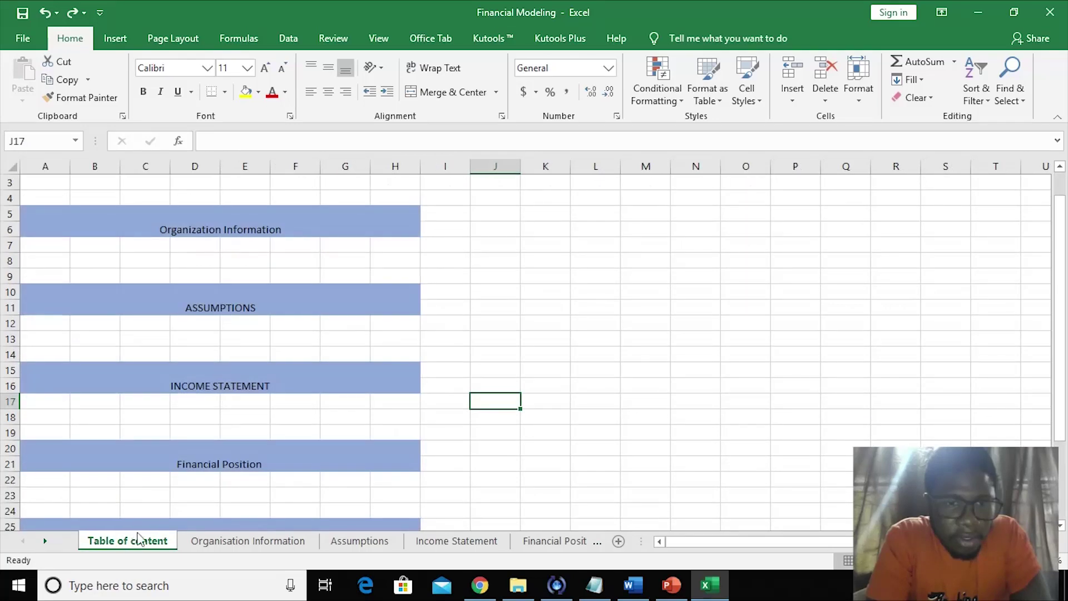
- Review the Organisation Information and Assumptions sheets, ending on Assumptions
left_click(209, 544)
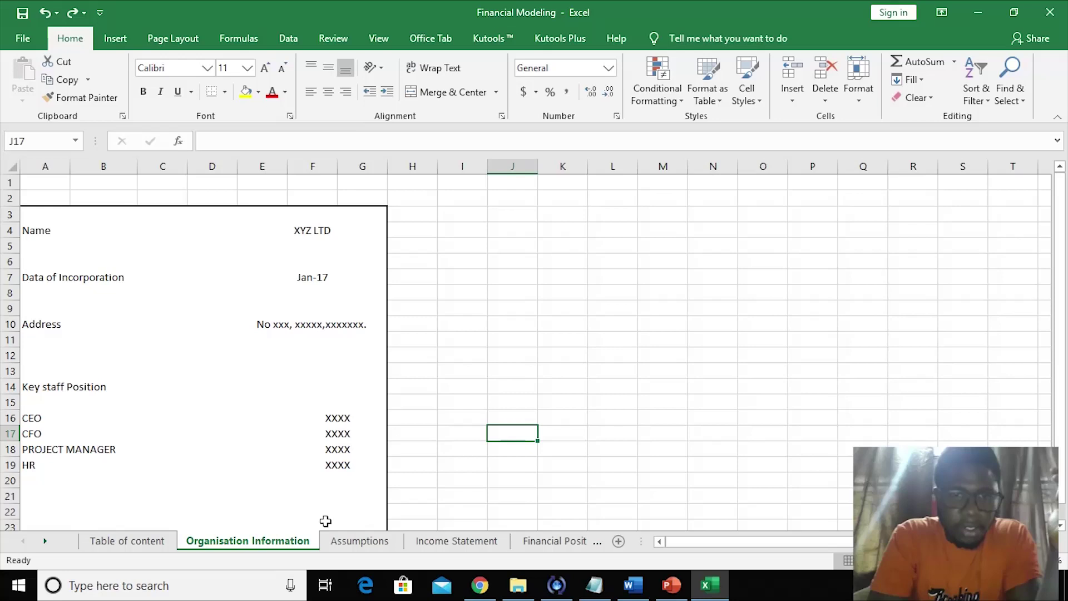
left_click(339, 542)
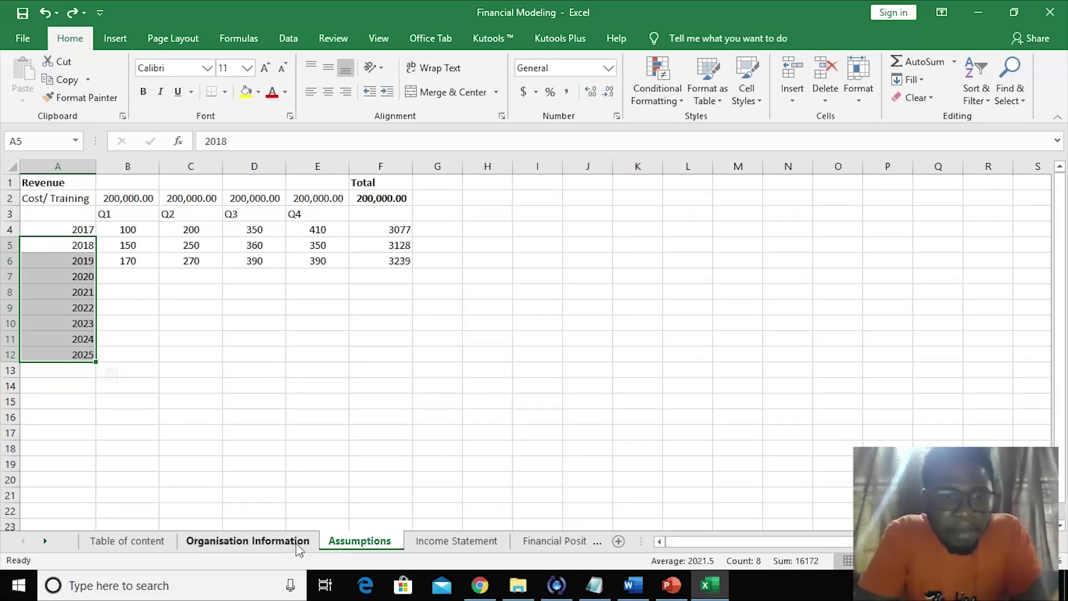
left_click(272, 546)
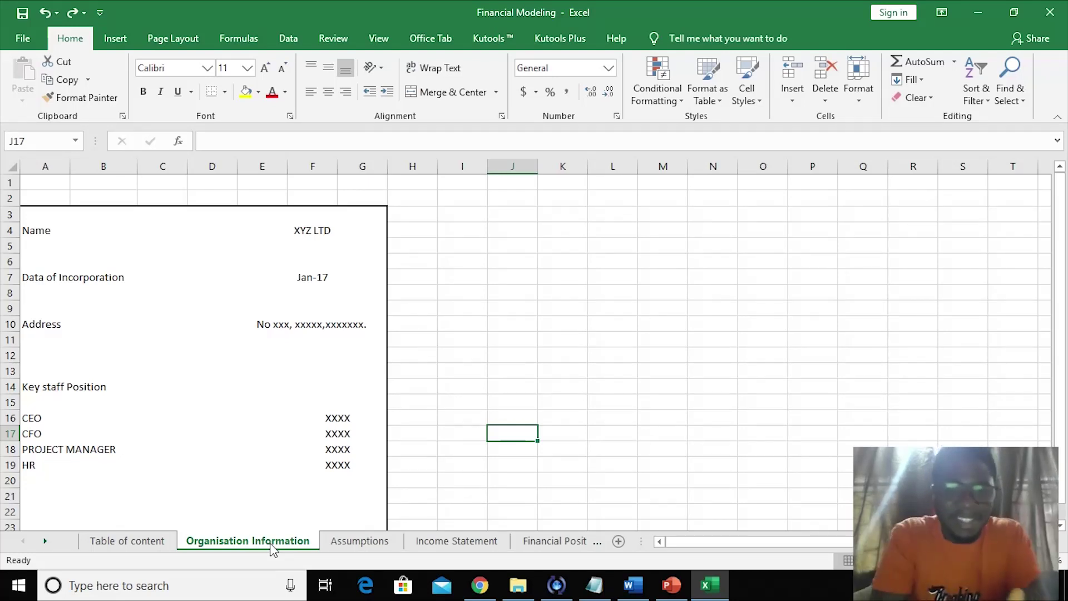
left_click(359, 542)
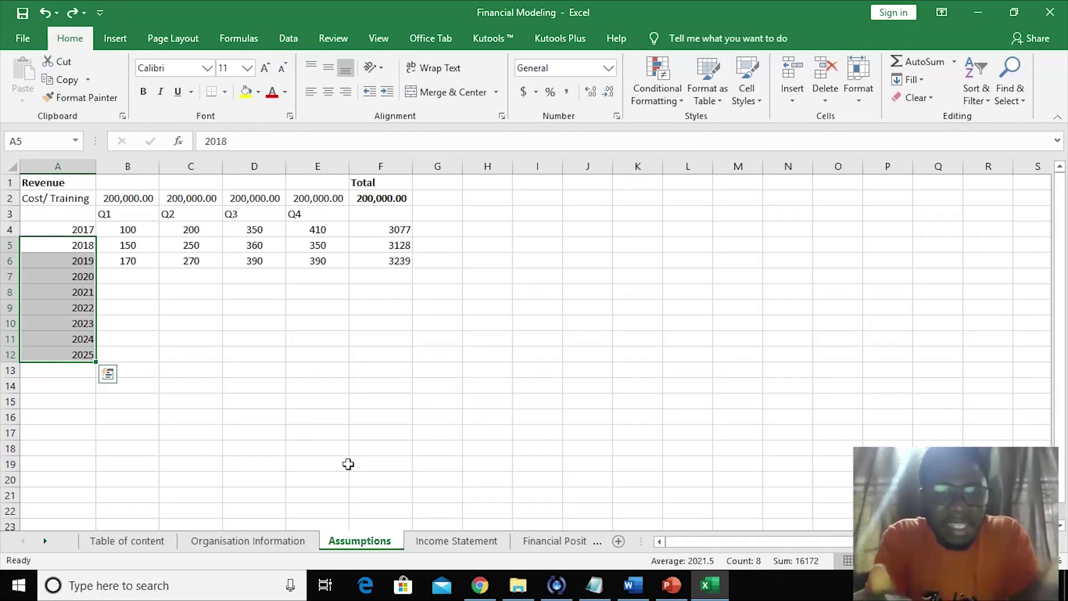
- Fill the Total cells F4:F6 and F2 yellow, then show the Income Statement sheet
left_click(394, 230)
left_click_drag(394, 231, 396, 259)
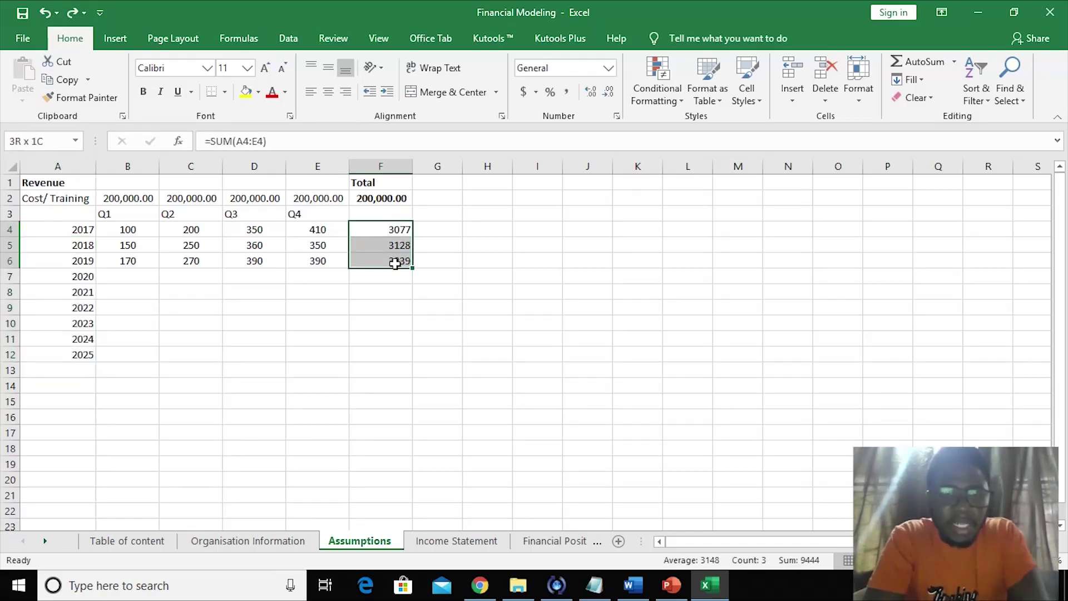
left_click(246, 92)
left_click(333, 304)
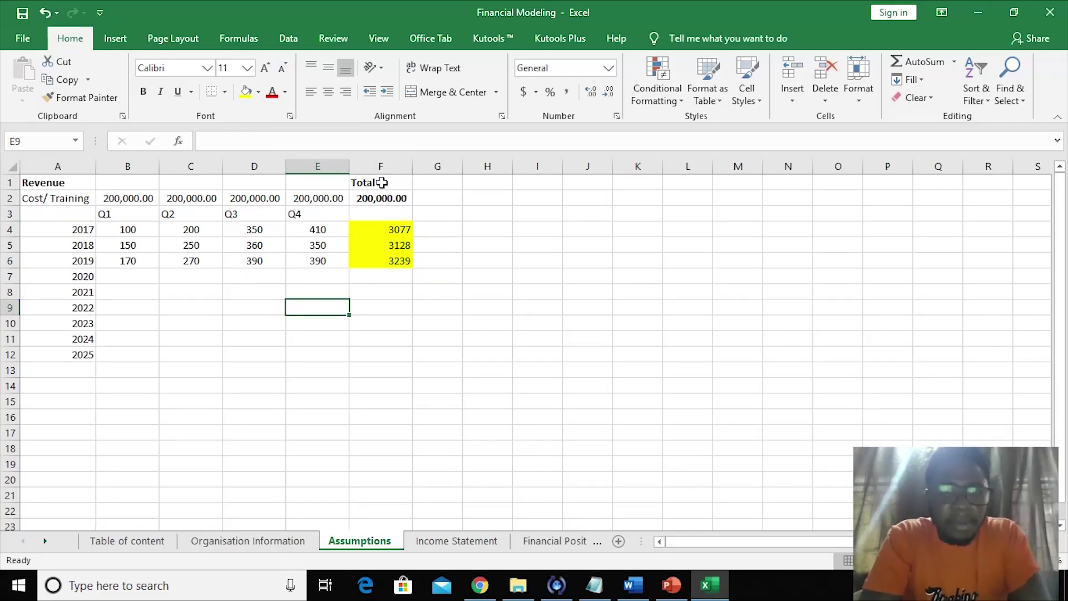
left_click(379, 199)
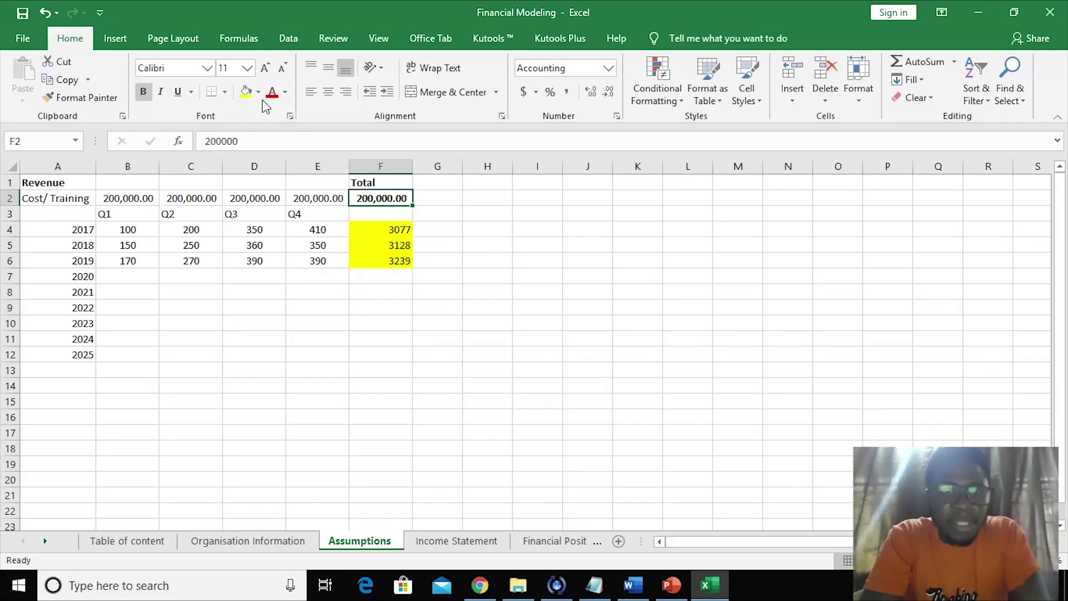
left_click(245, 95)
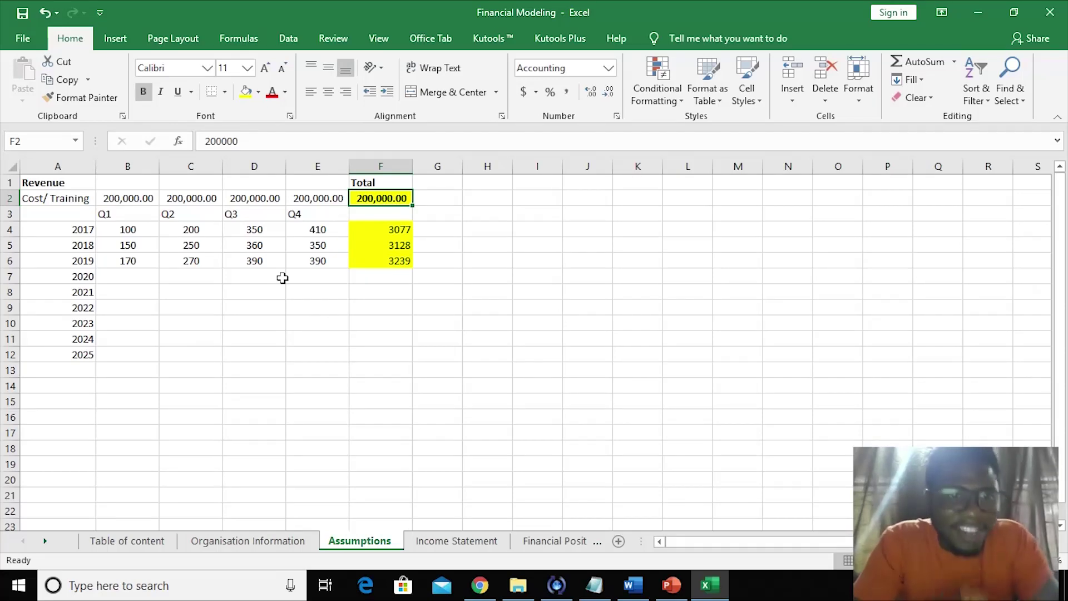
left_click(304, 409)
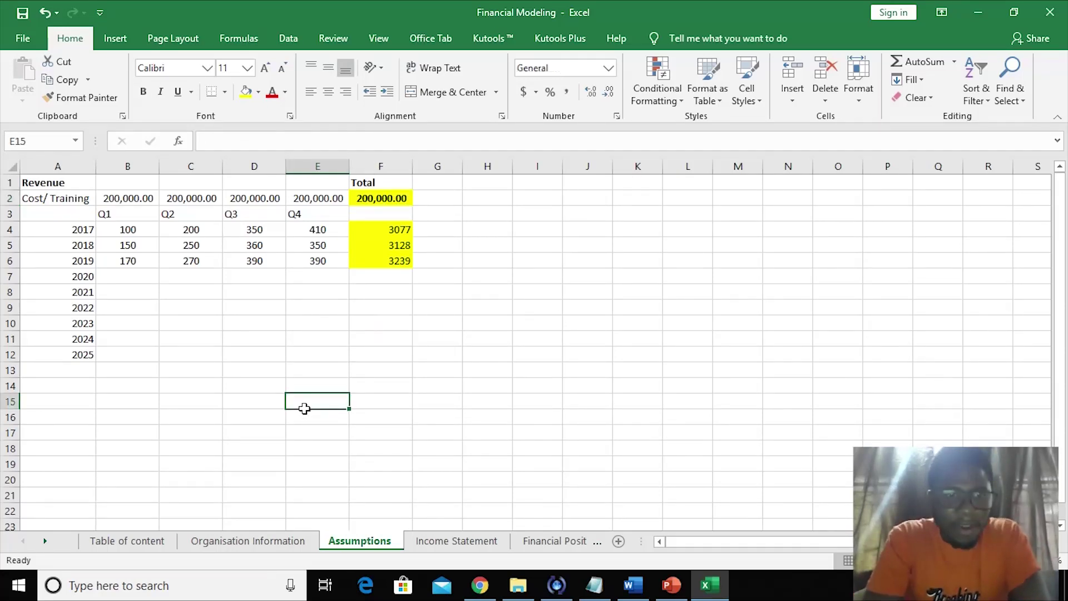
left_click(451, 542)
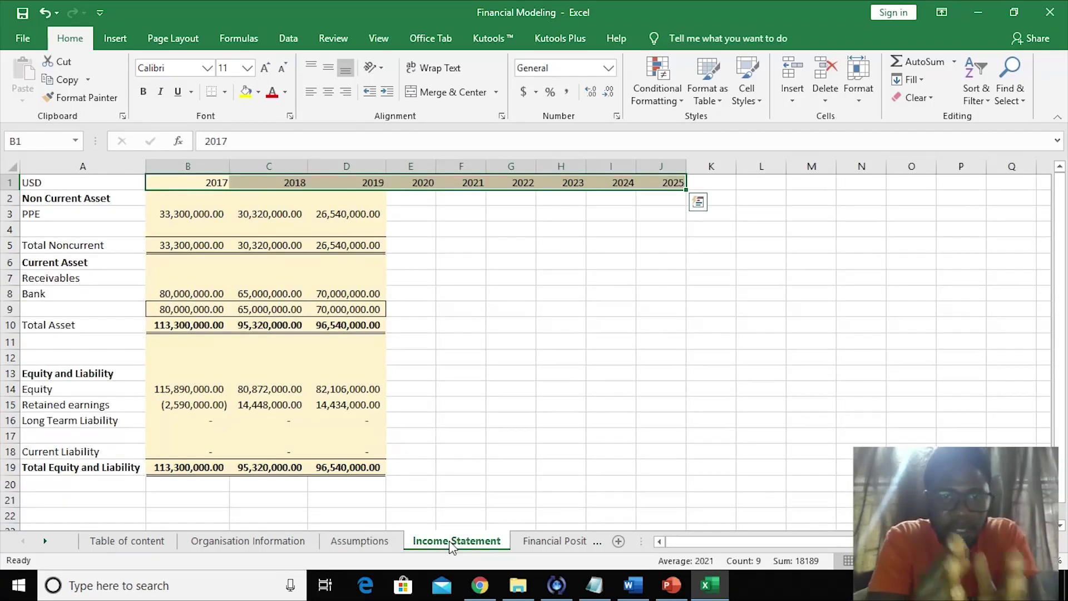
- Review the 2017–2025 year headers on the Financial Position and Cashflow Statement sheets
left_click(541, 551)
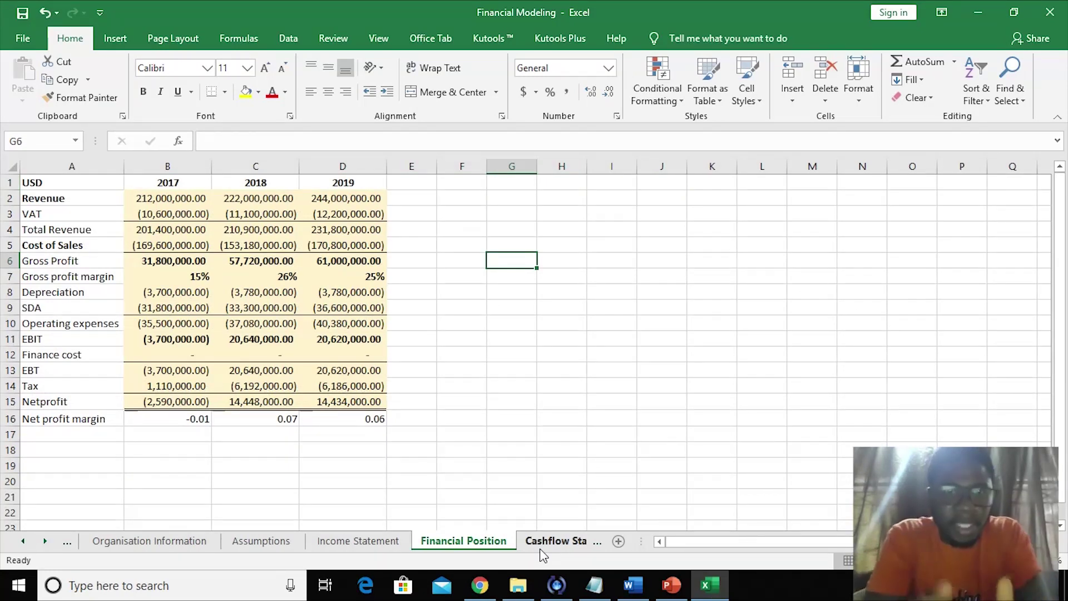
left_click_drag(179, 179, 663, 199)
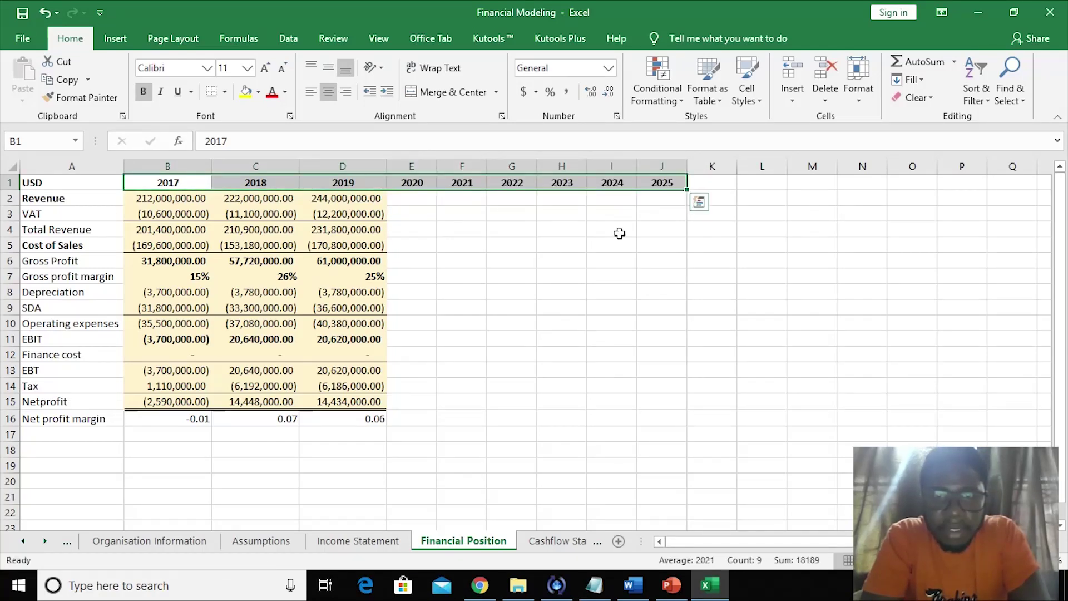
left_click(606, 246)
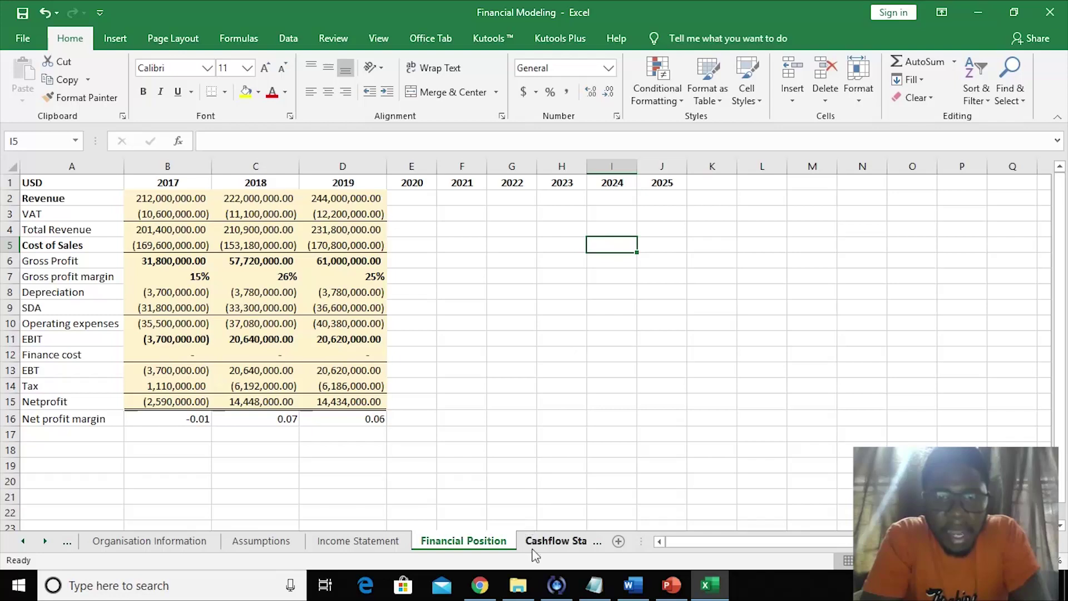
left_click(533, 548)
left_click(687, 304)
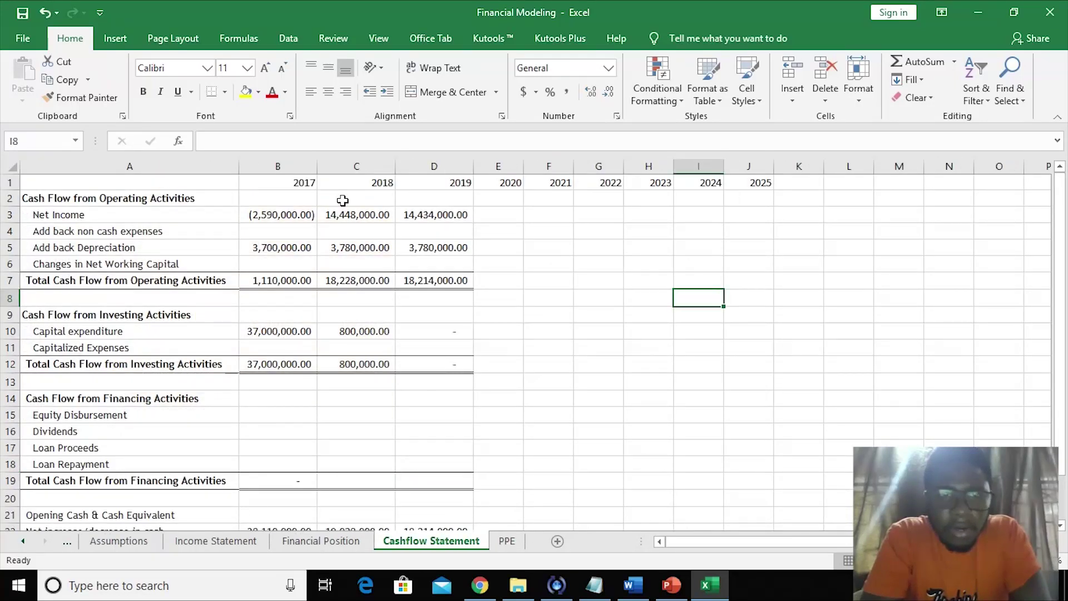
left_click_drag(303, 183, 735, 171)
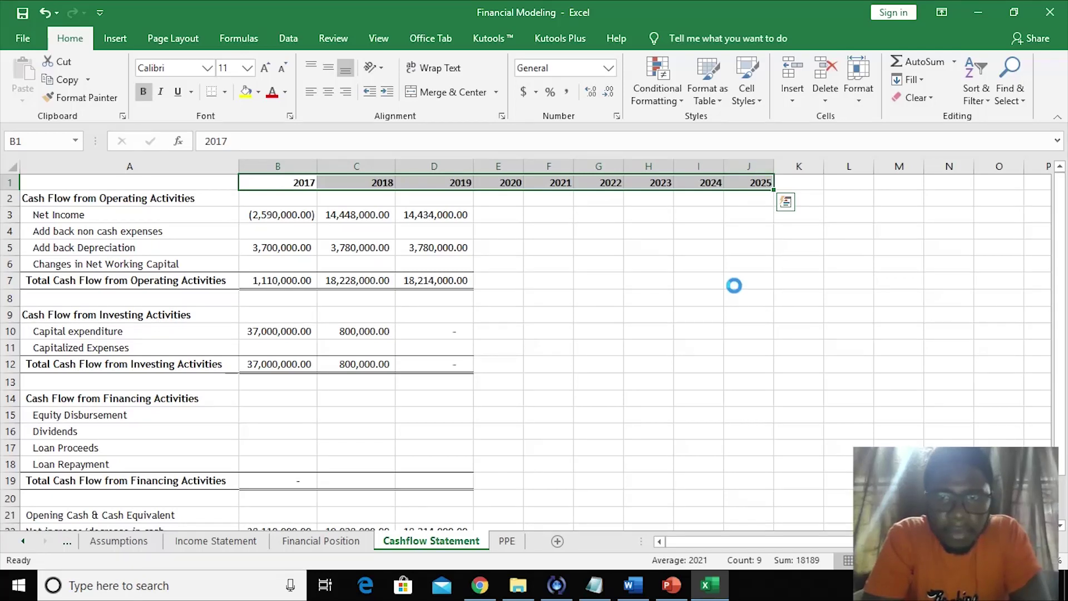
left_click(300, 544)
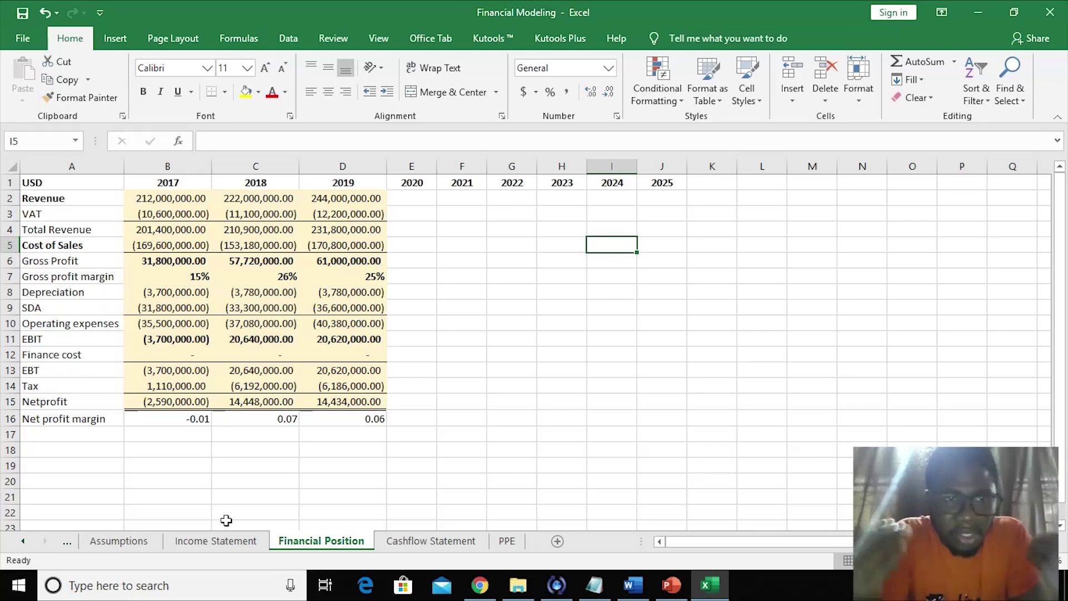
- Look over the Income Statement sheet, then return to the Assumptions sheet
left_click(205, 541)
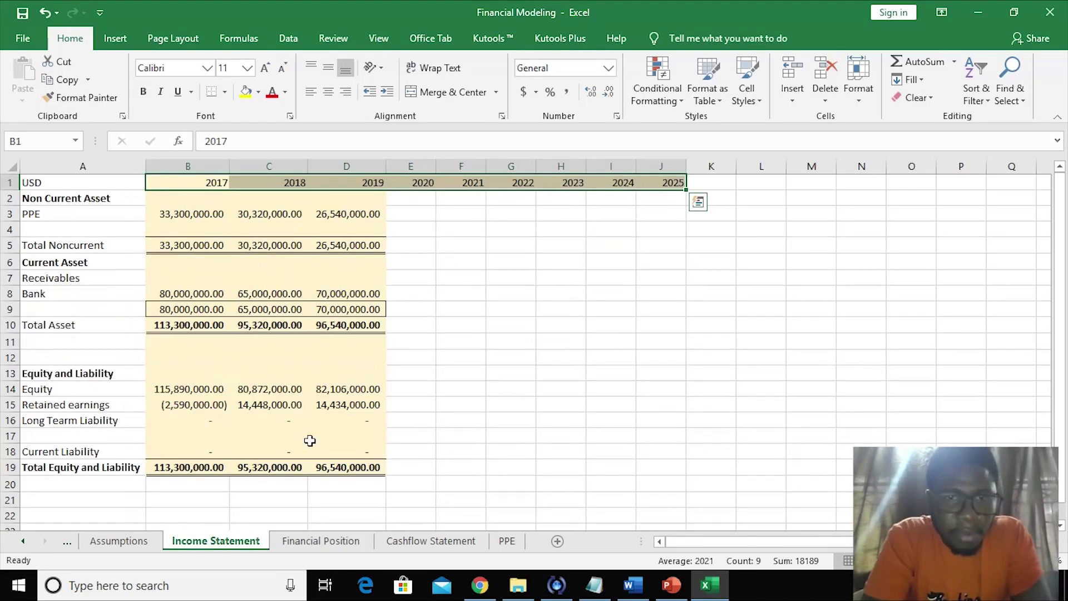
left_click(497, 385)
left_click(119, 547)
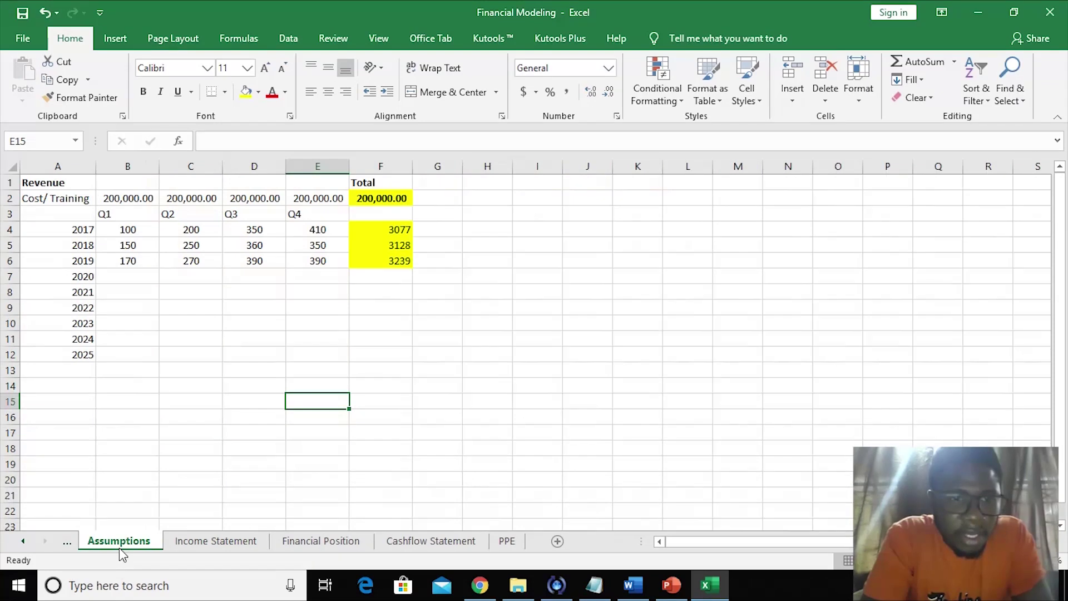
left_click(23, 542)
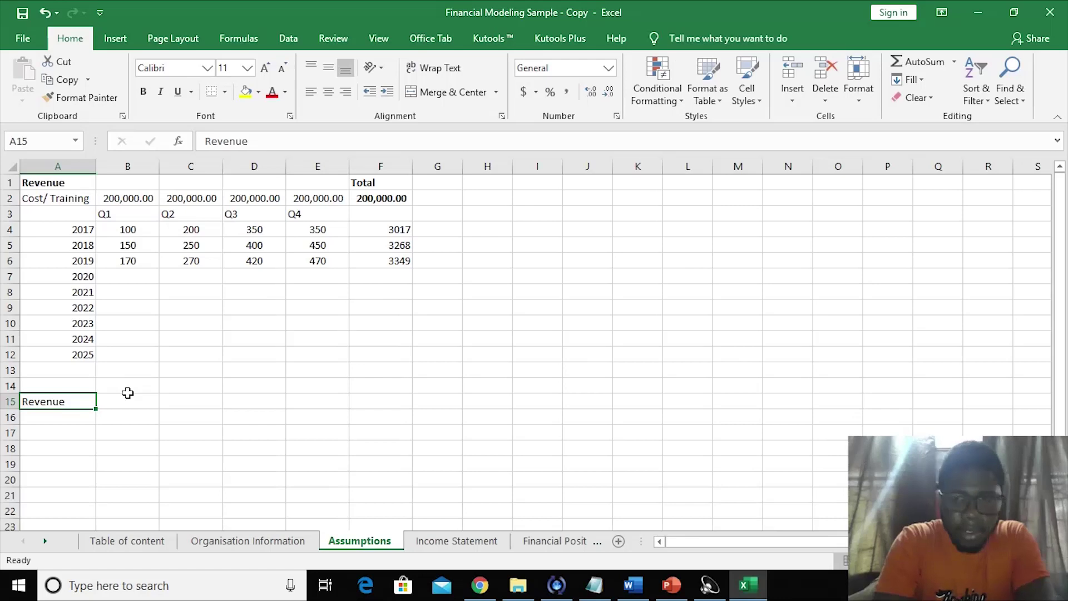
- Clear the entry in cell A15
key("Delete")
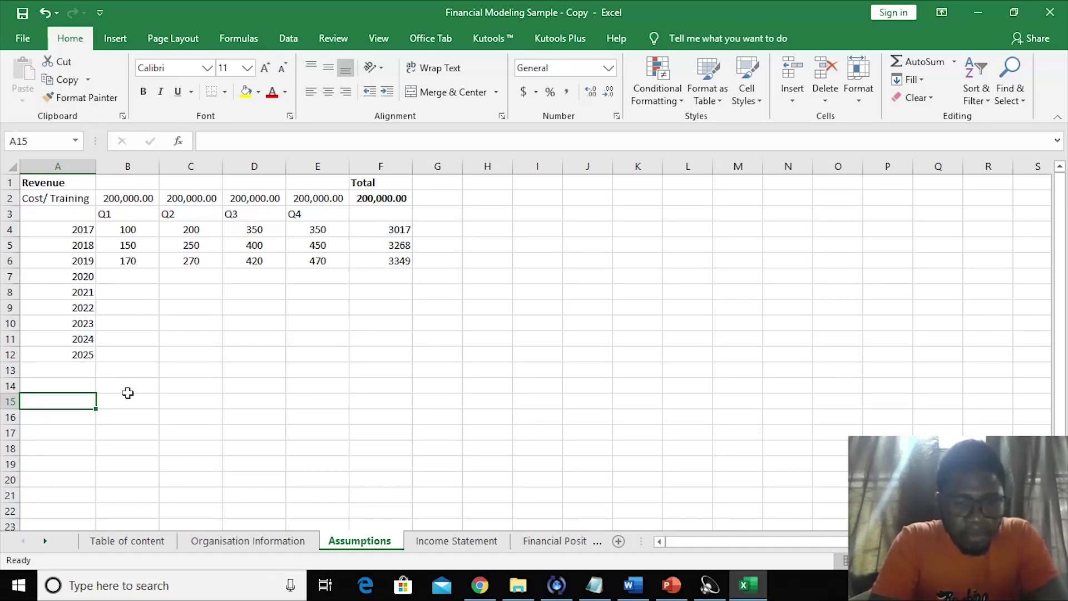
- Add a 'Growth Rate' heading with years 2018 and 2019 in A16:A17
type("Gro")
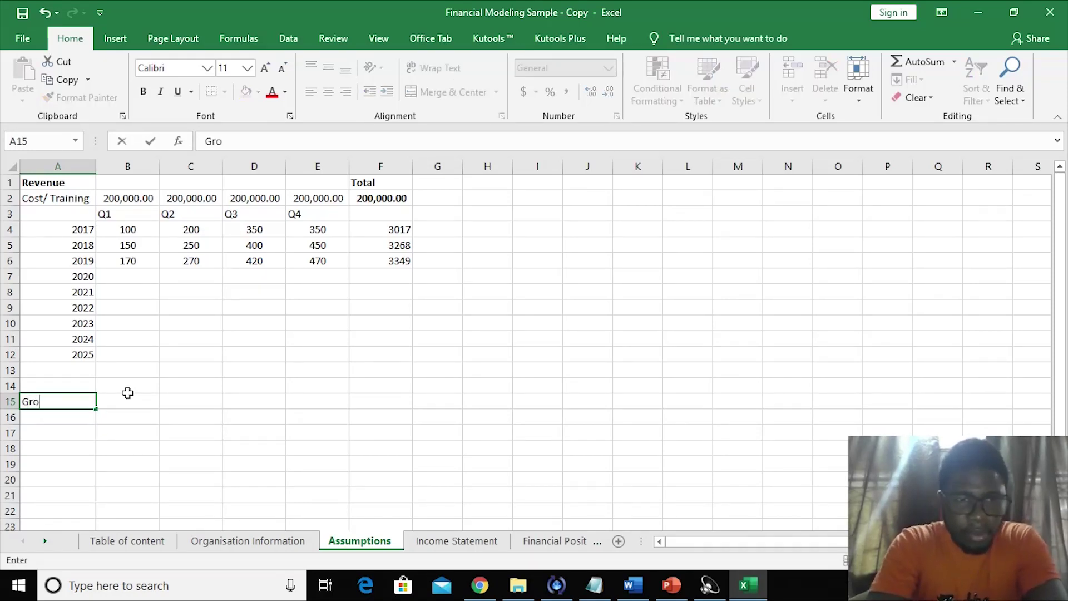
type("wth")
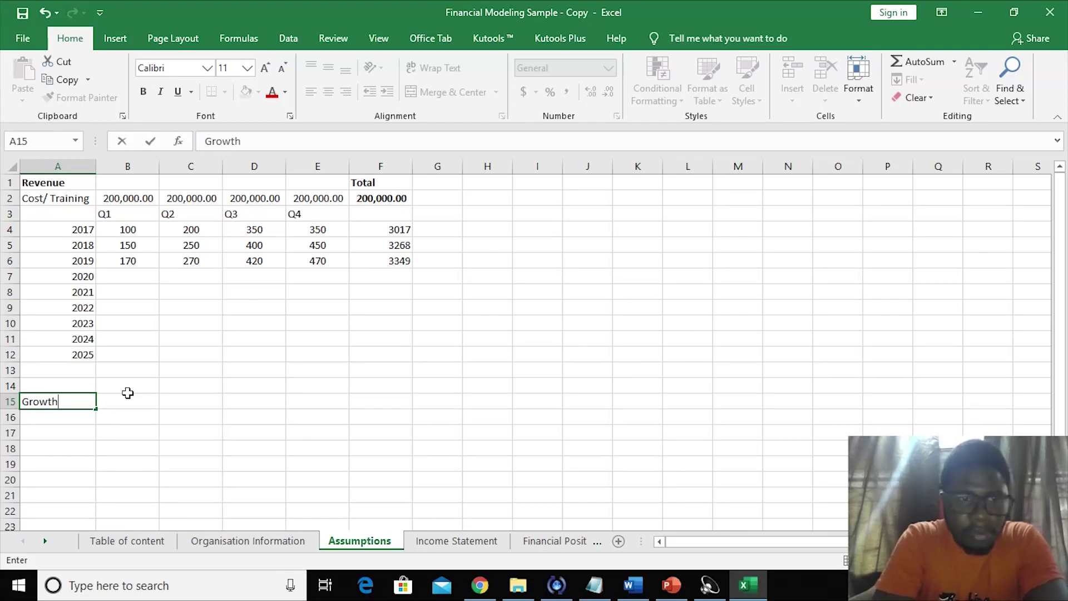
type(" Rate")
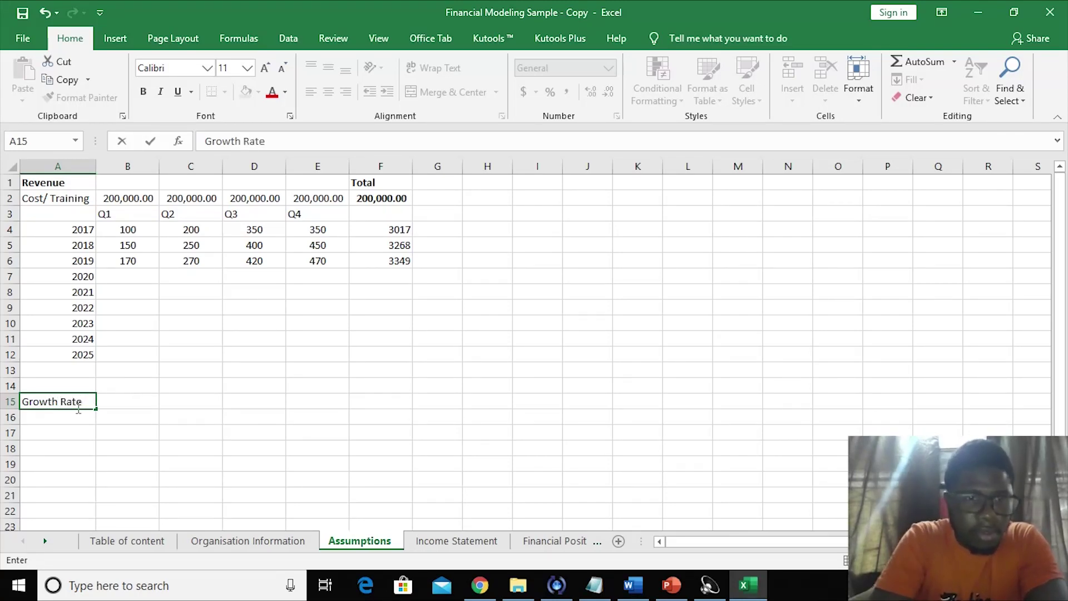
left_click(39, 418)
type("20")
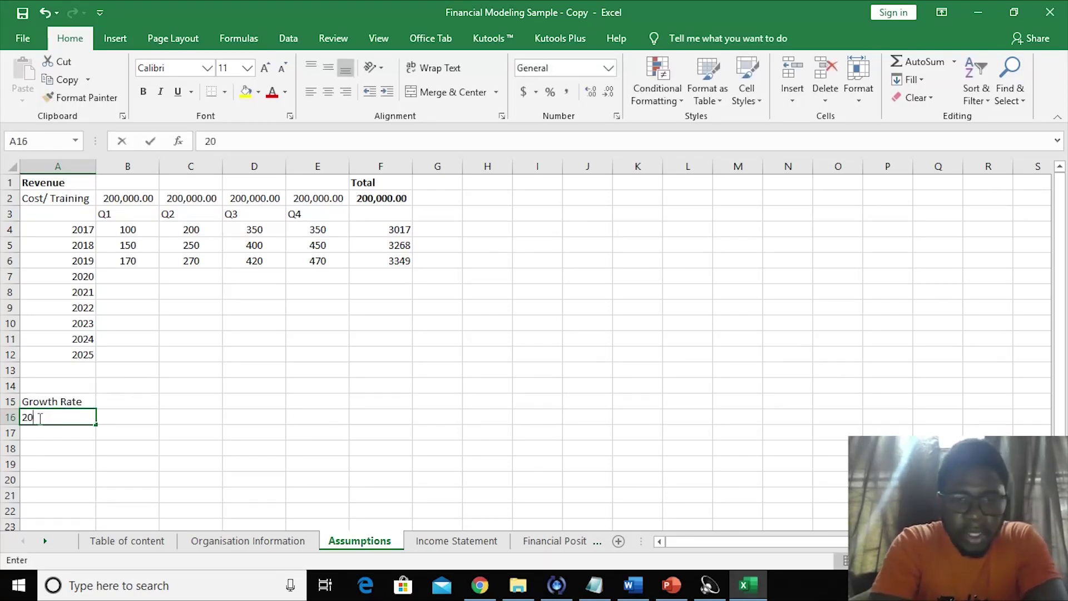
type("18")
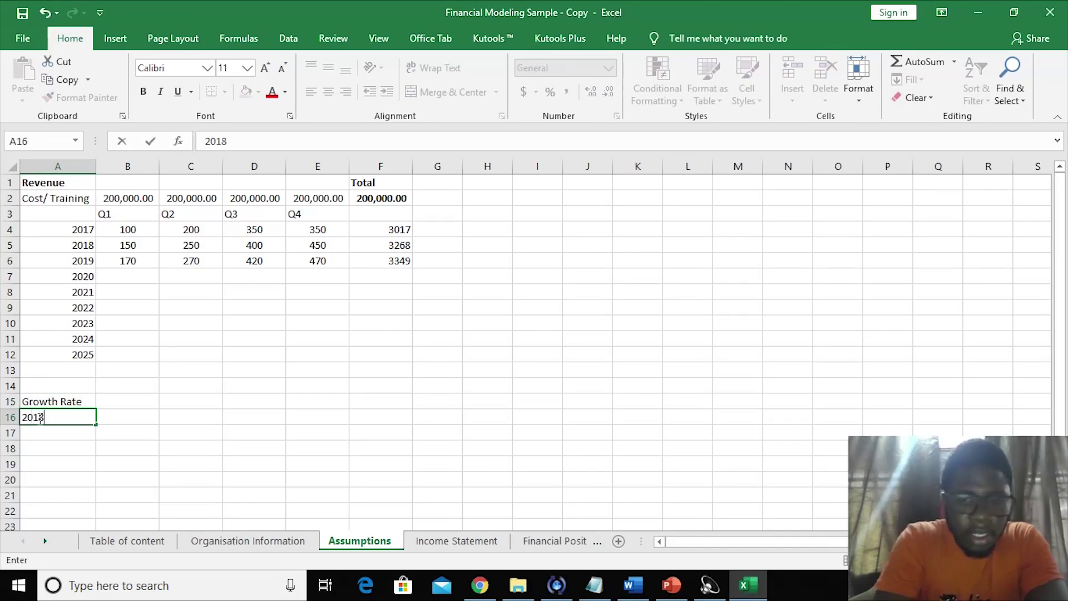
key("Return")
type("2019")
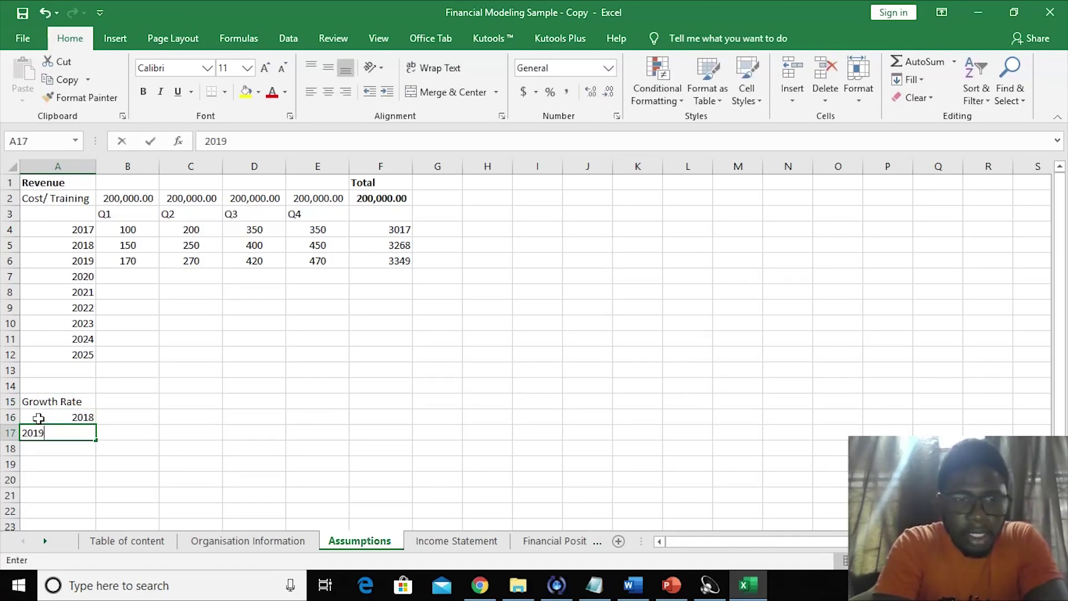
- Enter the 2018 Q1 growth-rate formula in B16, dividing B5 by B4
left_click(122, 422)
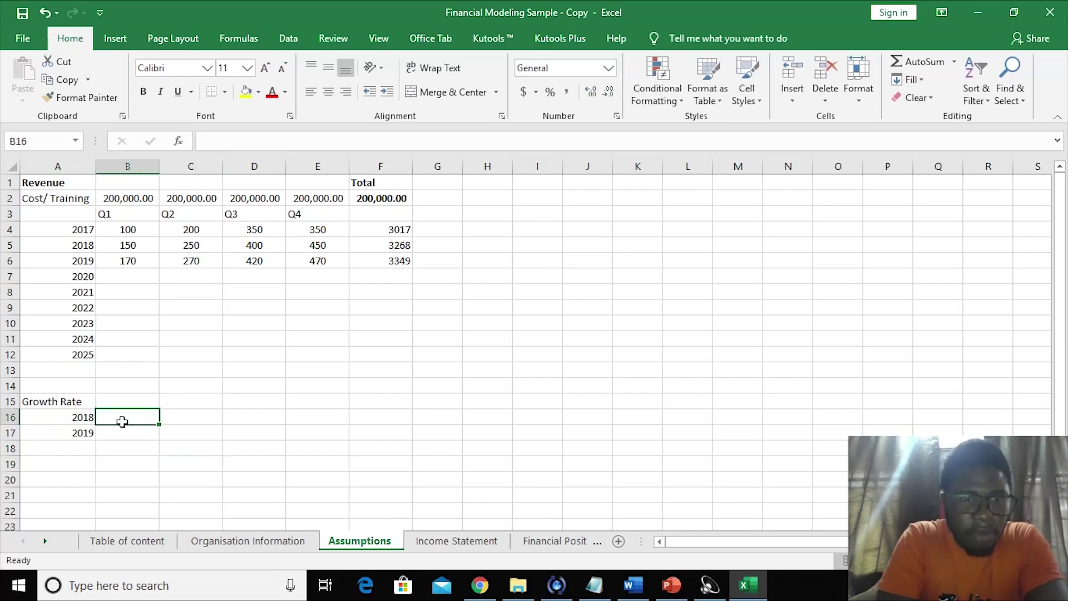
type("=")
left_click(137, 239)
type("/")
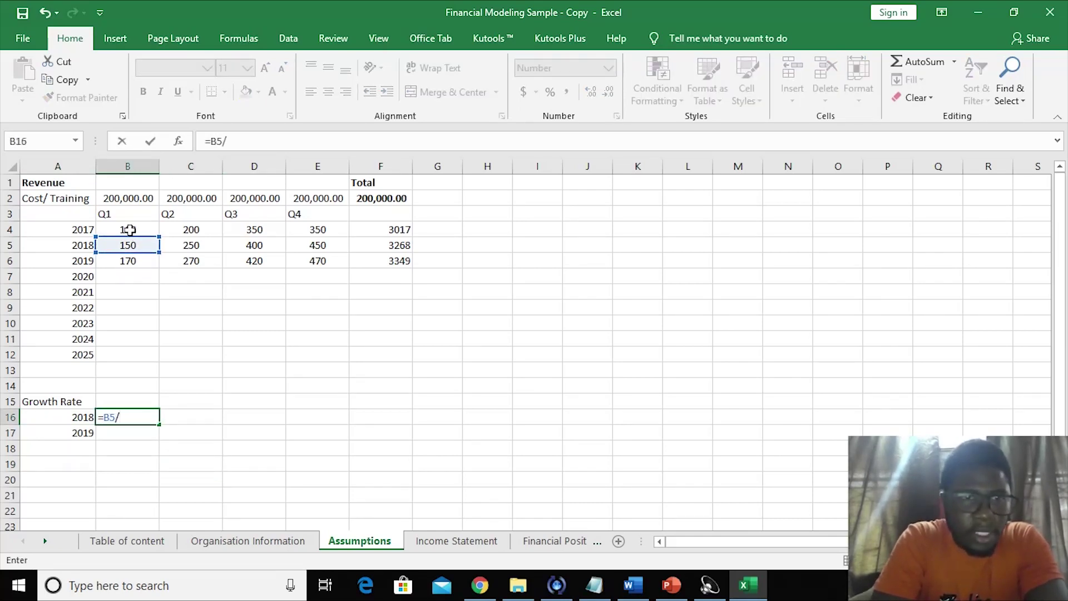
left_click(129, 230)
left_click(212, 141)
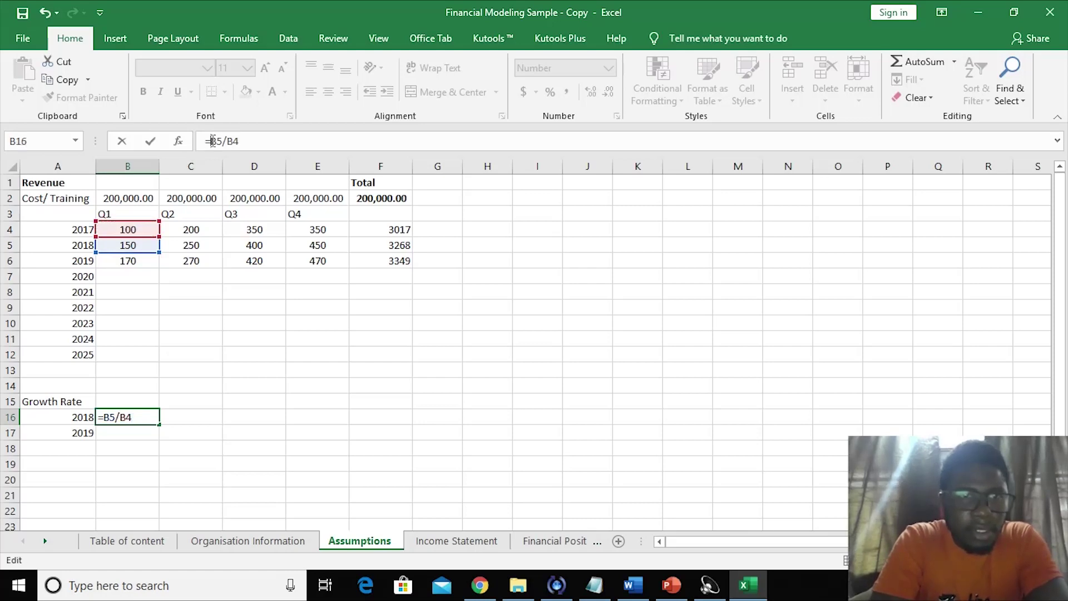
type("(")
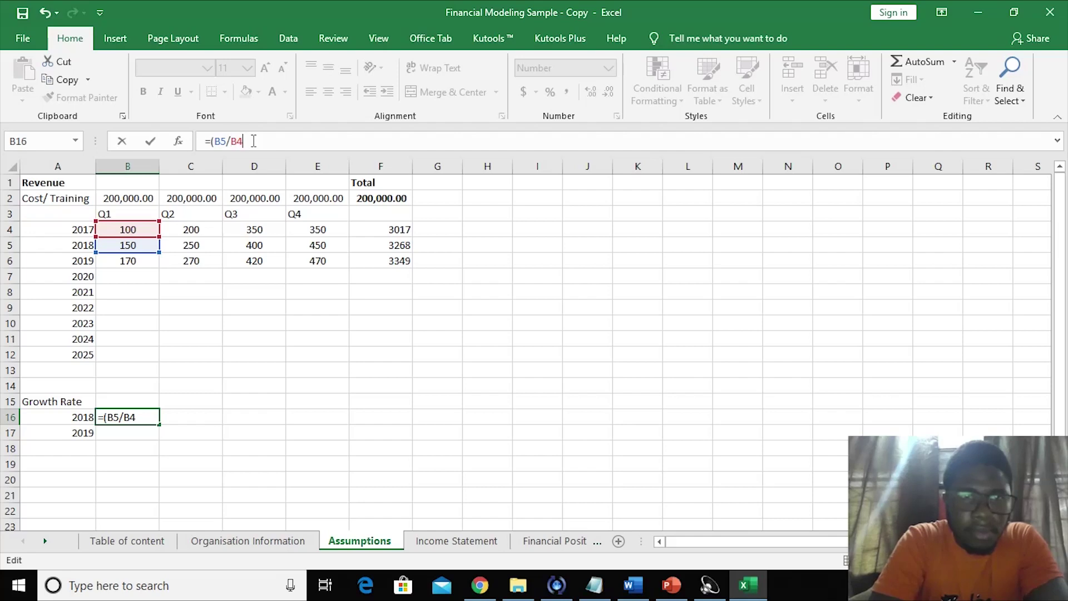
type(")-")
key("Return")
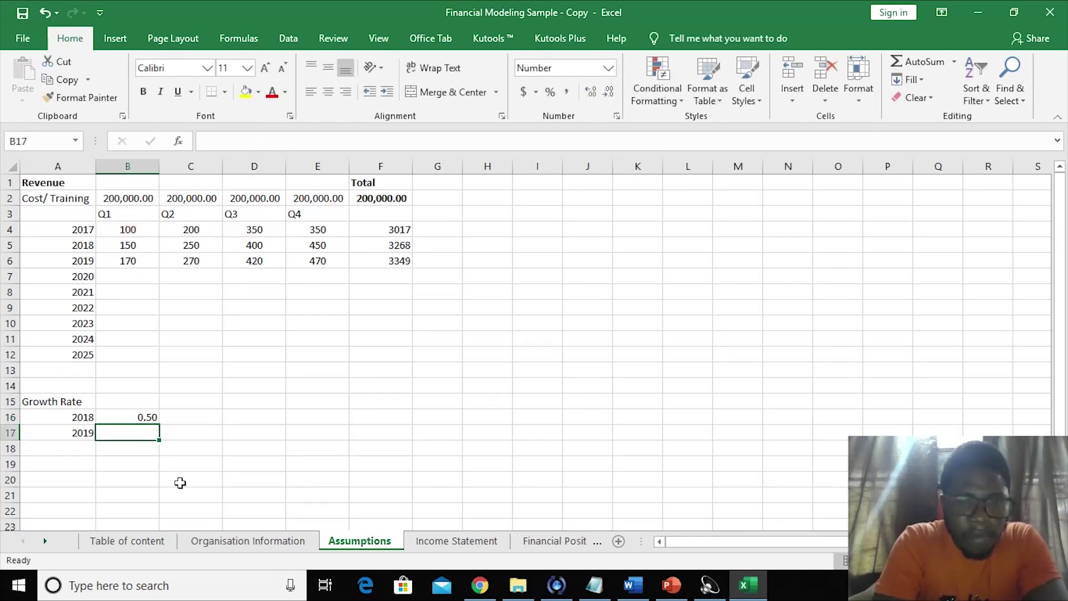
- Enter the 2019 Q1 growth-rate formula =(B6/B5)-1 in B17
type("=")
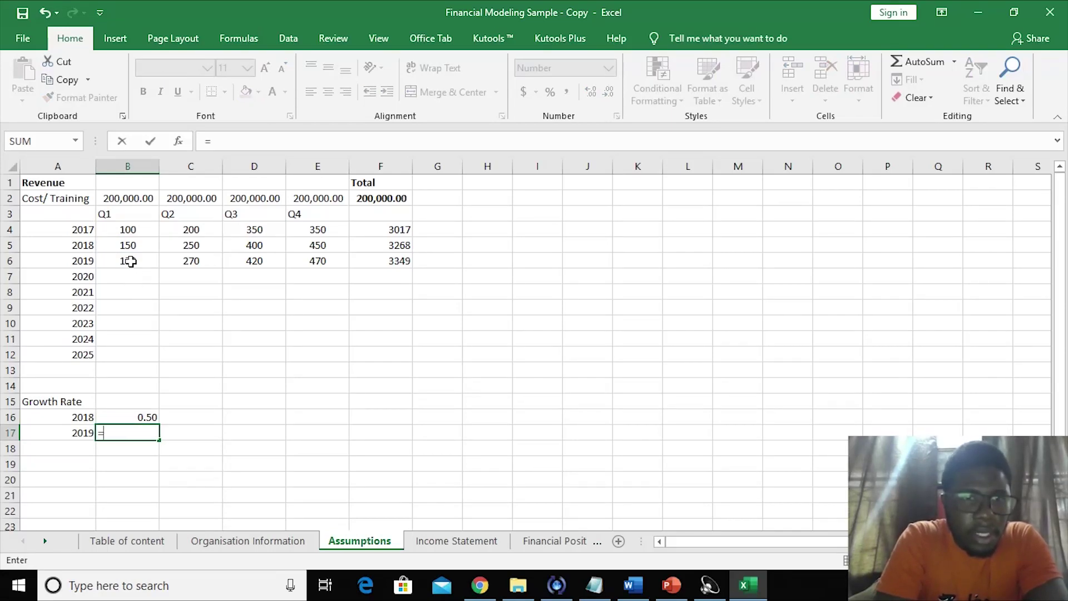
left_click(130, 262)
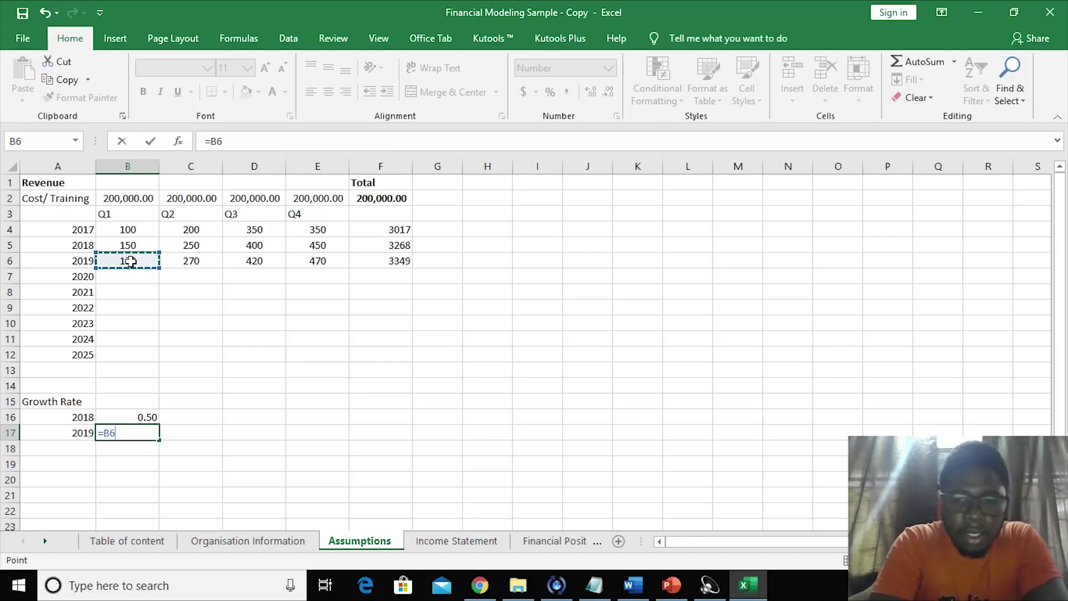
type("/")
left_click(127, 246)
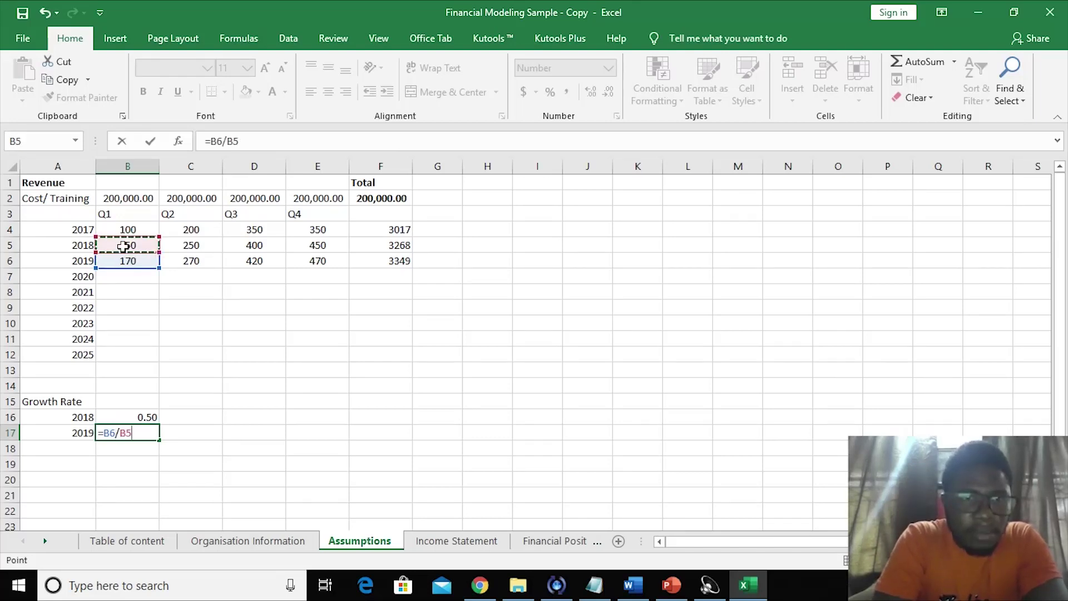
left_click(213, 141)
type("(")
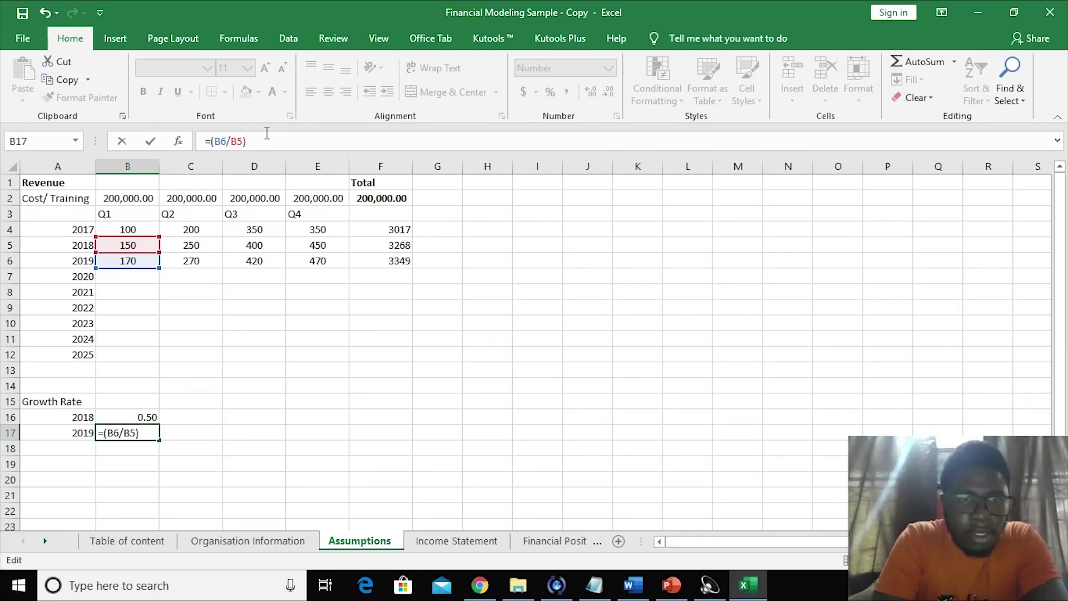
key("Return")
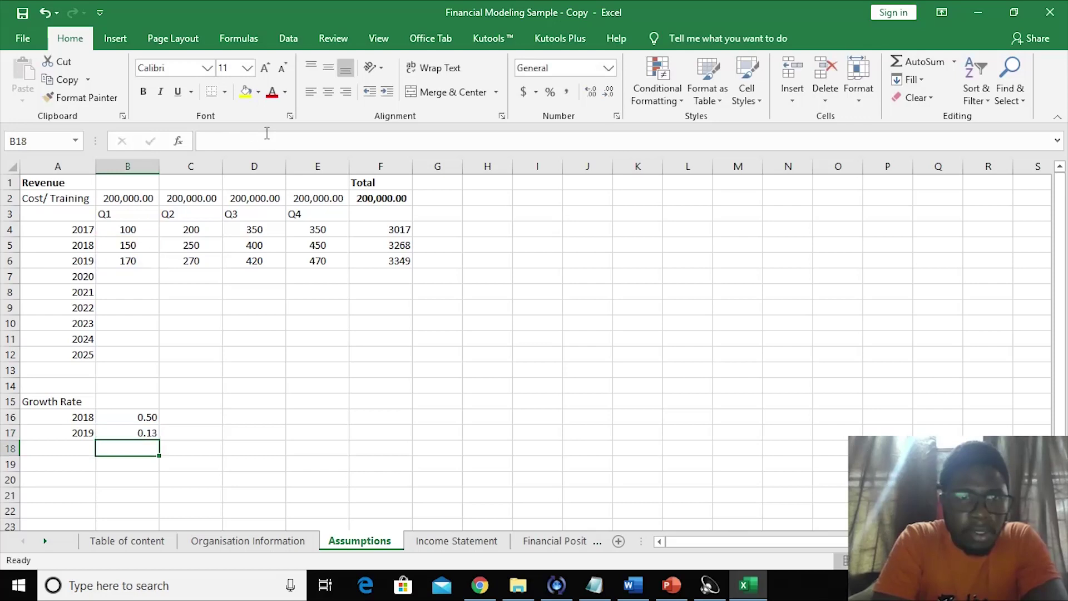
- Enter =AVERAGE(B16:B17) in B18 for the Q1 average growth rate
left_click(79, 445)
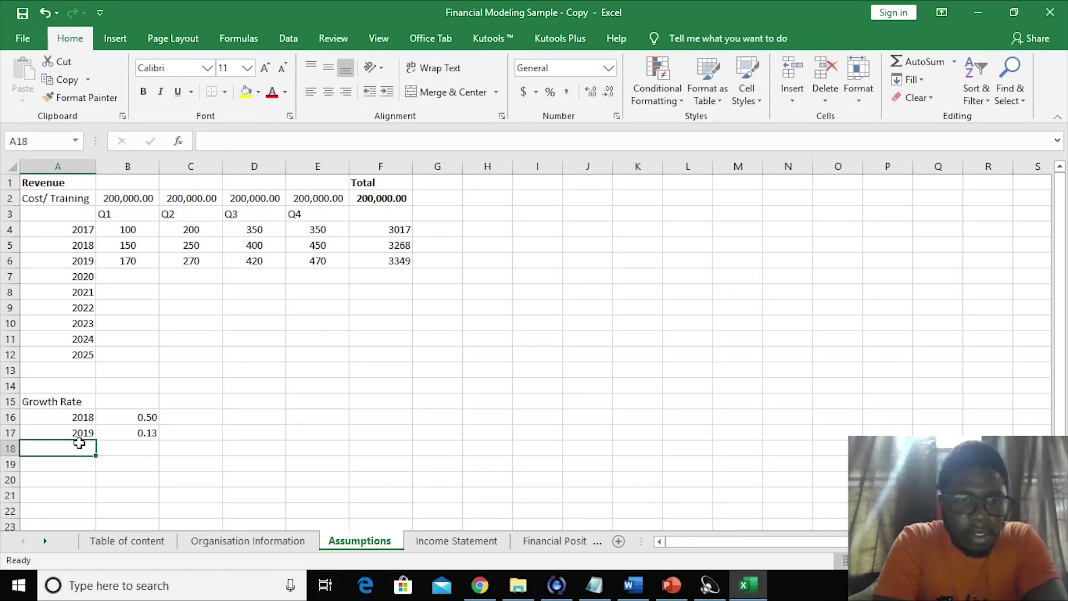
left_click(135, 448)
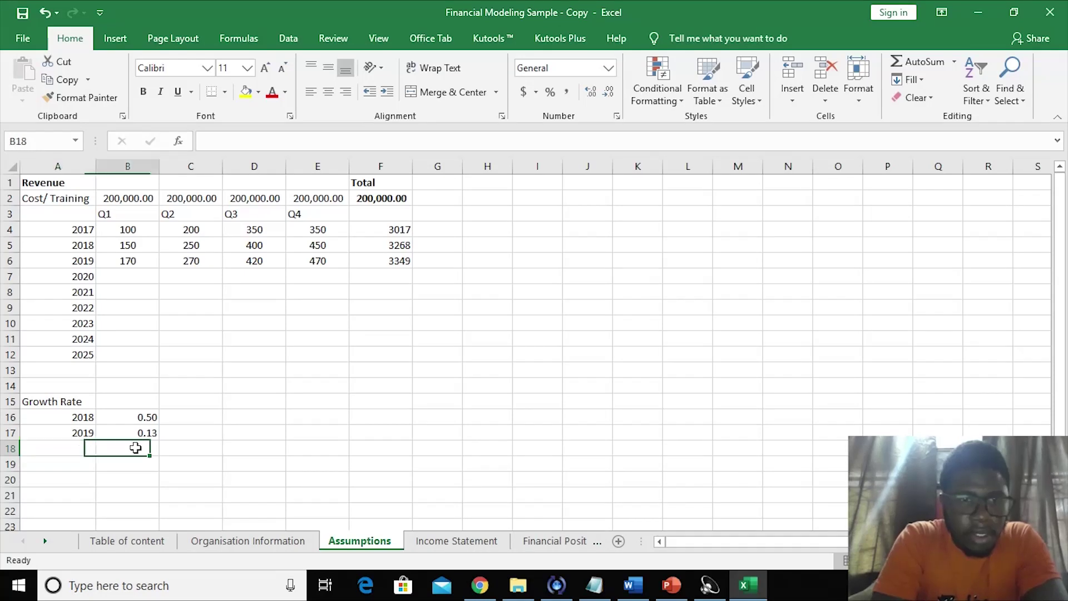
type("=")
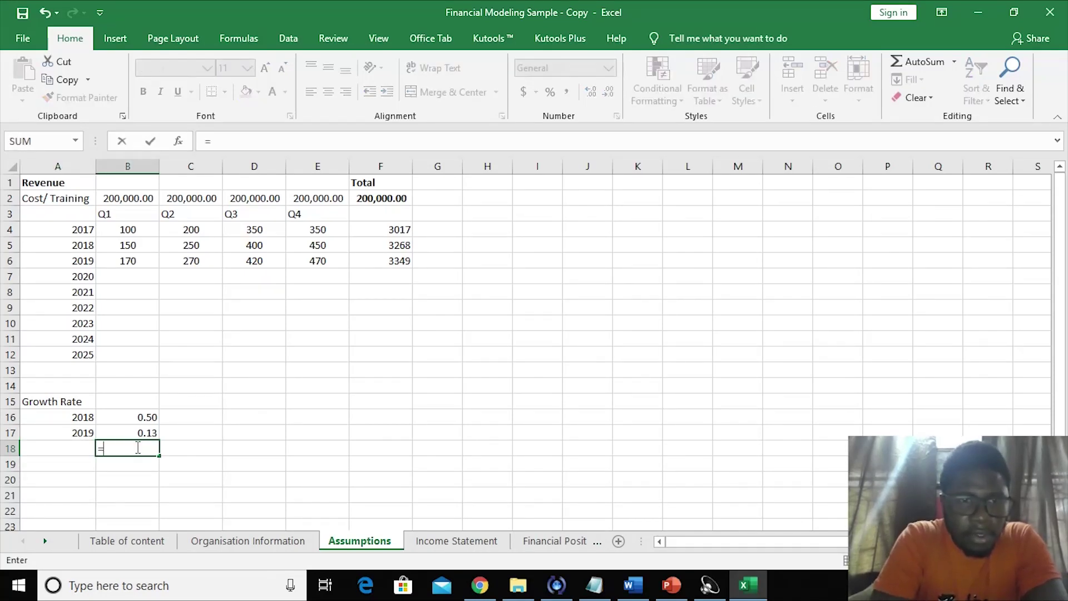
type("AVER")
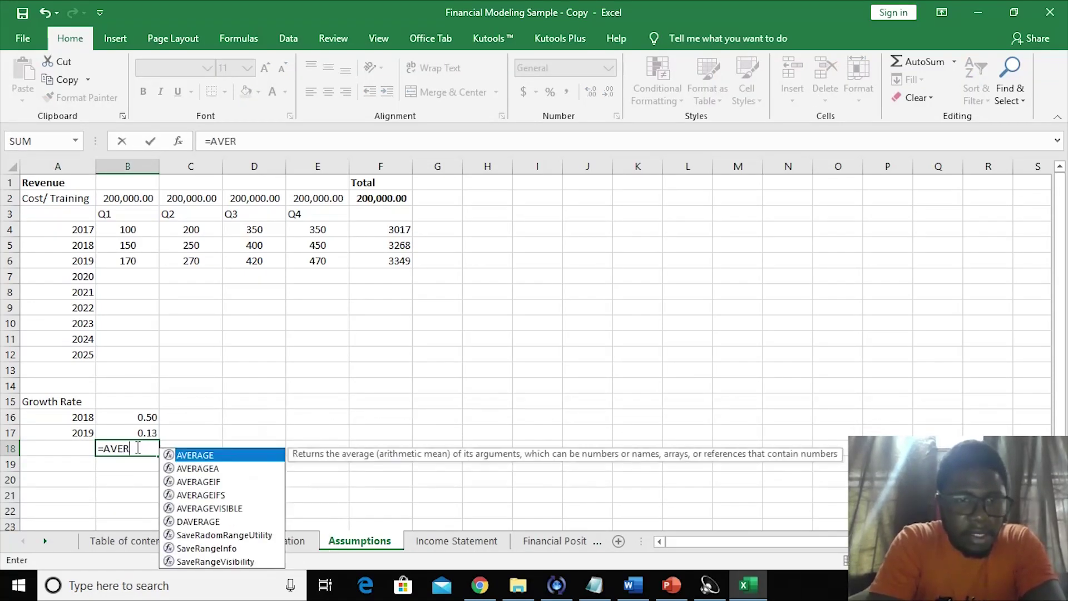
double_click(194, 455)
left_click_drag(145, 420, 144, 431)
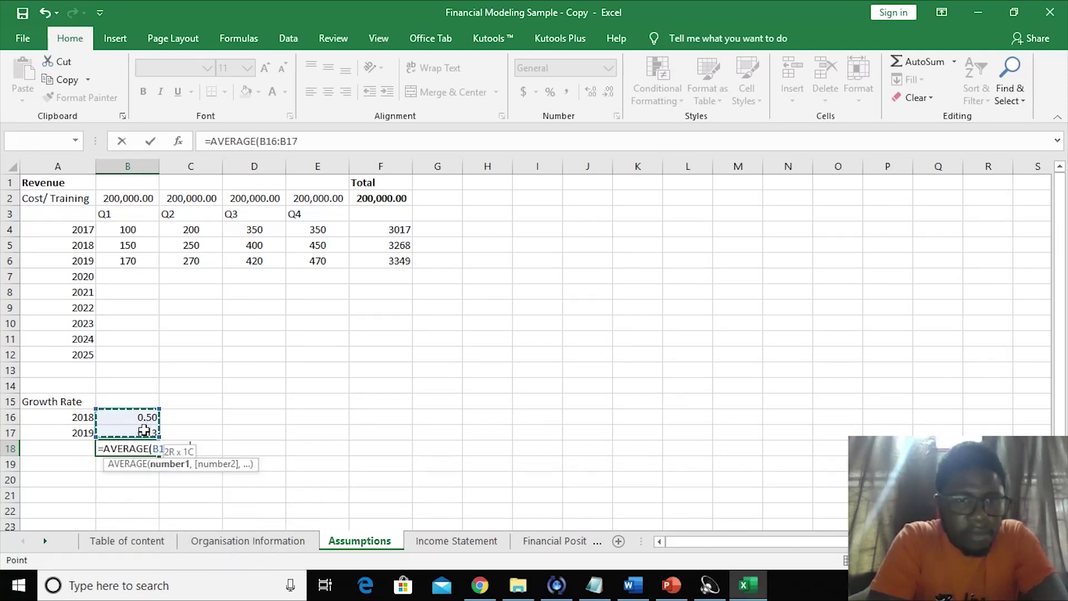
key("Return")
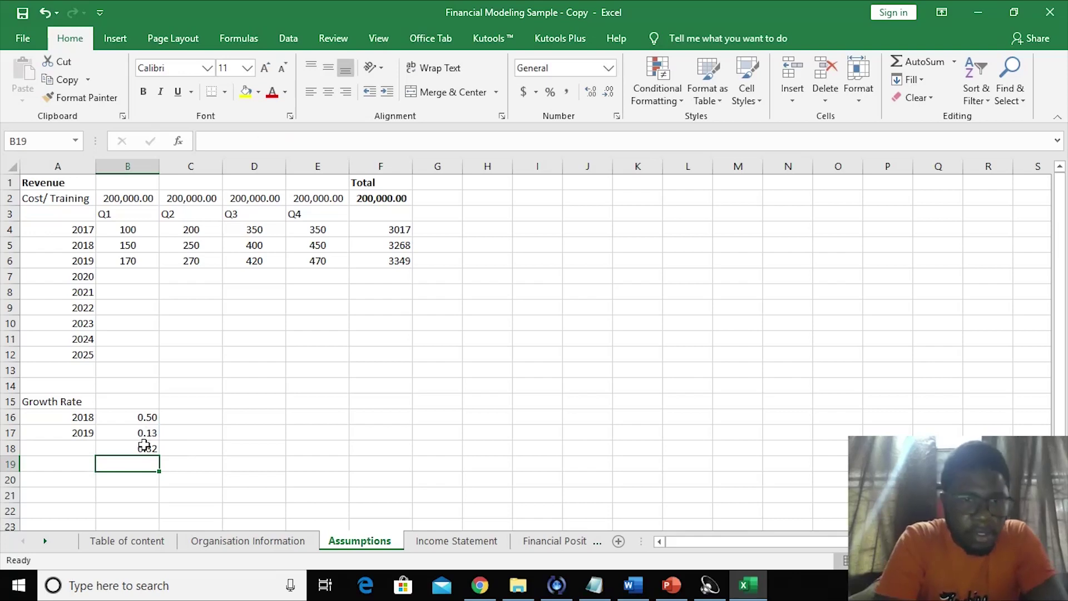
left_click(146, 445)
- Fill the growth-rate and average formulas in rows 16–18 across to column E
left_click(147, 417)
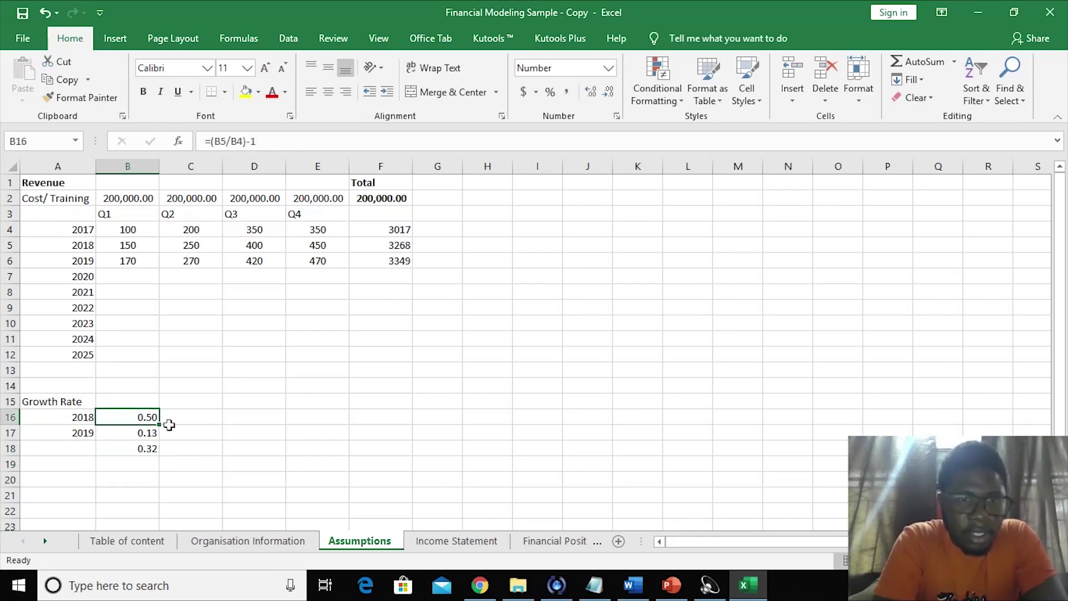
left_click_drag(160, 424, 333, 429)
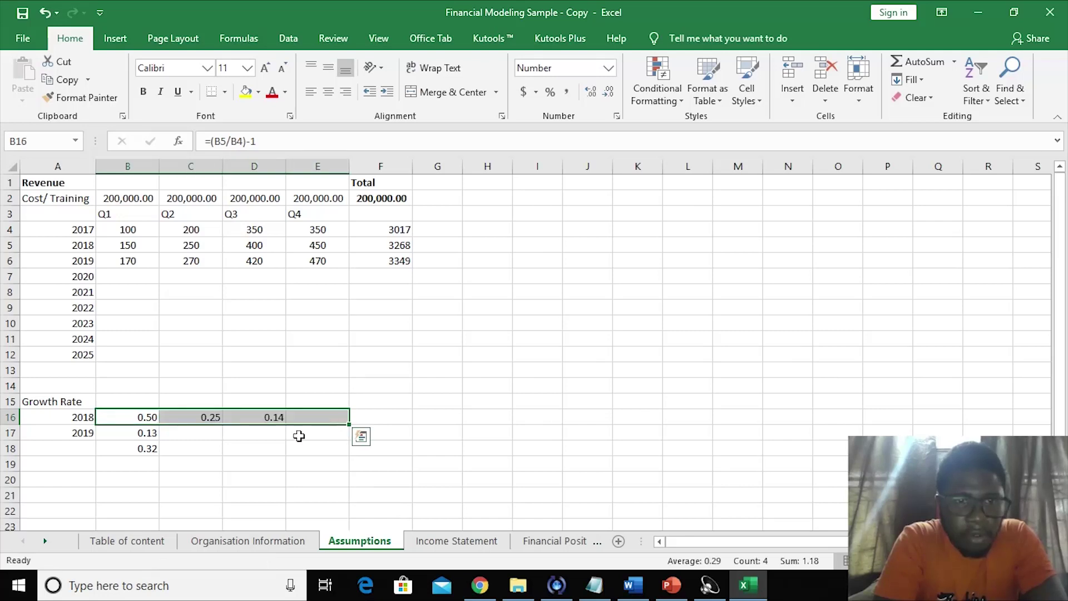
left_click(143, 431)
left_click_drag(159, 440, 354, 441)
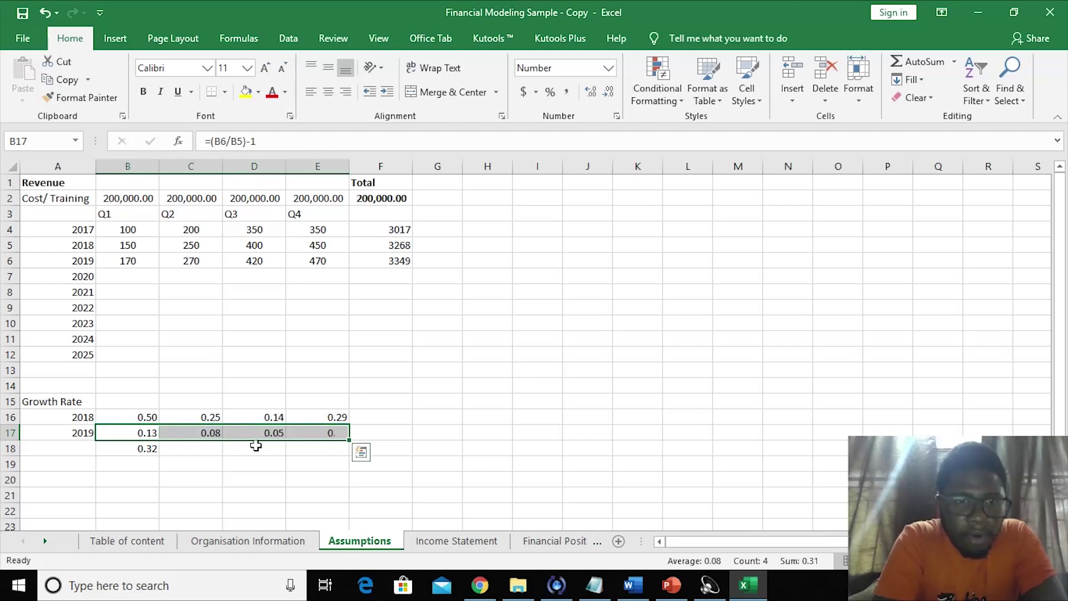
left_click(146, 449)
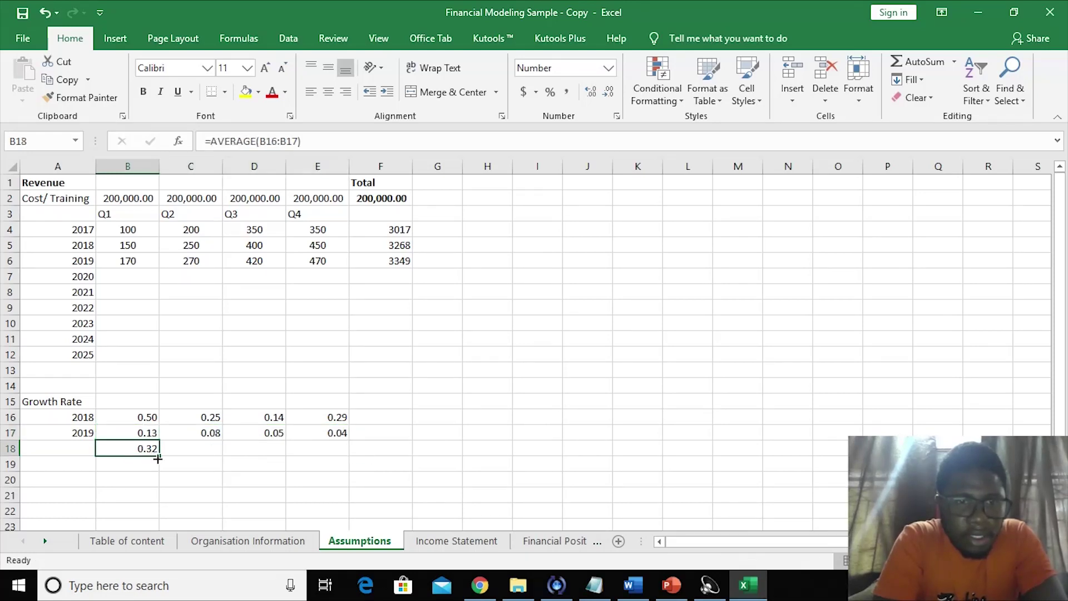
left_click_drag(159, 460, 334, 453)
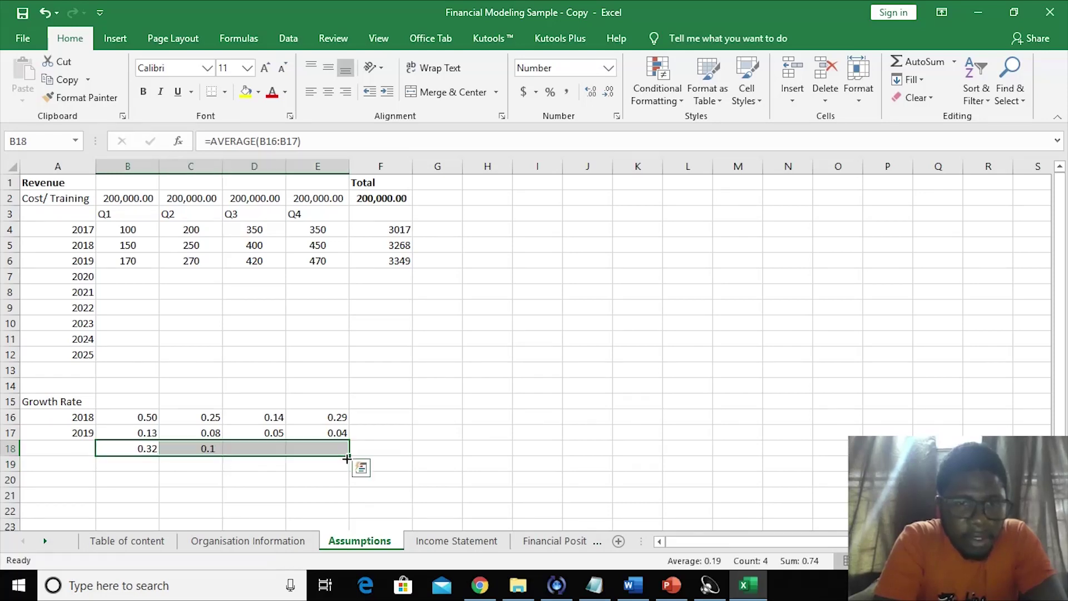
left_click(238, 479)
left_click_drag(141, 448, 342, 445)
- Undo a stray entry in B18 and bold the average growth row with Ctrl+B
key("F2")
type("b")
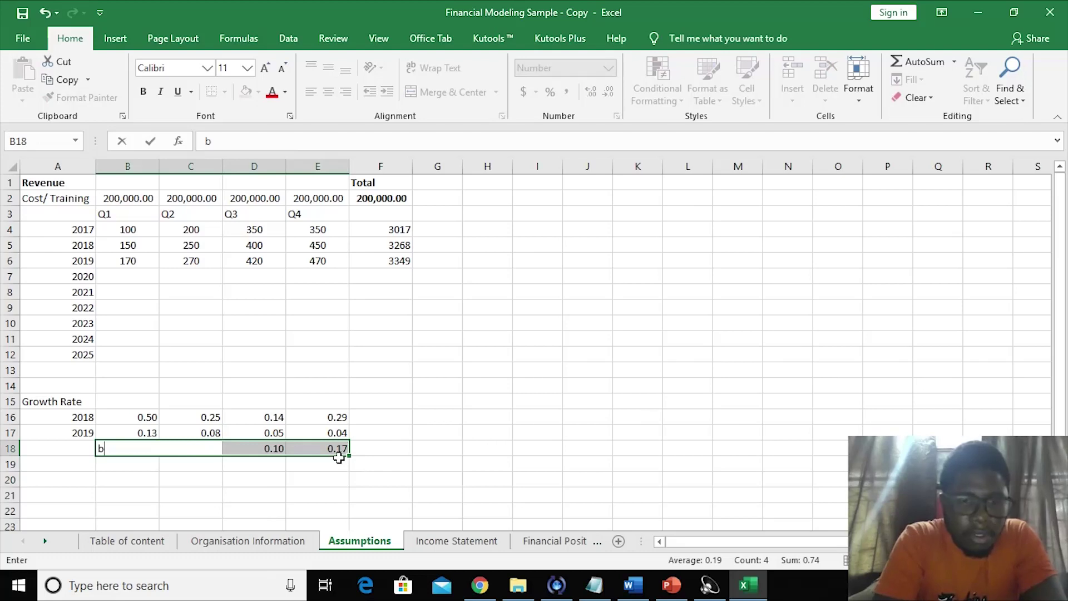
left_click(329, 476)
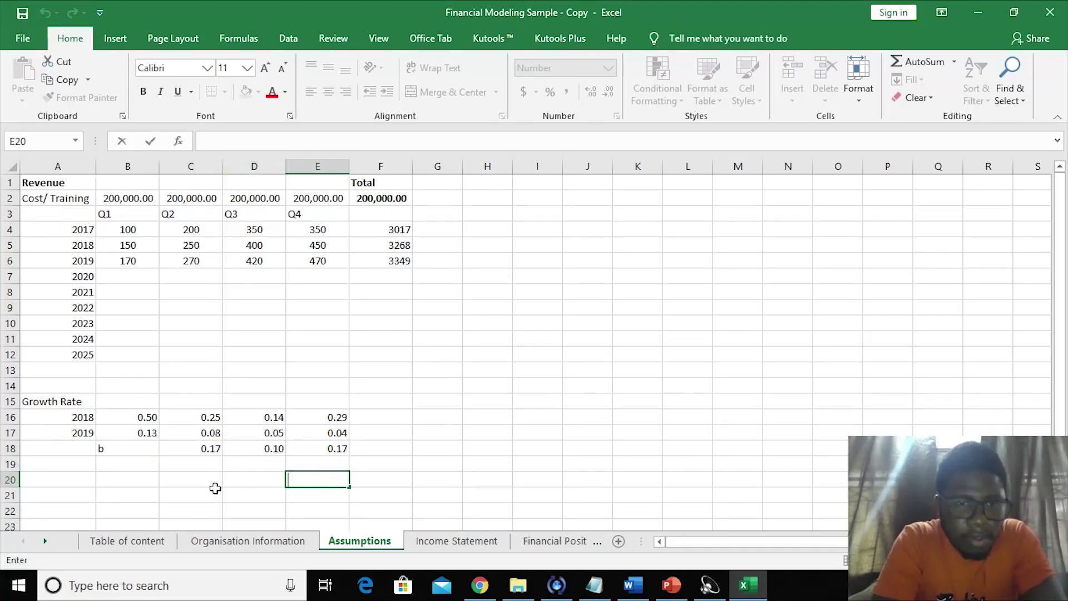
left_click(214, 488)
key("ctrl+z")
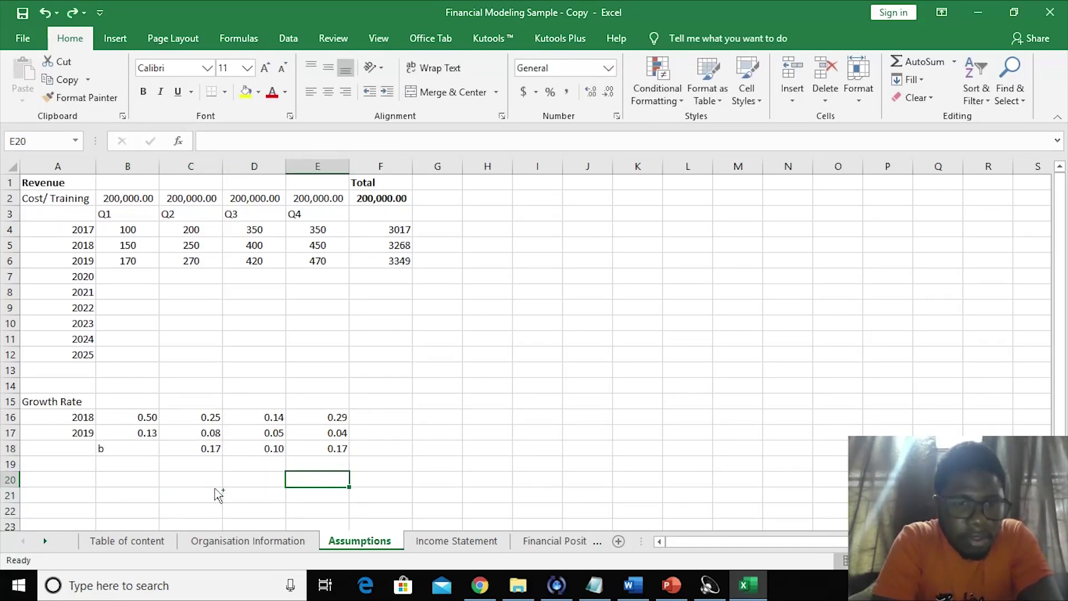
key("ctrl+z")
key("ctrl+b")
left_click(137, 476)
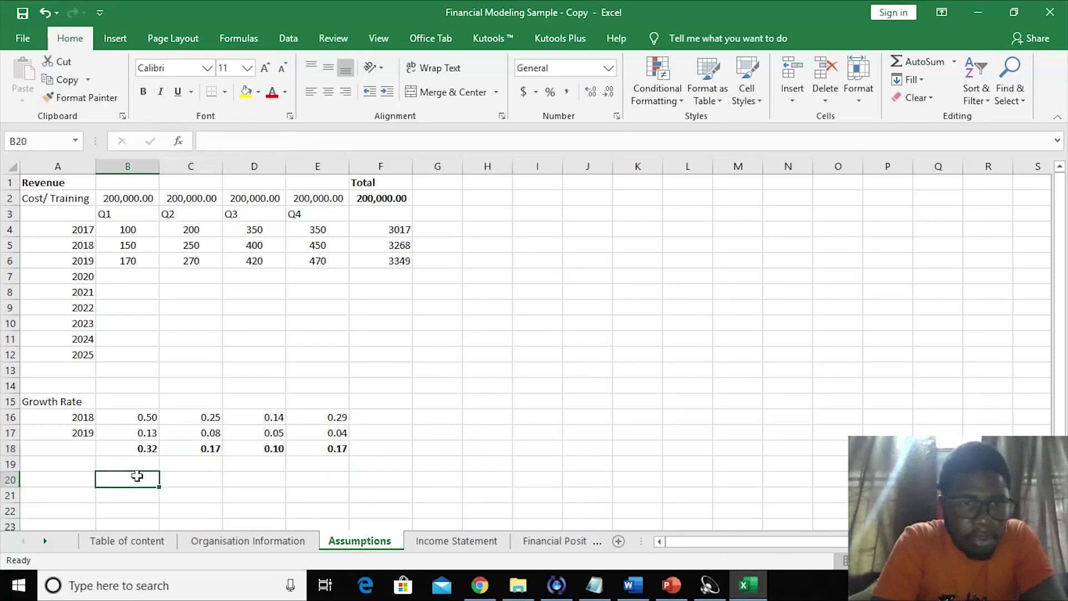
left_click(92, 462)
left_click(139, 277)
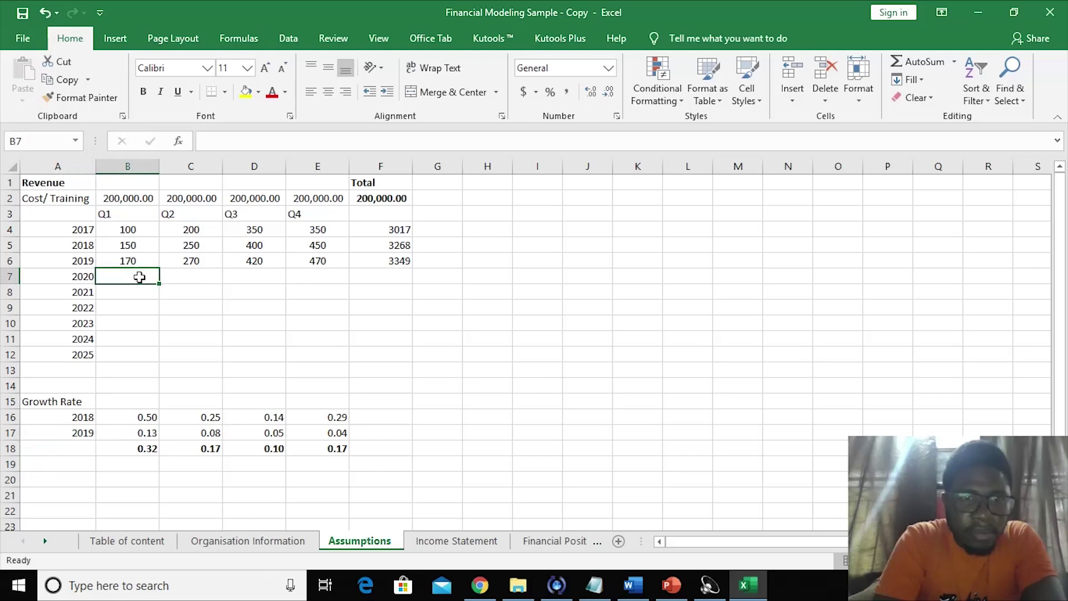
- Enter the 2020 Q1 projection =B6*(B18+1) in B7
type("=")
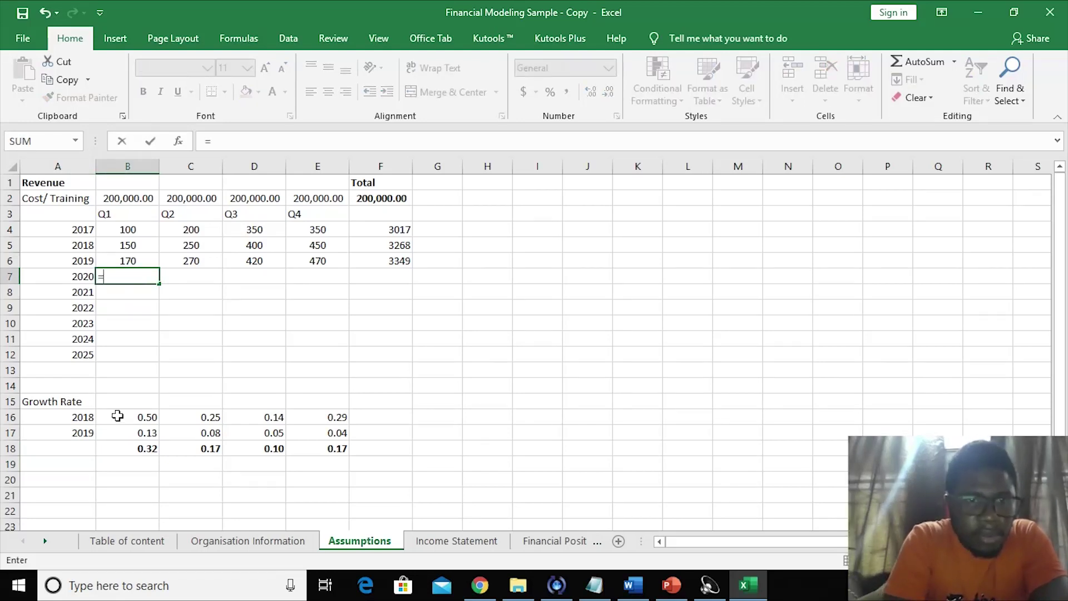
left_click(120, 259)
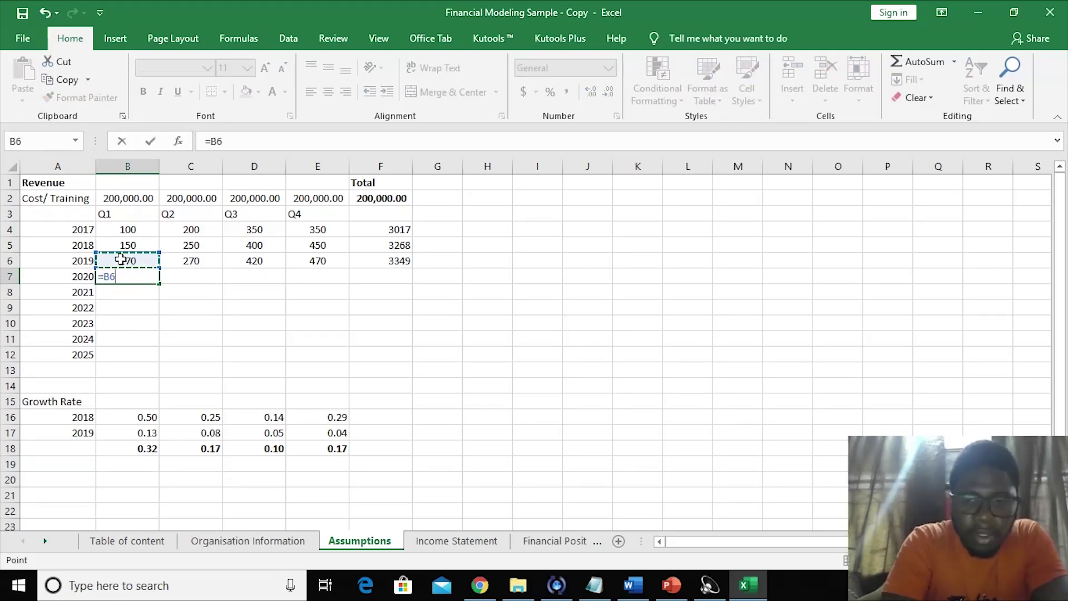
type("*")
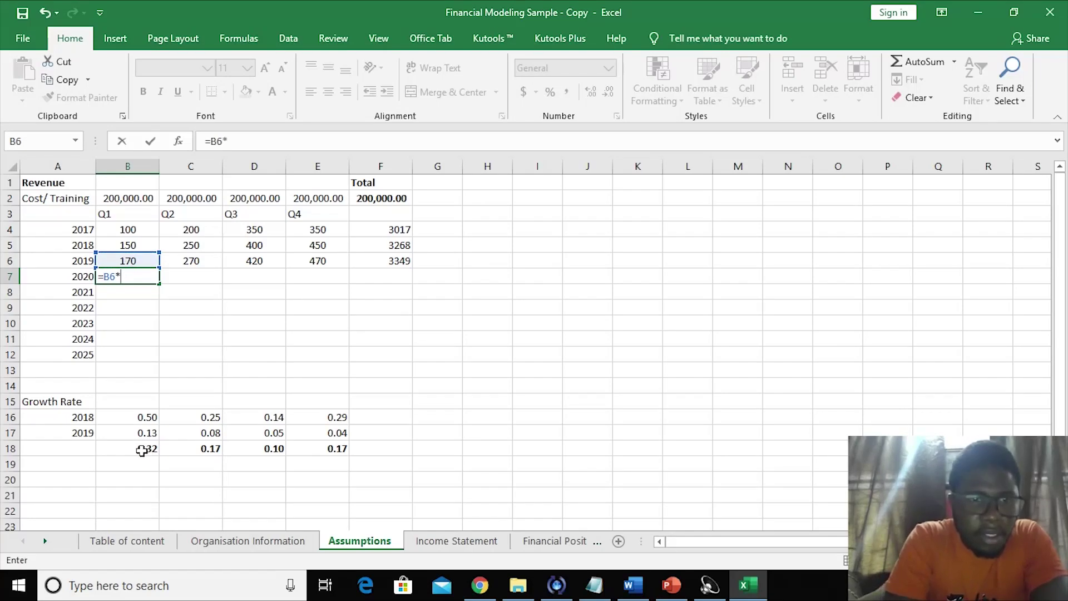
left_click(142, 450)
left_click(229, 141)
type("(")
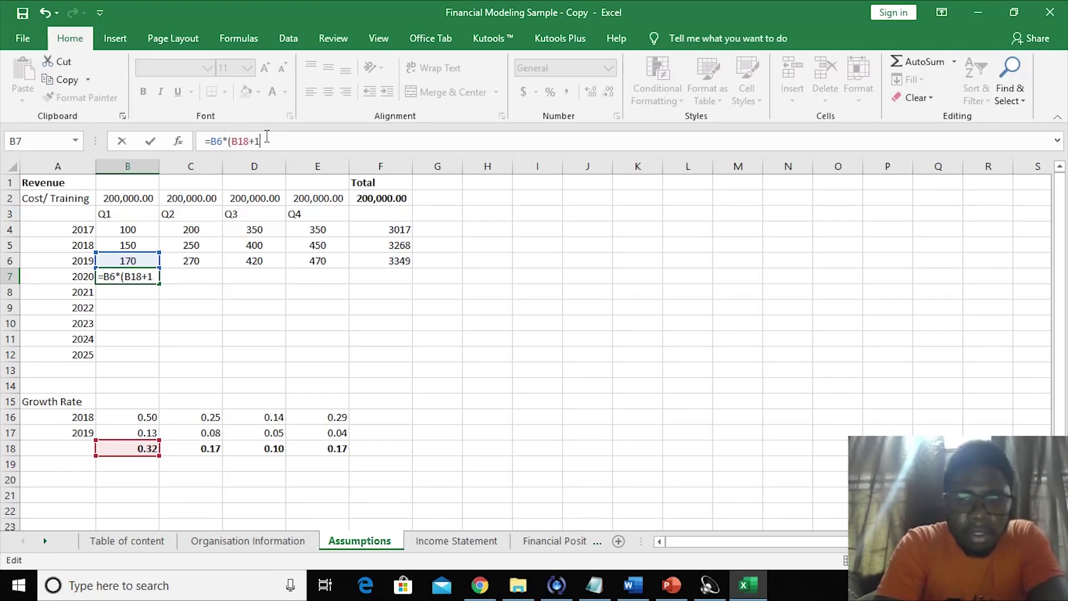
key("Return")
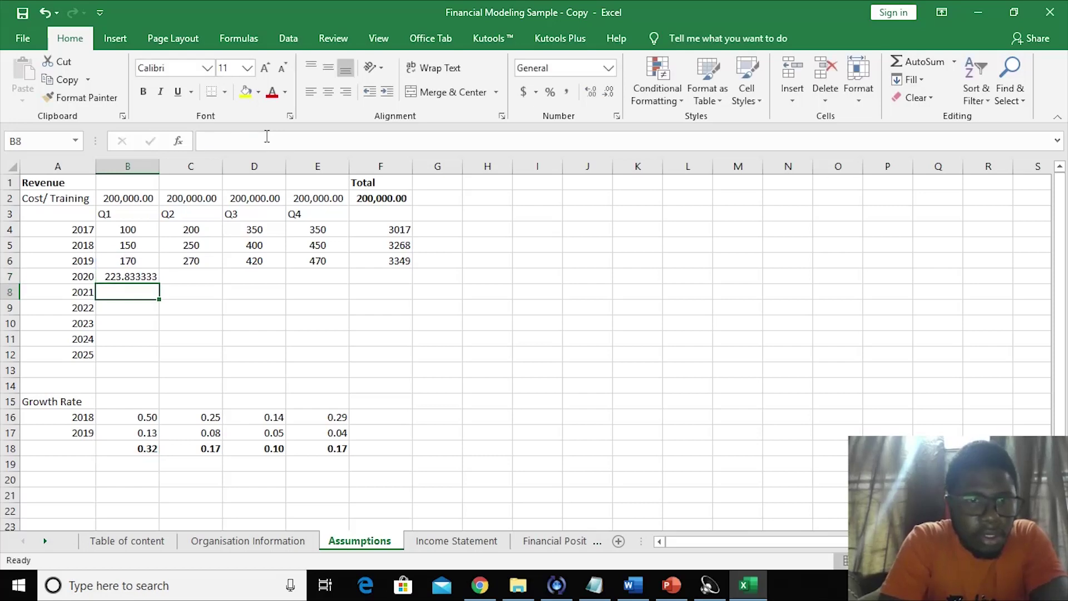
- Fill the B7 projection across to F7, giving 223.83, 314.55, 460.5, 547.59
left_click(181, 302)
left_click(127, 274)
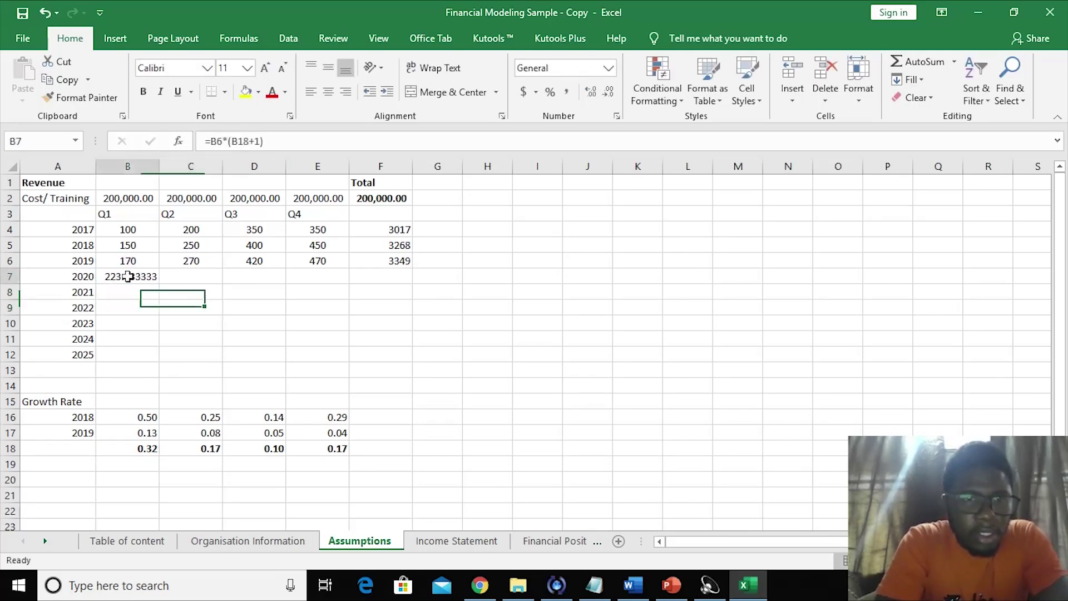
left_click_drag(158, 285, 408, 278)
left_click(296, 313)
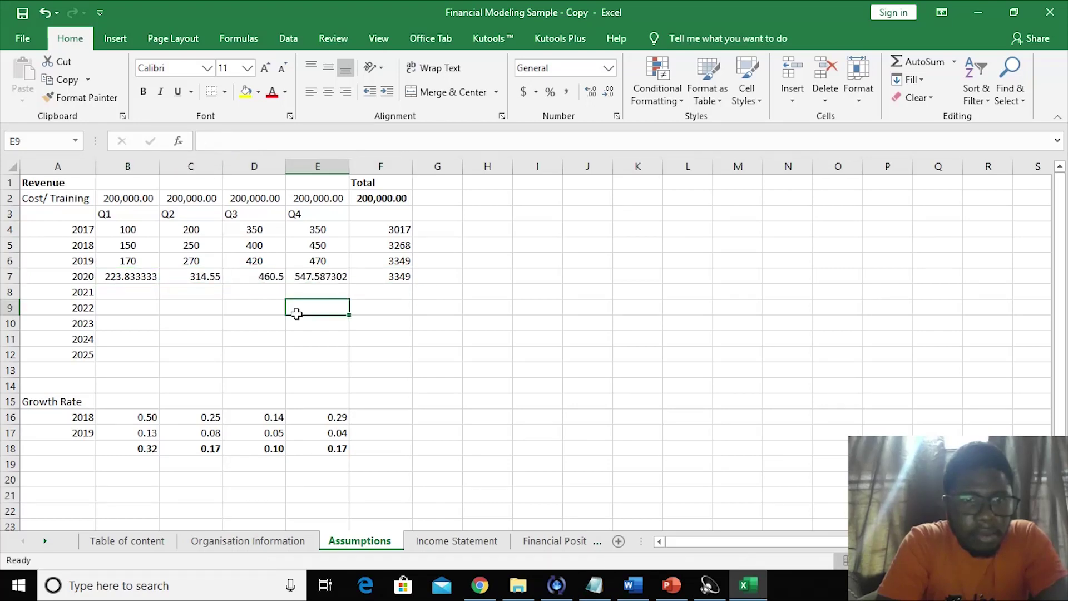
left_click(133, 288)
left_click_drag(114, 274, 385, 281)
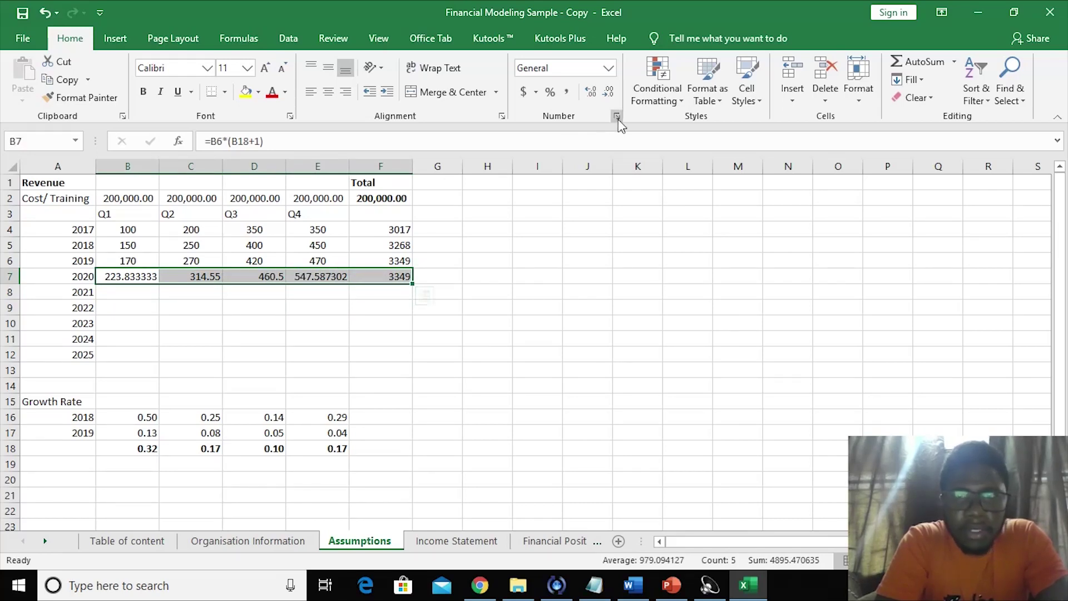
- Round the 2020 projected values to whole numbers (224, 315, 461, 548)
left_click(608, 94)
left_click(609, 93)
left_click(609, 94)
left_click(609, 94)
left_click(609, 93)
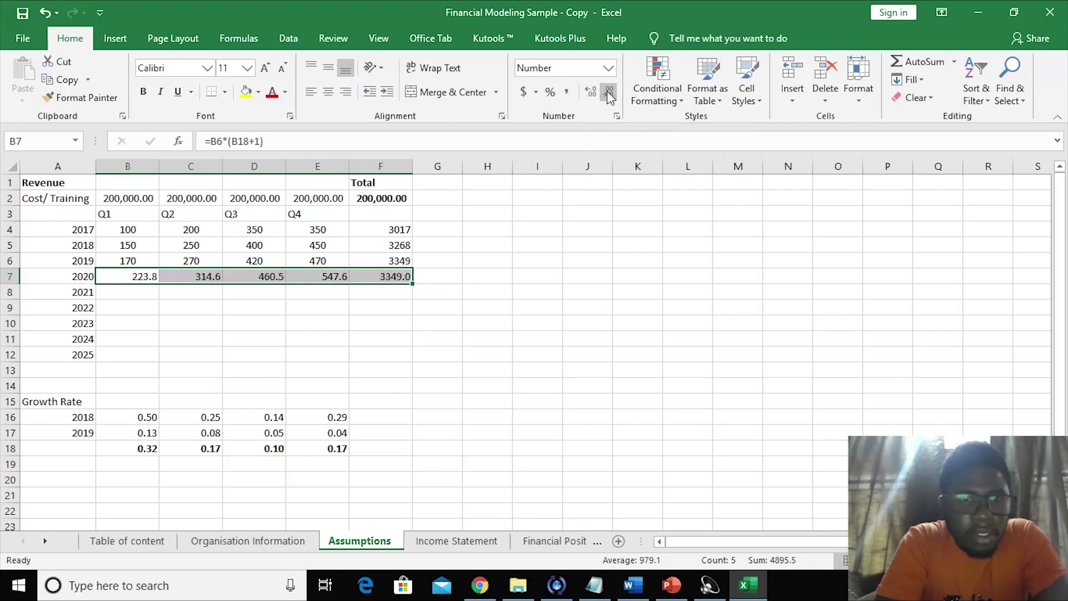
left_click(609, 94)
left_click(200, 349)
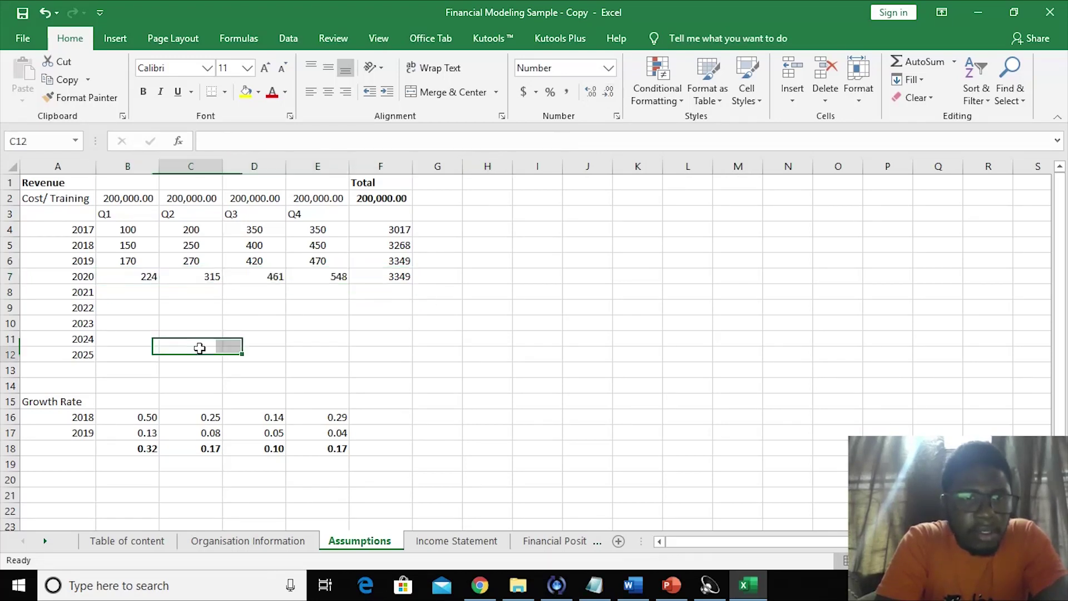
- Centre the 2020 revenue row B7:F7 and the 2017–2020 totals F4:F7
left_click_drag(132, 283, 370, 276)
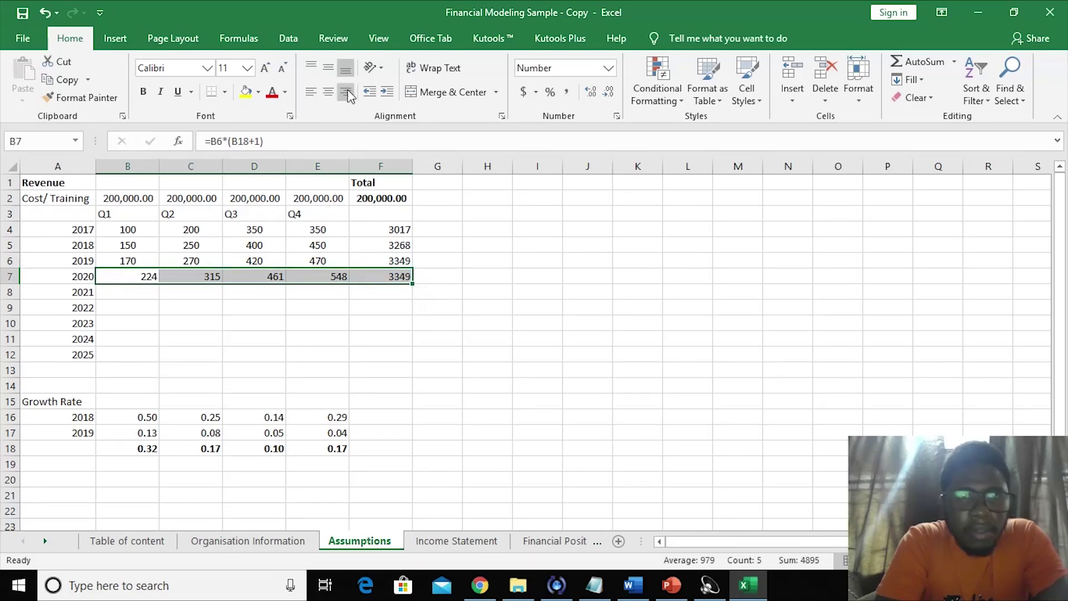
left_click(329, 92)
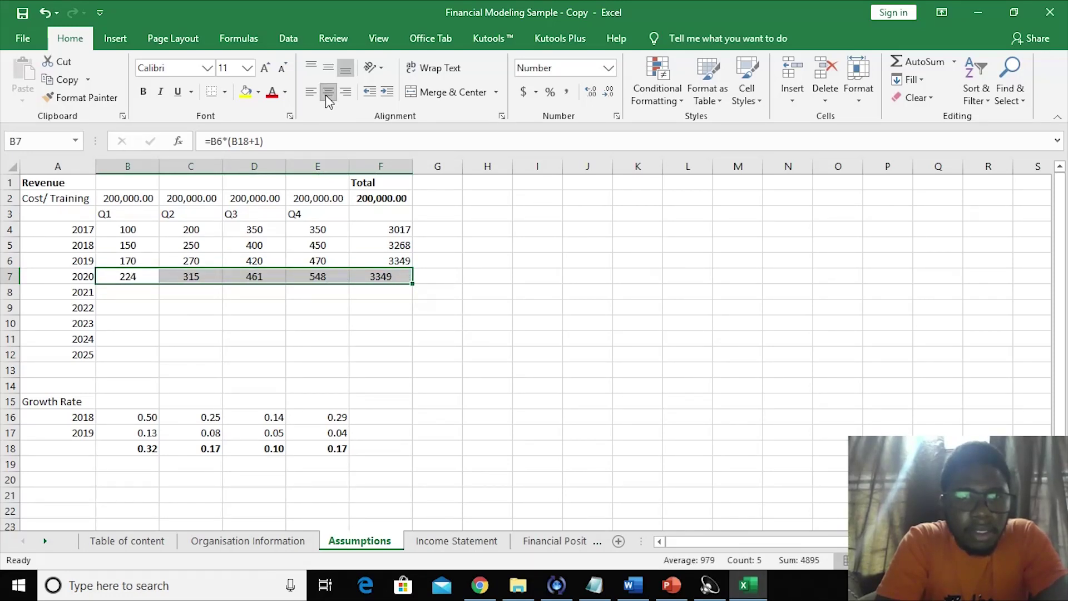
left_click(381, 275)
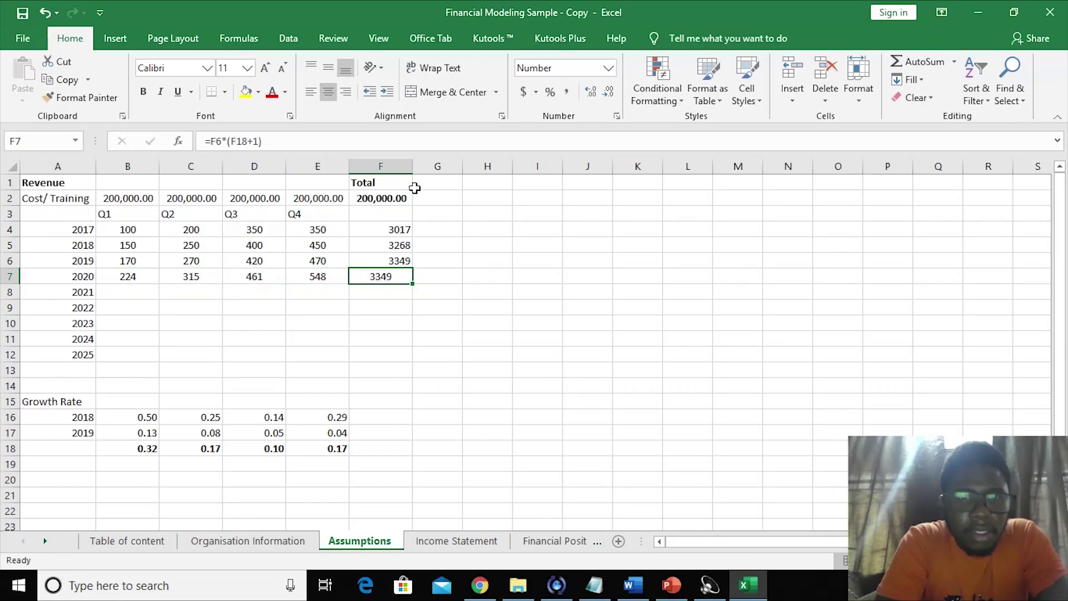
left_click_drag(388, 232, 382, 275)
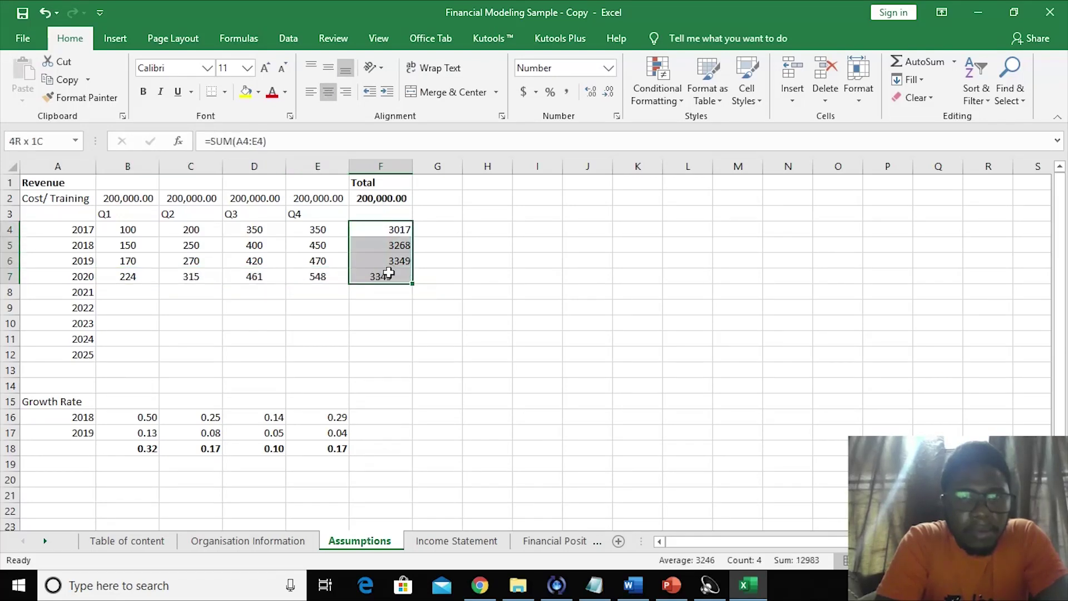
left_click(328, 95)
left_click(292, 321)
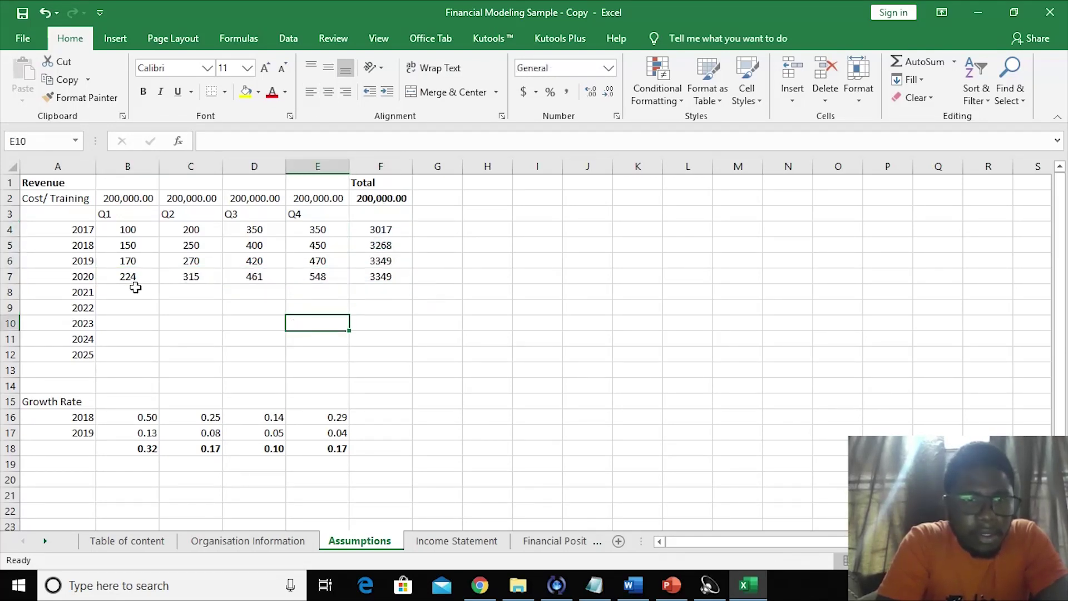
- Copy the 2020 row's formatting onto rows 8–12 with Format Painter
left_click_drag(127, 280, 356, 276)
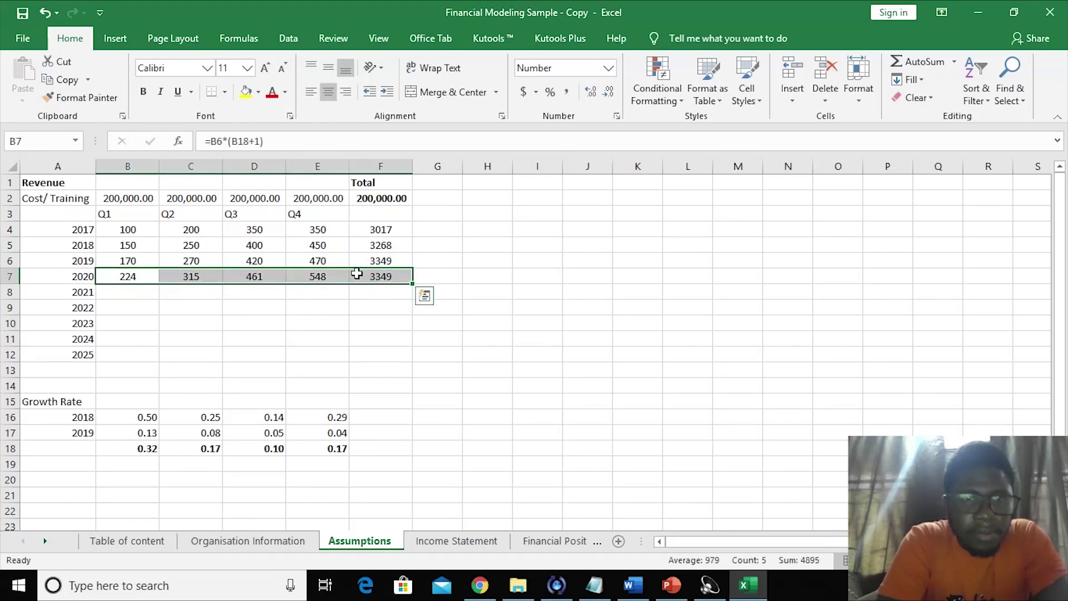
left_click(81, 97)
left_click_drag(142, 294, 367, 360)
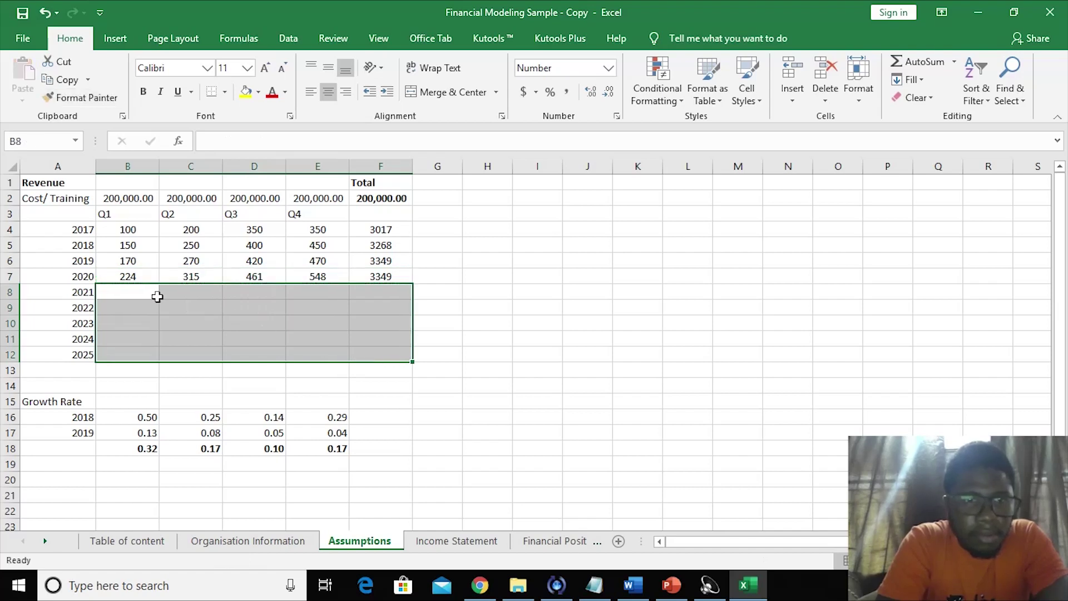
left_click(121, 291)
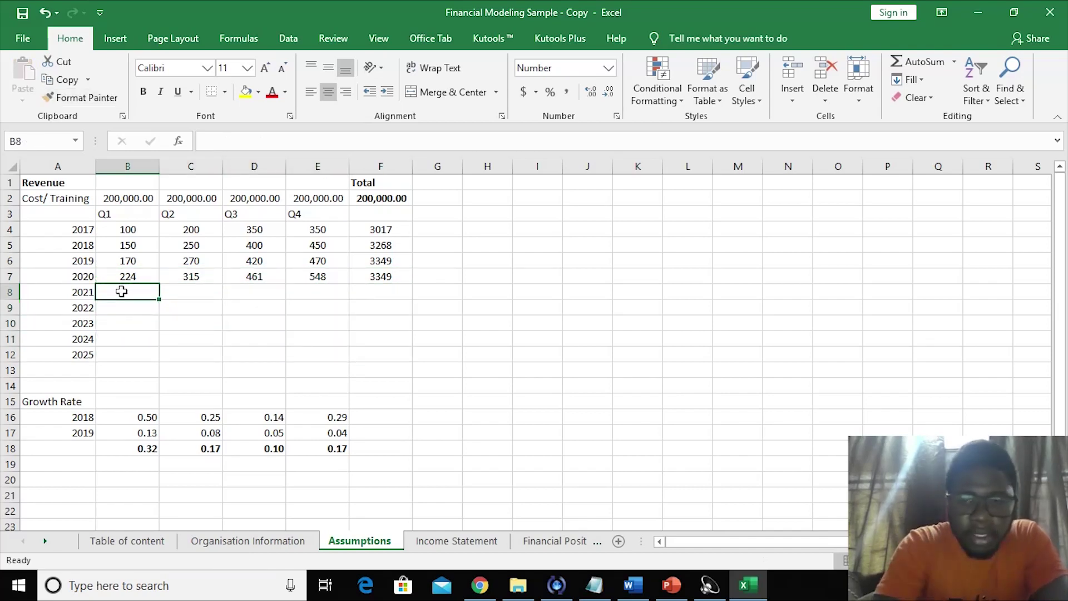
type("=")
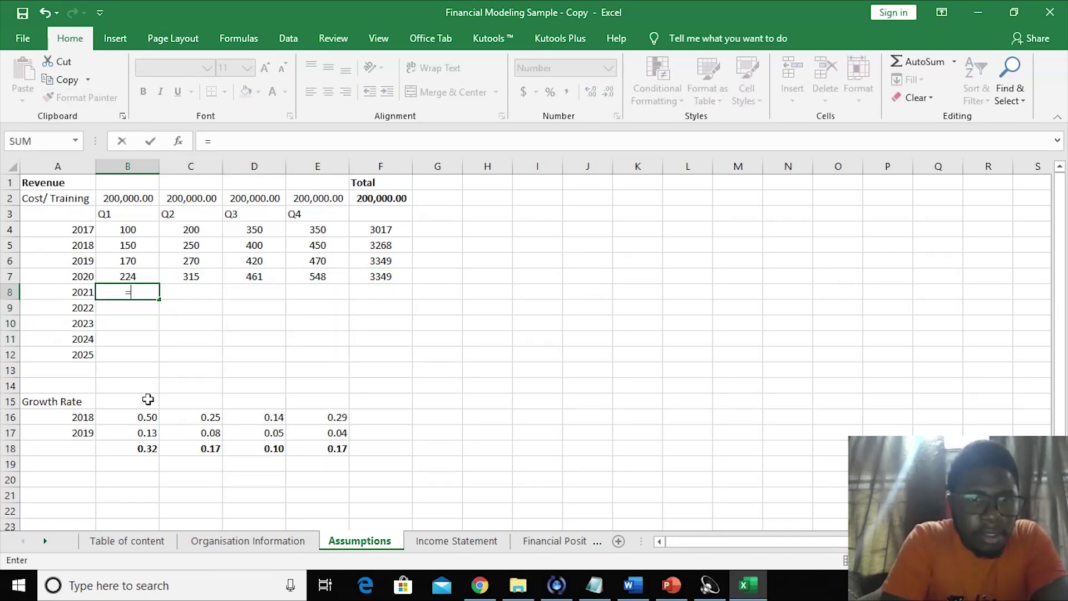
left_click(146, 448)
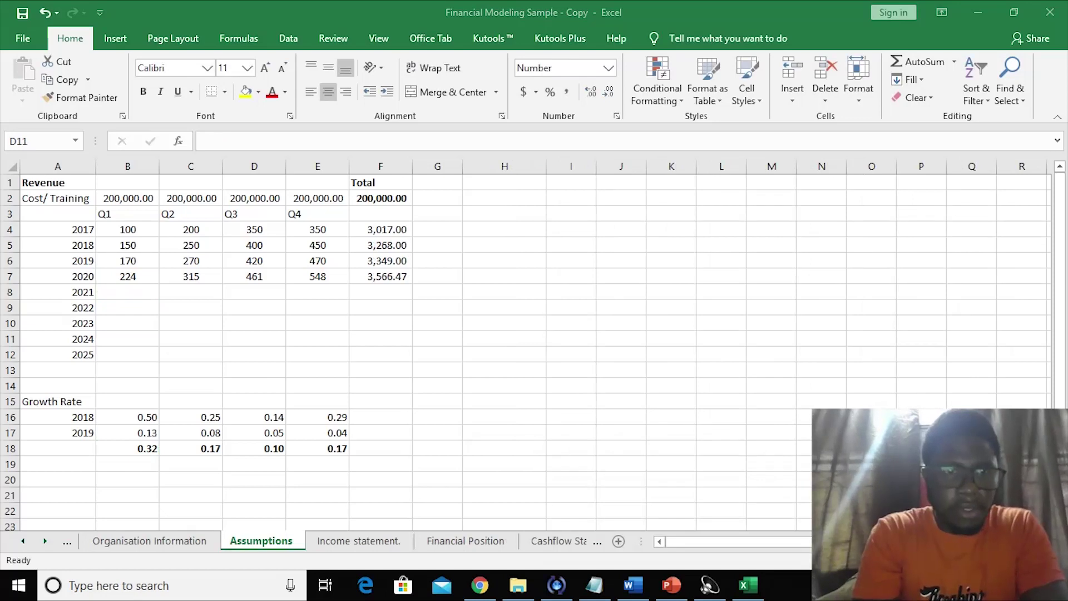
- Make the row-18 growth reference absolute in the B7 and C7 formulas using F4
left_click(138, 292)
left_click(131, 276)
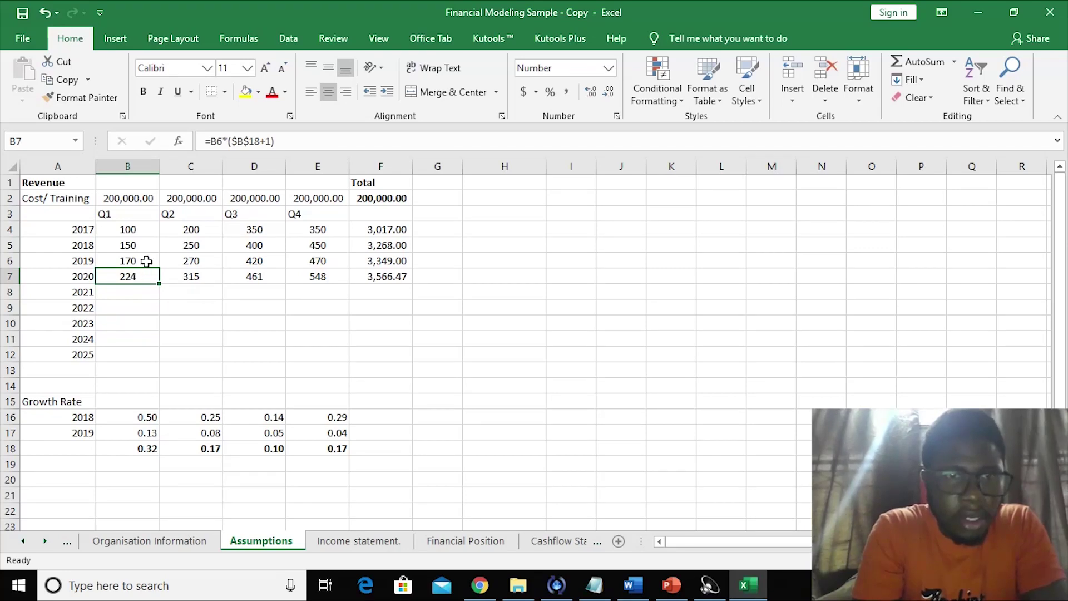
left_click(238, 141)
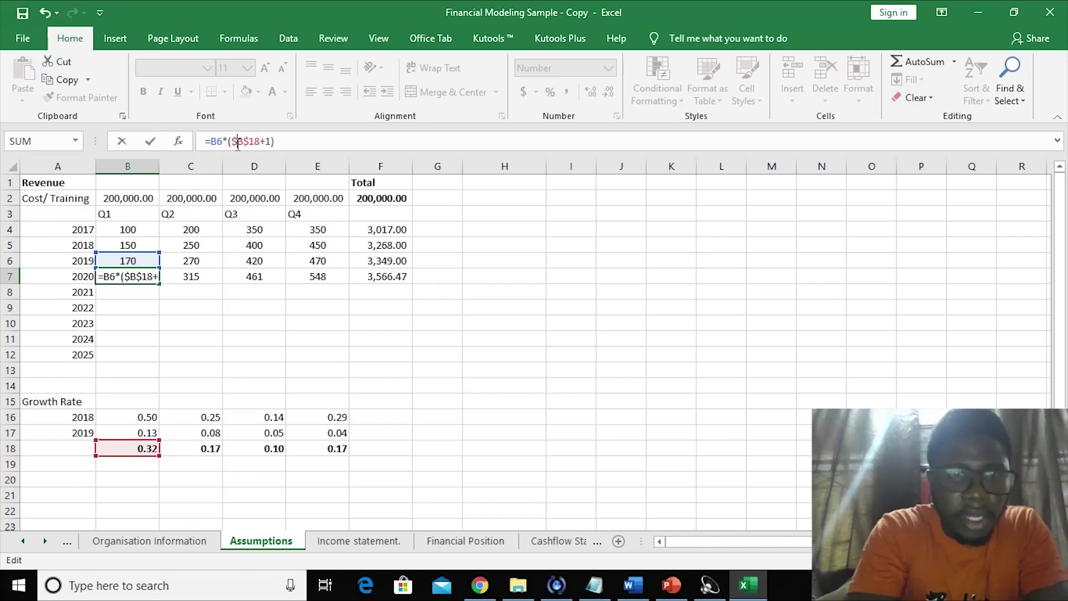
left_click(189, 279)
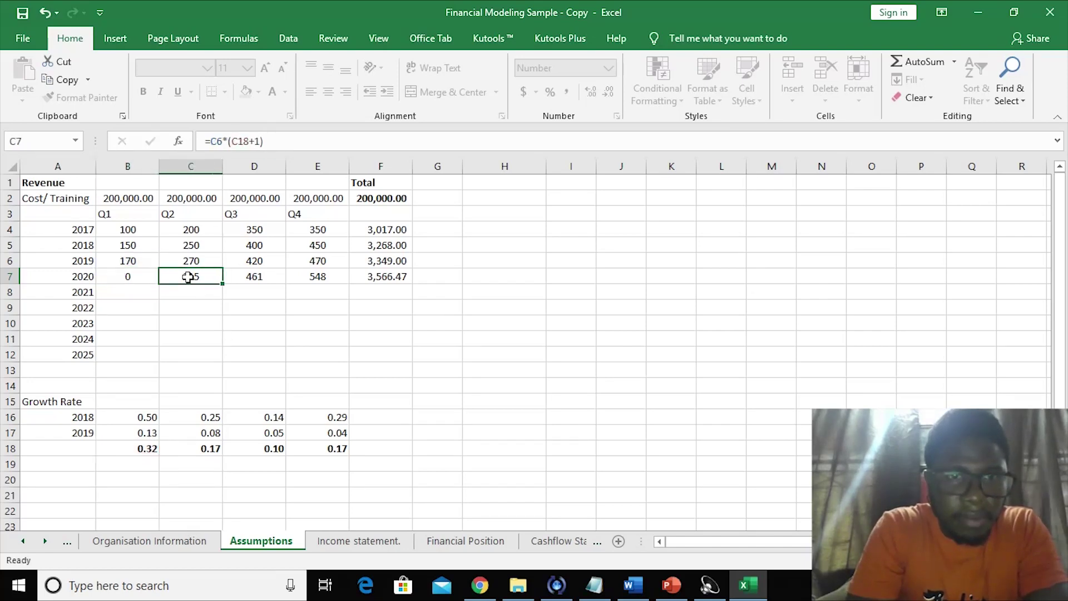
left_click(234, 143)
key("F4")
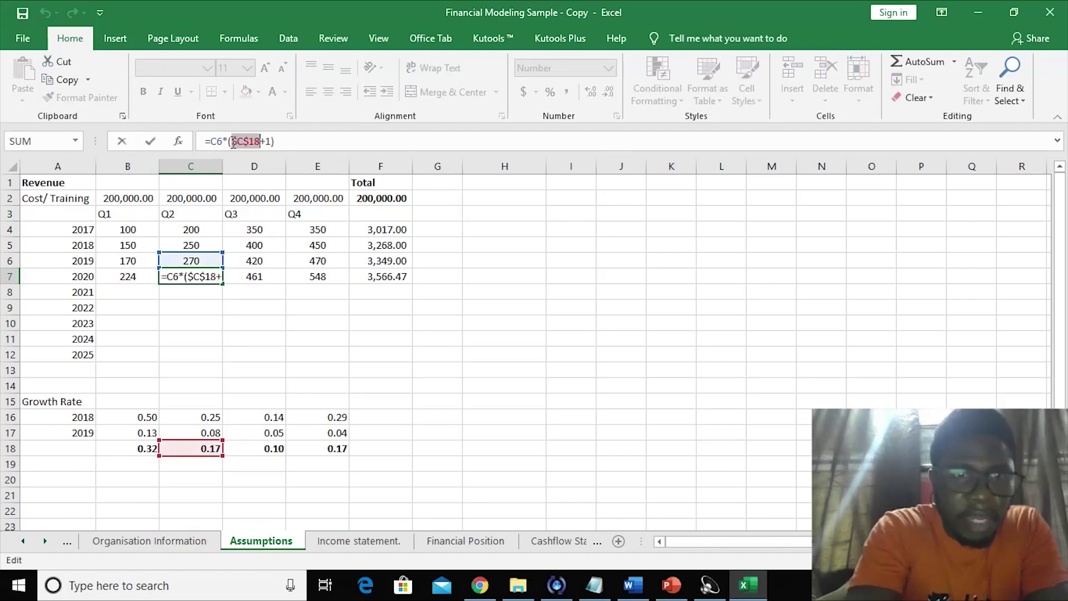
key("Return")
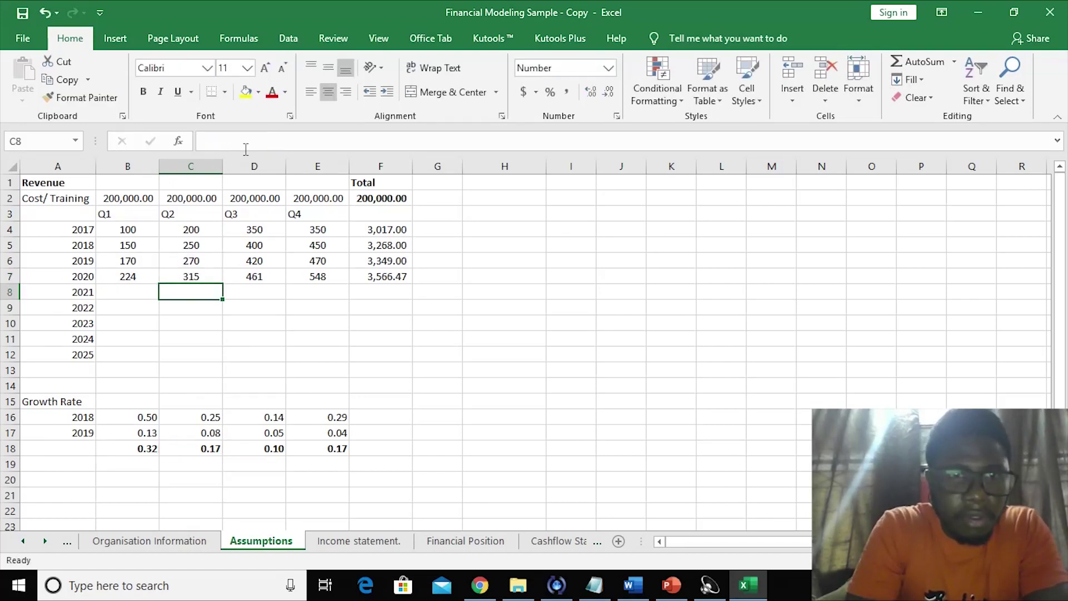
- Lock the growth references in D7 and E7 as $D$18 and $E$18
left_click(251, 277)
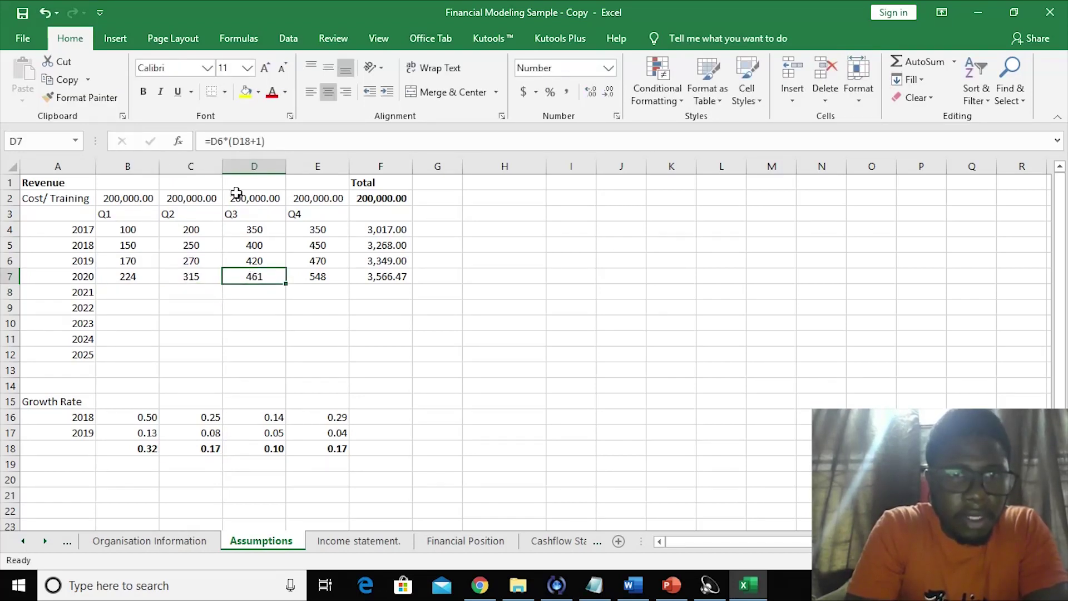
left_click(234, 141)
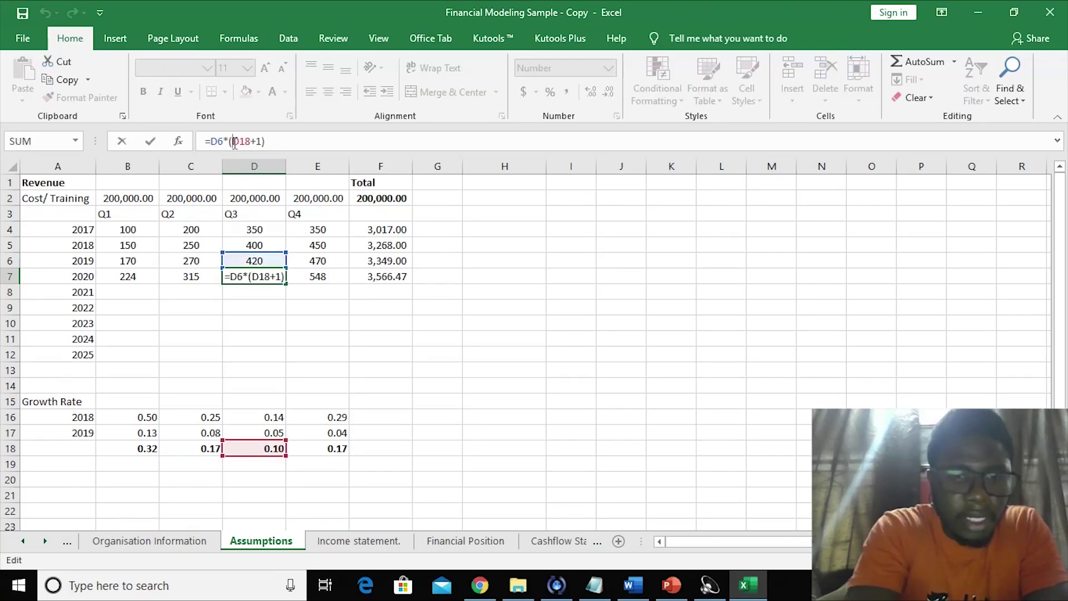
key("F4")
key("Return")
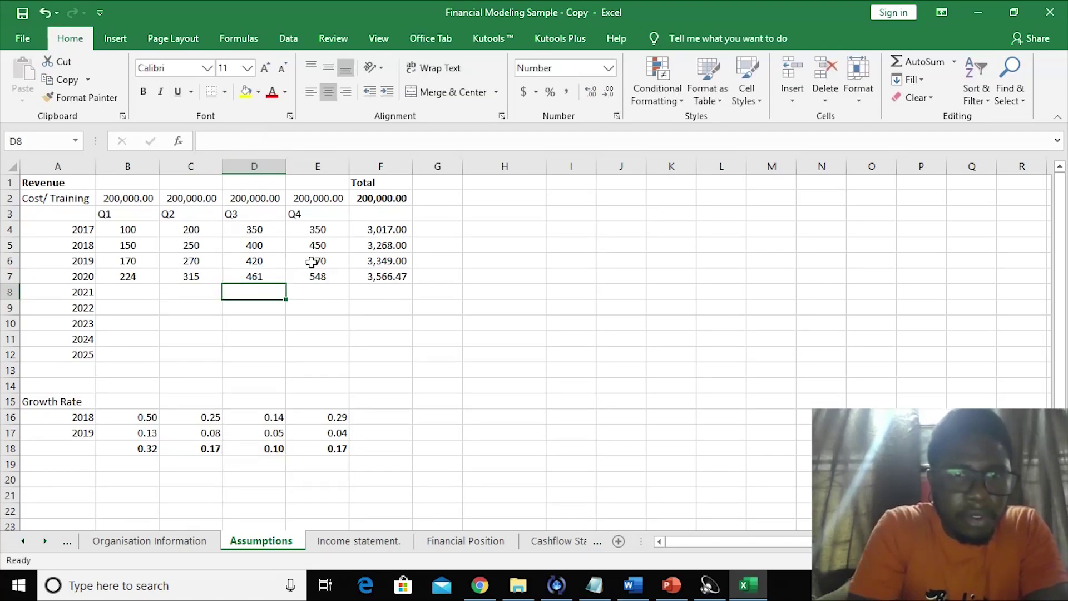
left_click(319, 273)
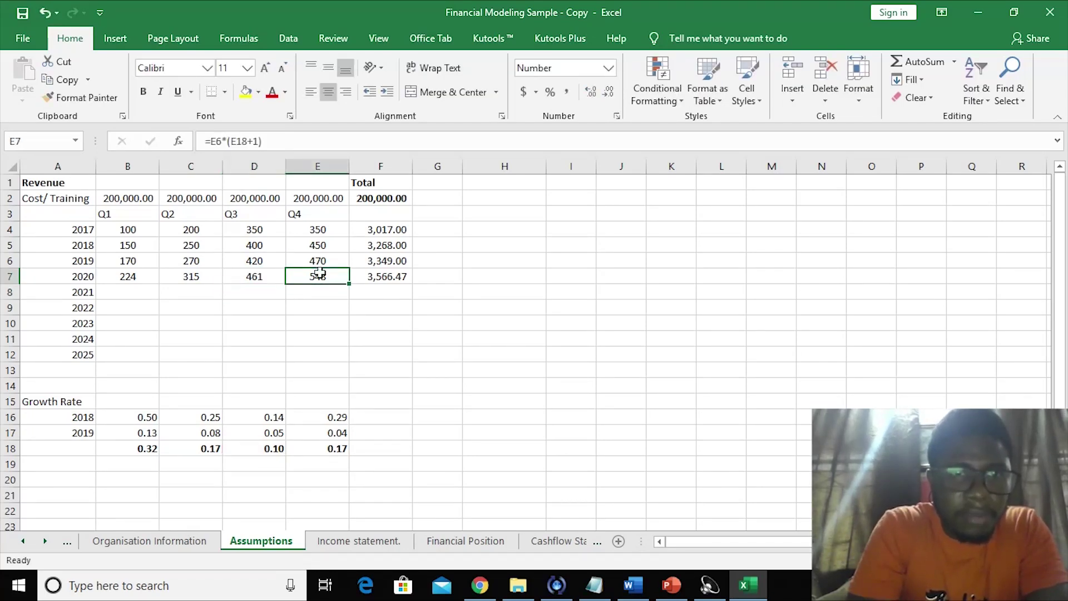
left_click(232, 141)
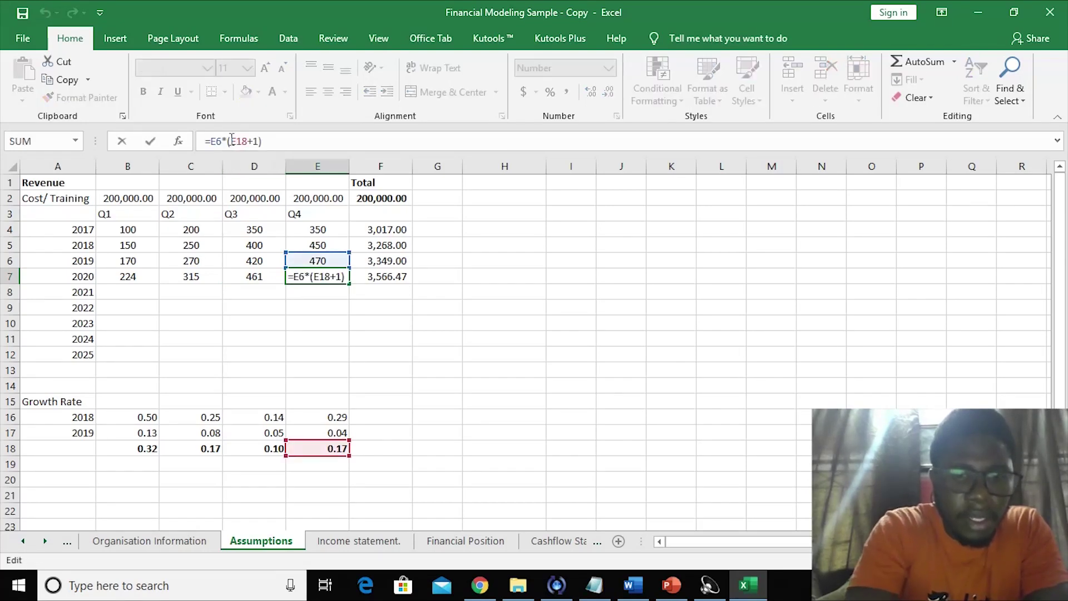
key("F4")
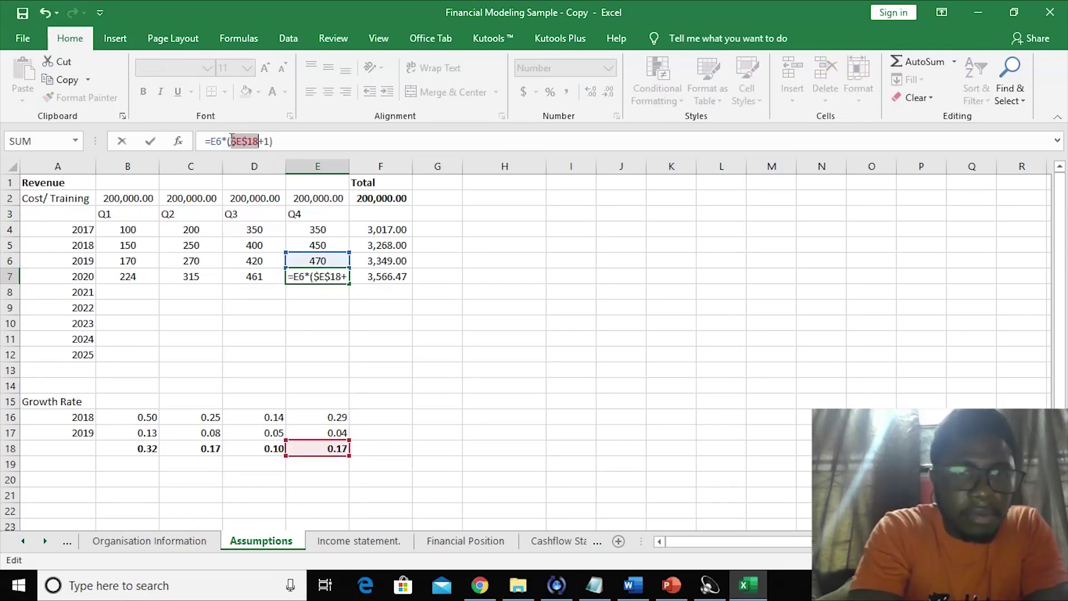
- Fill Q1–Q4 projections down to 2025 and Totals down to F12, ending at 5,490.96
key("Return")
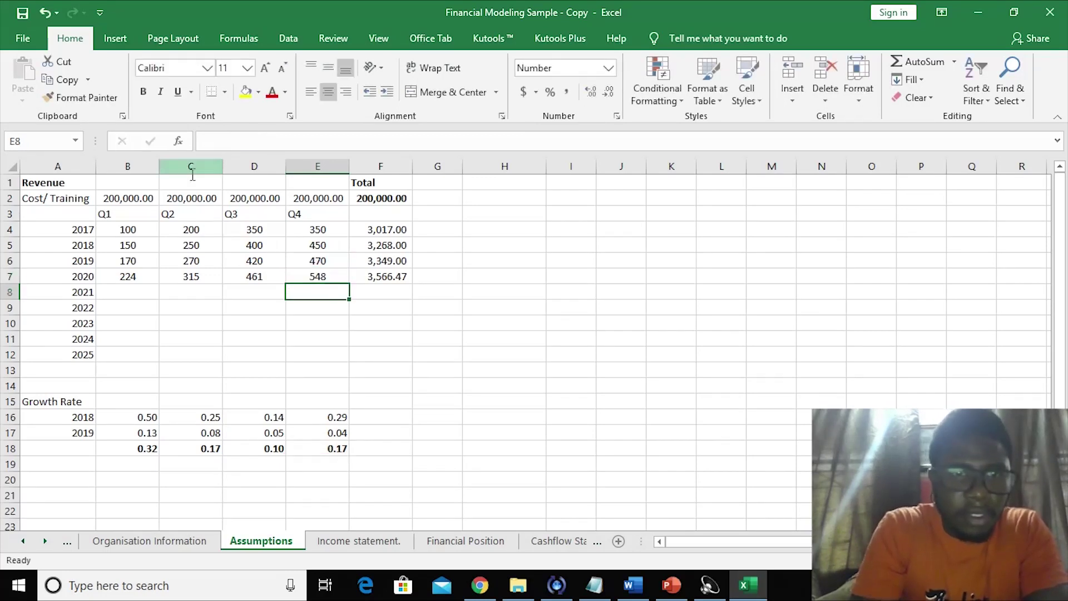
left_click(145, 278)
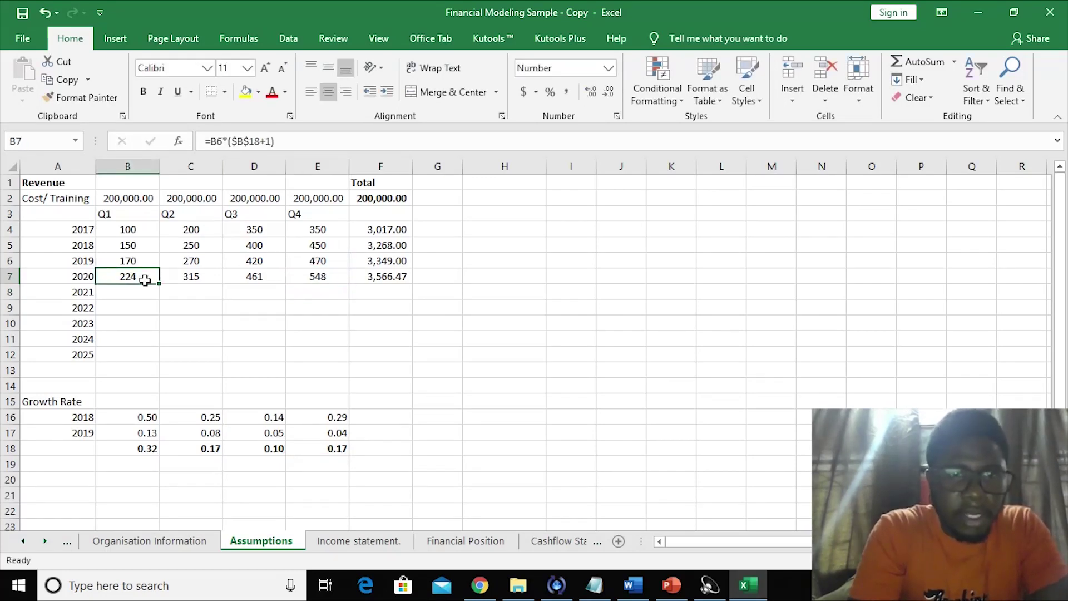
left_click_drag(159, 286, 149, 359)
left_click(202, 279)
left_click_drag(222, 283, 218, 358)
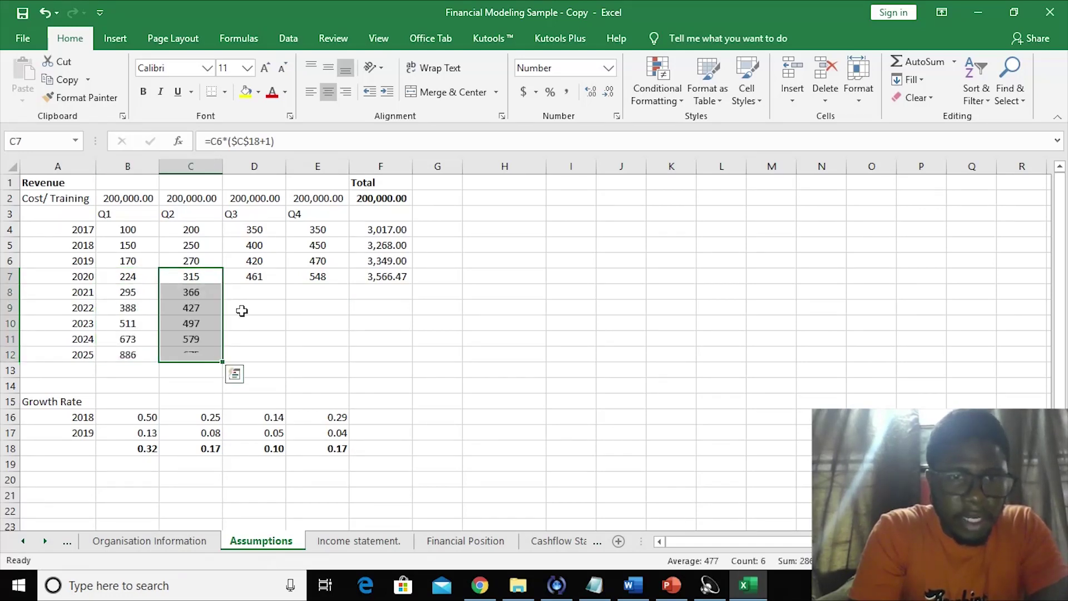
left_click(255, 276)
left_click_drag(288, 284, 279, 359)
left_click(317, 278)
left_click_drag(317, 278, 338, 359)
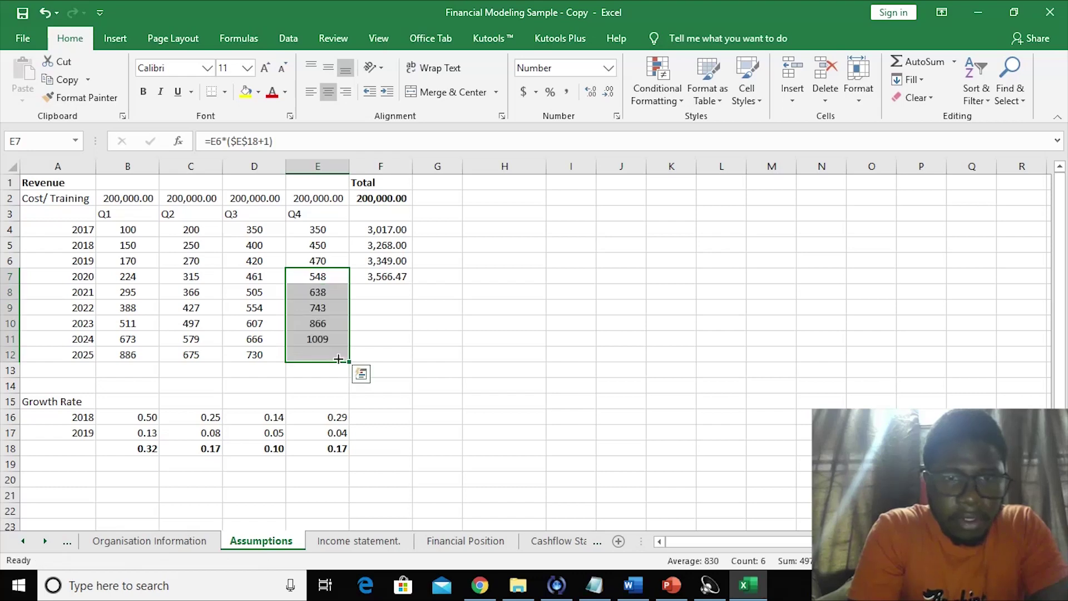
left_click(399, 229)
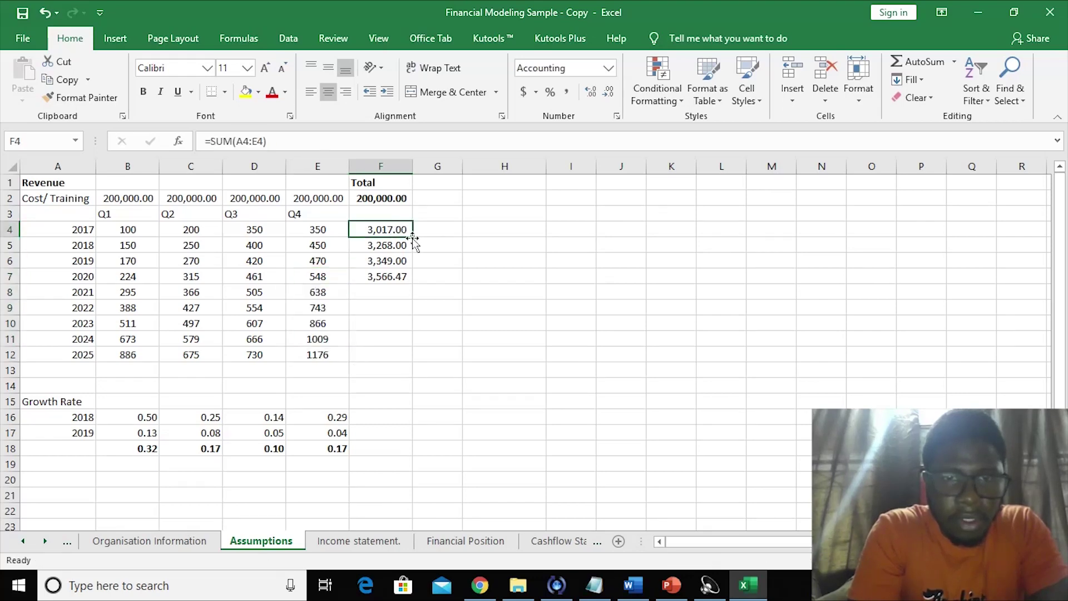
left_click_drag(414, 240, 409, 360)
left_click(464, 348)
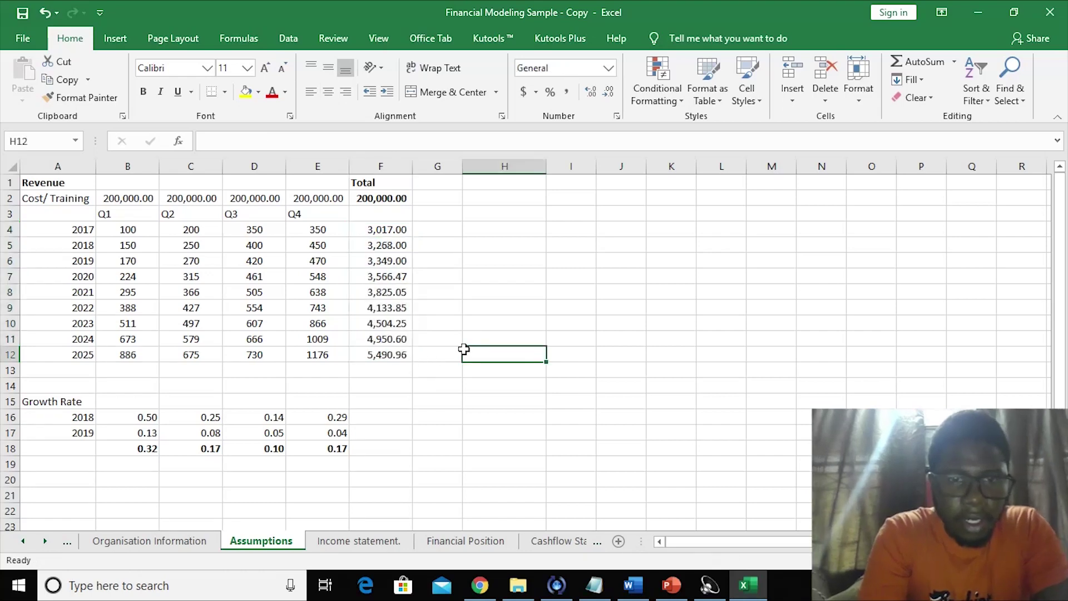
- Label row 18 'Average Growth Rate' in A18 and widen column A to fit
left_click(402, 292)
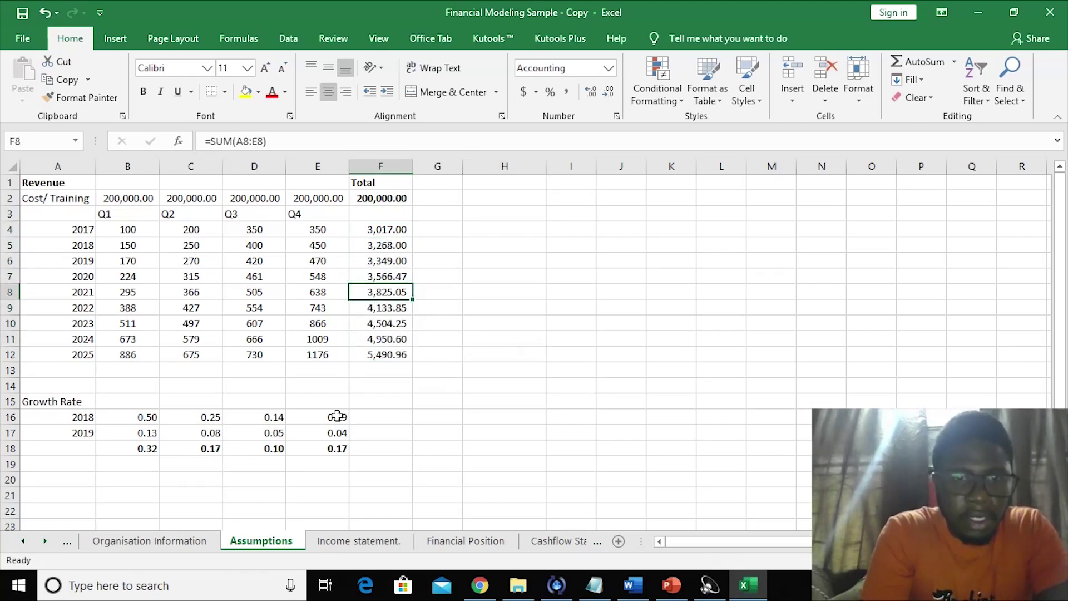
left_click(393, 464)
left_click_drag(142, 448, 303, 448)
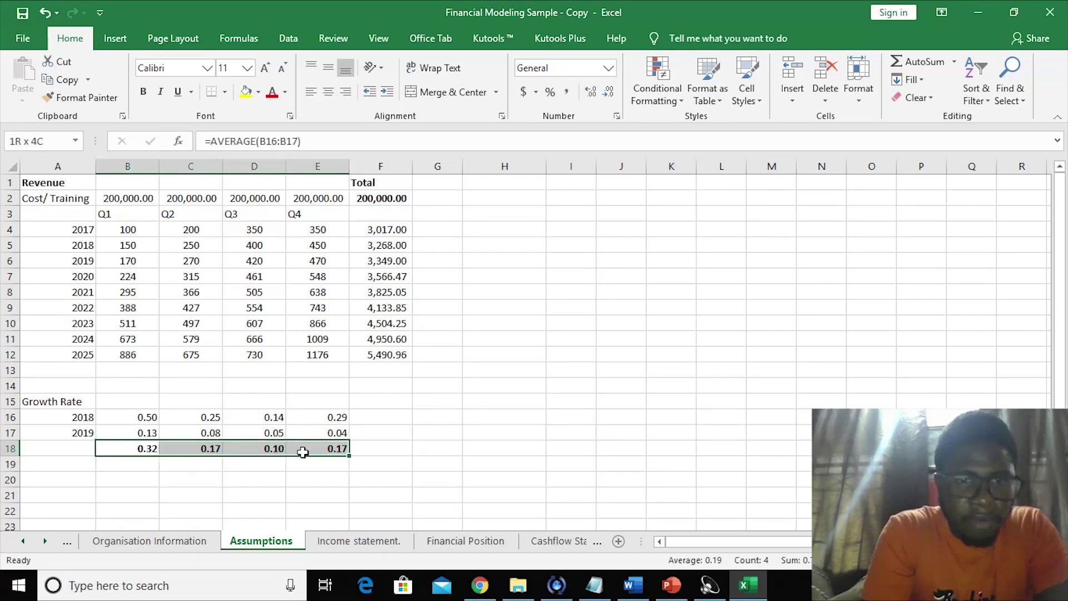
left_click(34, 448)
type("Aver")
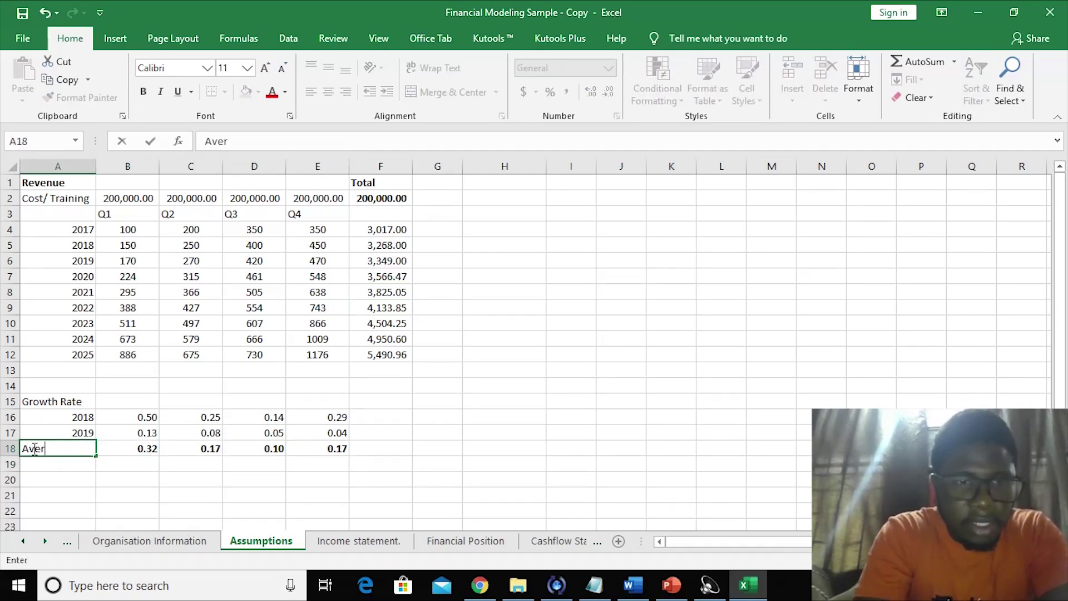
type("age Gr")
type("owth Rate")
left_click(124, 504)
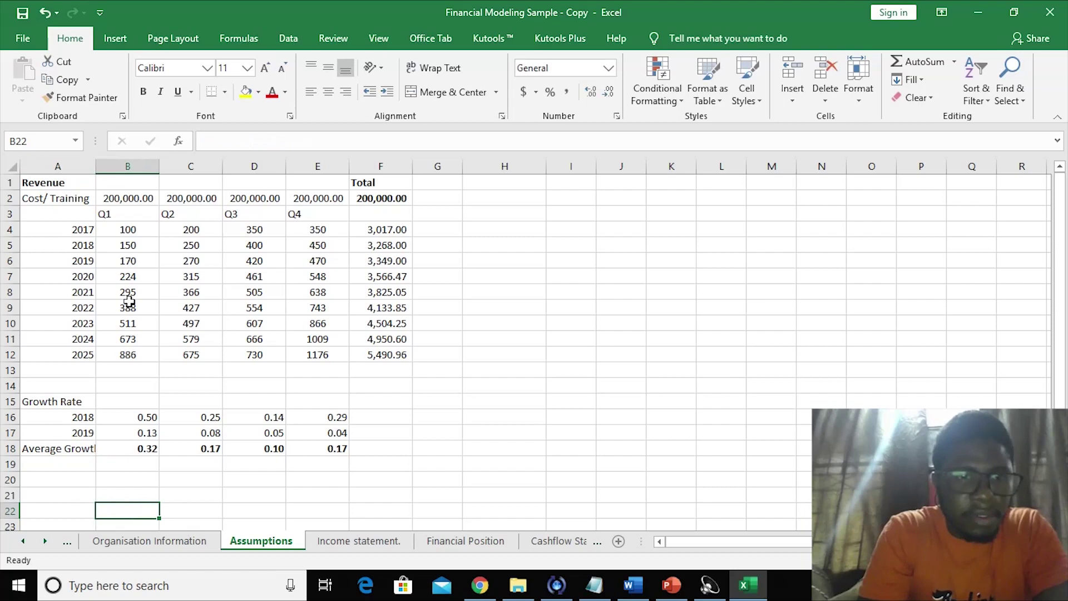
double_click(95, 169)
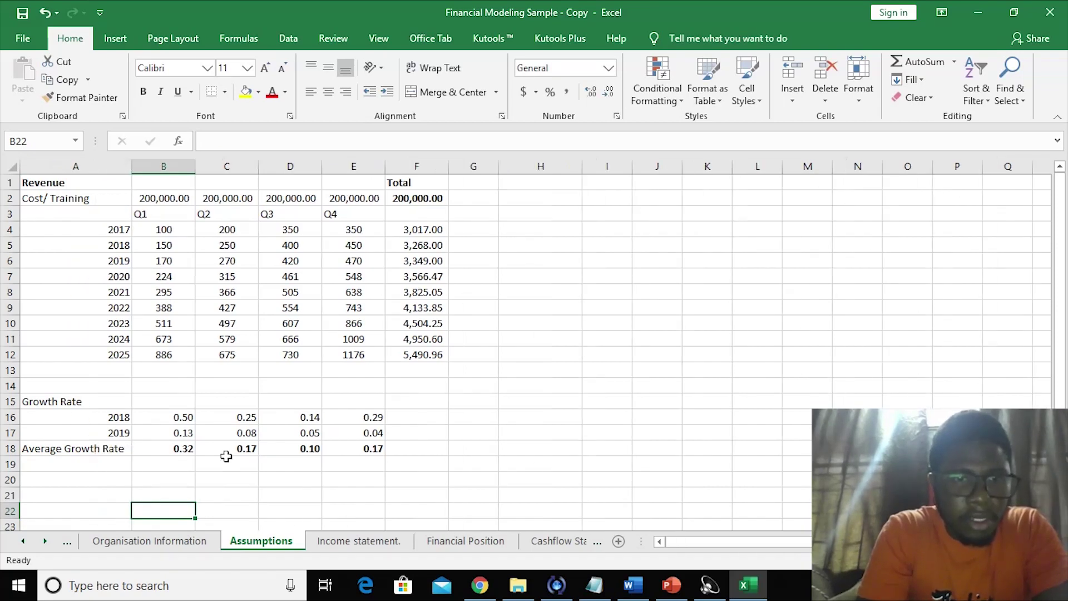
left_click(378, 497)
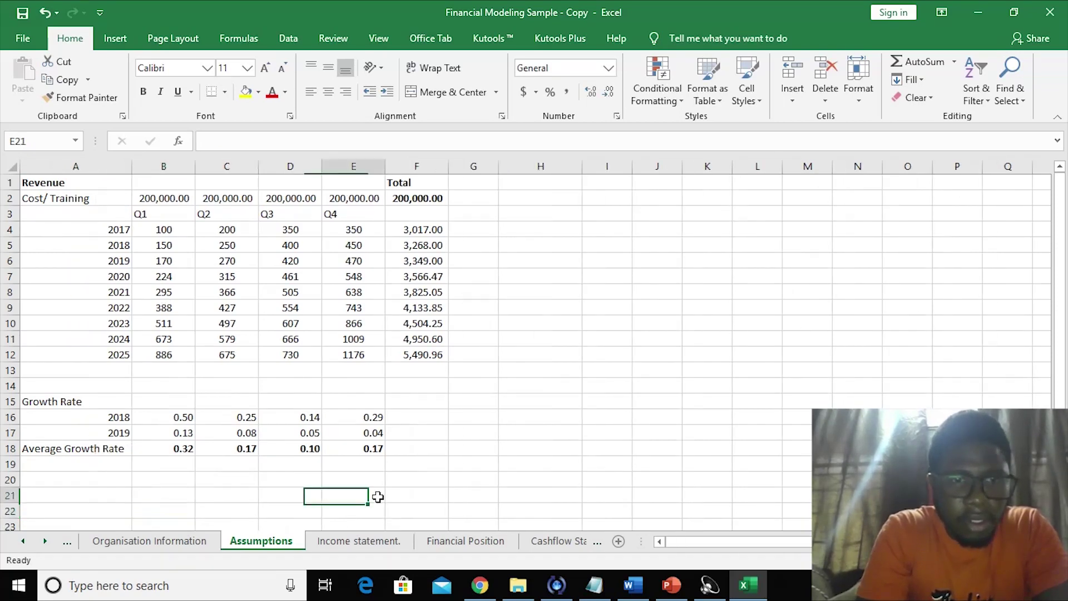
- Check the B18 and E18 average formulas, then show the Income statement sheet
left_click(127, 455)
left_click(169, 456)
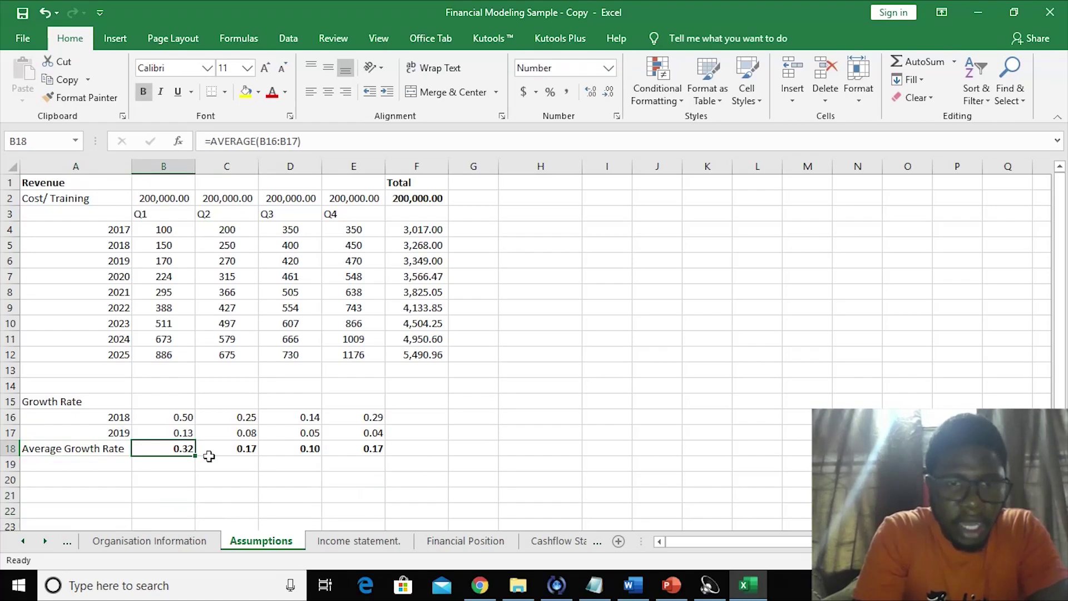
left_click(355, 448)
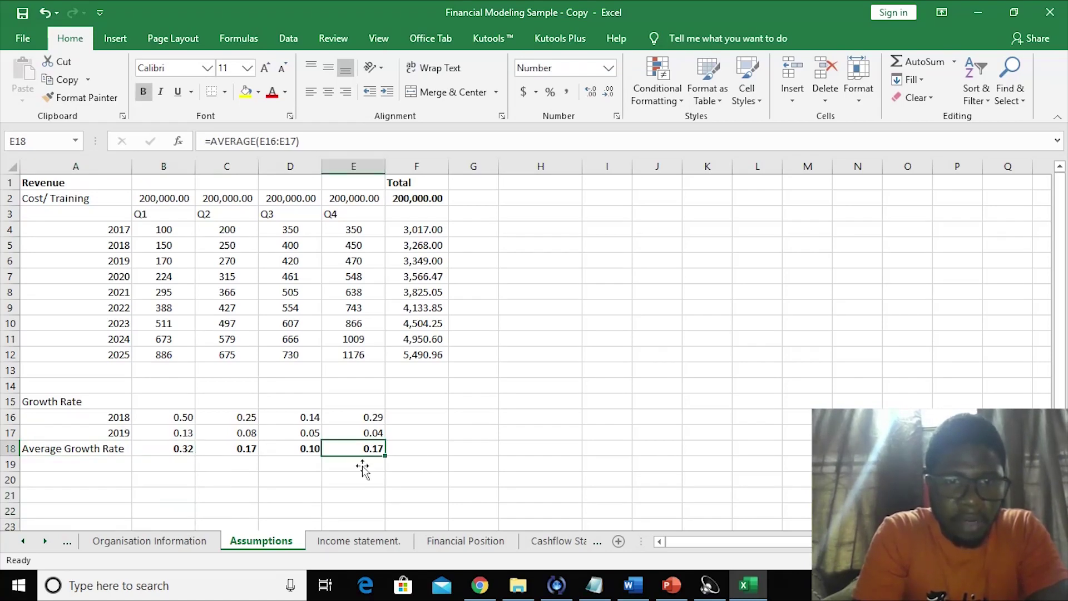
left_click(359, 477)
left_click(356, 541)
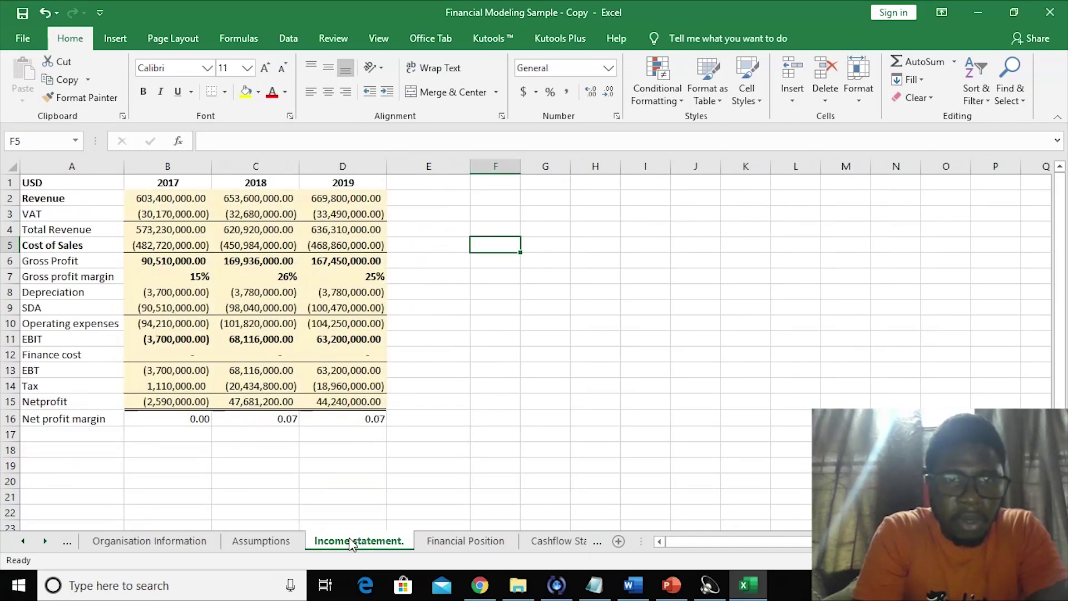
- Extend the year headers through 2025 in J1 and delete the USD label from A1
left_click(411, 195)
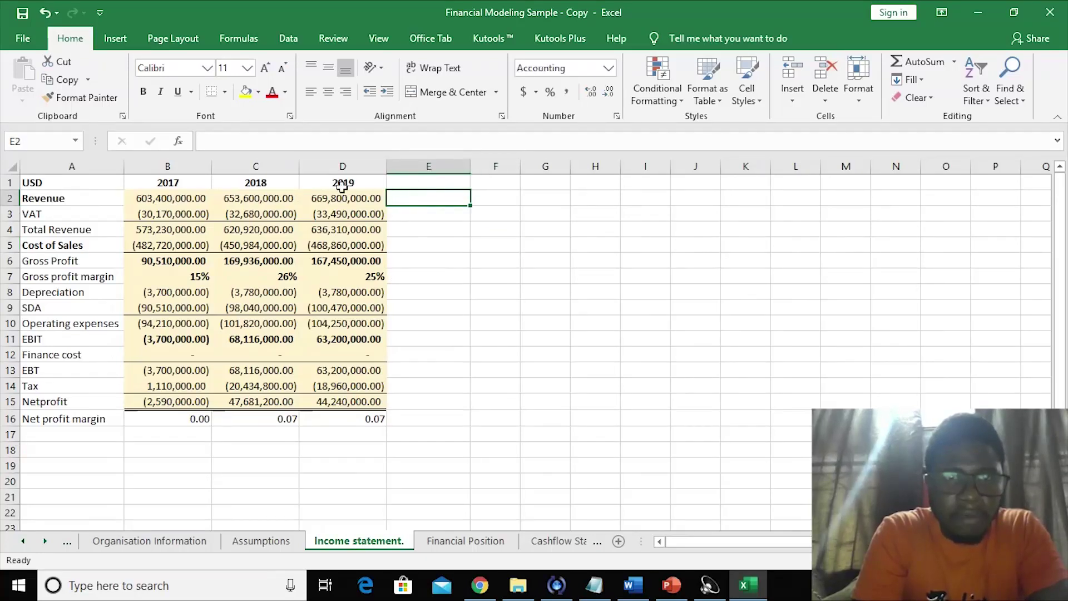
left_click_drag(202, 183, 702, 199)
left_click(37, 184)
key("Delete")
left_click(416, 275)
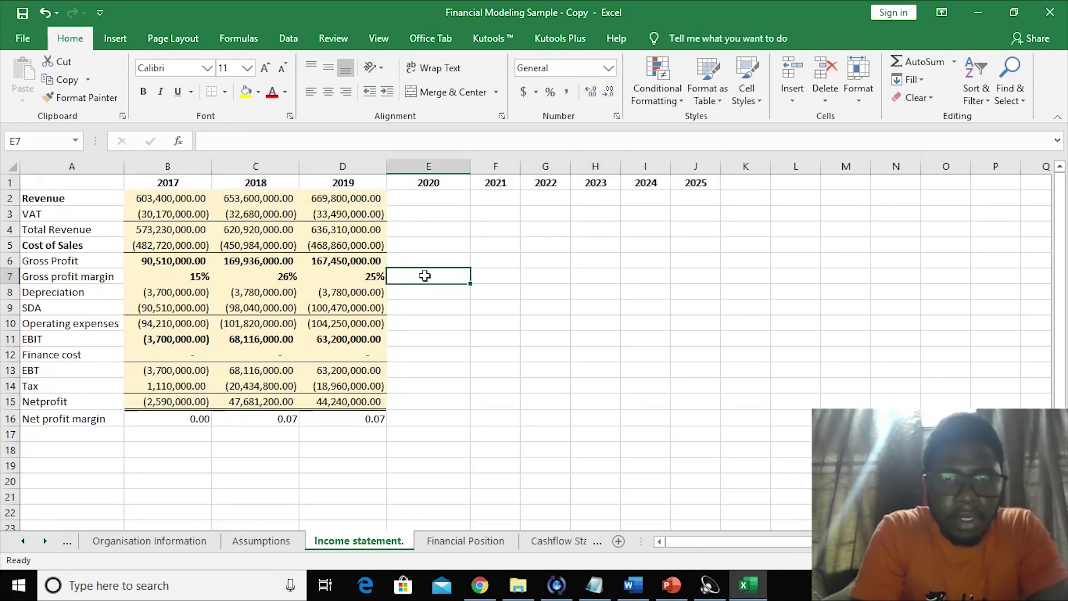
left_click(494, 291)
- Enter 2020 revenue in E2 as ='Assumptions '!F7*'Assumptions '!F2, giving 713,294,126.98
left_click(461, 204)
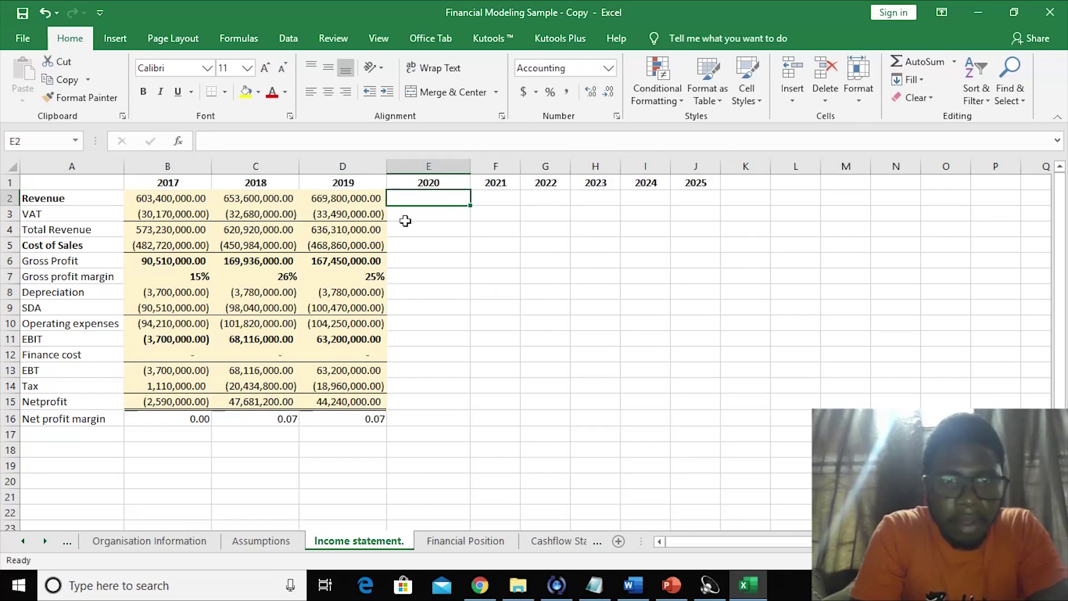
type("=")
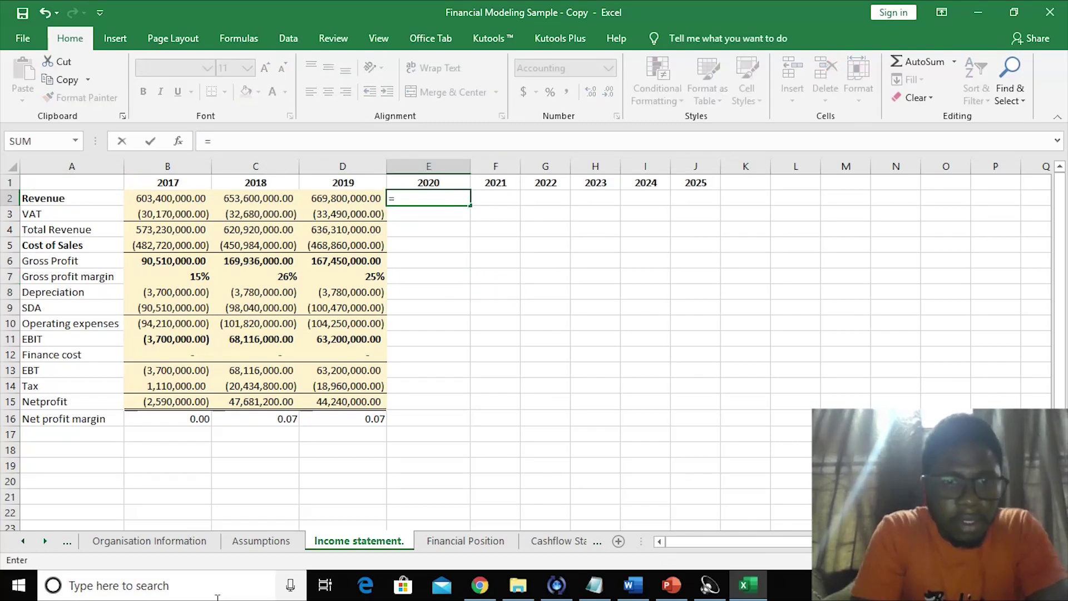
left_click(260, 544)
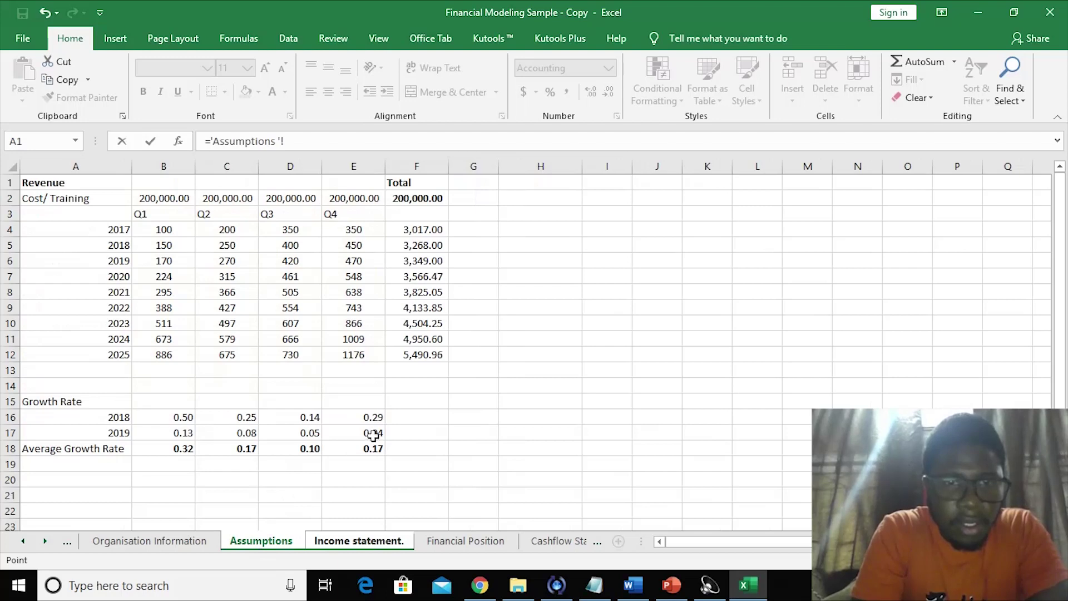
left_click(183, 449)
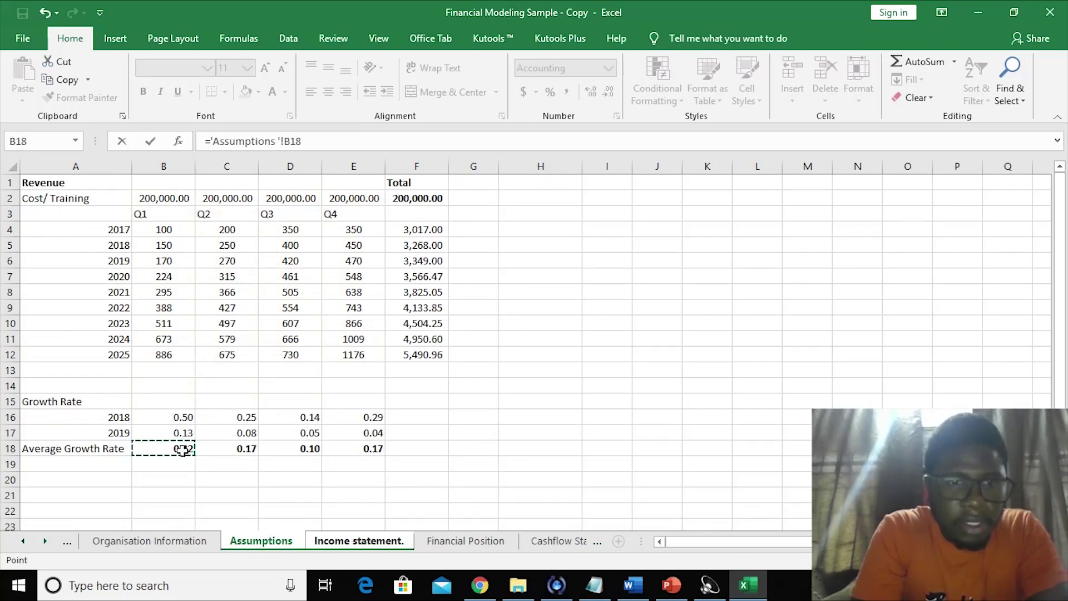
left_click(427, 274)
type("*")
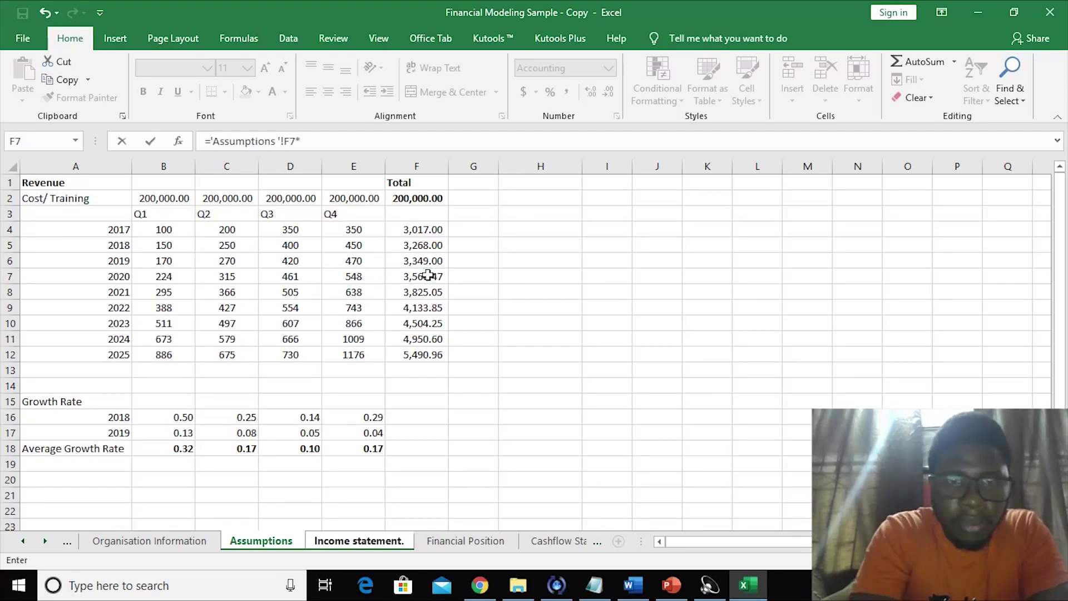
left_click(394, 201)
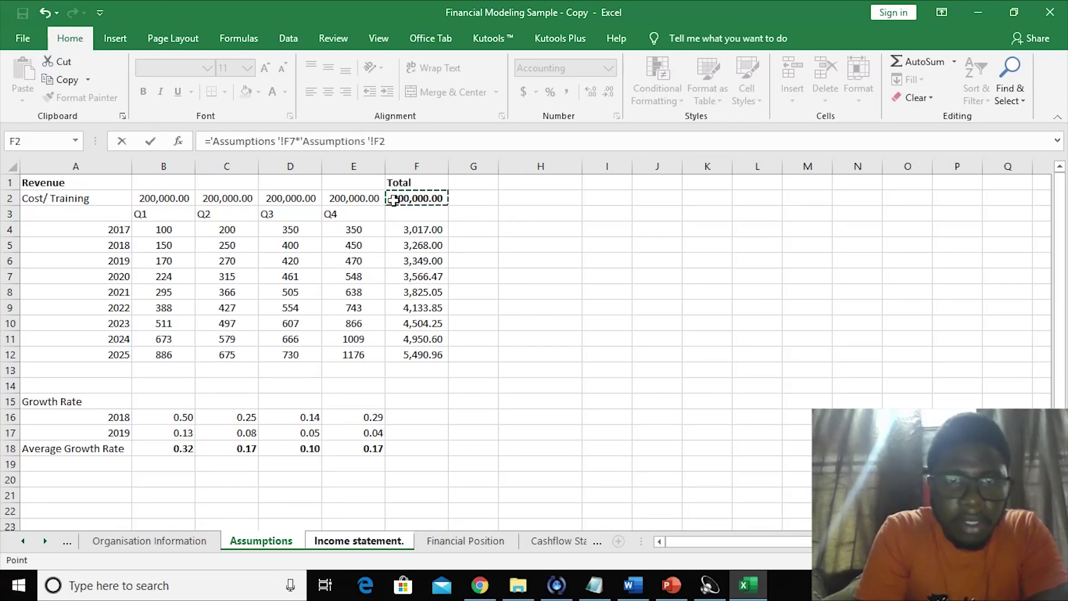
key("Return")
left_click(491, 194)
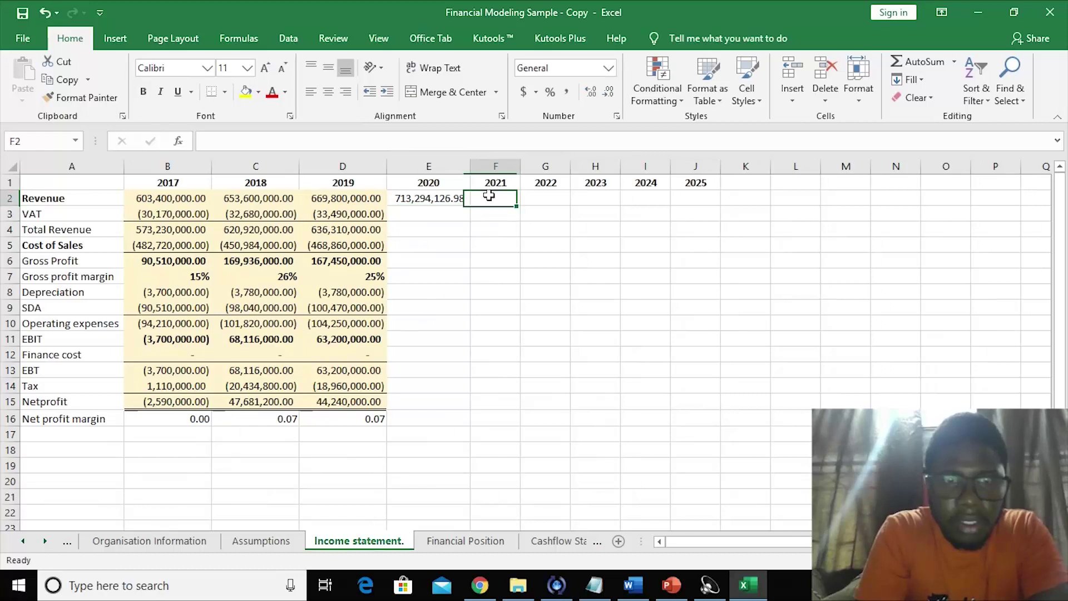
- Fill 2021 and 2022 revenue in F2:G2 as Assumptions totals F8 and F9 times F2
type("=")
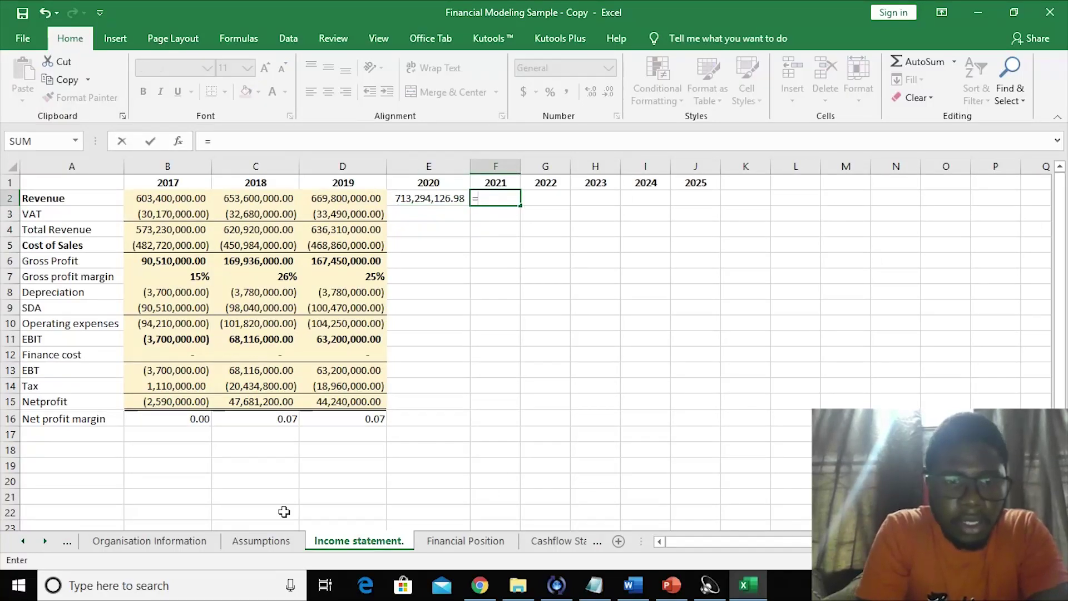
left_click(267, 540)
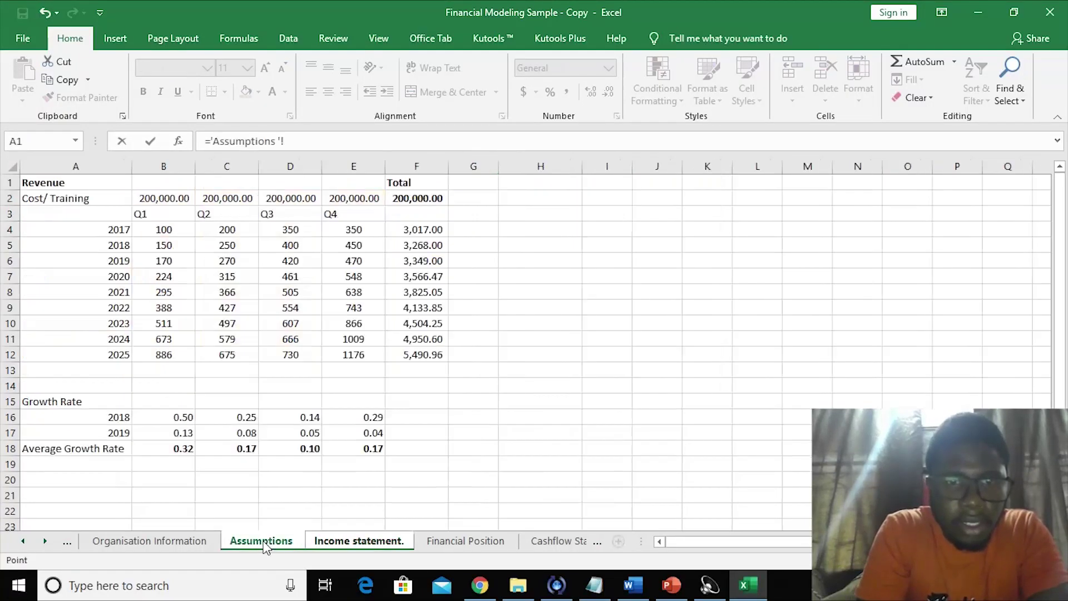
left_click(424, 292)
type("*")
left_click(417, 198)
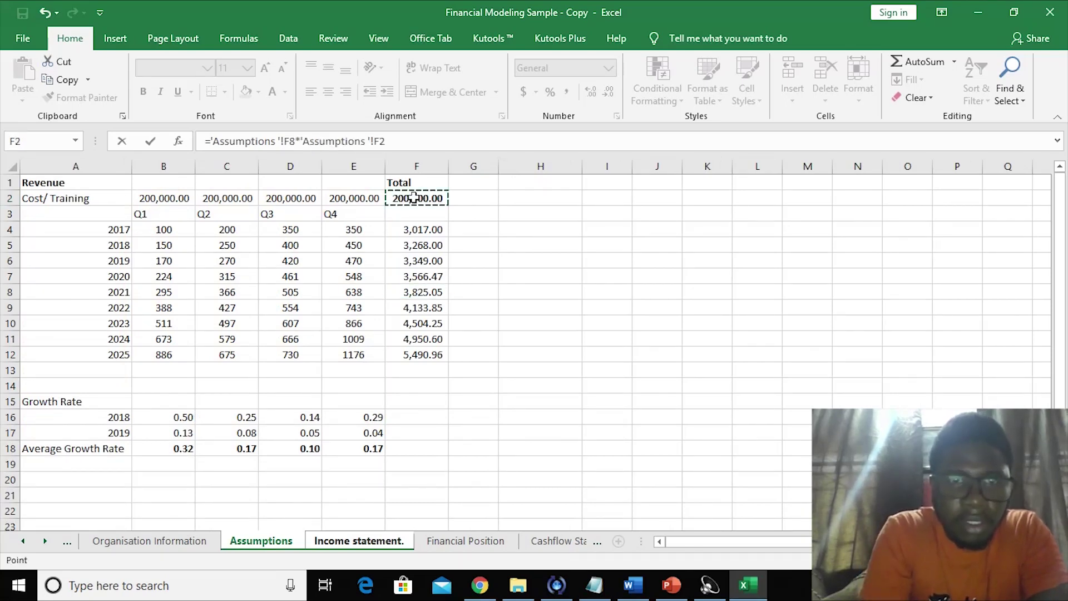
key("Return")
left_click(556, 200)
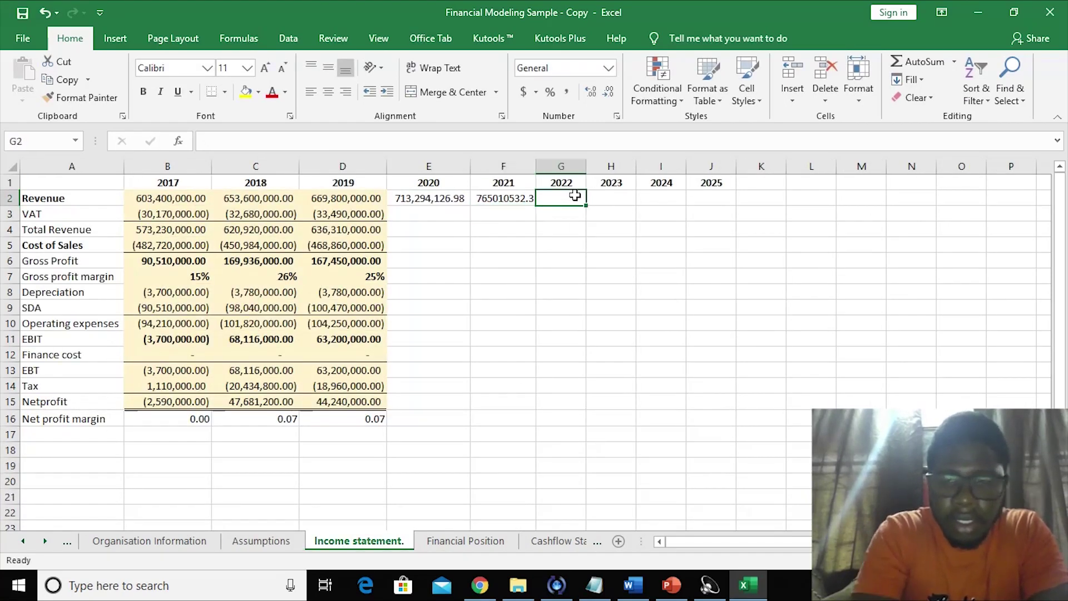
type("=")
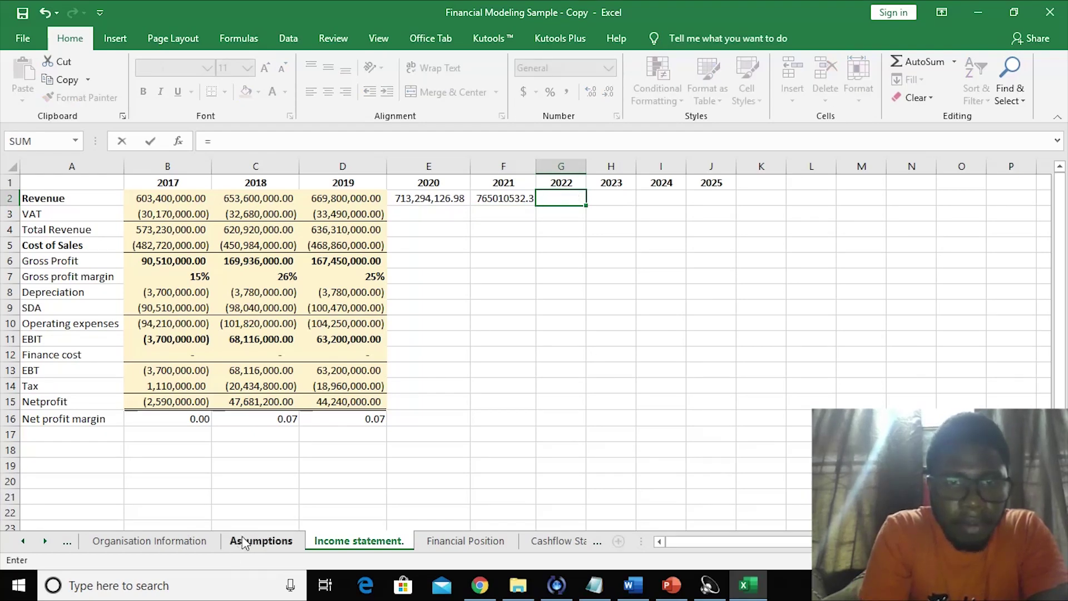
left_click(242, 543)
left_click(418, 307)
type("*")
left_click(412, 203)
key("Return")
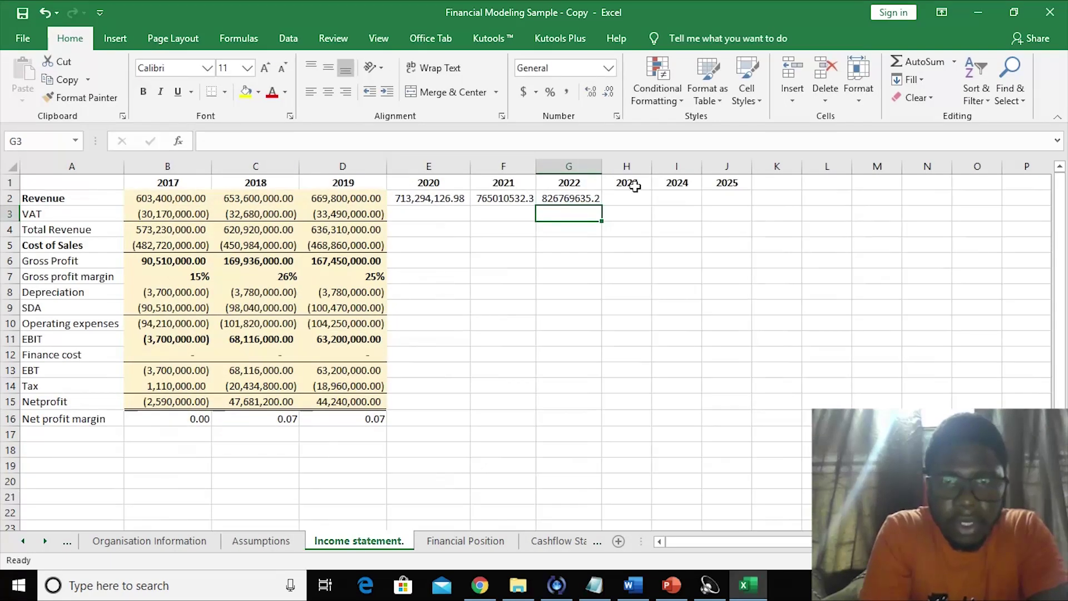
- Fill 2023 and 2024 revenue in H2:I2 from Assumptions totals F10 and F11 times F2
left_click(635, 186)
left_click(625, 195)
type("=")
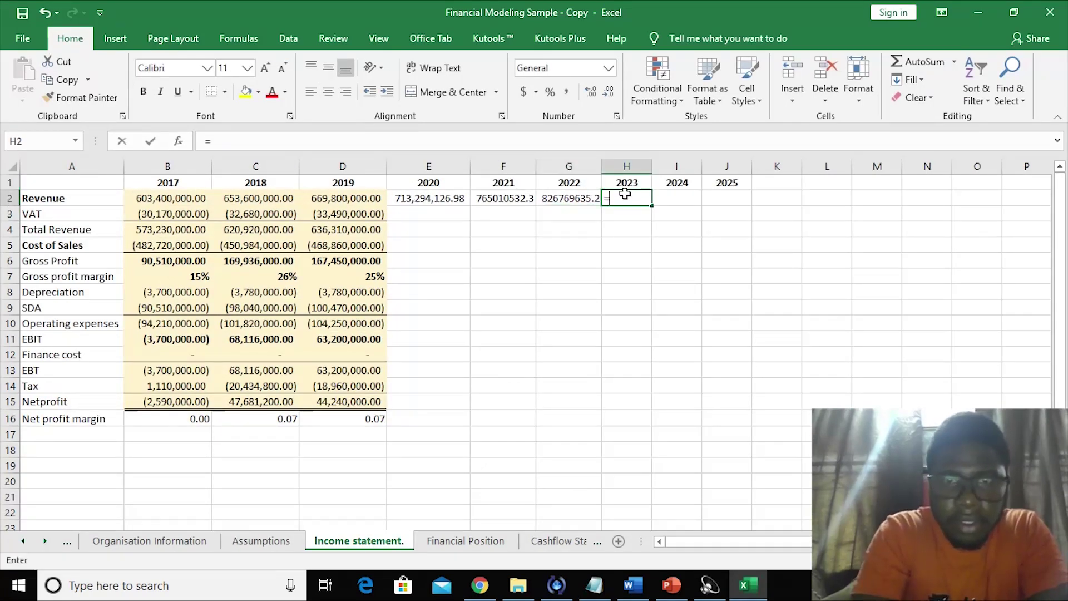
left_click(260, 541)
left_click(413, 202)
type("*")
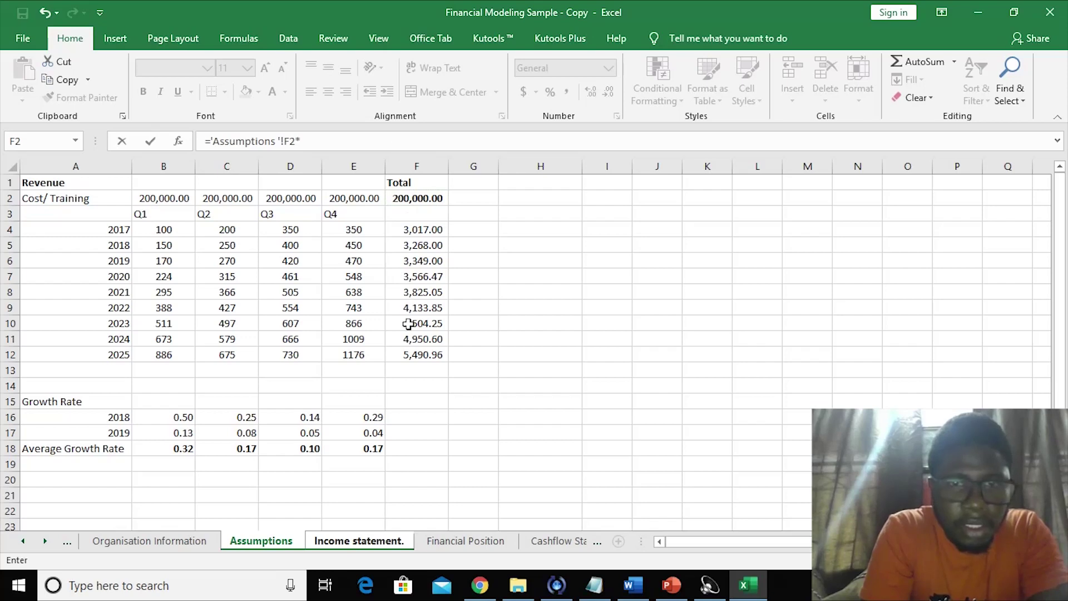
left_click(409, 323)
key("Return")
left_click(679, 197)
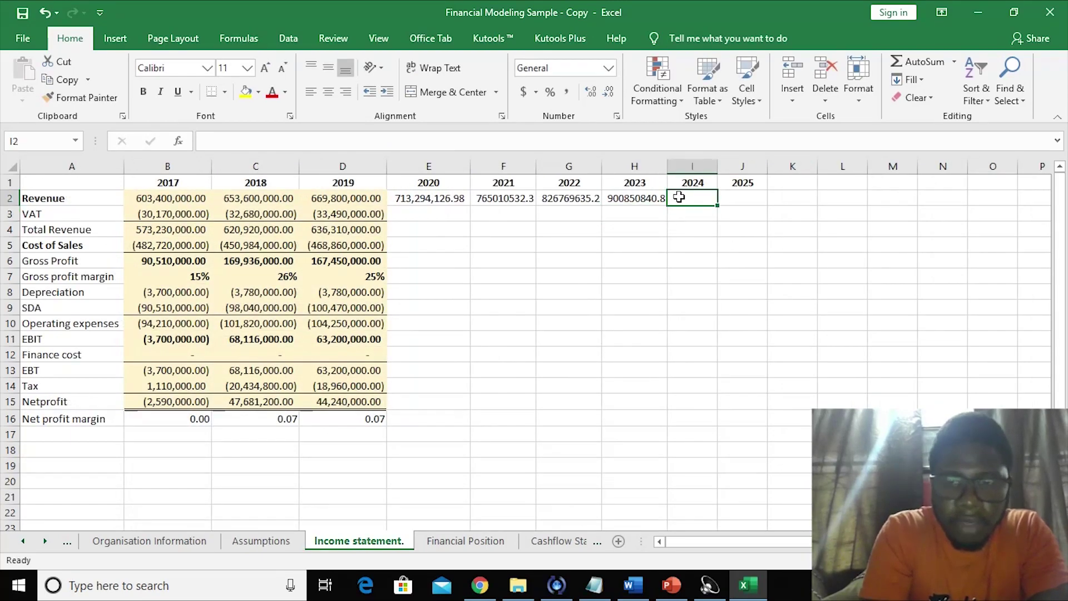
type("=")
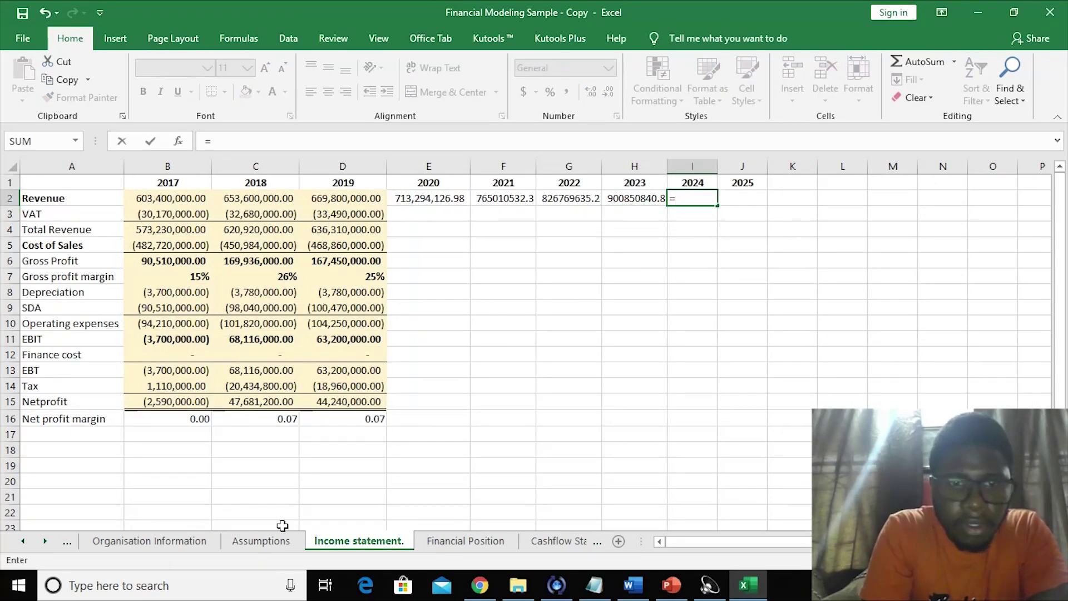
left_click(264, 541)
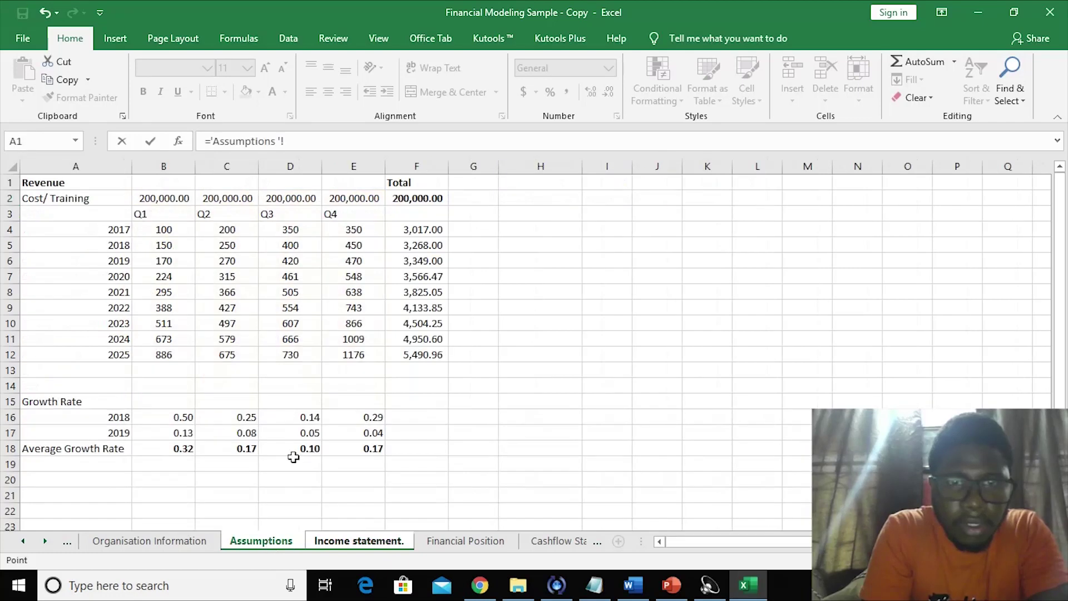
left_click(420, 339)
type("*")
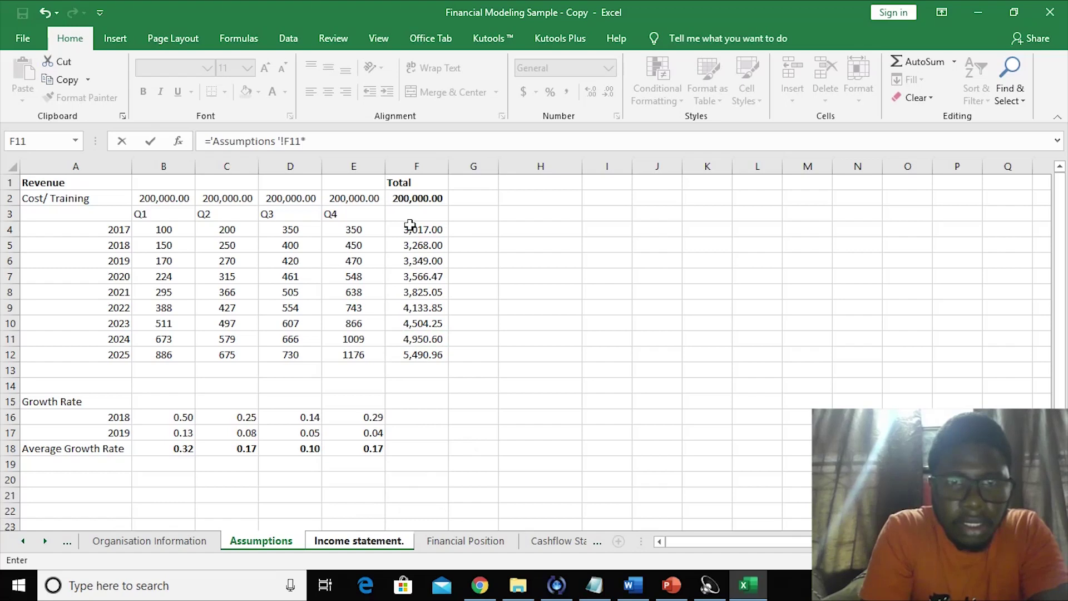
left_click(411, 203)
key("Return")
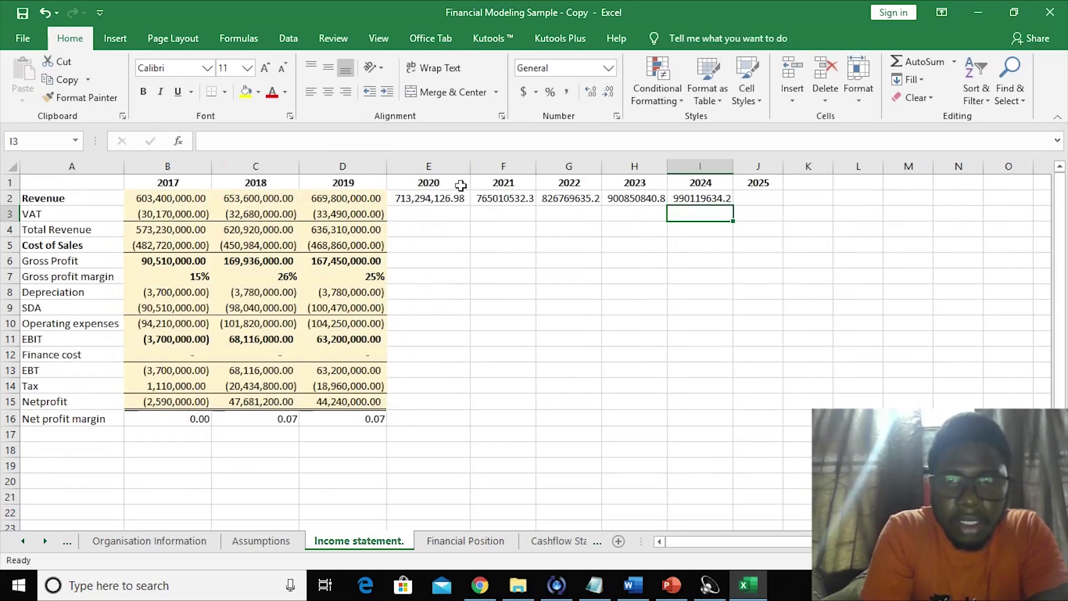
- Enter 2025 revenue in J2 as ='Assumptions '!F12*'Assumptions '!F2, giving 1,098,192,018.07
left_click(758, 198)
type("=")
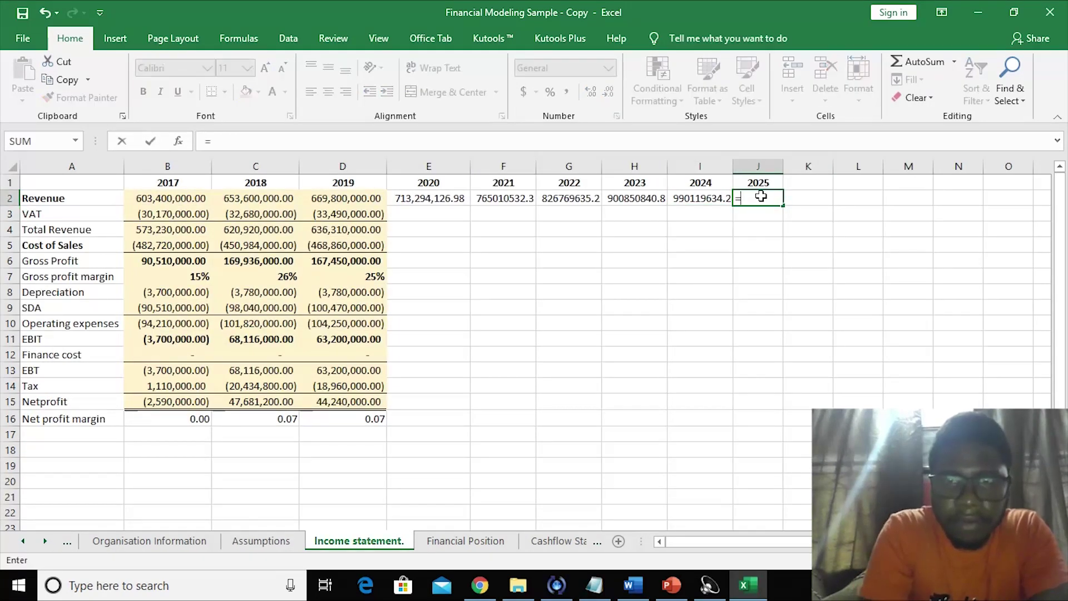
left_click(261, 541)
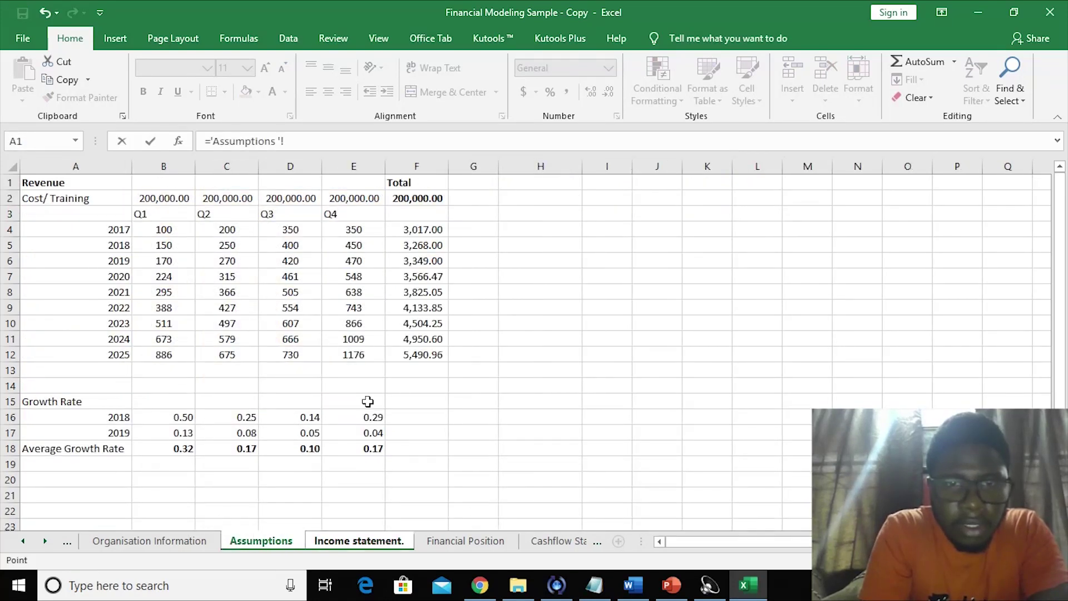
left_click(422, 356)
type("*")
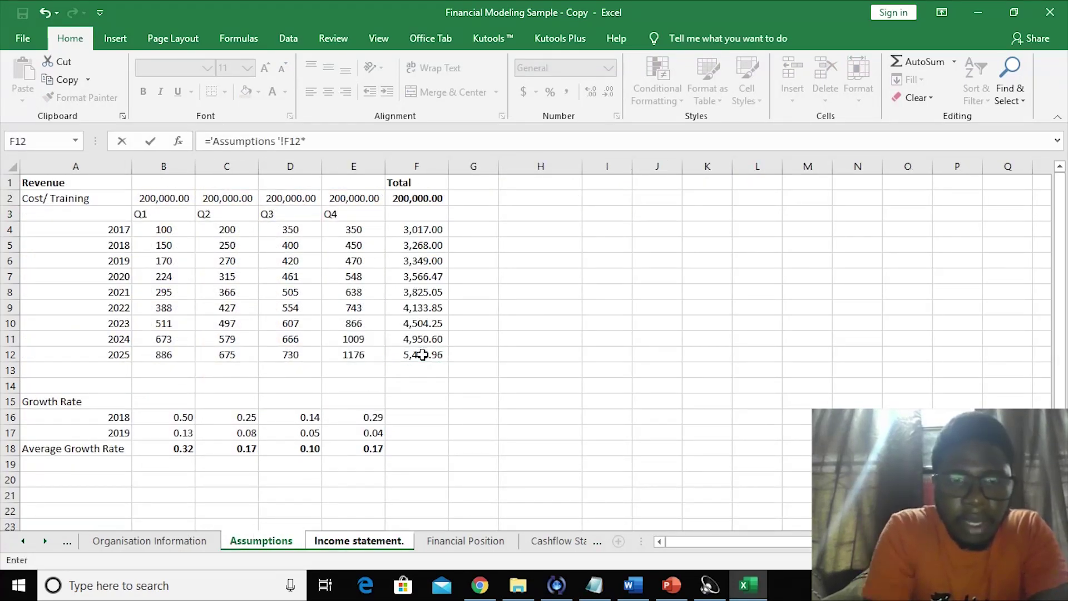
left_click(409, 194)
key("Return")
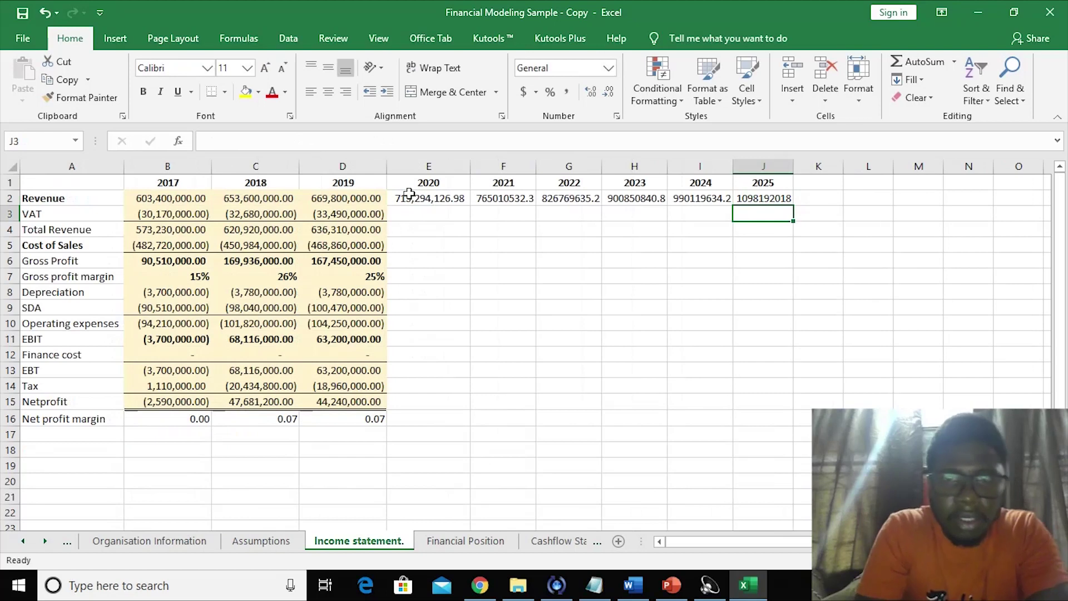
- Apply Comma Style to the 2020–2025 revenue row E2:J2
left_click_drag(428, 200, 770, 199)
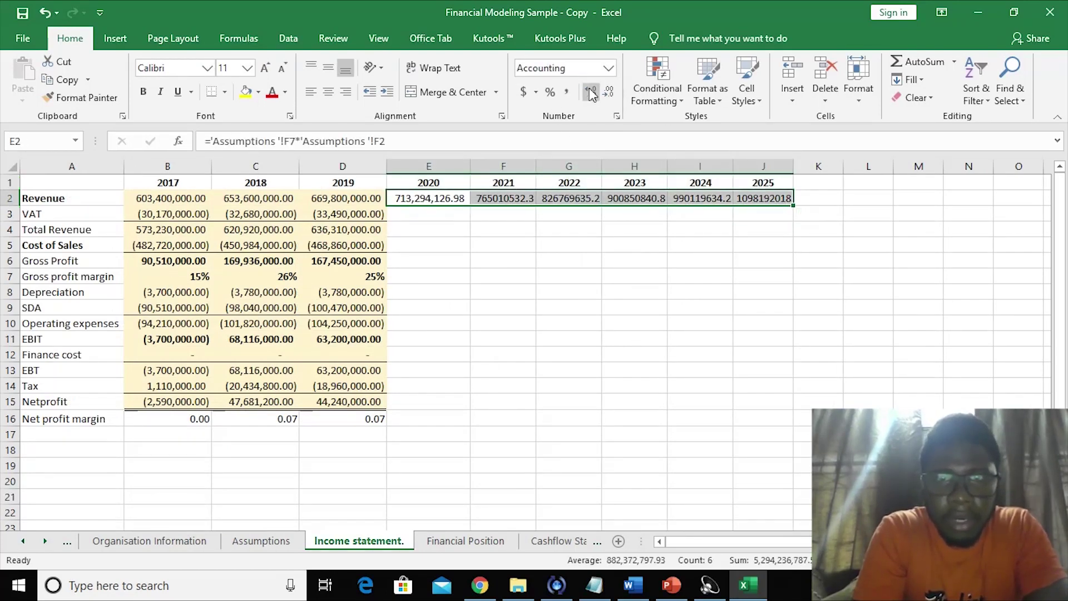
left_click(566, 90)
left_click(579, 287)
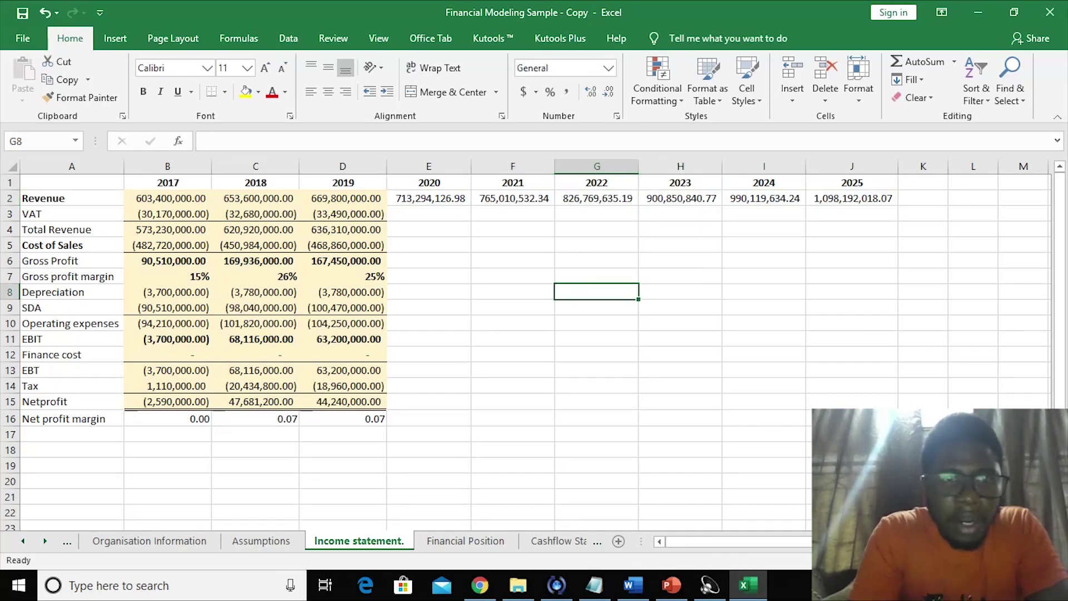
- Label A19 'VAT' on the Assumptions sheet and enter the 7.5% rate in B19
left_click(570, 362)
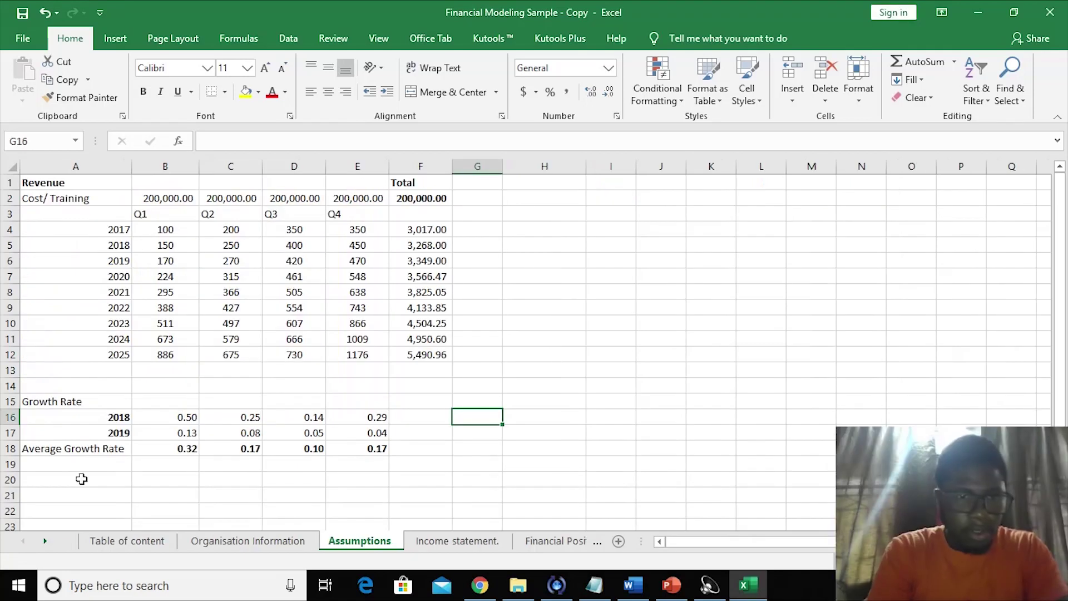
left_click(71, 469)
type("VAT")
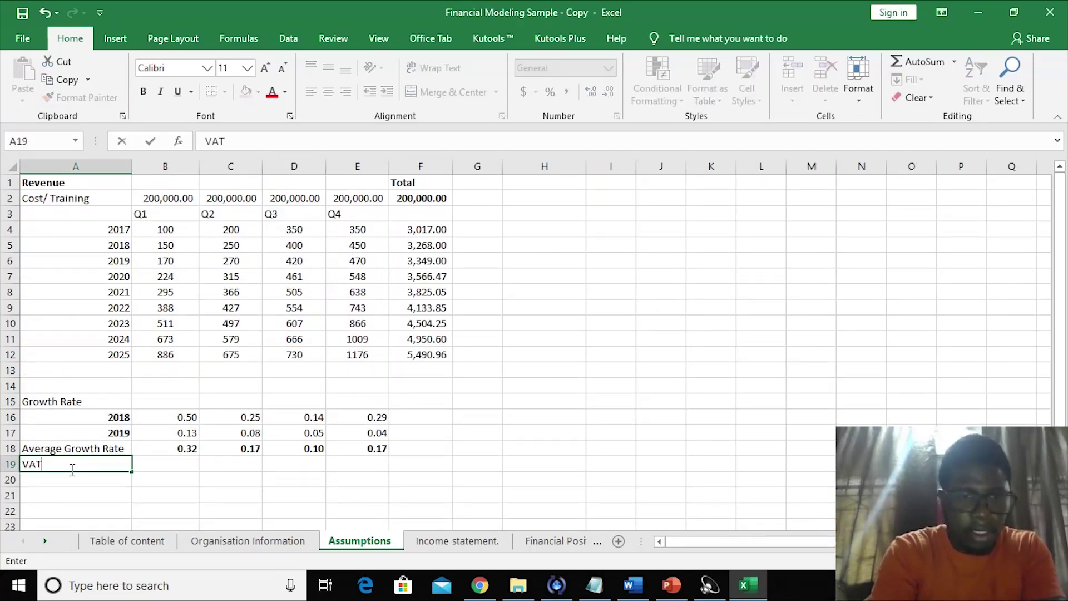
left_click(161, 460)
type("7.5")
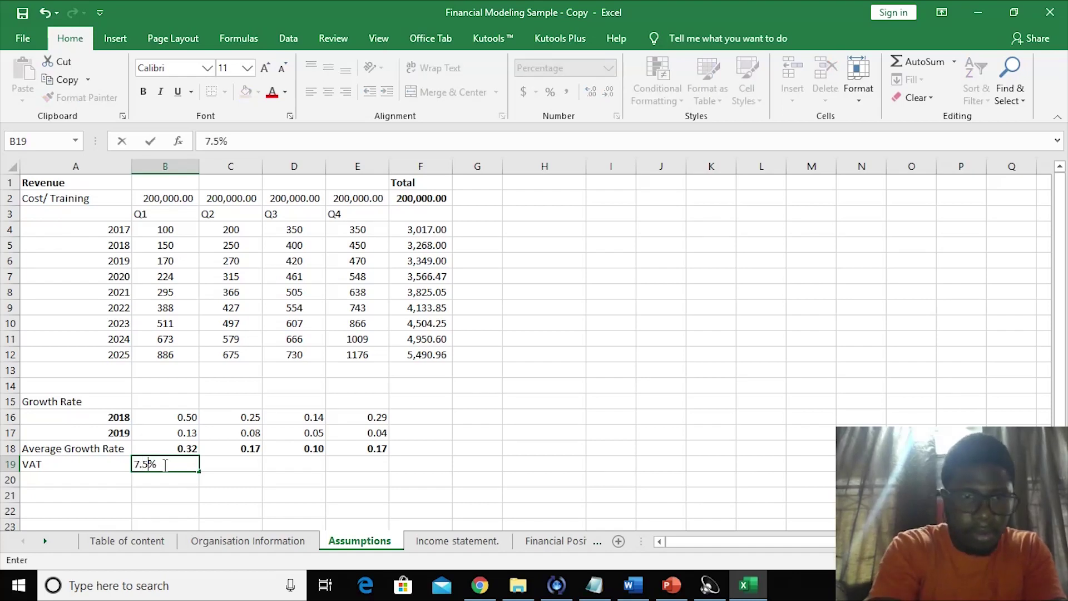
left_click(206, 489)
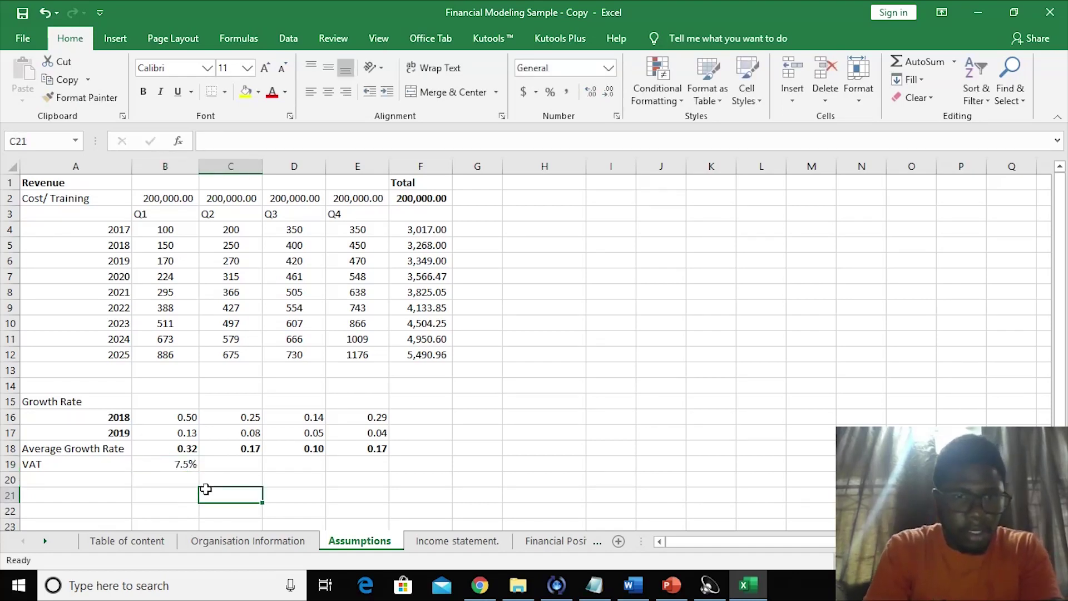
left_click(165, 464)
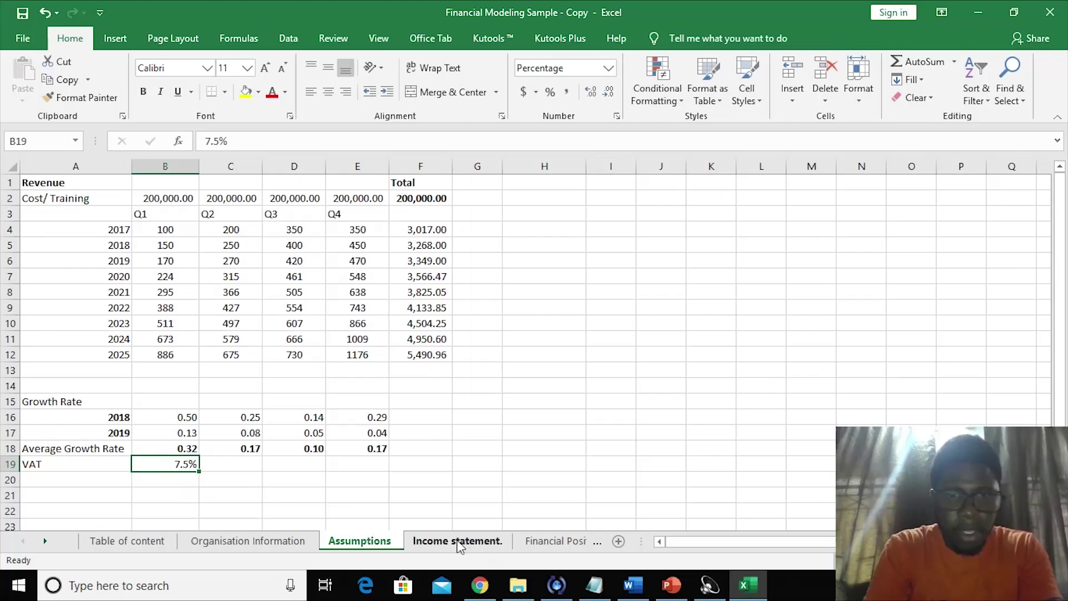
left_click(461, 543)
- Enter the 2020 VAT in E3 as =-B2*'Assumptions '!$B$19 with an absolute rate reference
left_click(428, 245)
left_click(427, 214)
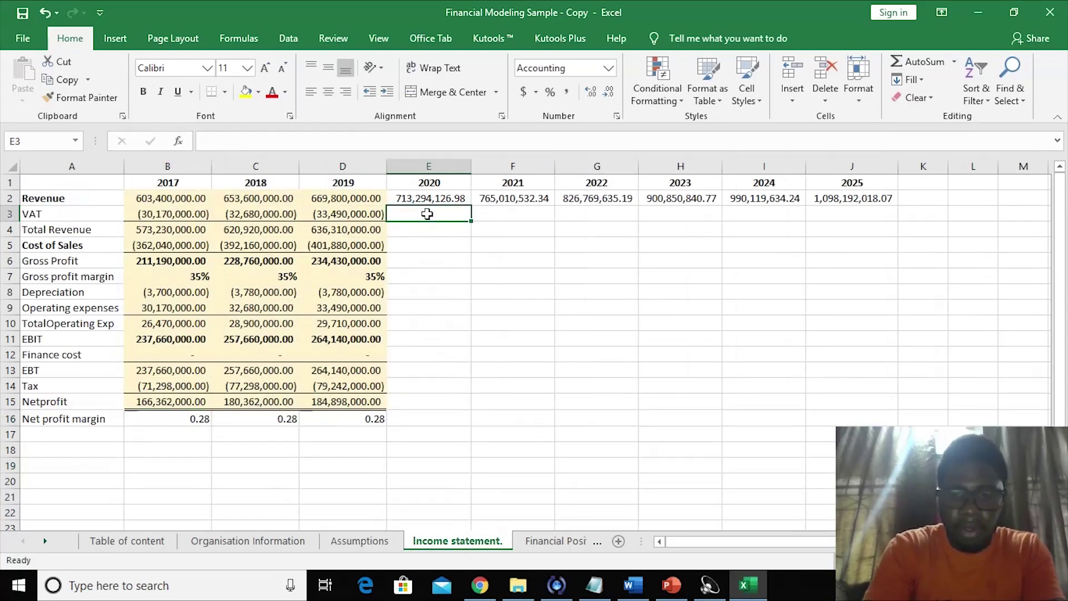
type("=")
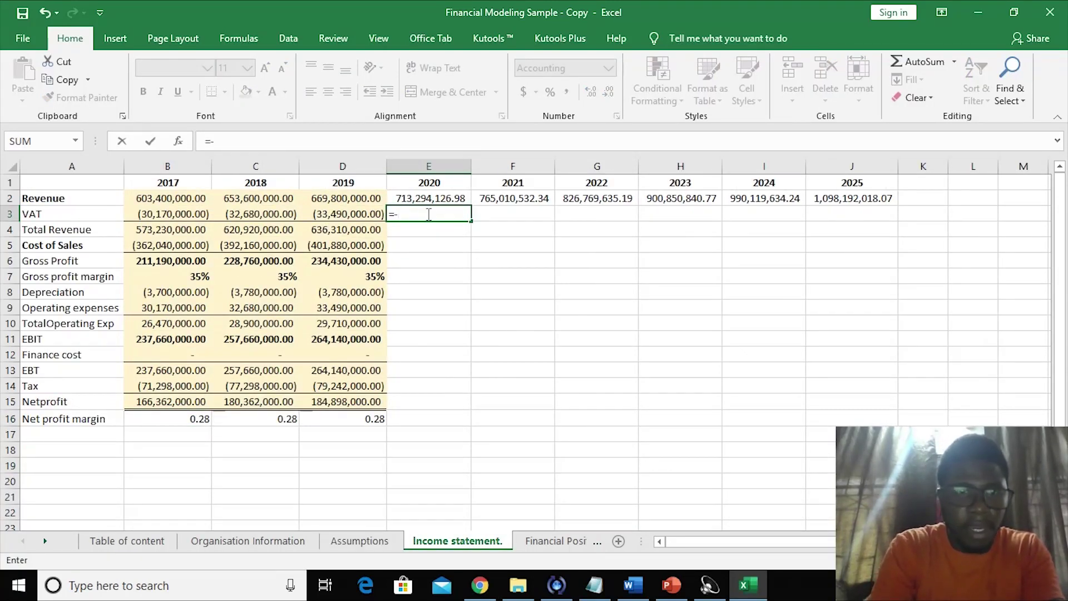
type("-")
left_click(177, 197)
type("*")
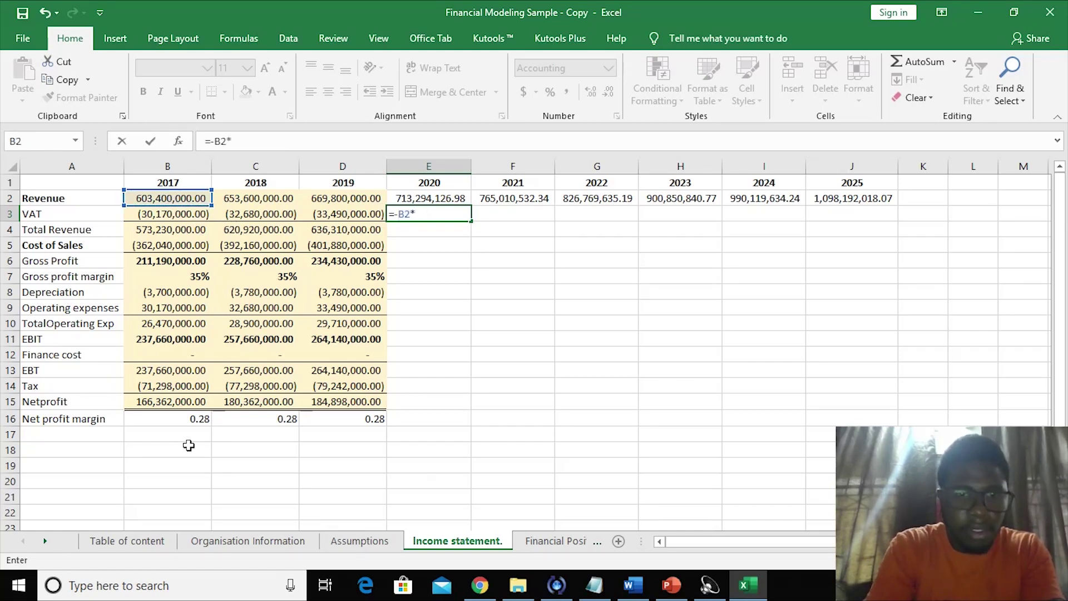
left_click(358, 541)
left_click(181, 466)
key("Return")
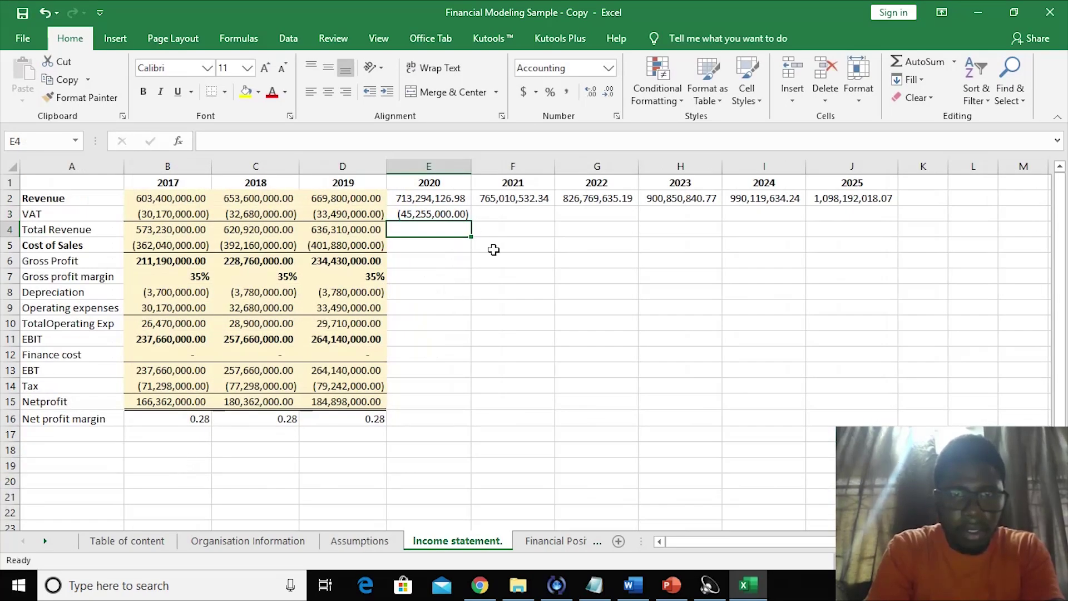
left_click(426, 218)
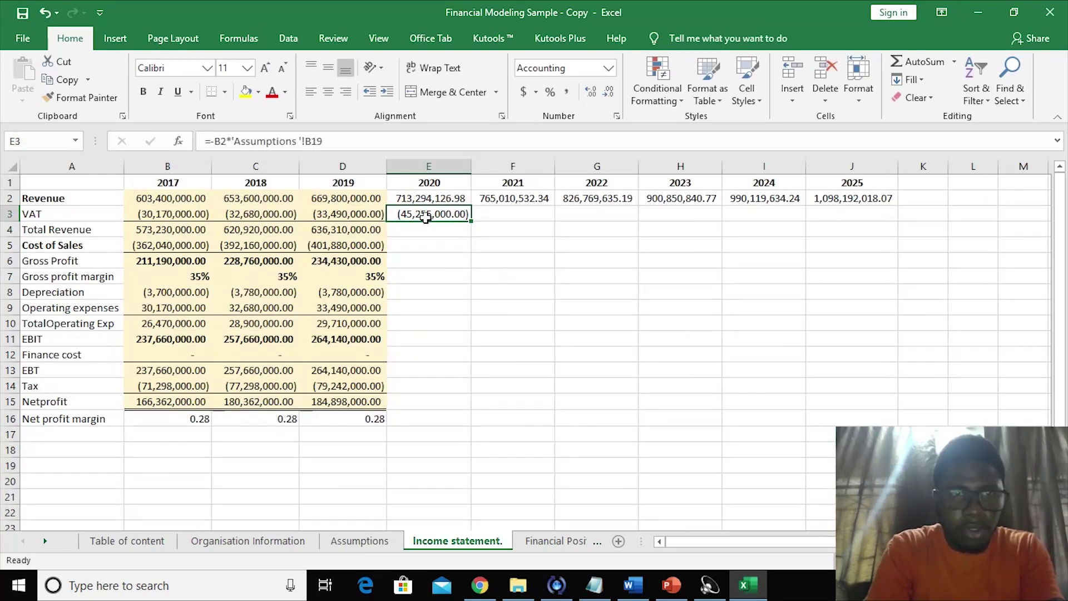
left_click(303, 142)
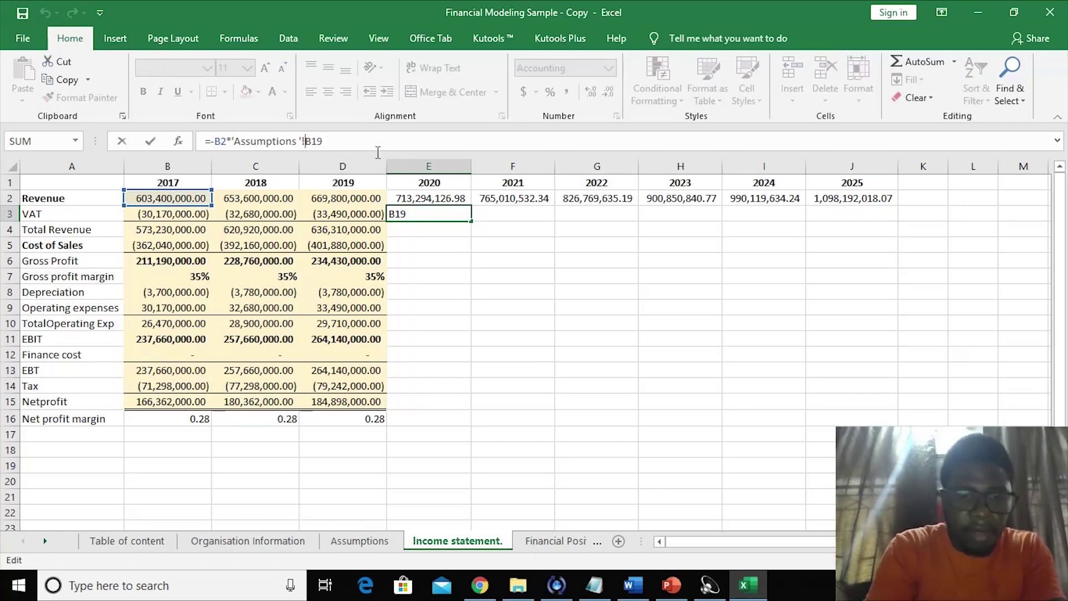
key("F4")
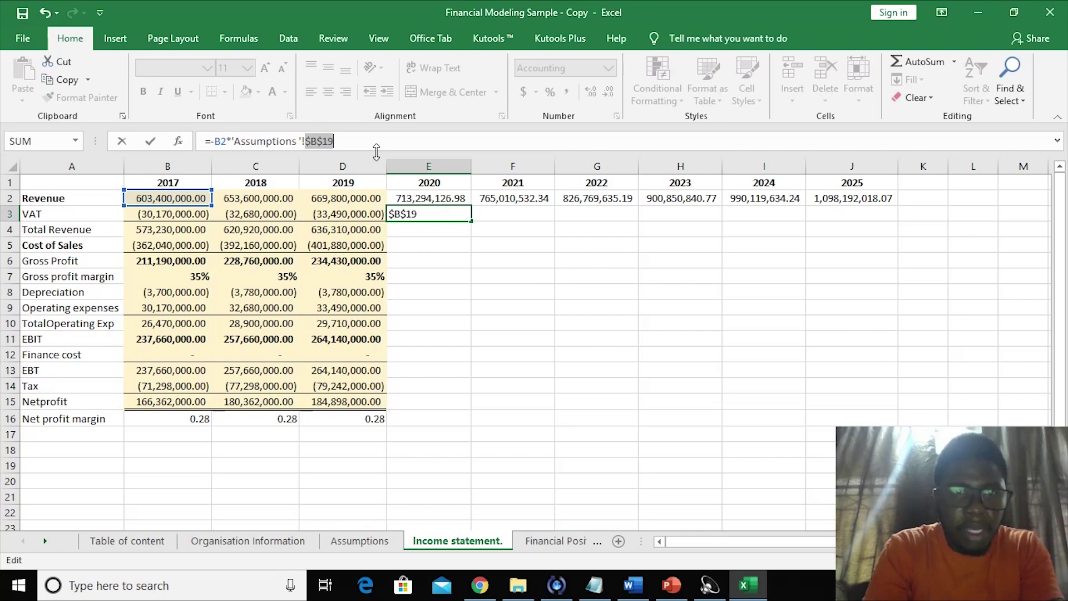
key("Return")
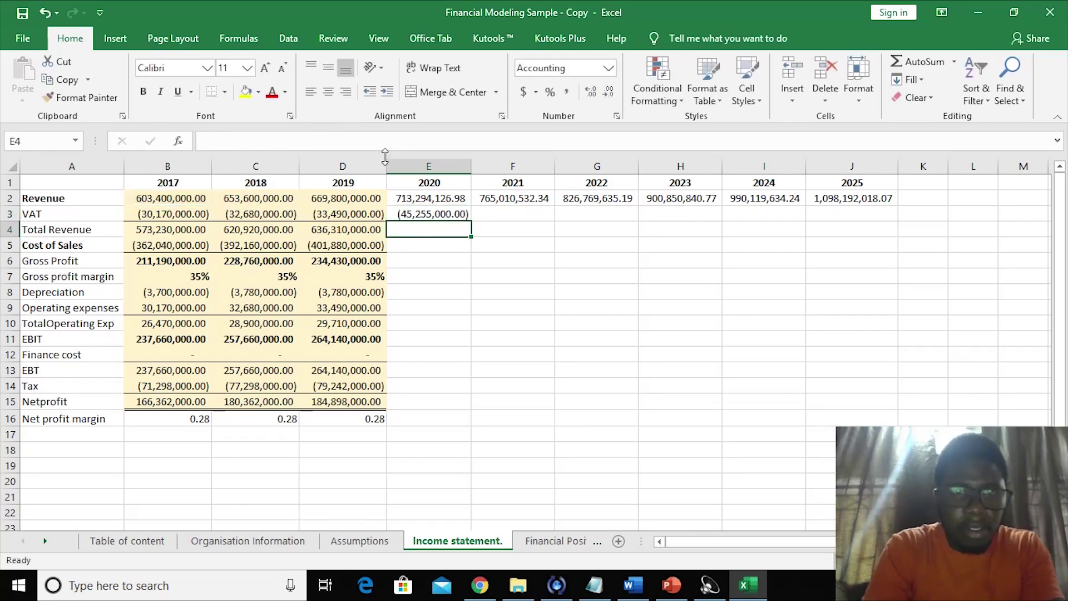
- Fill the VAT formula across to J3 for 2021–2025
left_click(424, 214)
left_click_drag(474, 222, 780, 212)
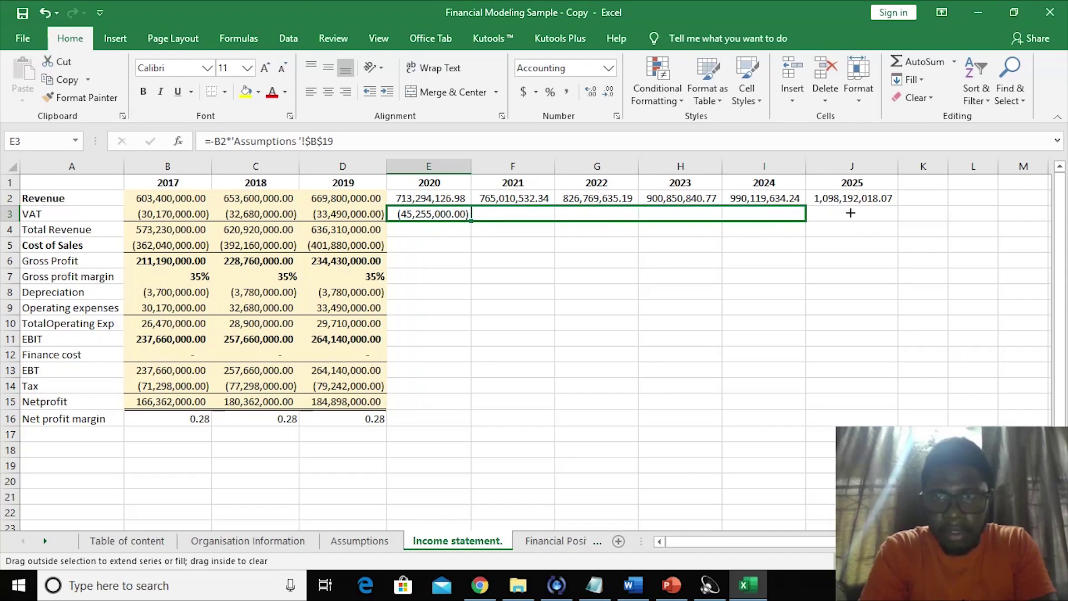
left_click_drag(850, 213, 852, 213)
left_click(736, 272)
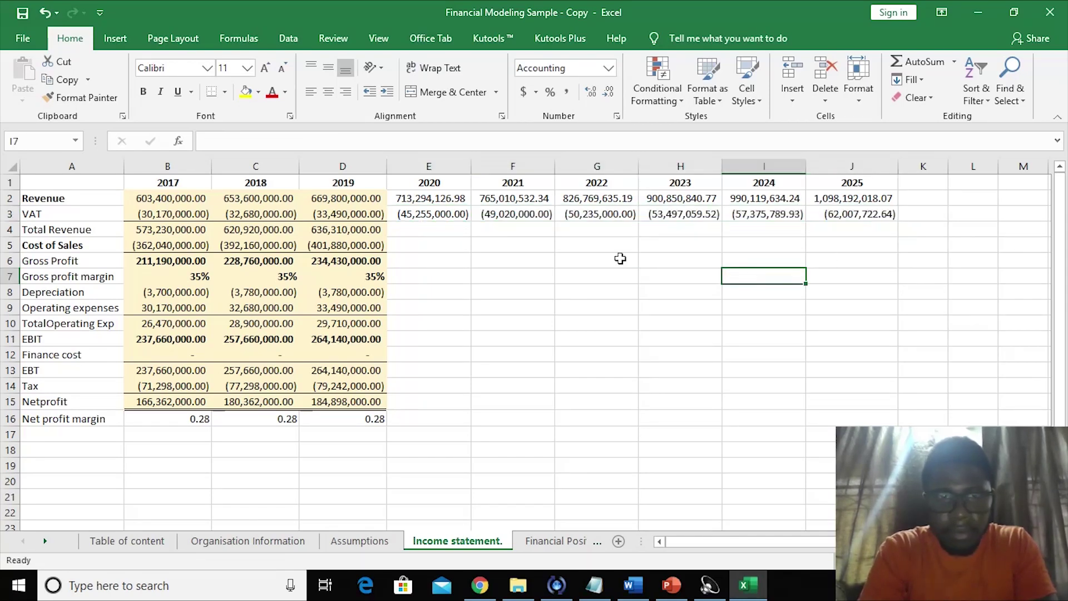
left_click(401, 229)
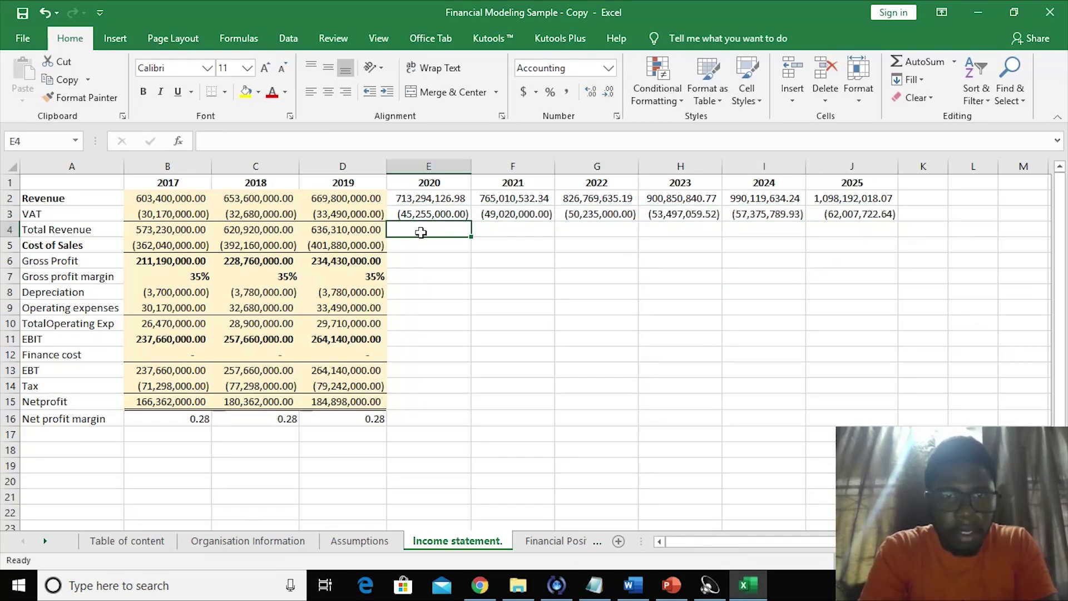
- Enter a SUM of the 2020 revenue and VAT in Total Revenue cell E4
key("alt+equal")
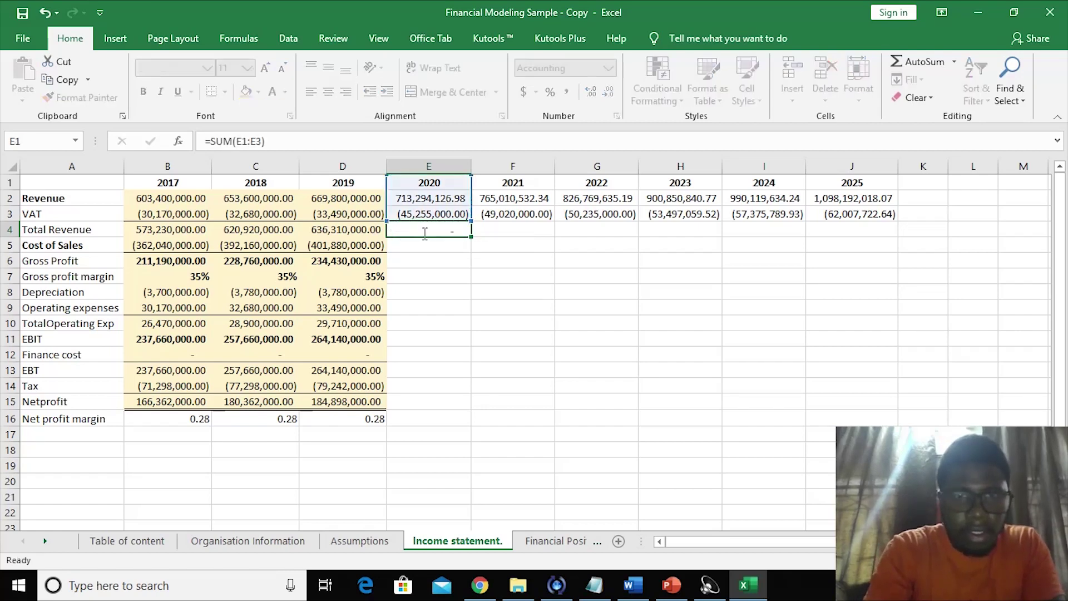
key("Return")
left_click(423, 233)
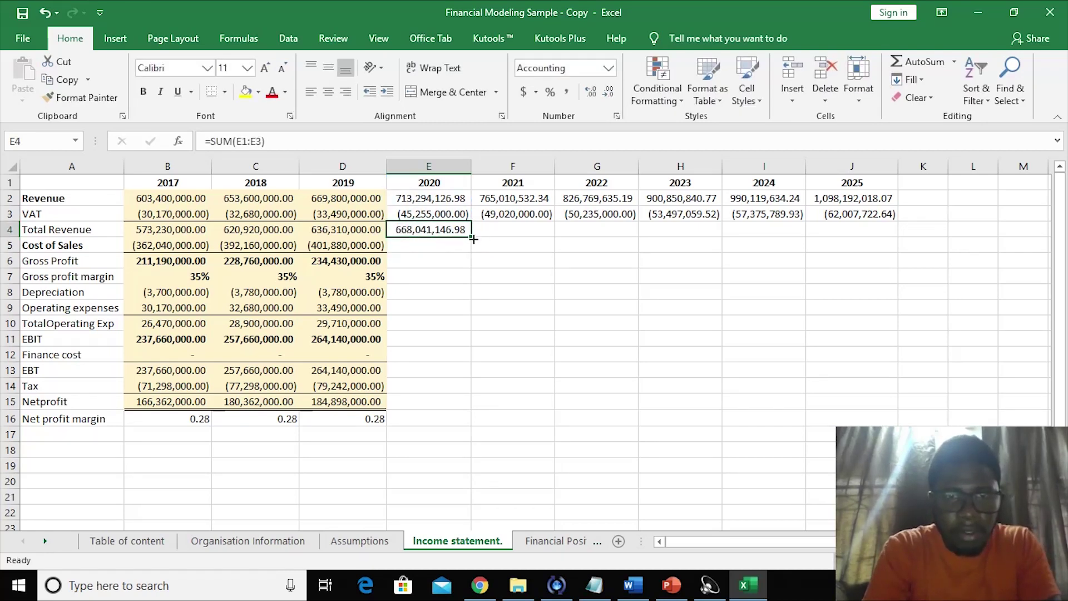
key("Delete")
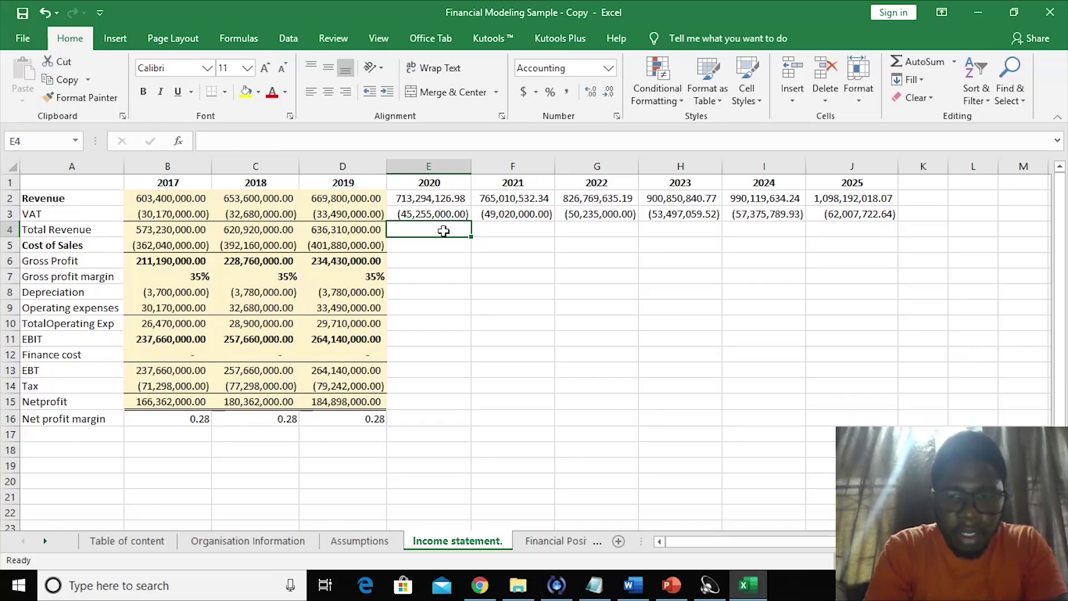
type("=sum(")
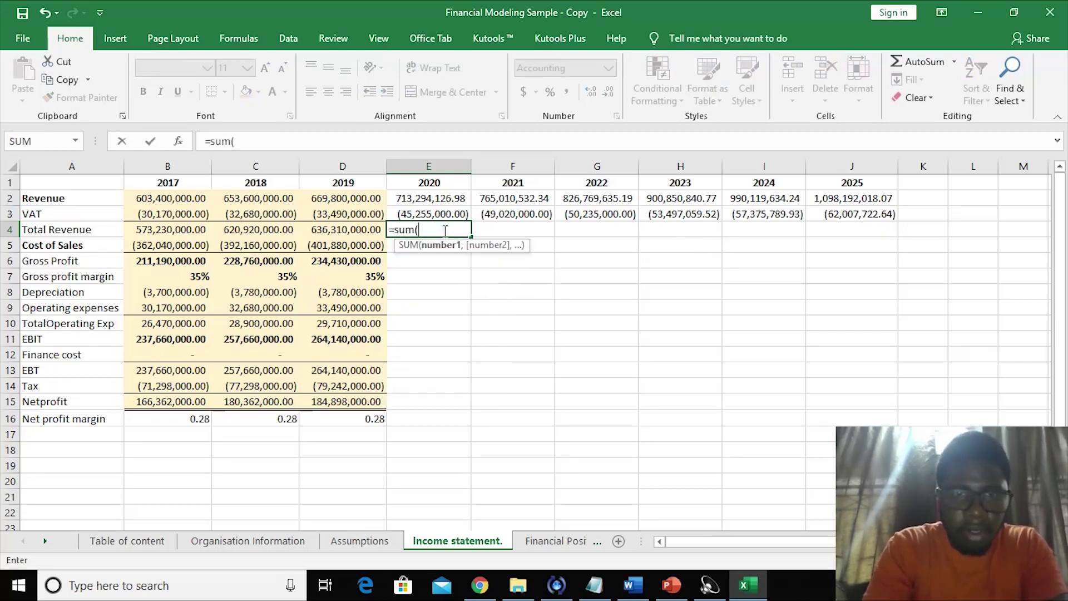
left_click_drag(431, 199, 427, 214)
key("Return")
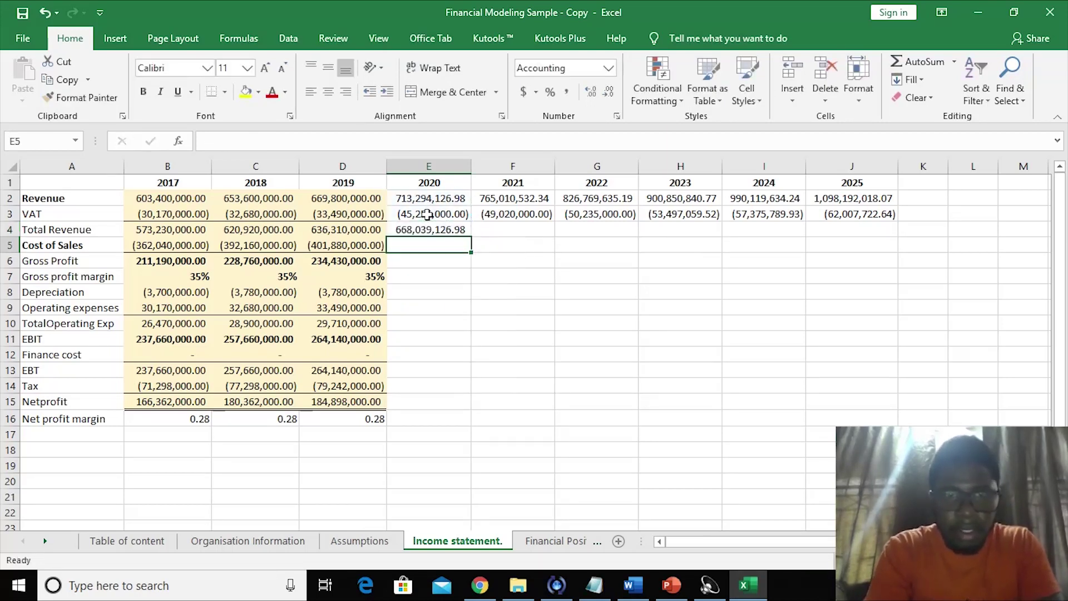
- Redo E4 with AutoSum limited to E2:E3, giving 668,039,126.98
left_click(418, 230)
key("Delete")
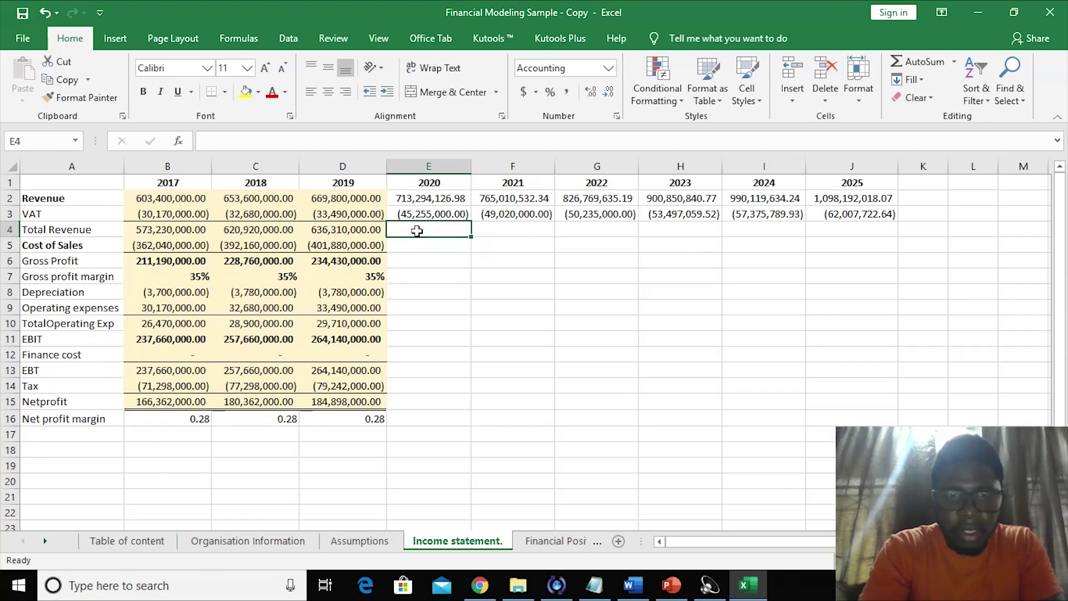
key("alt")
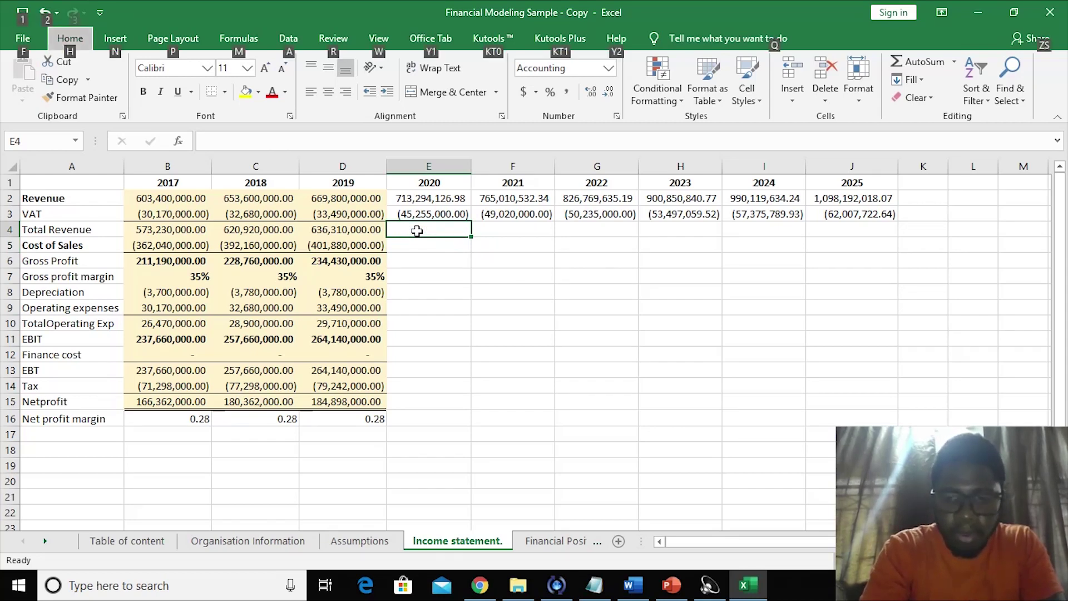
left_click(417, 286)
left_click(405, 226)
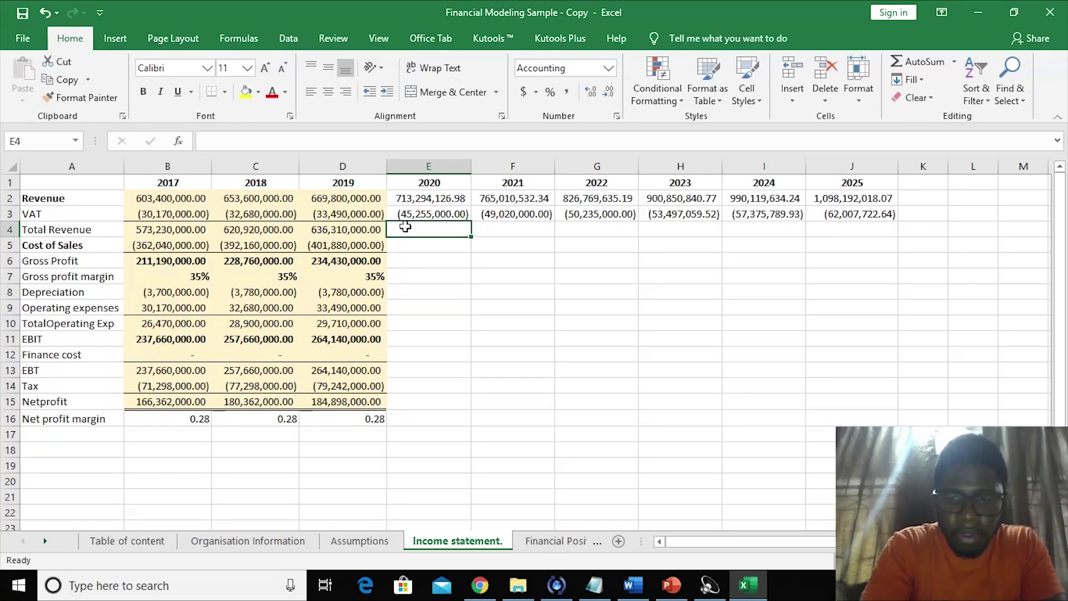
key("alt+equal")
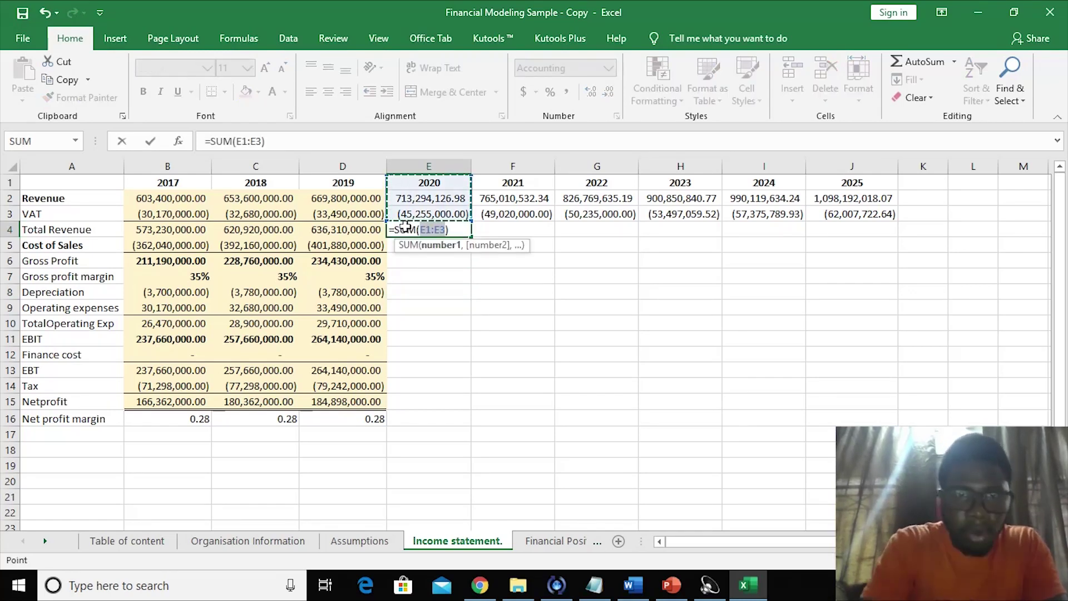
left_click_drag(412, 198, 434, 231)
key("Return")
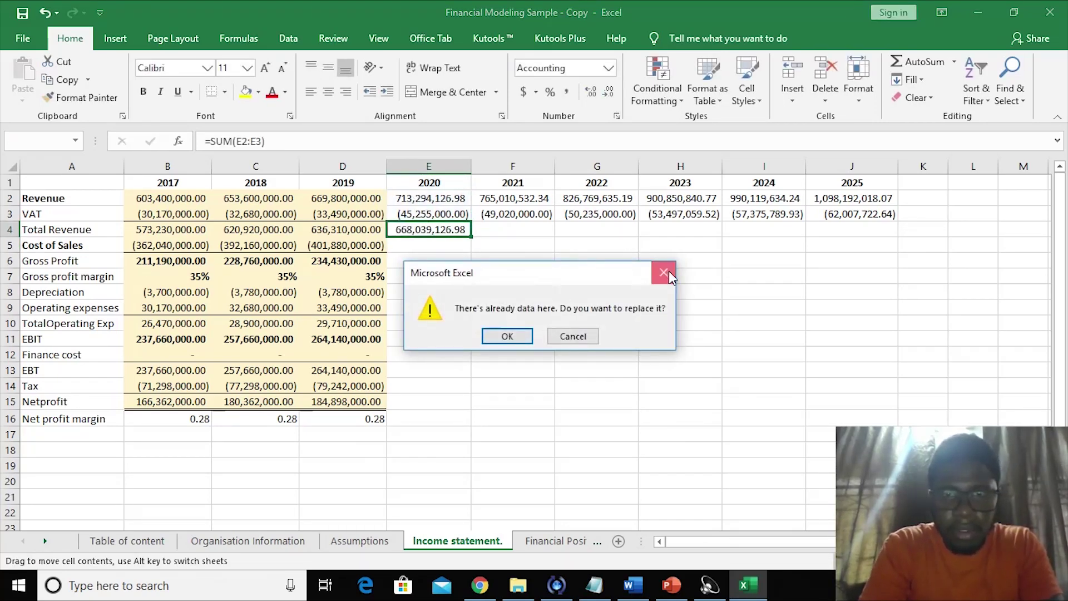
left_click(663, 270)
- Copy the Total Revenue formula across F4:J4 for 2021–2025
left_click(442, 234)
left_click_drag(473, 238, 871, 229)
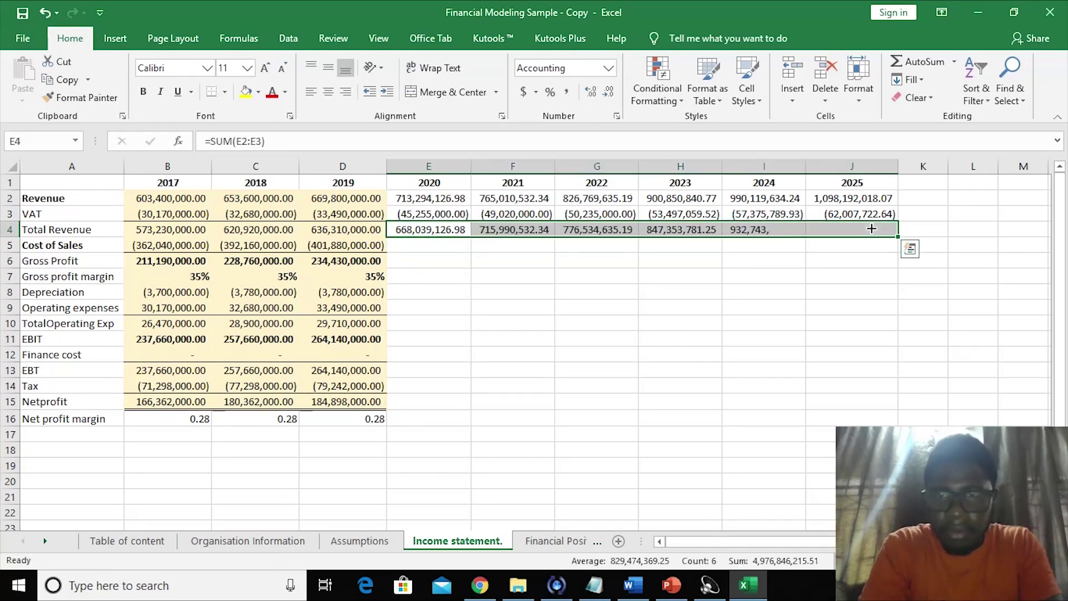
left_click(483, 334)
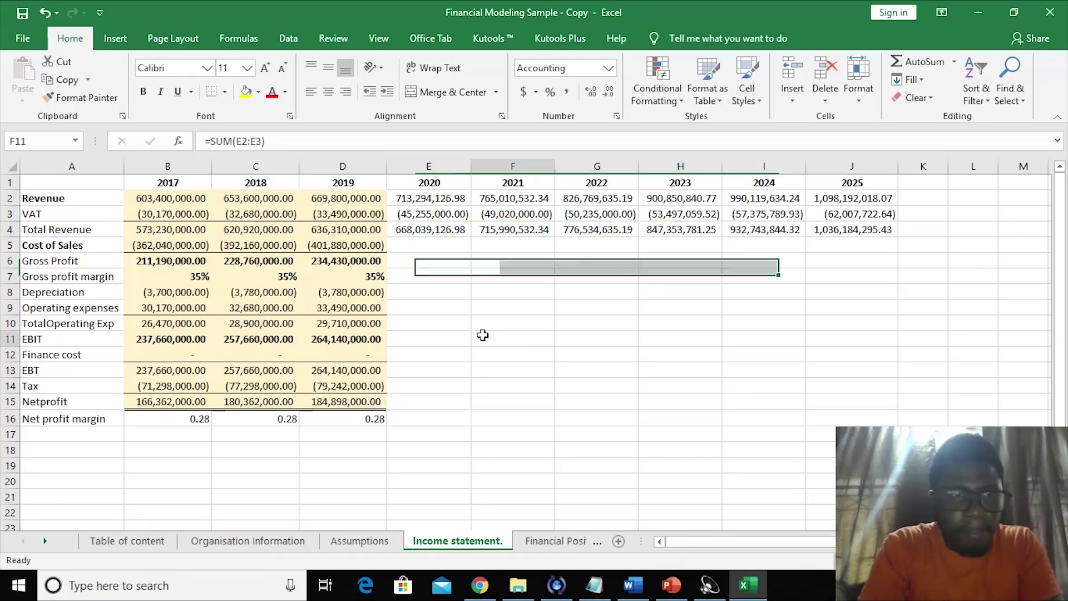
left_click(439, 269)
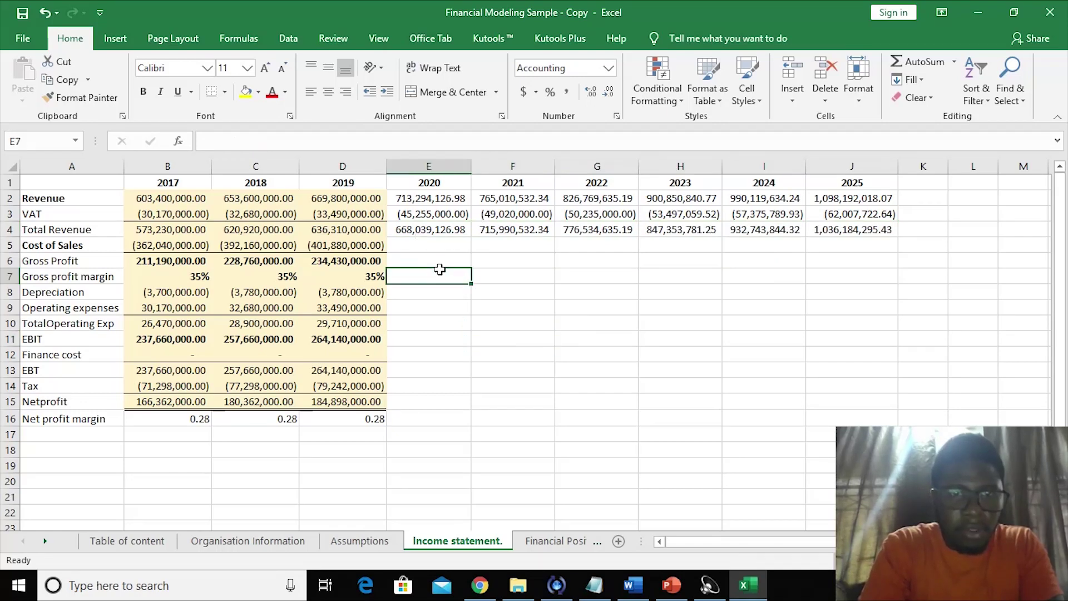
left_click(460, 321)
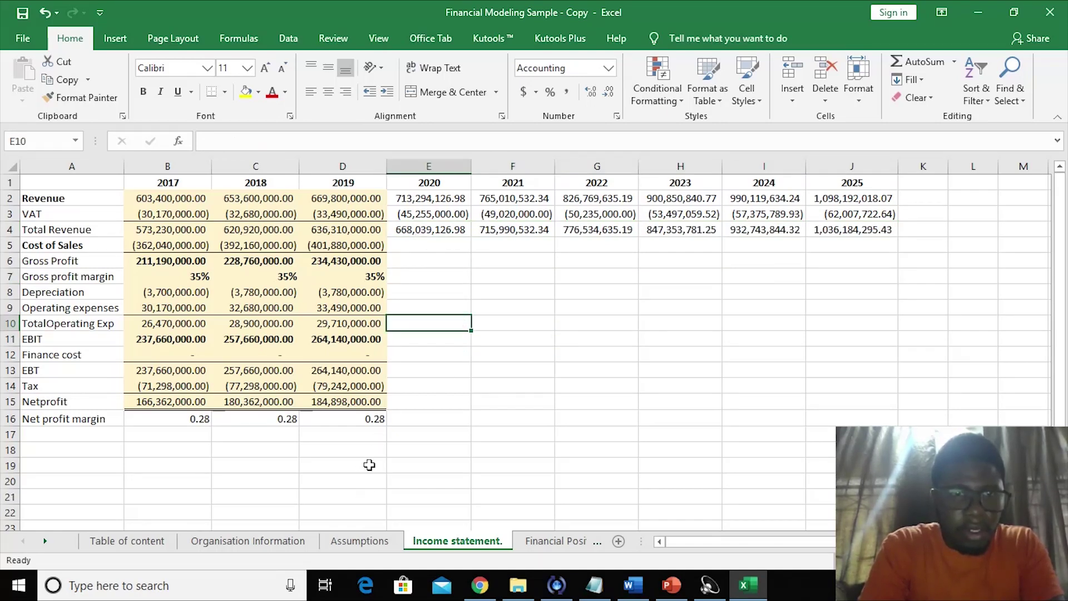
left_click(410, 249)
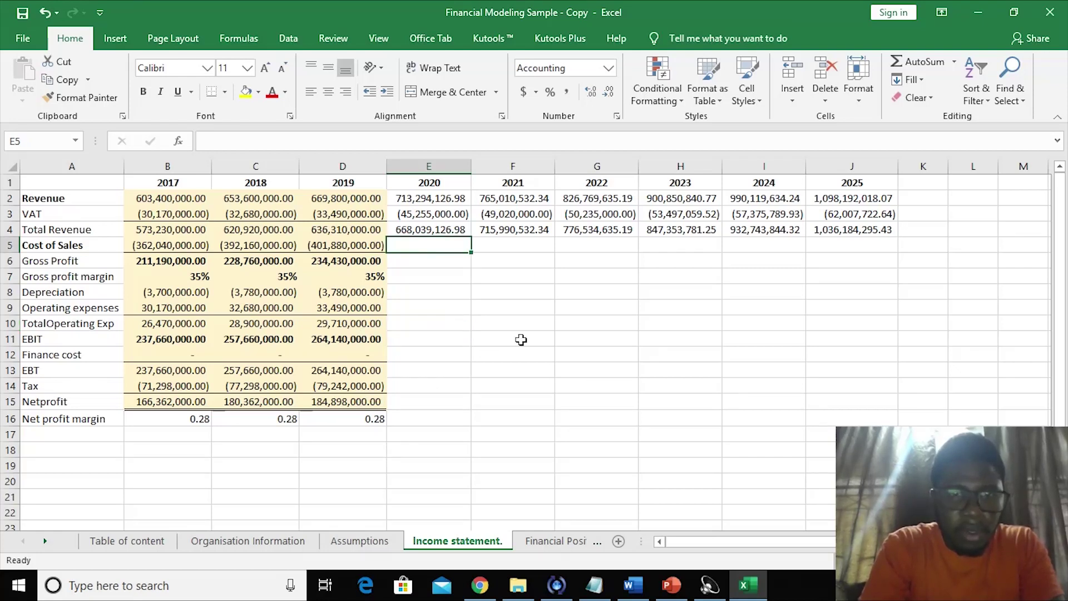
left_click(486, 276)
left_click(439, 334)
left_click(486, 257)
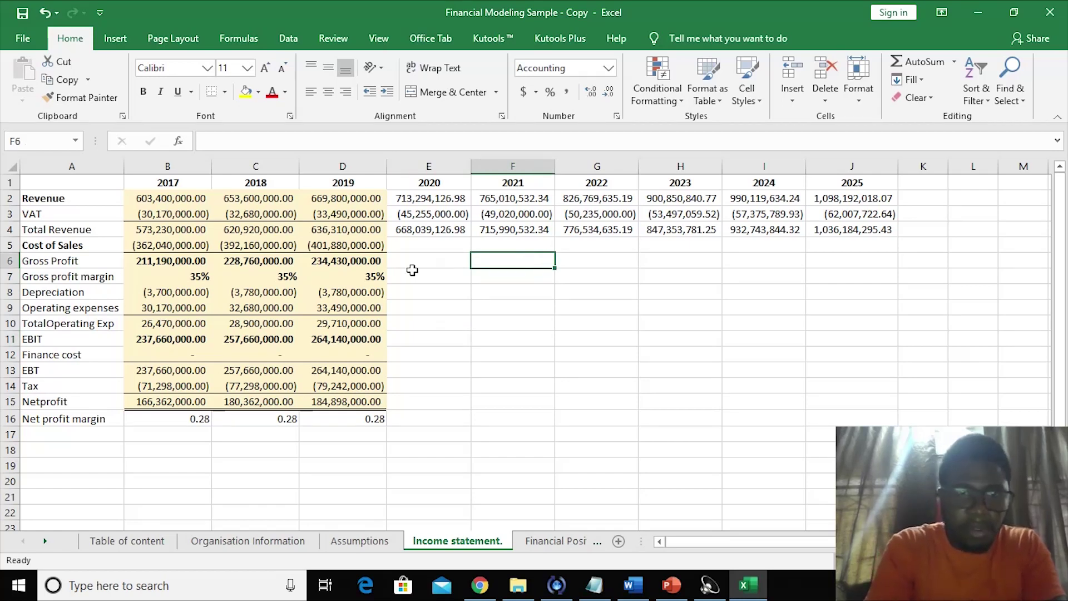
left_click(352, 542)
- Label A20 'COGS' on the Assumptions sheet below VAT
left_click(241, 507)
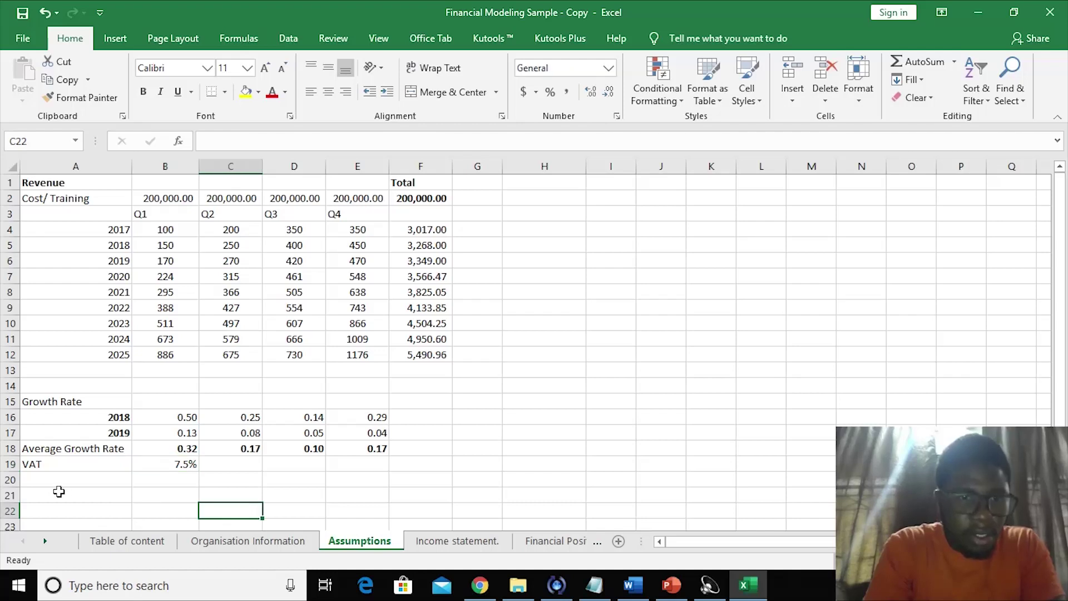
left_click(44, 481)
type("COGS")
left_click(163, 479)
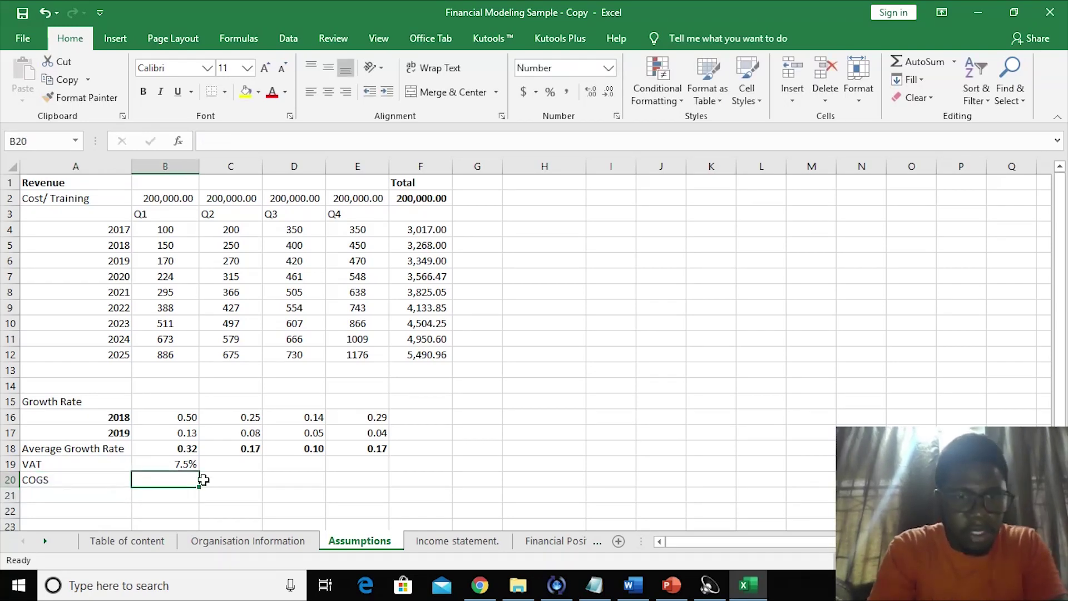
key("Right")
left_click(175, 484)
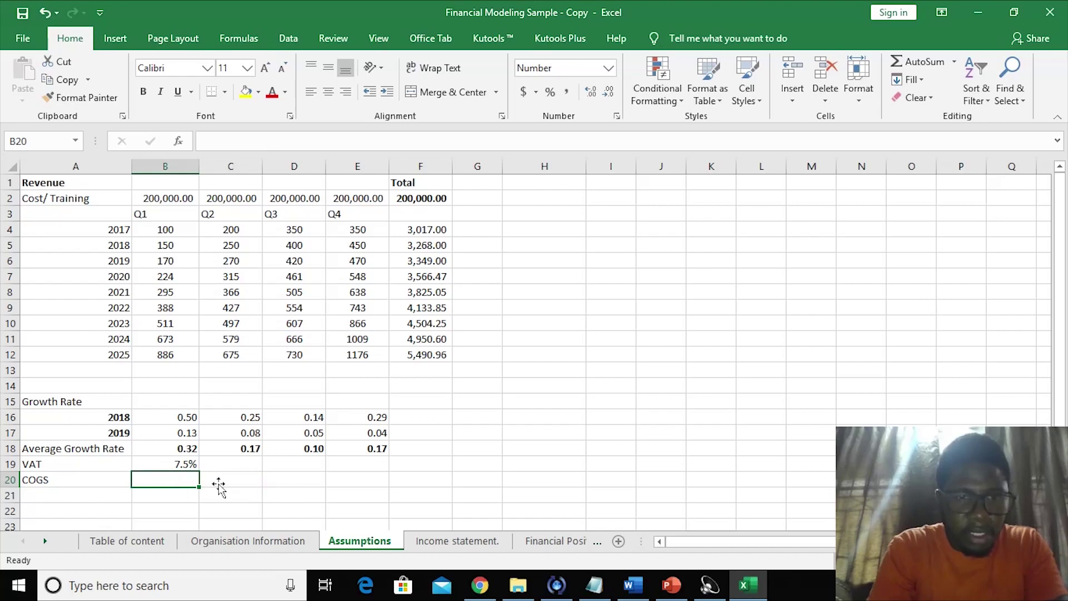
- Compute 2017 and 2018 COGS ratios in B20:C20 as cost of sales divided by revenue
type("=")
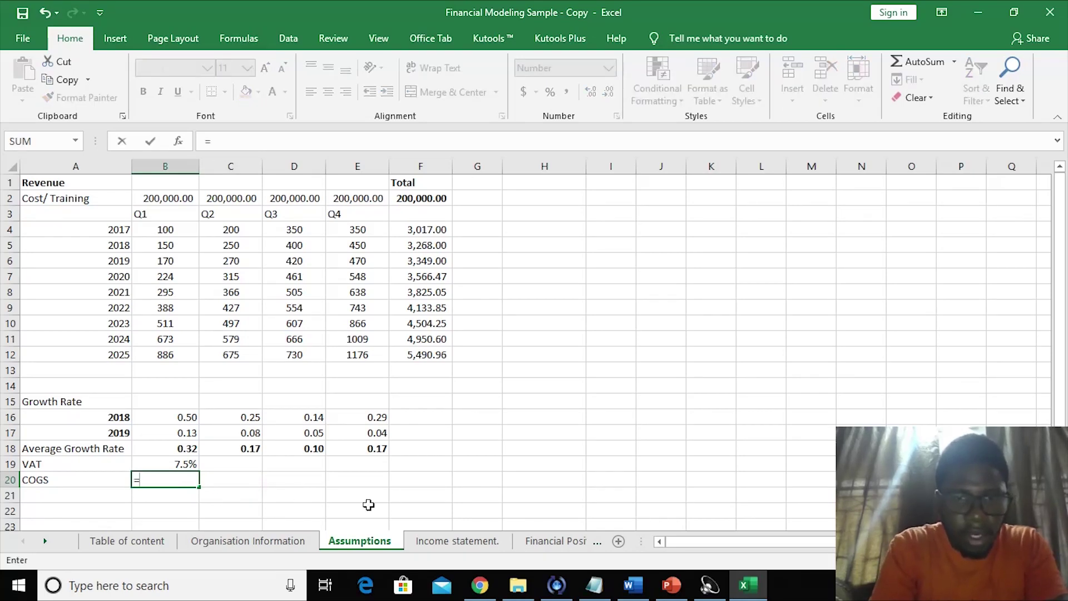
left_click(461, 542)
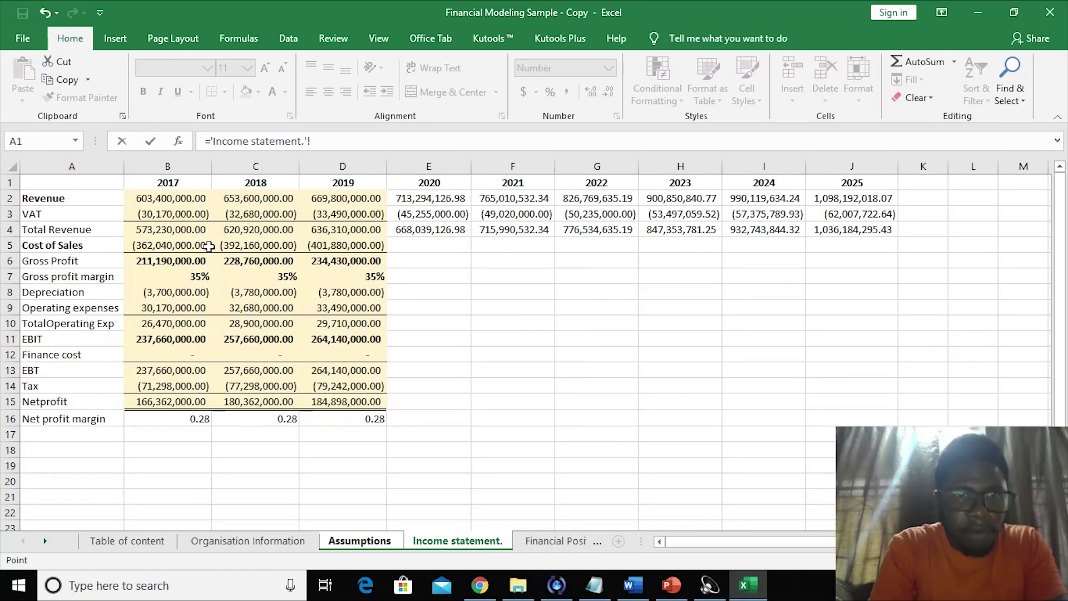
left_click(165, 241)
type("/")
left_click(159, 199)
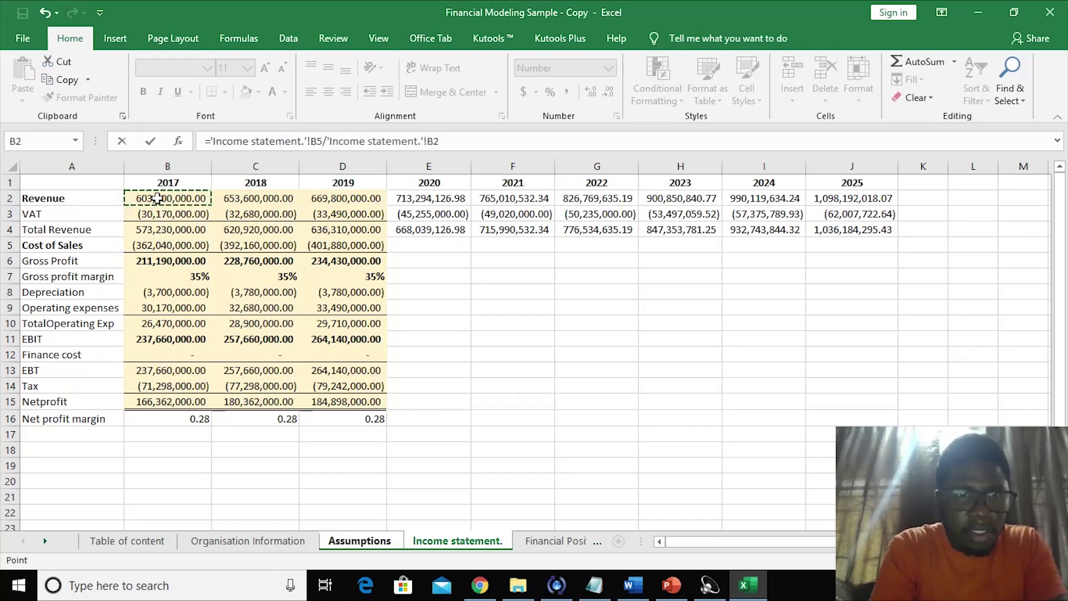
key("Return")
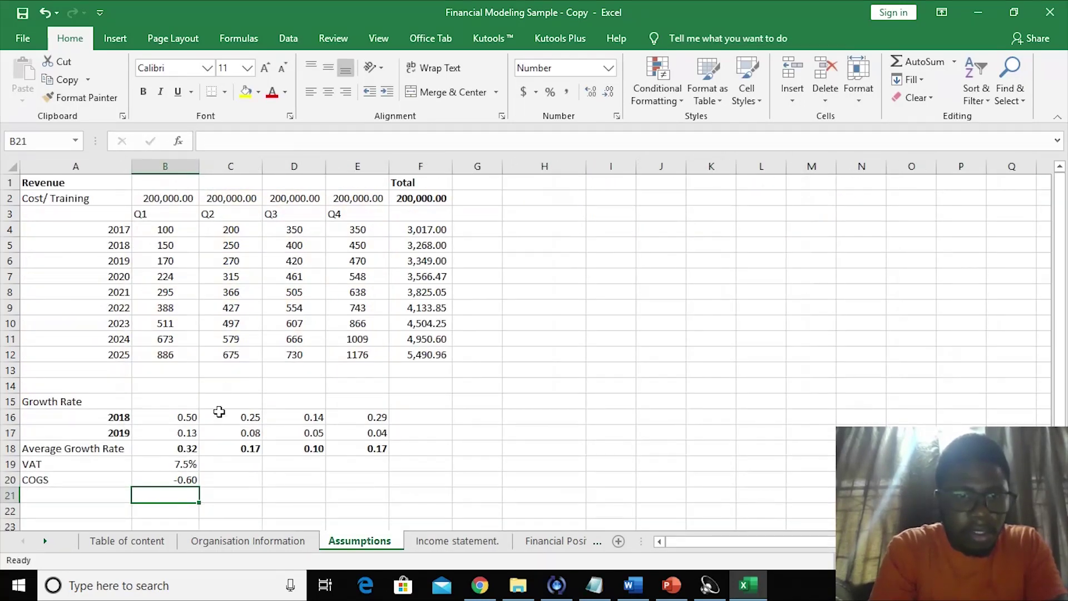
left_click(225, 479)
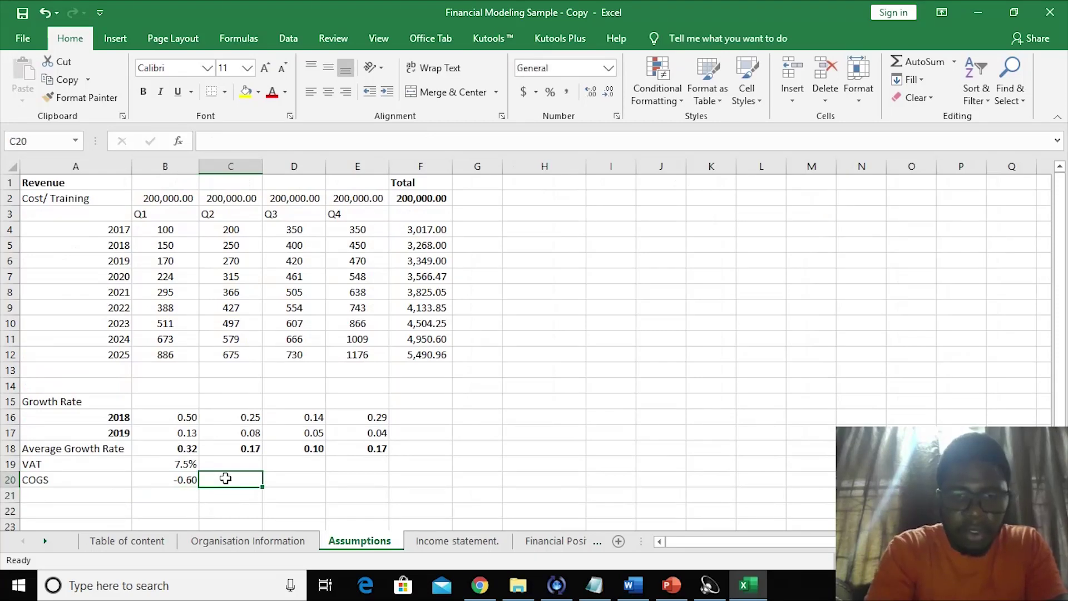
type("=")
left_click(433, 544)
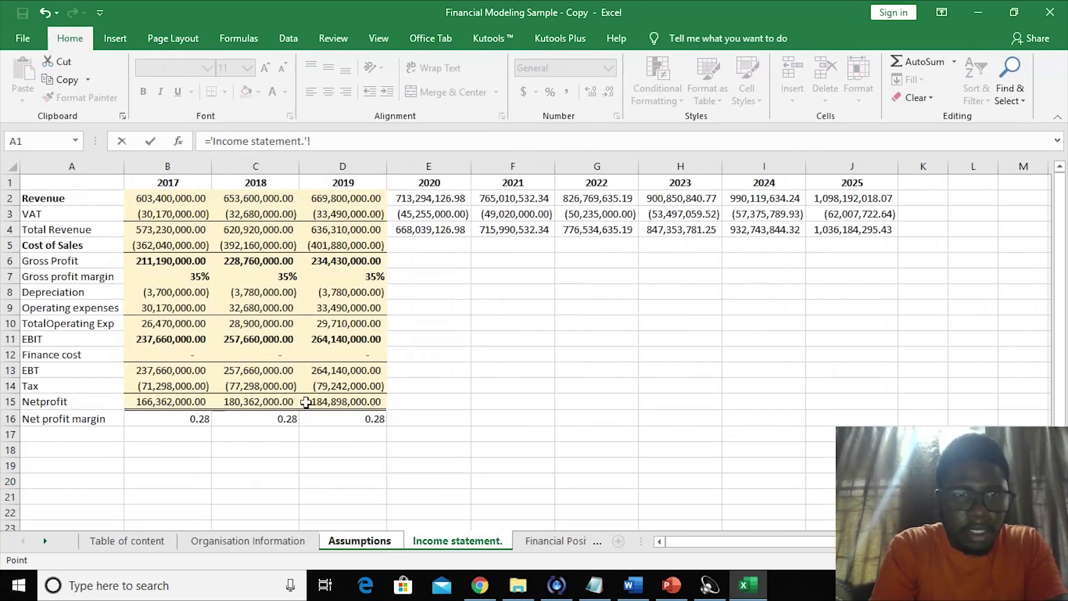
left_click(254, 245)
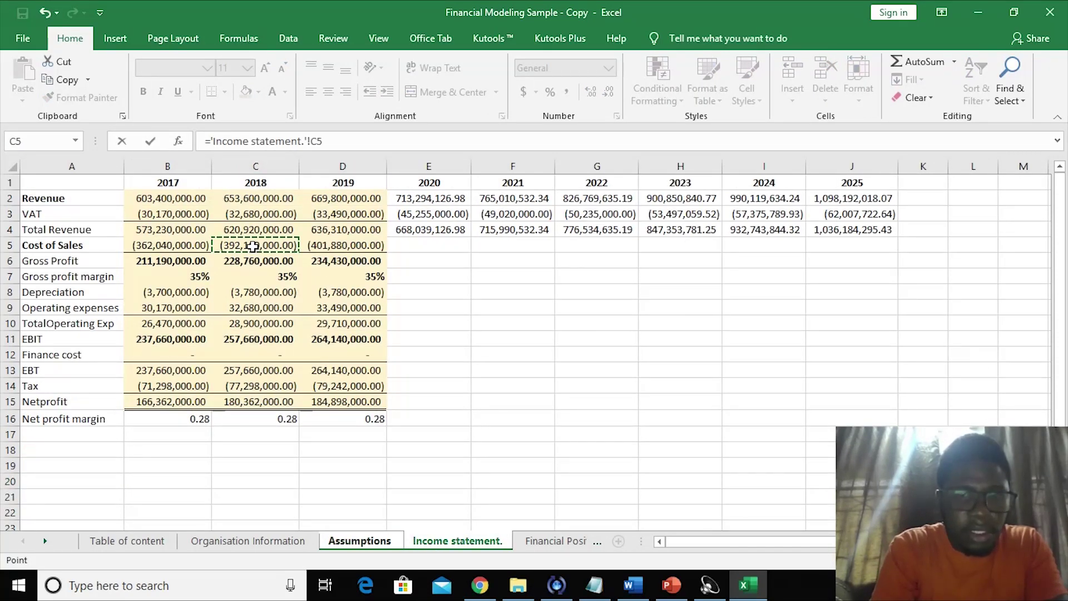
type("/")
left_click(251, 202)
key("Return")
- Clear the COGS ratio formulas from B20:C20
left_click(297, 452)
left_click(279, 467)
left_click(187, 479)
left_click_drag(198, 487, 252, 482)
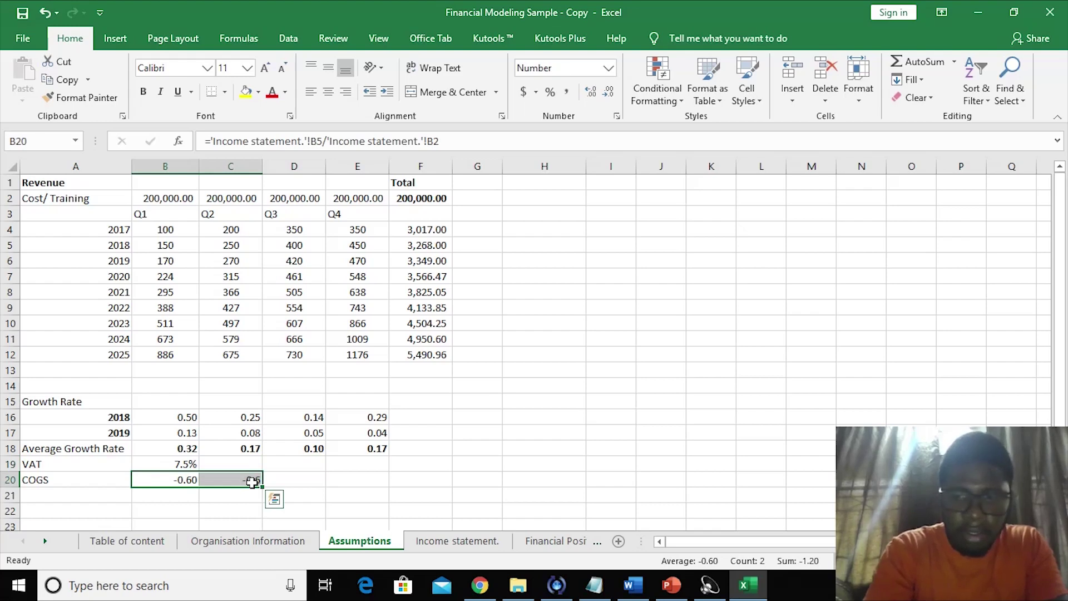
key("Delete")
- Enter 60% in B20 as the COGS rate, formatted with Percent Style
left_click(175, 494)
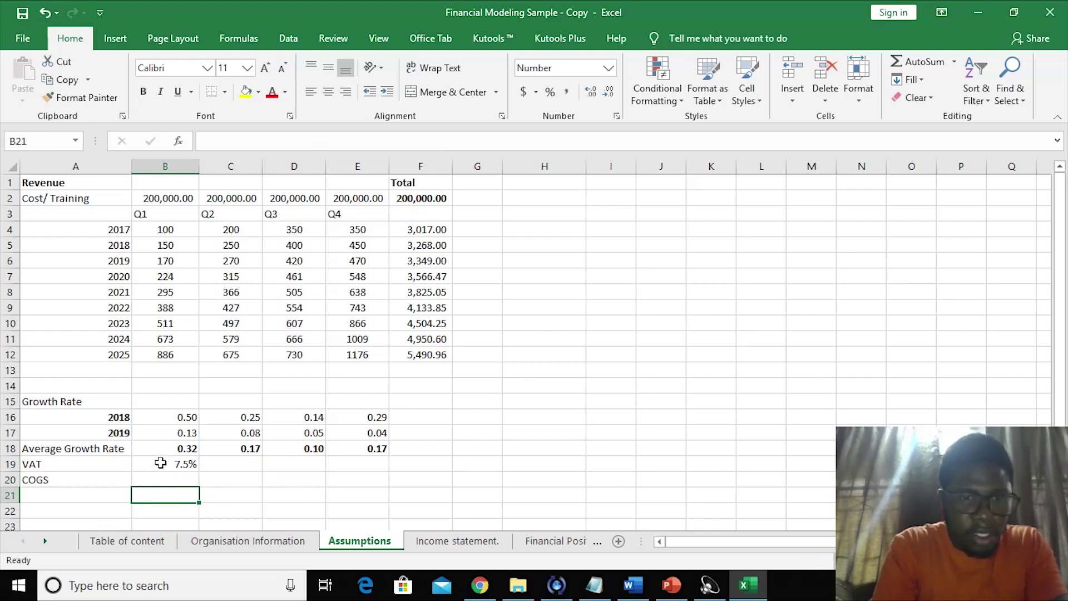
left_click(165, 481)
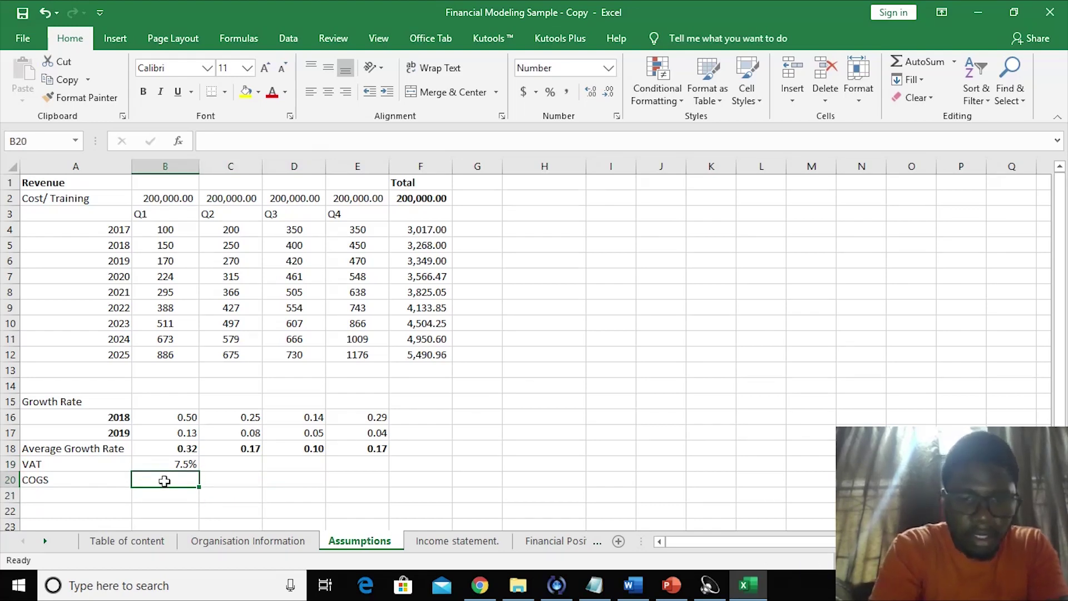
type("60%")
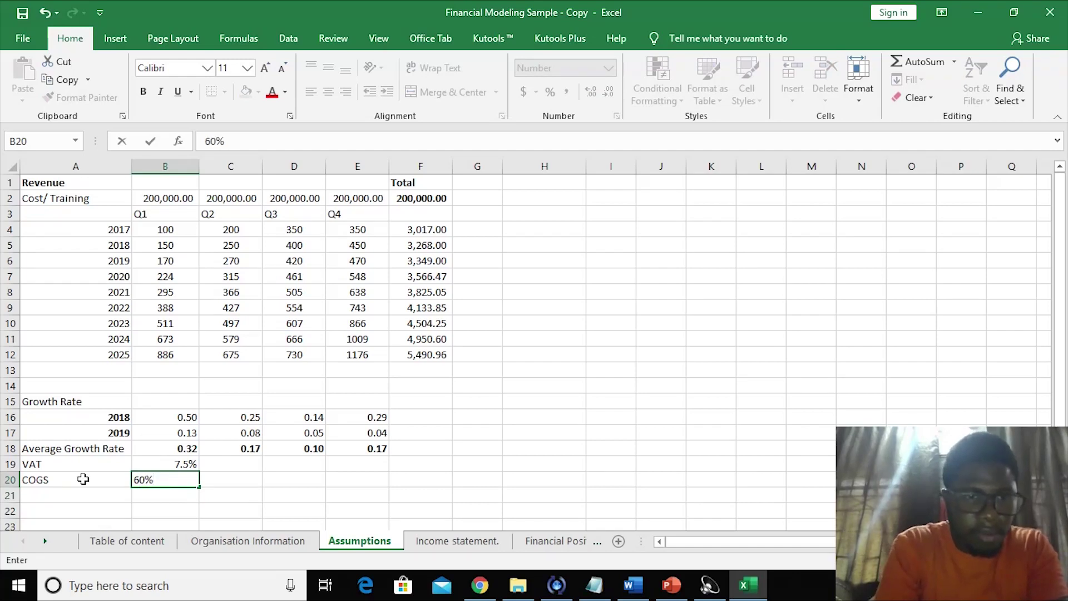
left_click(83, 479)
left_click(166, 476)
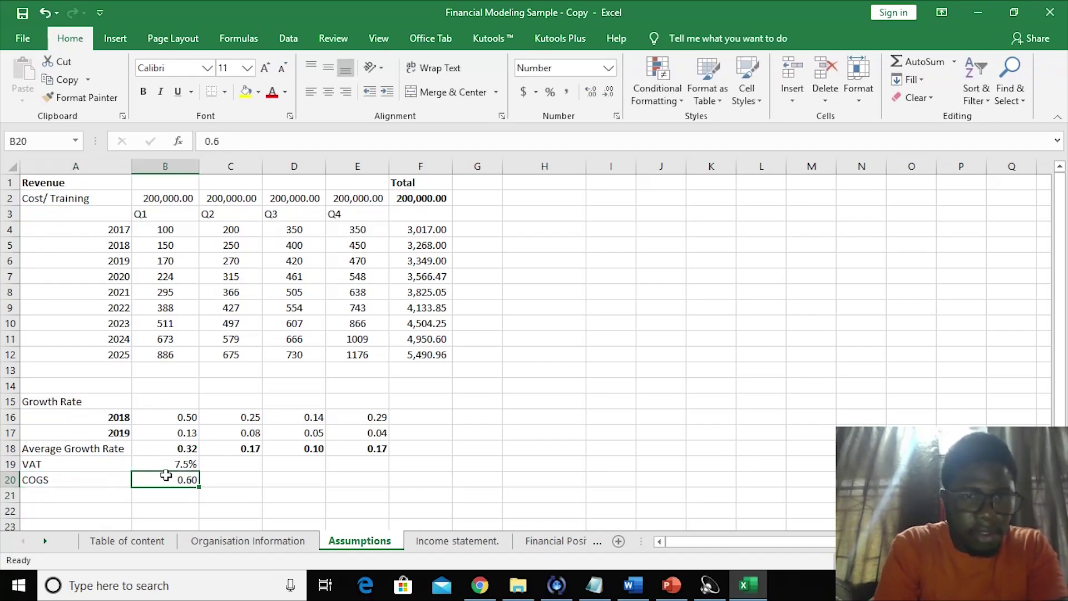
left_click(551, 92)
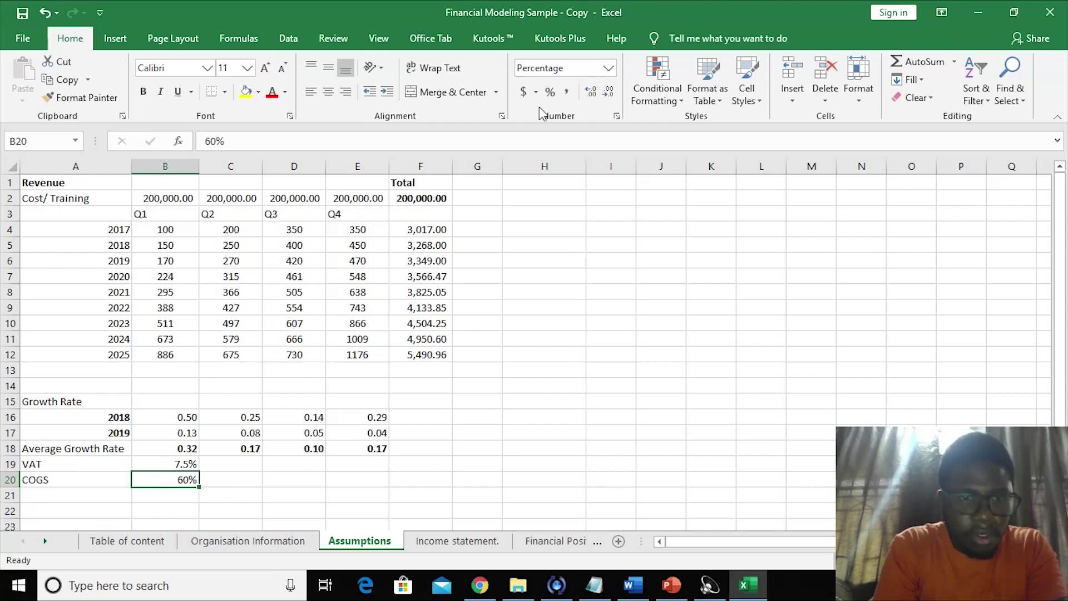
left_click(359, 479)
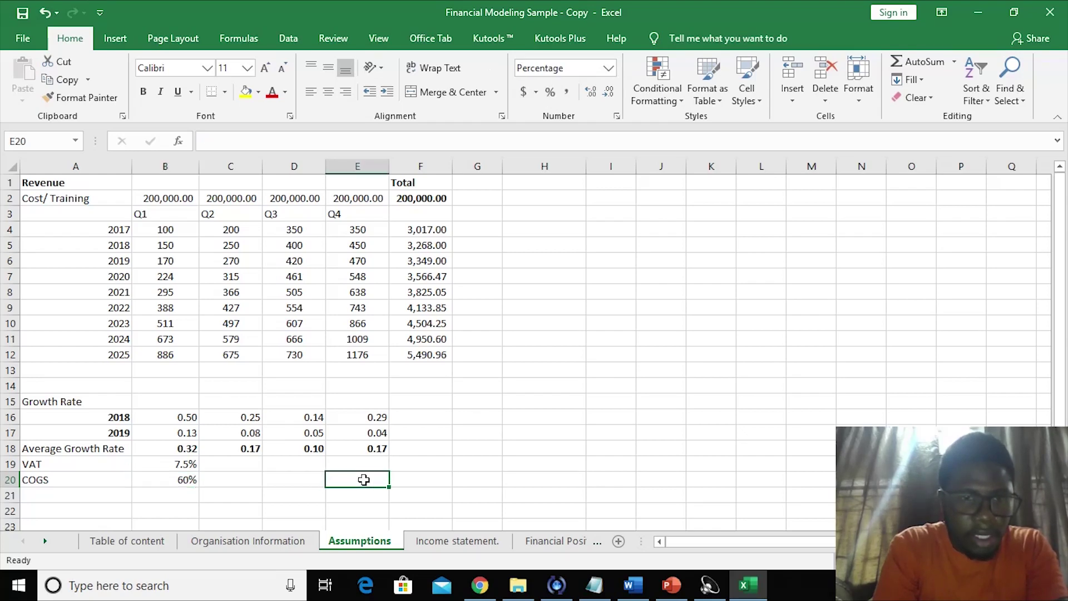
left_click(243, 478)
left_click(457, 538)
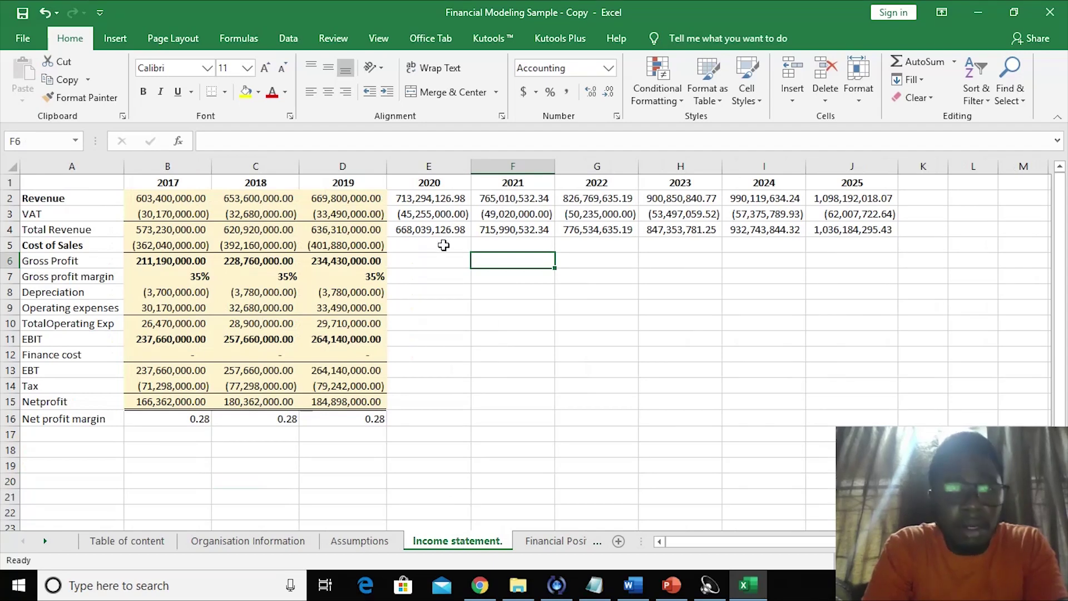
- Enter the 2020 Cost of Sales as negative revenue times the Assumptions 60% COGS rate (B20)
left_click(443, 245)
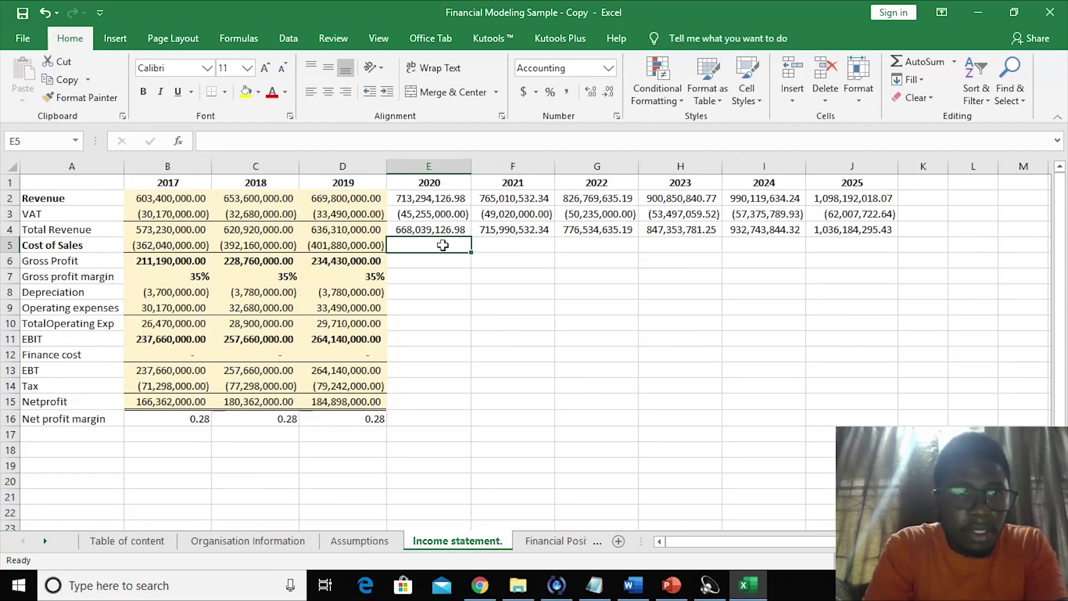
type("=")
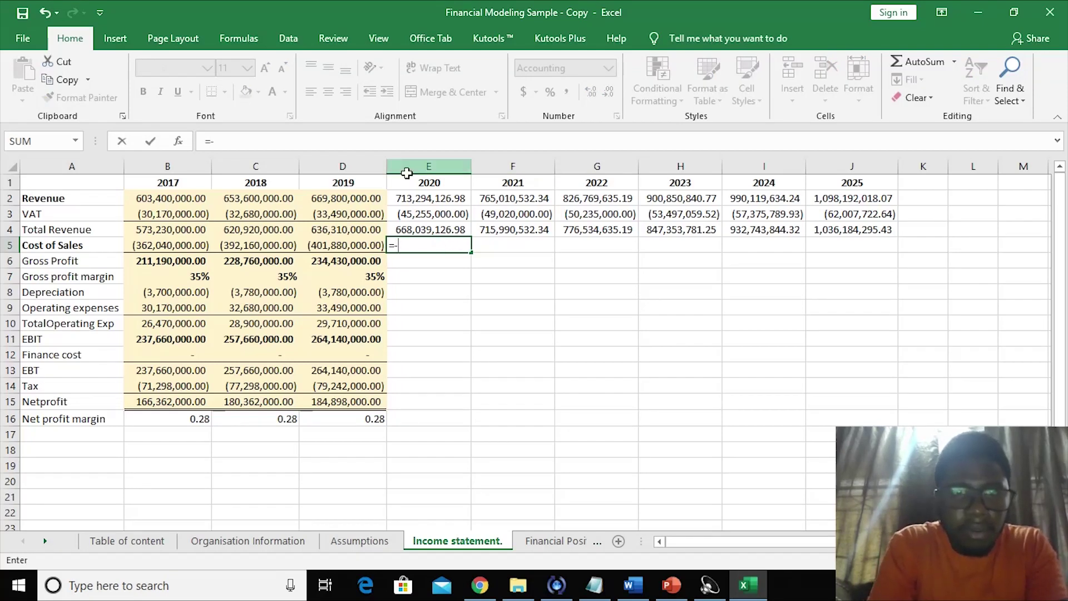
type("-")
left_click(411, 201)
type("*")
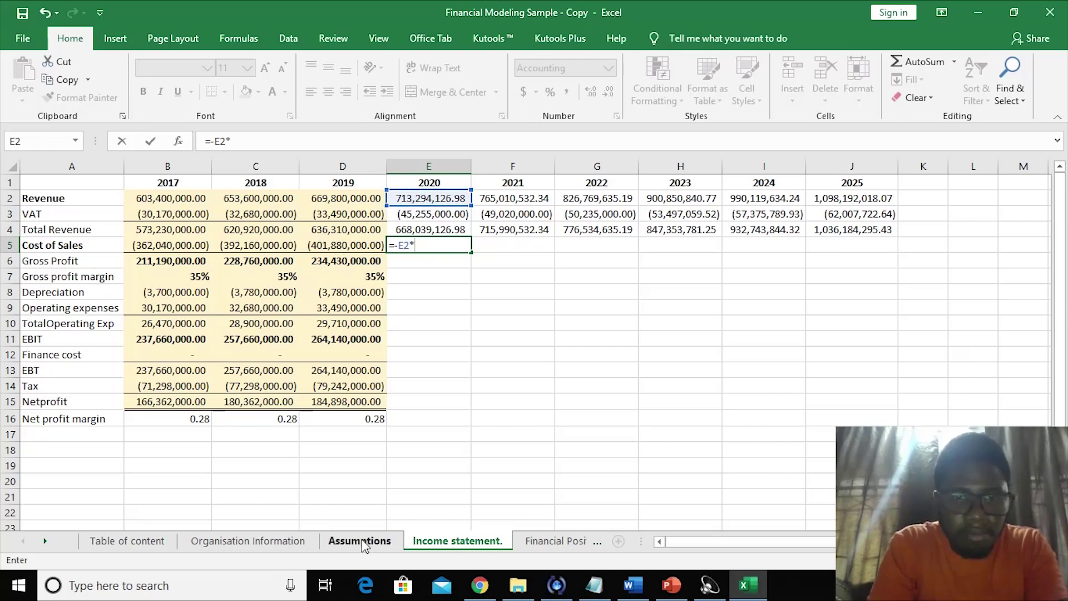
left_click(359, 540)
left_click(181, 483)
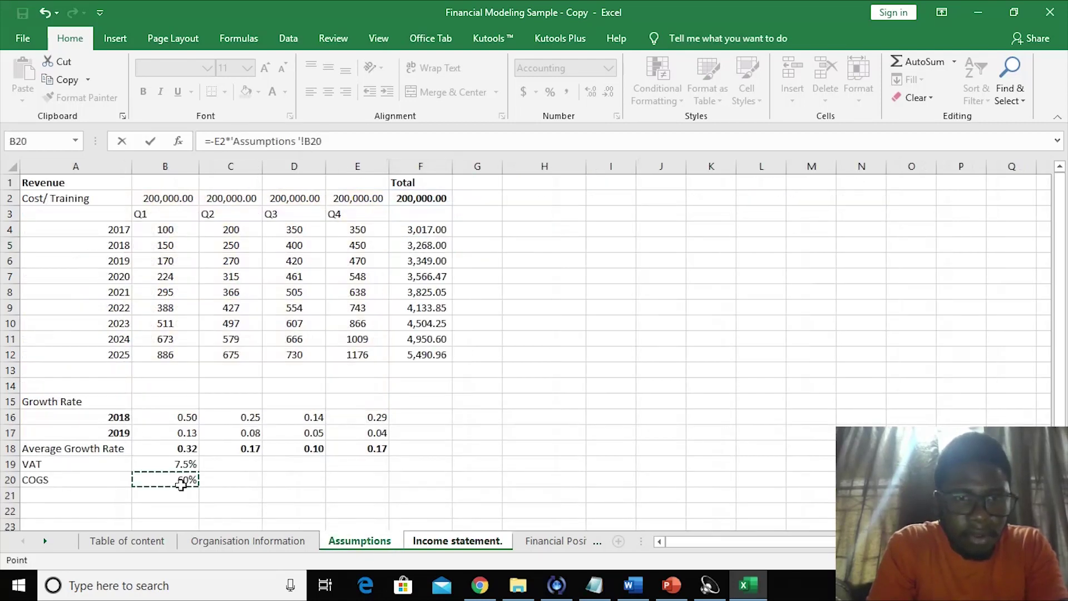
key("Return")
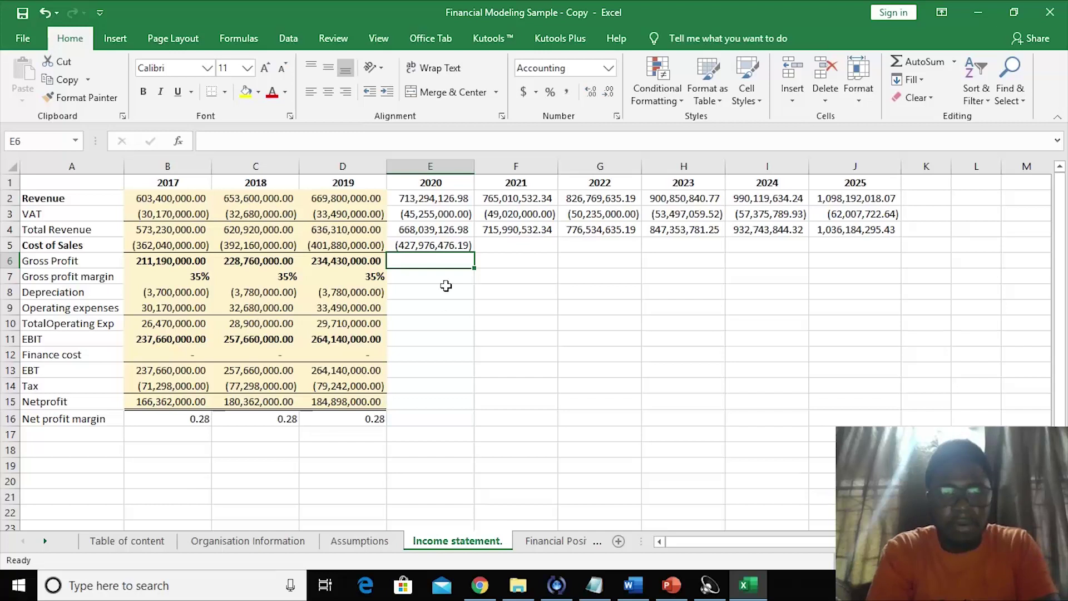
- Fill the Cost of Sales formula across to 2025
left_click(425, 245)
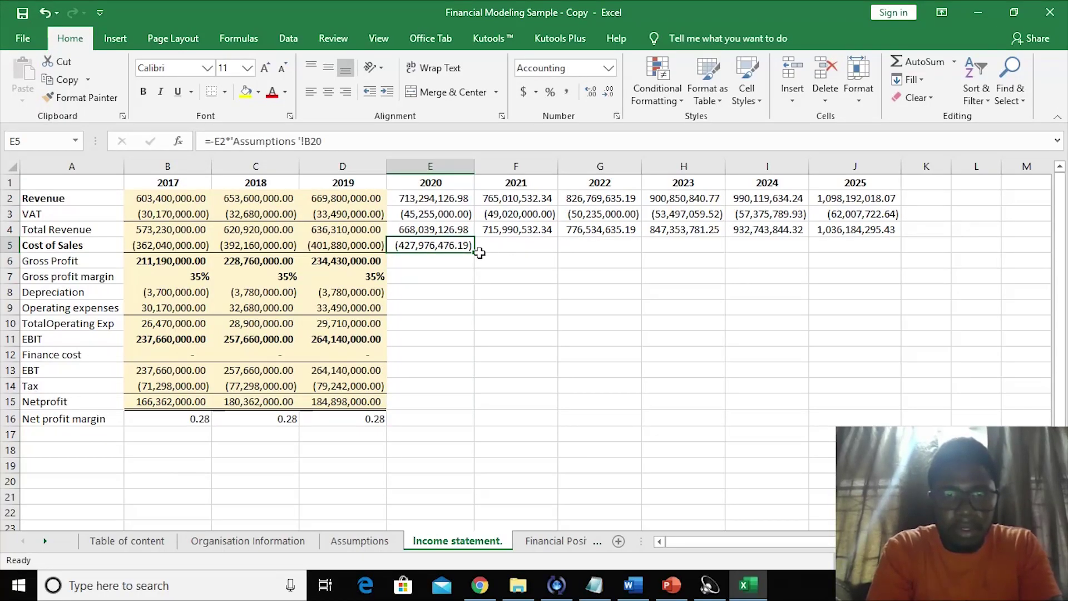
left_click_drag(475, 254, 783, 240)
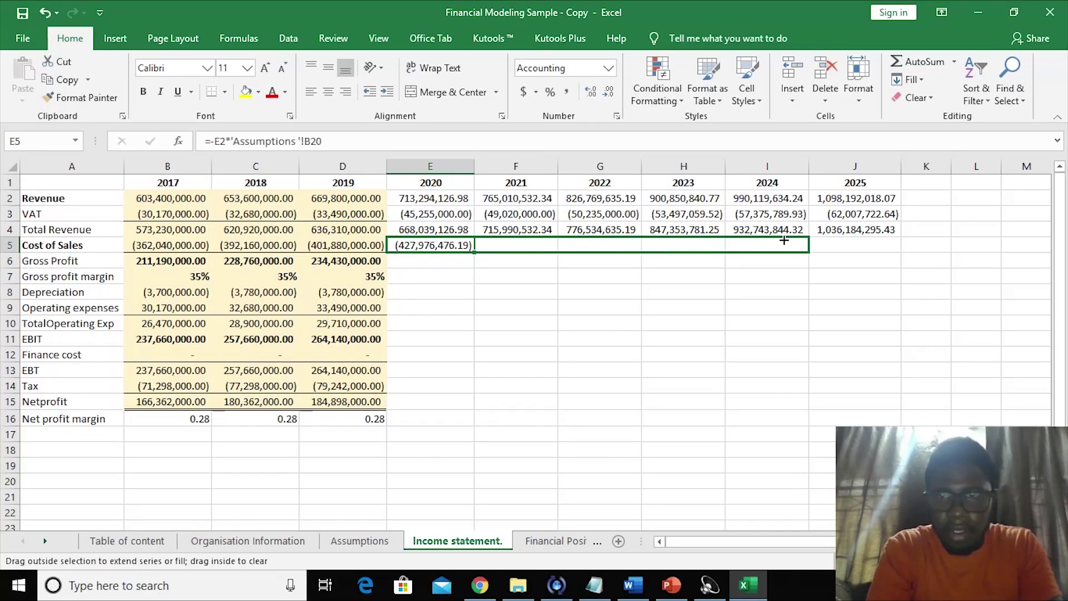
left_click_drag(848, 243, 851, 245)
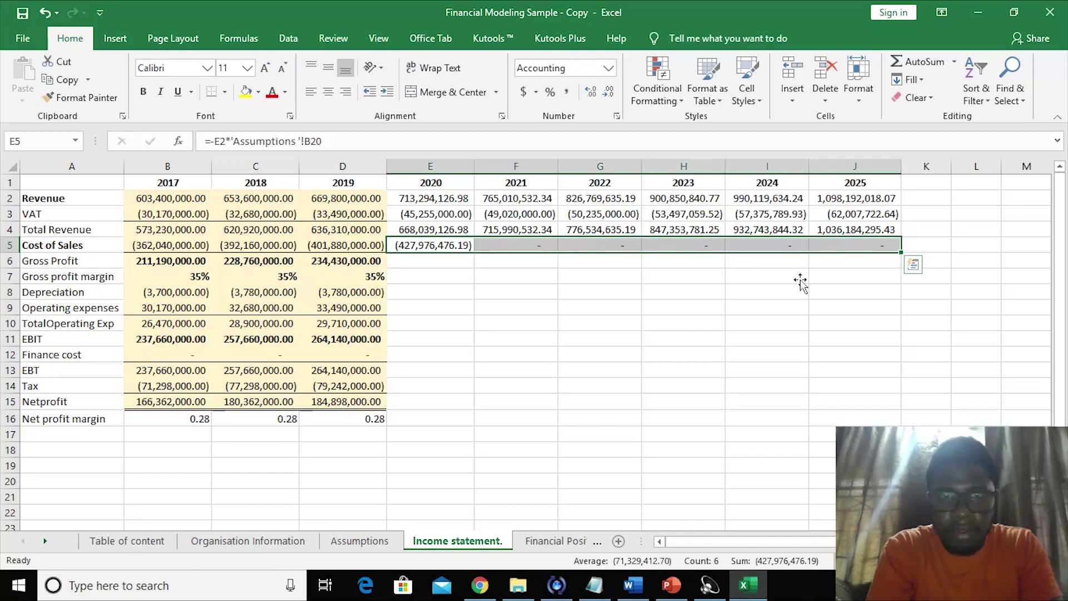
left_click(580, 275)
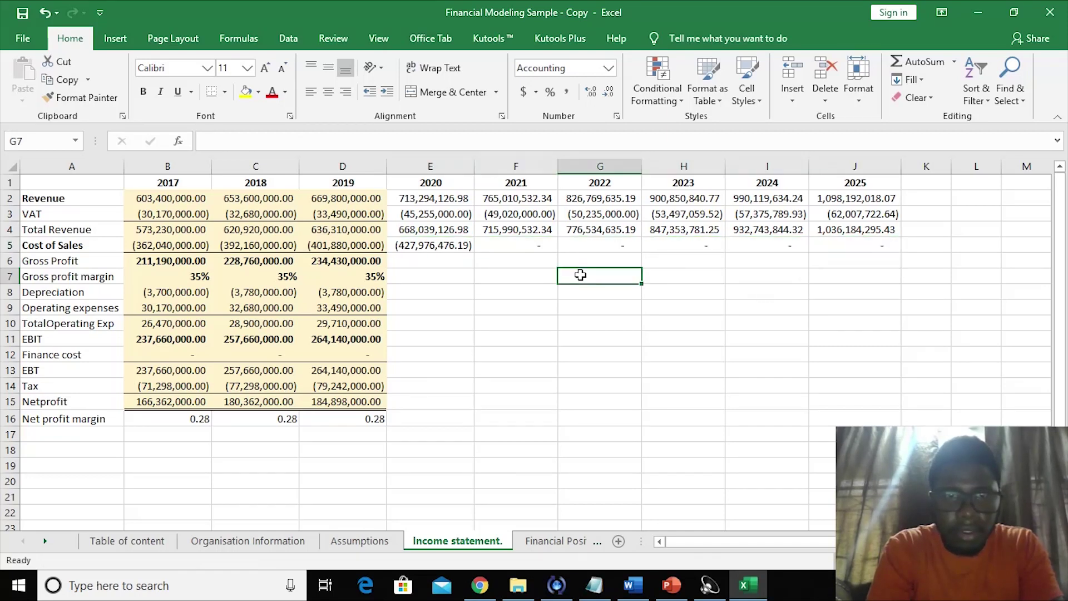
- Anchor the COGS rate reference as $B$20 and refill Cost of Sales through 2025
left_click(411, 250)
left_click(305, 140)
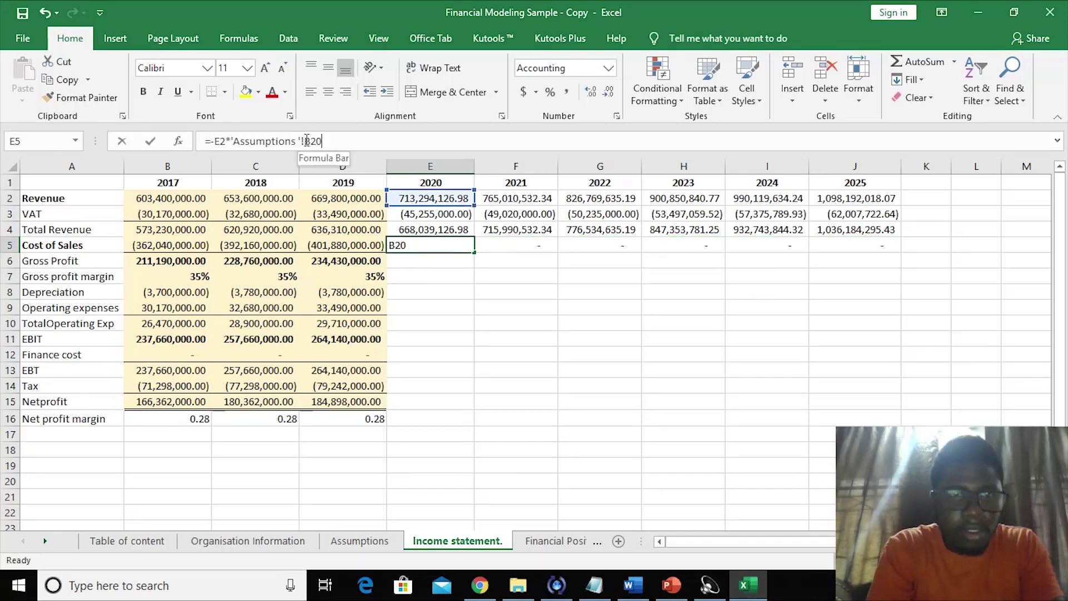
type("$")
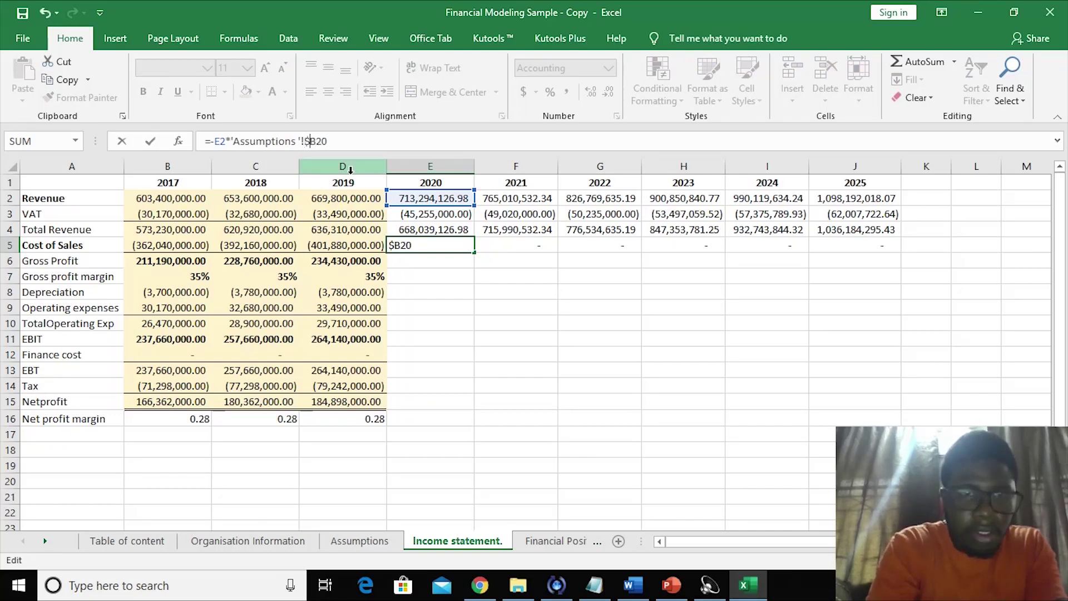
left_click(317, 141)
type("$")
key("Return")
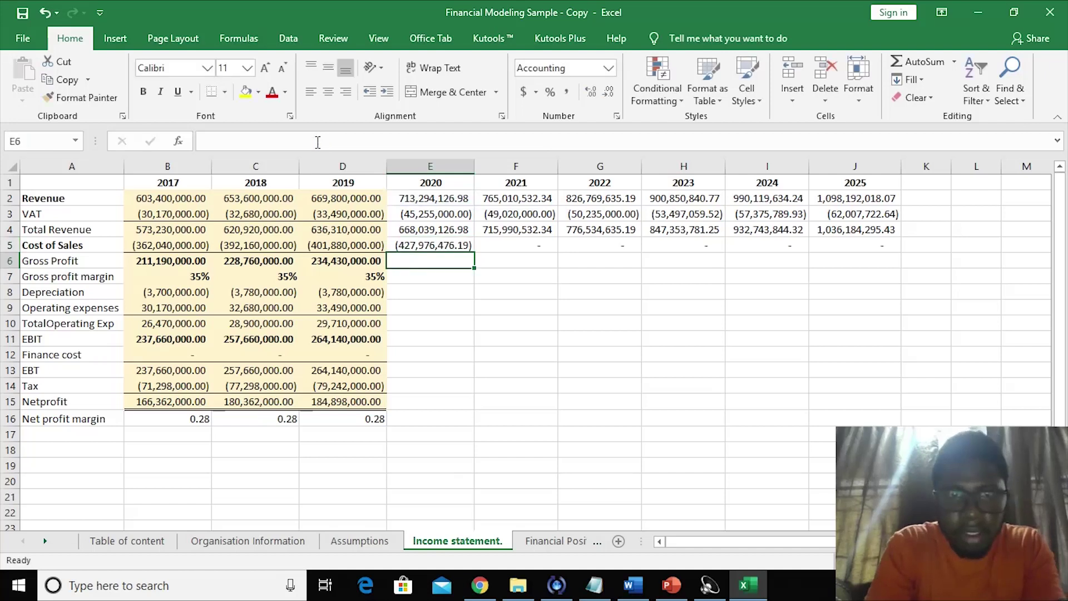
left_click(432, 244)
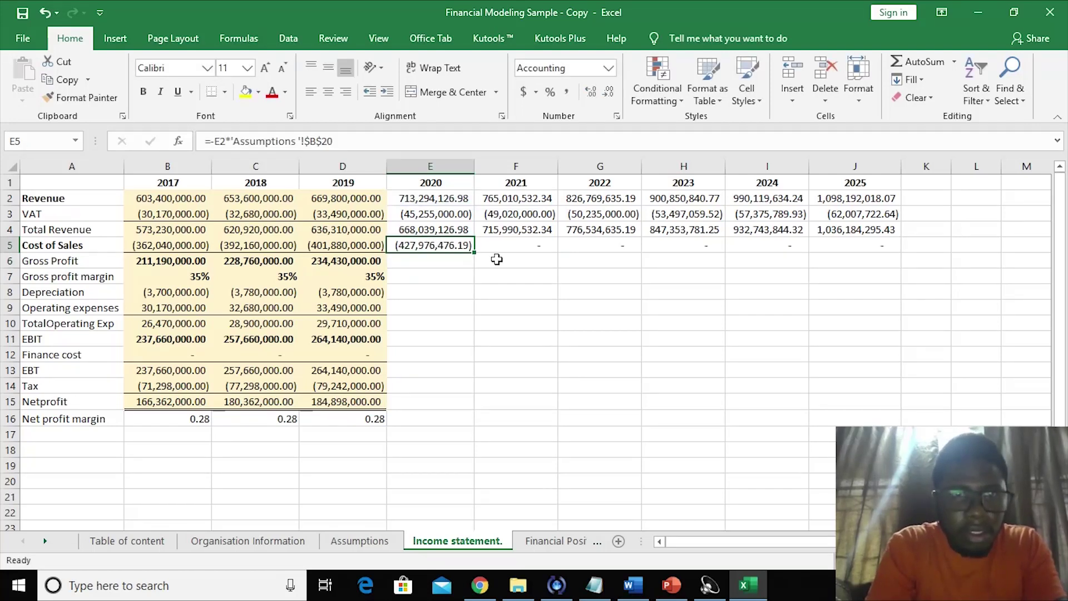
left_click_drag(476, 256, 867, 248)
left_click(746, 303)
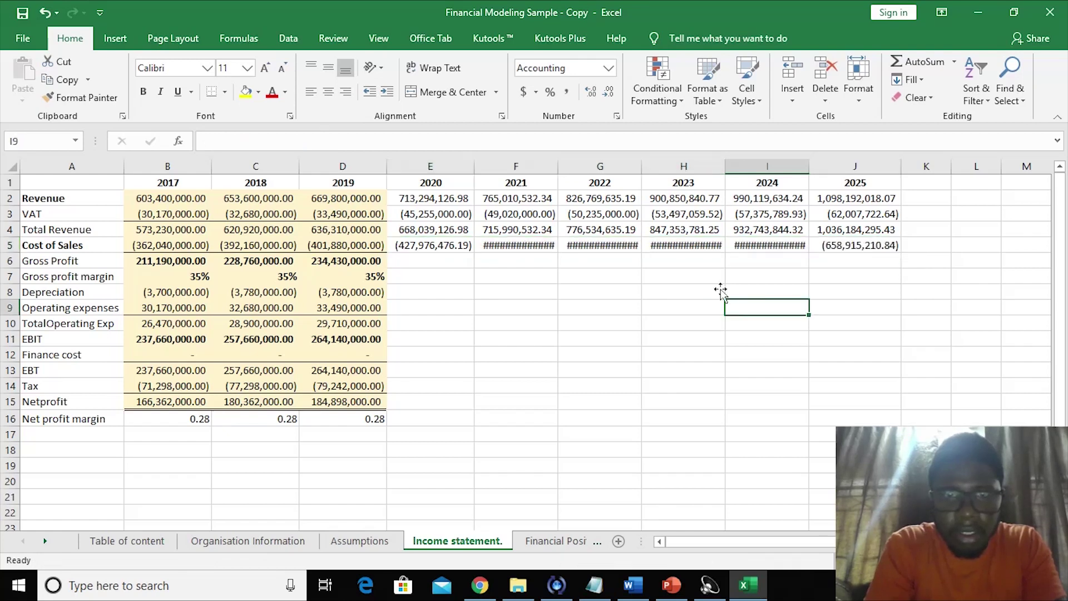
- AutoFit columns F, G, H and I so every Cost of Sales value displays
double_click(556, 162)
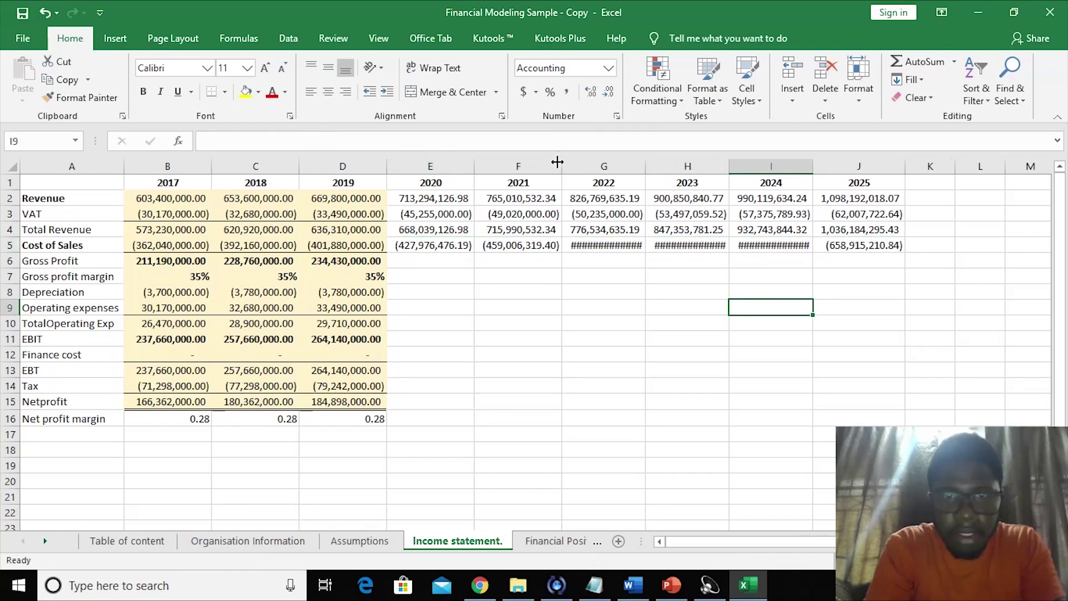
double_click(647, 167)
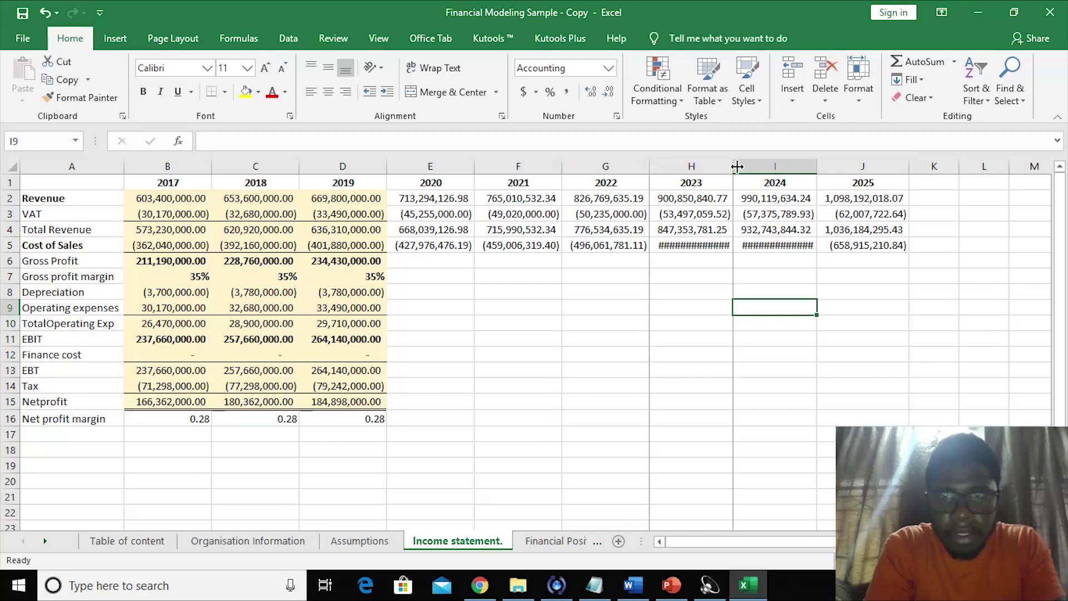
double_click(733, 167)
double_click(820, 162)
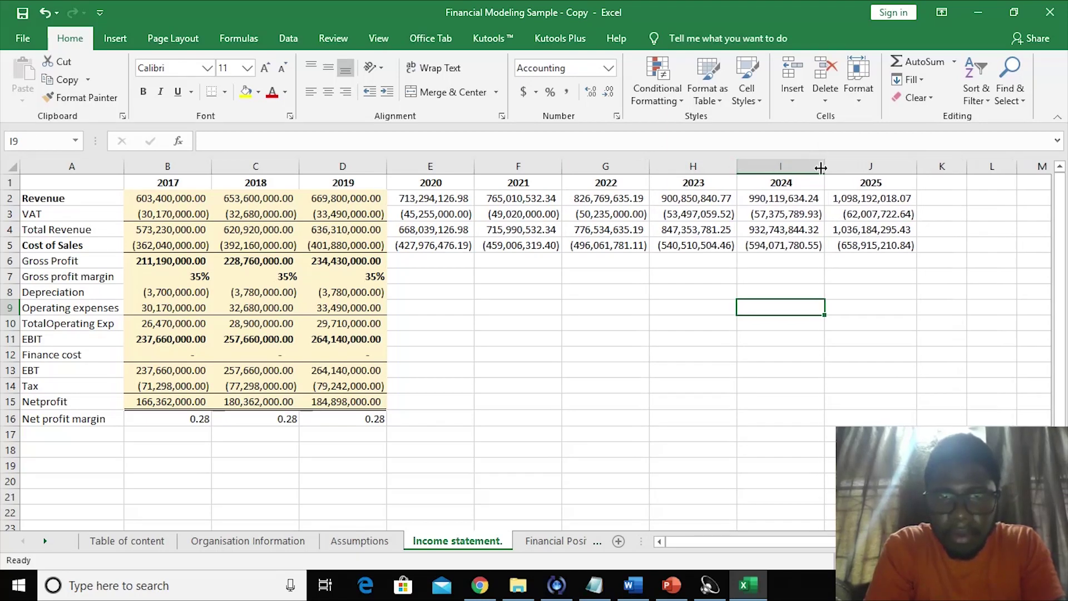
left_click(731, 279)
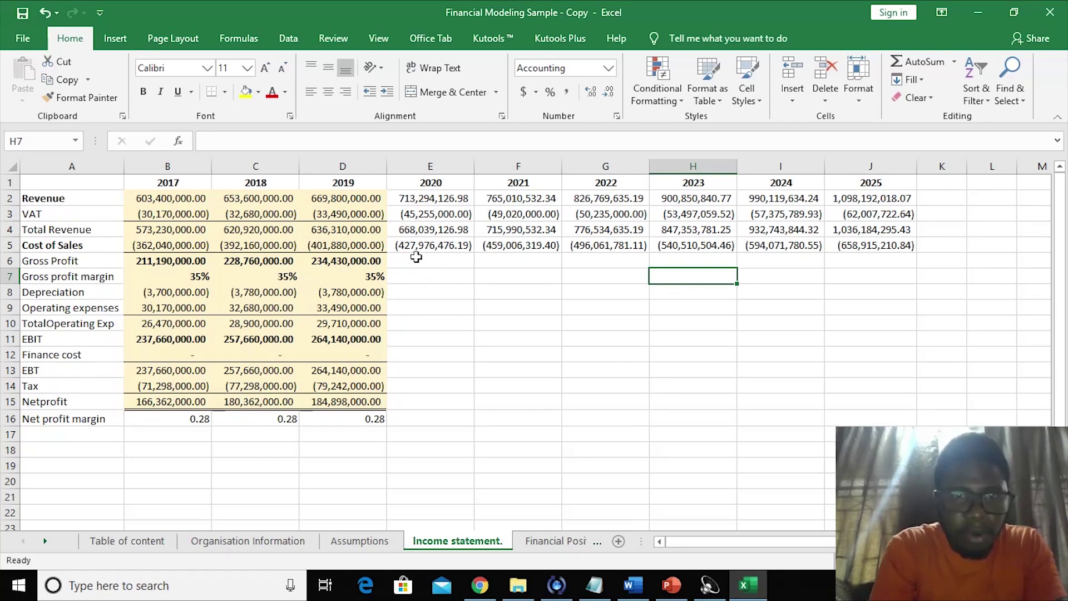
left_click(416, 257)
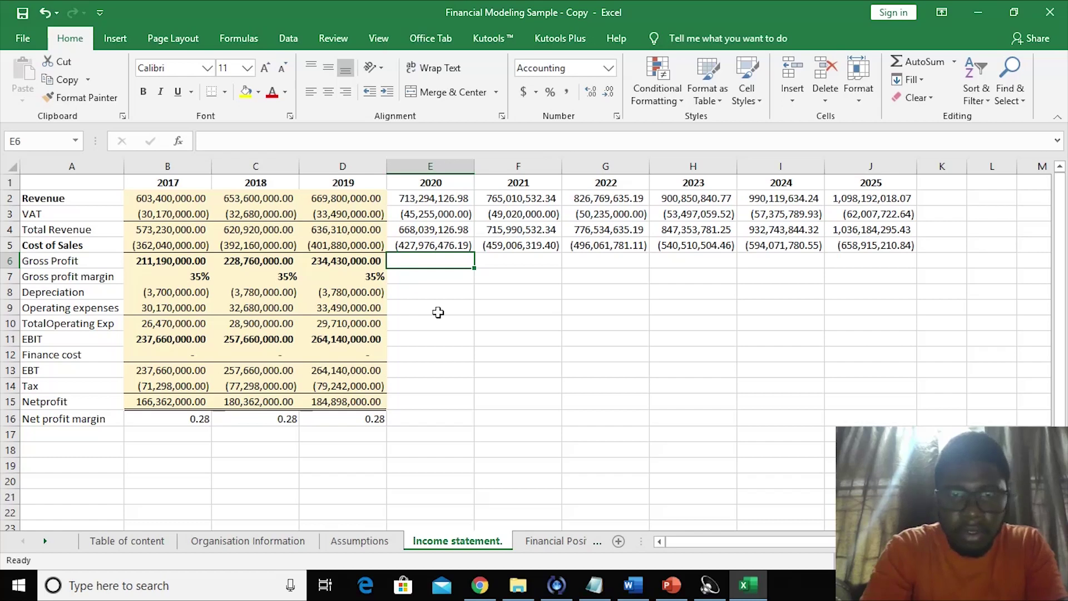
- Enter =E4+E5 as 2020 Gross Profit and fill it through 2025
type("=")
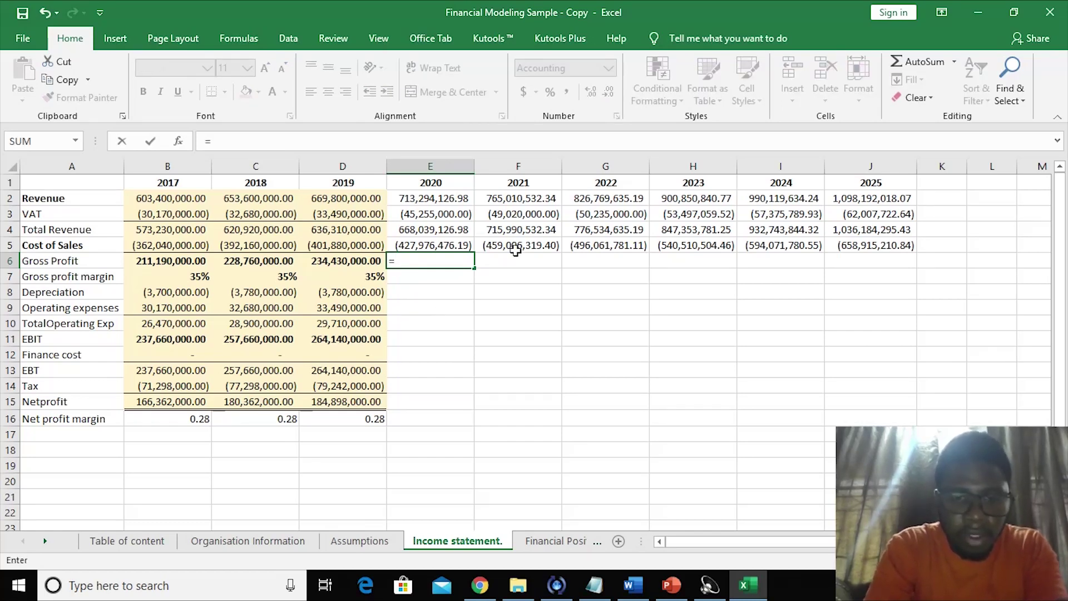
left_click(445, 227)
type("+")
left_click(414, 244)
key("Return")
left_click(445, 261)
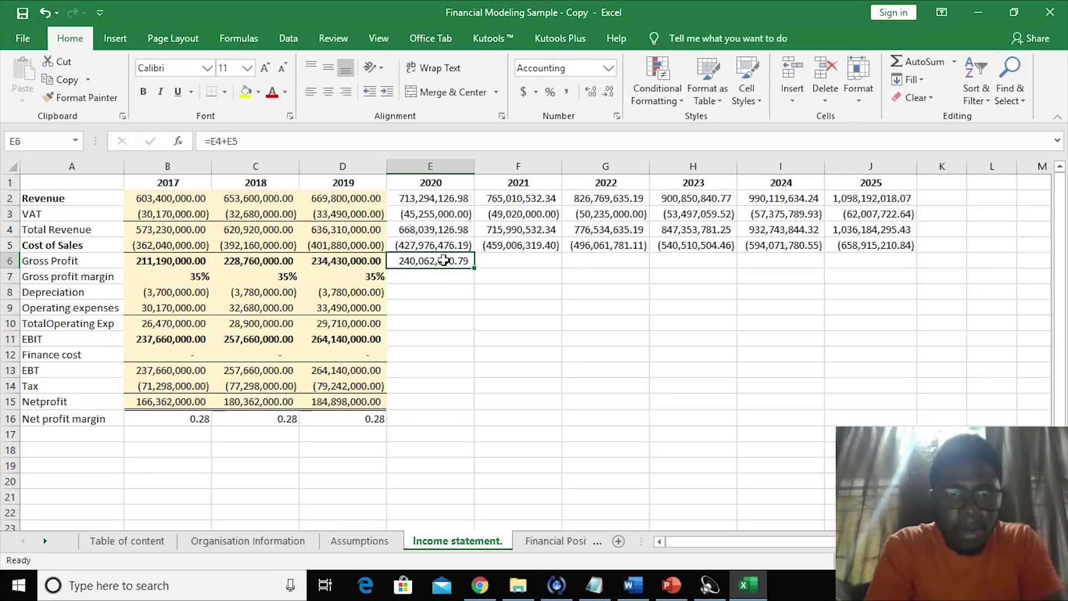
left_click_drag(474, 269, 906, 257)
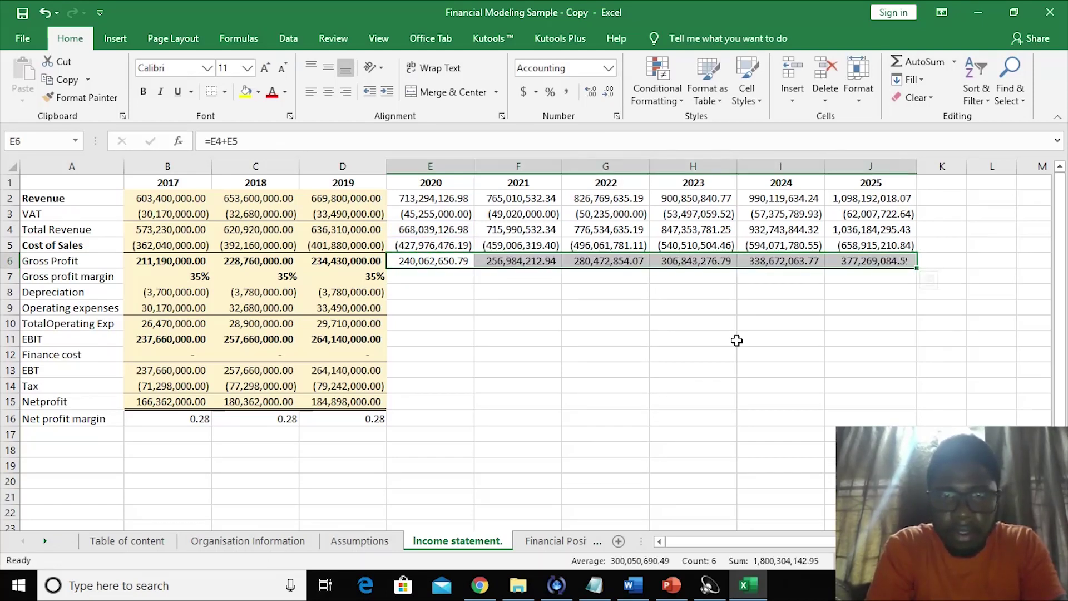
left_click(706, 353)
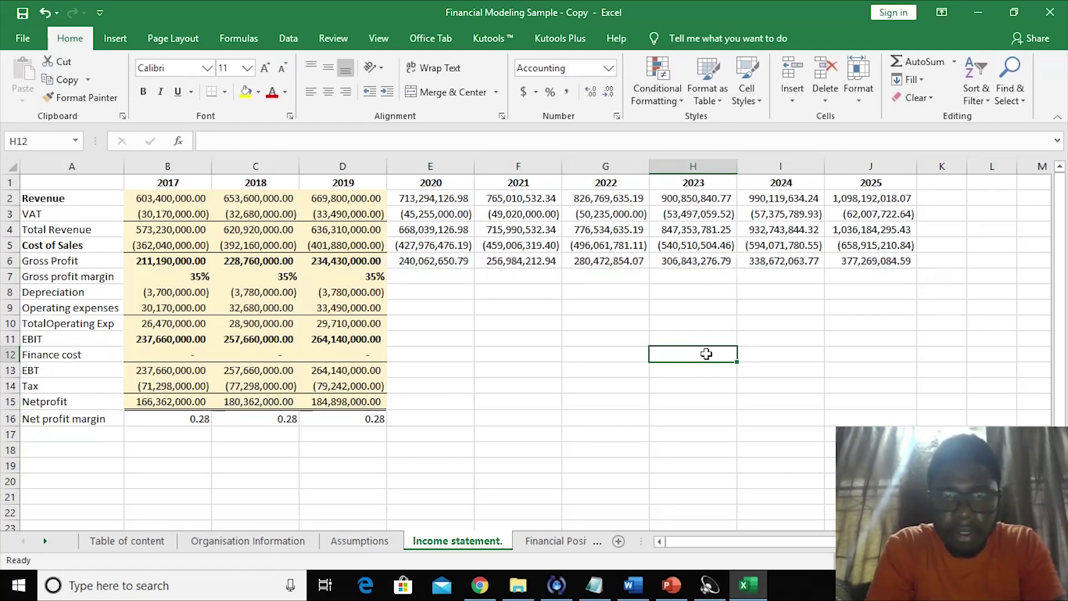
left_click(447, 277)
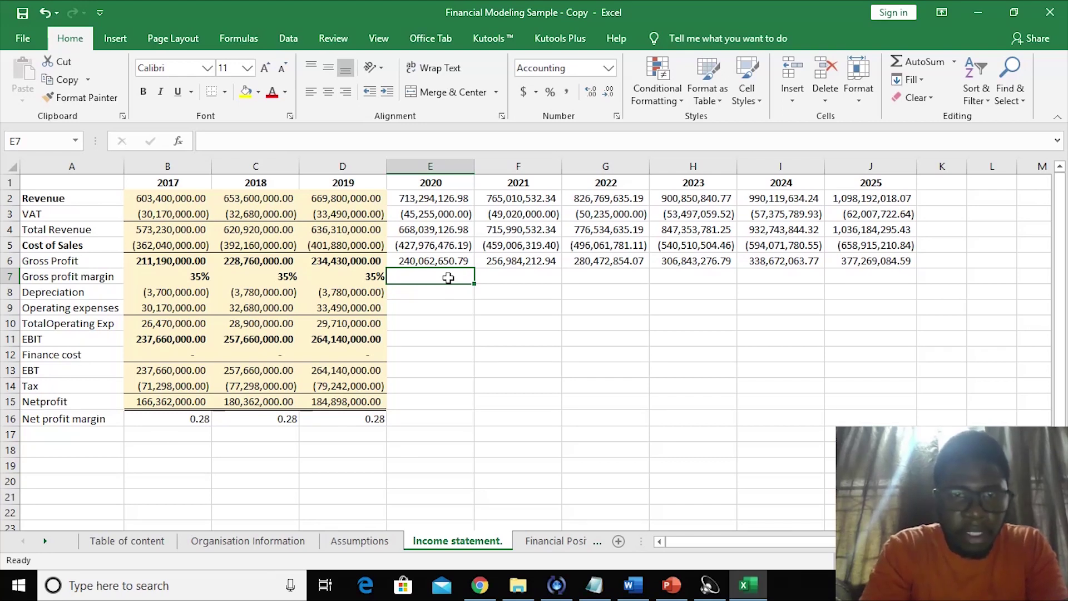
- Enter =E6/E2 as the 2020 Gross profit margin in E7 and format it as a percentage
type("=")
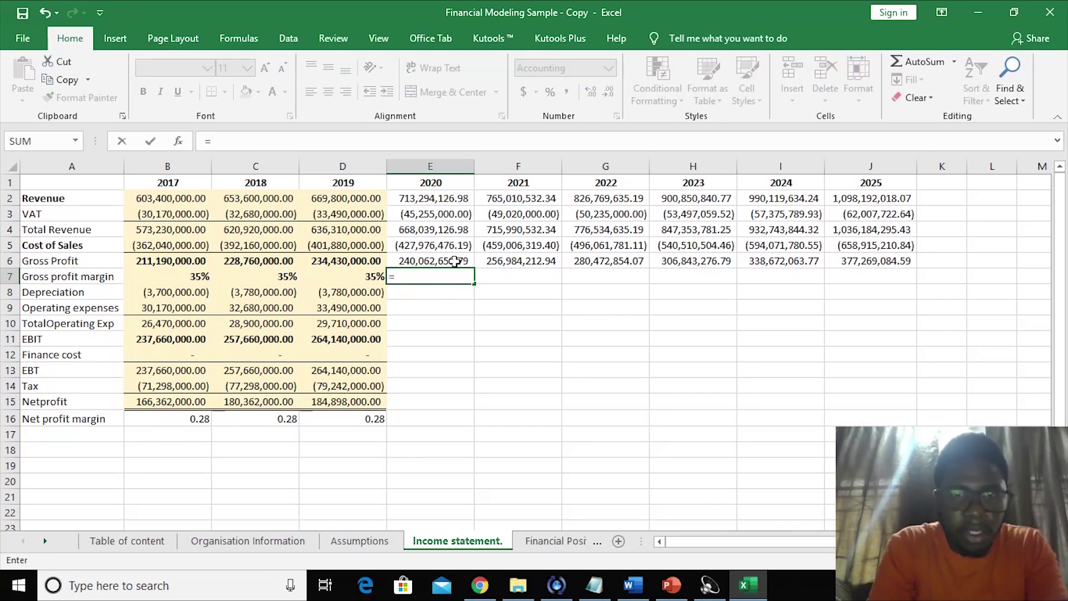
left_click(448, 259)
type("/")
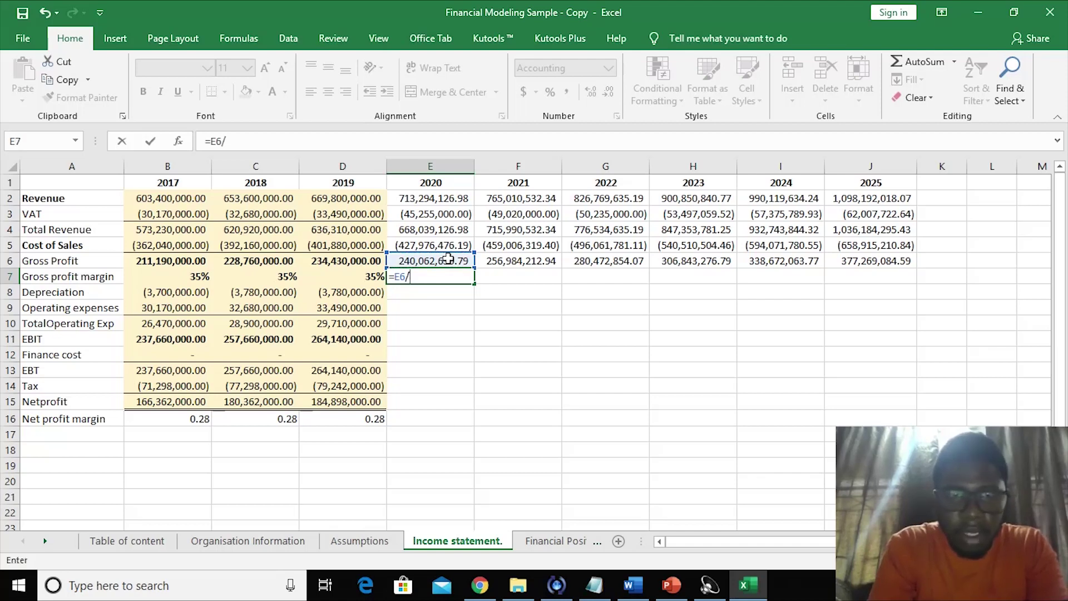
left_click(426, 200)
key("Return")
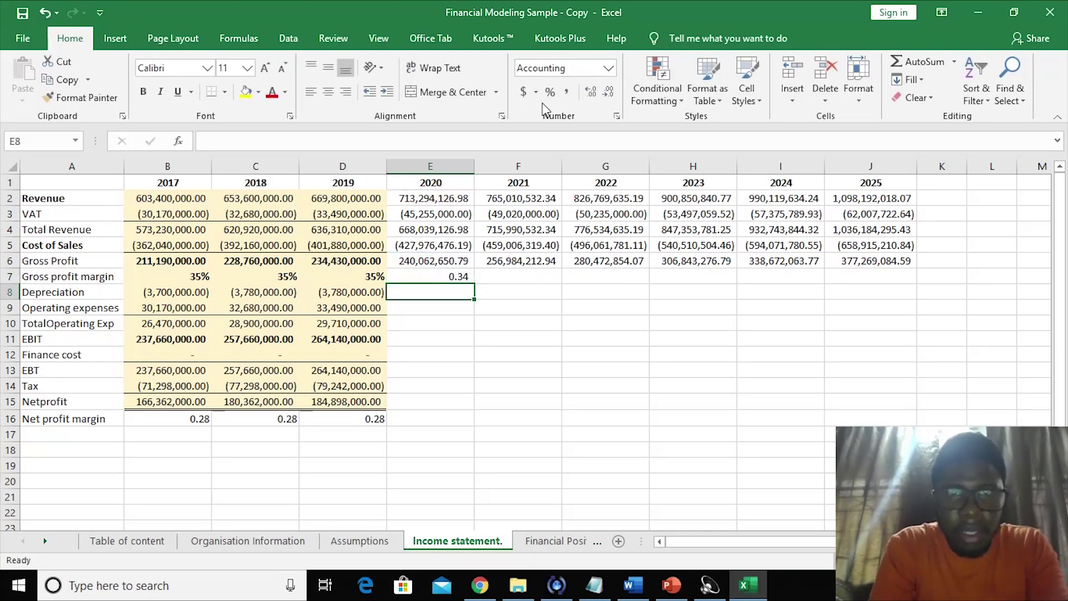
left_click(441, 276)
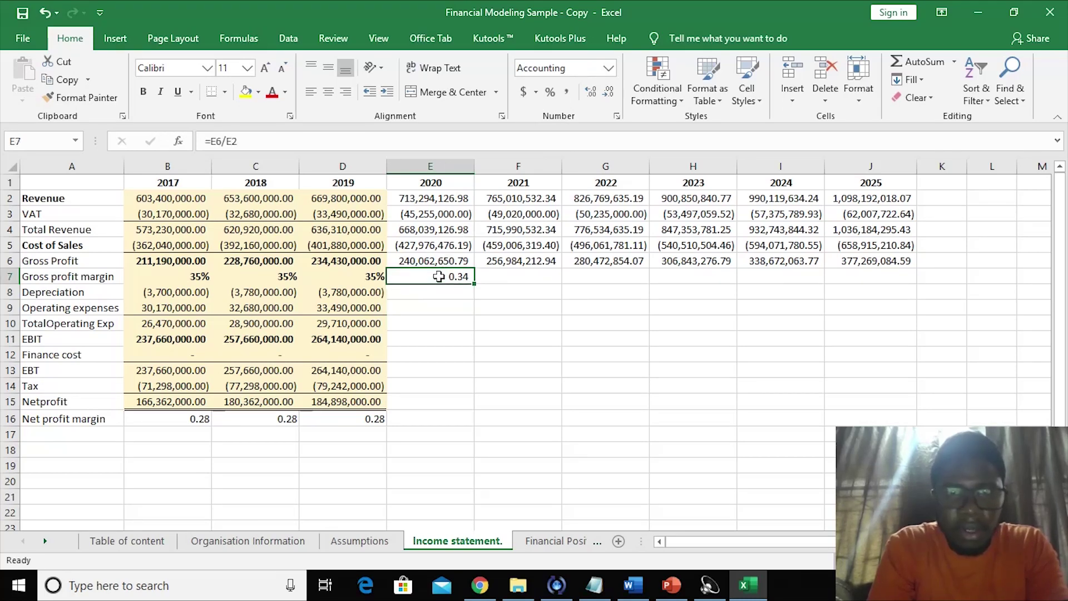
left_click(551, 92)
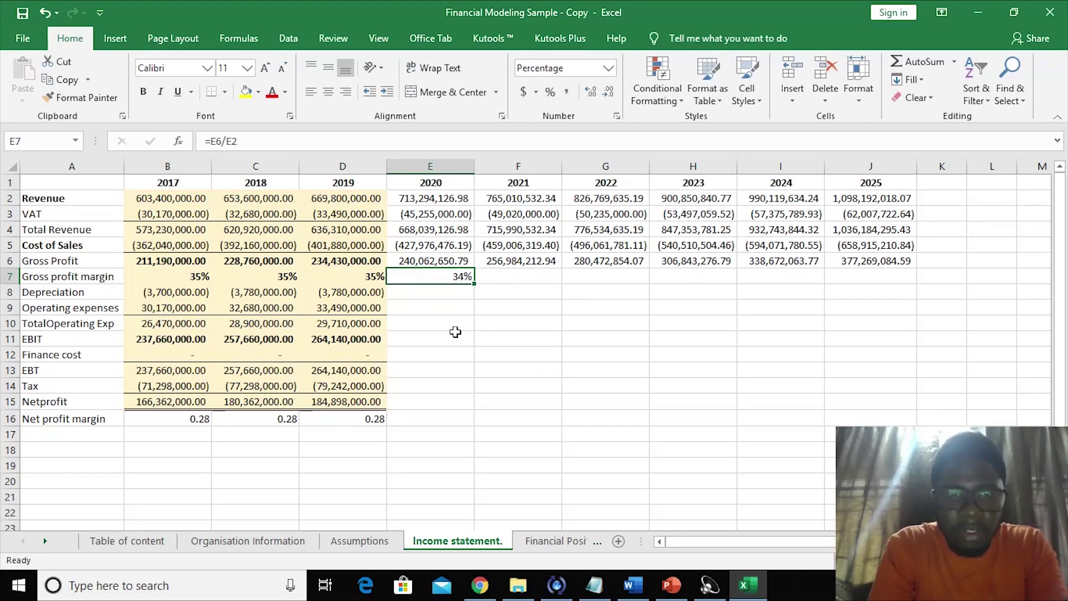
- Fill the 2018–2019 margin formula and format across to 2025, keeping whole-percent display
left_click(452, 334)
left_click(435, 280)
key("Delete")
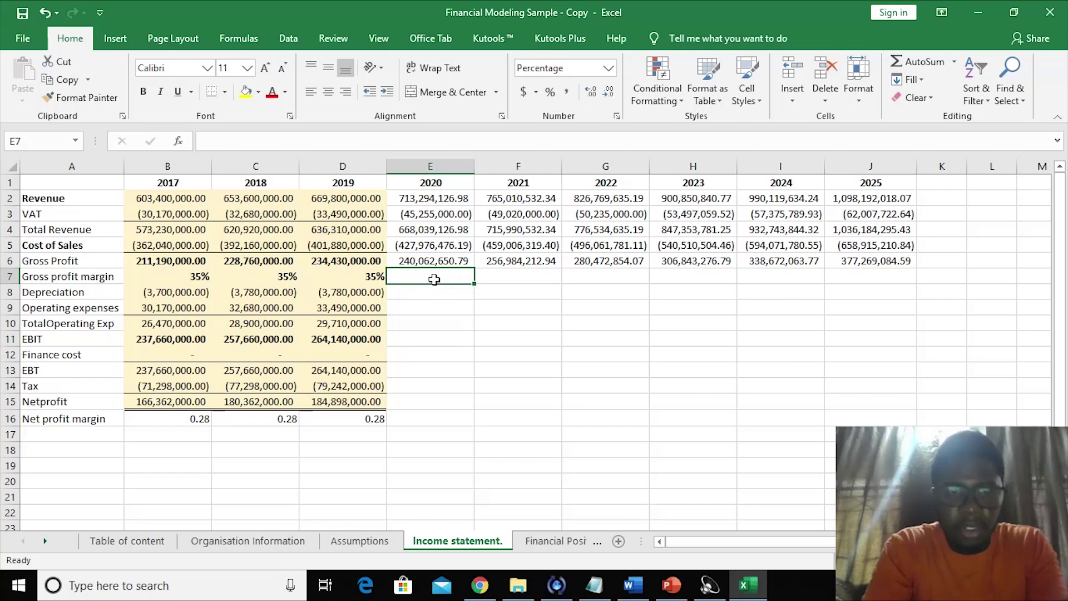
left_click_drag(254, 277, 905, 262)
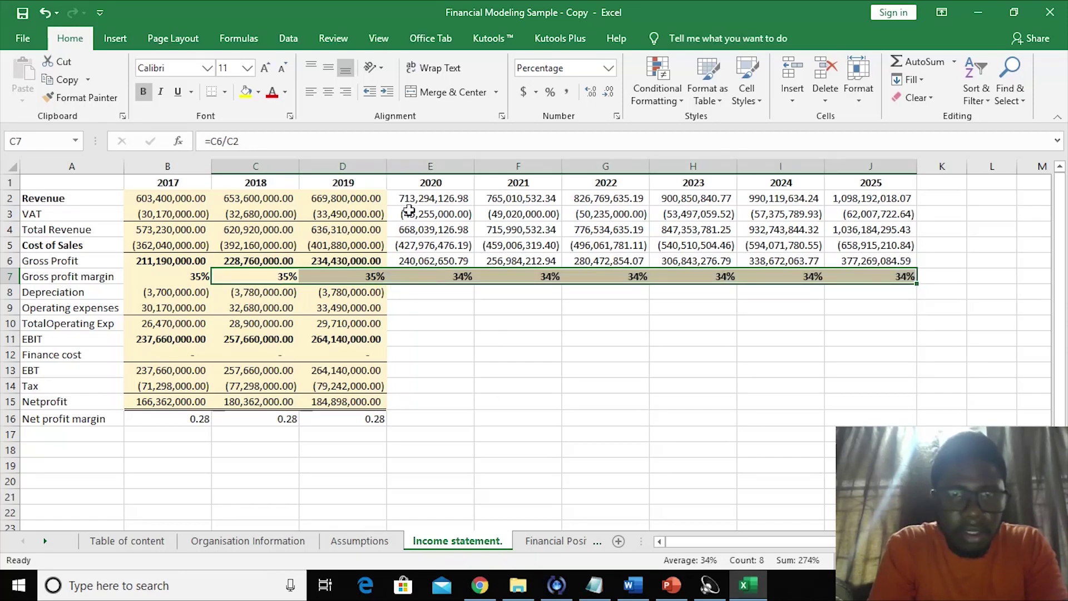
left_click(590, 91)
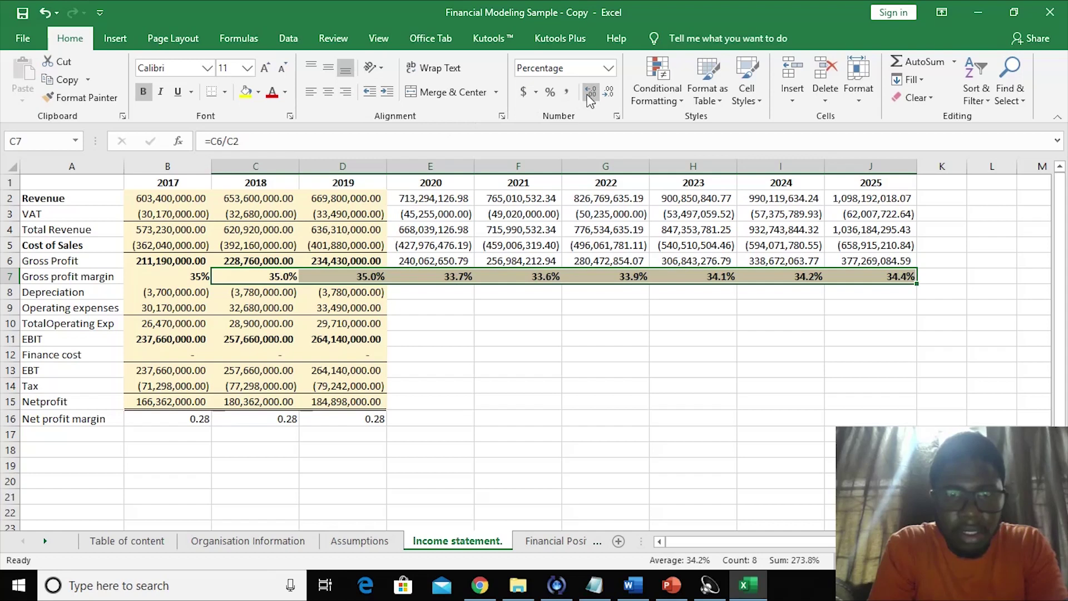
left_click(609, 93)
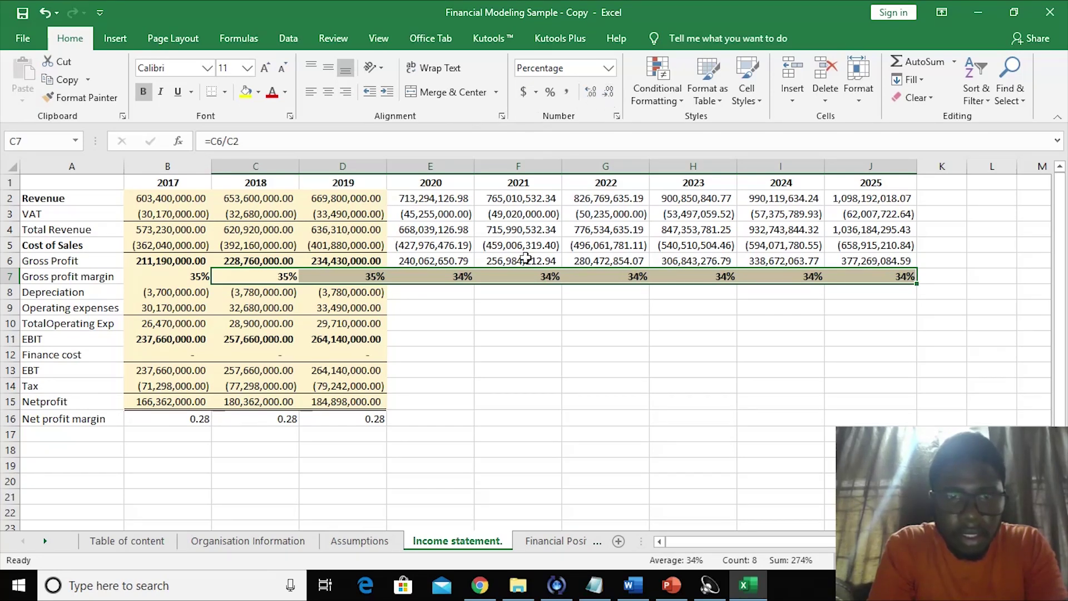
left_click(492, 349)
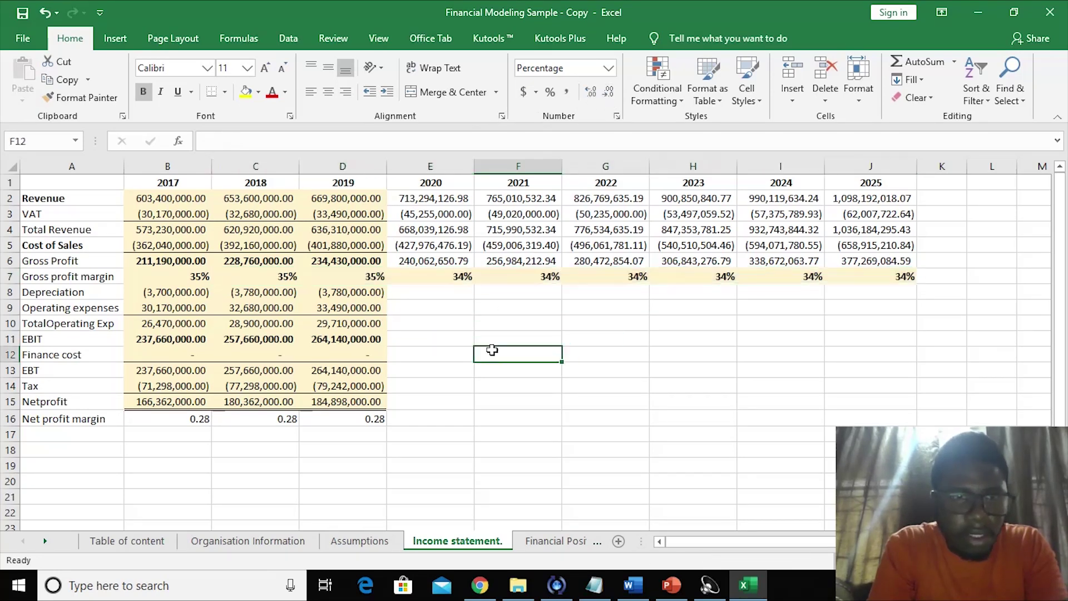
- Check the 2020 margin result and formula showing 34%
left_click(421, 269)
left_click(457, 312)
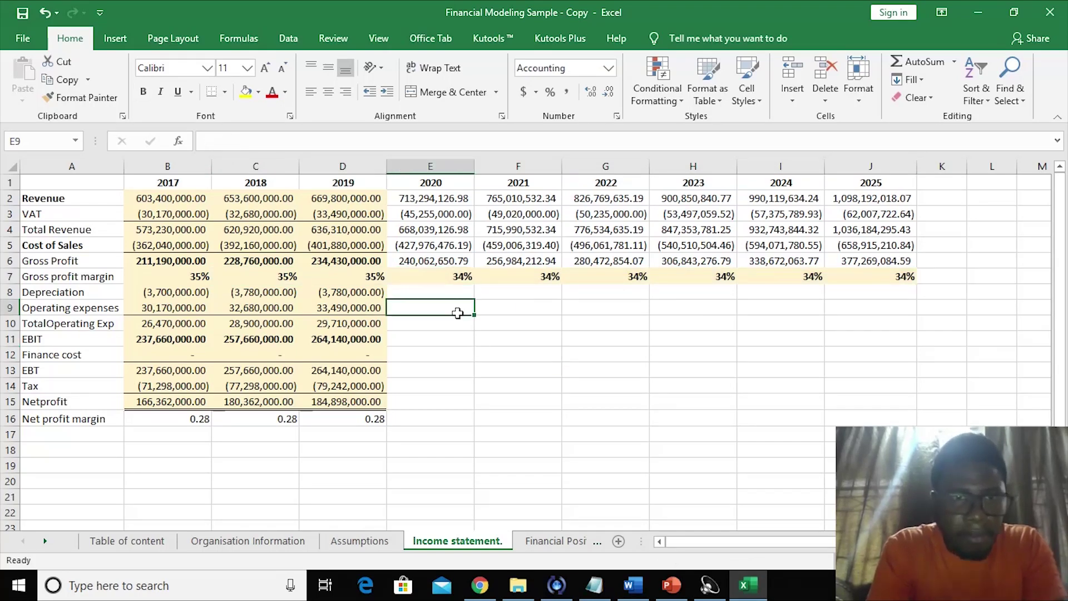
left_click(433, 274)
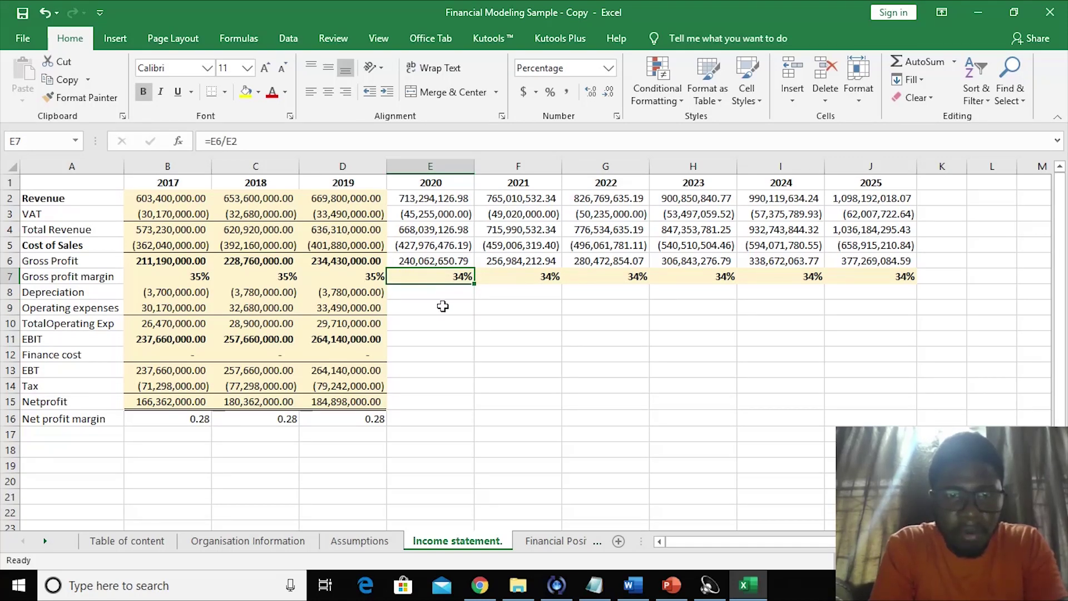
left_click(416, 304)
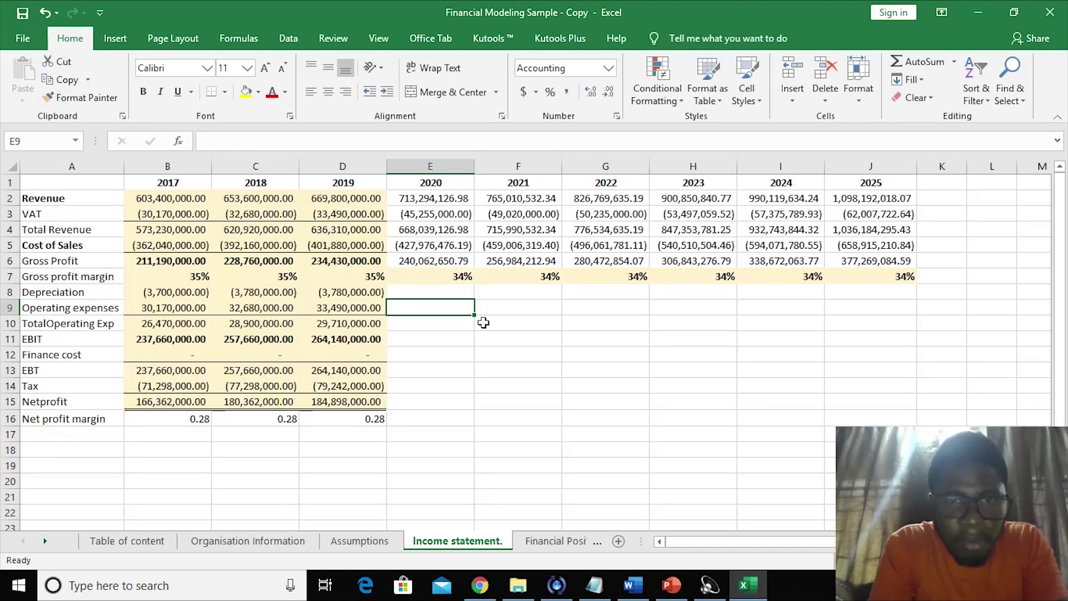
left_click(484, 340)
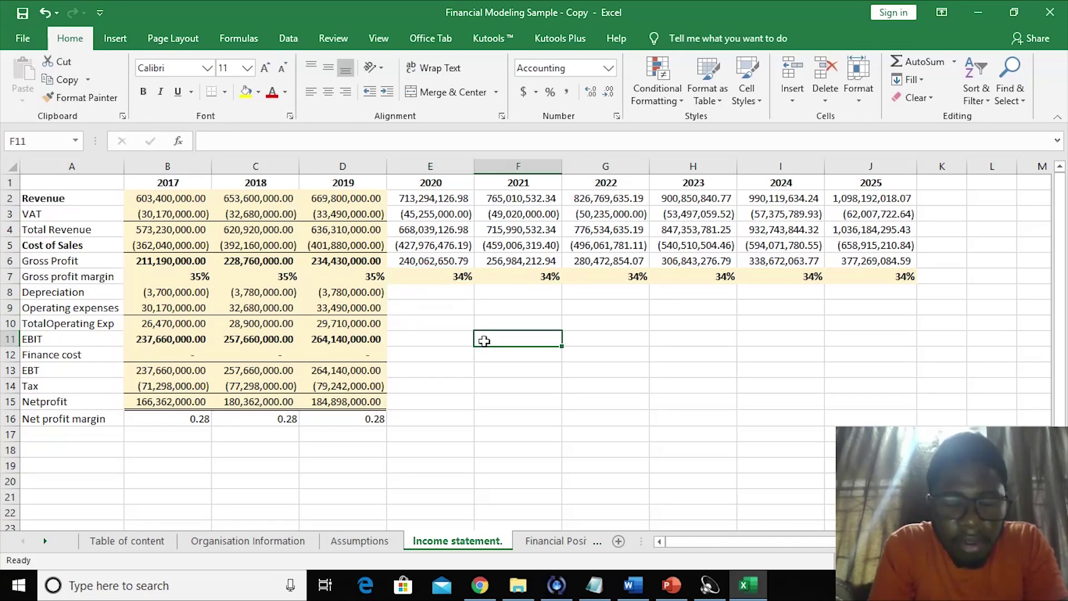
left_click(441, 301)
left_click(440, 341)
left_click(437, 352)
- Select the 2020 Depreciation cell E8 and bring up the PPE schedule sheet
left_click(419, 293)
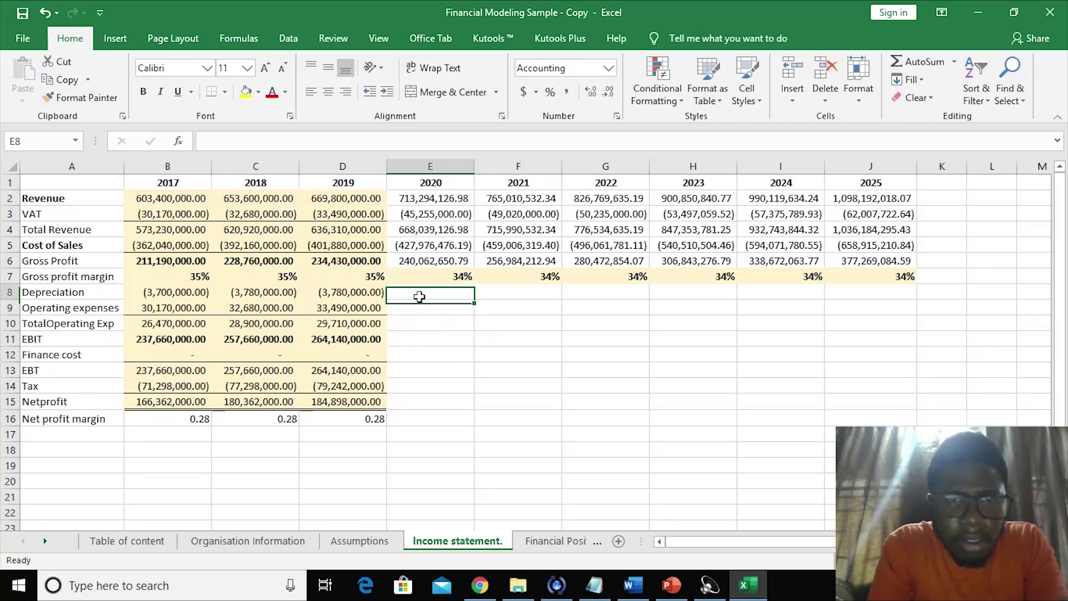
left_click(431, 326)
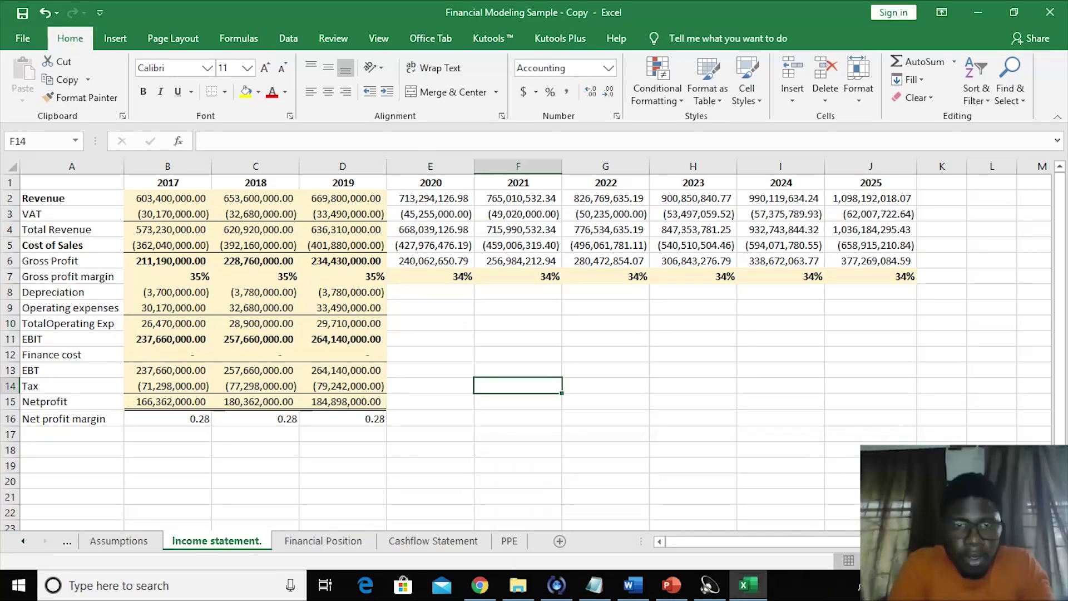
left_click(415, 298)
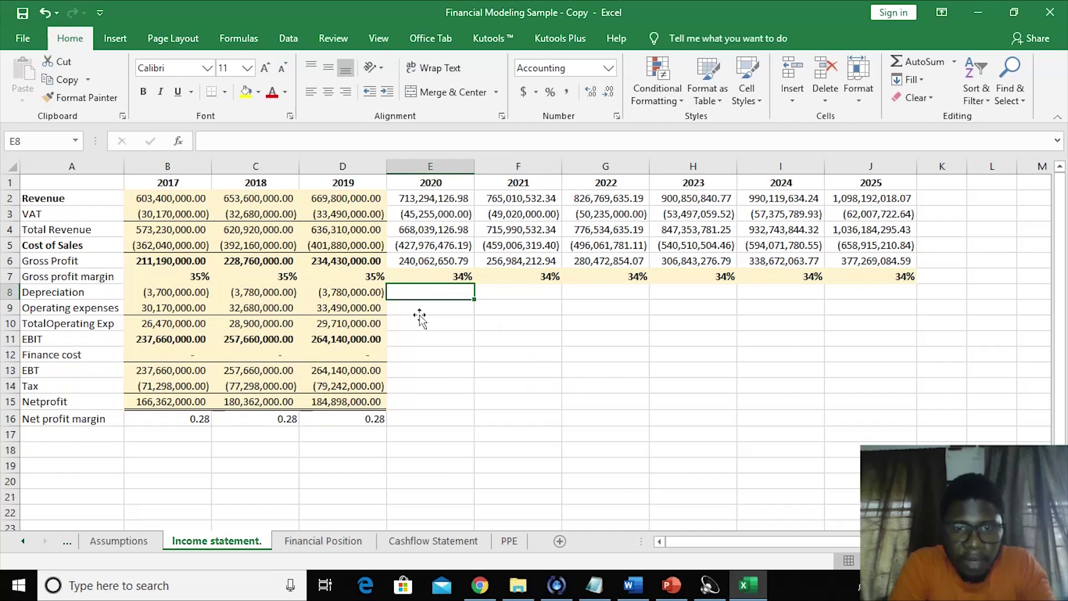
left_click(511, 541)
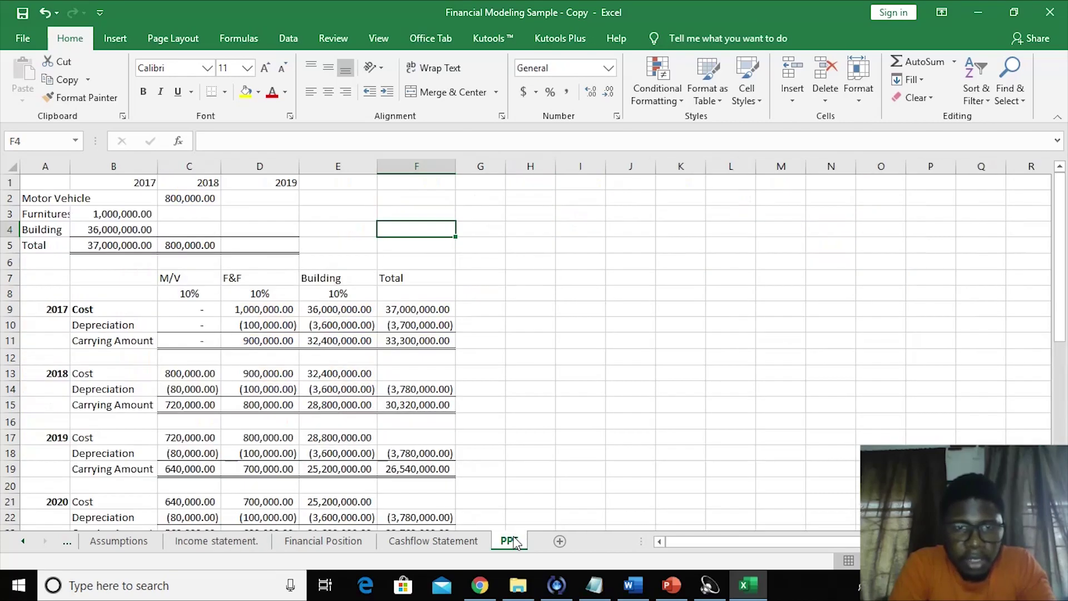
left_click(515, 410)
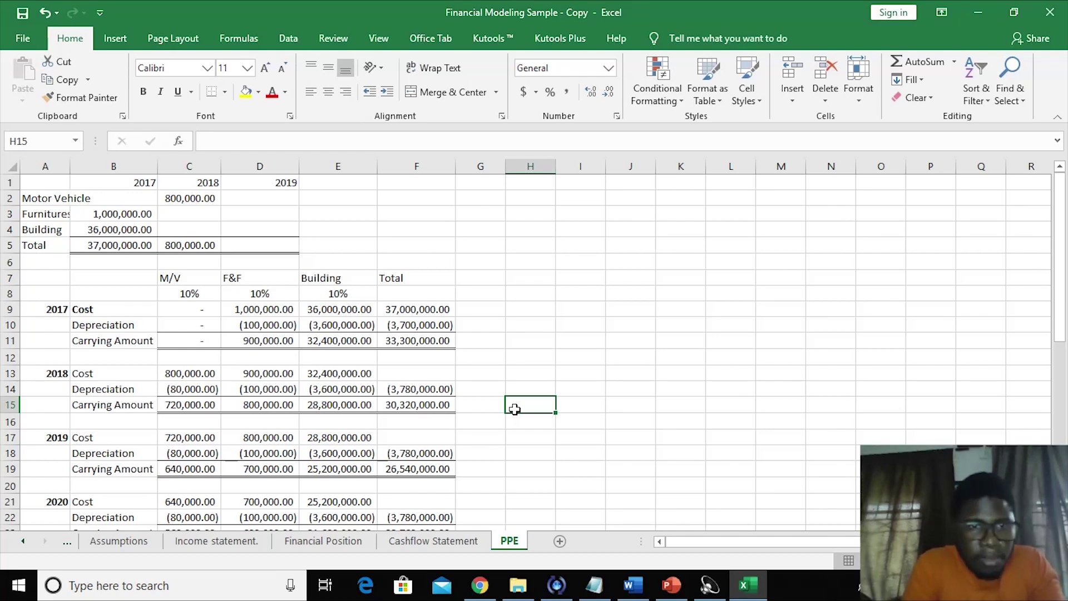
left_click(182, 294)
left_click(258, 293)
left_click(335, 292)
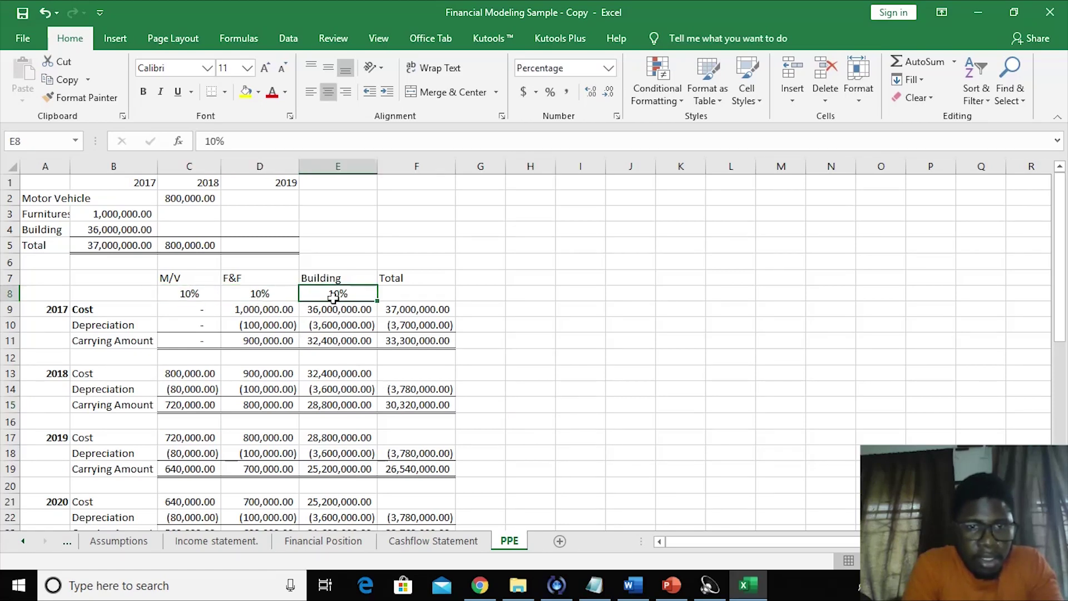
left_click(295, 372)
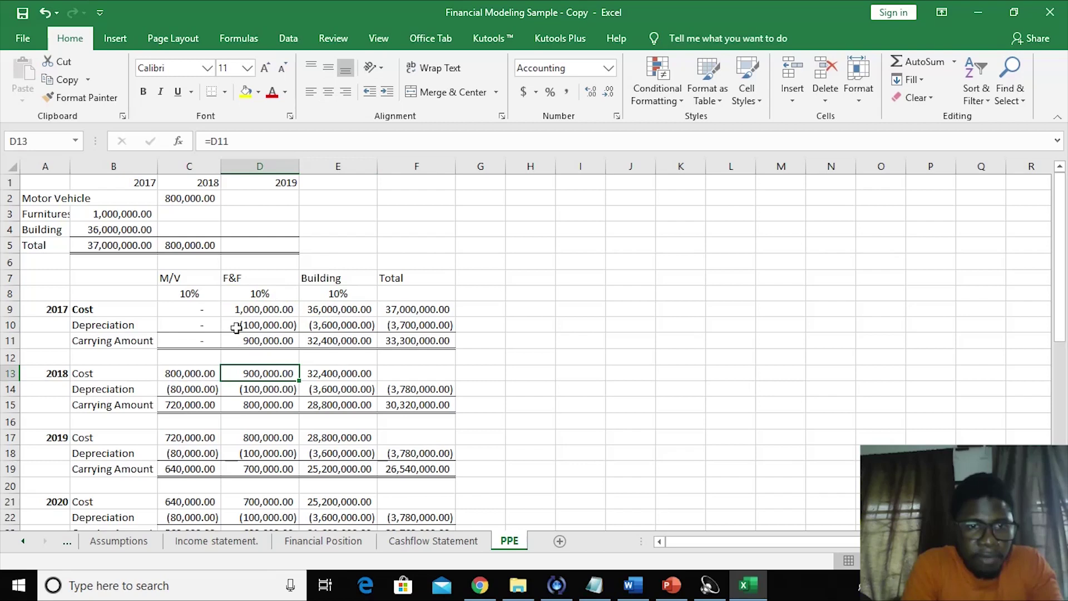
left_click(270, 328)
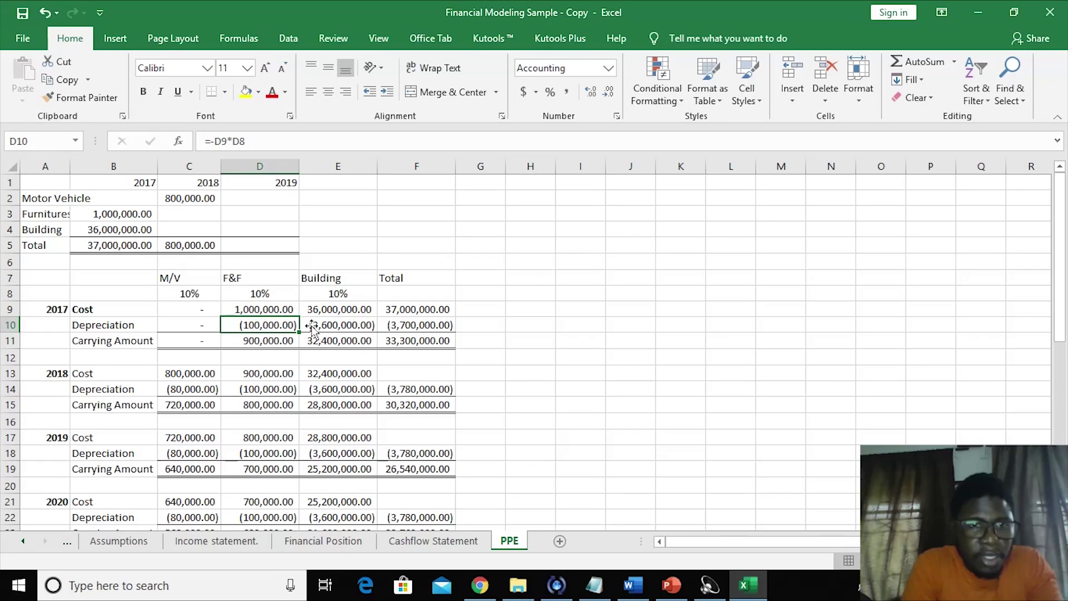
left_click(438, 332)
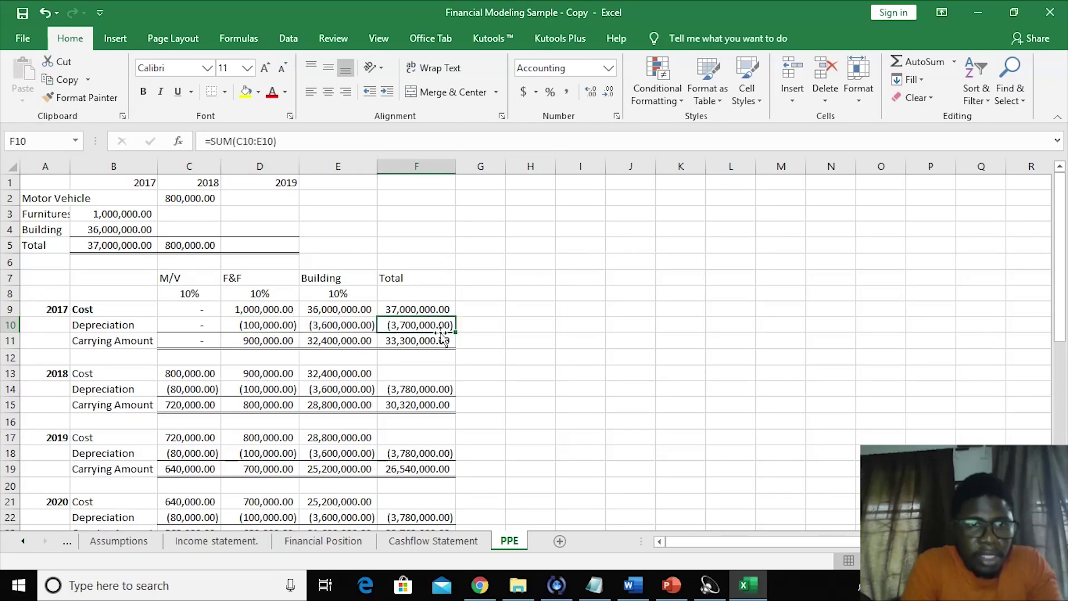
left_click_drag(185, 283, 358, 271)
left_click(79, 197)
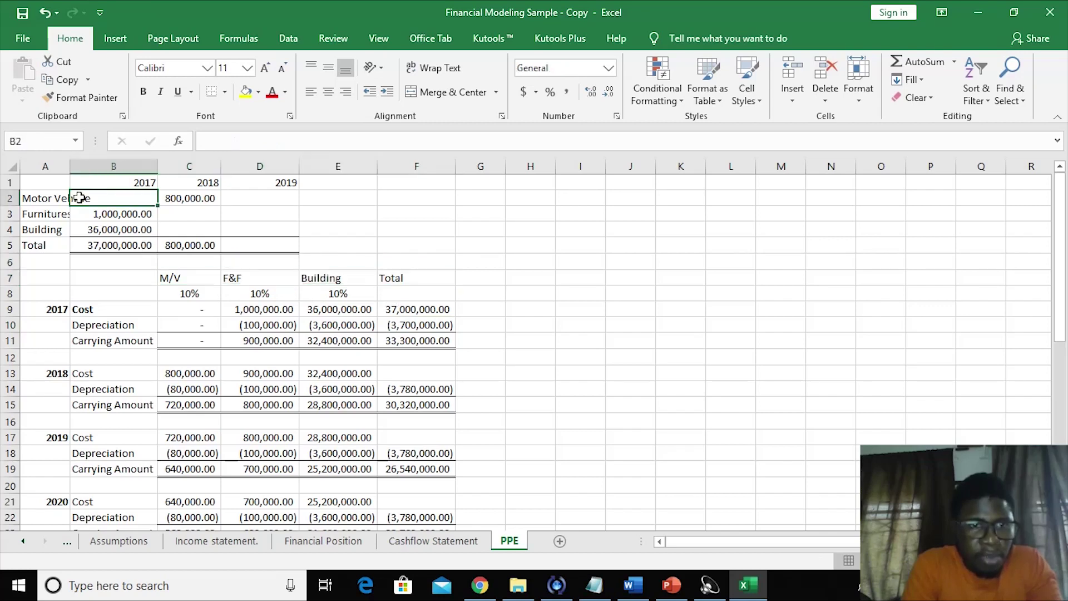
left_click(238, 277)
left_click(334, 280)
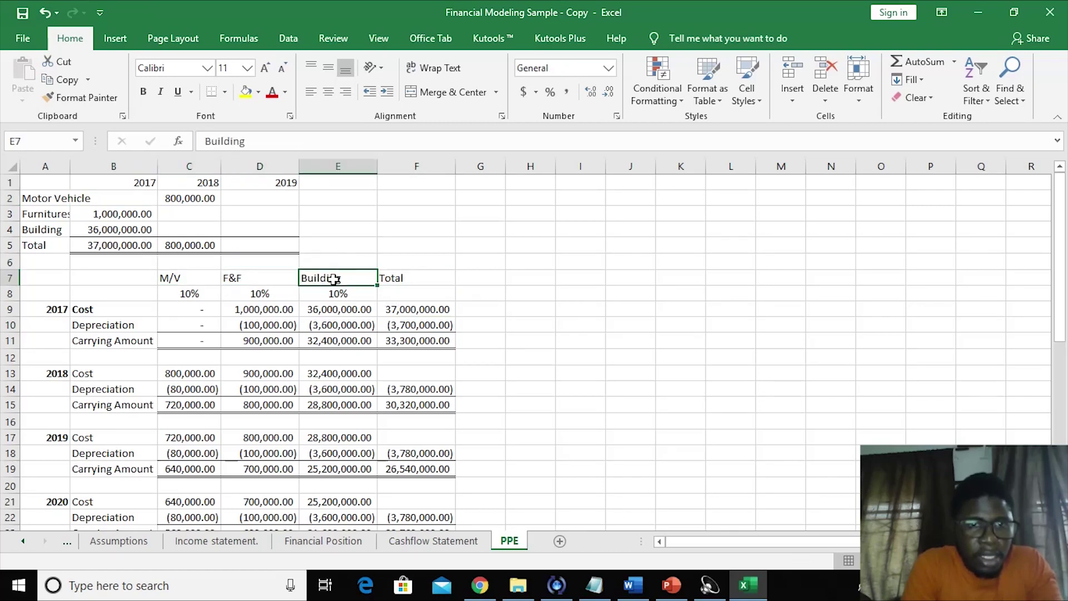
left_click_drag(262, 324, 416, 322)
left_click(414, 323)
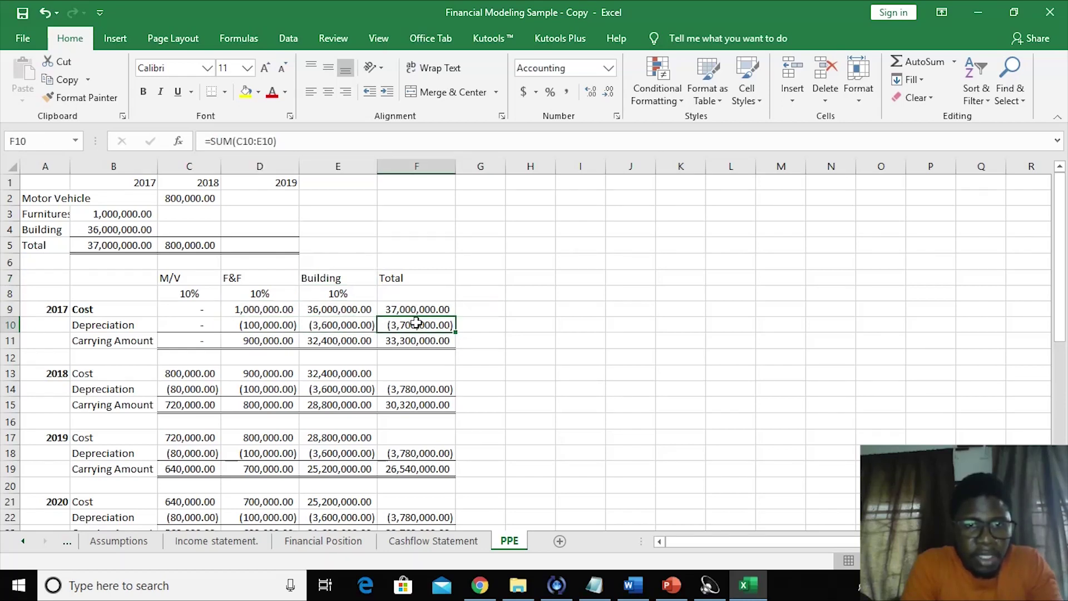
left_click(407, 391)
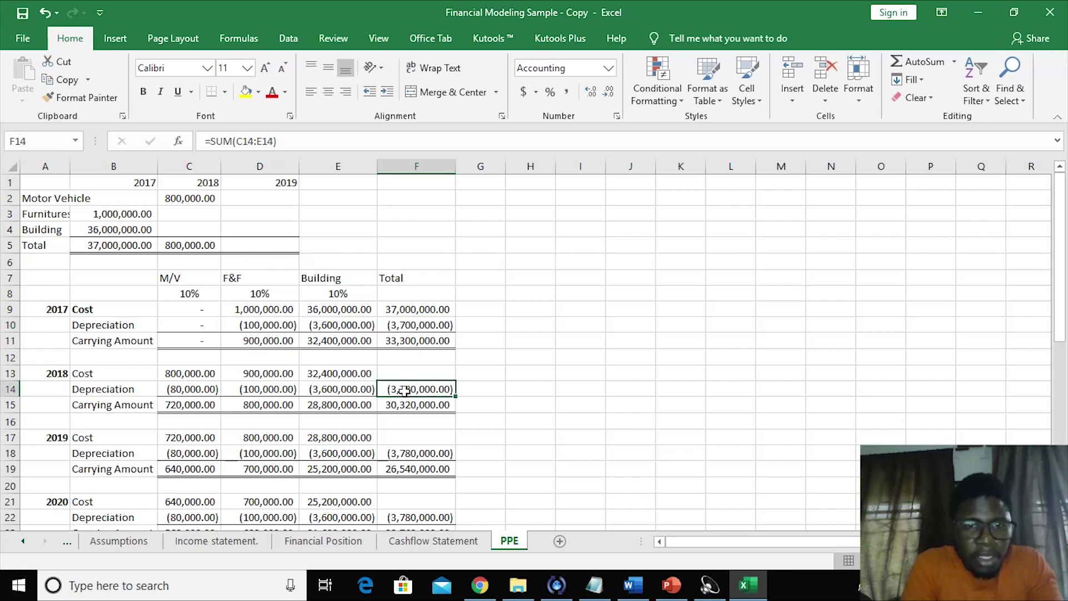
left_click(190, 194)
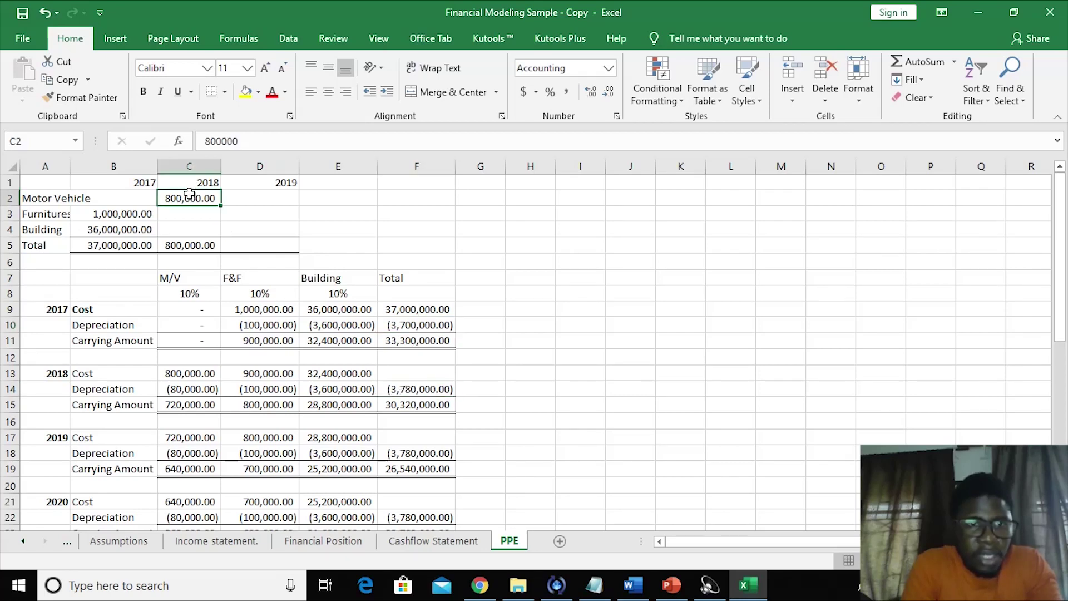
left_click(416, 389)
left_click(501, 399)
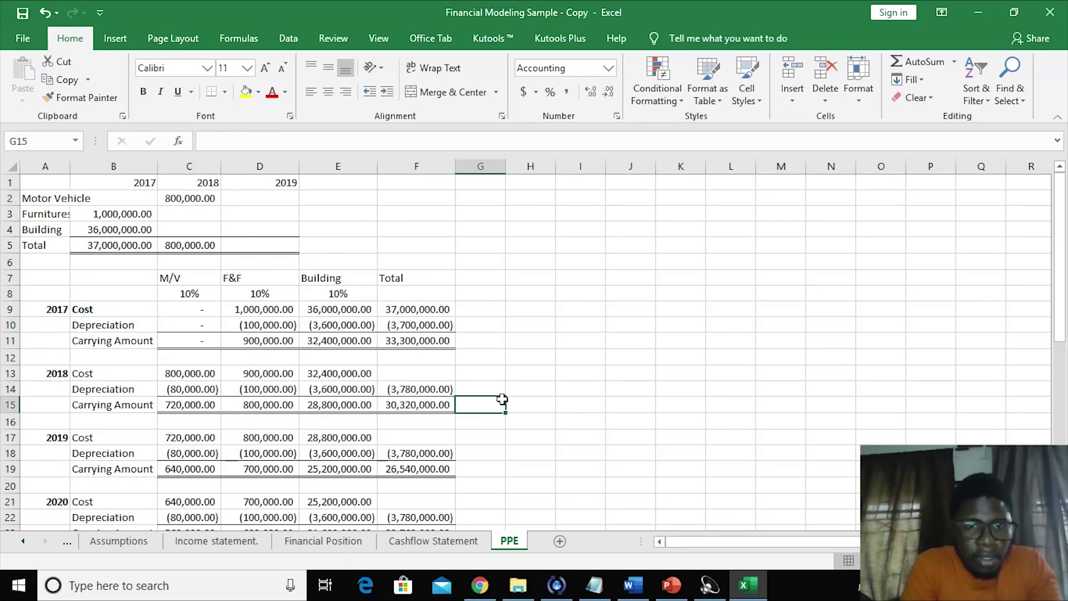
left_click(418, 384)
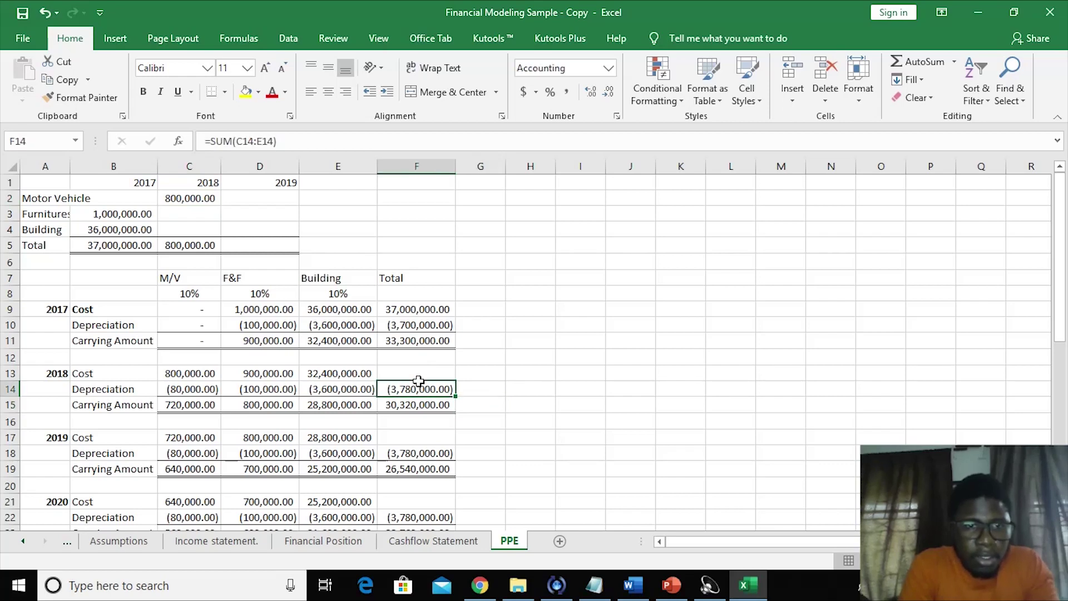
left_click(326, 390)
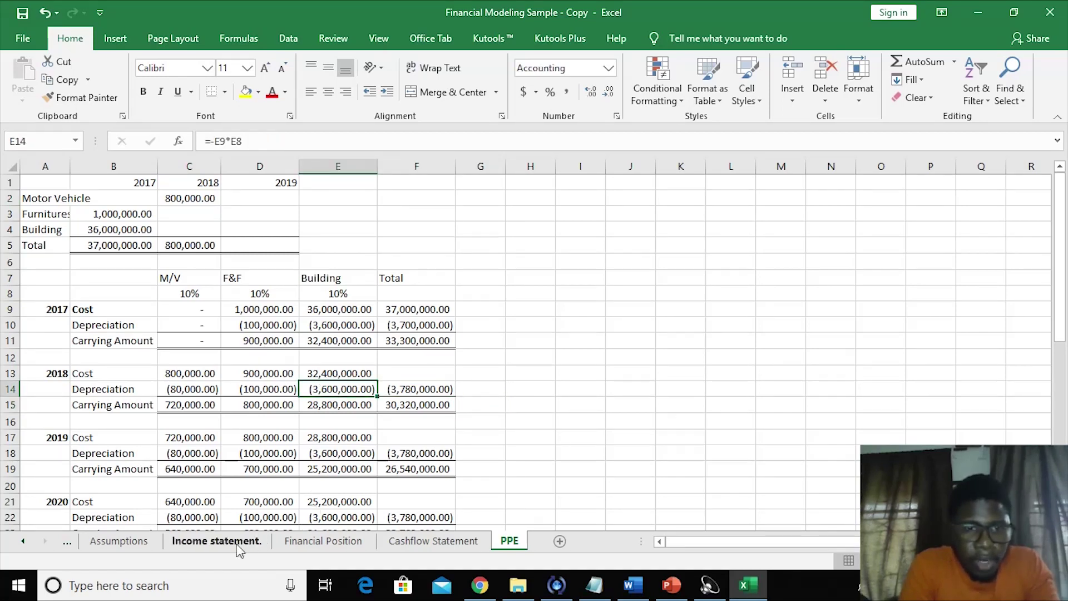
left_click(245, 542)
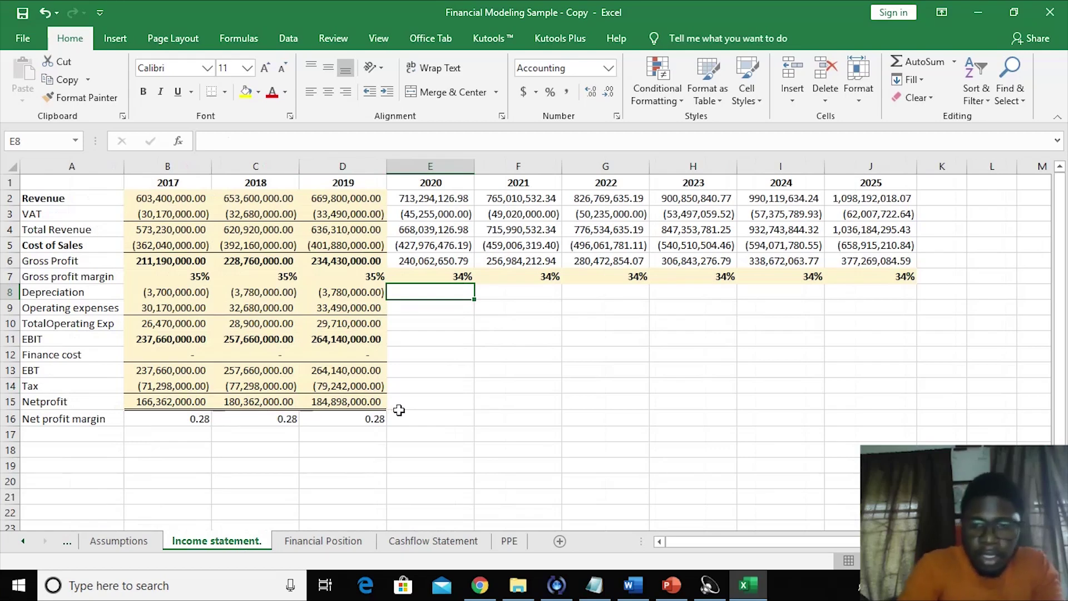
- Link the 2020 Depreciation cell to a PPE total depreciation cell, removing the extra minus sign
type("=-")
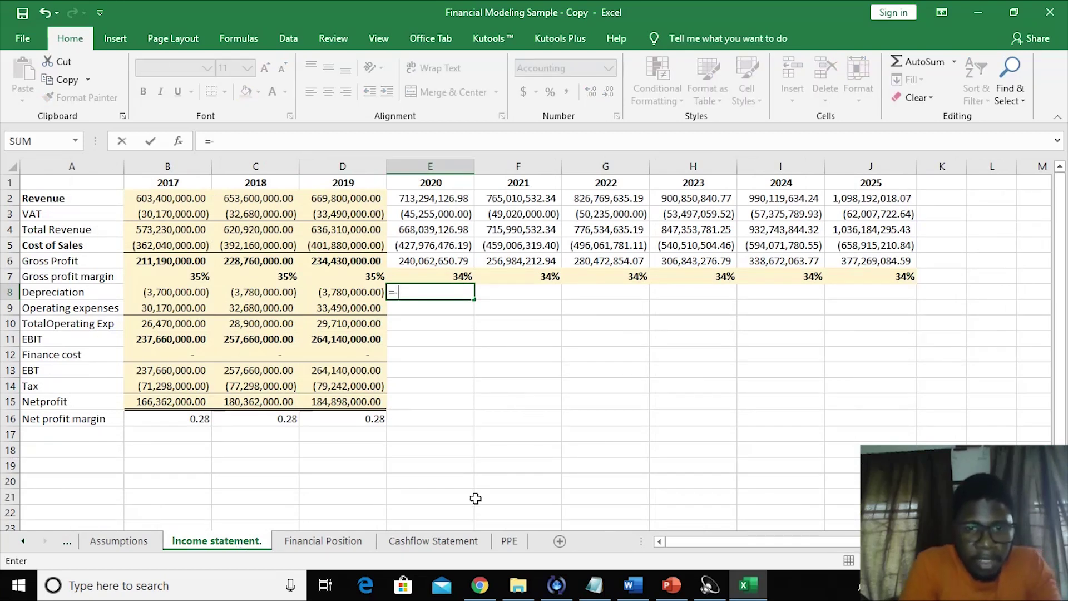
left_click(509, 540)
left_click(396, 327)
key("Return")
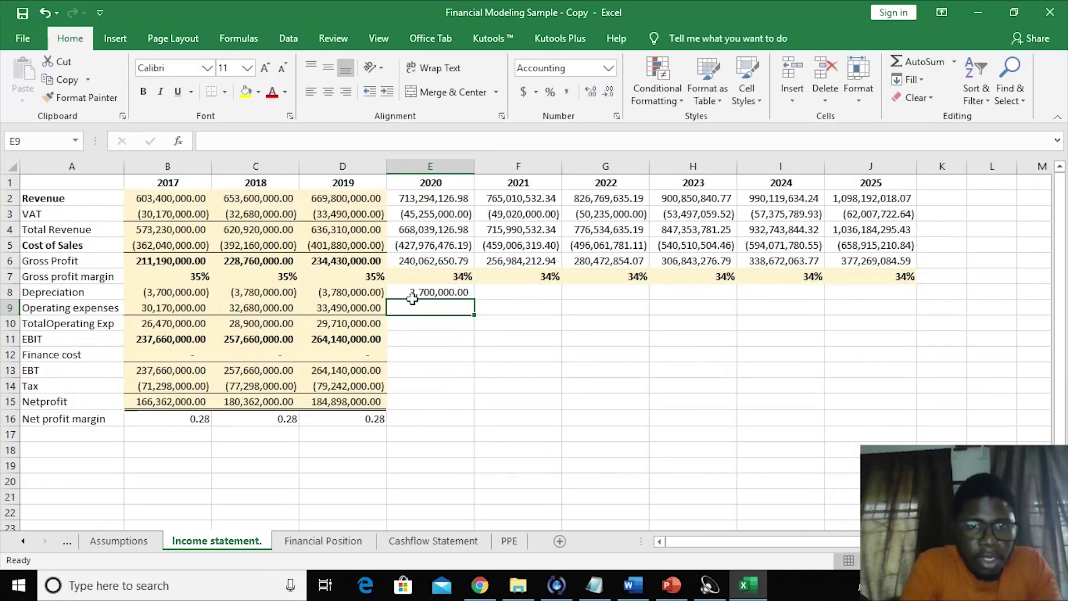
key("Up")
left_click(215, 142)
key("BackSpace")
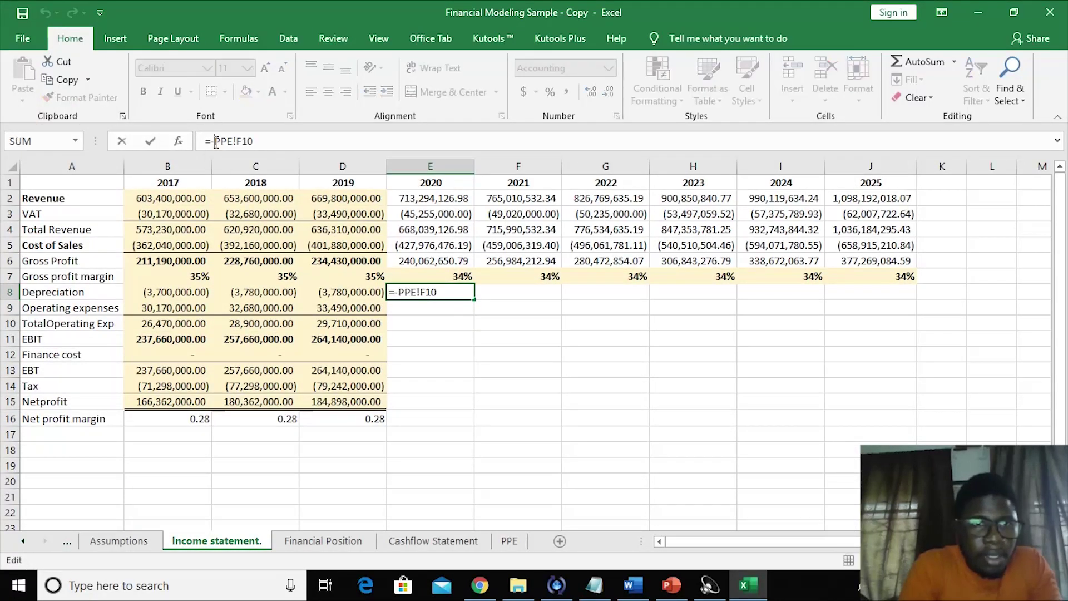
key("Return")
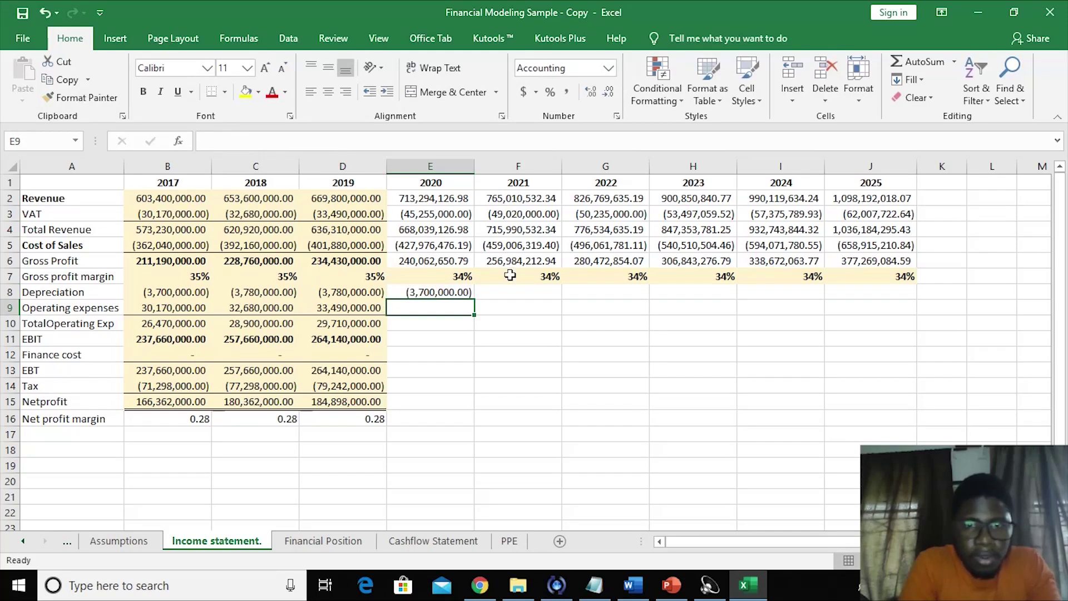
- Link the 2021 Depreciation cell to the PPE schedule's 2021 total depreciation
left_click(507, 290)
type("=")
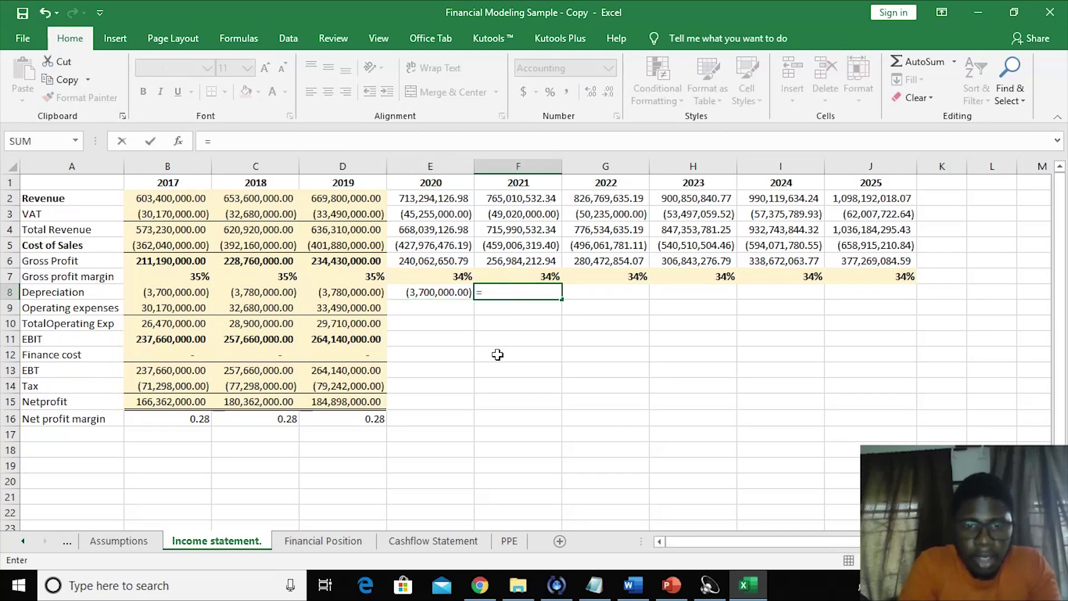
left_click(509, 541)
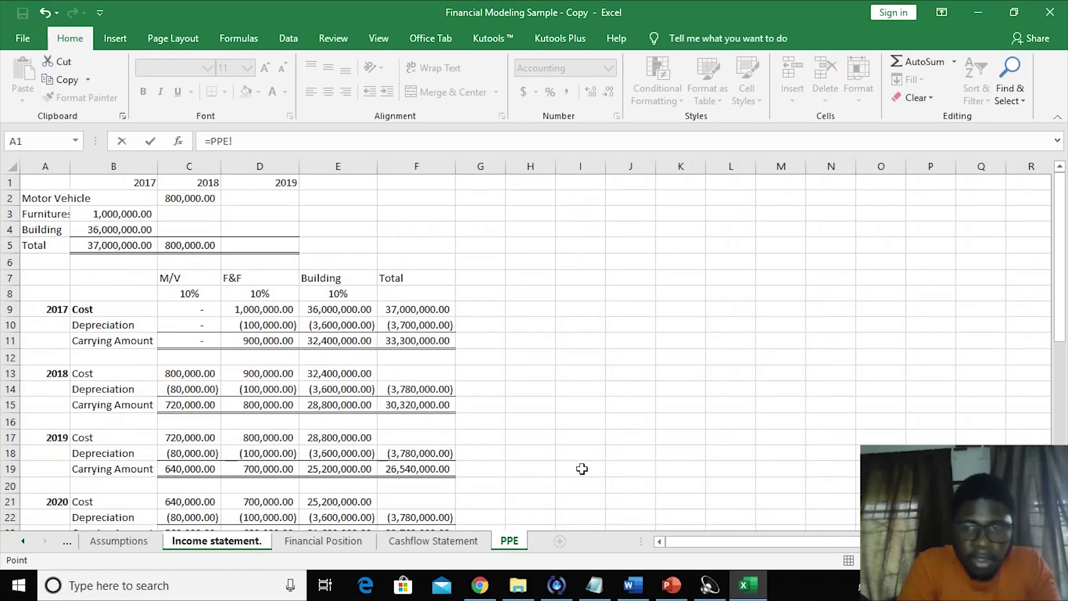
left_click_drag(1064, 326, 1063, 375)
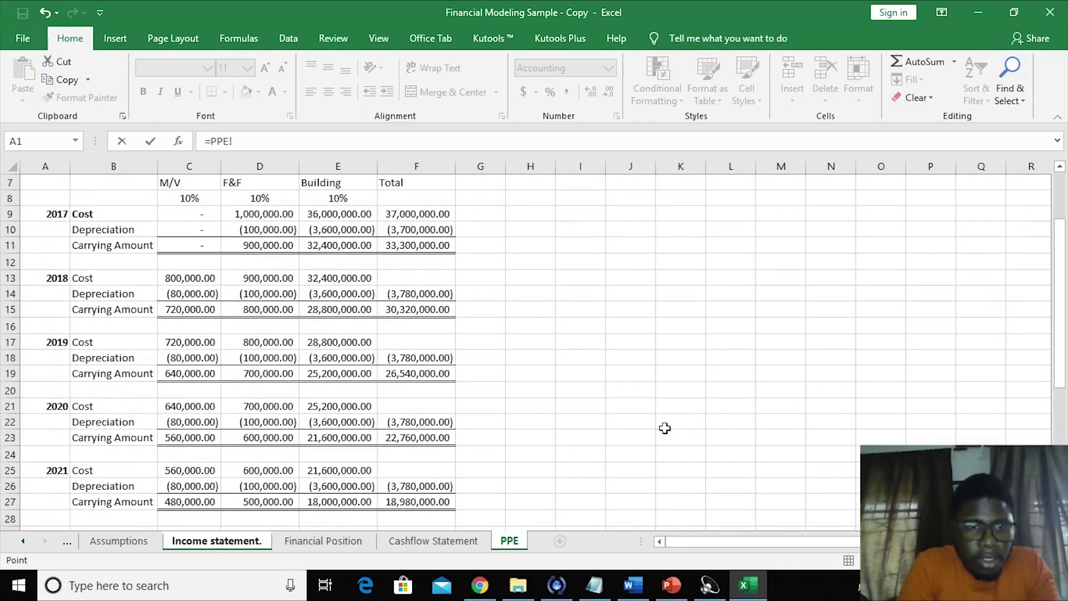
left_click(442, 478)
key("Return")
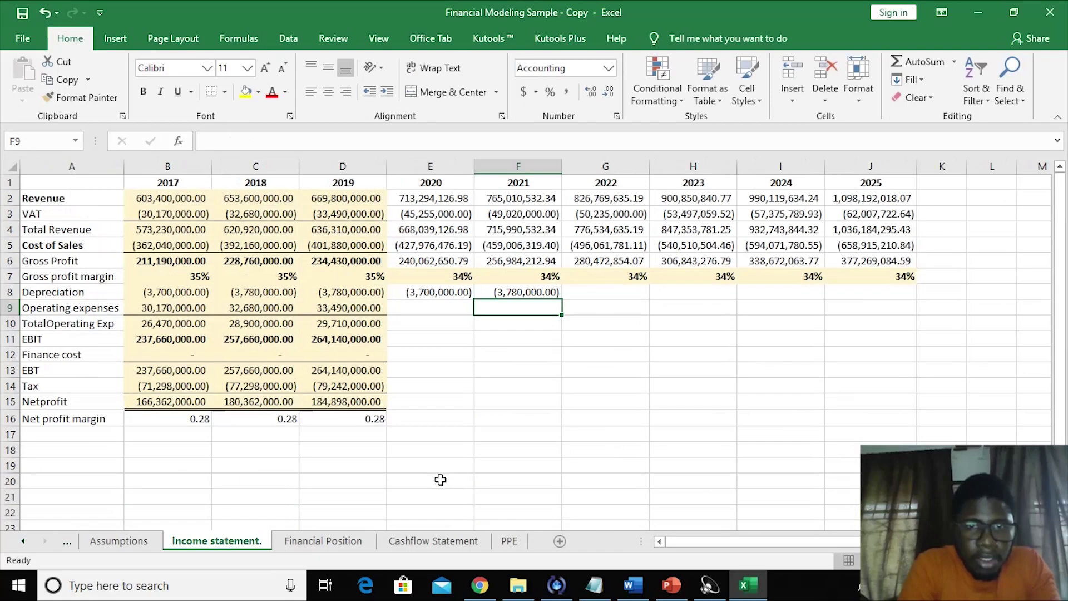
- Relink the 2020 Depreciation cell to the PPE schedule's 2020 total depreciation
left_click(427, 296)
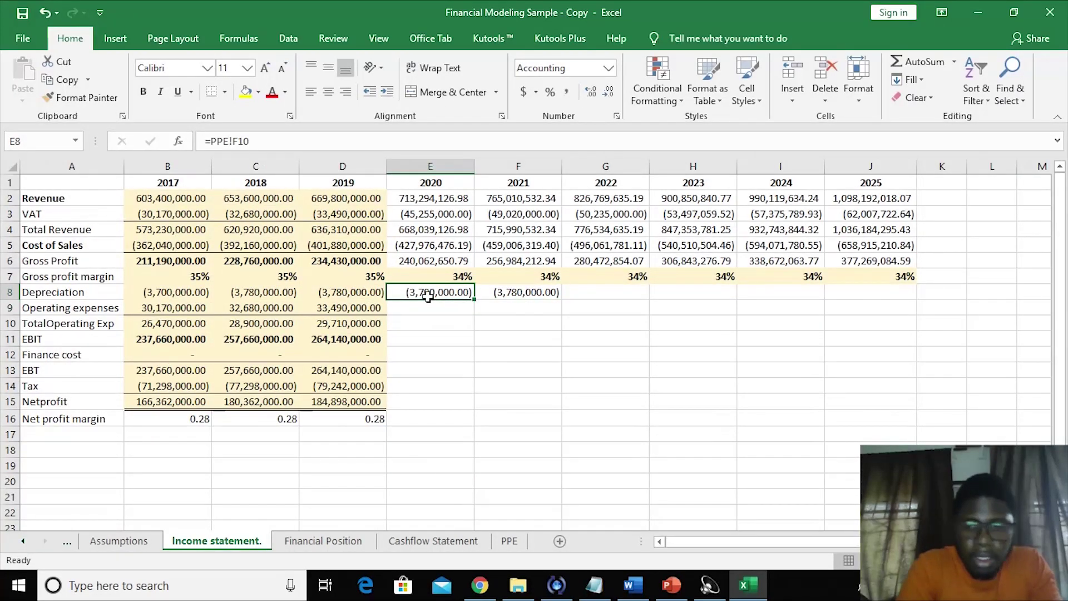
type("=")
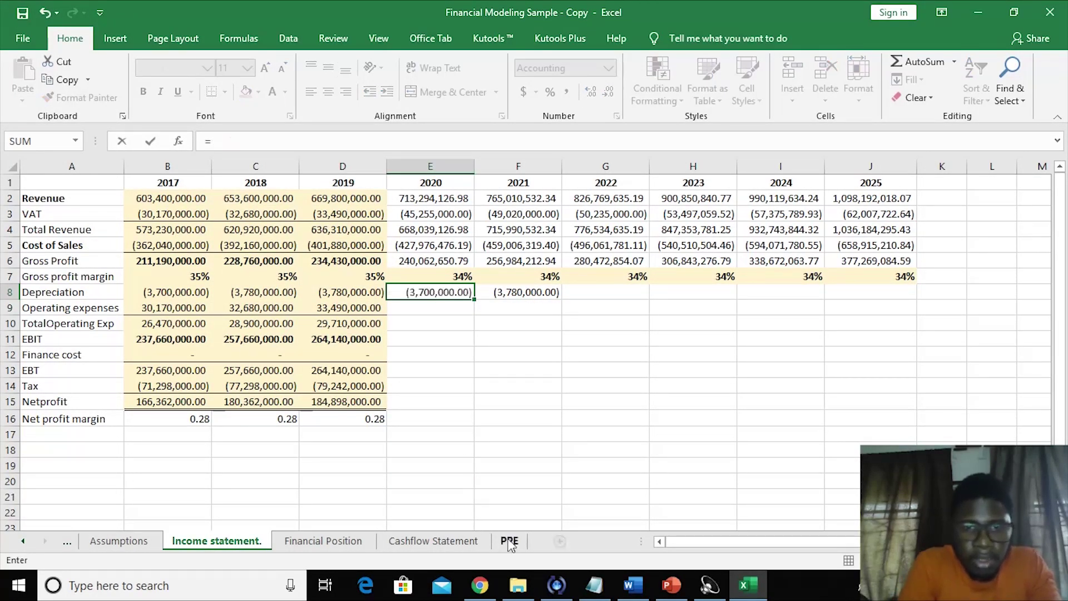
left_click(509, 541)
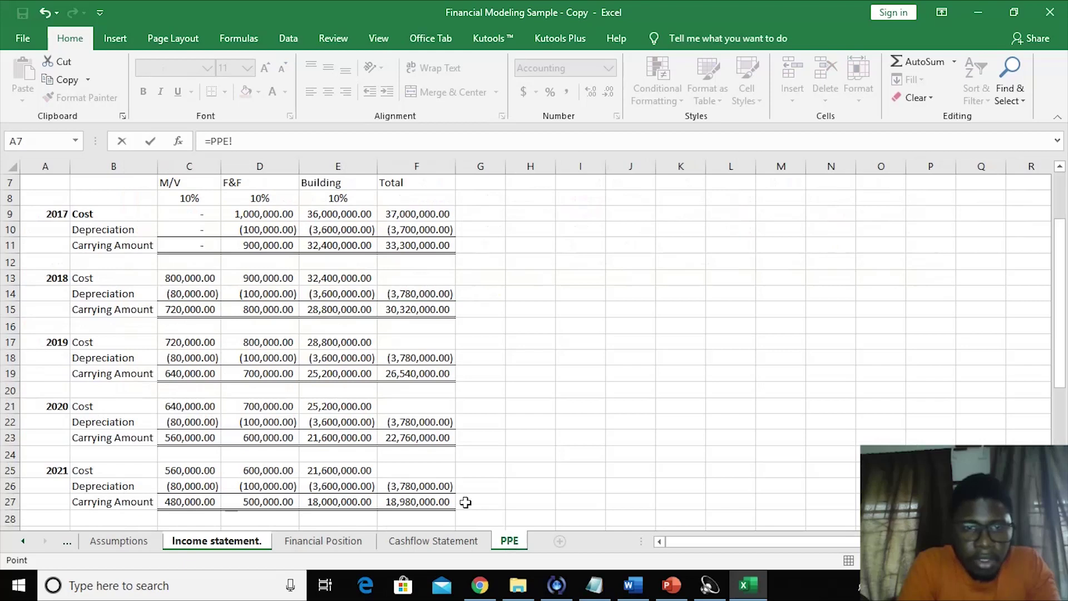
left_click(416, 421)
key("Return")
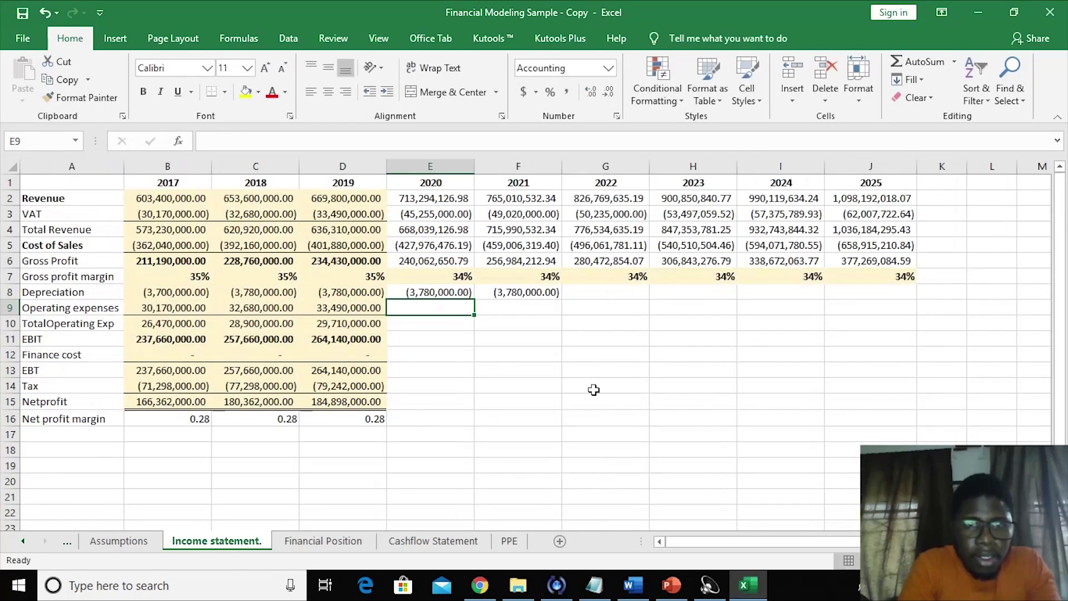
- Link the 2022 Depreciation cell to the PPE schedule's 2022 total depreciation, (3,780,000.00)
left_click(608, 293)
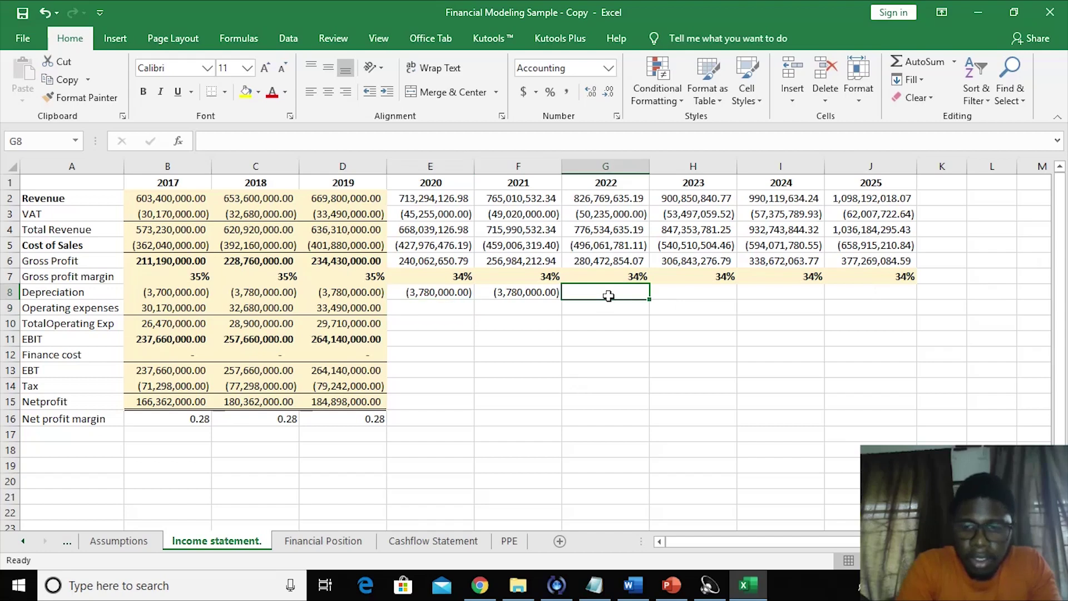
type("=")
left_click(509, 541)
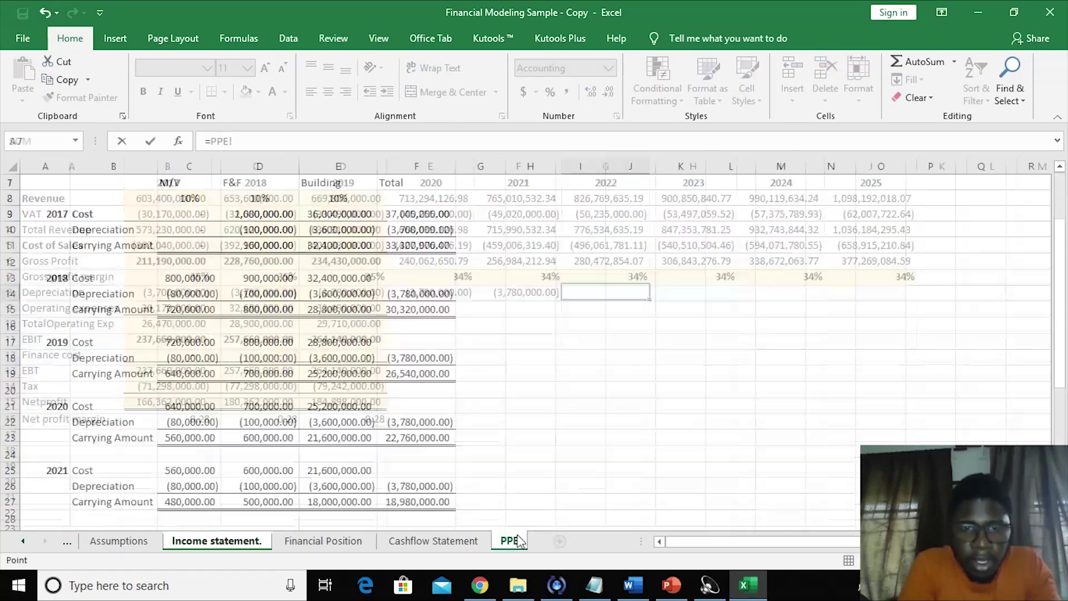
left_click_drag(1065, 287, 1065, 356)
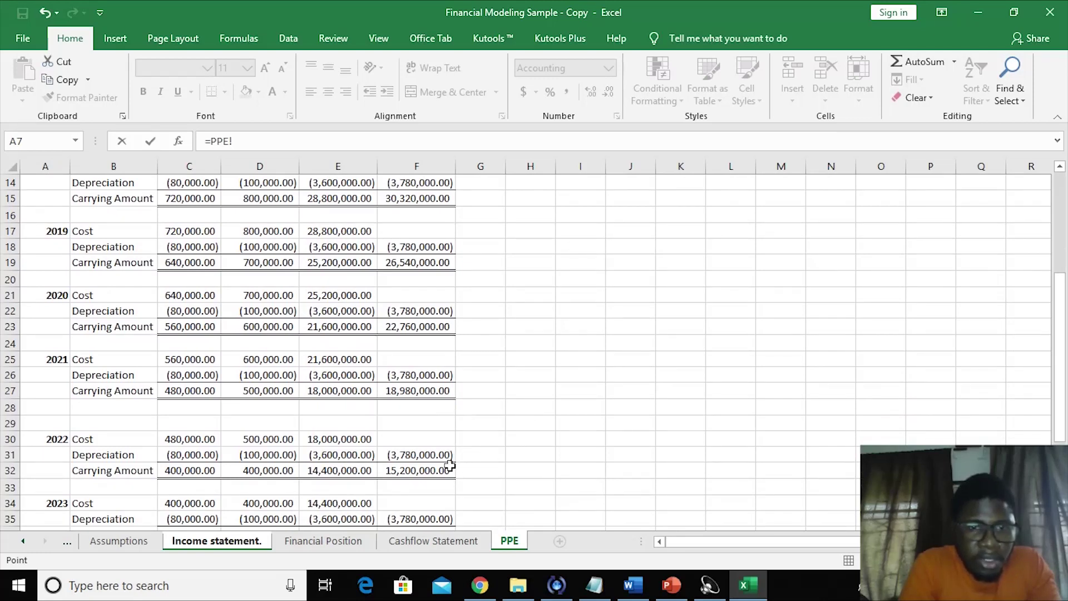
left_click(427, 458)
key("Return")
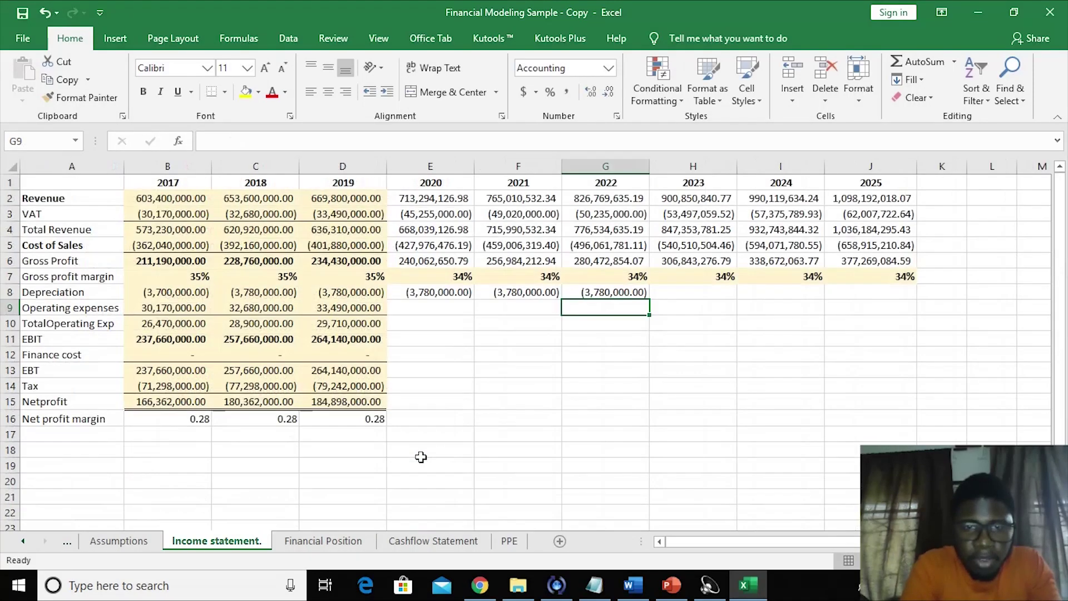
left_click(697, 292)
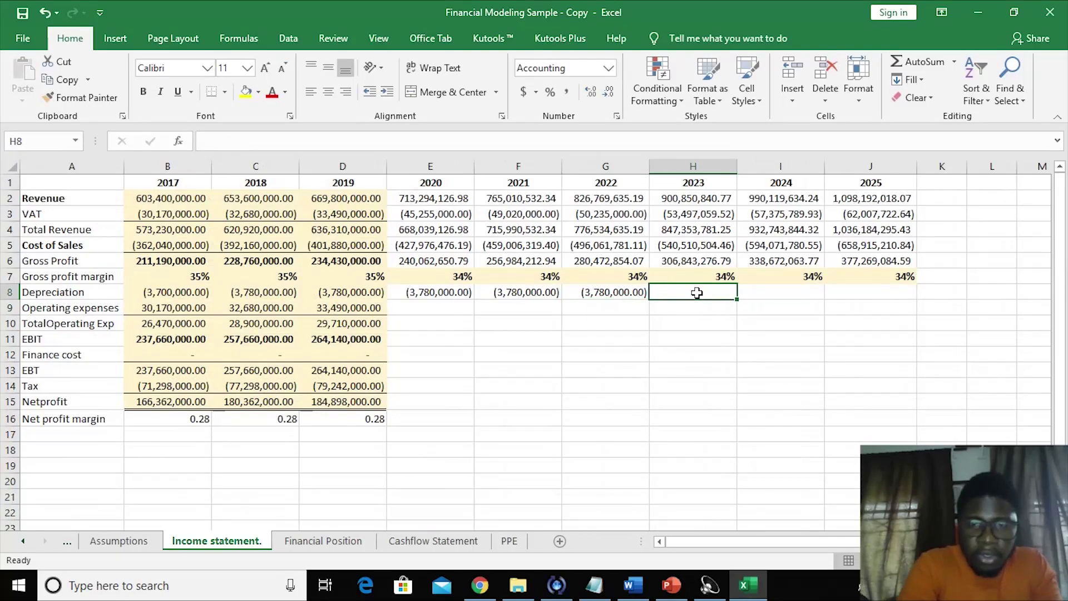
type("=")
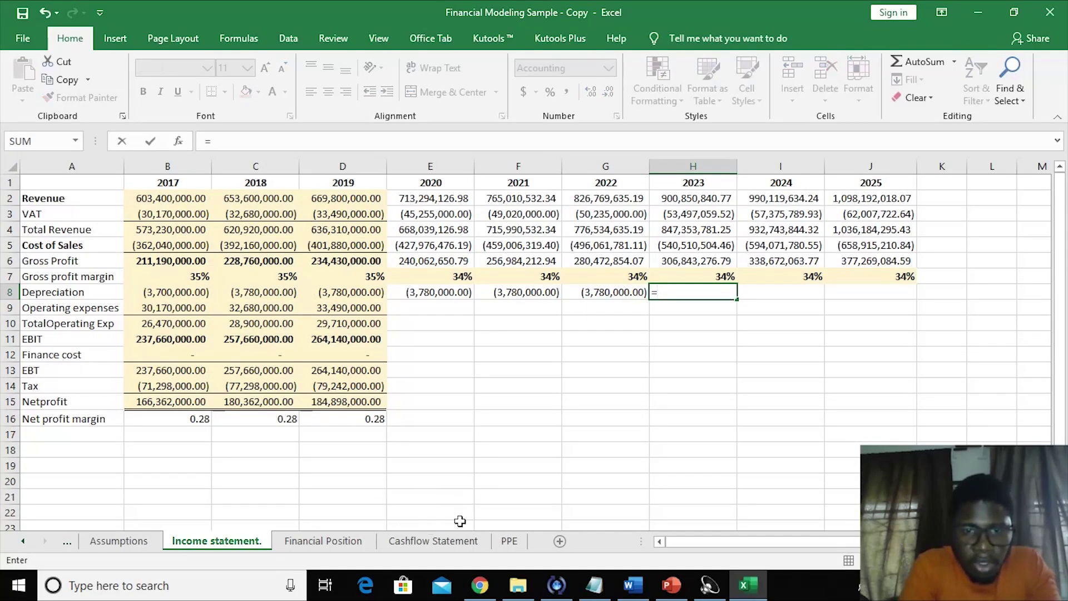
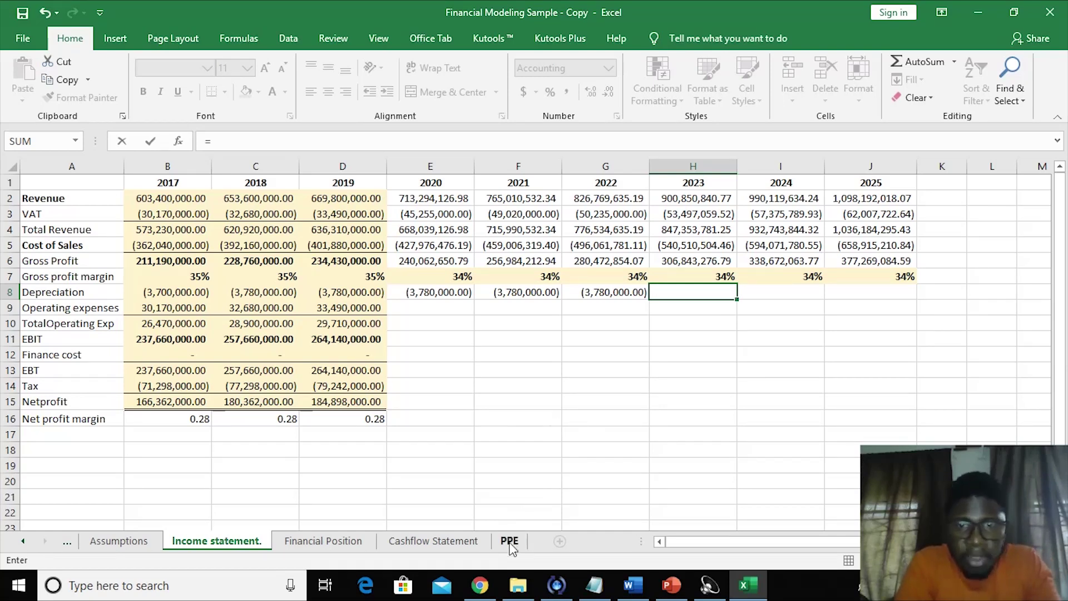
- Link the 2023 and 2024 depreciation cells to PPE total depreciation in F35 and F39
left_click(510, 543)
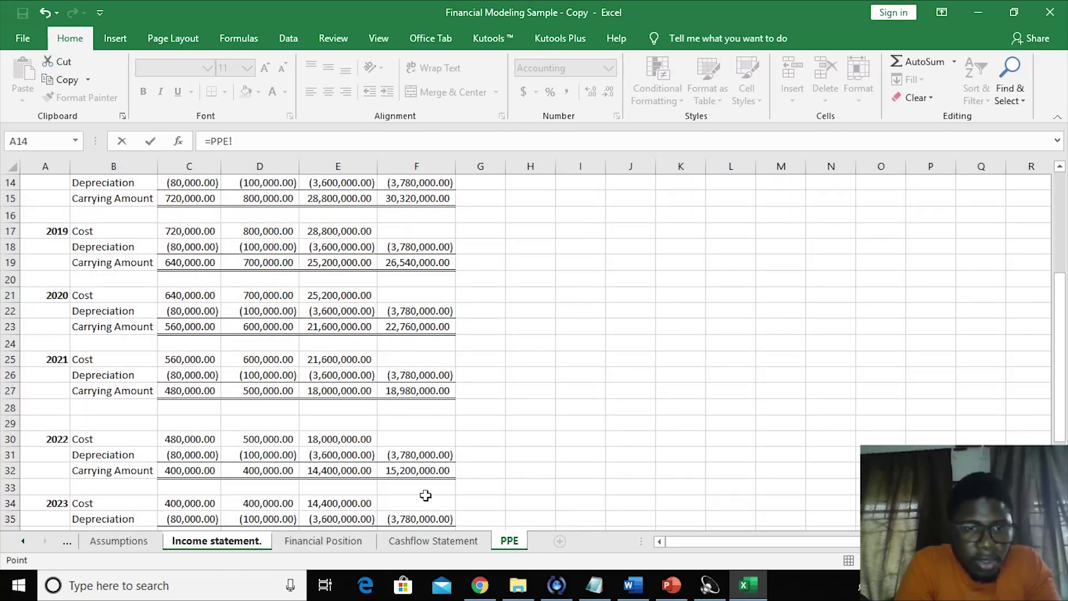
left_click(415, 518)
key("Return")
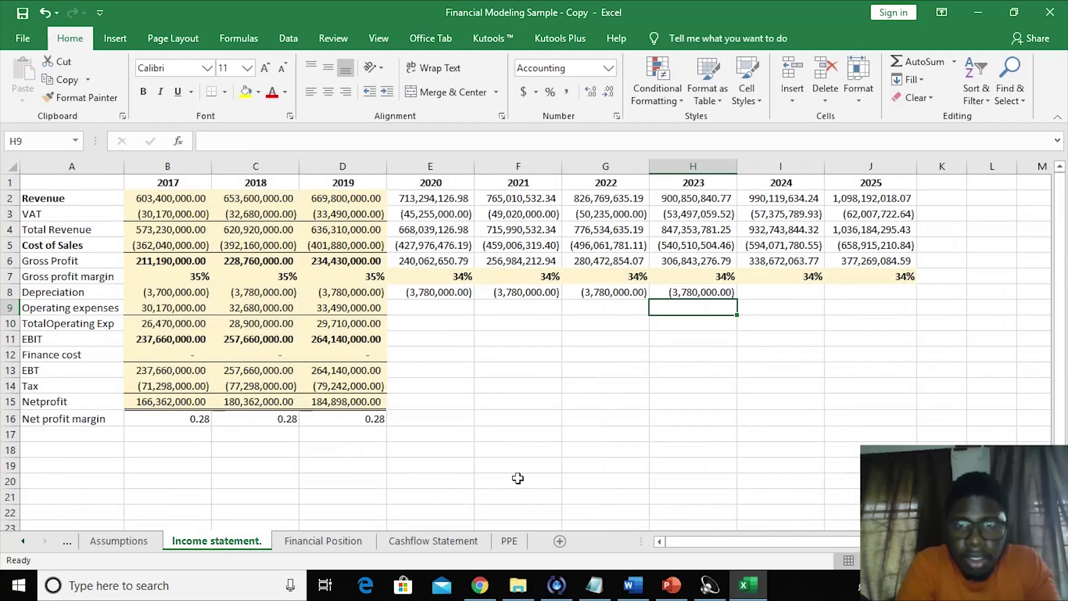
left_click(785, 290)
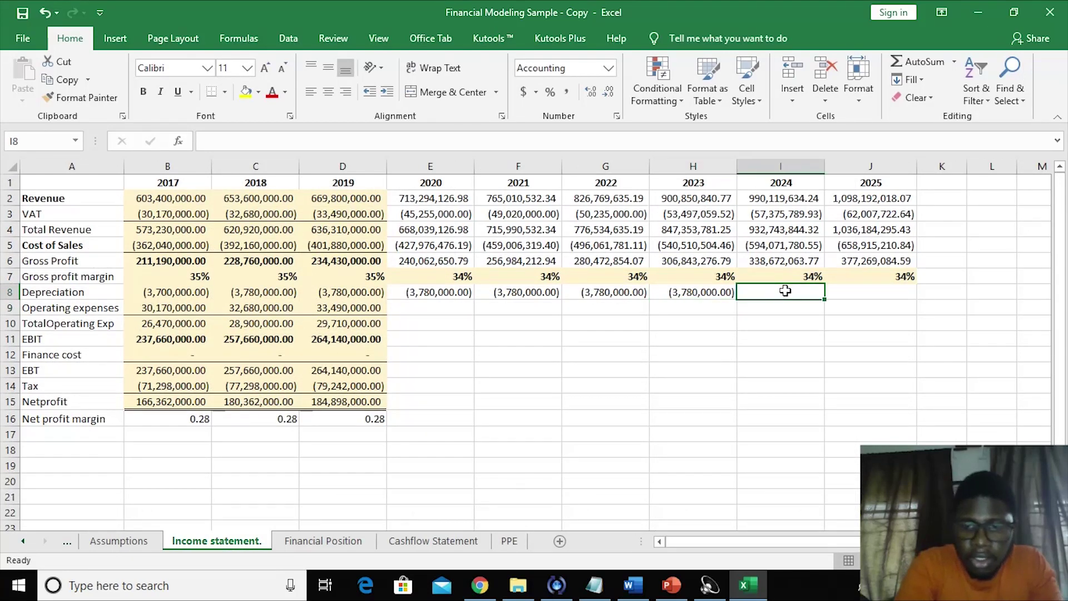
type("=")
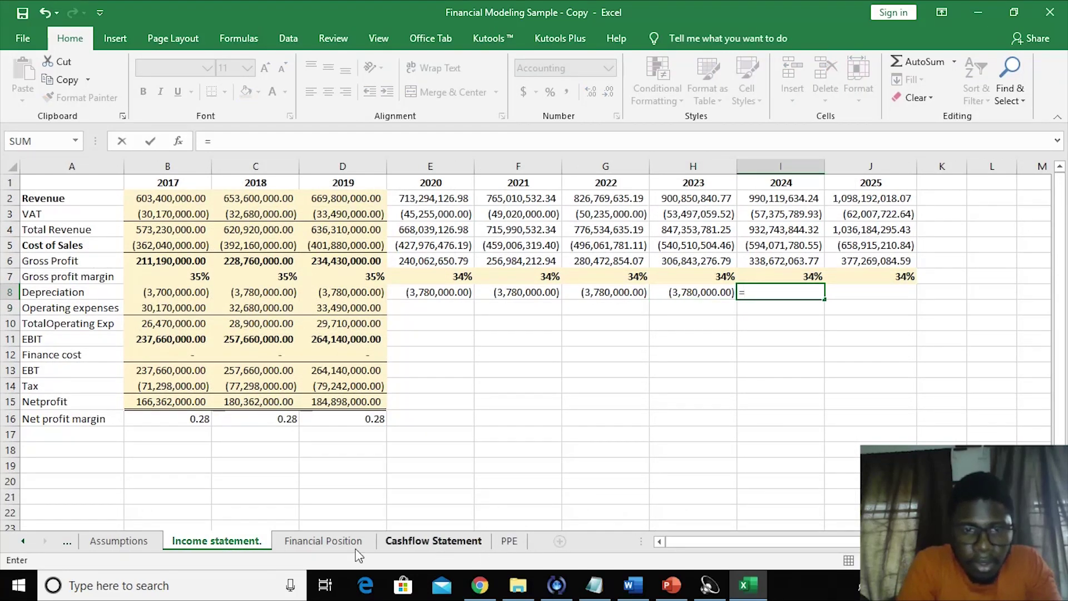
left_click(509, 541)
left_click_drag(1066, 309, 1066, 361)
left_click(406, 486)
key("Return")
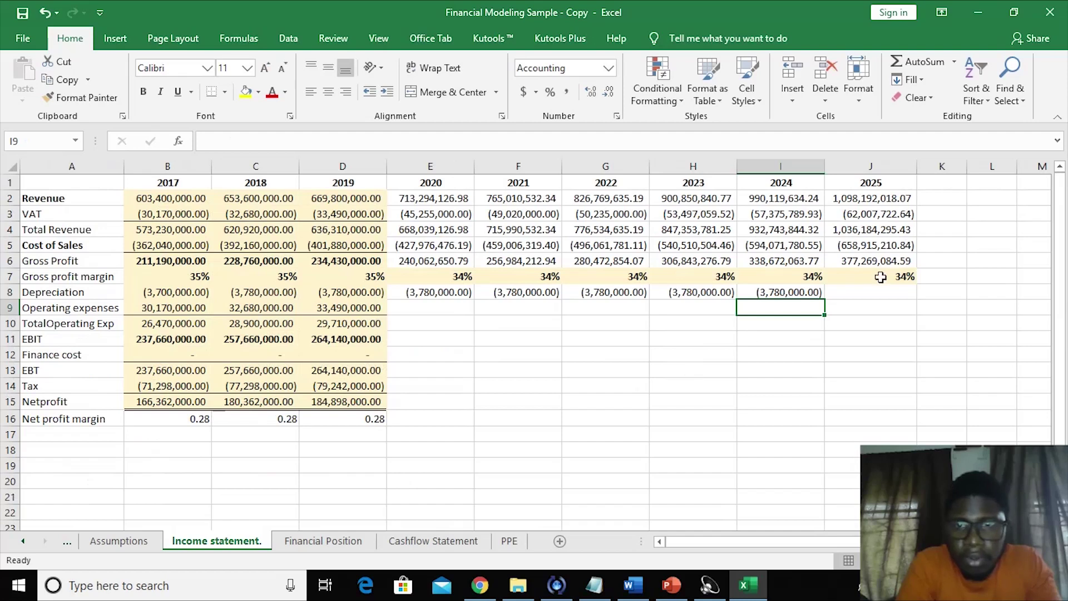
- Link the 2025 depreciation cell to PPE total depreciation in F43, showing (3,780,000.00)
left_click(877, 292)
type("=")
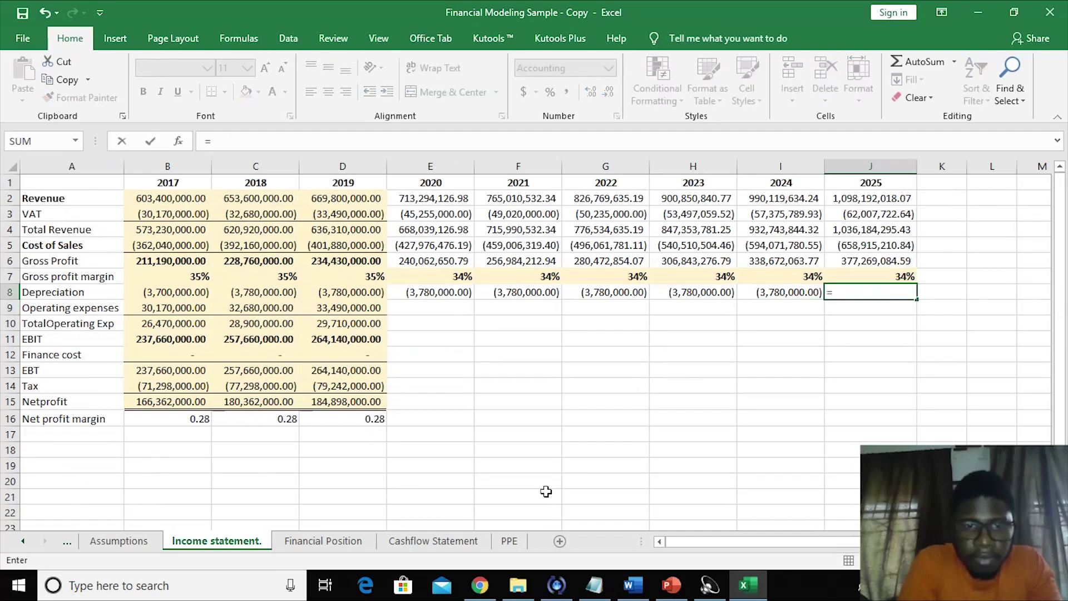
left_click(509, 543)
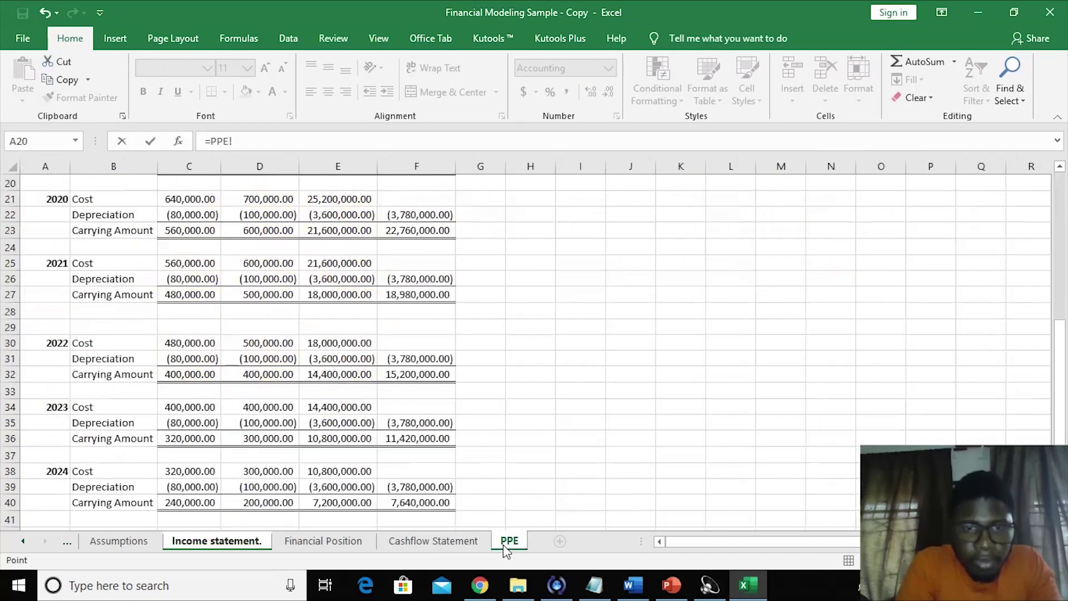
left_click_drag(1060, 334, 1060, 370)
left_click(439, 503)
key("Return")
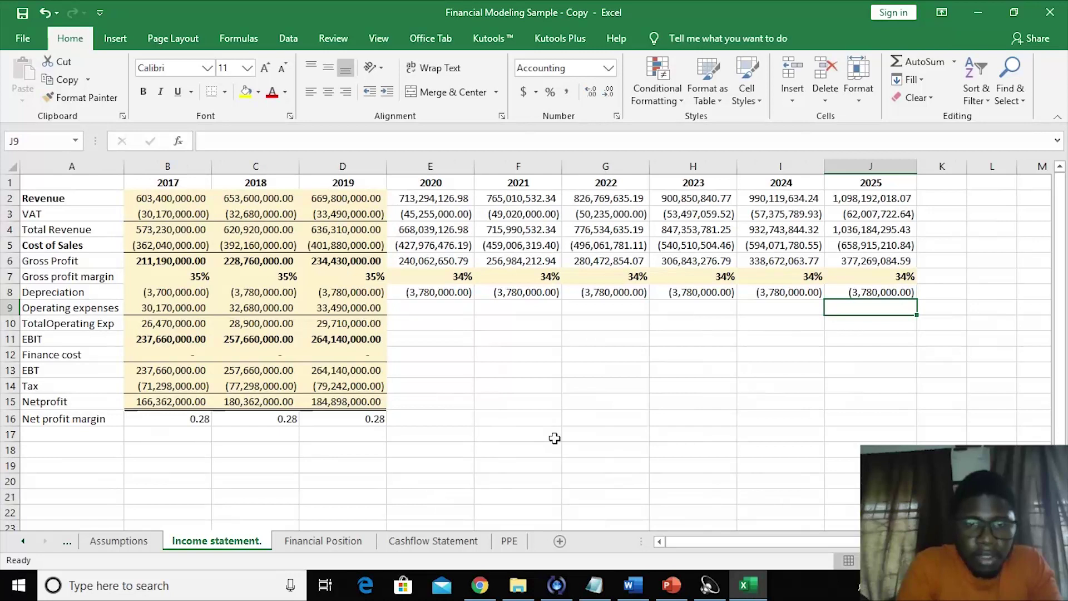
left_click(555, 439)
left_click(509, 541)
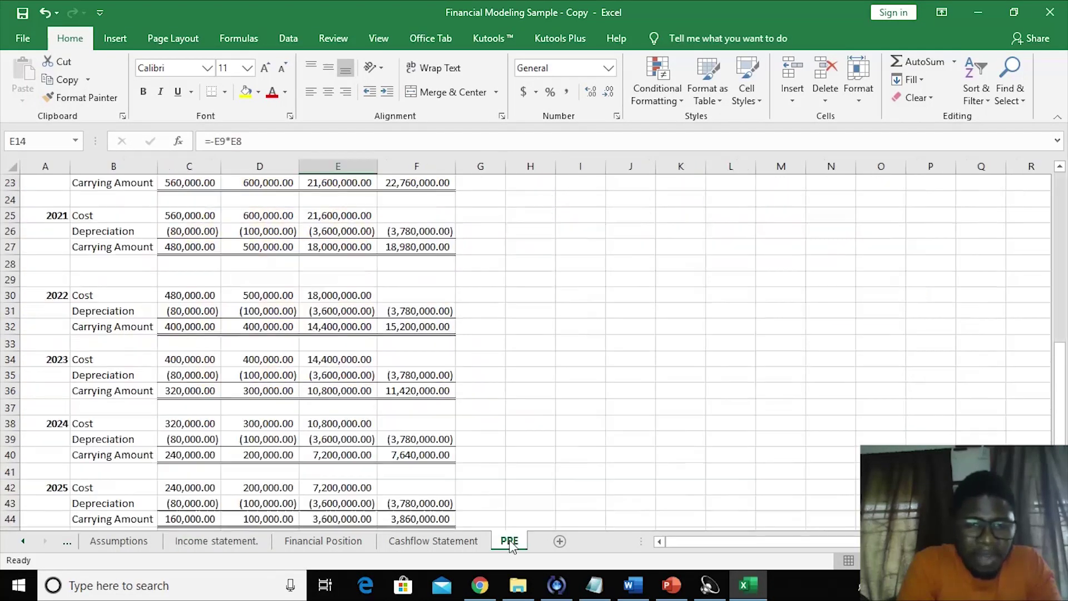
left_click(513, 352)
key("Up")
key("Up")
key("Up")
key("Up")
key("Up")
key("Up")
key("Up")
key("Up")
key("Up")
key("Up")
key("Up")
key("Up")
key("Up")
key("Up")
key("Up")
key("Up")
key("Up")
key("Up")
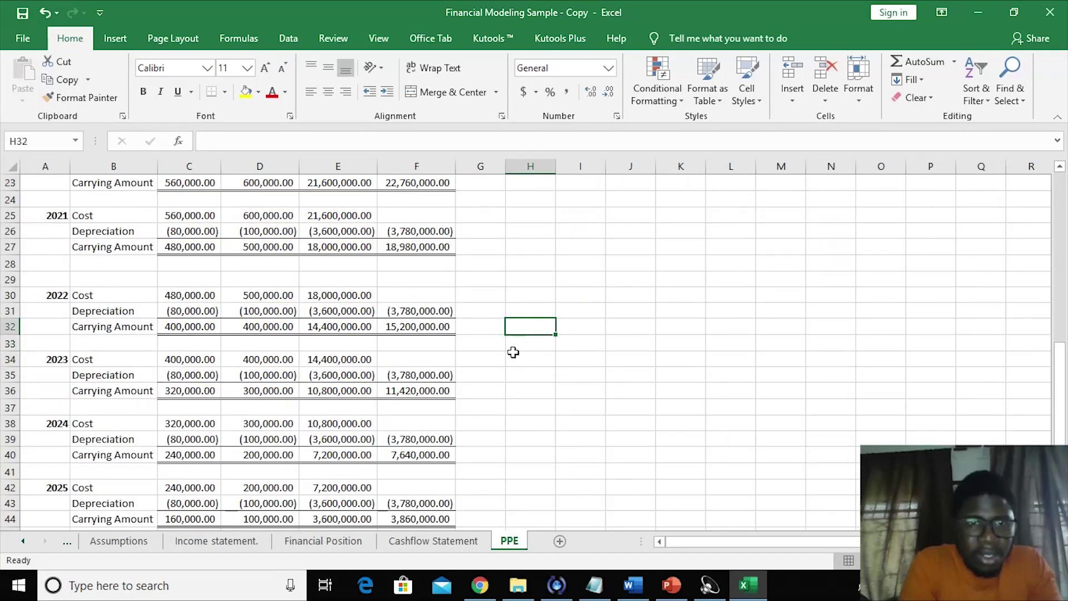
key("Up")
key("Up")
key("Up")
key("Up")
key("Up")
key("Up")
key("Up")
key("Up")
key("Up")
key("Up")
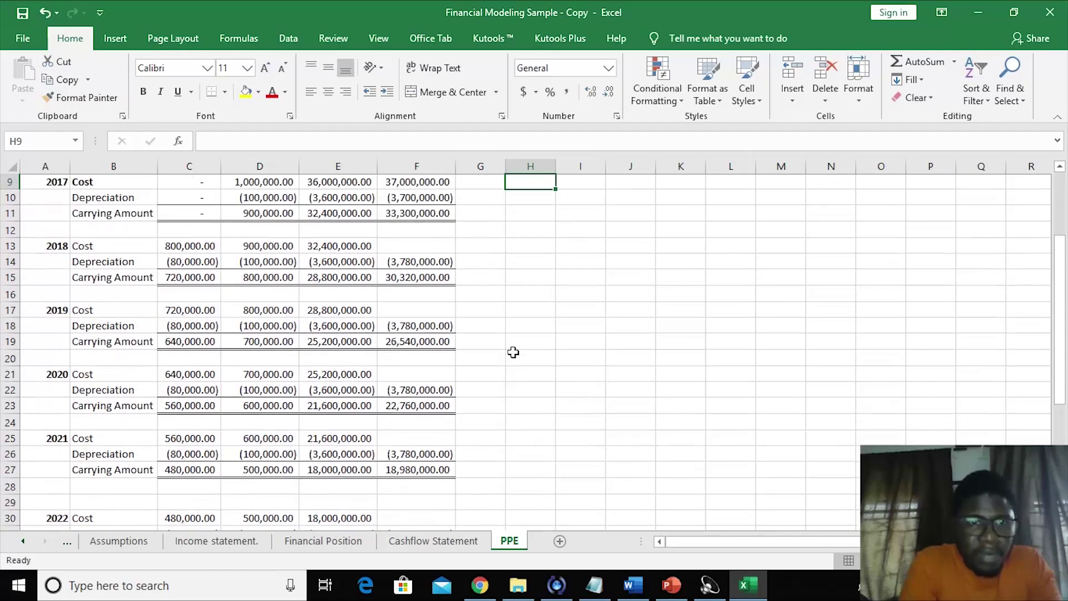
key("Up")
key("Left")
key("Left")
key("Left")
key("Left")
key("Down")
key("Down")
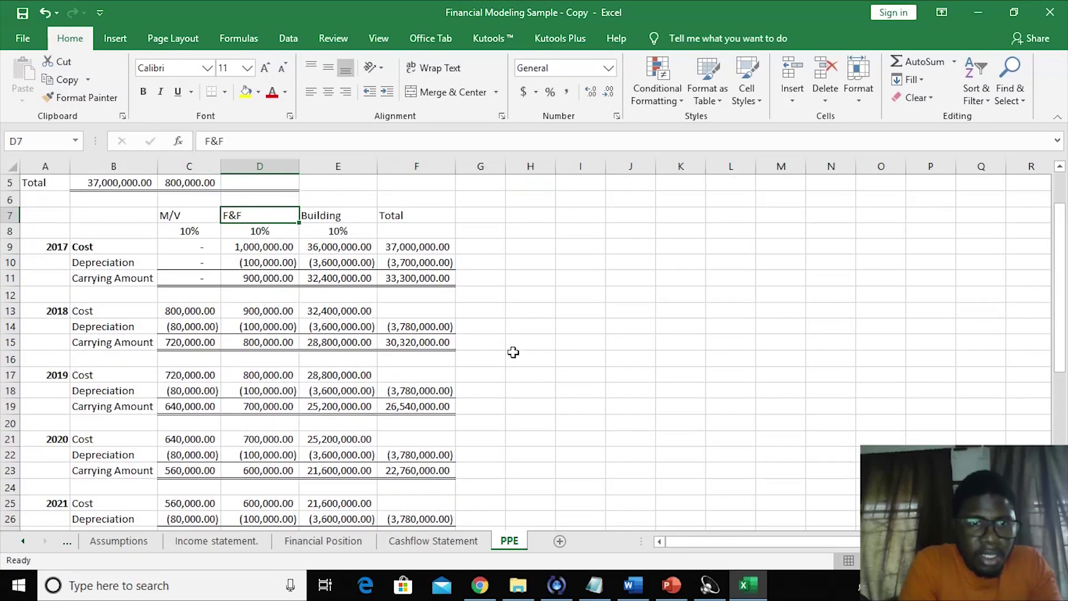
key("Left")
key("Down")
type("15")
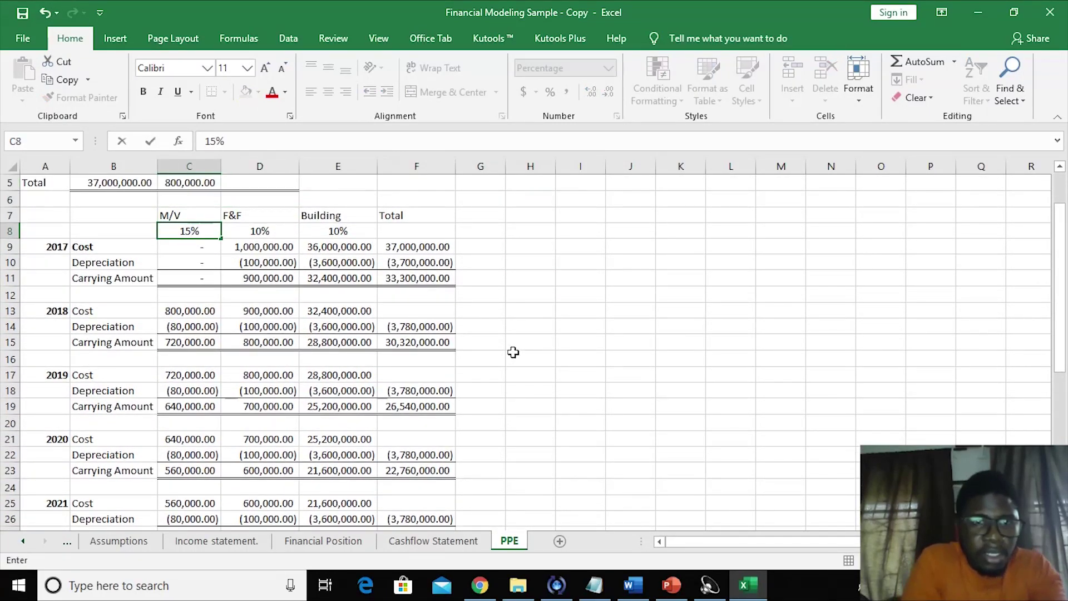
key("Return")
key("Right")
key("Up")
type("15")
key("Tab")
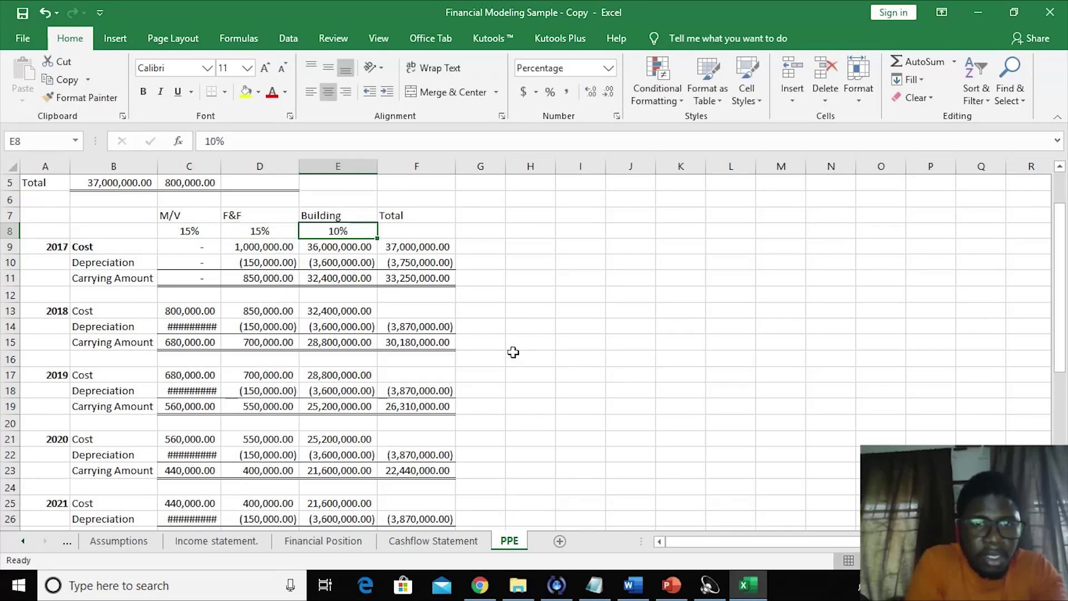
type("15")
key("Return")
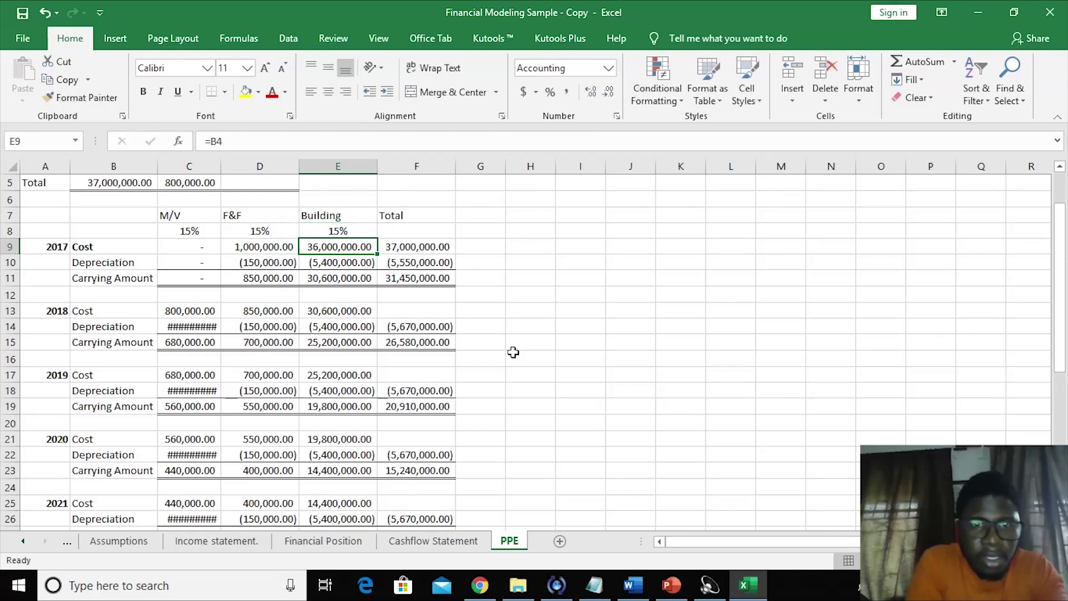
left_click(631, 422)
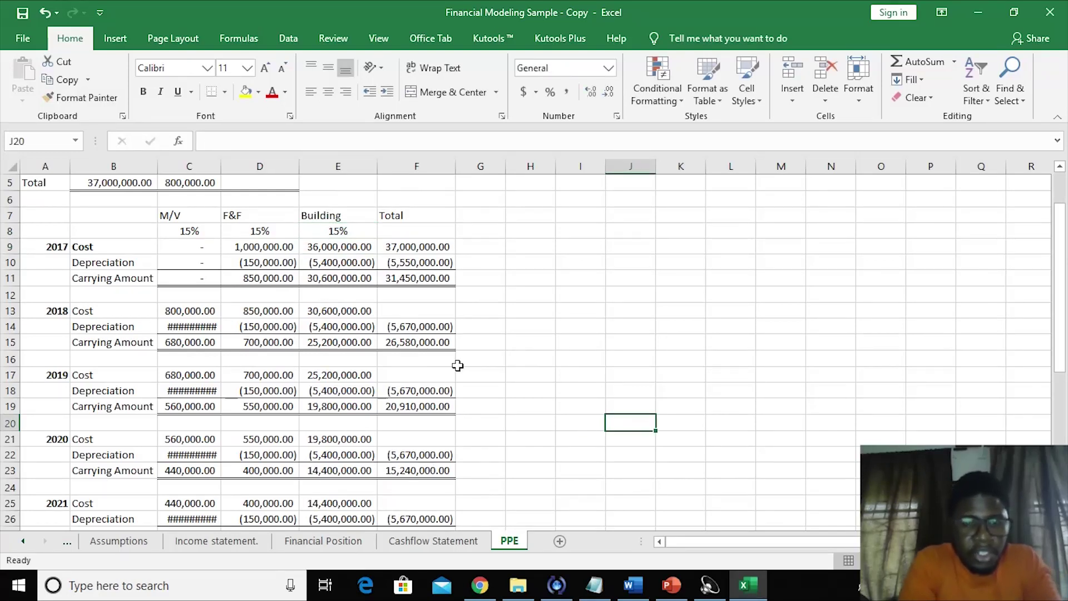
left_click(203, 543)
left_click(482, 339)
left_click(455, 300)
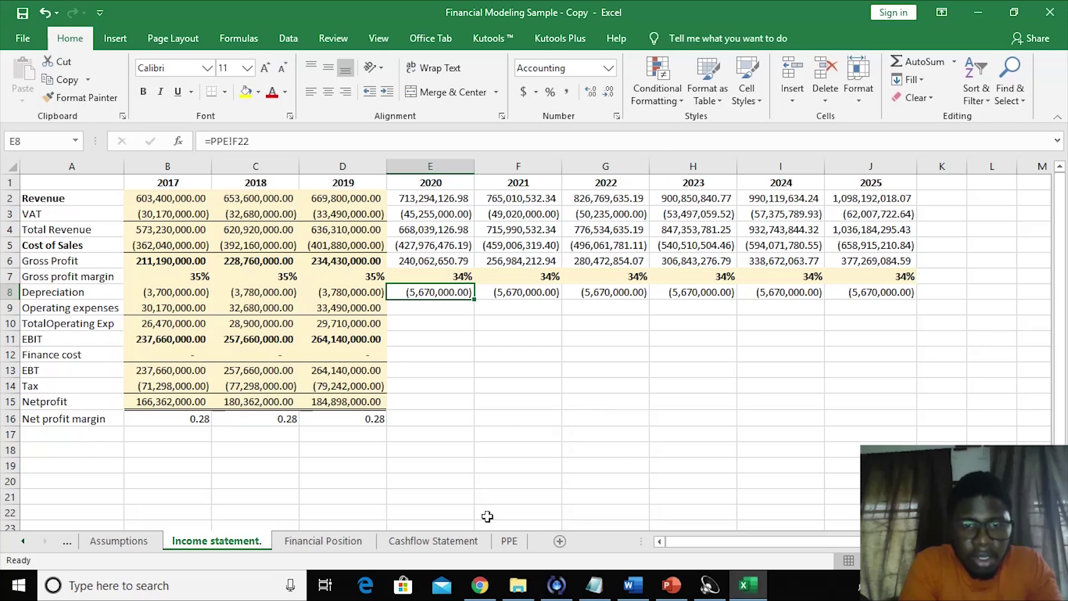
left_click(508, 541)
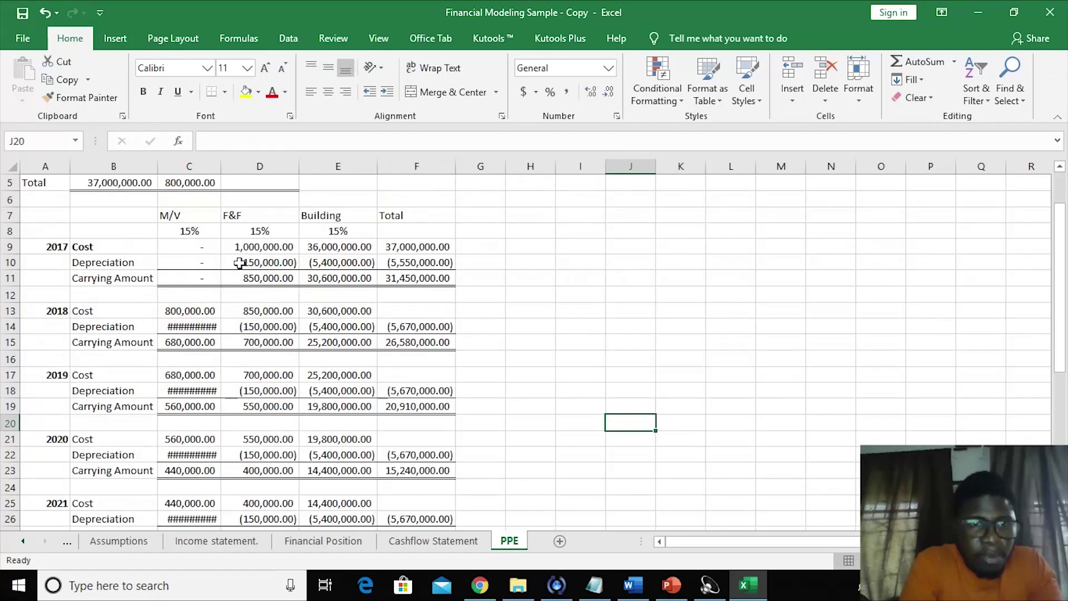
key("ctrl+z")
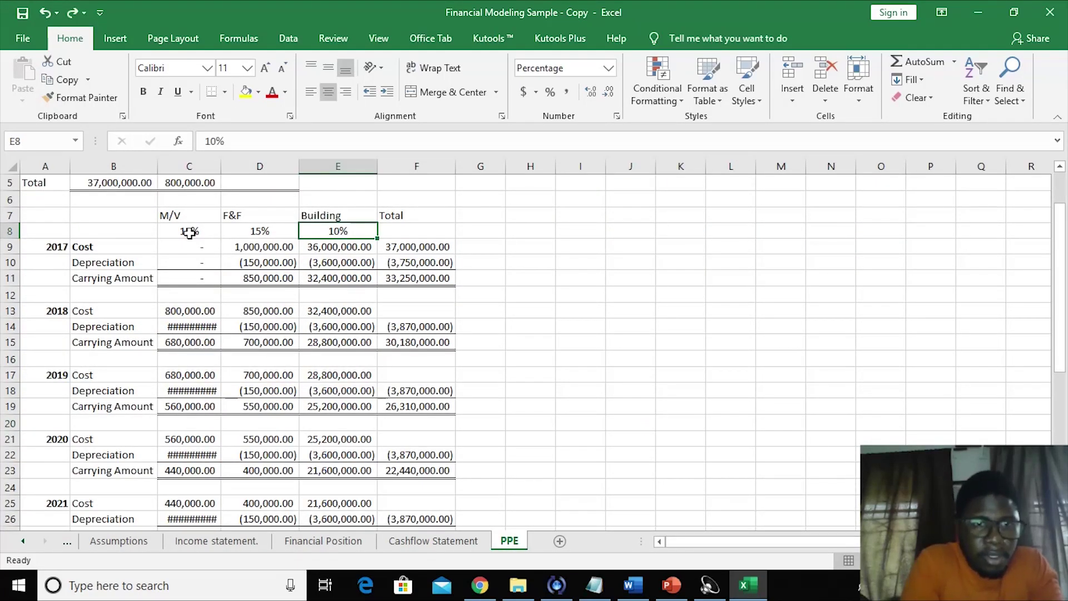
key("ctrl+c")
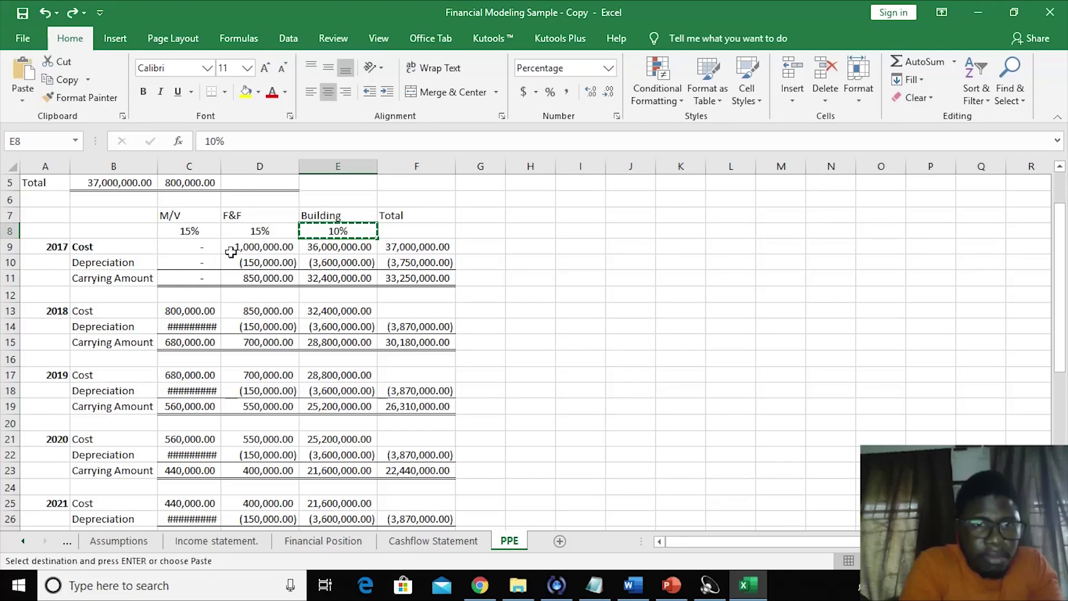
key("Left")
key("ctrl+v")
key("Left")
key("ctrl+v")
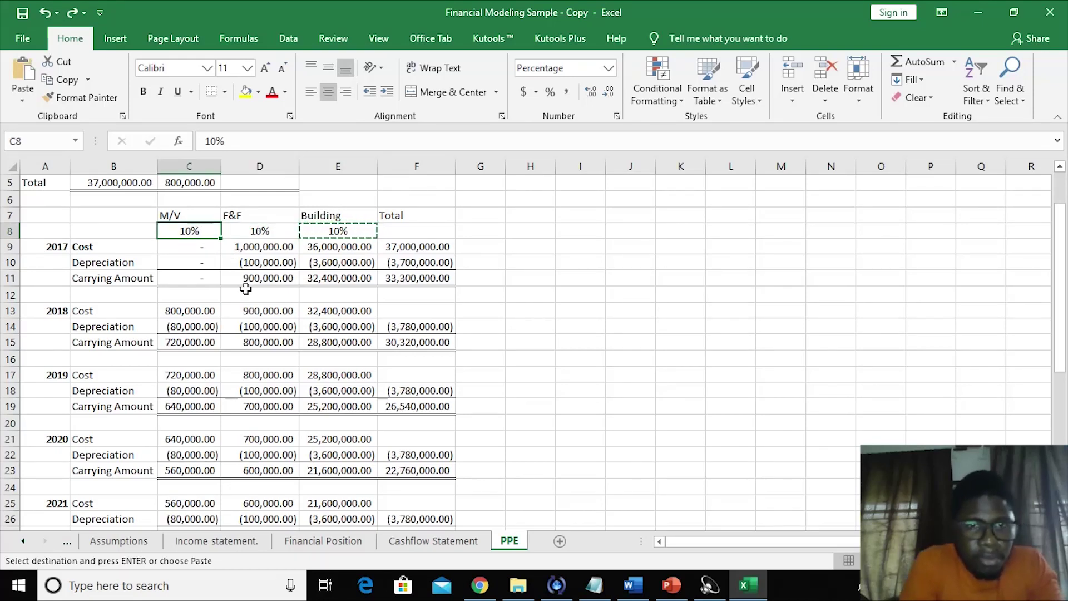
left_click(246, 289)
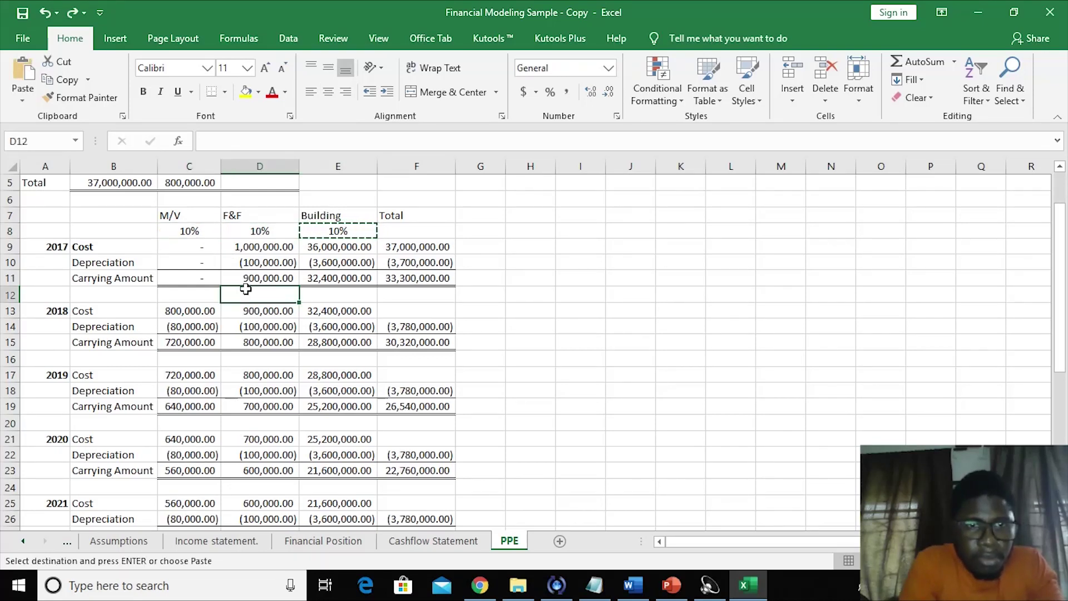
left_click(381, 307)
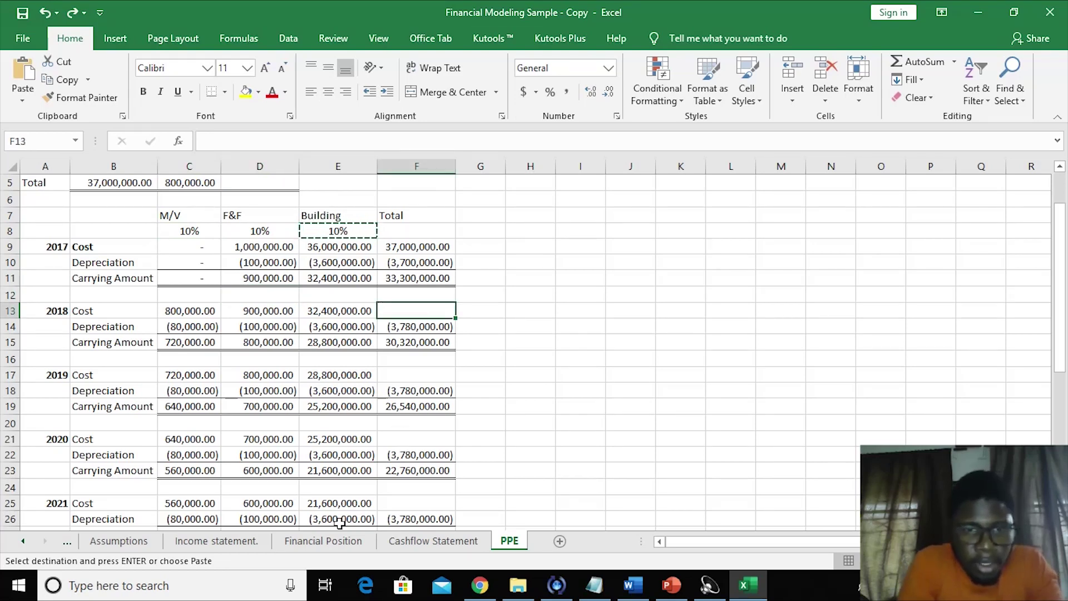
left_click(228, 548)
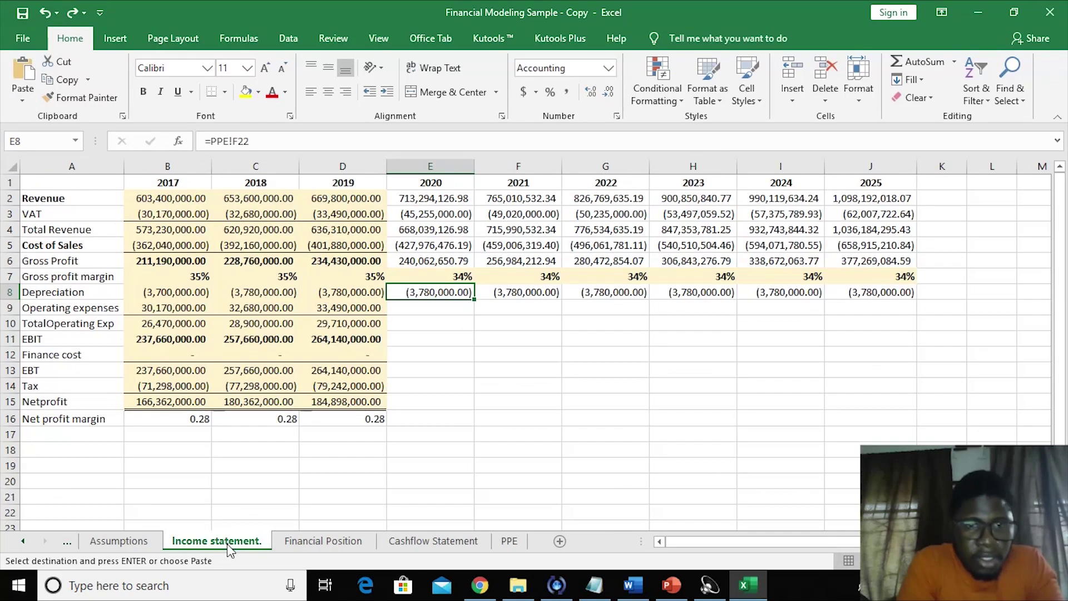
- Check the 2017 and 2020 operating expenses cells, then bring up the Assumptions sheet
left_click(378, 465)
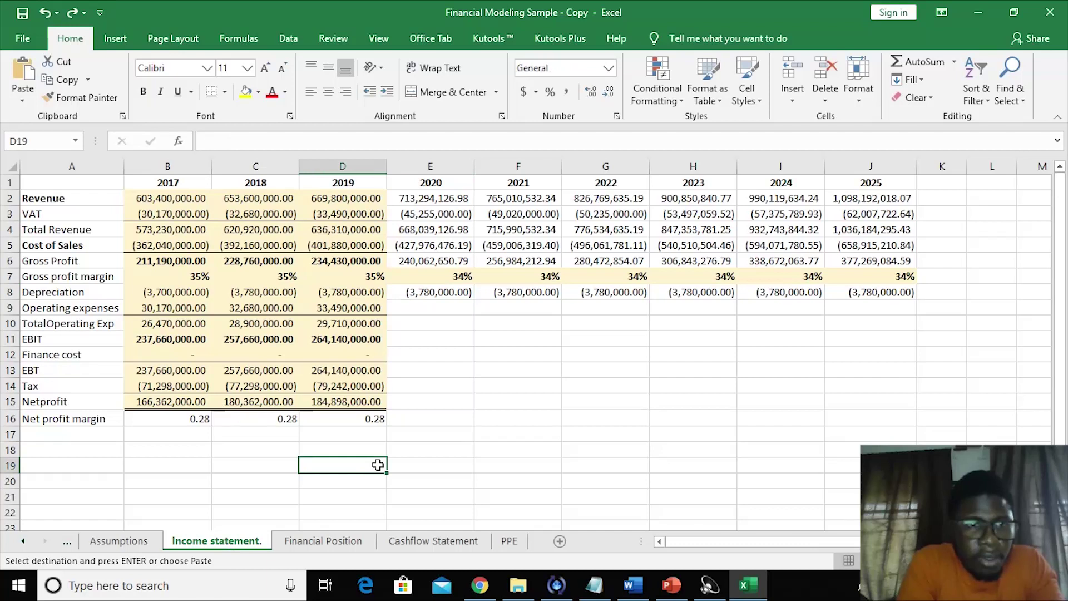
left_click(409, 305)
left_click(167, 310)
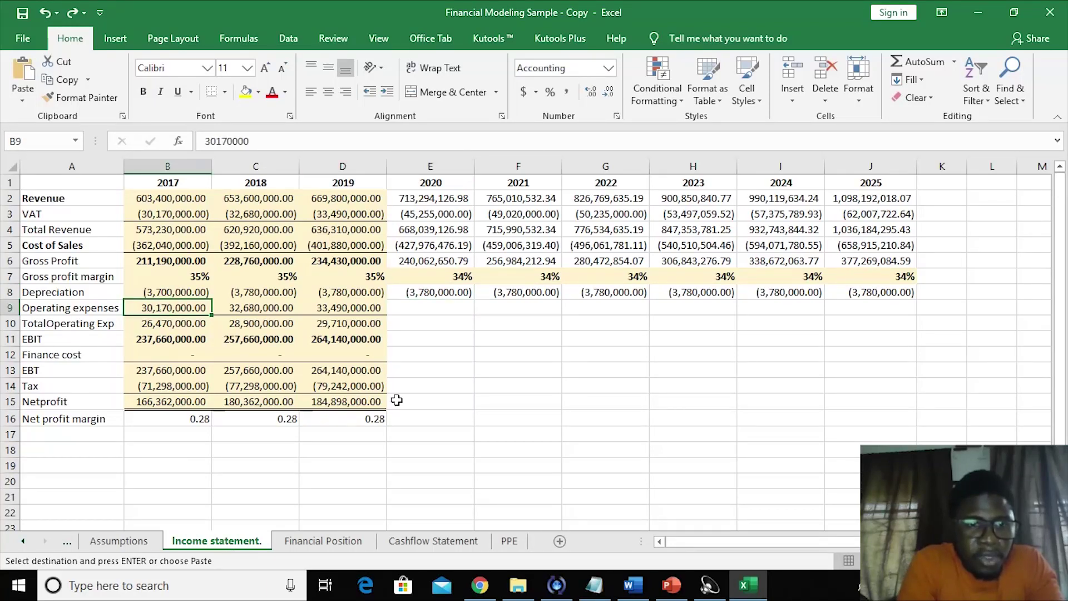
left_click(437, 311)
left_click(420, 415)
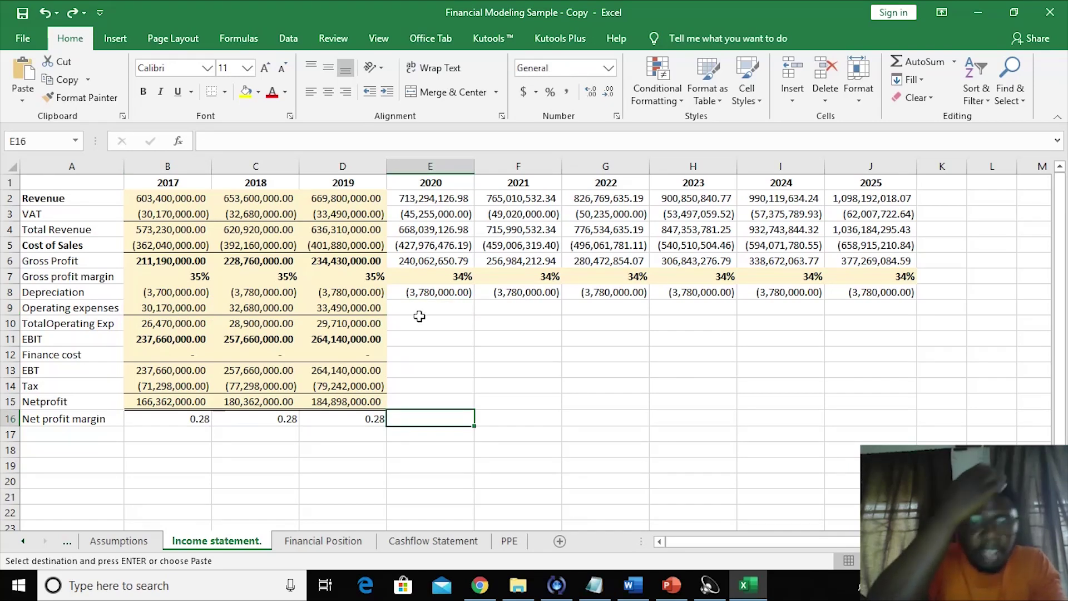
left_click(415, 314)
left_click(431, 364)
left_click(401, 304)
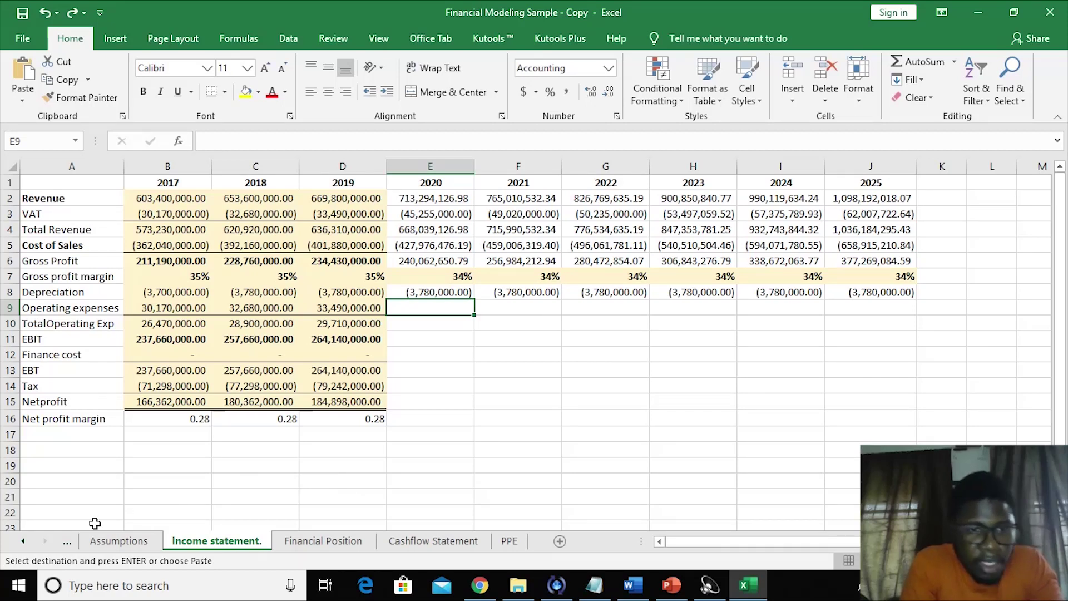
left_click(140, 509)
left_click(383, 470)
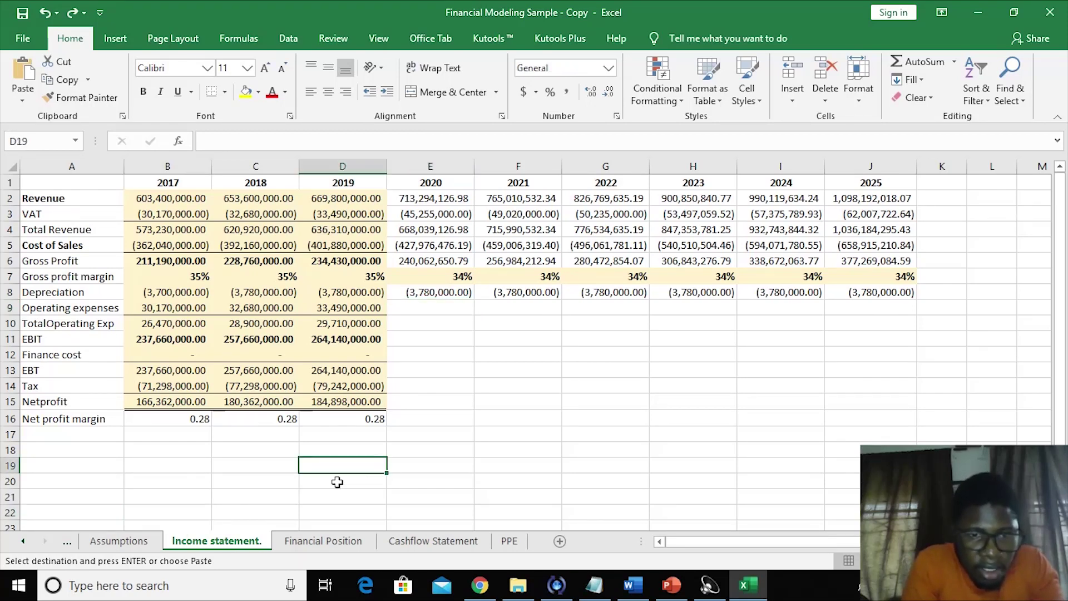
left_click(119, 541)
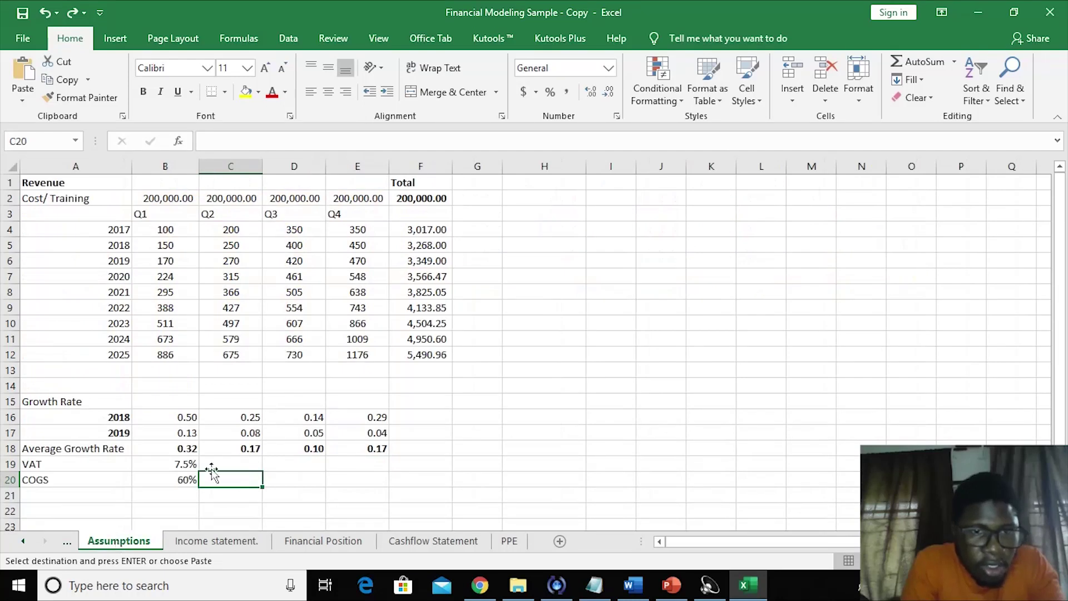
- Add an 'Operating Exp' assumption in A21 with a value of 15% in B21
left_click(49, 495)
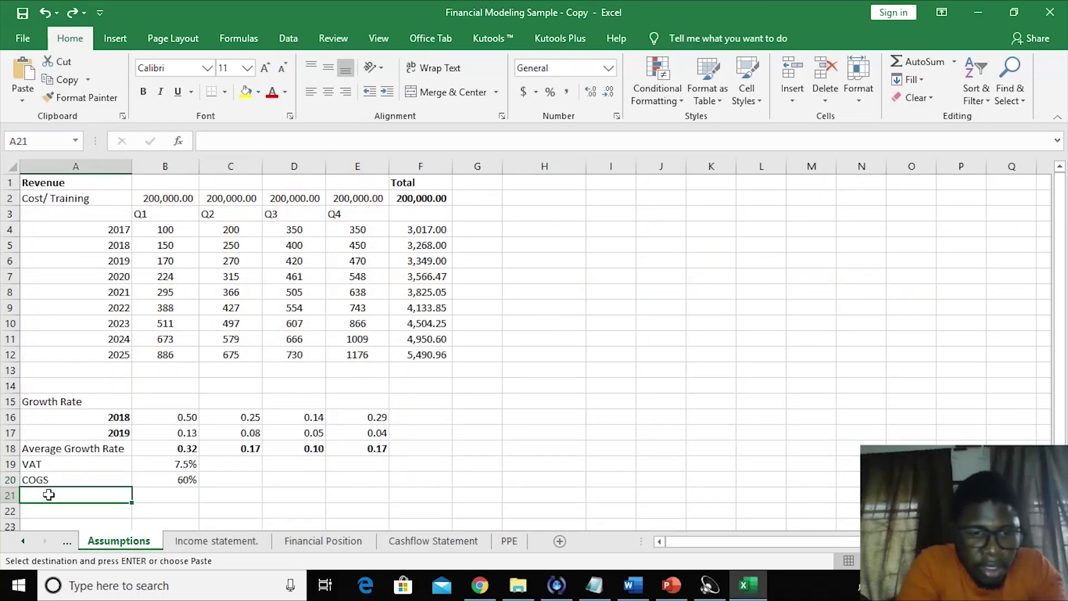
type("Operating Exp")
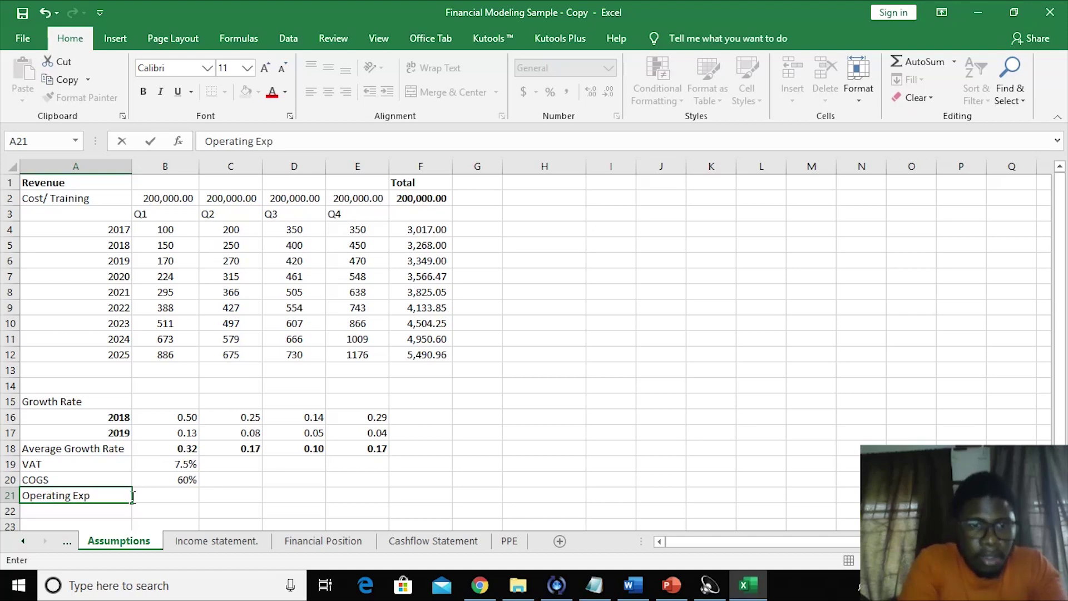
left_click(160, 496)
type("15%")
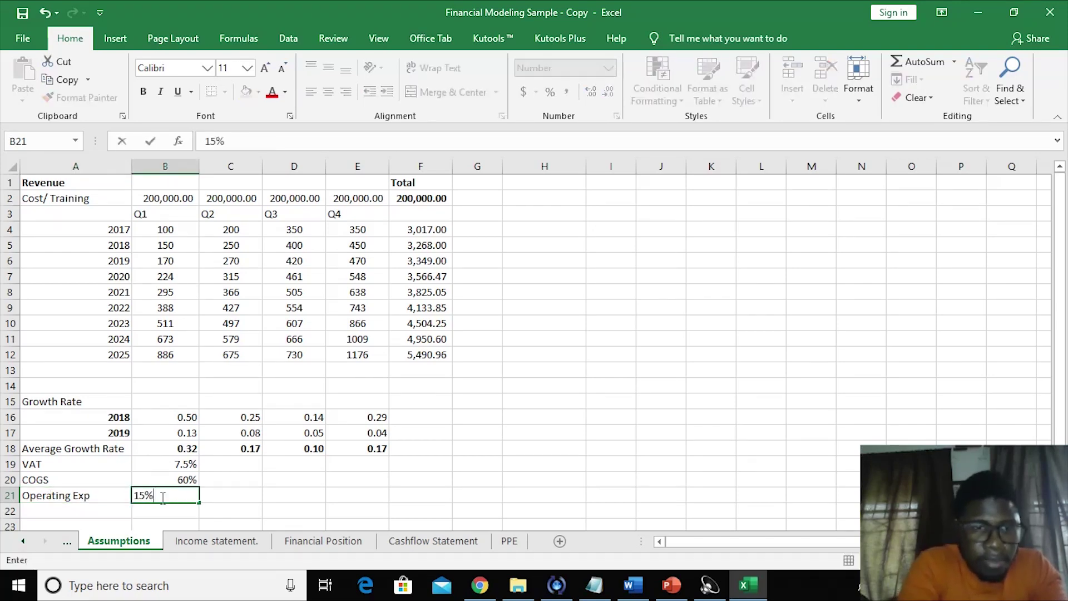
left_click(248, 542)
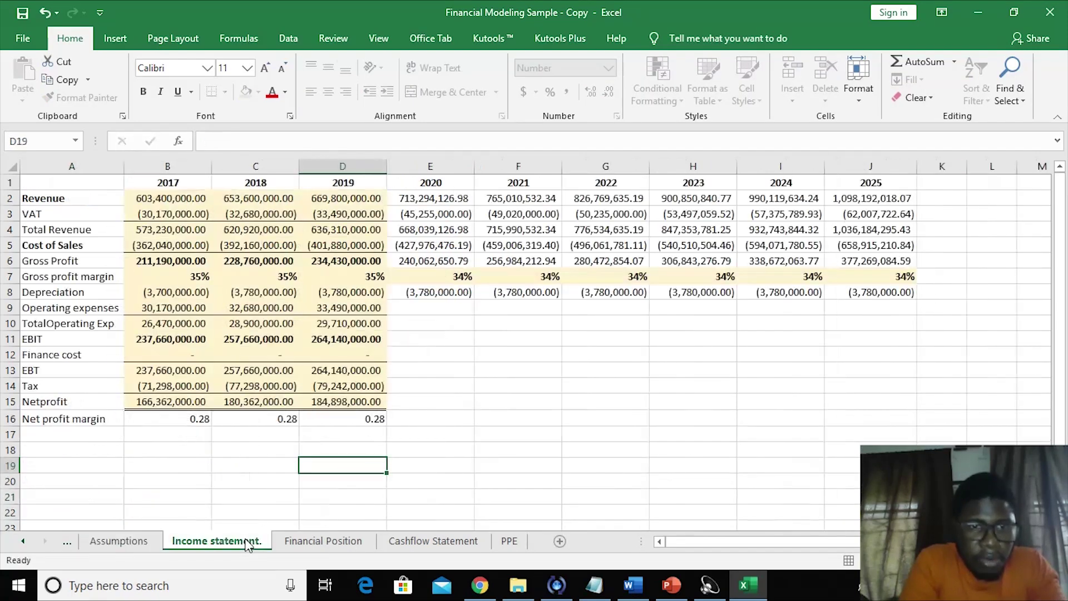
- Enter =E2*'Assumptions '!$B$21 in E9 for 2020 operating expenses, with B21 locked
left_click(421, 315)
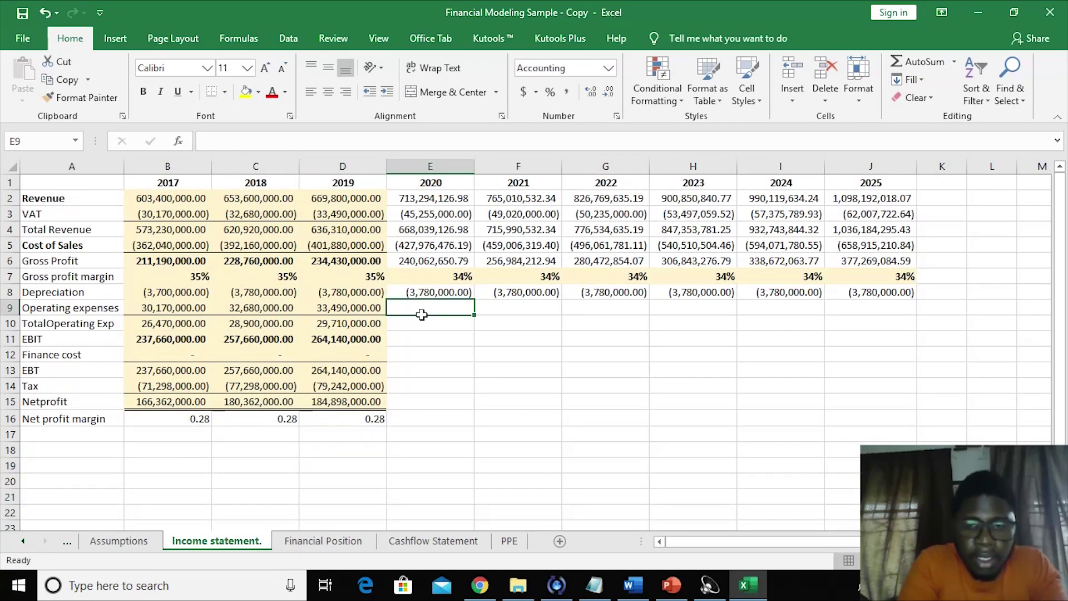
type("=")
left_click(422, 201)
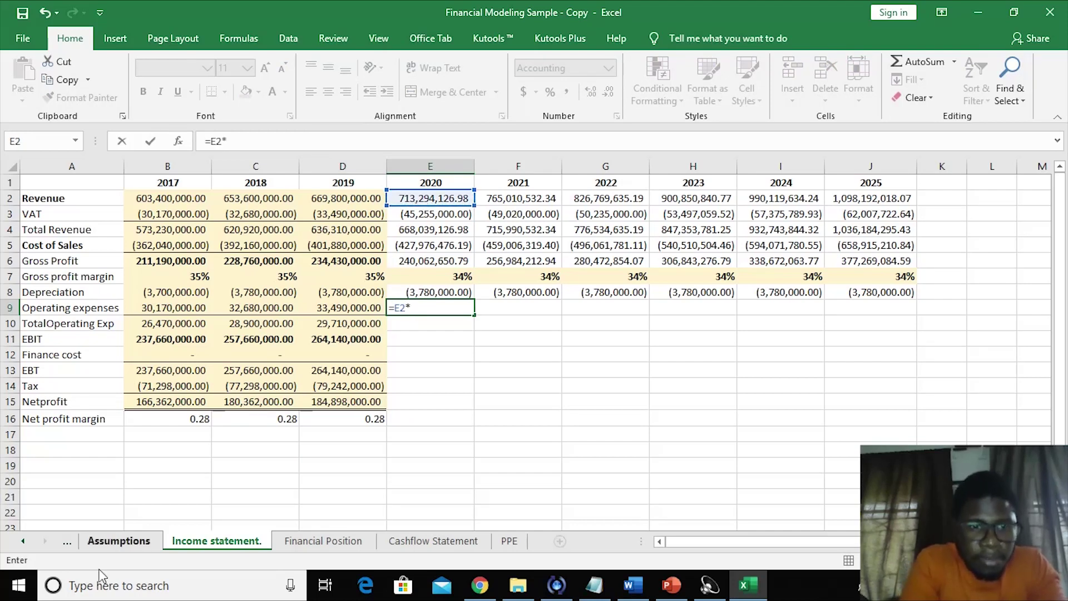
left_click(119, 541)
left_click(173, 490)
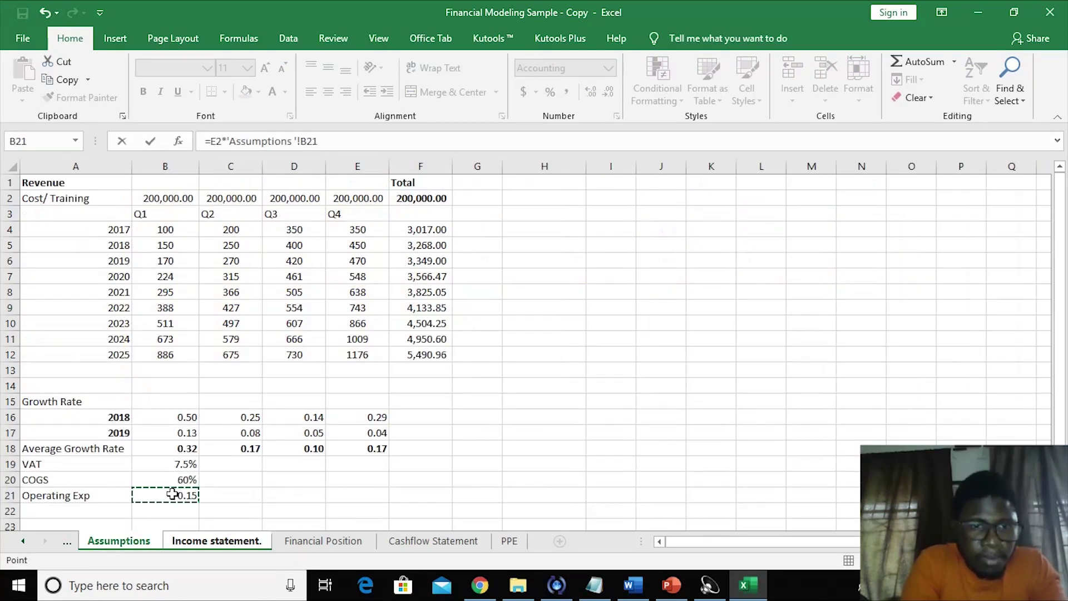
key("Return")
left_click(433, 305)
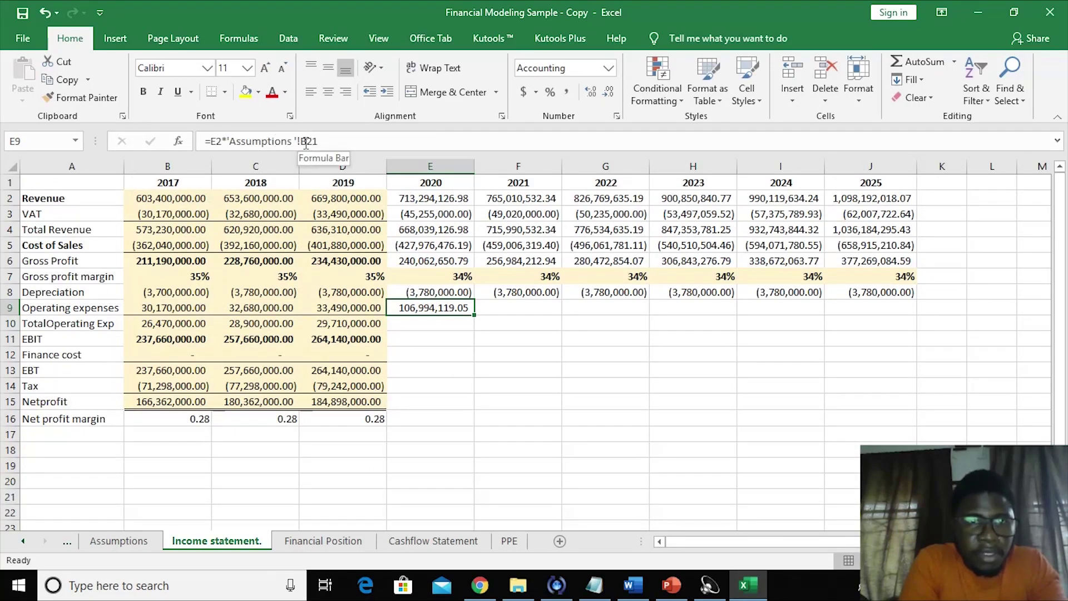
key("Left")
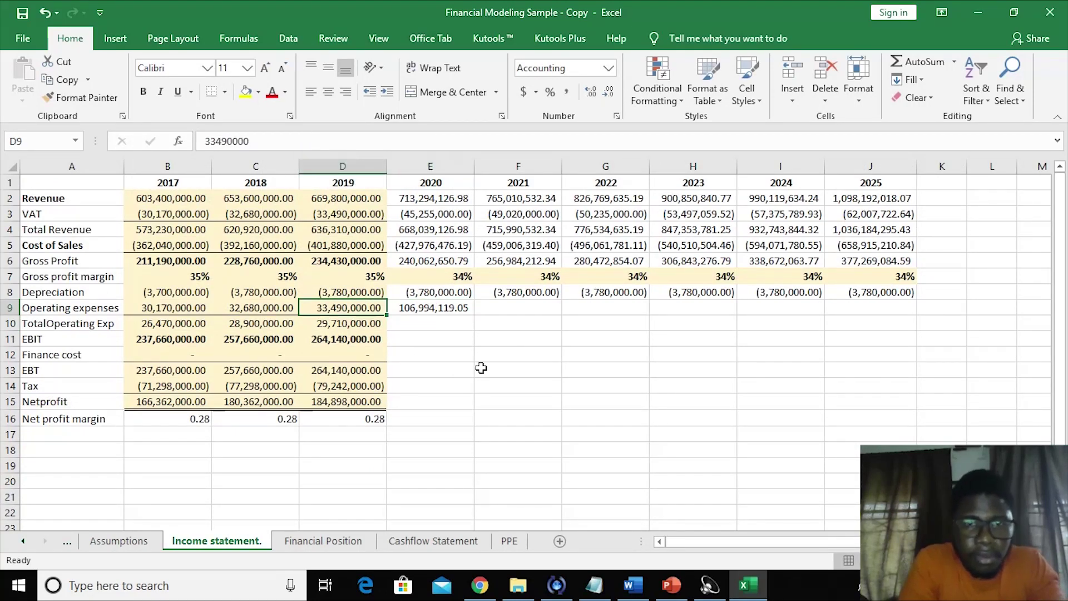
left_click(418, 307)
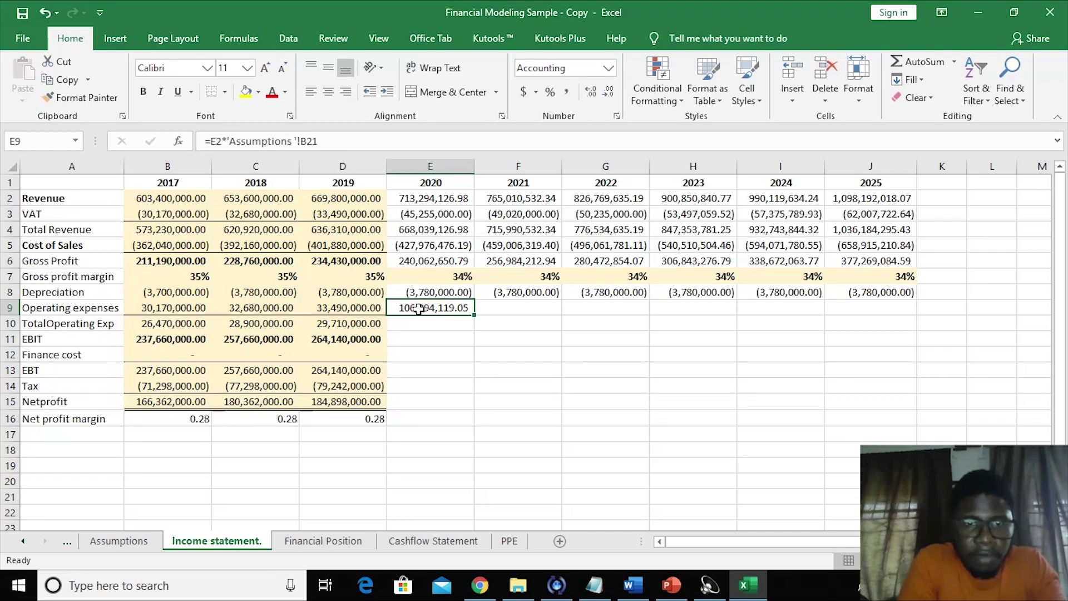
left_click(300, 140)
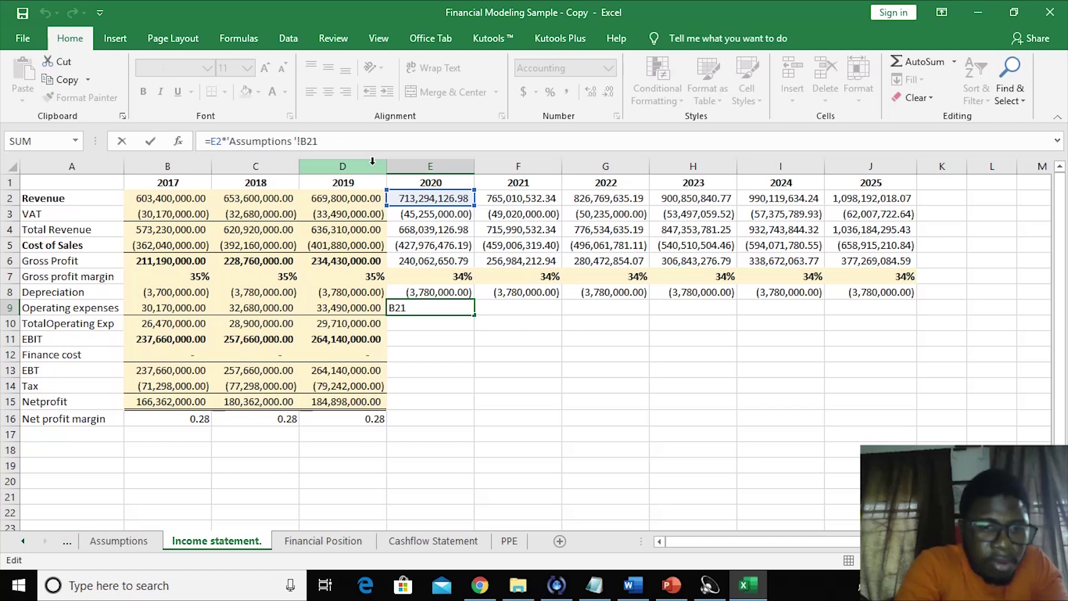
key("Return")
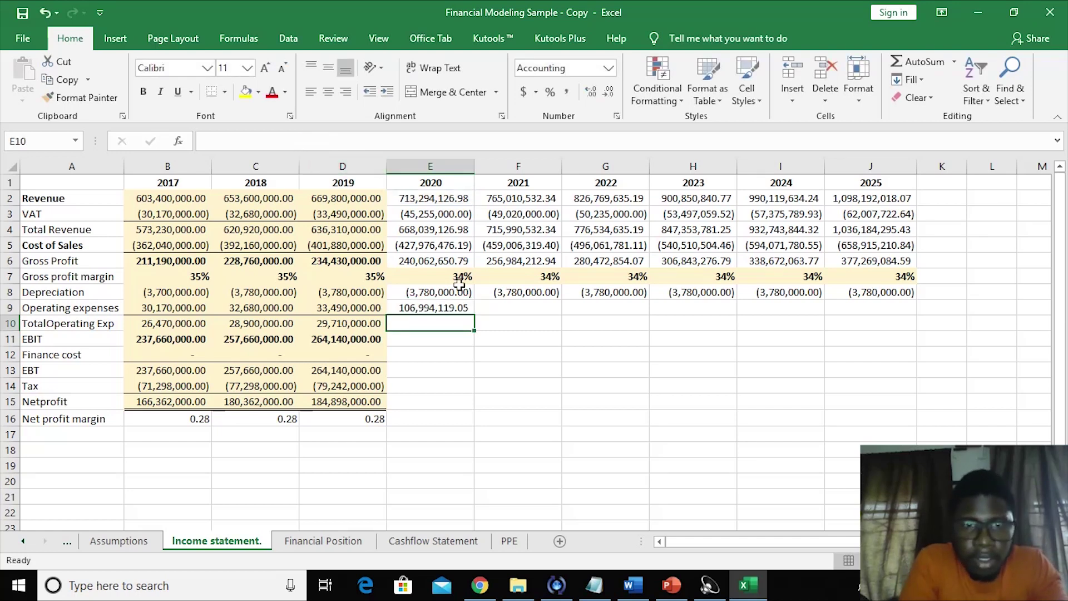
- Fill the operating expenses formula from E9 to J9, reaching 164,728,802.71 in 2025
left_click(436, 305)
left_click_drag(475, 316, 921, 290)
left_click(702, 369)
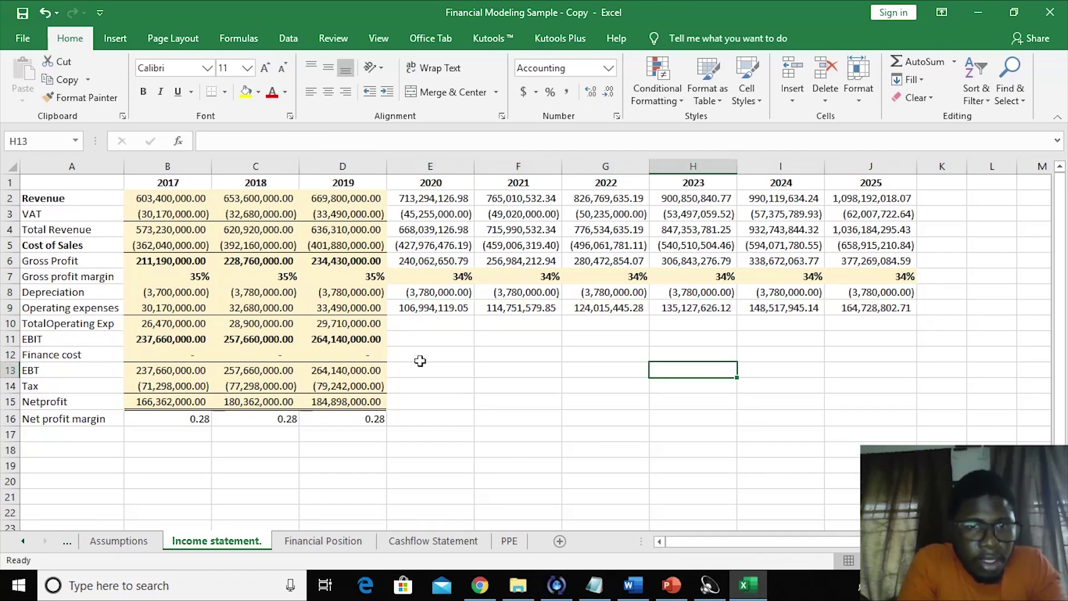
left_click(424, 322)
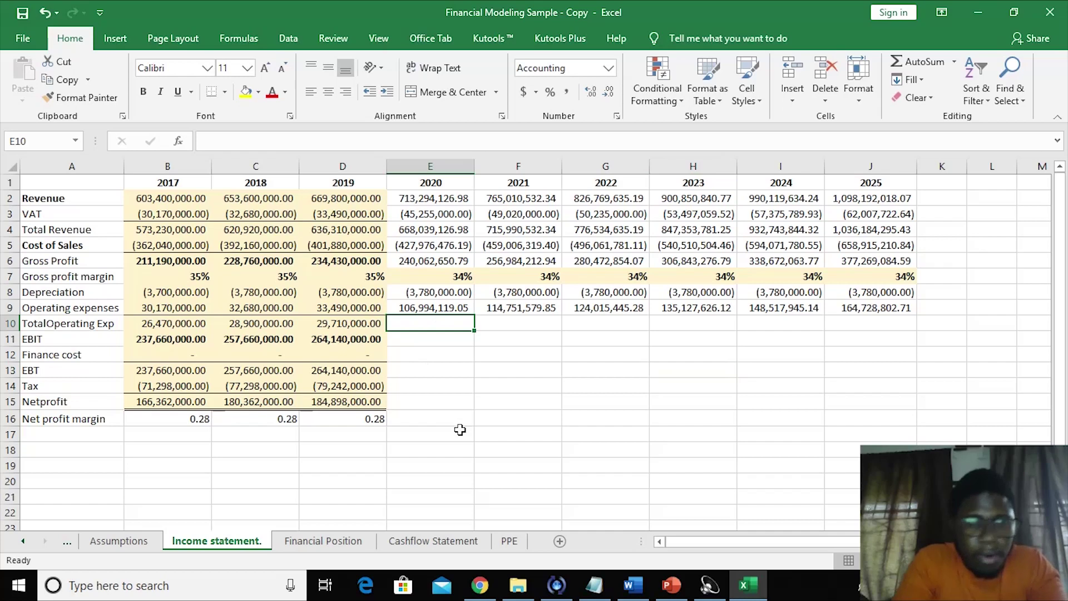
type("=")
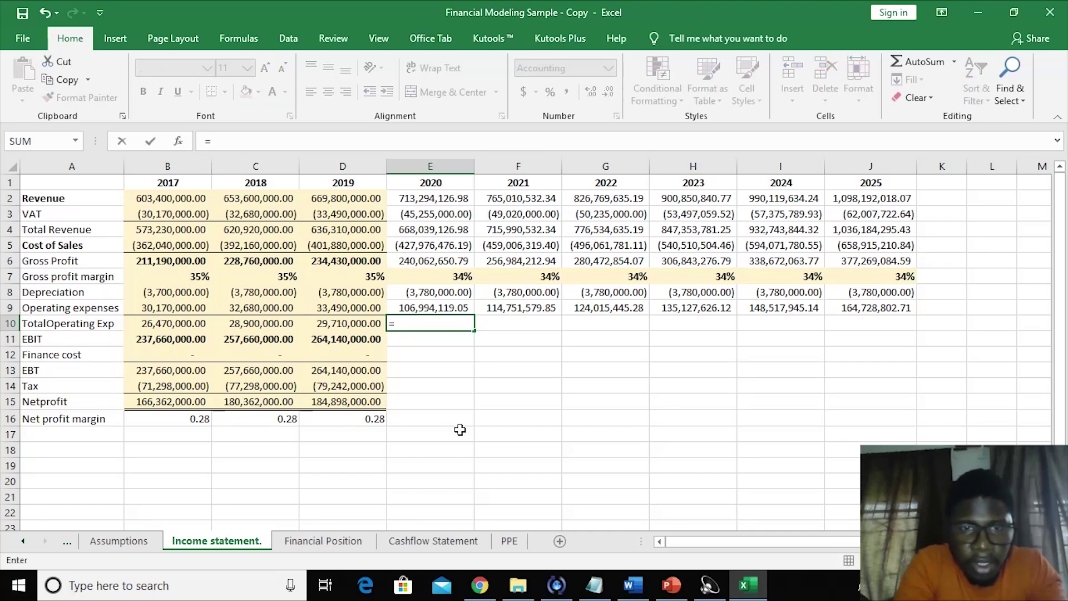
type("sum(")
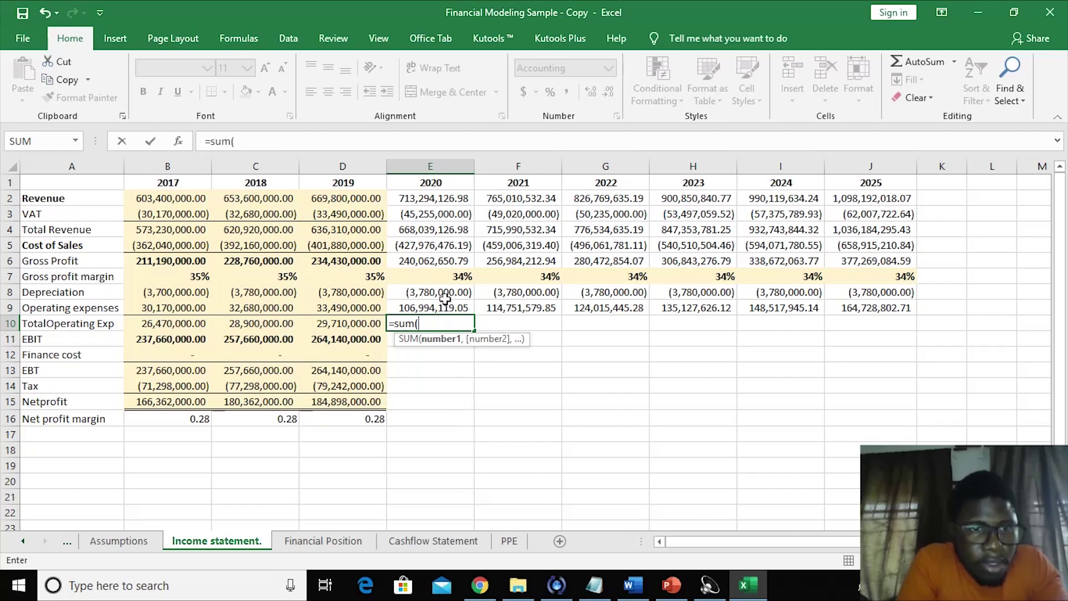
- Sum E8:E9 into E10 and make the 2017–2019 operating expenses negative
left_click_drag(442, 290, 436, 307)
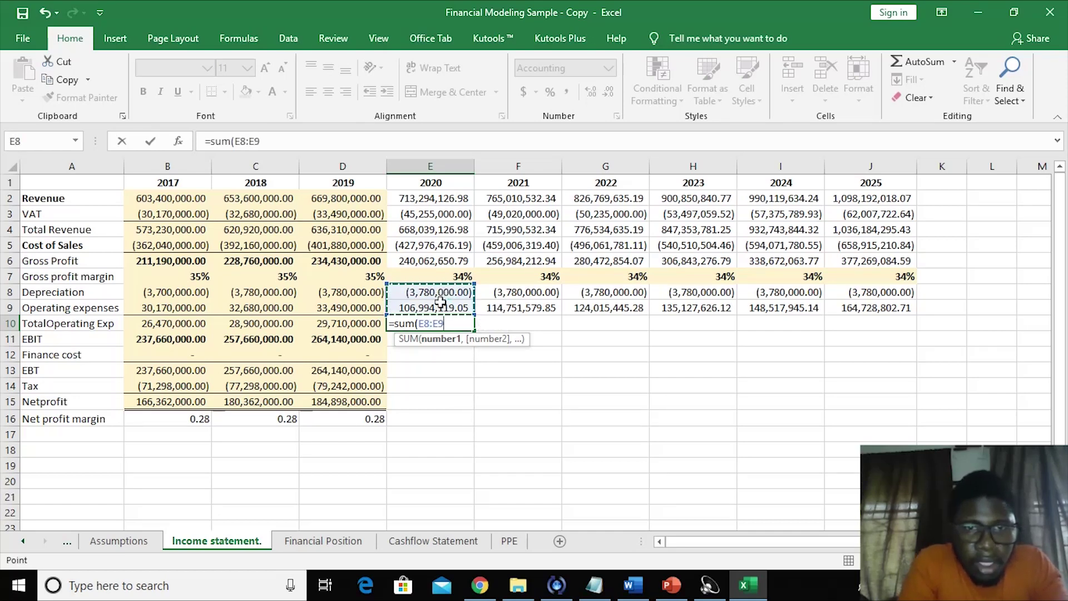
key("Return")
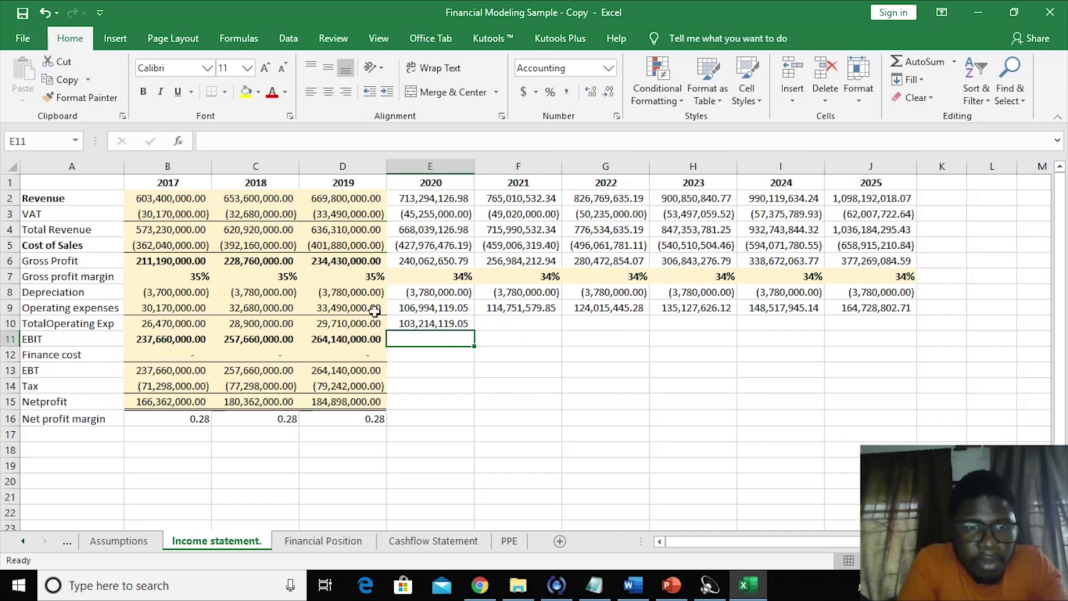
double_click(144, 306)
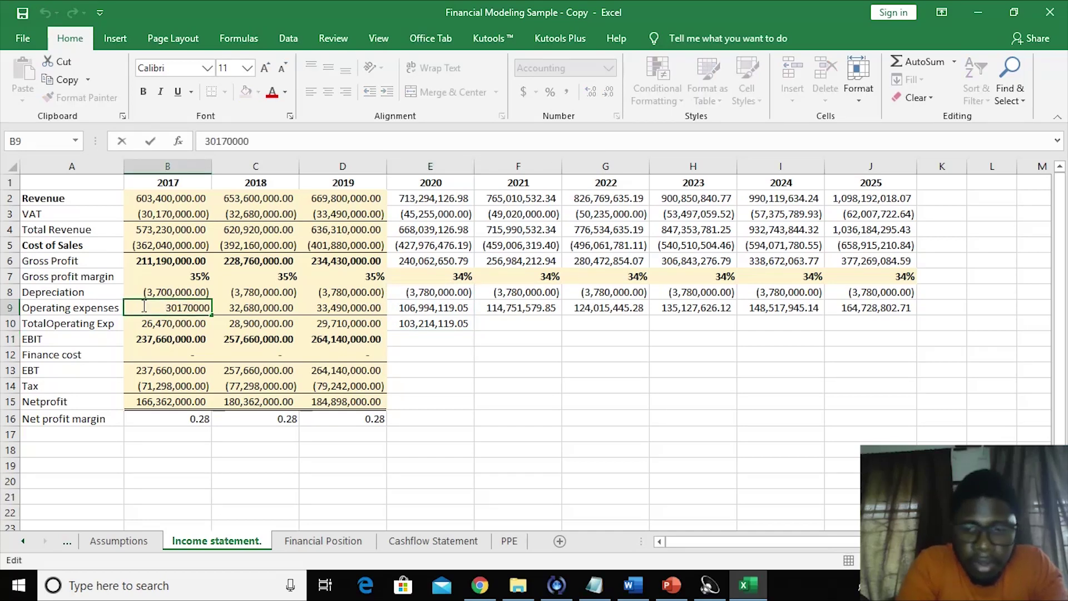
type("-")
key("Return")
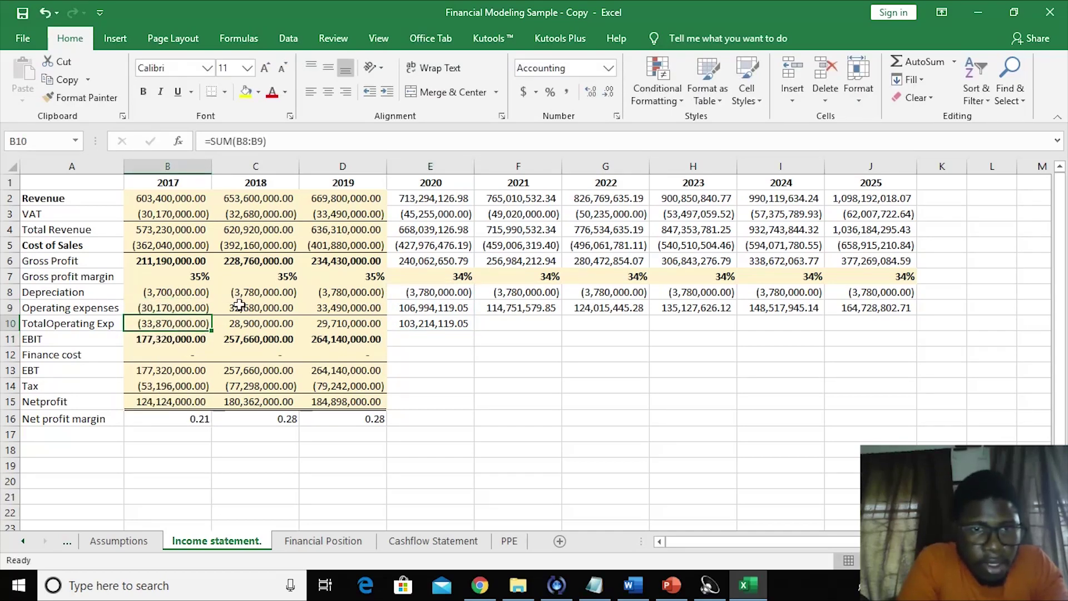
left_click(230, 305)
double_click(231, 305)
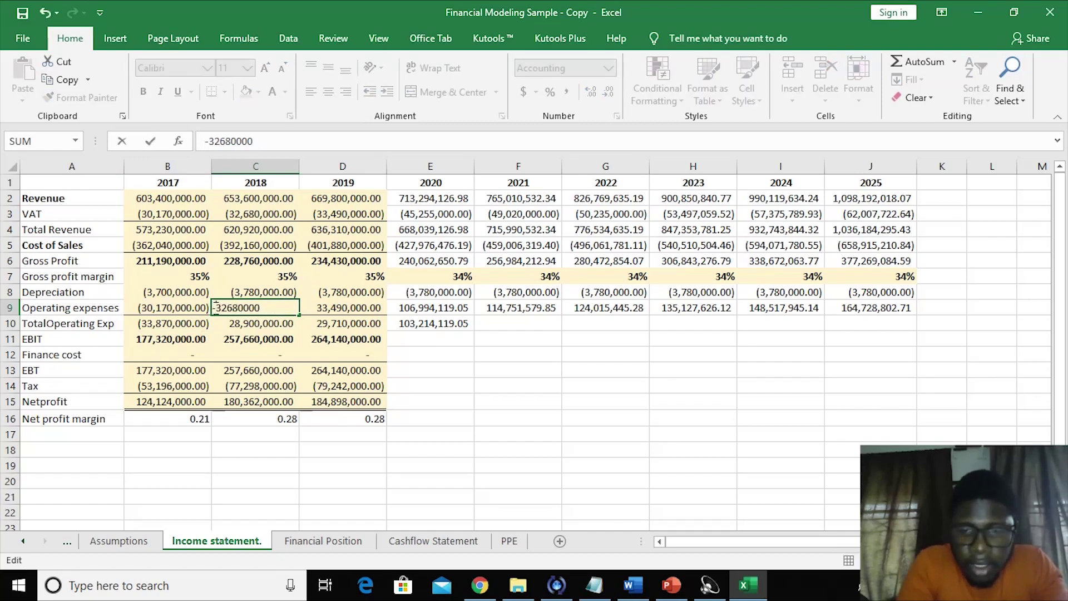
type("-")
key("Return")
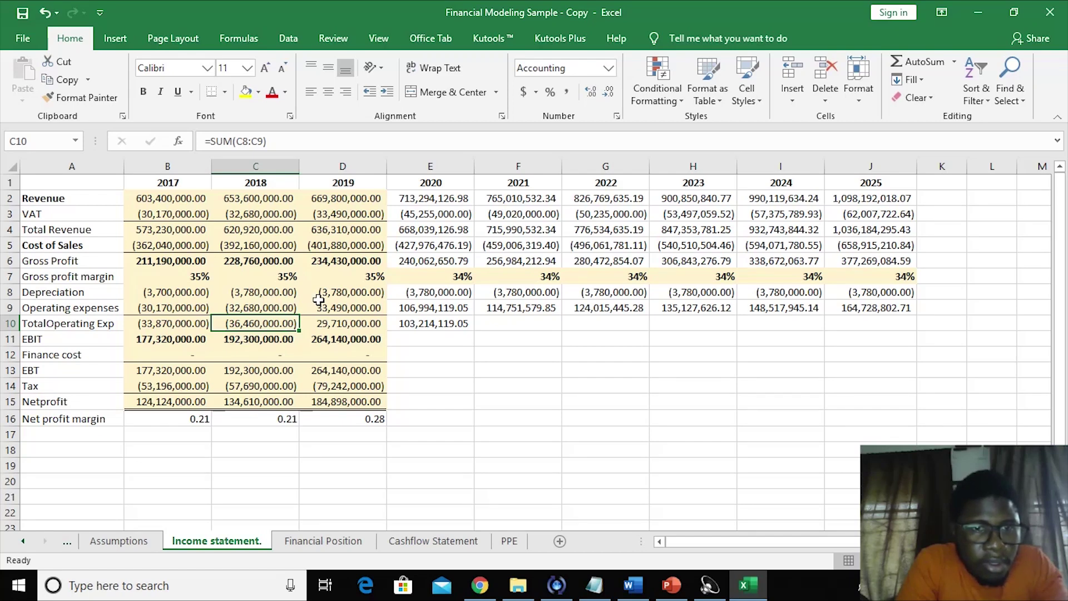
double_click(313, 306)
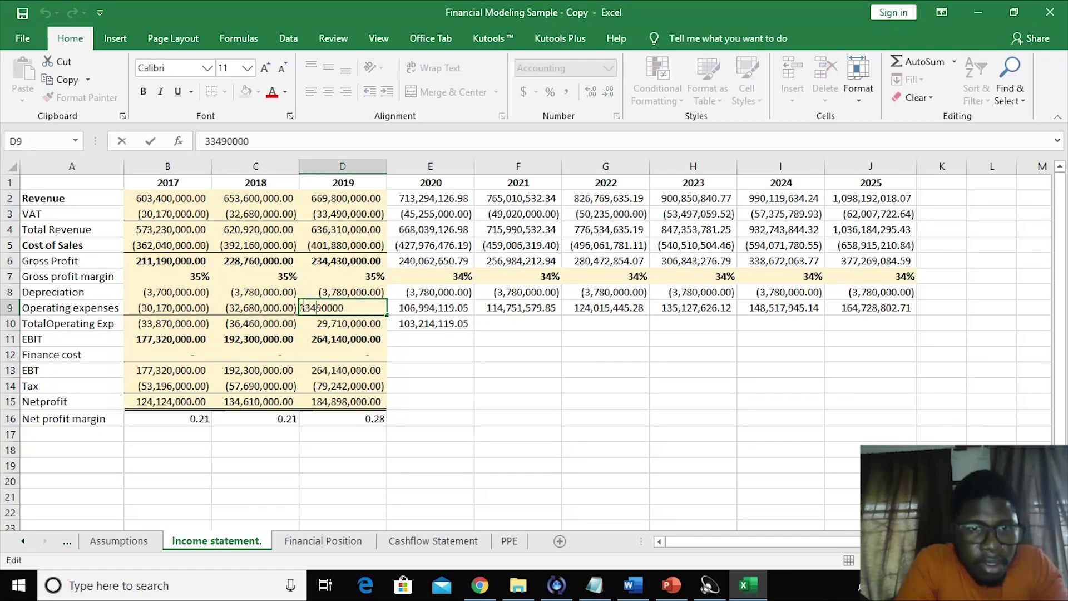
type("-")
key("Return")
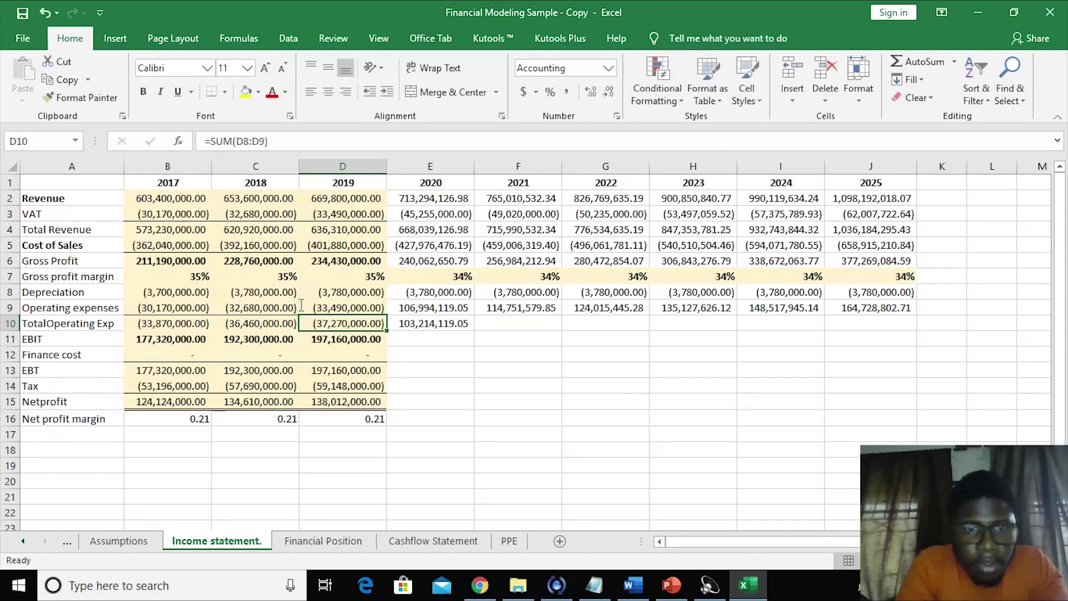
- Undo the accidental fill and negation so E10 is =SUM(E8:E9), showing 103,214,119.05
left_click(547, 377)
left_click(437, 321)
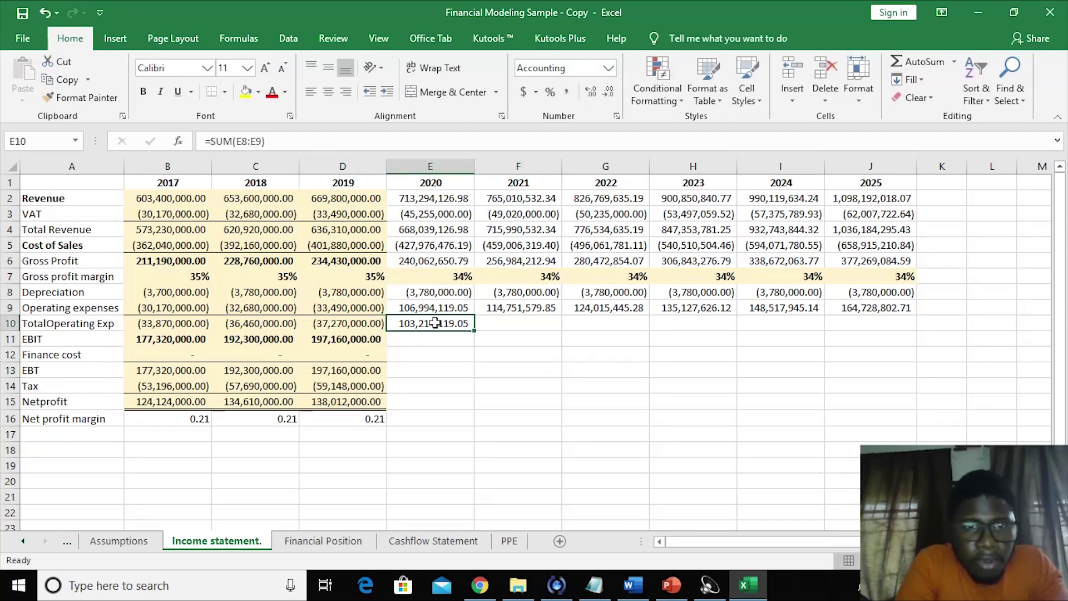
left_click(213, 142)
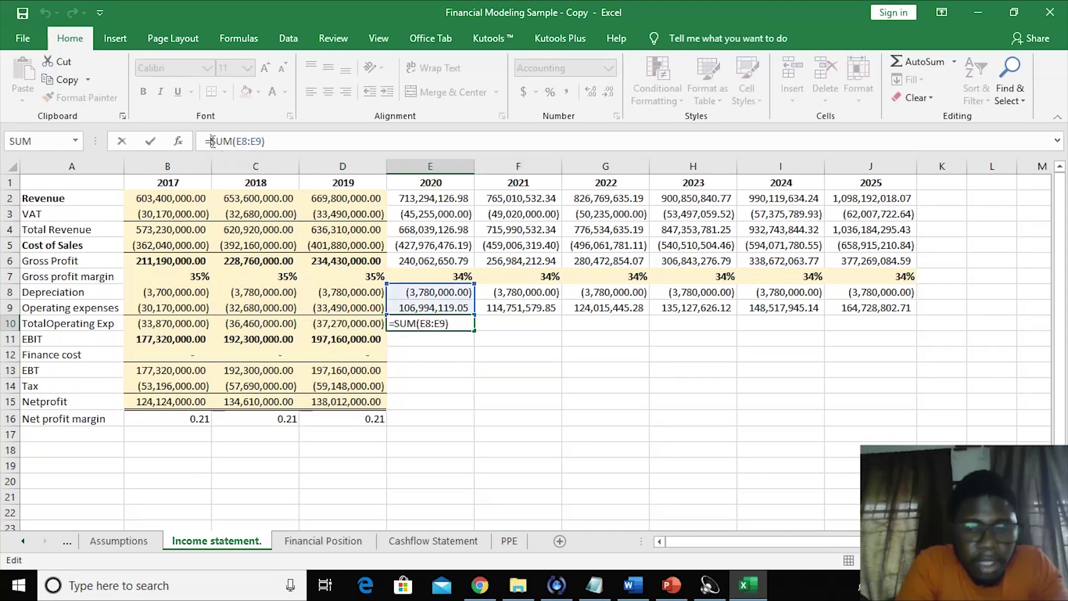
type("-")
key("Return")
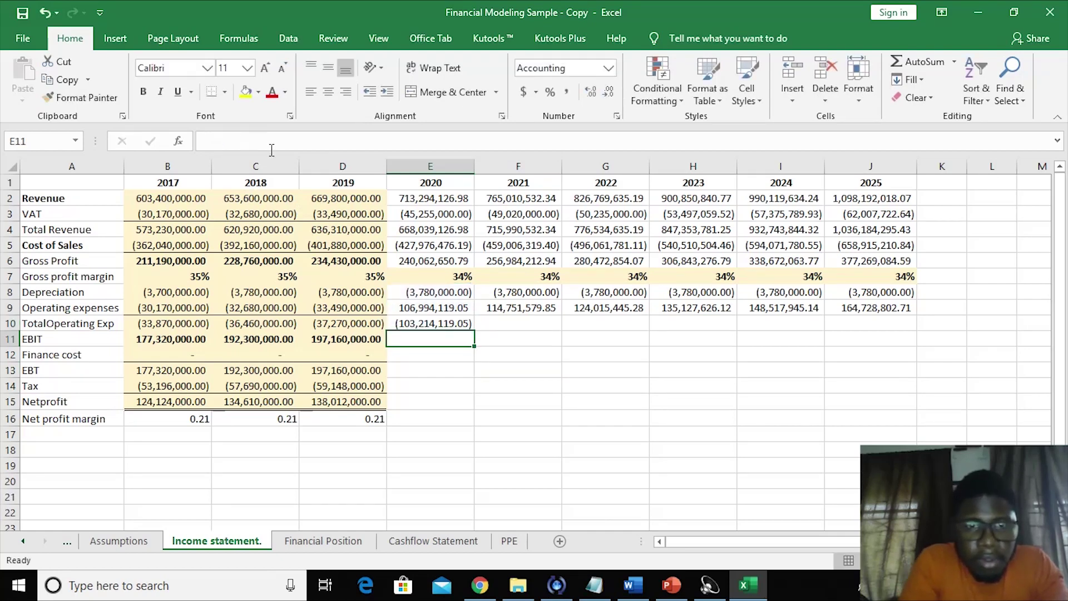
left_click(434, 324)
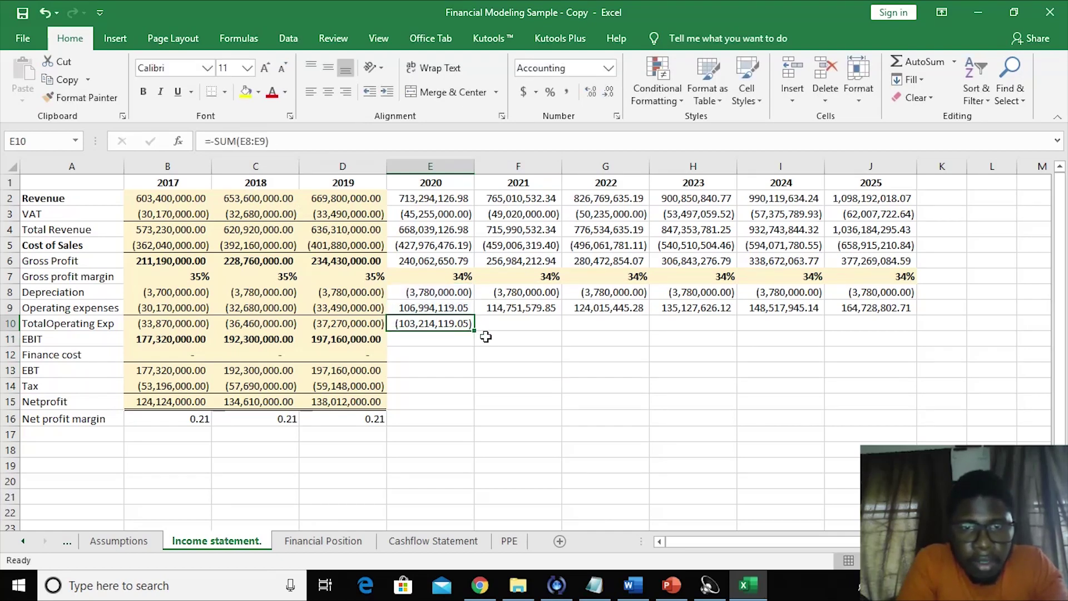
left_click_drag(476, 331, 556, 328)
key("ctrl+z")
key("ctrl+z")
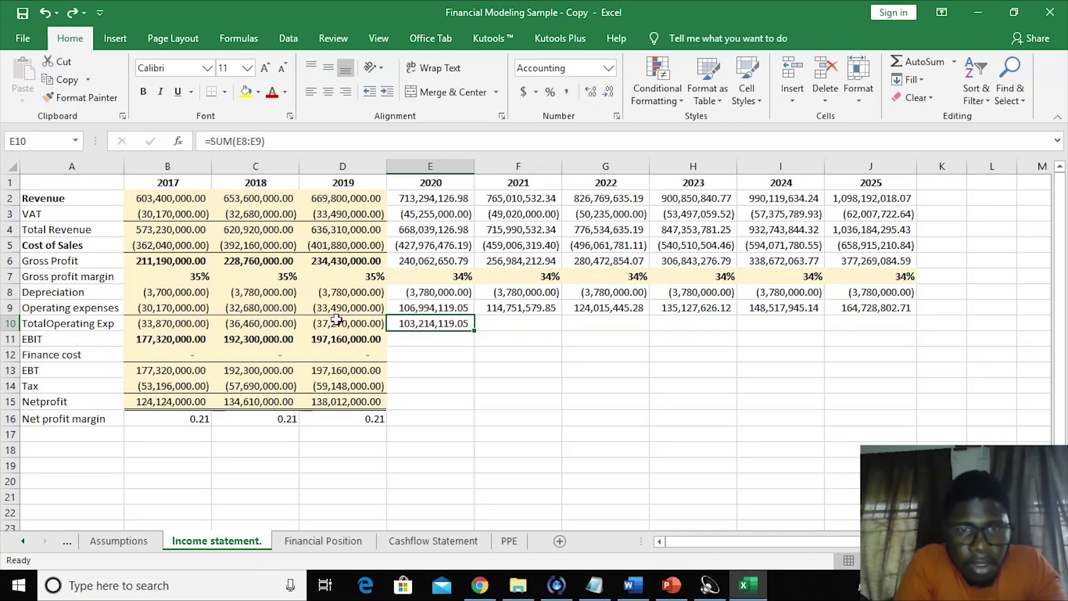
left_click(424, 307)
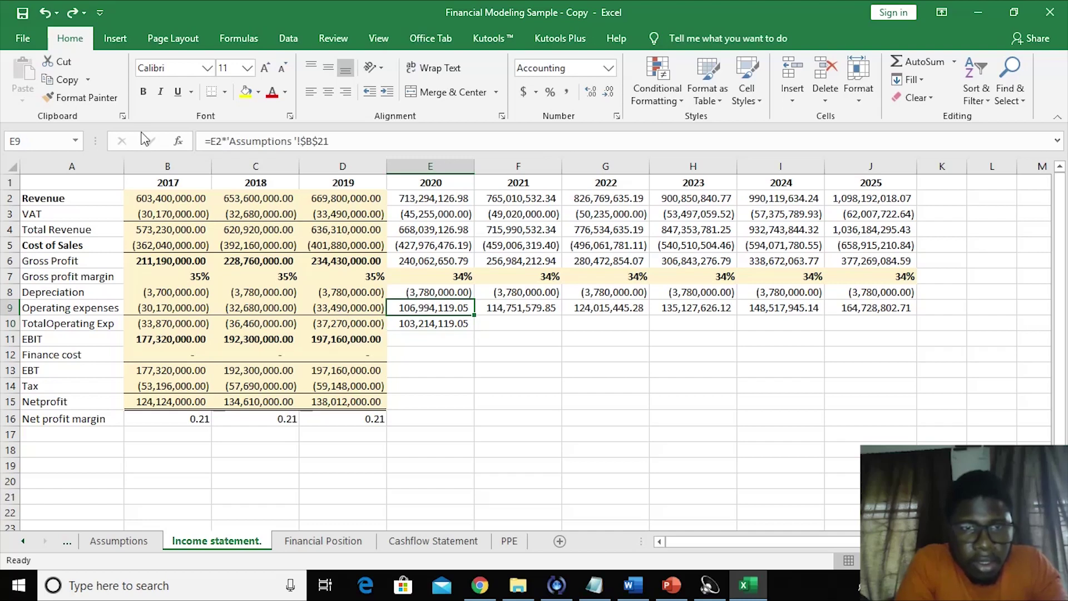
- Negate the E9 operating expenses formula and fill it across to J9
left_click(209, 141)
type("-")
key("Return")
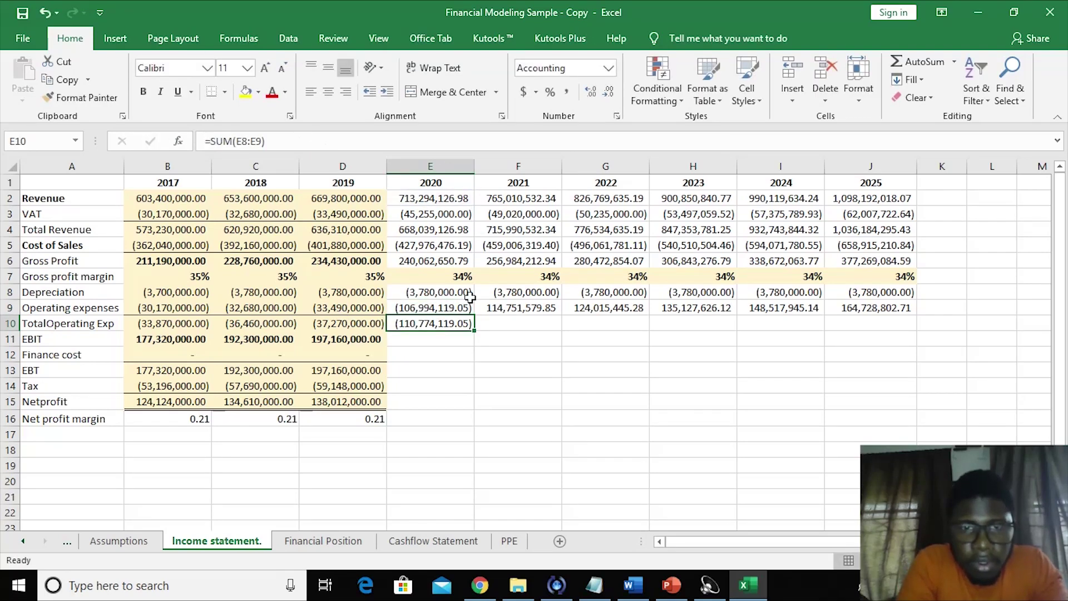
left_click(496, 308)
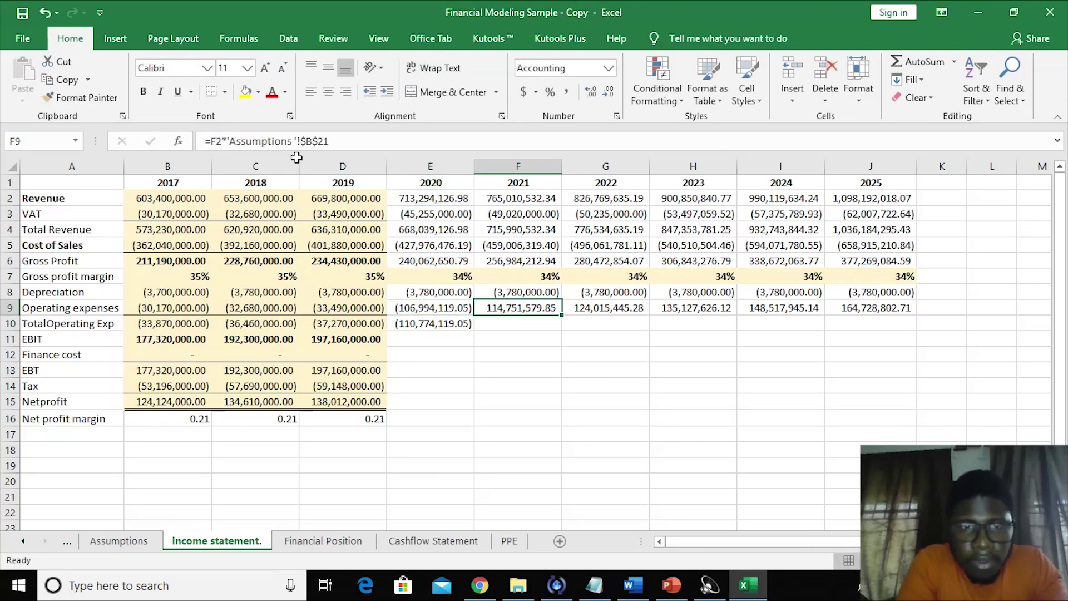
left_click(429, 310)
left_click_drag(474, 315, 880, 328)
left_click(629, 340)
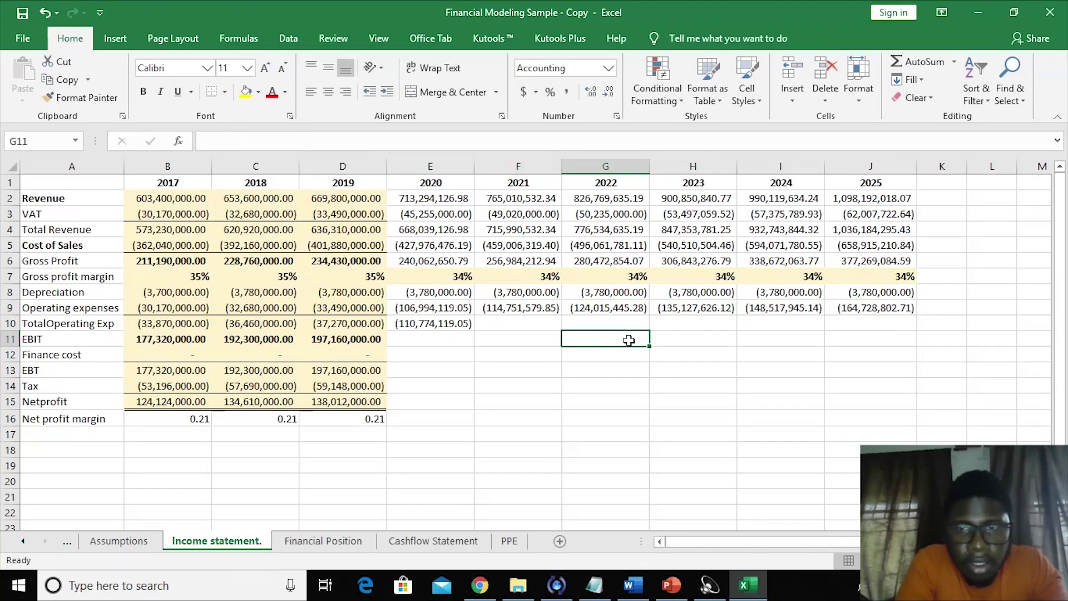
- Enter =SUM(E8:E9) in E10 and fill it to J10, from (110,774,119.05) to (168,508,802.71)
left_click(429, 323)
type("=sum(")
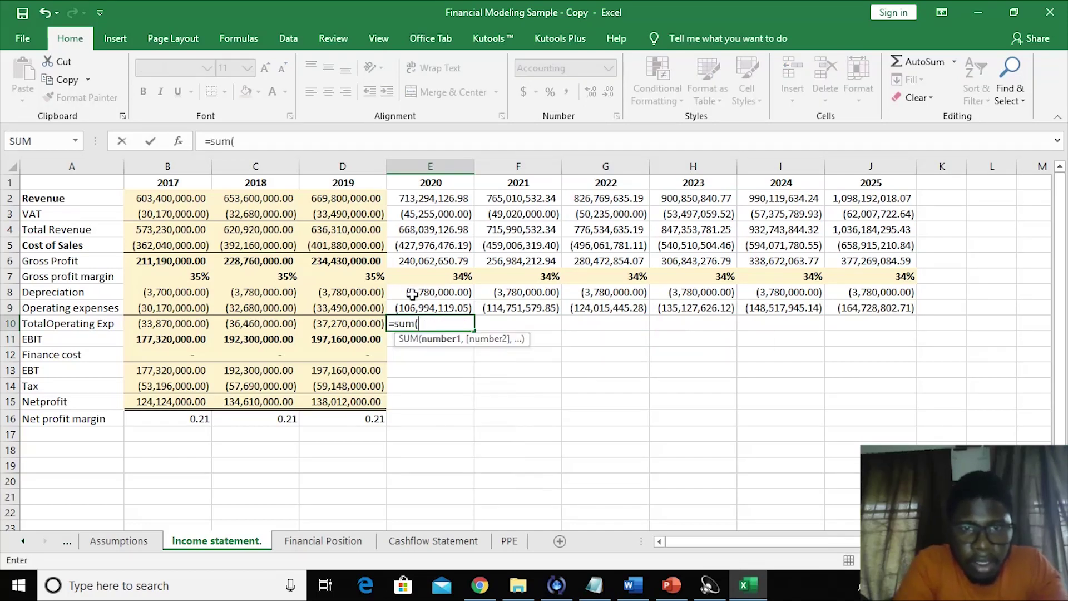
left_click_drag(414, 293, 416, 306)
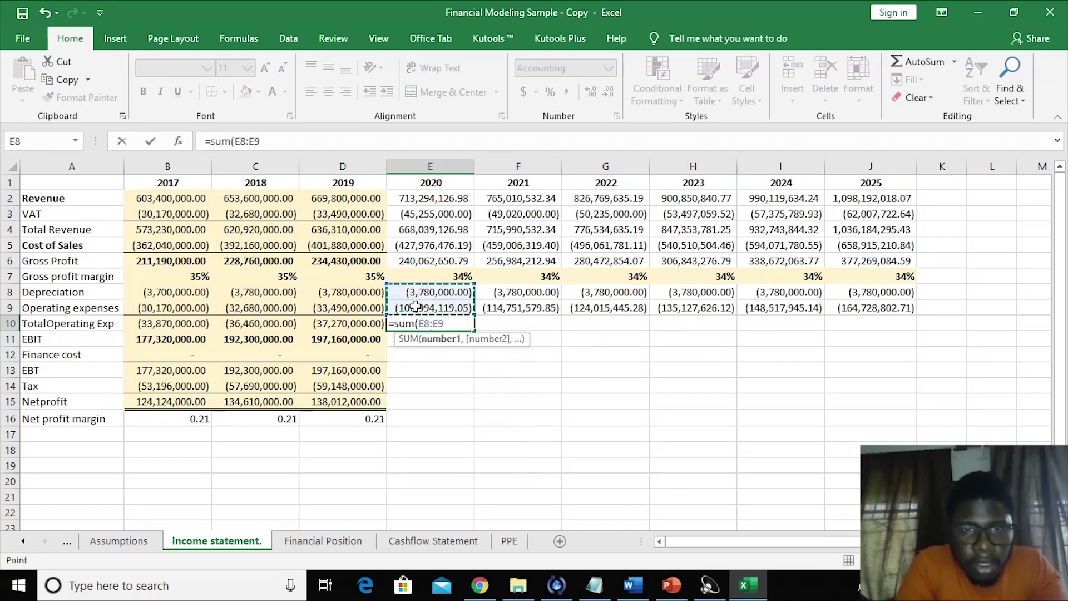
key("Return")
left_click(422, 325)
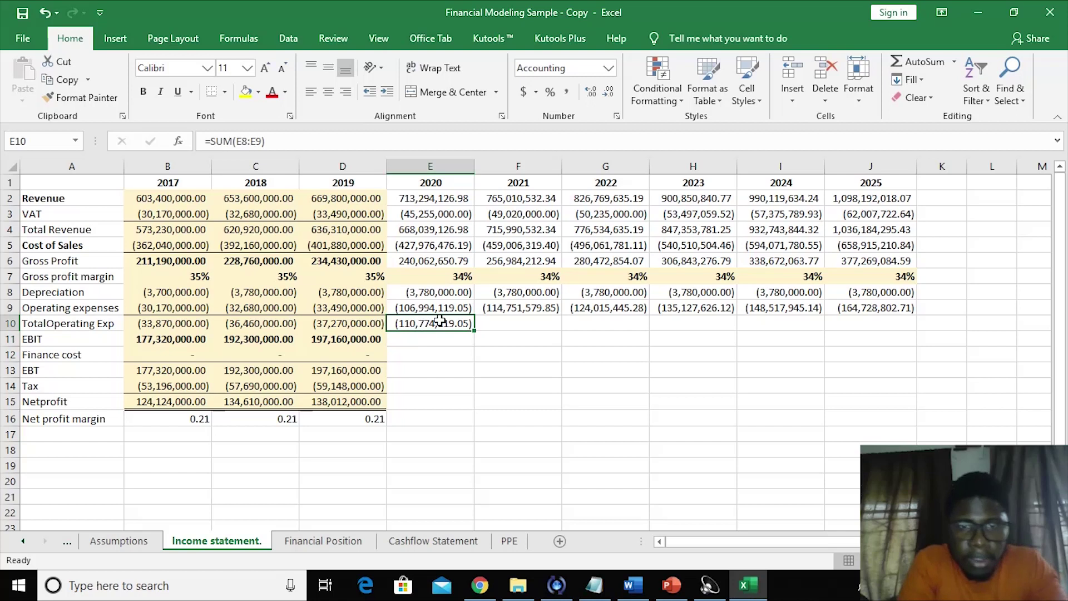
left_click_drag(476, 331, 898, 317)
left_click(717, 359)
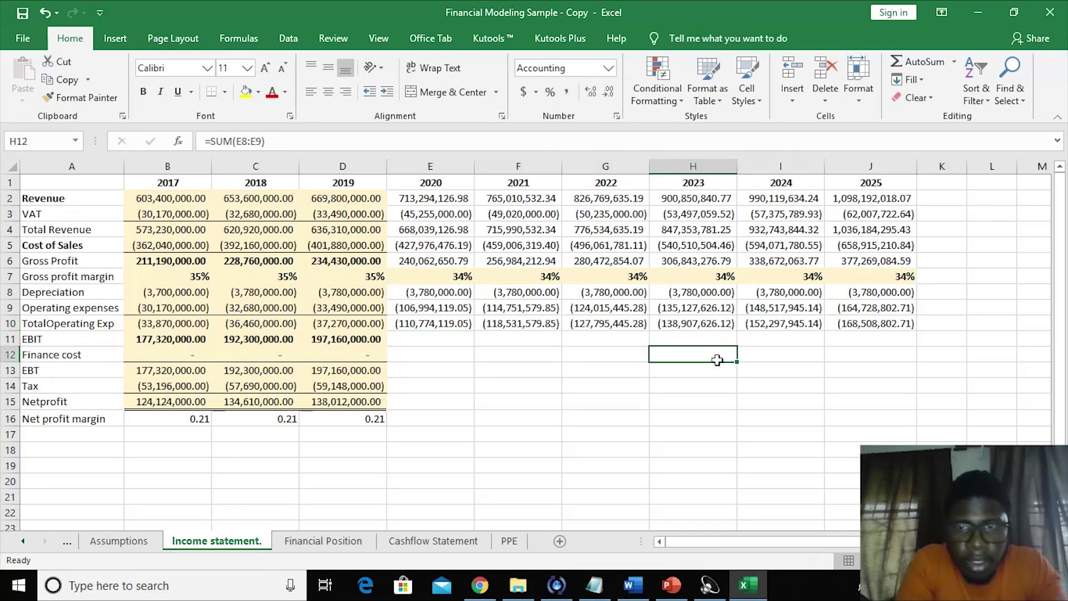
left_click(424, 342)
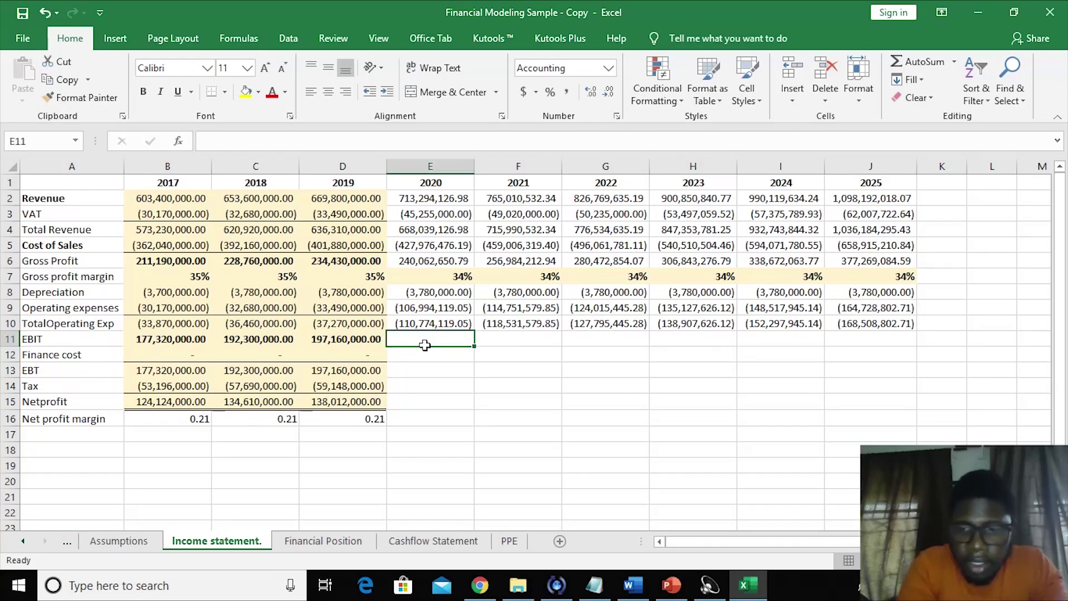
- Enter =E6+E10 in E11 for 2020 EBIT and fill it across to J11
type("=")
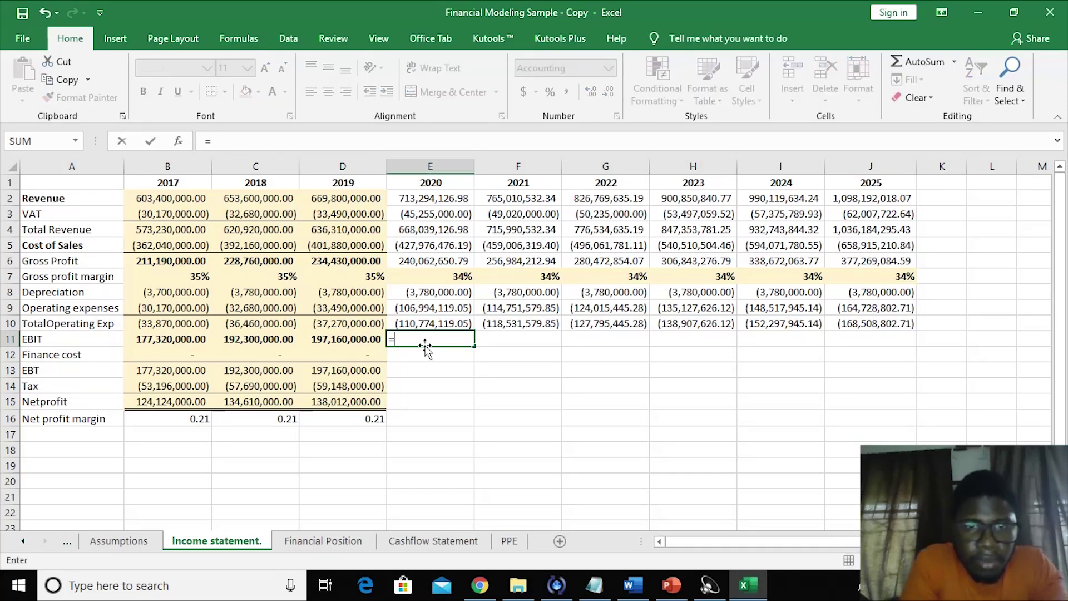
left_click(424, 260)
type("+")
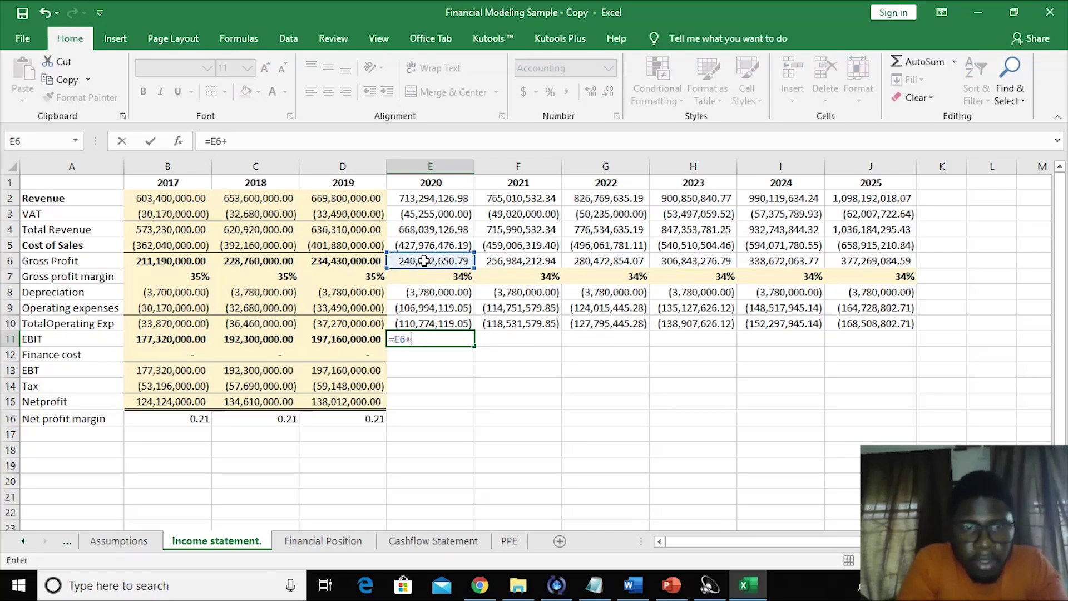
left_click(415, 324)
key("Return")
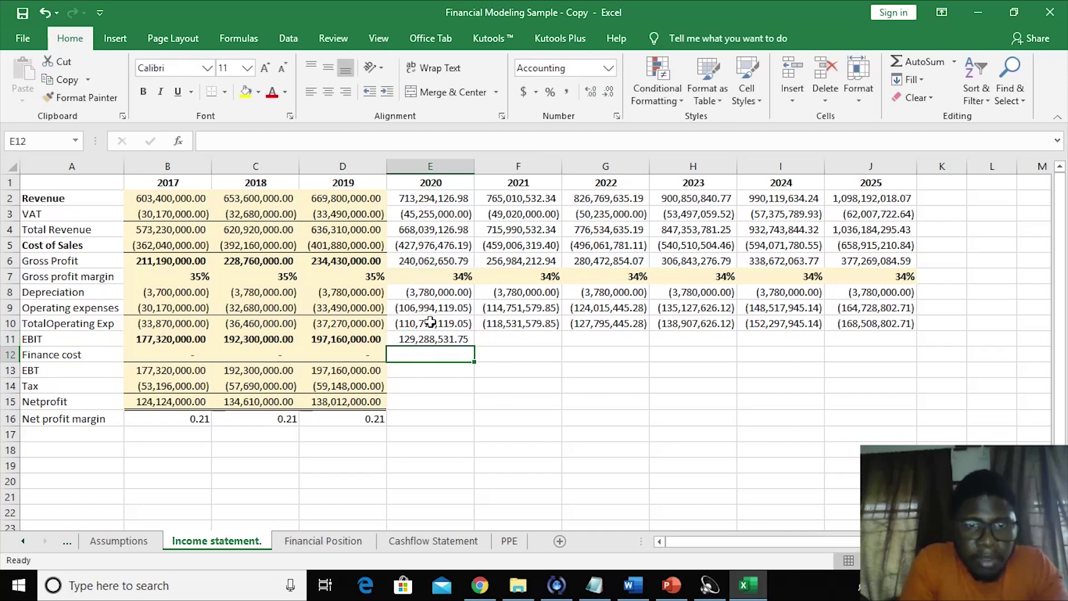
left_click(423, 334)
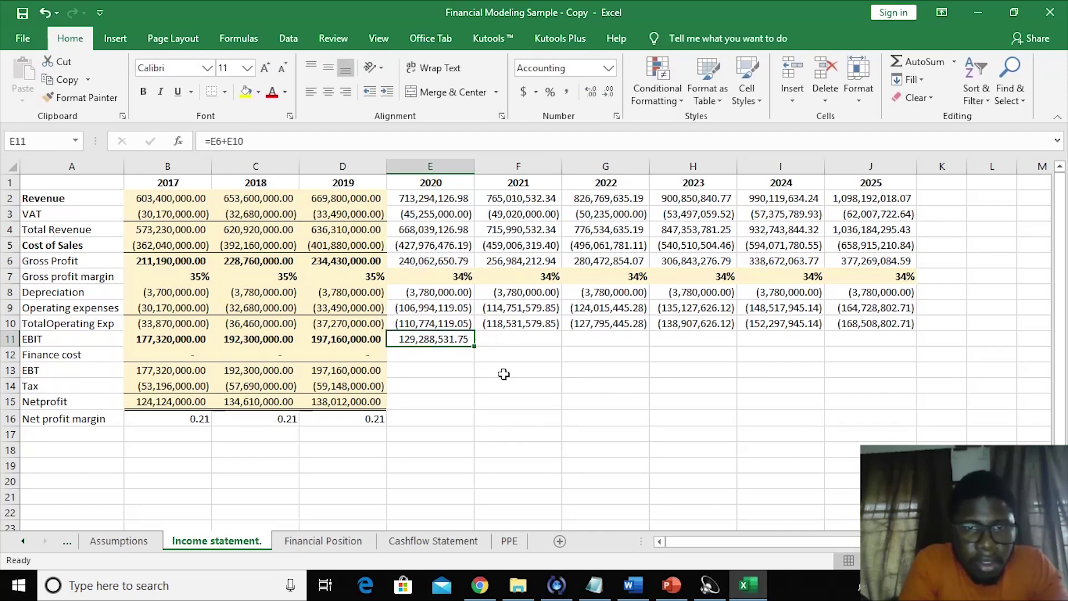
left_click_drag(472, 346, 884, 348)
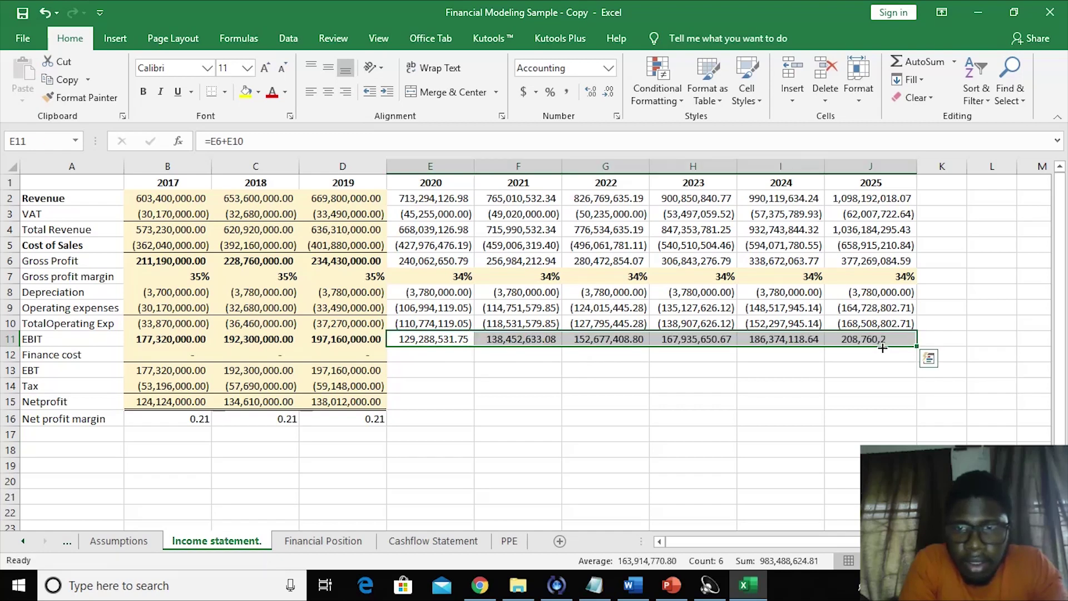
- Copy the zero finance cost from D12 across to J12
left_click(761, 396)
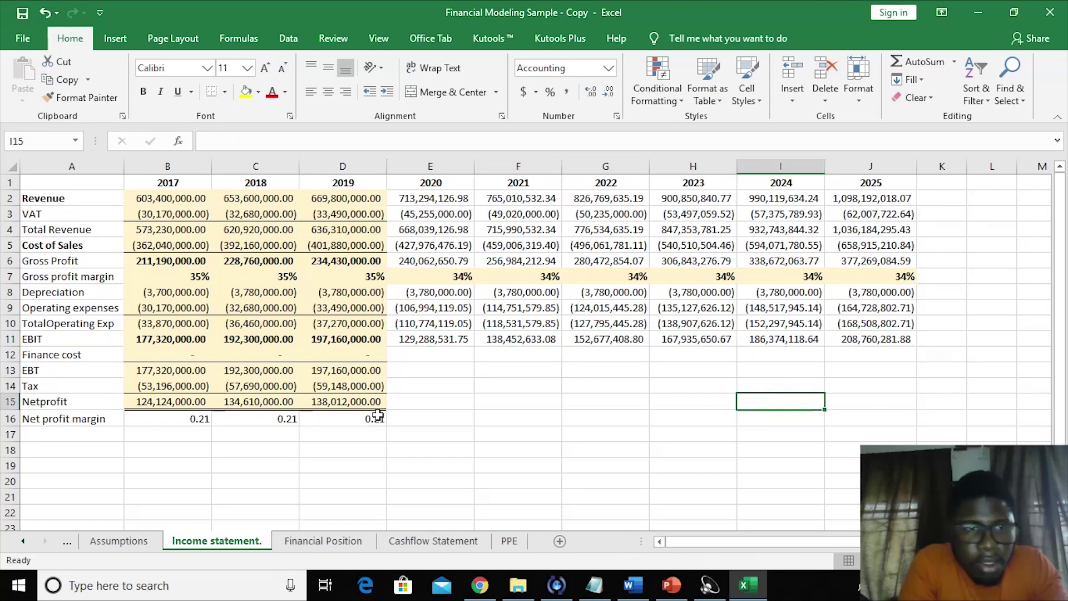
left_click(367, 353)
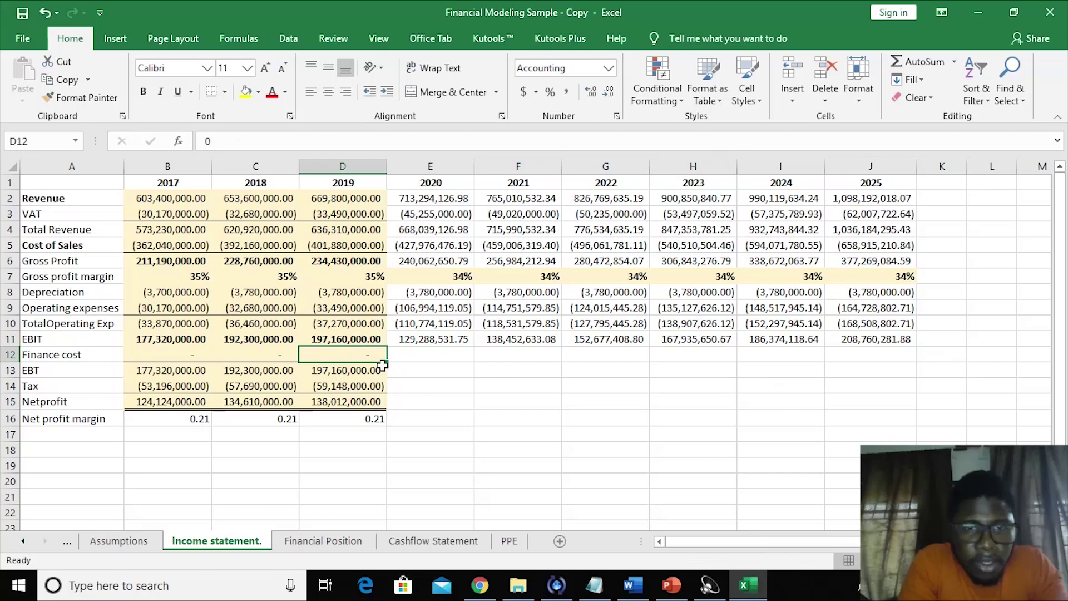
left_click_drag(386, 364, 874, 347)
left_click(604, 433)
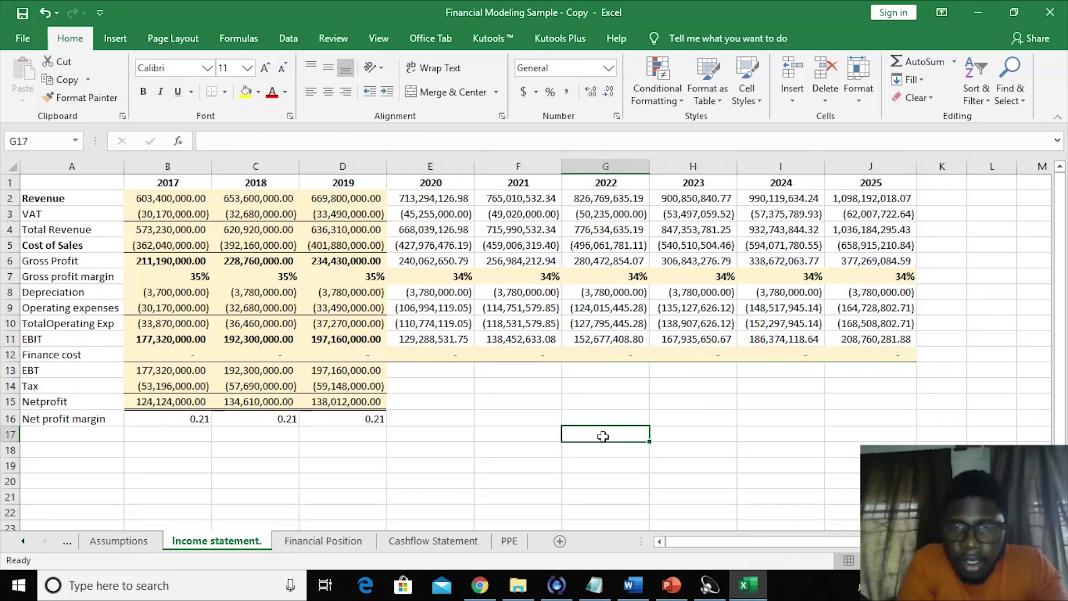
- Review the income statement rows and begin the 2020 EBT formula in E13
left_click(479, 379)
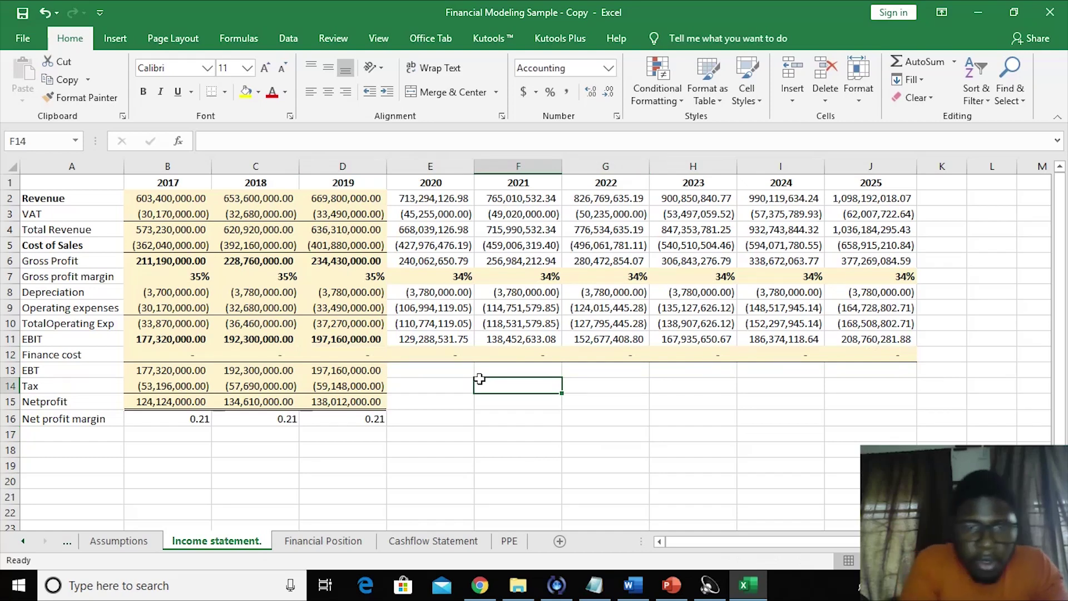
left_click(424, 386)
left_click(518, 401)
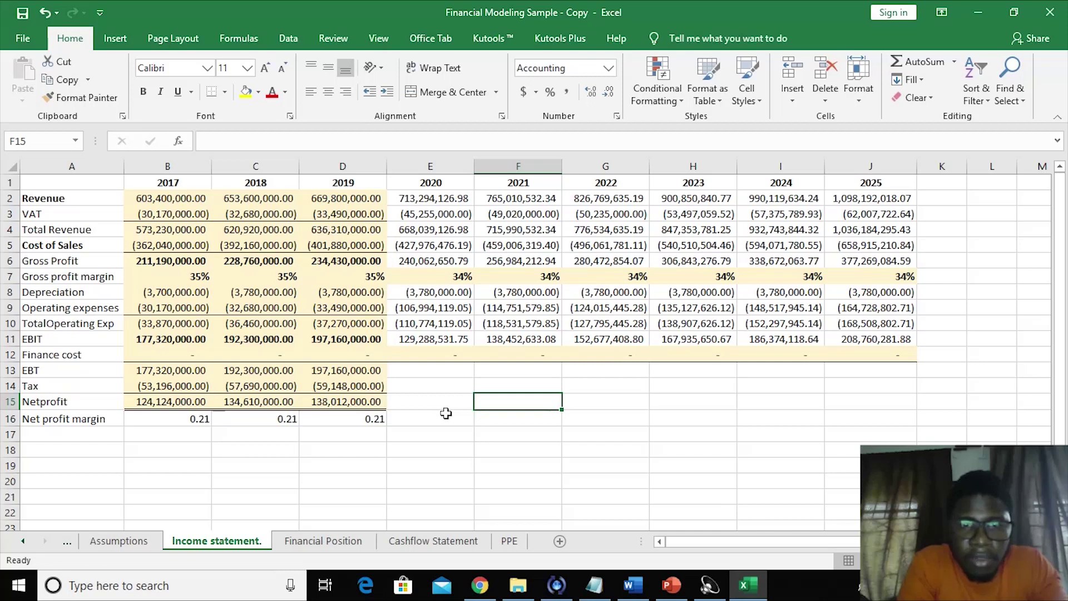
left_click(446, 414)
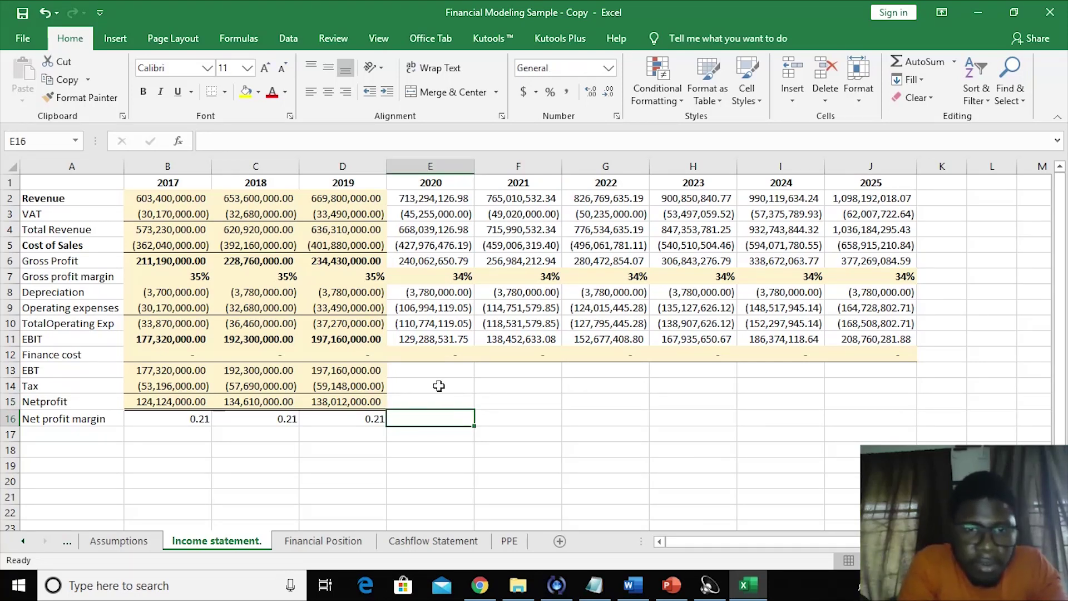
left_click(439, 385)
left_click(468, 421)
left_click(424, 367)
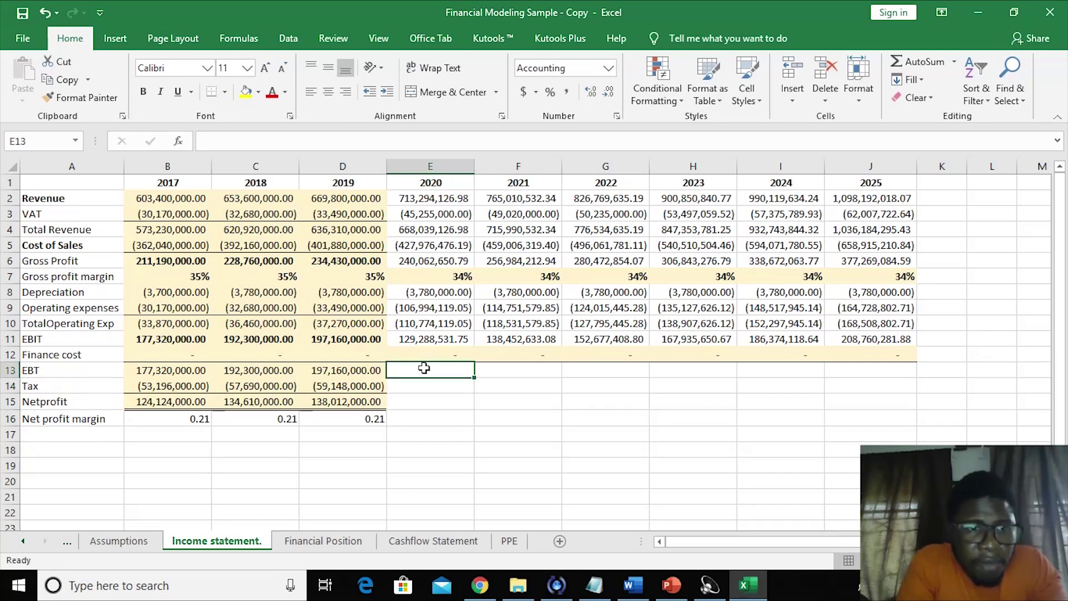
left_click(444, 433)
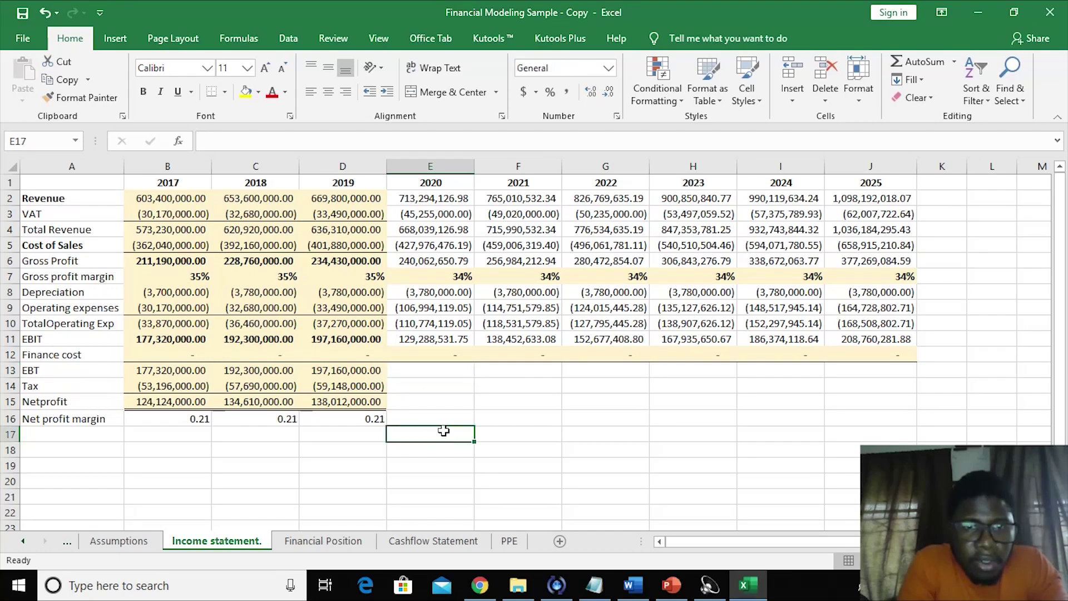
left_click(442, 372)
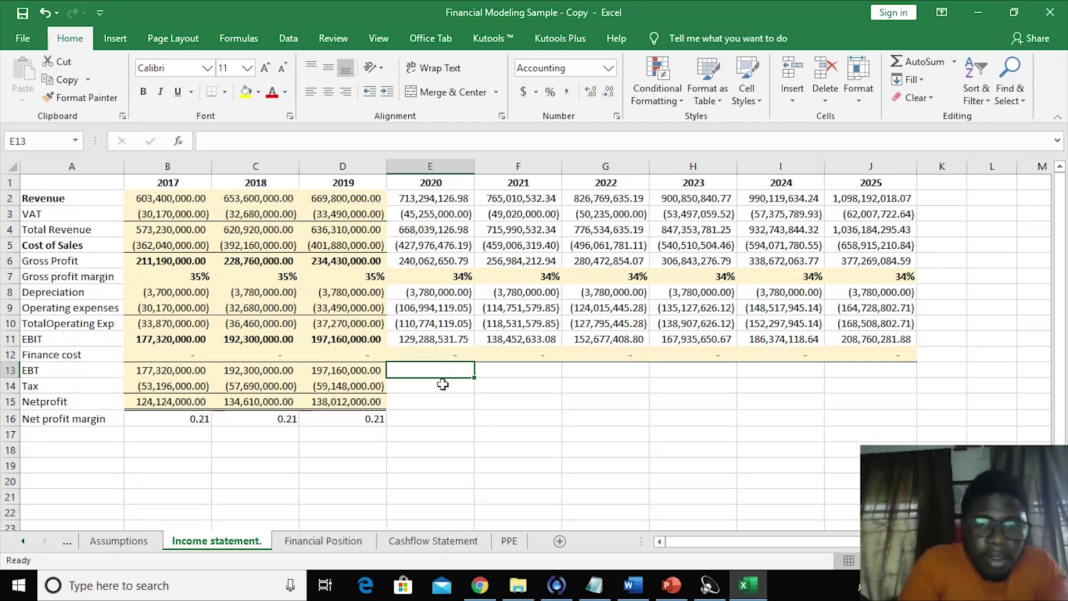
type("=")
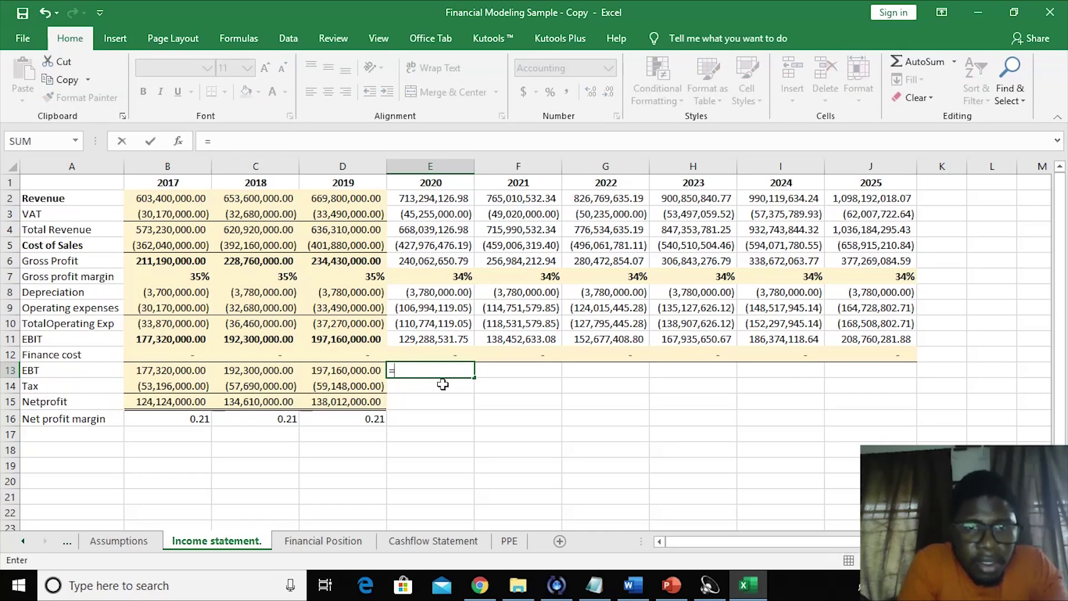
- Set the 2020 EBT in E13 to =E11+E12, giving 129,288,531.75
left_click(428, 343)
type("-")
left_click(428, 357)
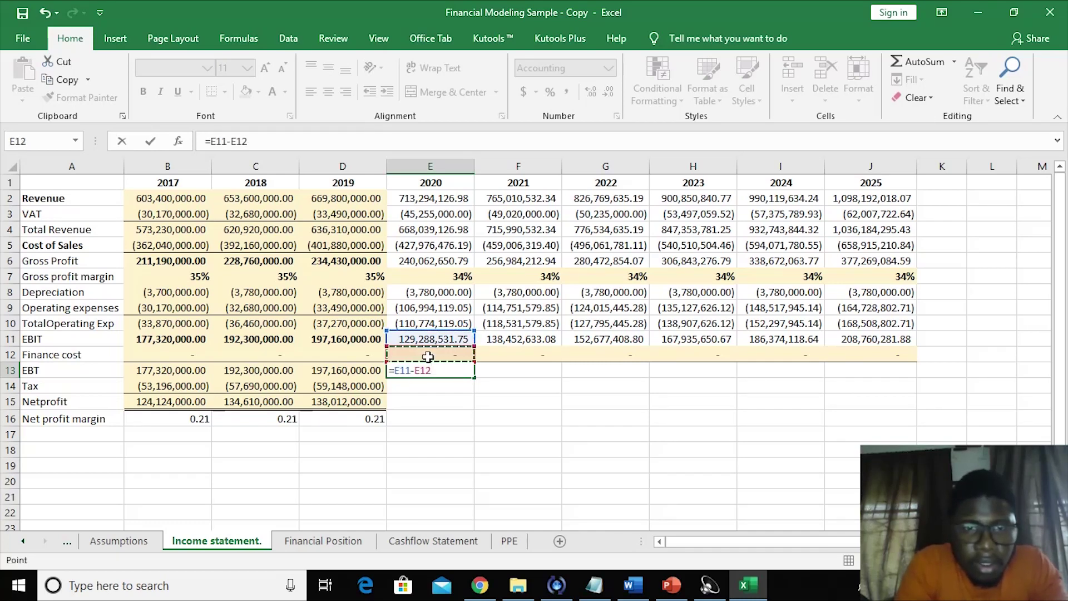
key("BackSpace")
key("BackSpace")
key("BackSpace")
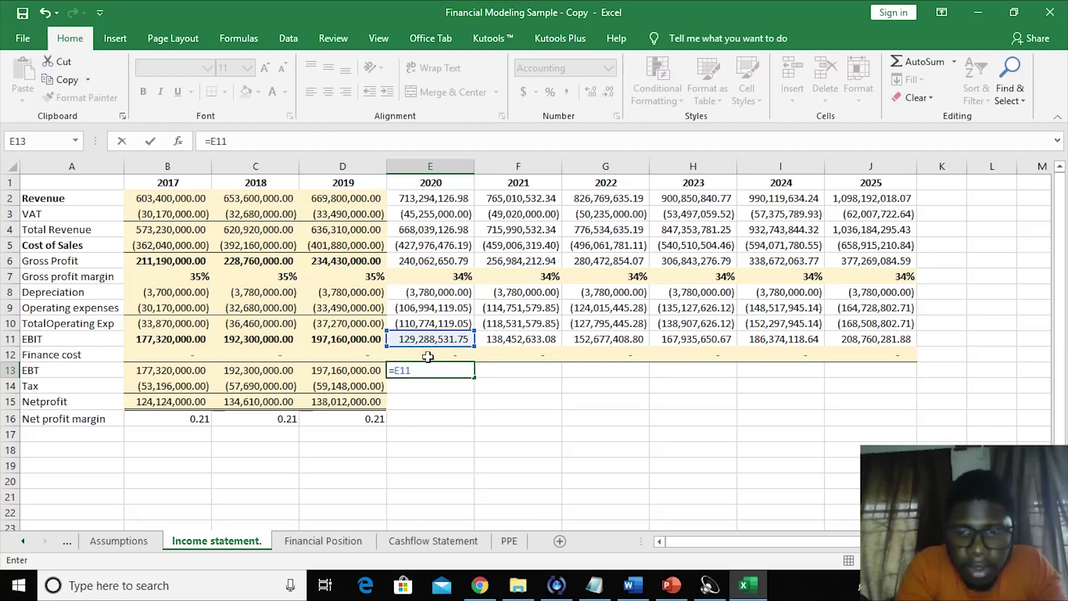
type("+")
left_click(427, 356)
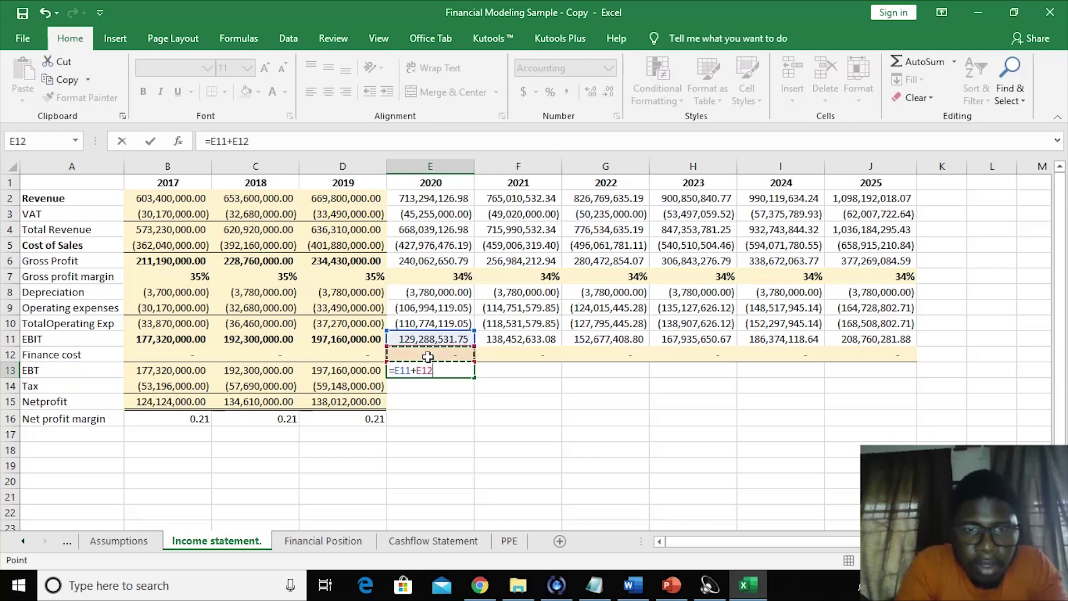
key("Return")
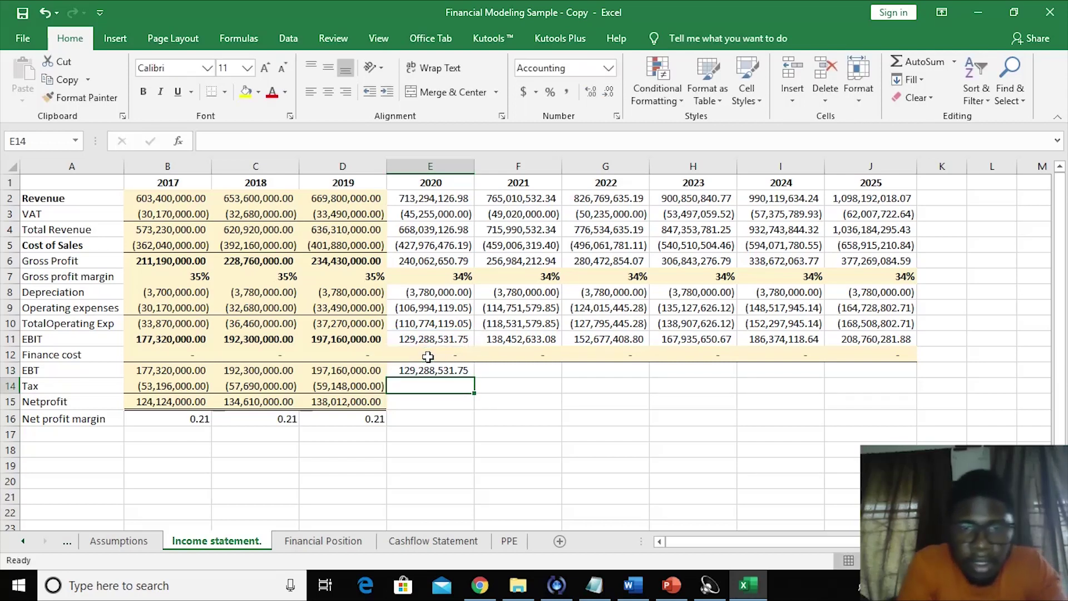
- Fill the EBT formula across to J13, reaching 208,760,281.88 for 2025
left_click(426, 353)
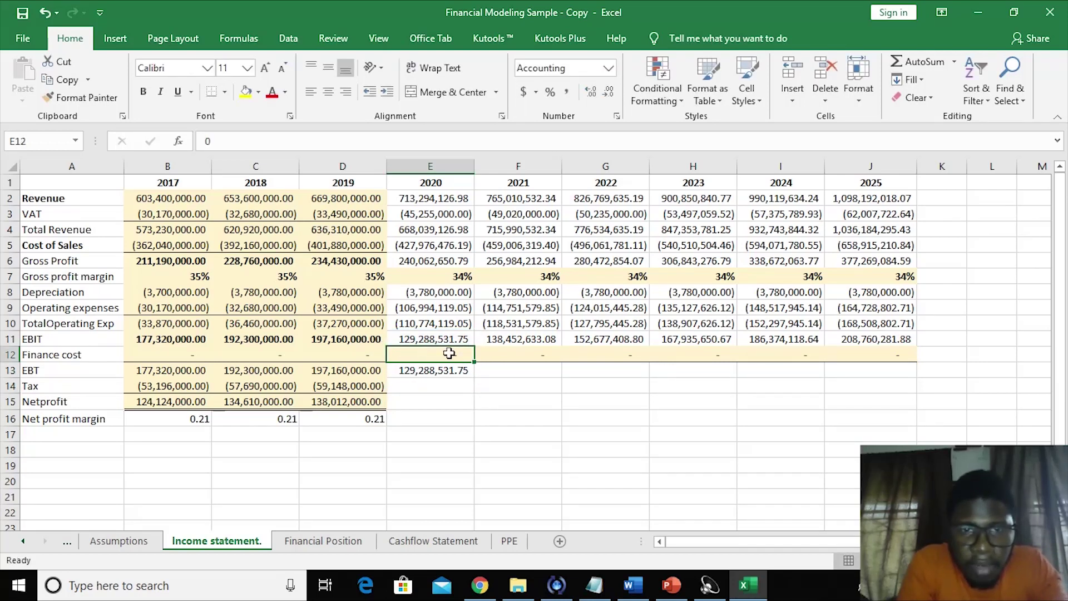
left_click(428, 367)
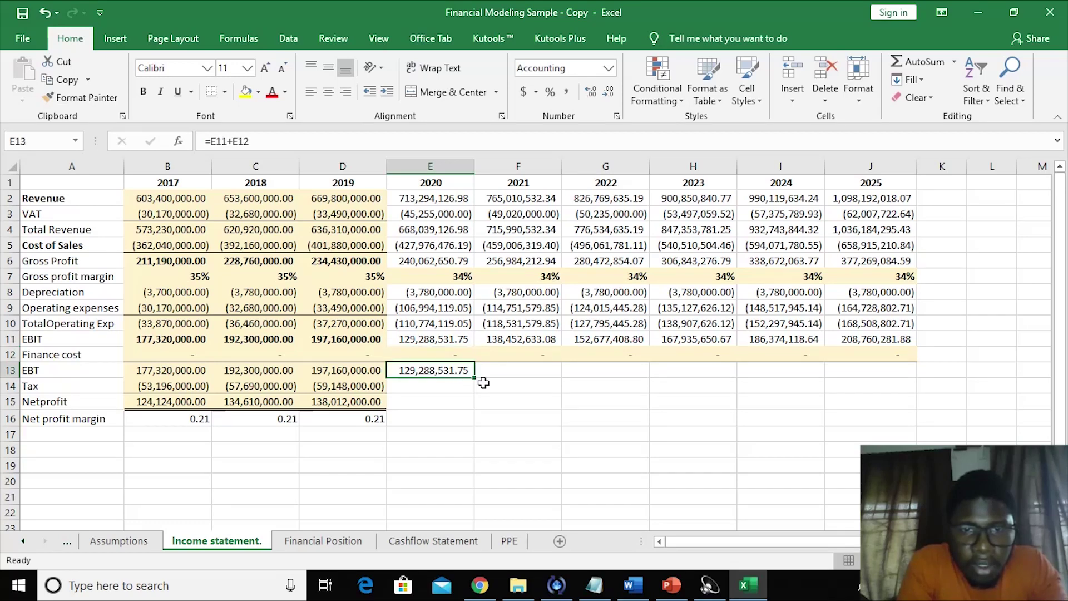
left_click_drag(474, 377, 884, 368)
left_click(723, 418)
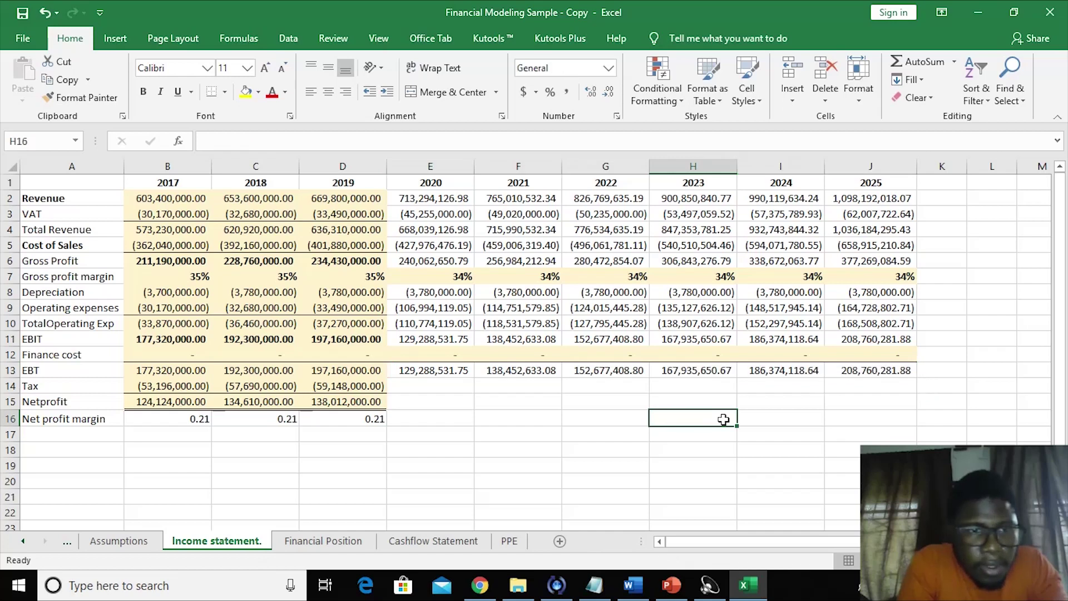
left_click(424, 387)
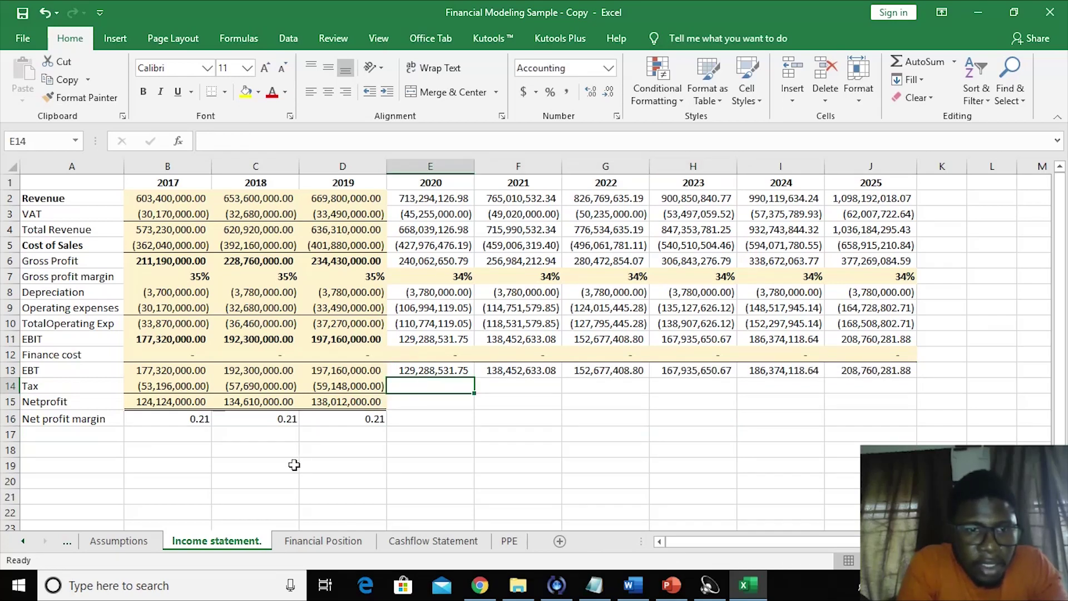
left_click(124, 541)
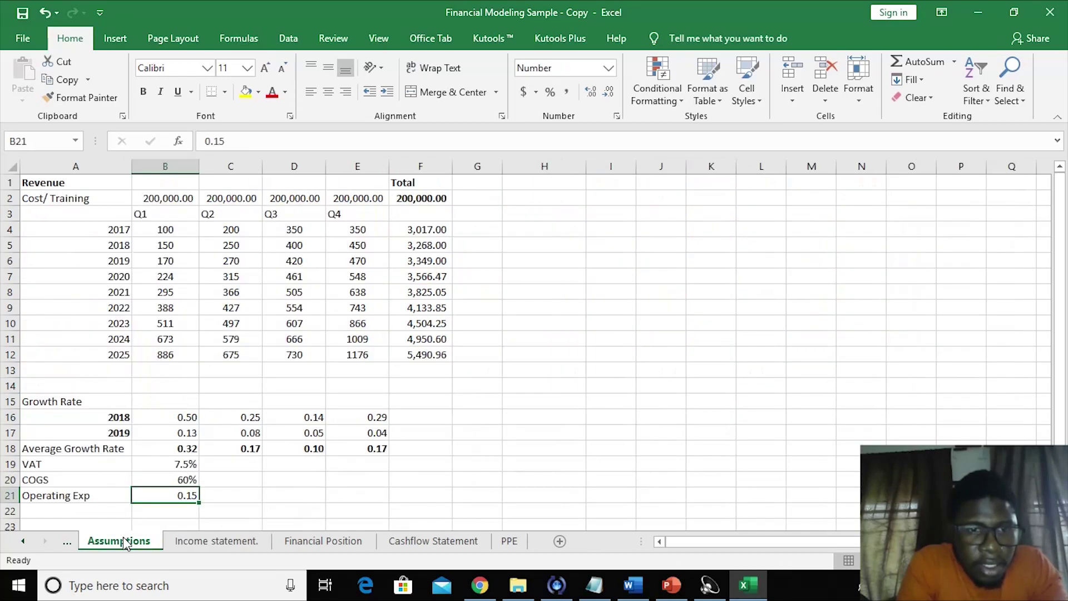
- Add a 'Tax' assumption in A22 with a 30% rate in B22
left_click(91, 513)
type("T")
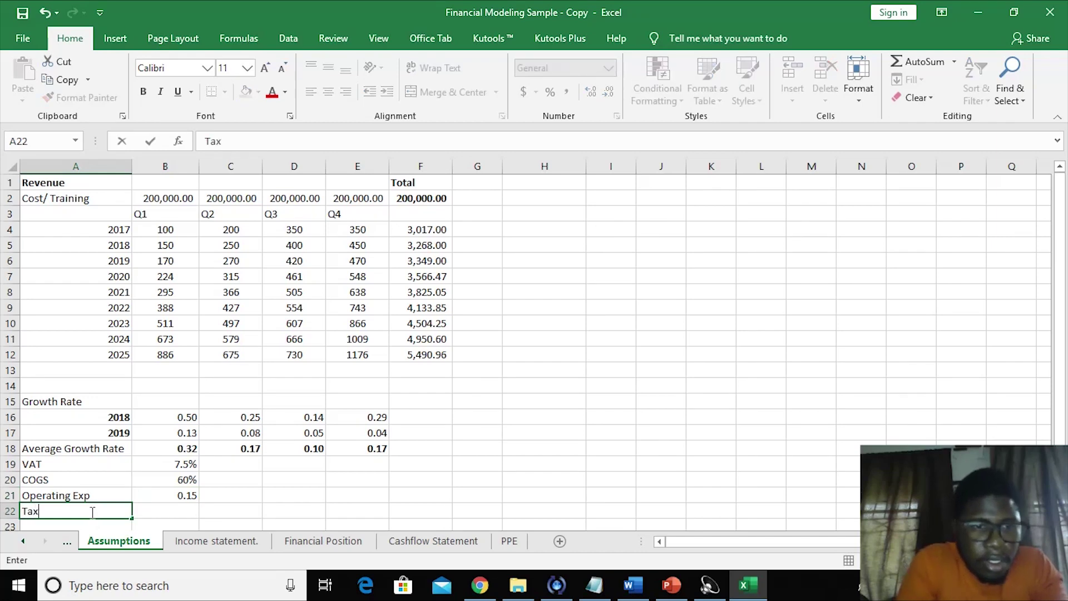
type("ax")
left_click(164, 512)
type("3")
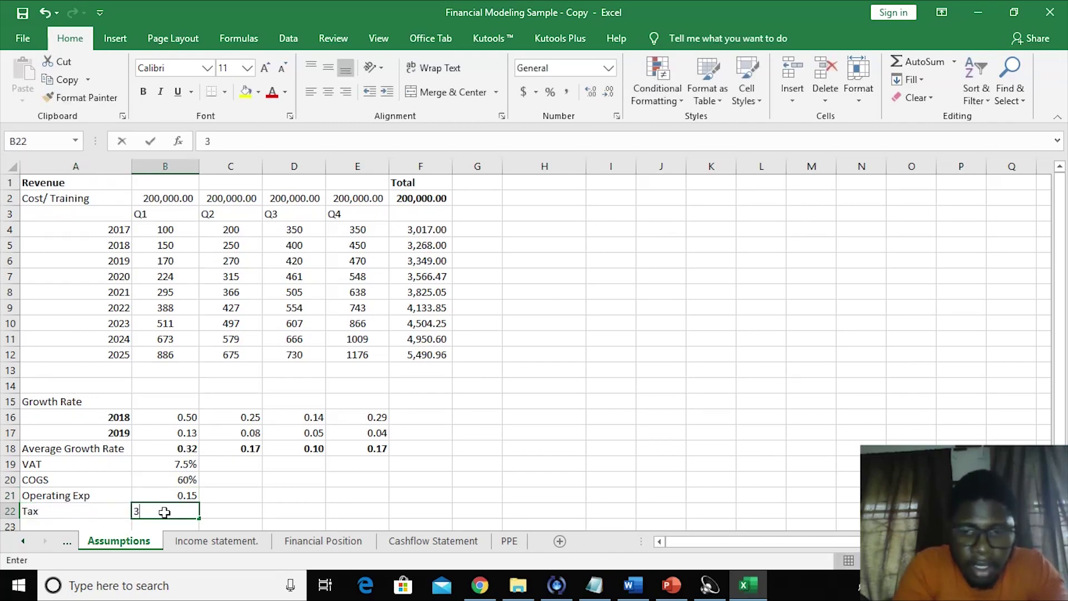
type("0%")
key("Return")
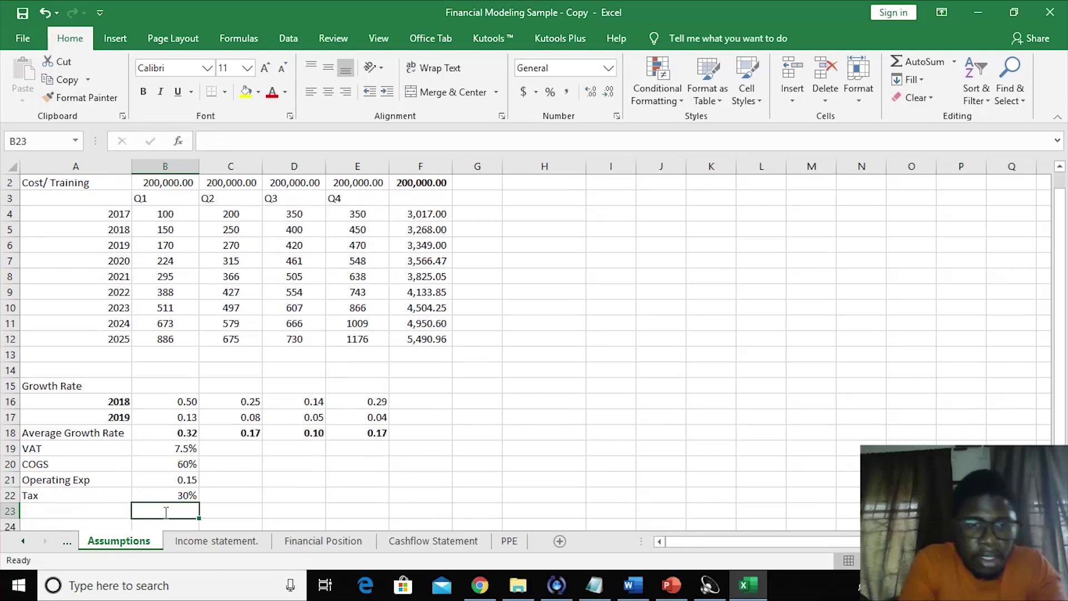
- Enter the 2020 Tax formula multiplying EBT by the Assumptions sheet tax rate
left_click(227, 542)
type("=")
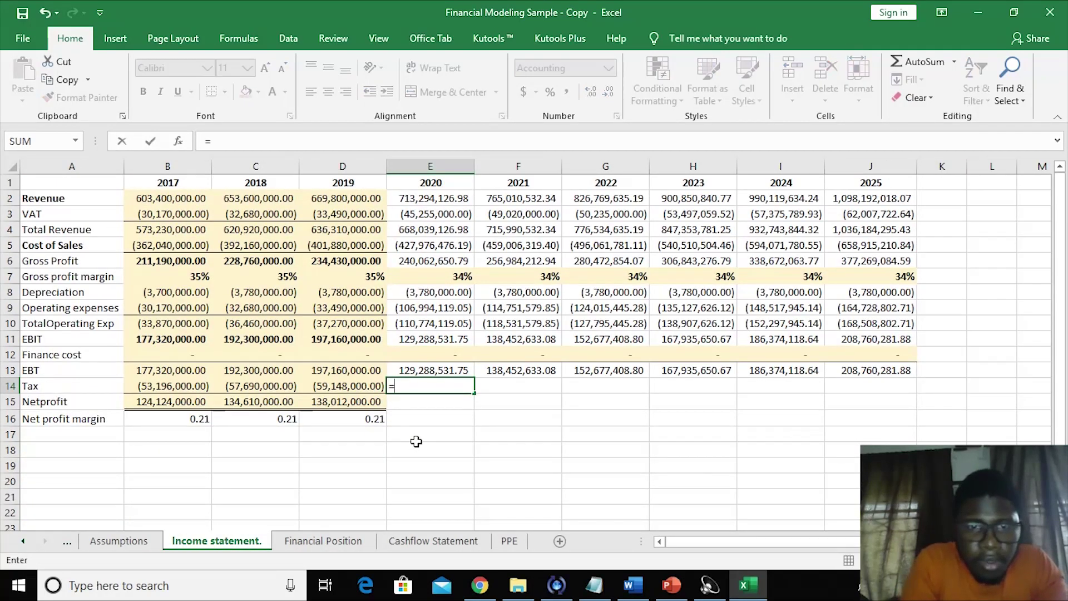
left_click(433, 367)
type("*")
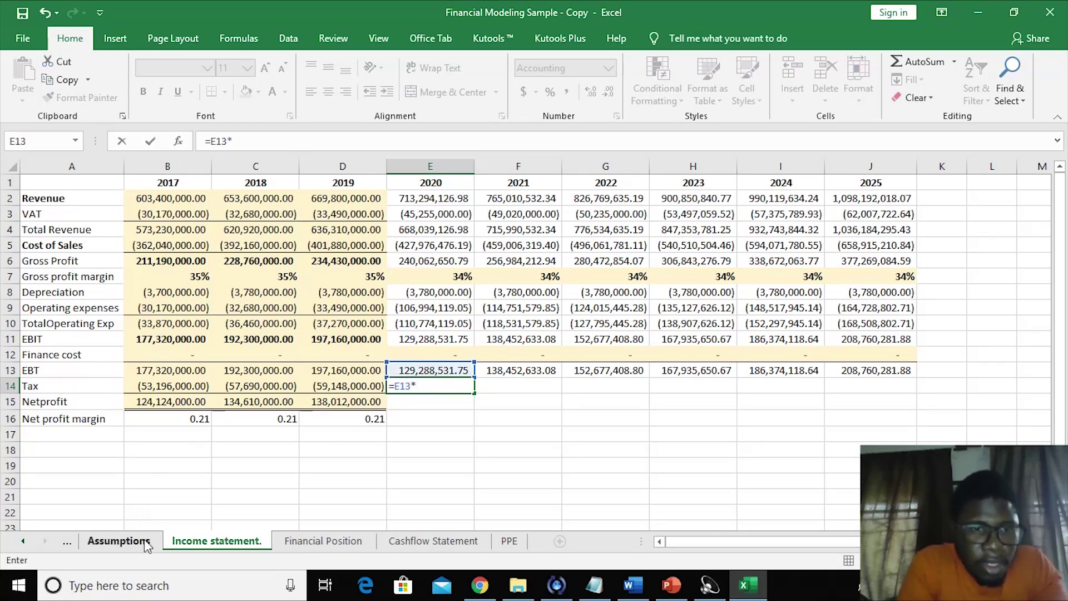
left_click(143, 545)
left_click(170, 497)
key("Return")
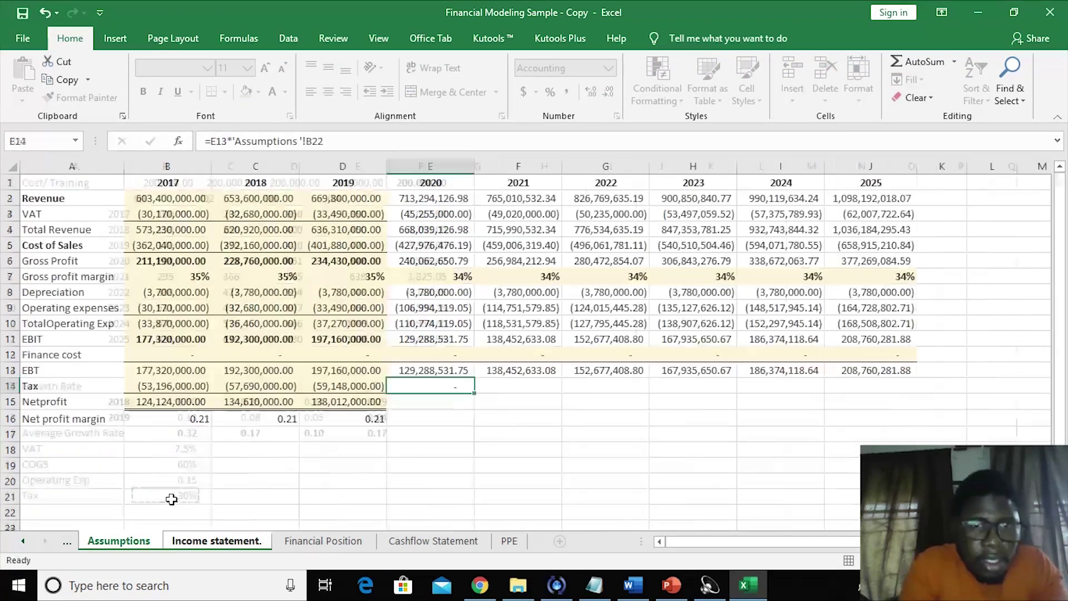
- Lock the tax-rate reference with $ signs and fill the Tax formula across to 2025
left_click(412, 386)
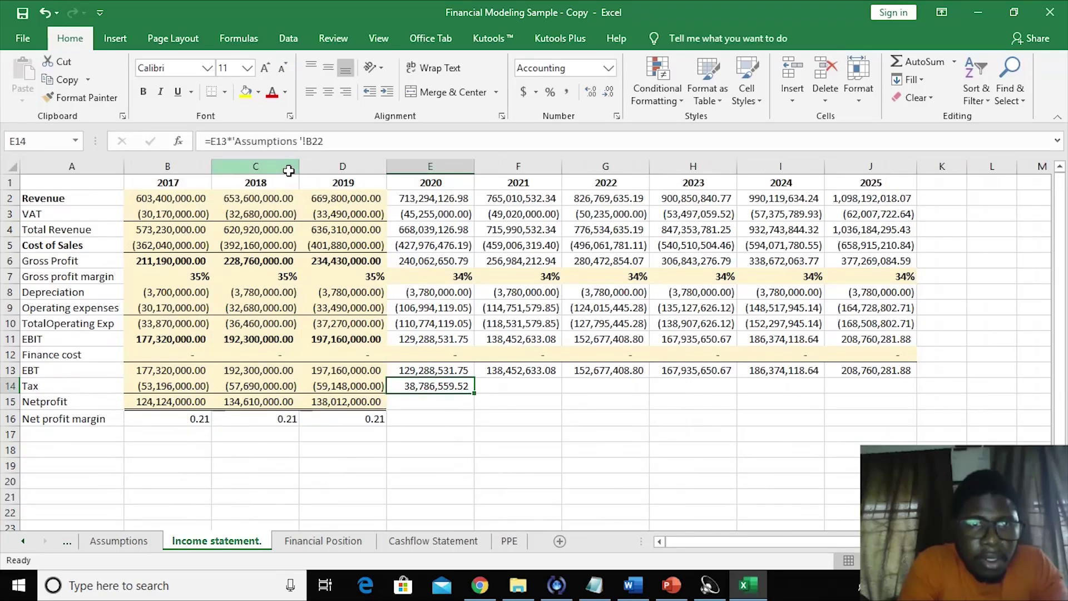
left_click(306, 141)
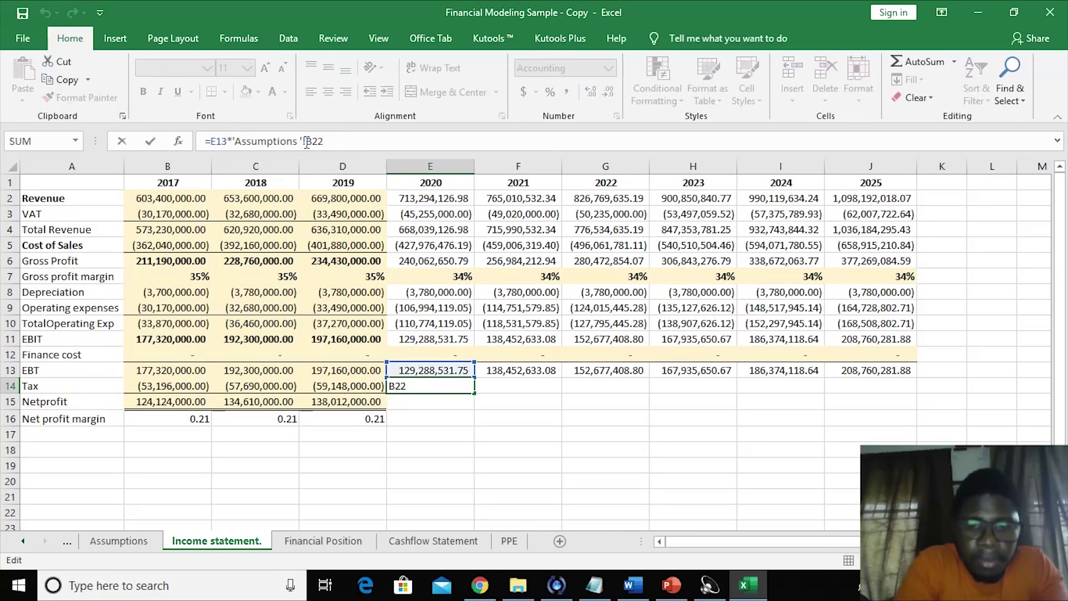
type("$")
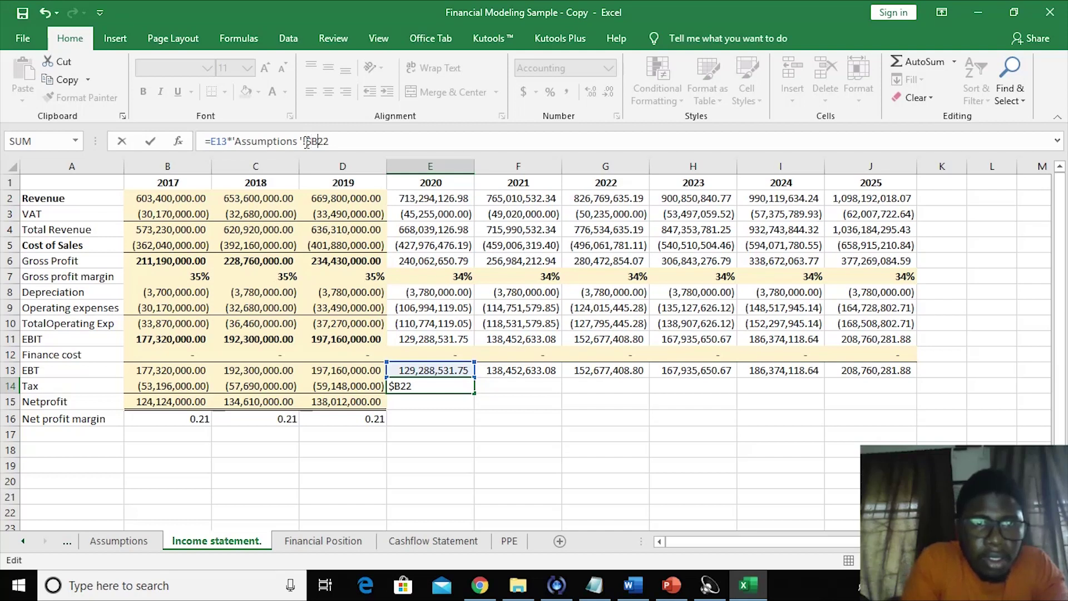
type("$")
key("Return")
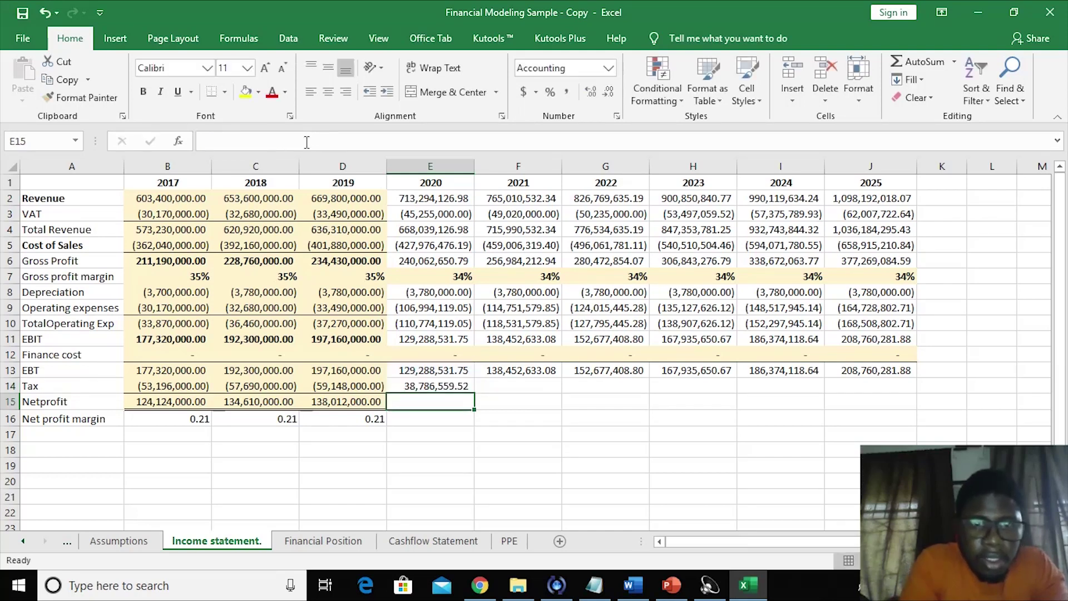
left_click(408, 380)
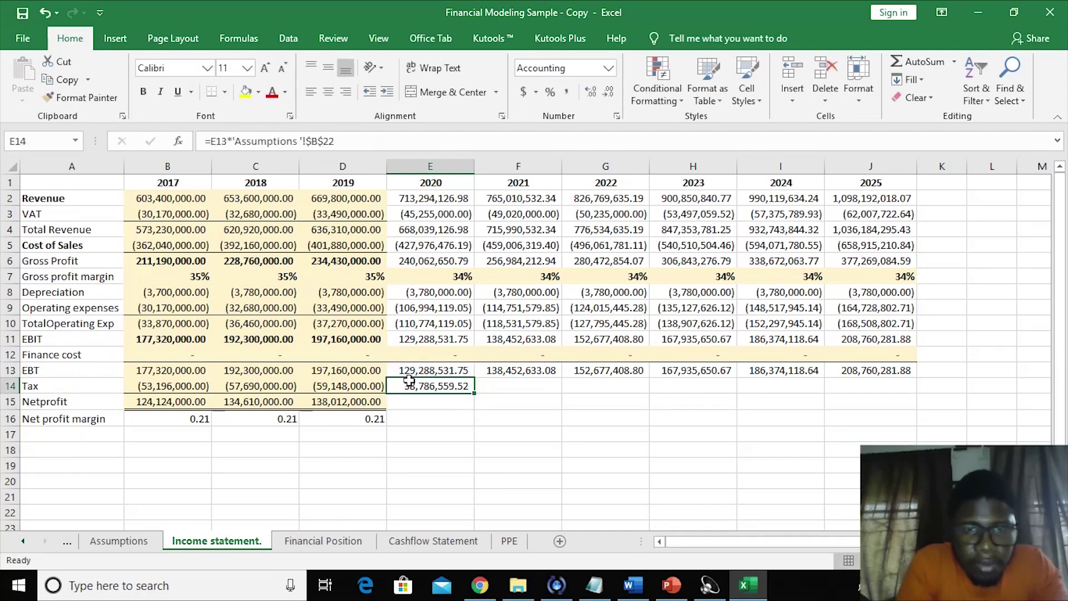
left_click_drag(474, 394, 912, 390)
left_click(469, 447)
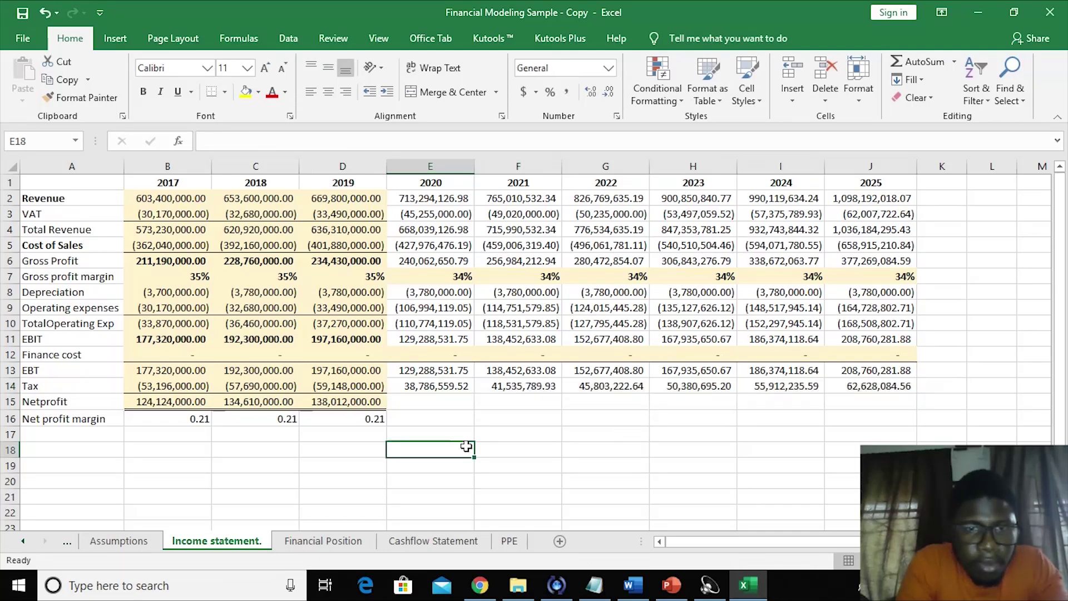
- Make the Tax formula negative and refill it across 2020–2025
left_click(419, 398)
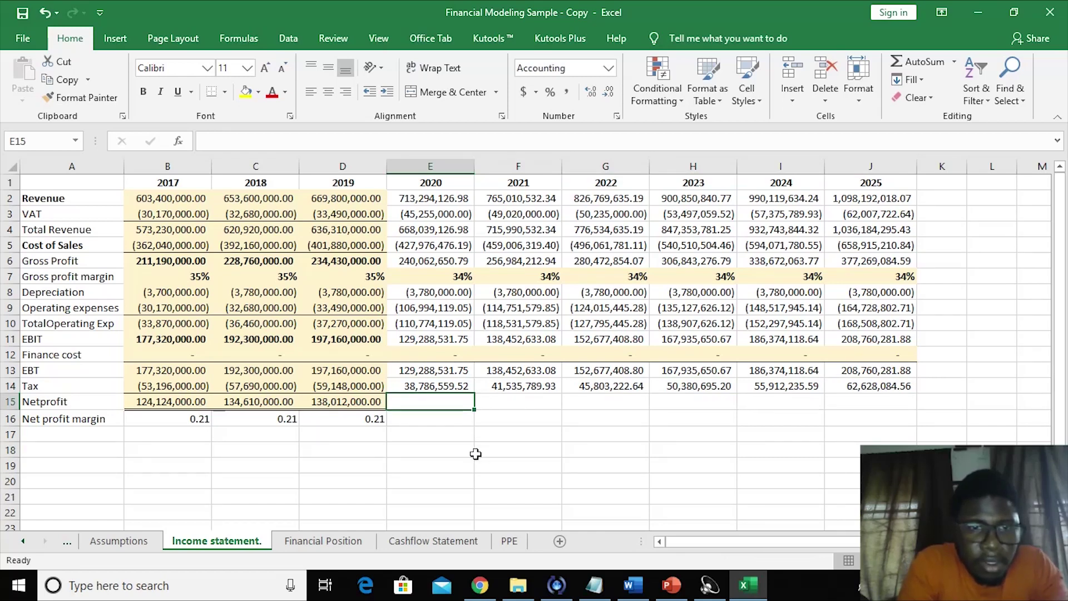
left_click(425, 386)
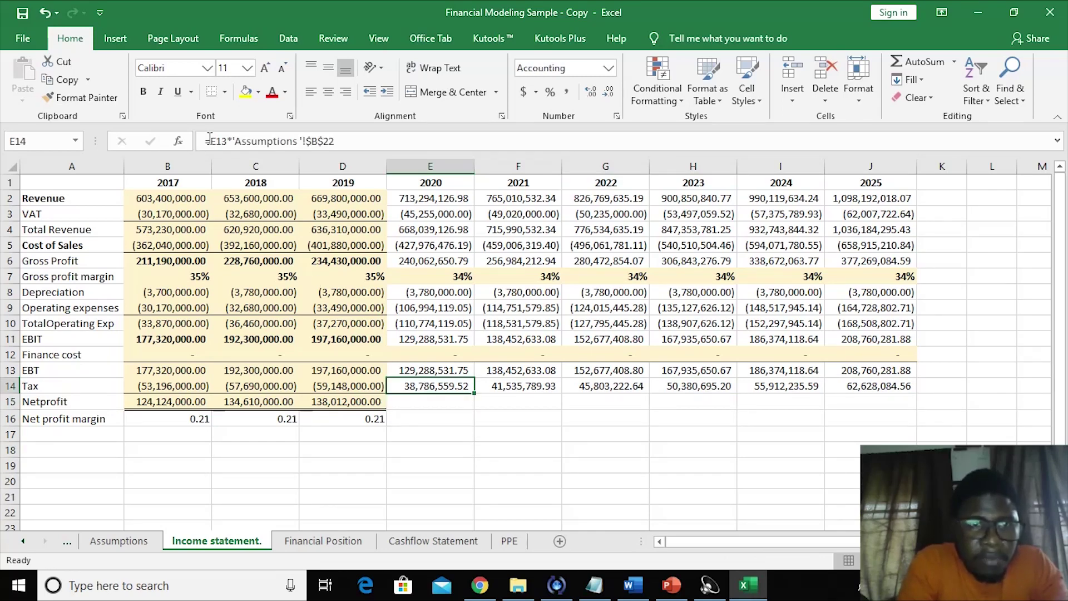
left_click(209, 141)
type("-")
key("Return")
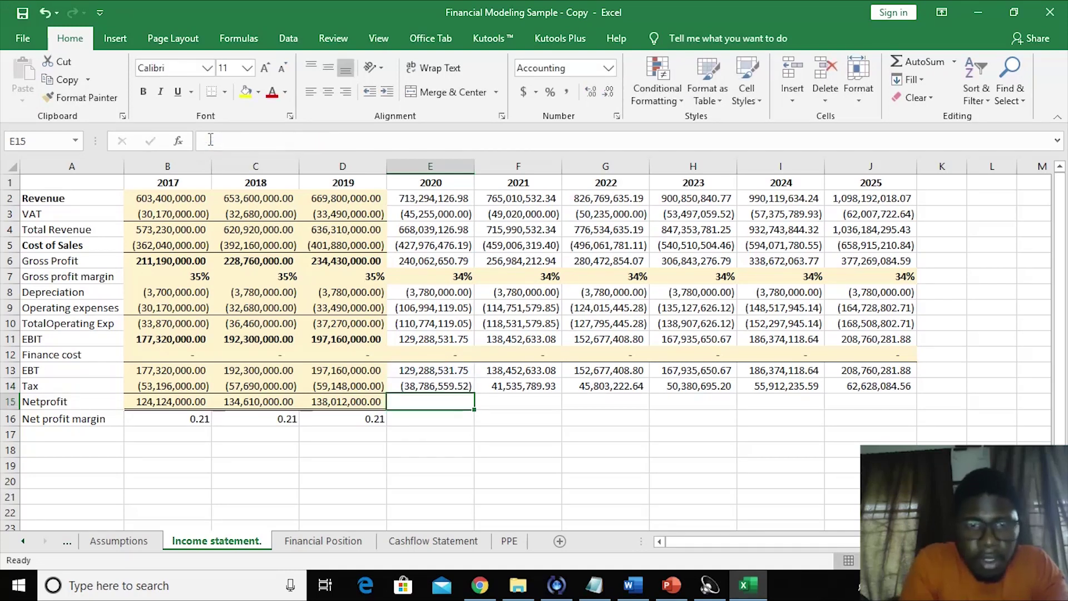
left_click(404, 386)
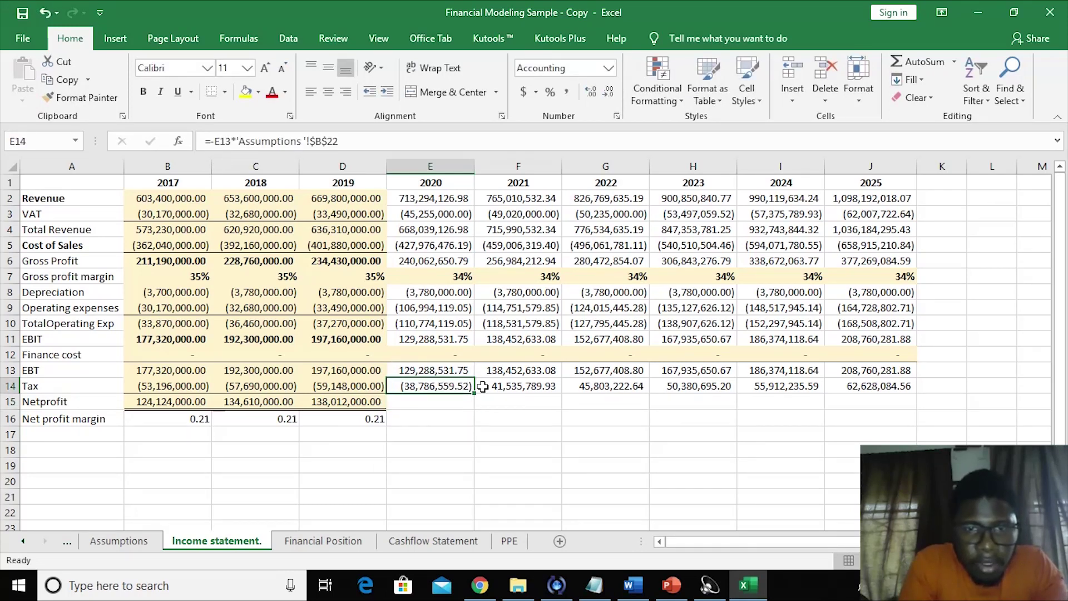
left_click_drag(477, 393, 913, 389)
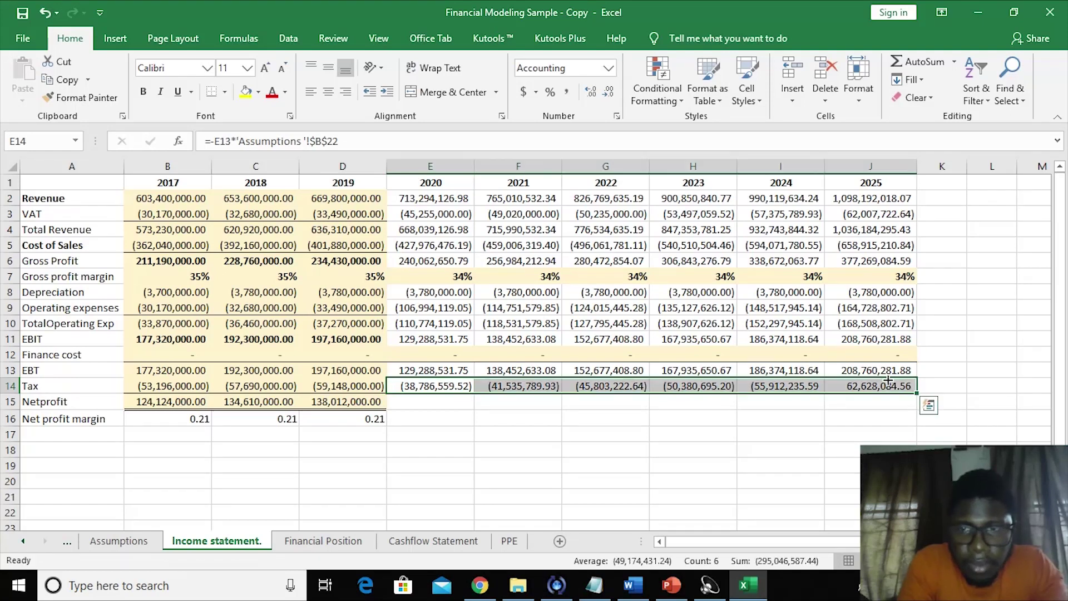
left_click(433, 400)
- Enter the 2020 Netprofit formula as EBT plus Tax
type("=")
type("s")
key("BackSpace")
left_click(422, 376)
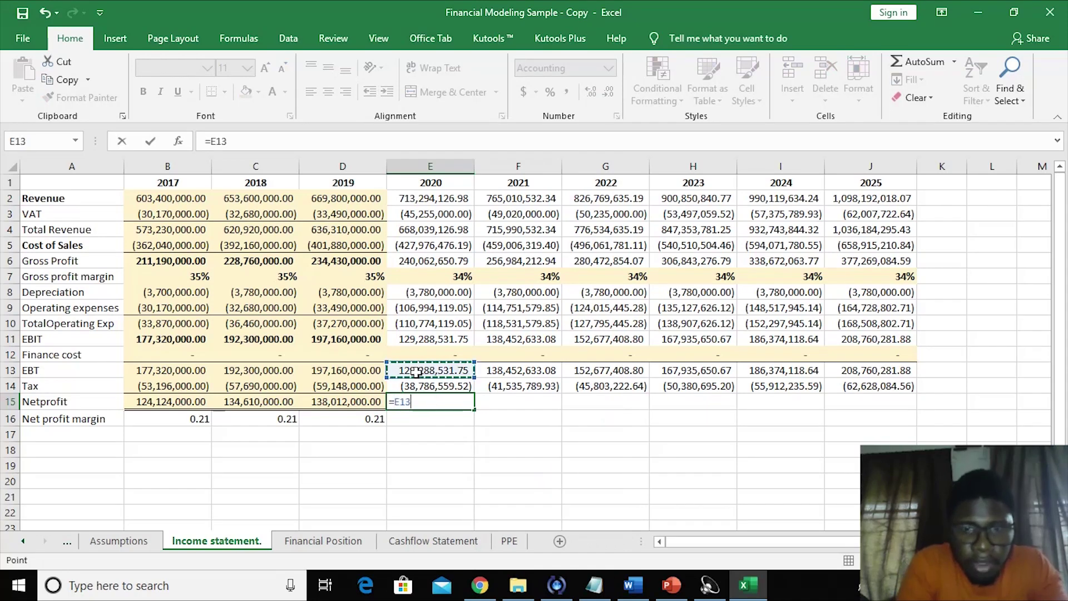
type("+")
left_click(409, 384)
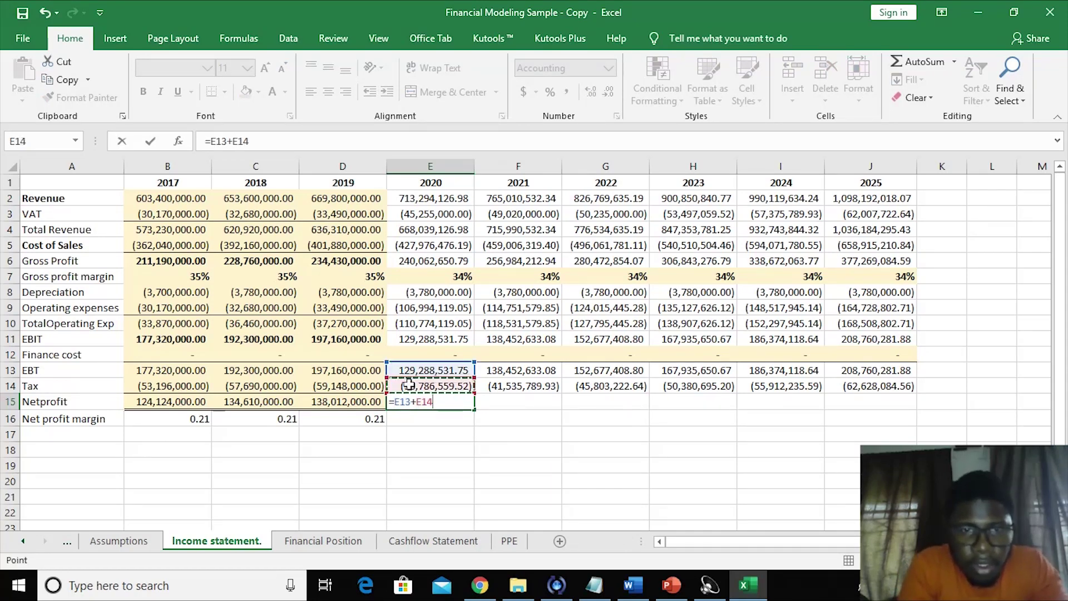
key("Return")
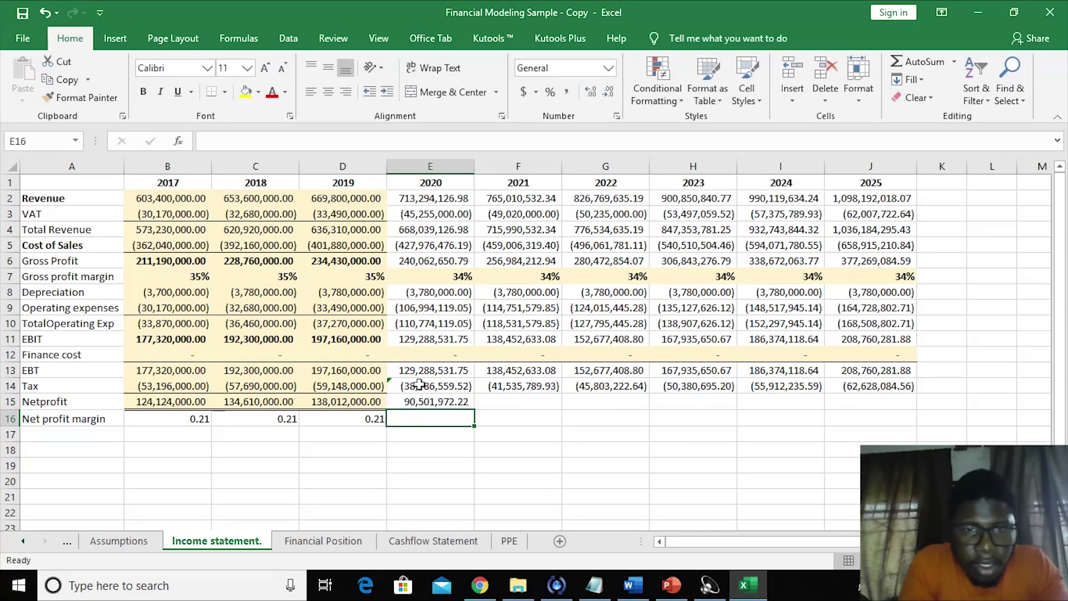
- Dismiss the inconsistent formula warning on the 2020 Tax cell
left_click(418, 384)
left_click_drag(388, 370, 398, 385)
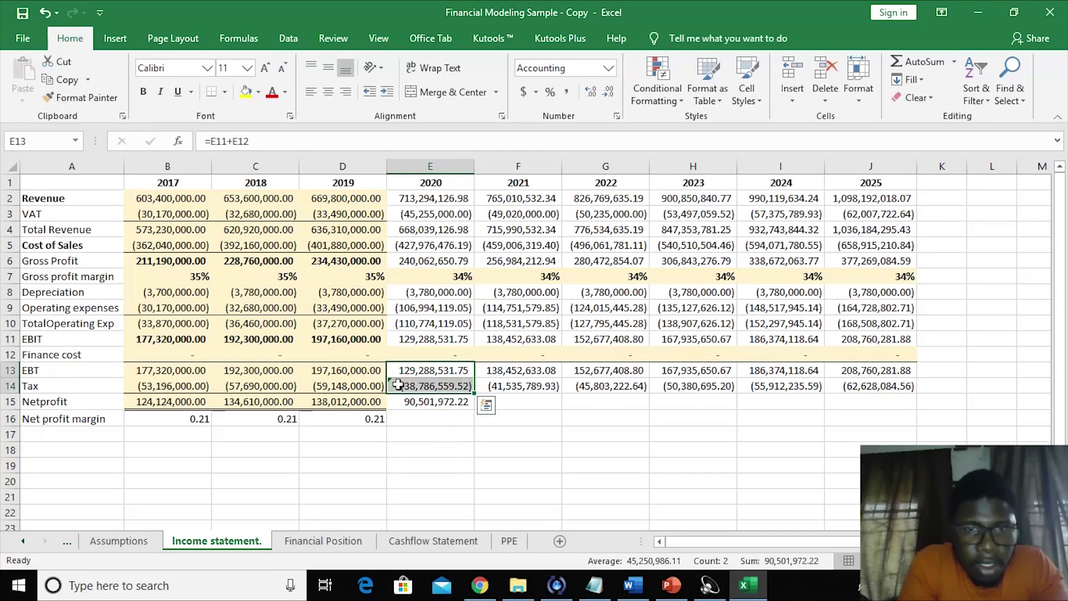
left_click(396, 388)
left_click(371, 386)
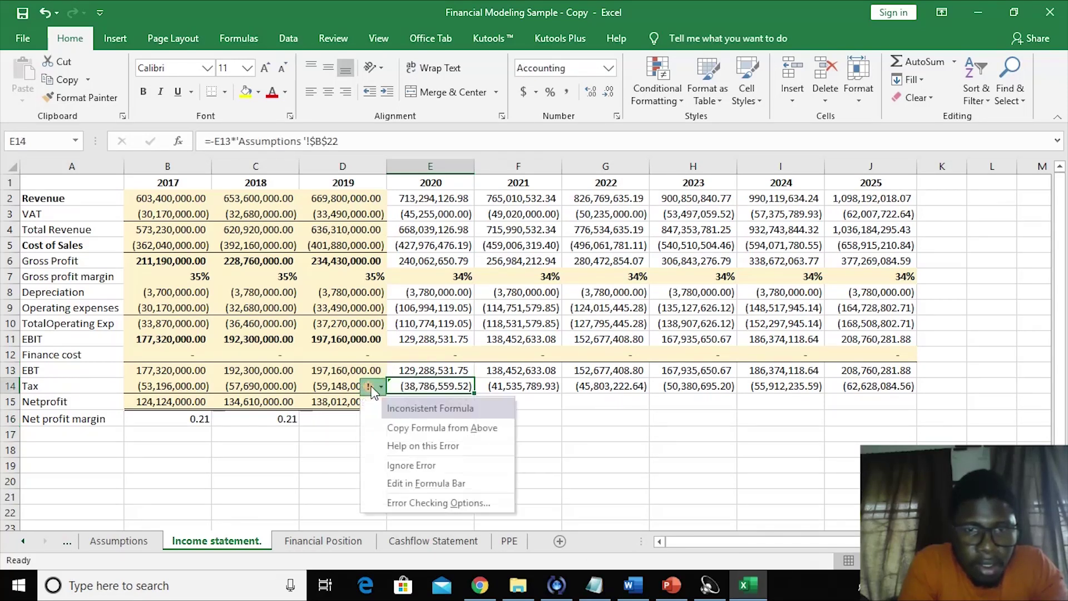
left_click(410, 465)
left_click(416, 453)
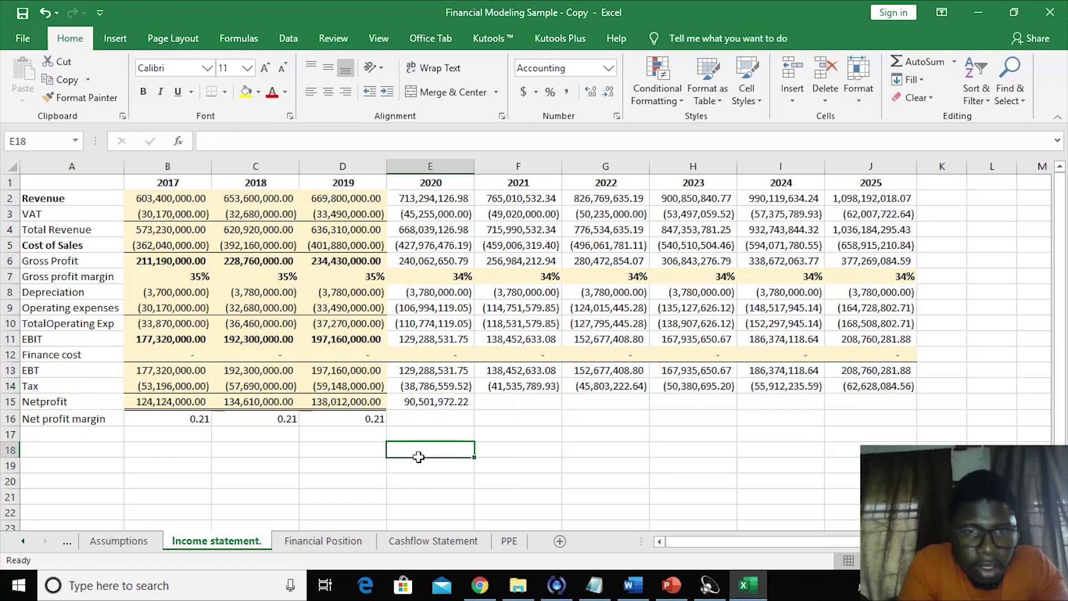
- Fill the Netprofit formula across to 2025
left_click(439, 401)
left_click_drag(472, 411, 898, 398)
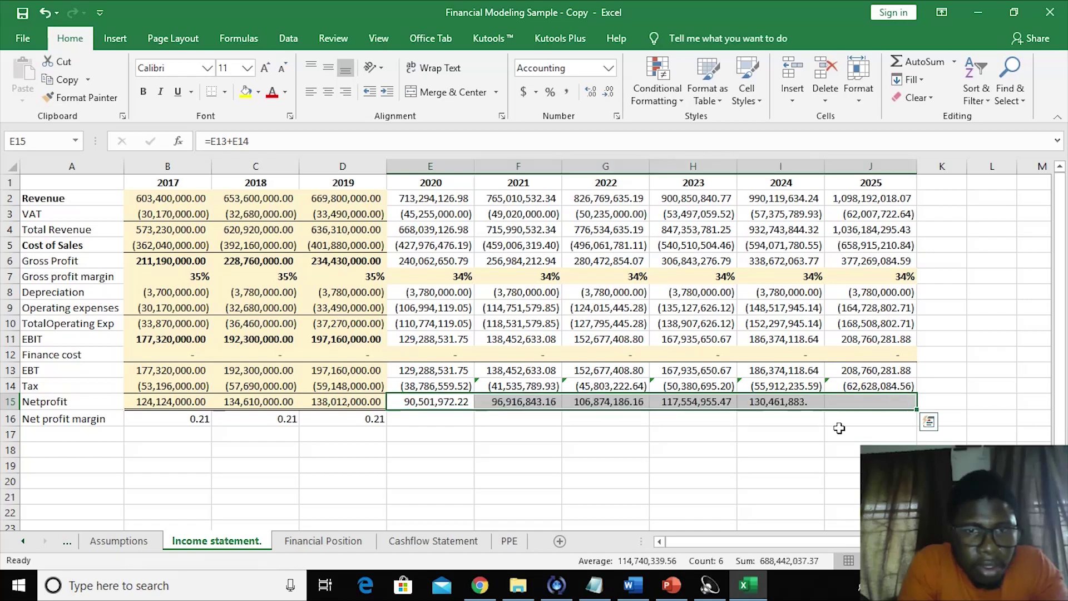
left_click(617, 495)
- Try Copy Formula from Above on the 2021 Tax cell, then undo it
left_click(482, 388)
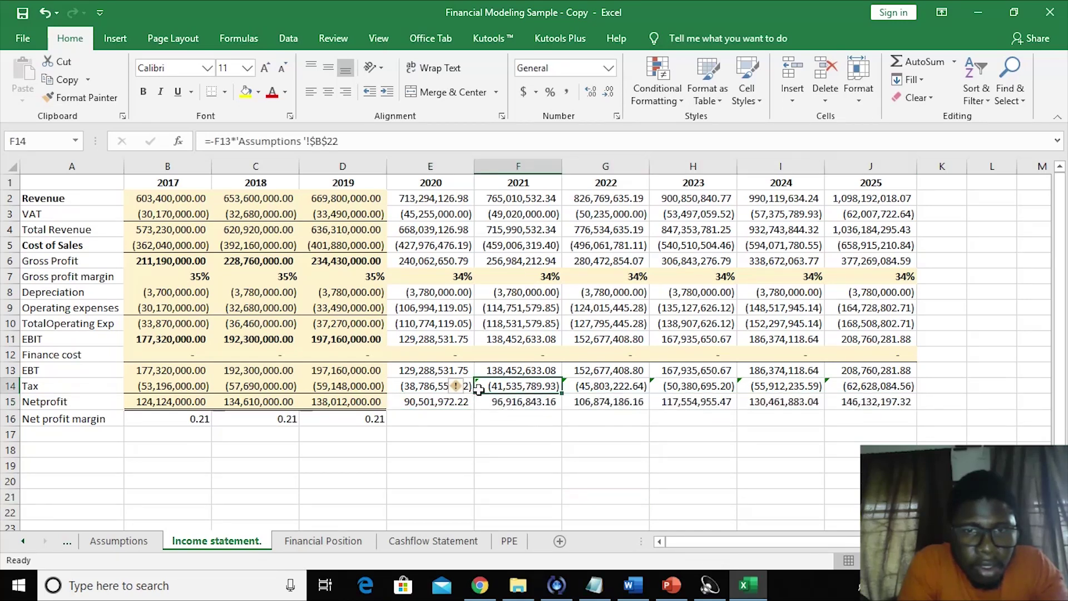
left_click(459, 386)
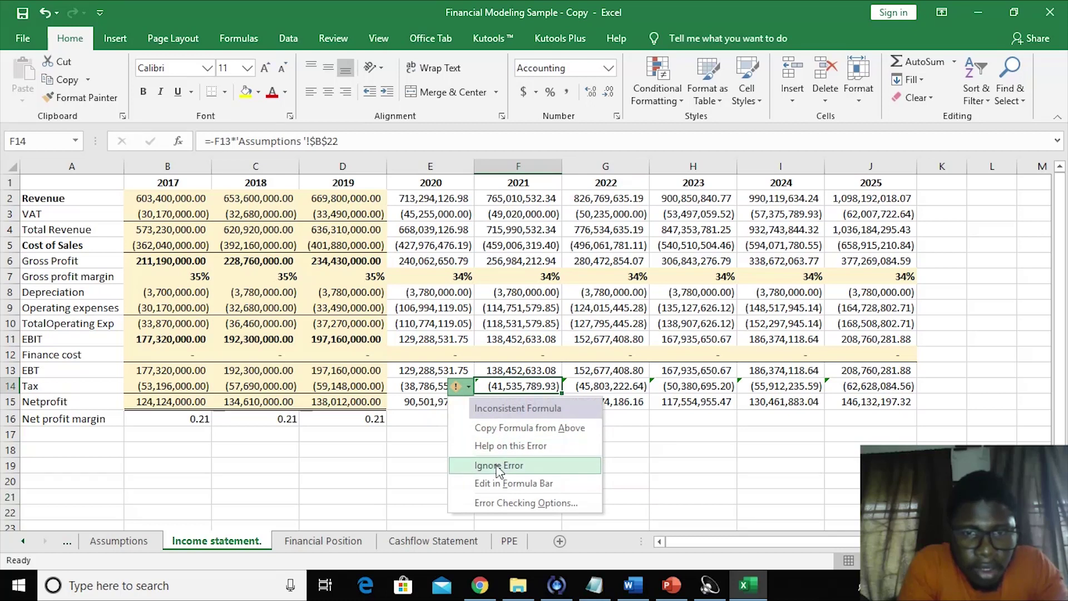
left_click(479, 431)
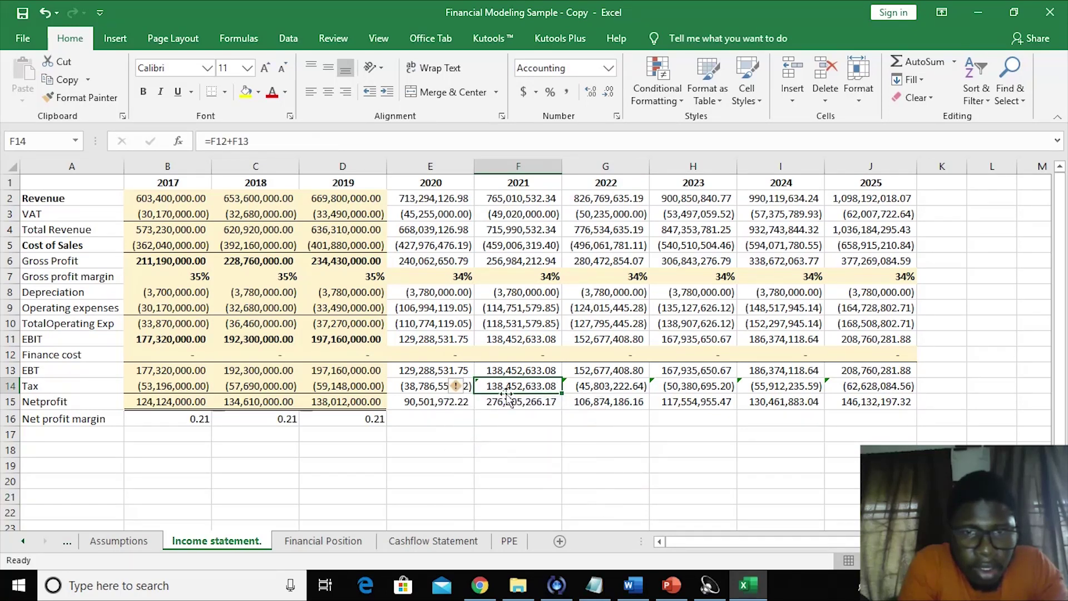
key("ctrl+z")
left_click(490, 443)
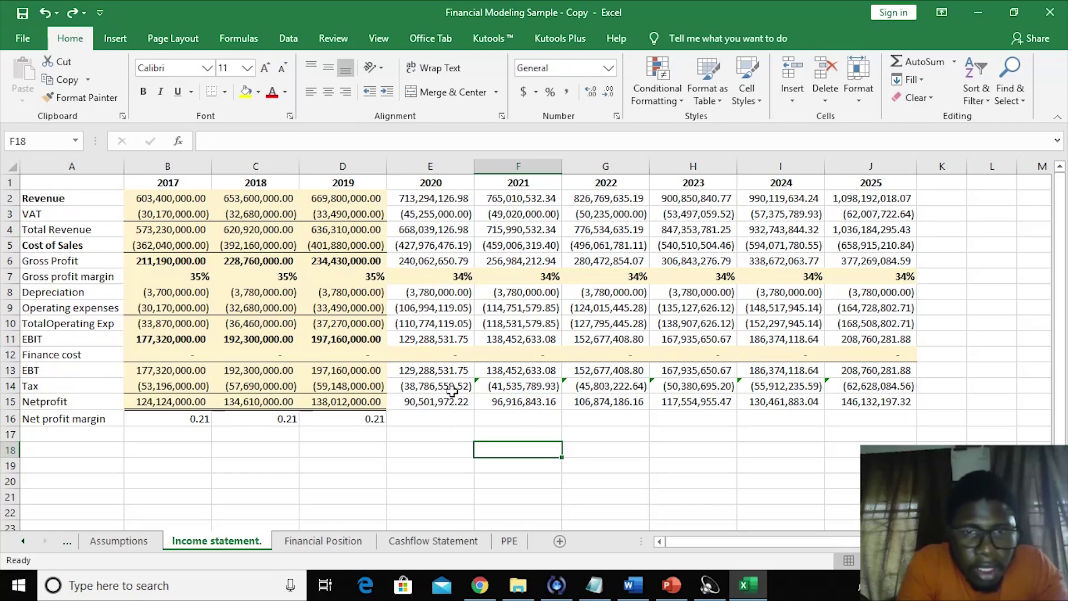
- Re-enter the 2020 Tax as the Assumptions tax rate (B22) times EBT
left_click(435, 383)
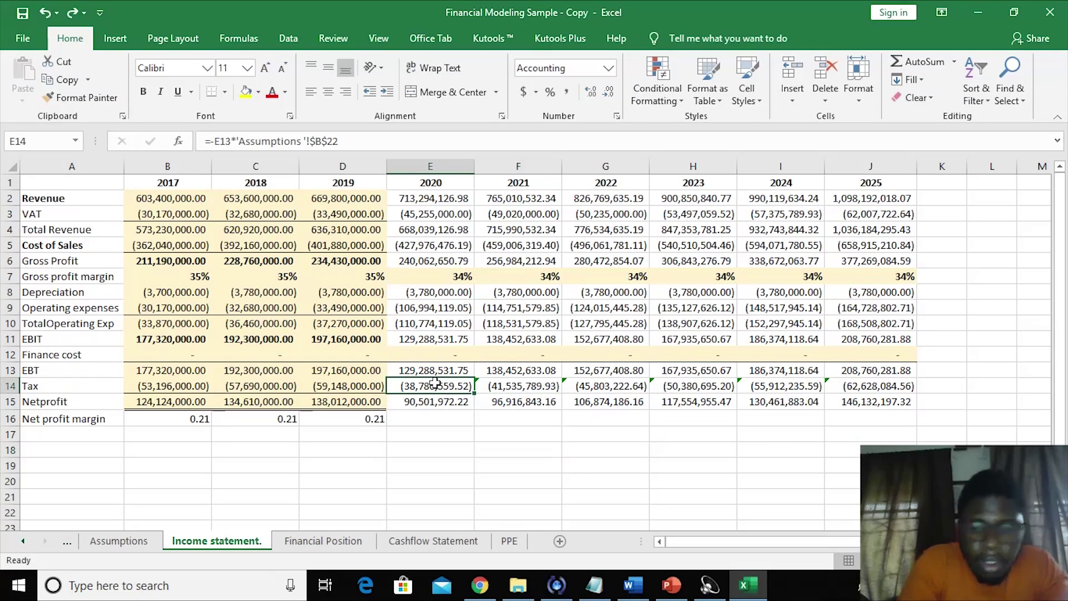
type("=")
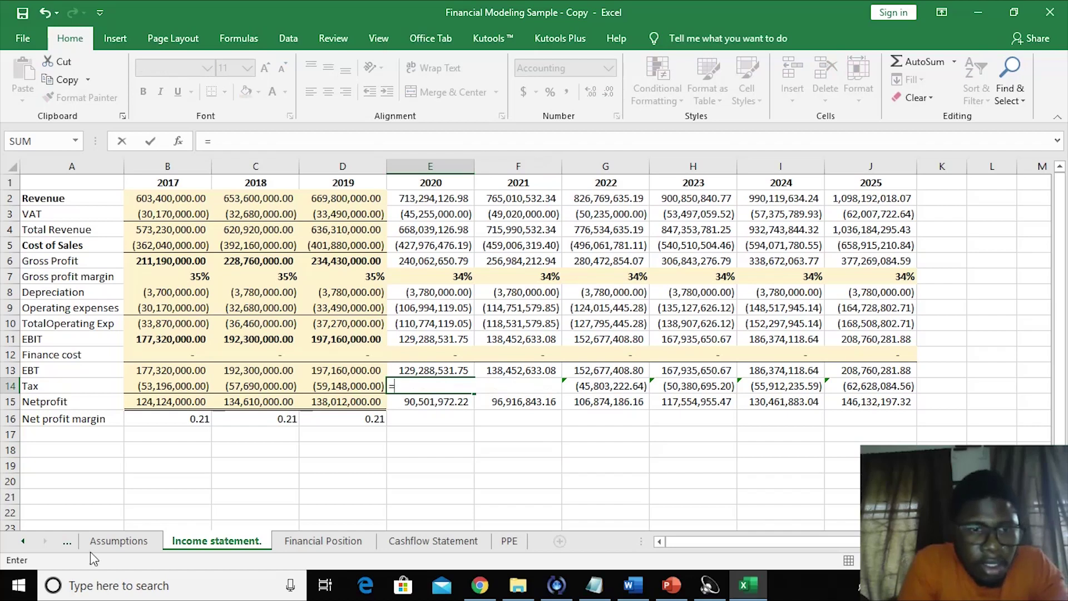
left_click(114, 541)
left_click(176, 495)
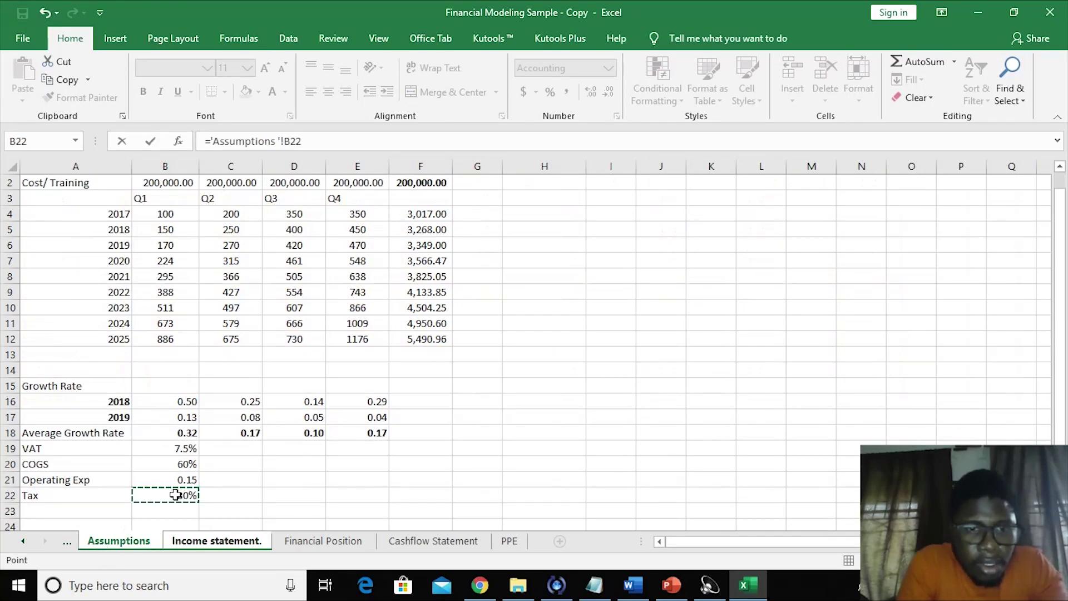
type("*")
left_click(216, 542)
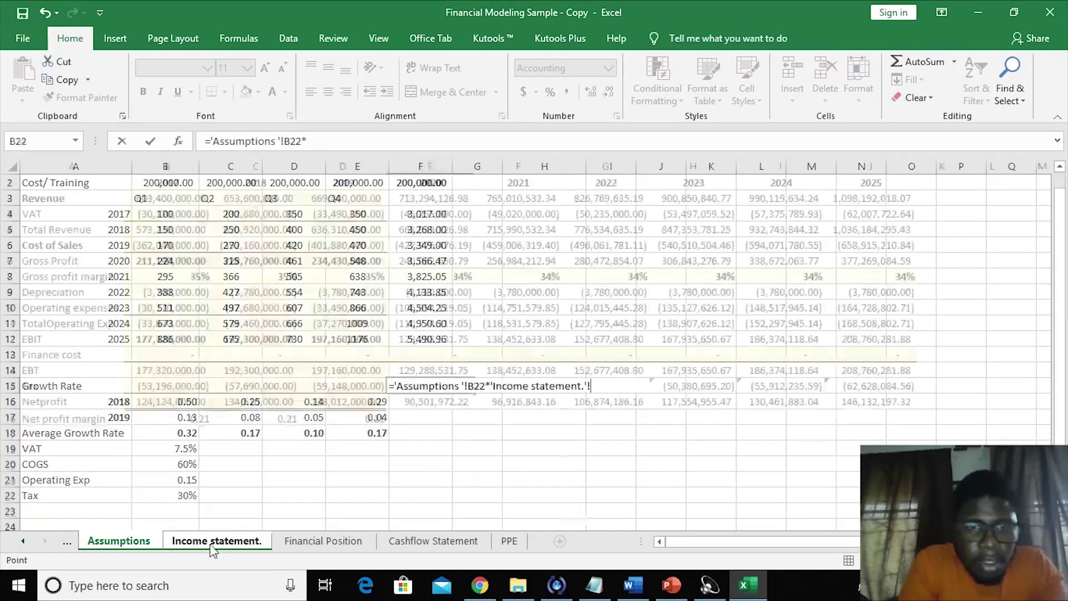
left_click(431, 369)
key("Return")
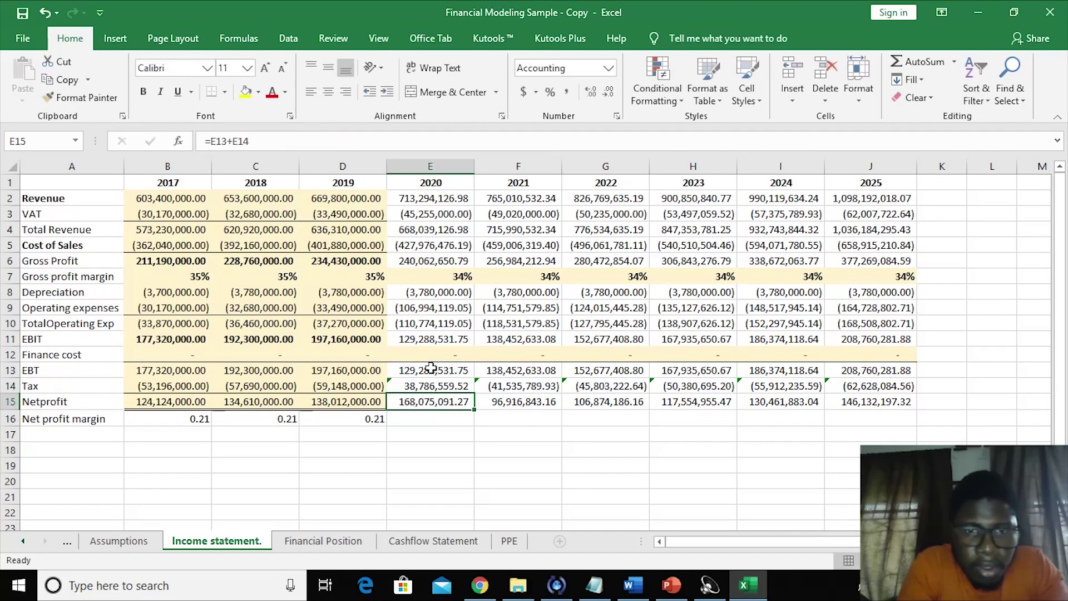
- Rewrite the 2020 Tax as negative EBT times the tax rate and fill across 2021–2025
left_click(405, 381)
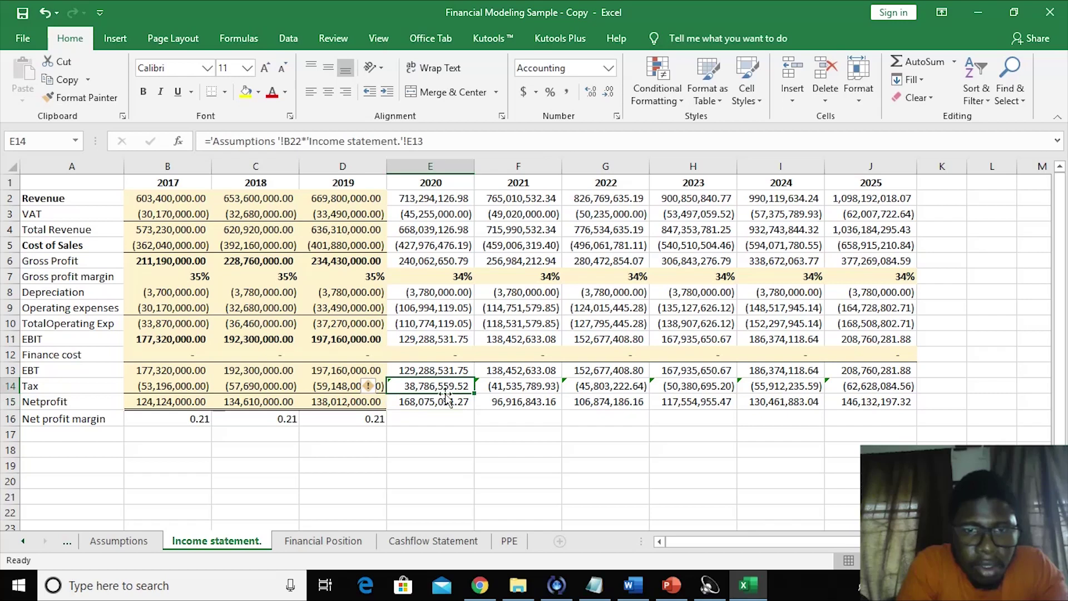
type("=")
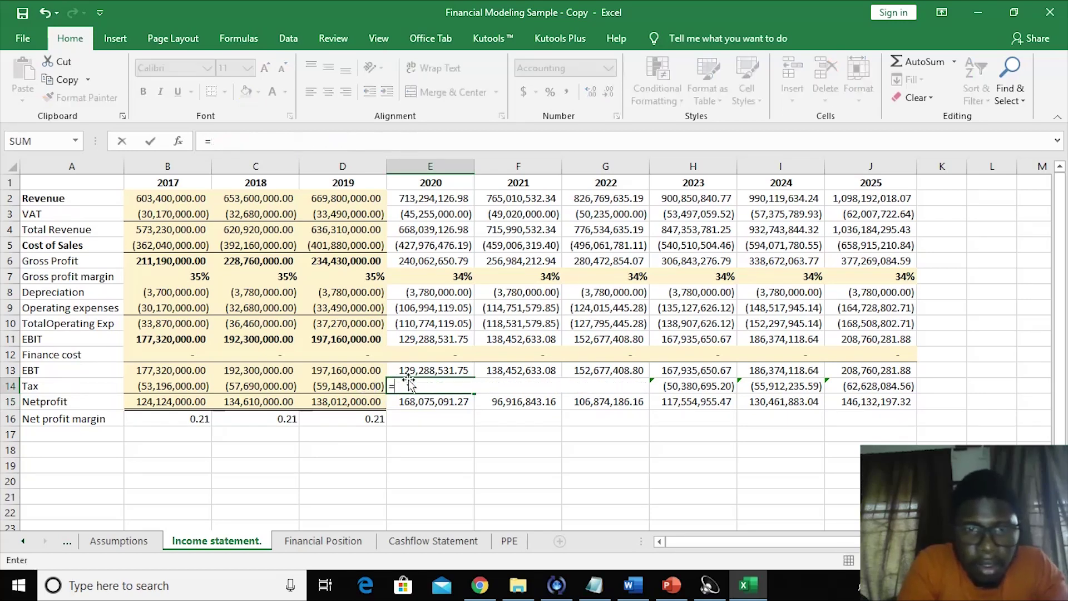
type("-")
left_click(405, 371)
type("*")
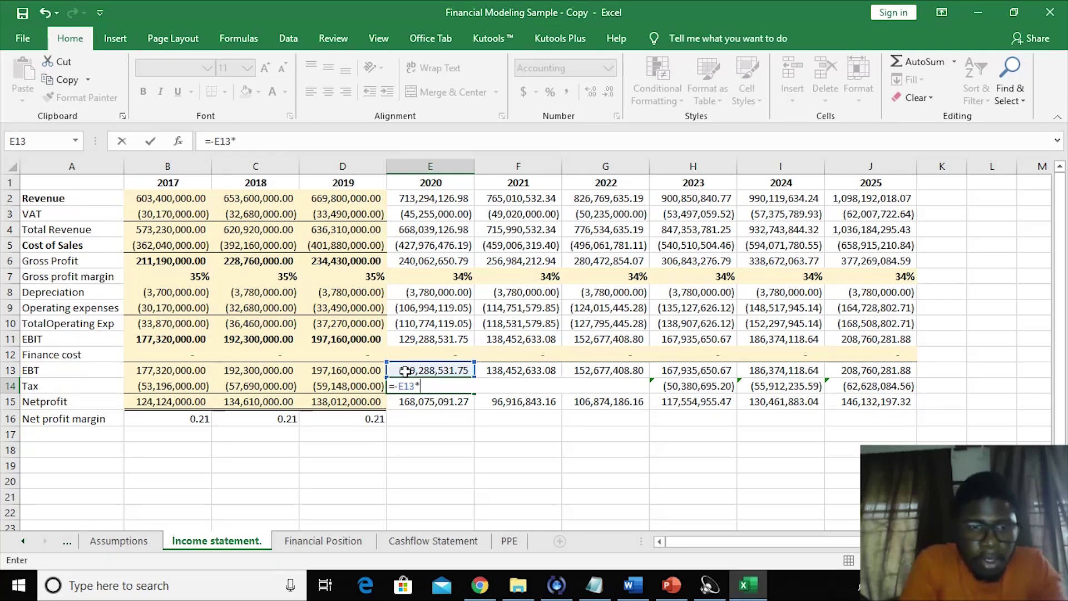
left_click(113, 542)
left_click(192, 493)
key("Return")
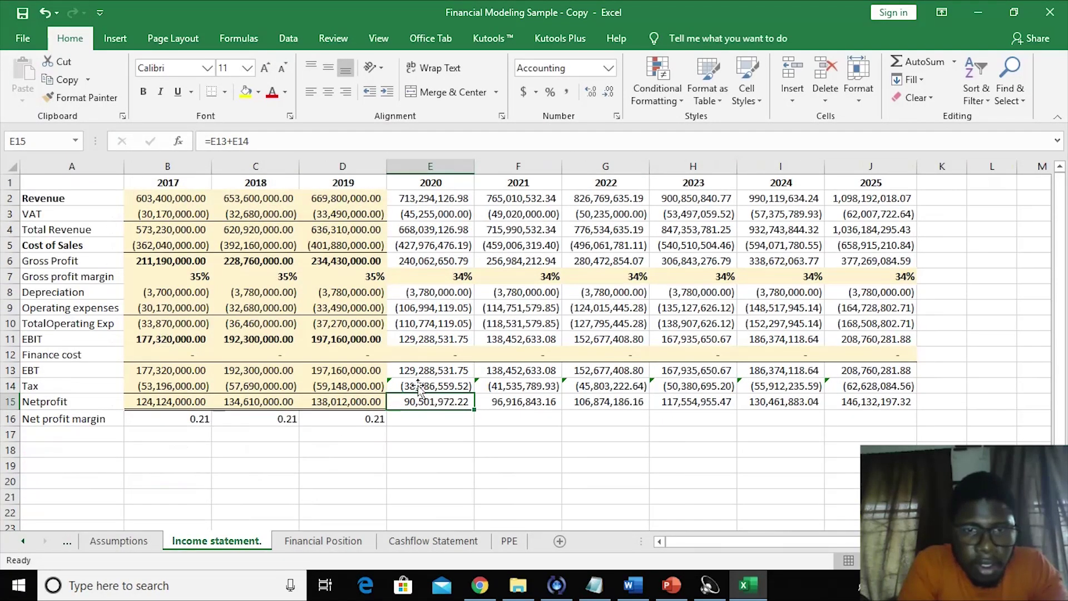
left_click(418, 385)
left_click_drag(474, 394, 917, 395)
left_click(392, 461)
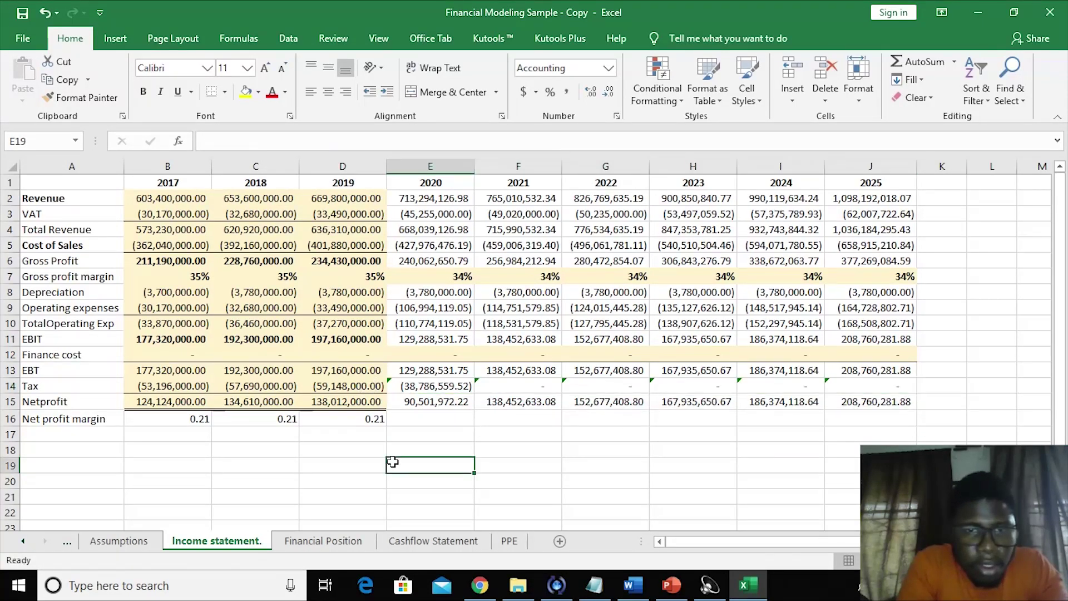
- Lock the tax-rate reference as $B$22 and refill the Tax formula through 2025
left_click(414, 384)
left_click(313, 142)
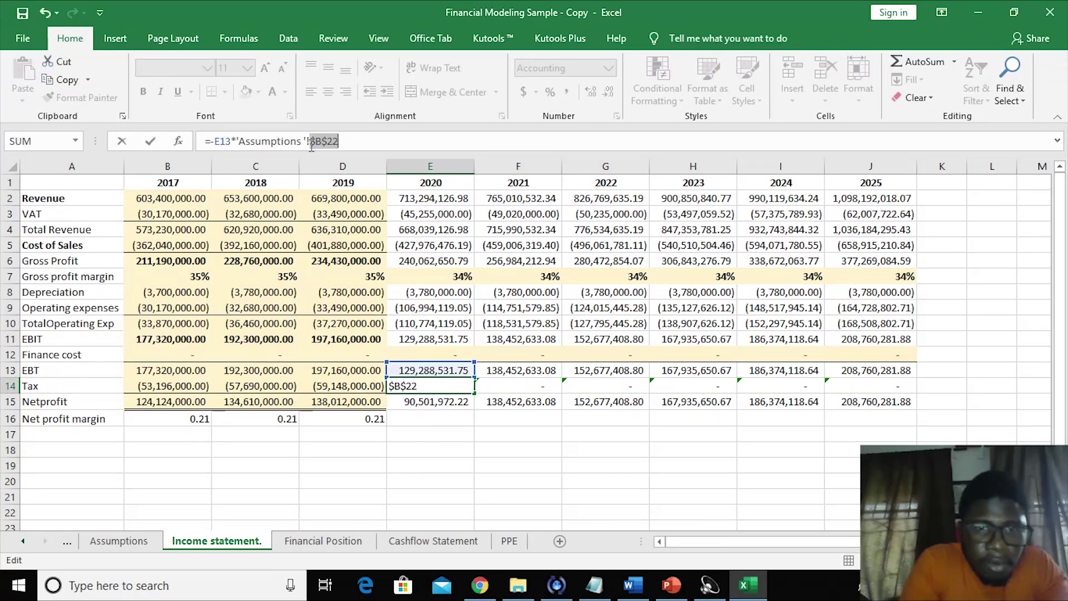
key("Return")
left_click(427, 389)
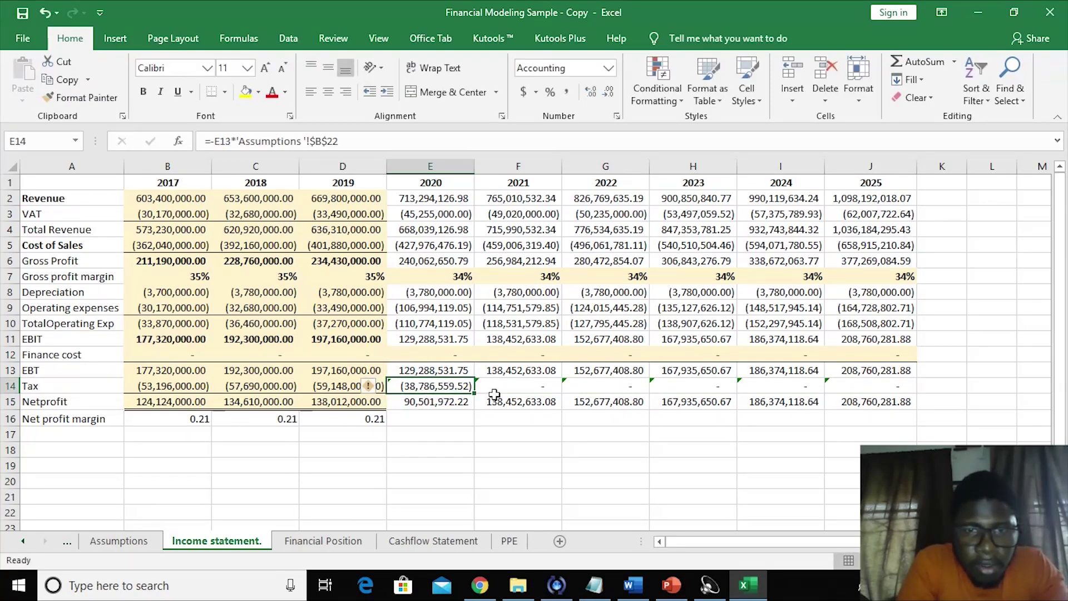
left_click_drag(474, 393, 873, 384)
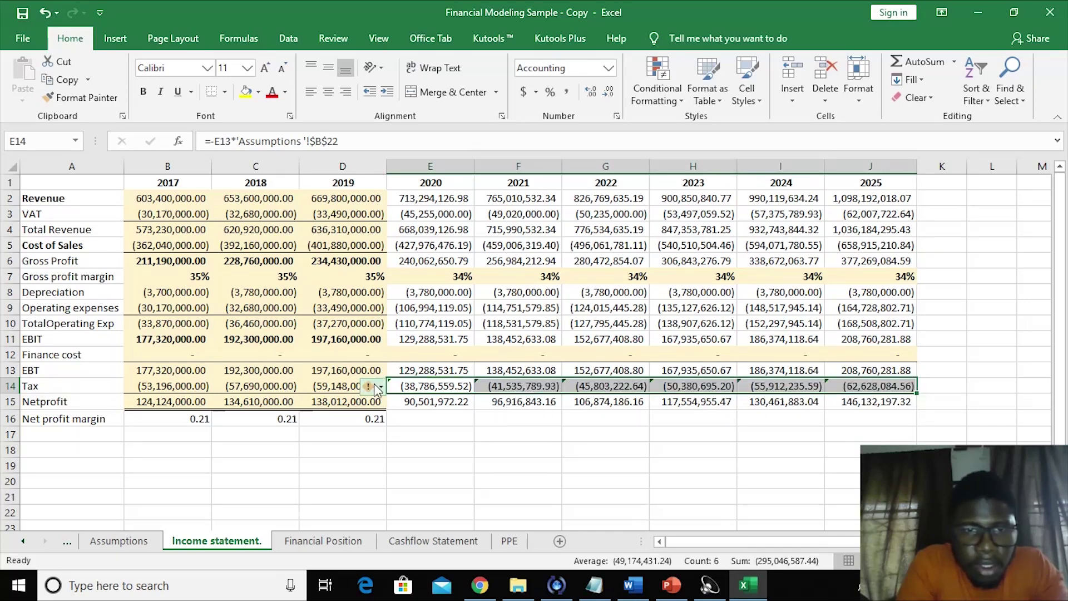
- Ignore the inconsistent formula warning on the 2019 Tax cell
left_click(376, 387)
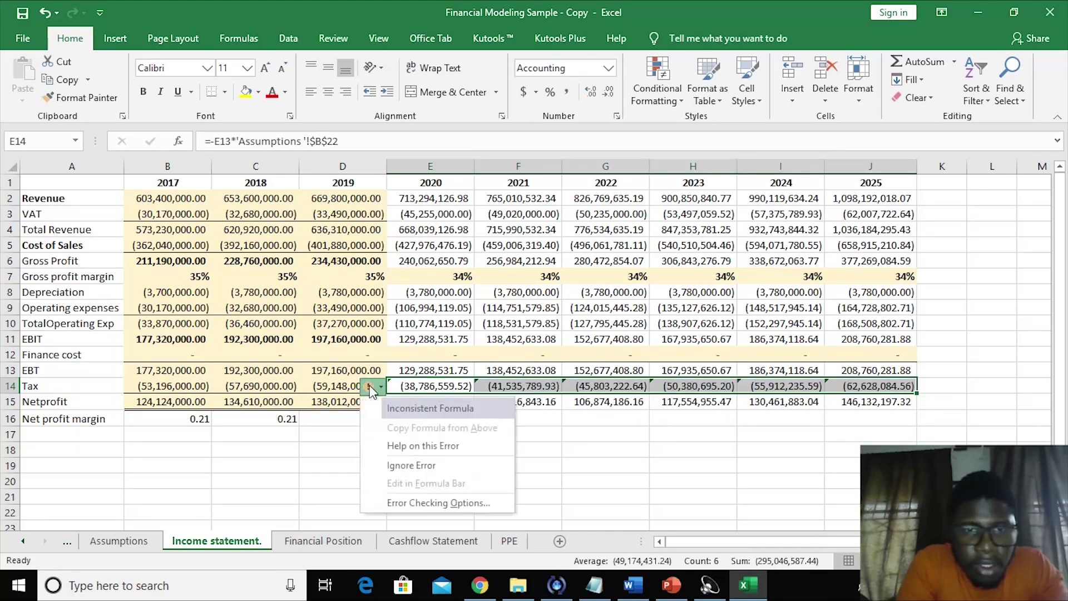
left_click(407, 463)
left_click(428, 451)
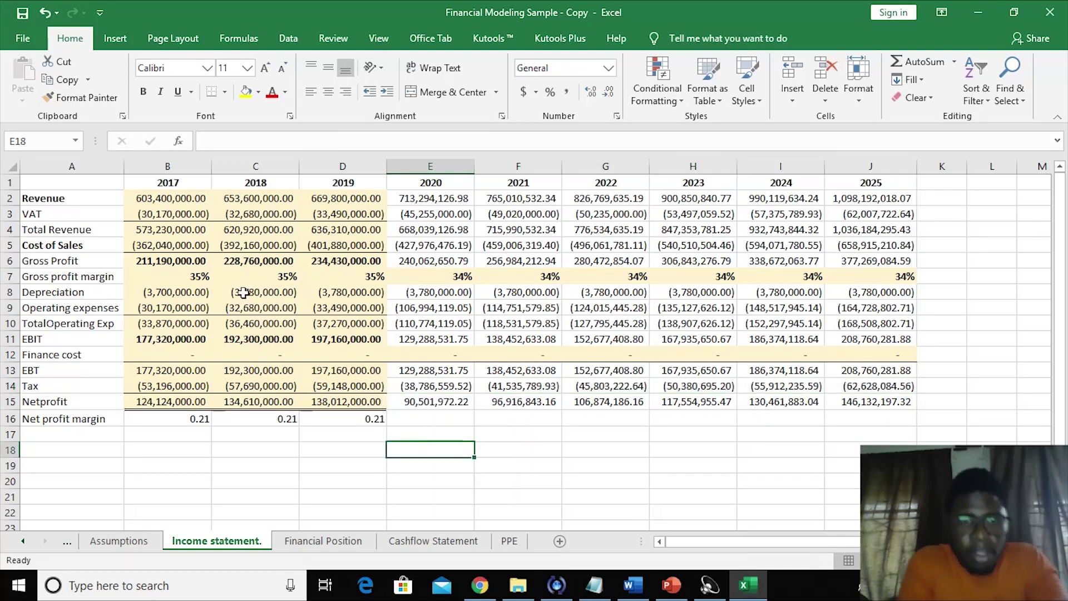
- Replace the 2017–2019 Tax figures with pasted plain values such as -53196000
left_click_drag(206, 390, 320, 386)
key("ctrl+c")
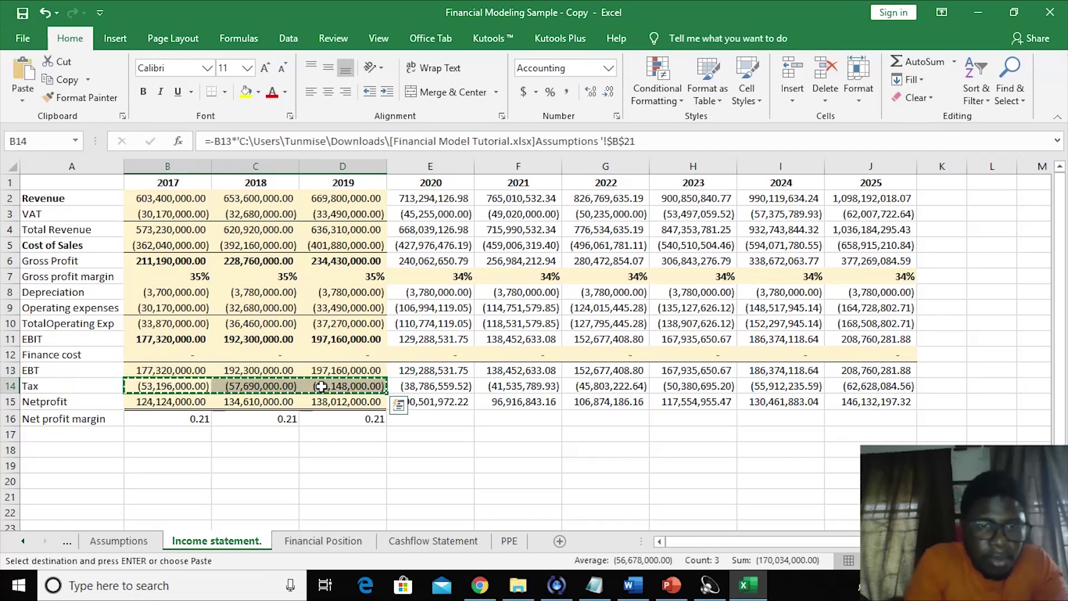
right_click(144, 388)
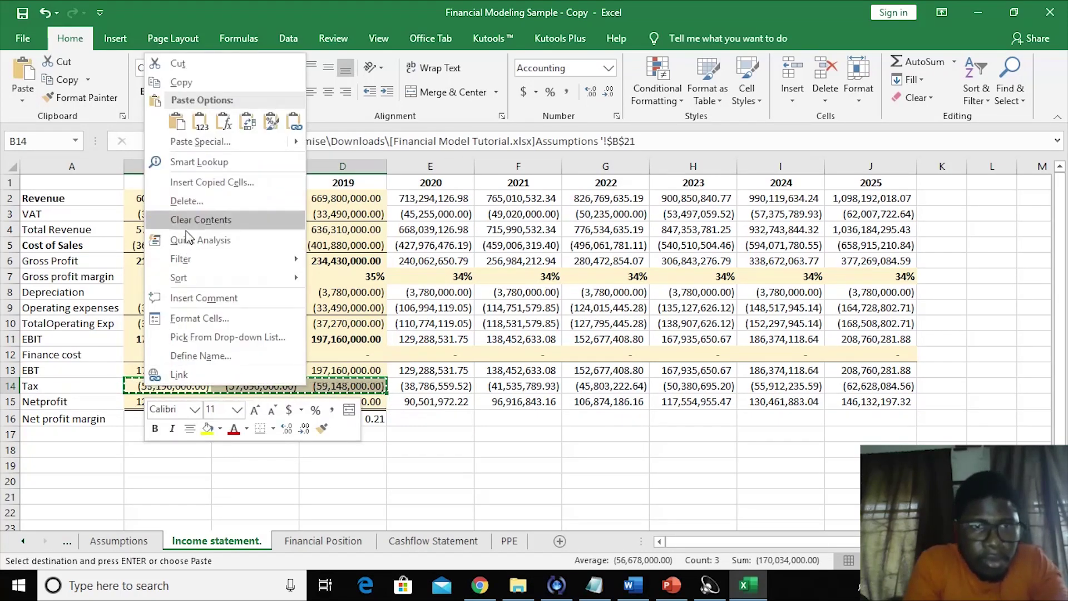
left_click(200, 120)
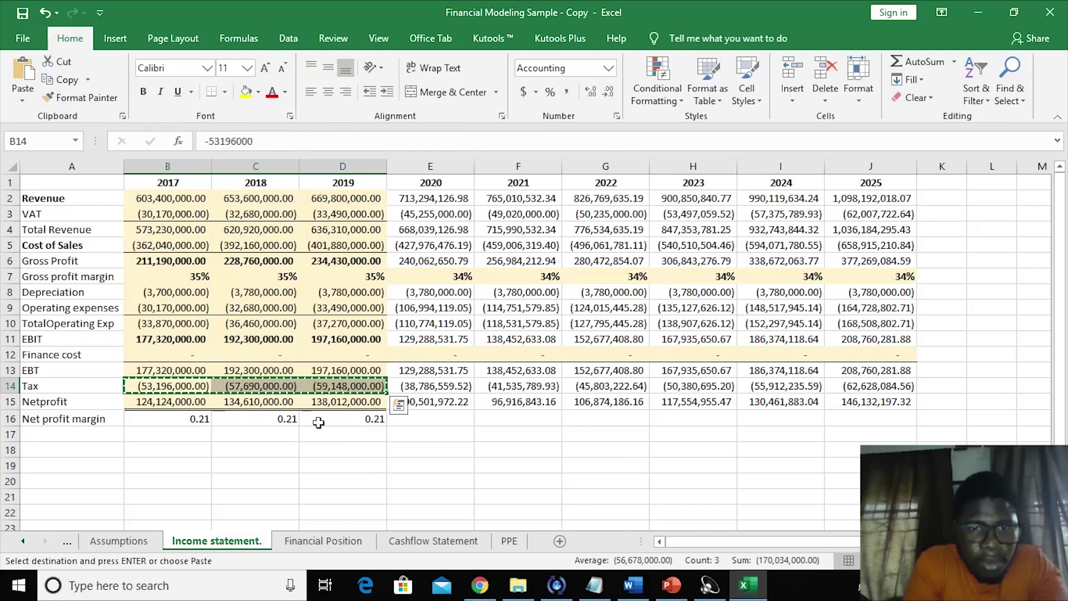
left_click(318, 422)
key("Escape")
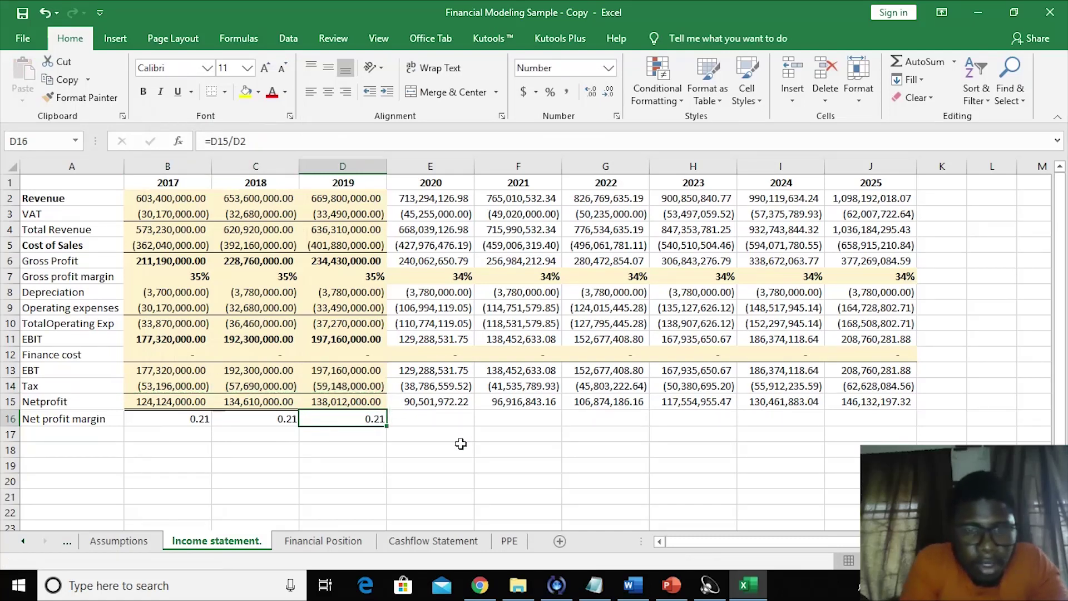
left_click(461, 444)
left_click(418, 401)
- Compute net profit margin as net profit divided by revenue through 2025, giving 0.13 yearly
left_click(433, 418)
type("=")
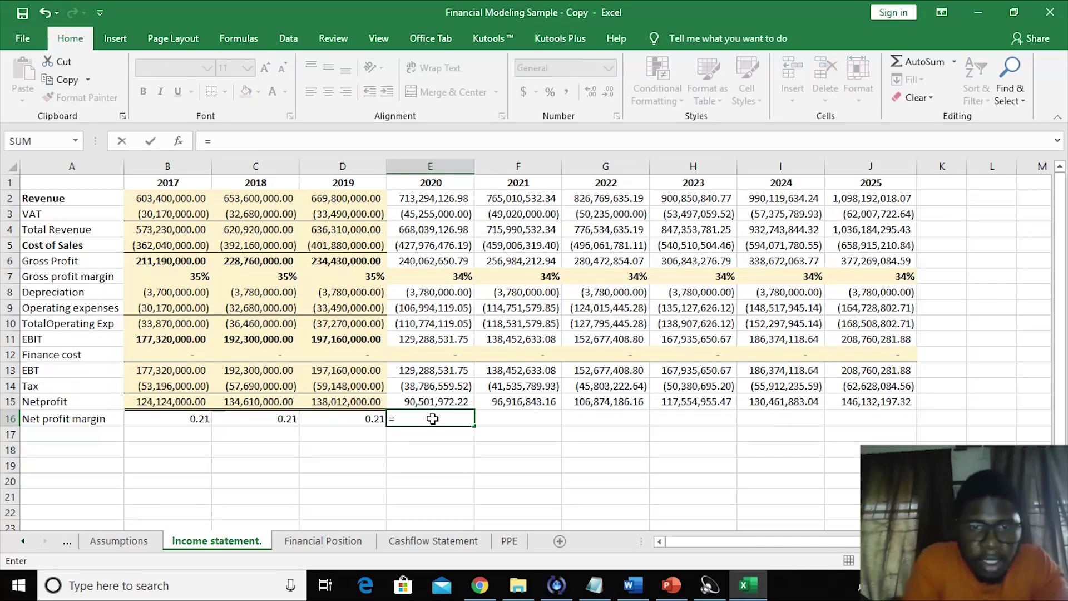
left_click(421, 399)
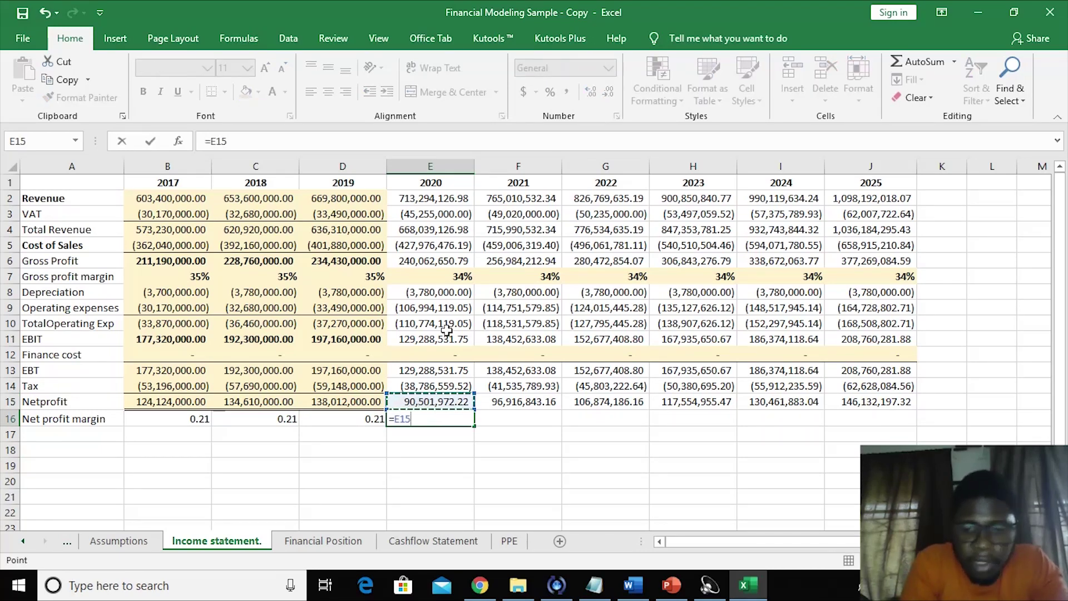
type("/")
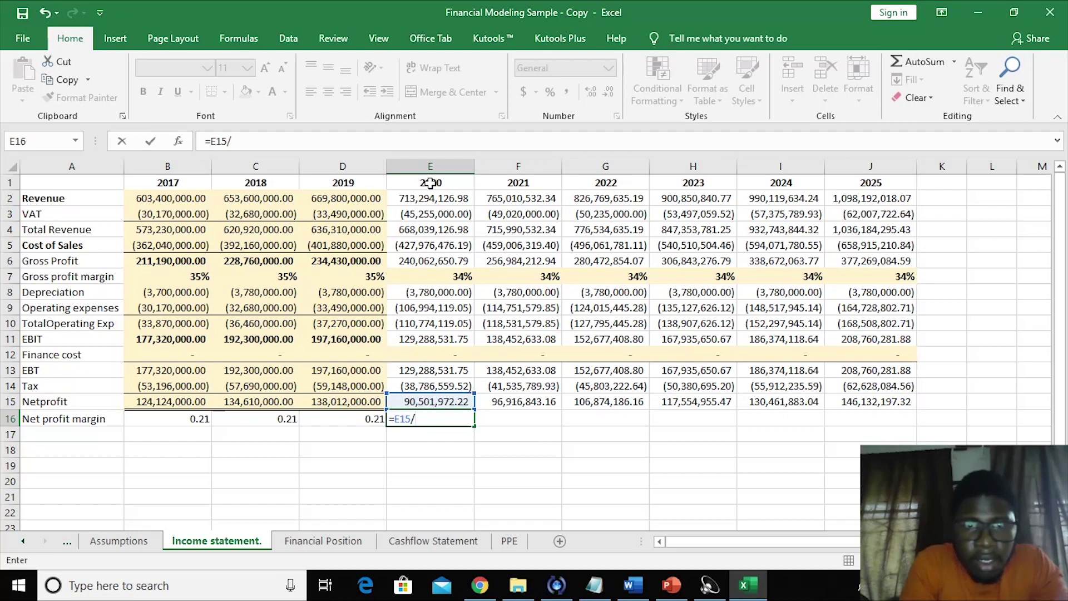
left_click(424, 198)
key("Return")
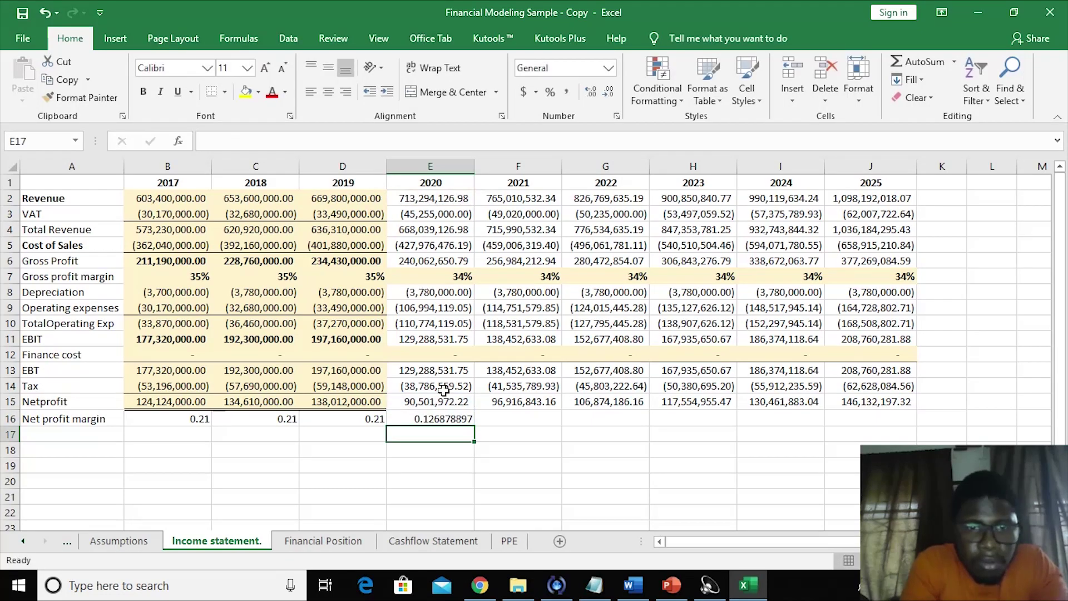
left_click(425, 419)
key("Delete")
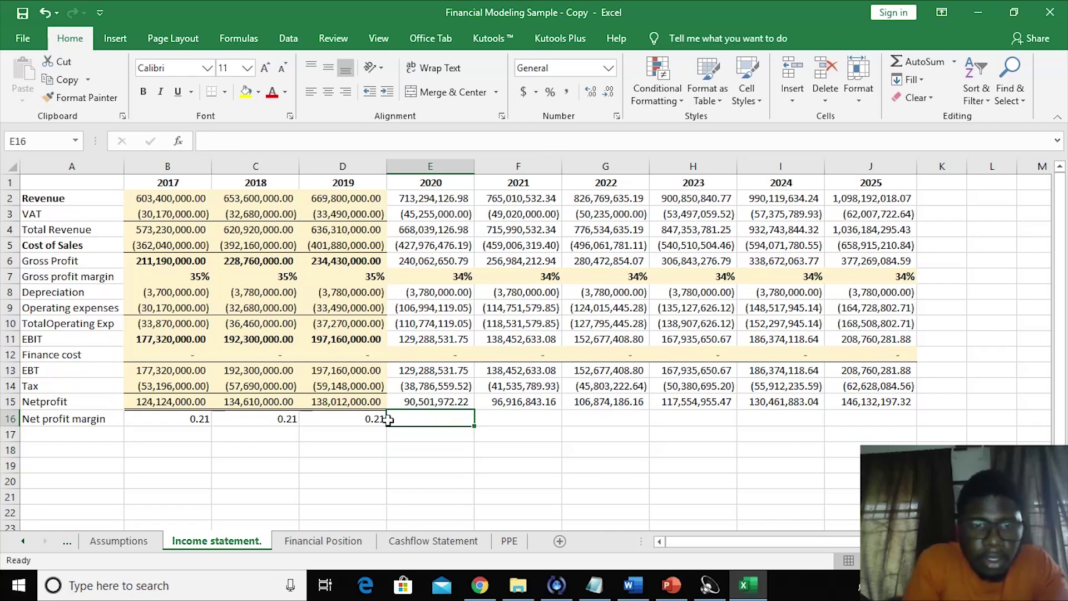
left_click_drag(288, 420, 872, 412)
left_click(661, 485)
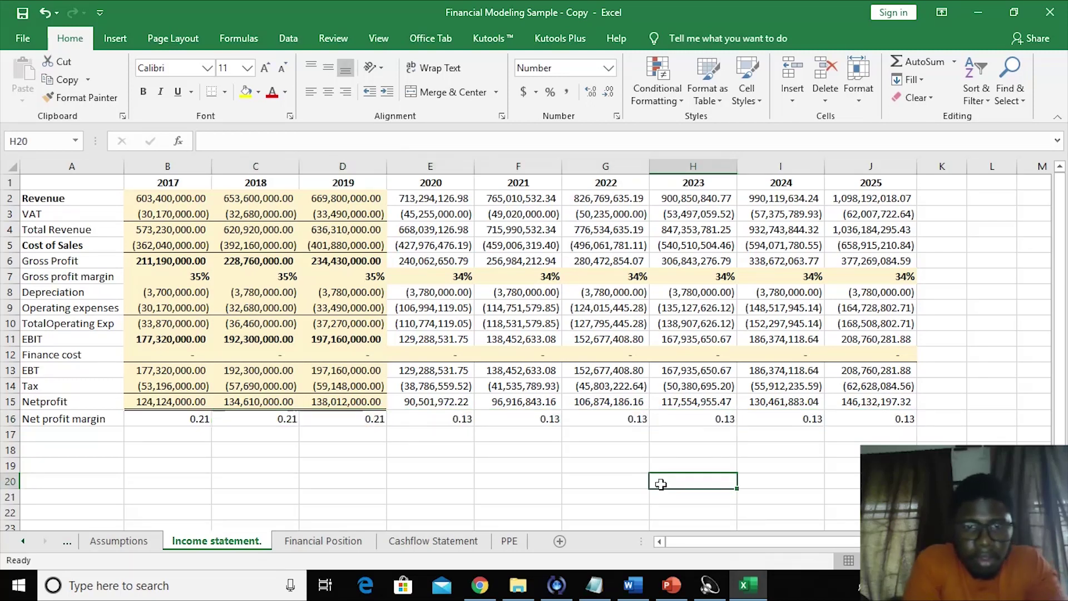
left_click_drag(452, 423, 866, 418)
left_click(605, 496)
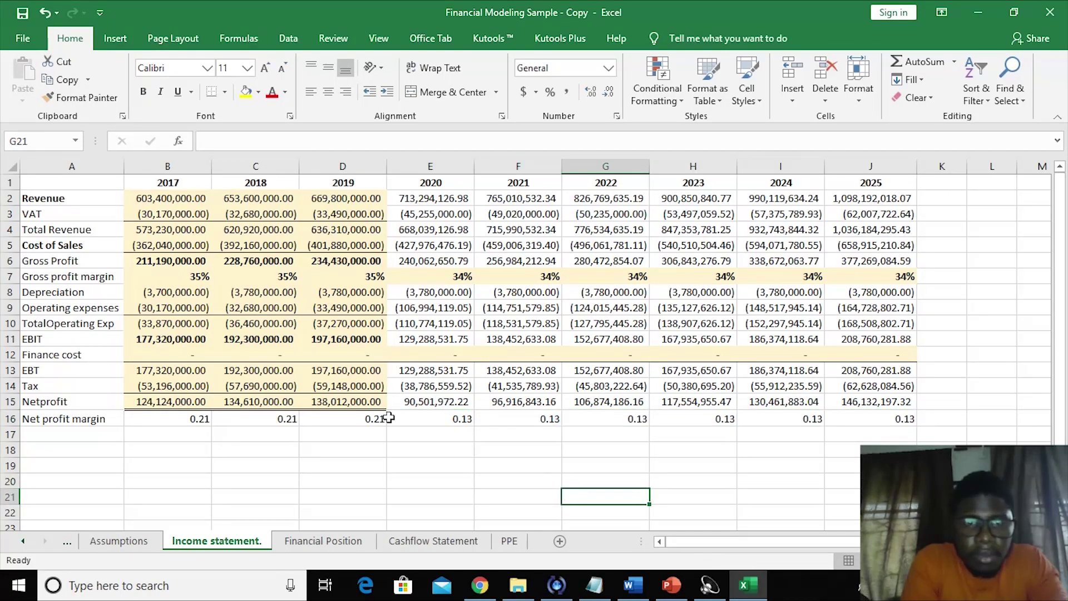
left_click(428, 382)
key("Up")
key("Up")
key("Up")
key("Up")
key("Up")
key("Up")
key("Up")
key("Up")
key("Up")
key("Up")
key("Up")
key("Up")
key("Up")
key("Down")
key("Down")
key("Down")
key("Down")
key("Down")
key("Down")
key("Down")
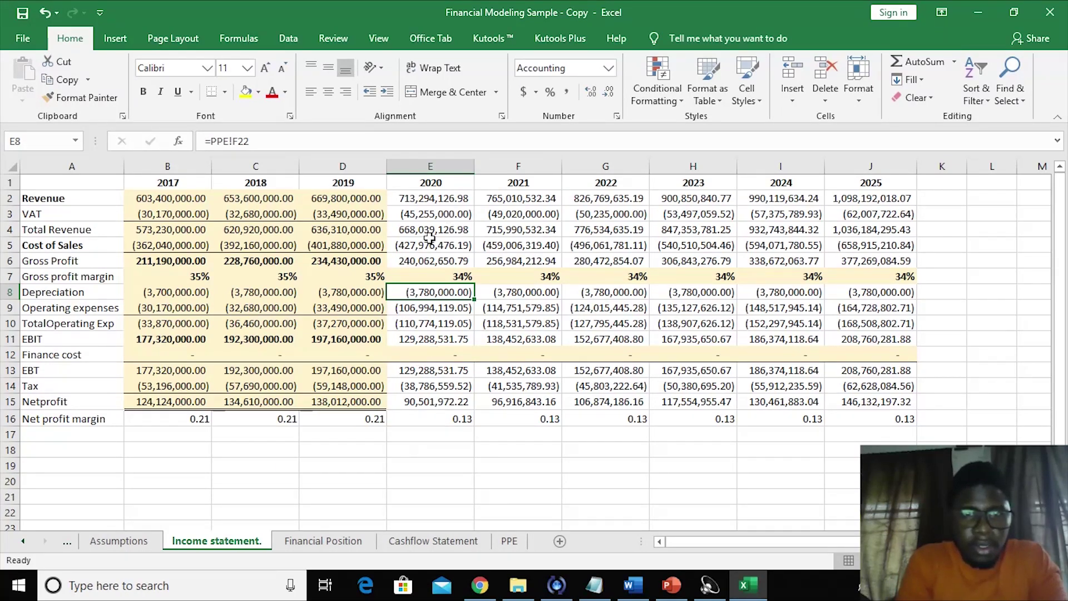
left_click_drag(403, 232, 862, 232)
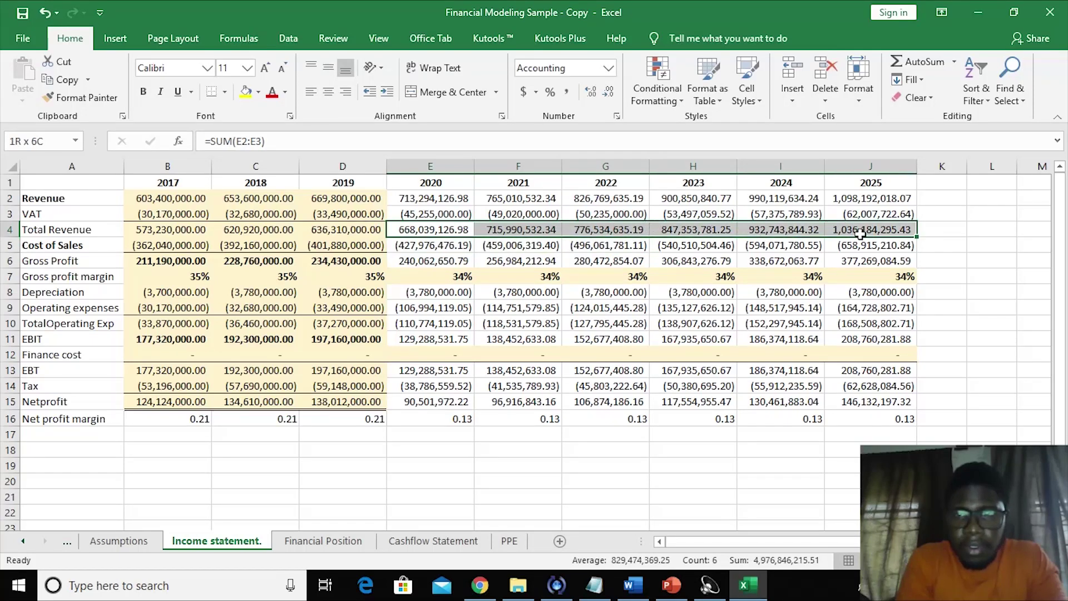
- Add top borders to the 2020–2025 Total Revenue and Gross Profit rows
left_click(225, 93)
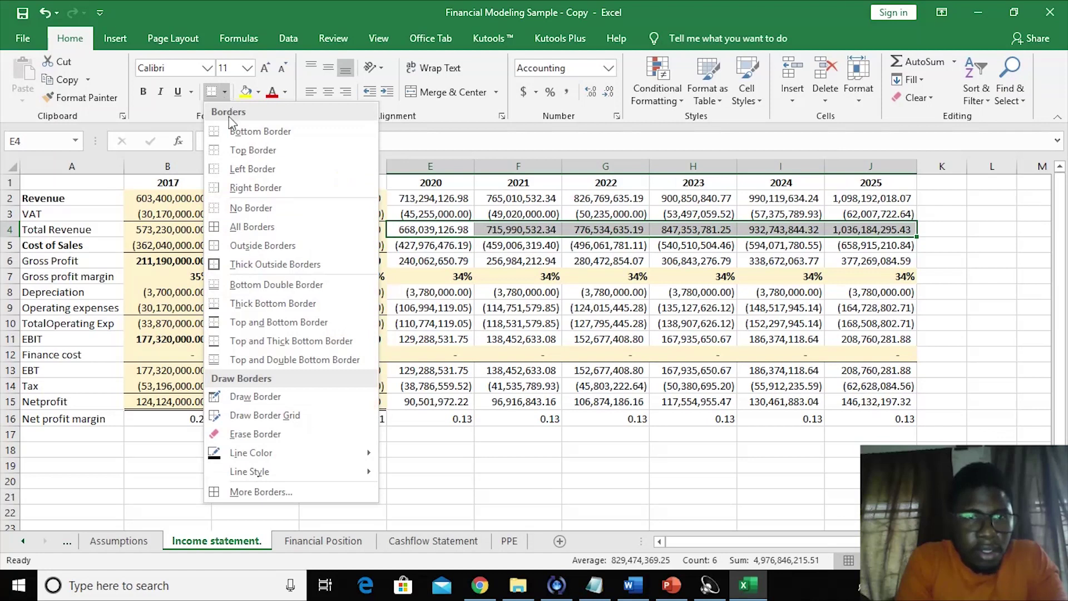
left_click(238, 146)
left_click(406, 262)
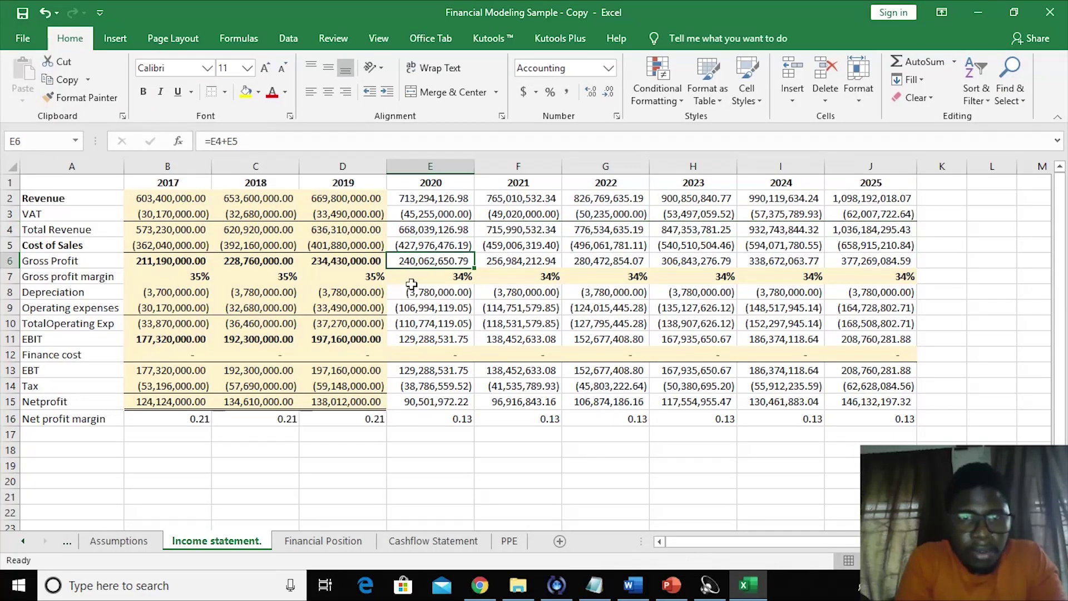
left_click(411, 292)
left_click_drag(406, 260, 828, 262)
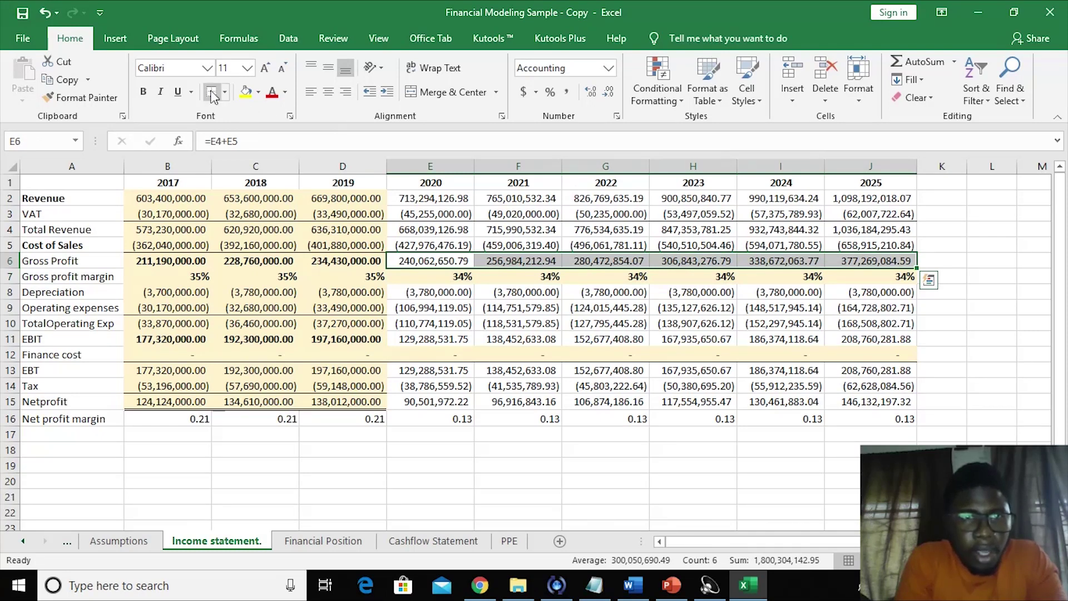
left_click(422, 336)
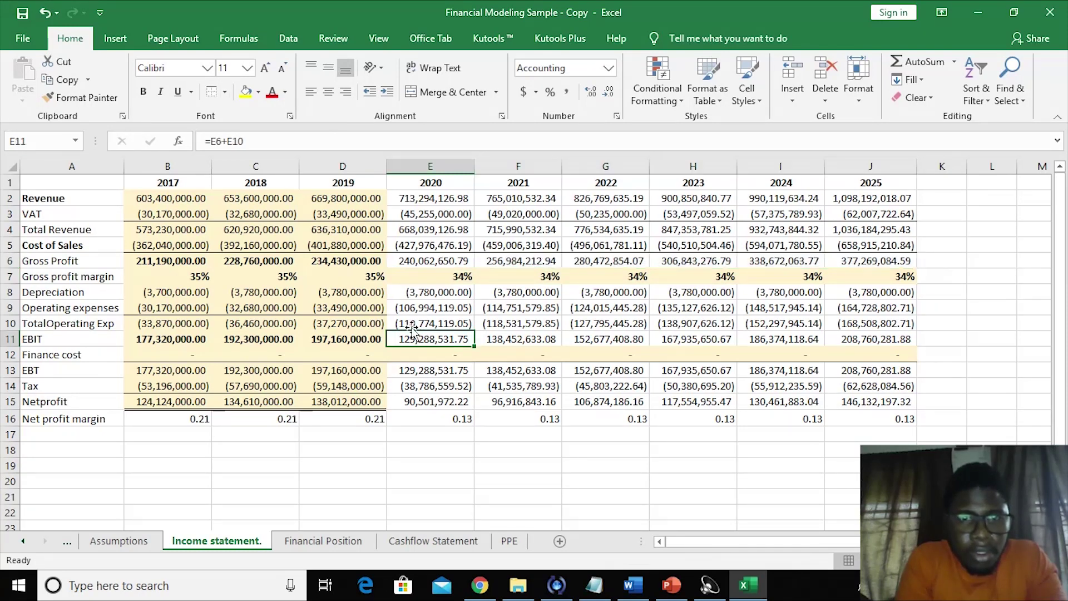
- Give the 2020–2025 Netprofit row a top and double bottom border
left_click_drag(408, 321, 870, 337)
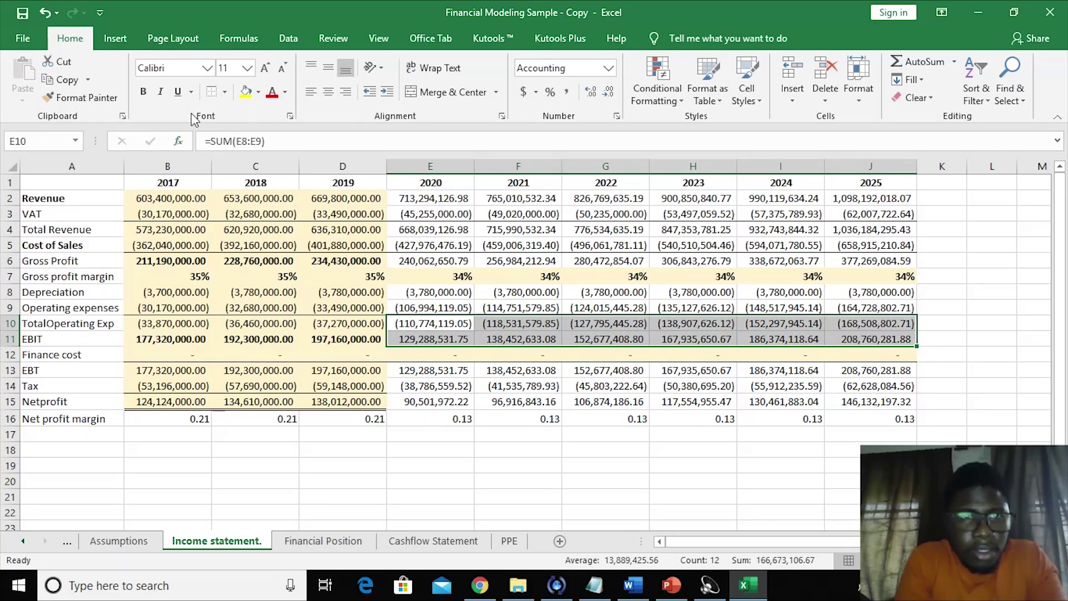
left_click(330, 337)
left_click(424, 377)
left_click(439, 439)
left_click_drag(407, 401, 872, 394)
left_click(226, 92)
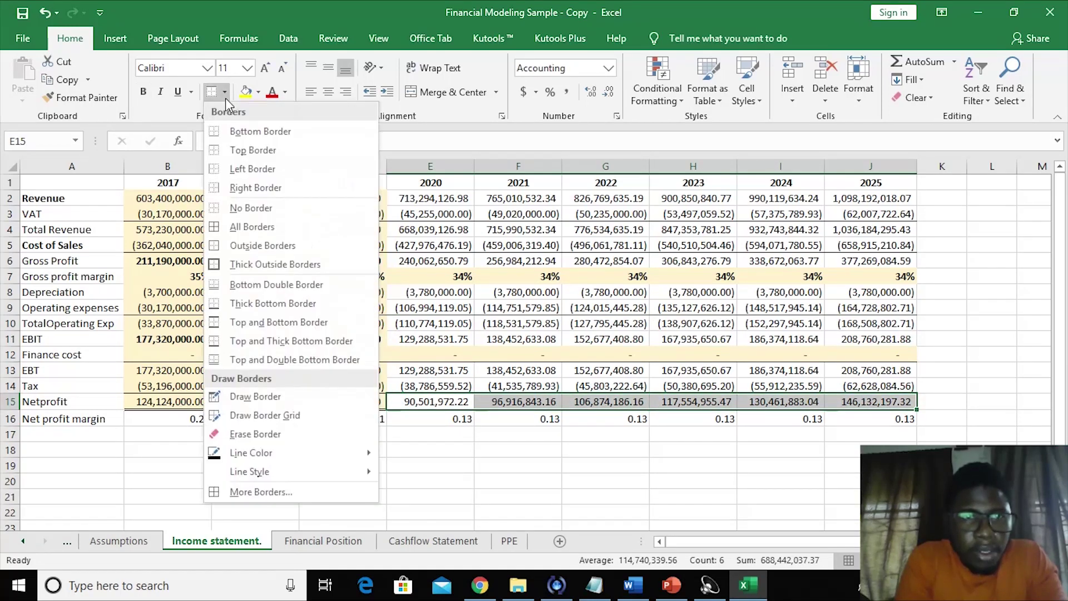
left_click(261, 359)
left_click(385, 474)
left_click(592, 474)
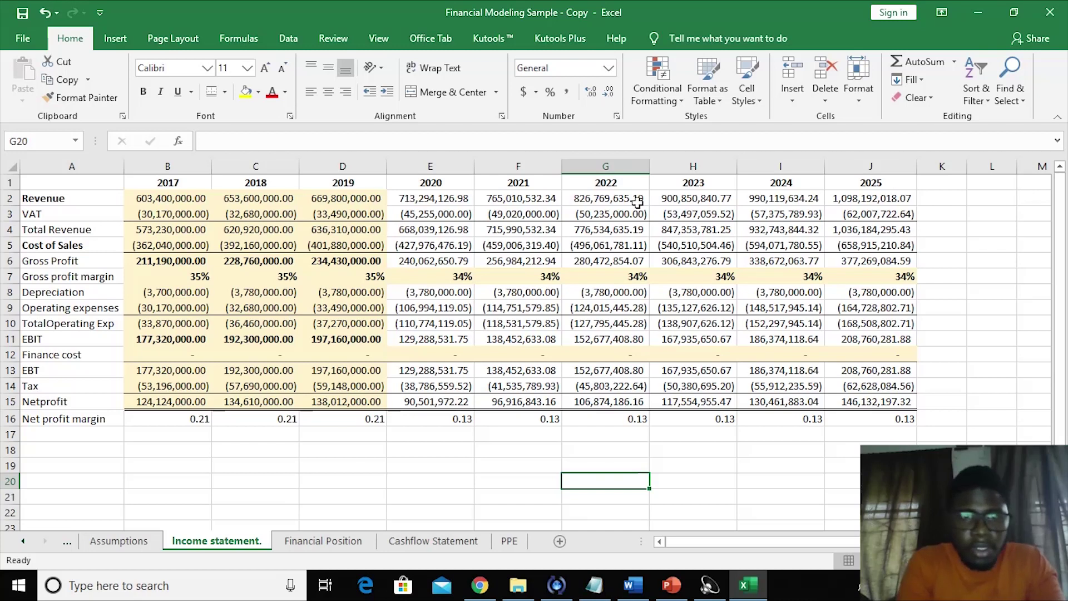
- Make the 2020–2025 forecast block dark blue and remove its tan fill
left_click_drag(436, 197, 863, 420)
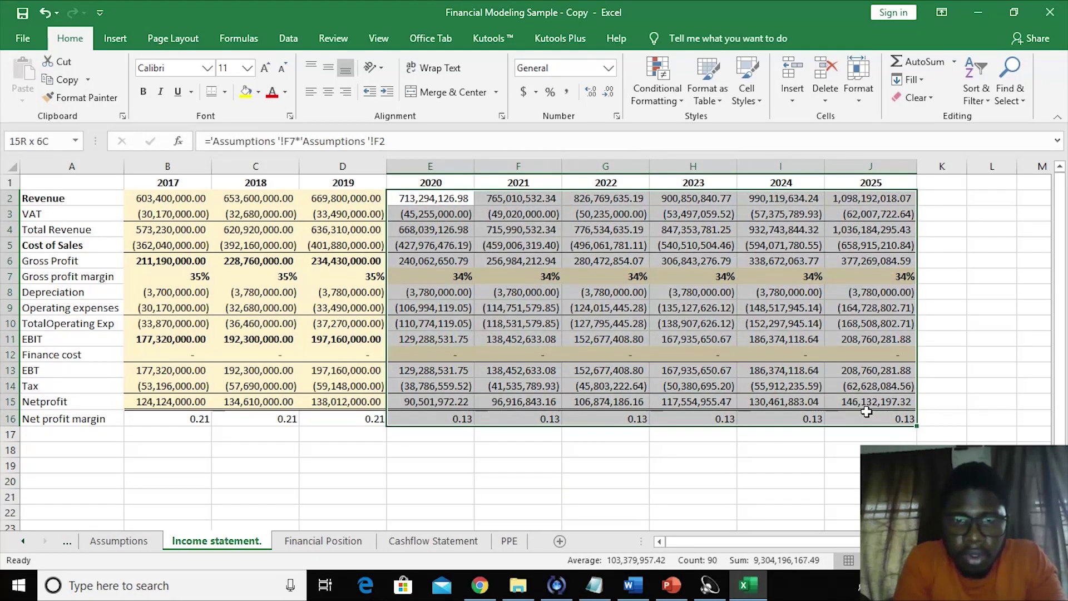
left_click(284, 92)
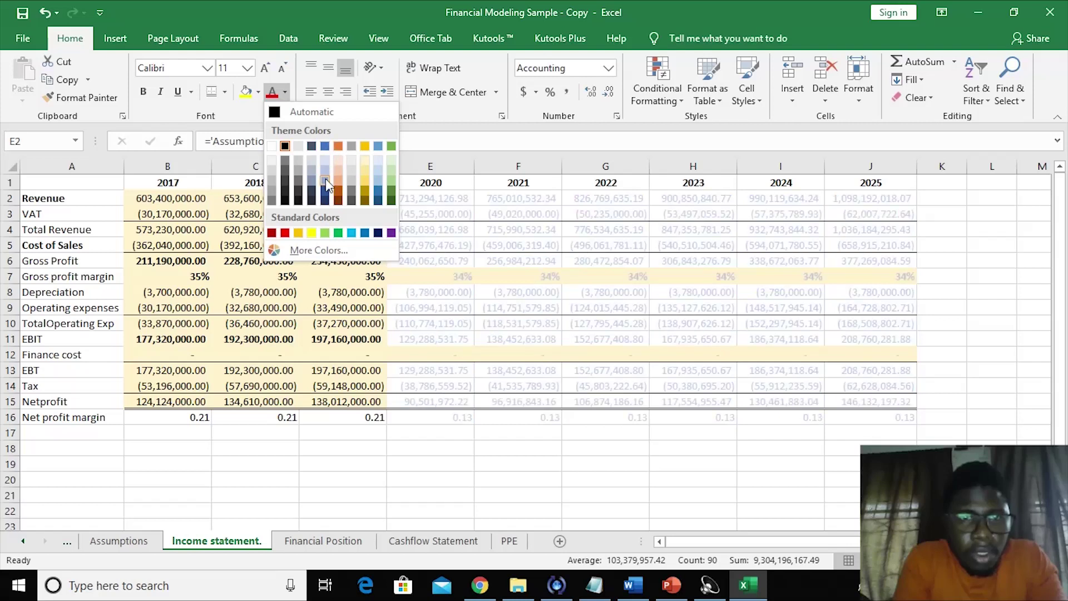
left_click(377, 232)
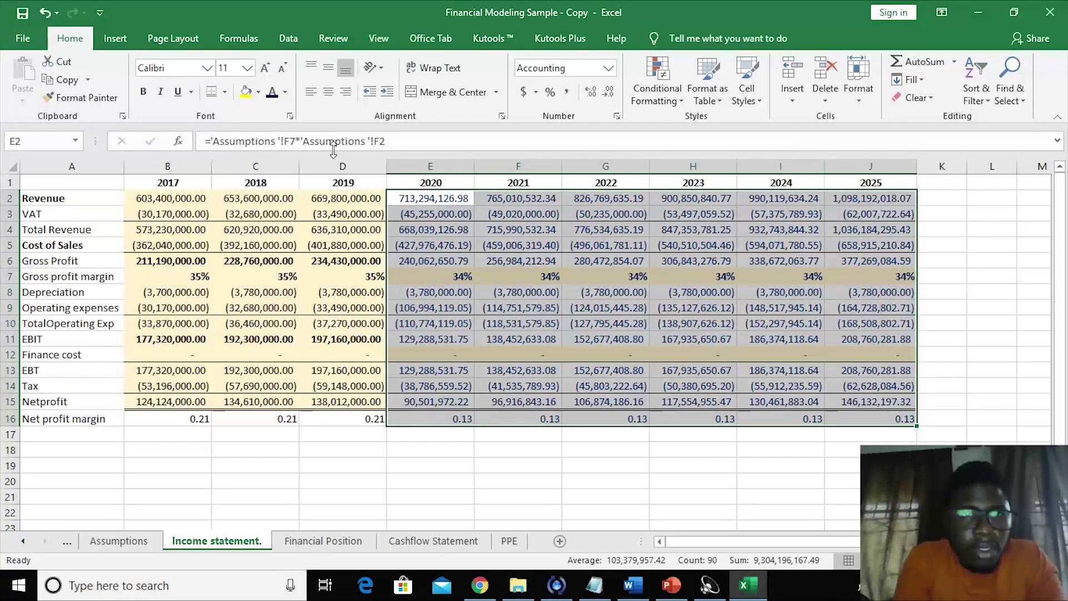
left_click(258, 96)
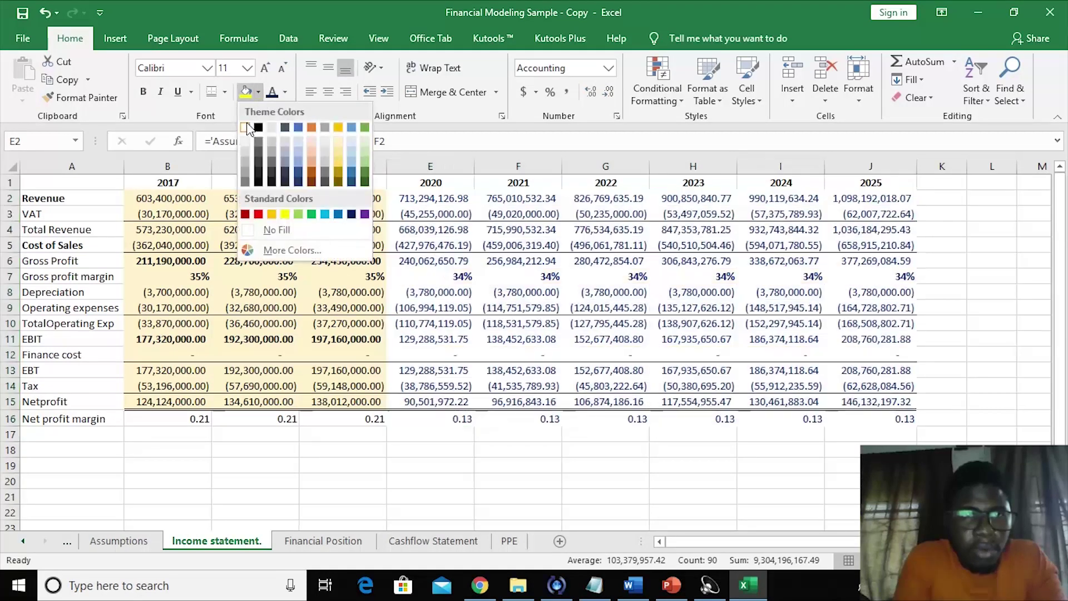
left_click(246, 128)
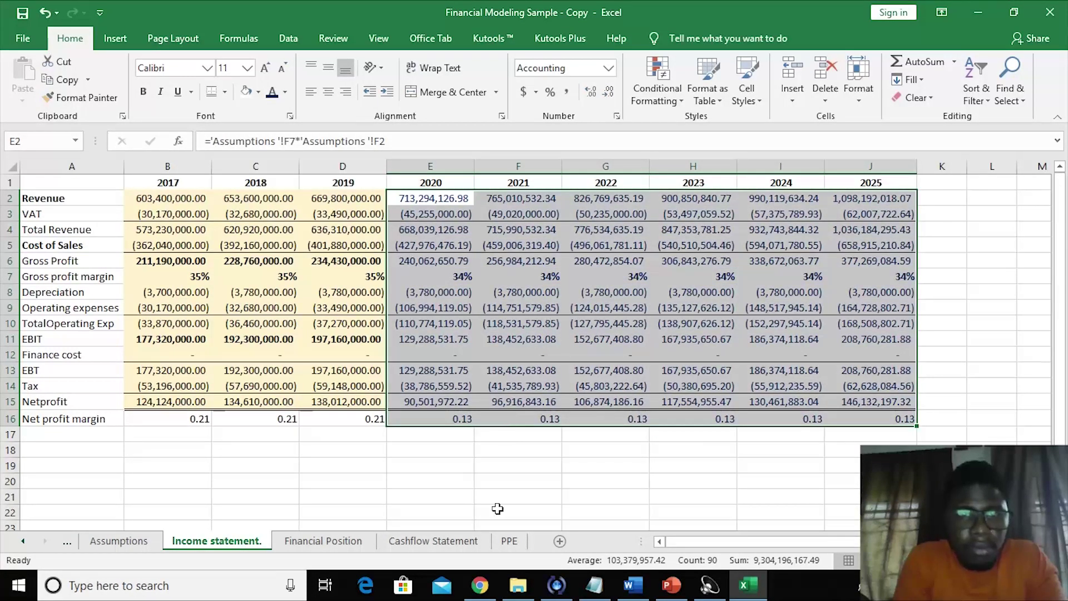
left_click(495, 509)
left_click(441, 474)
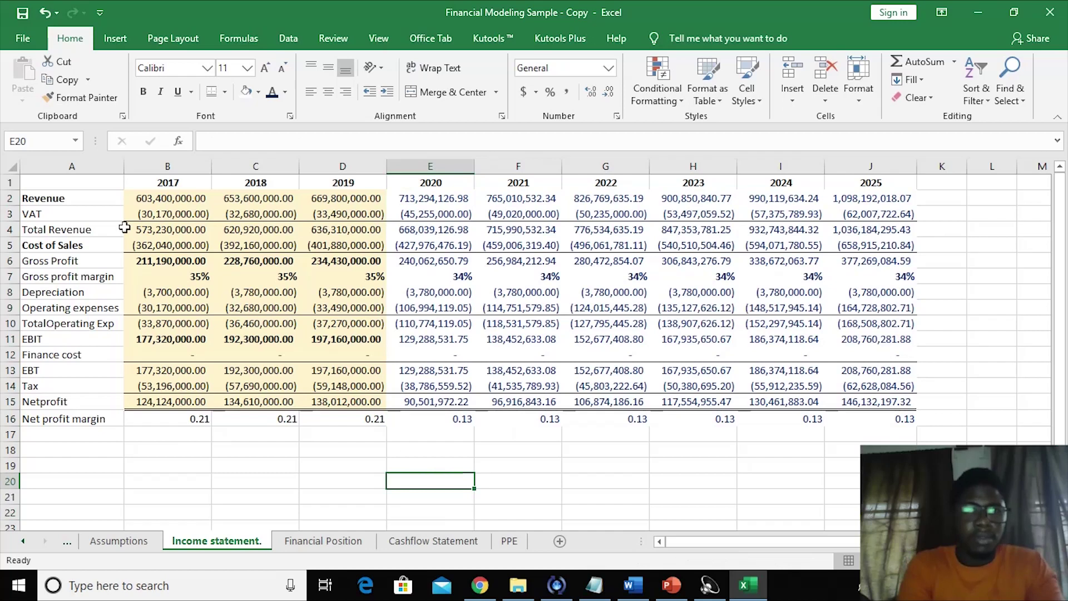
- Review the gross profit, depreciation, operating expense, EBIT and EBT formulas
left_click(280, 280)
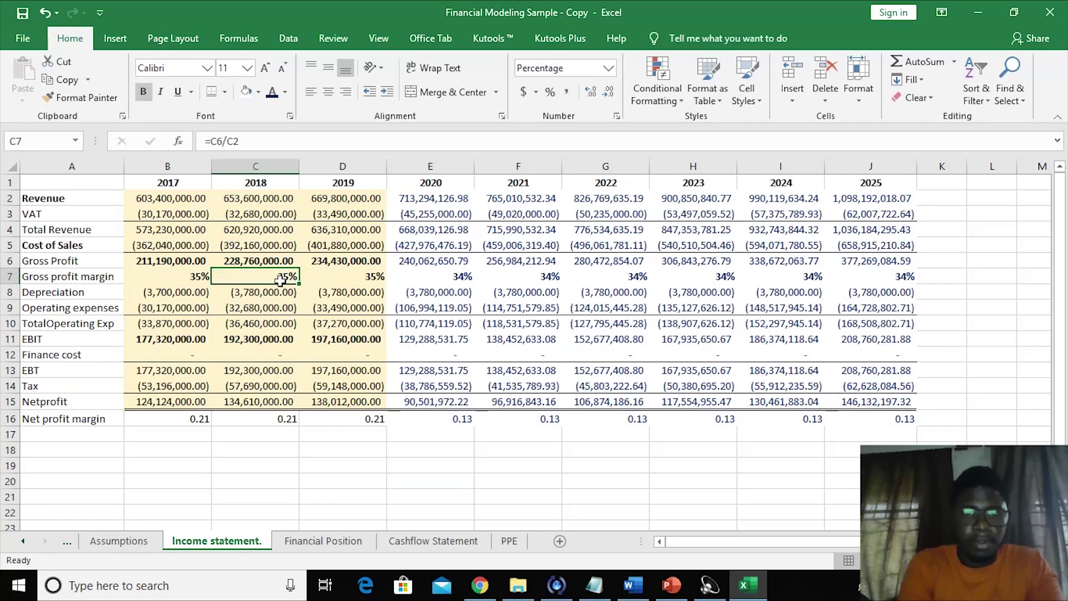
left_click(346, 306)
left_click(540, 365)
left_click(663, 294)
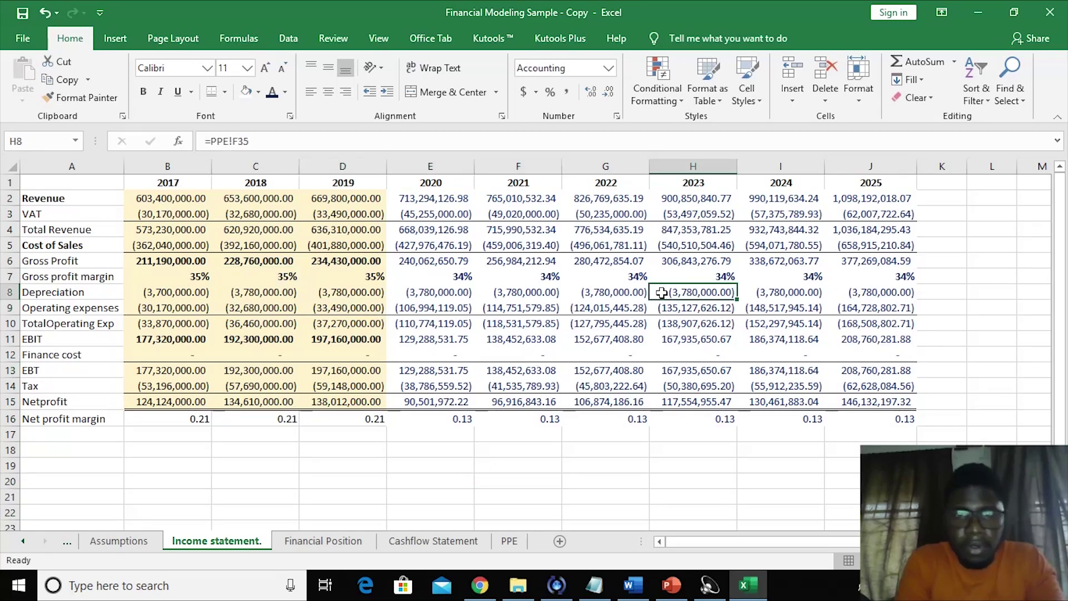
left_click(497, 320)
left_click(451, 290)
left_click(426, 337)
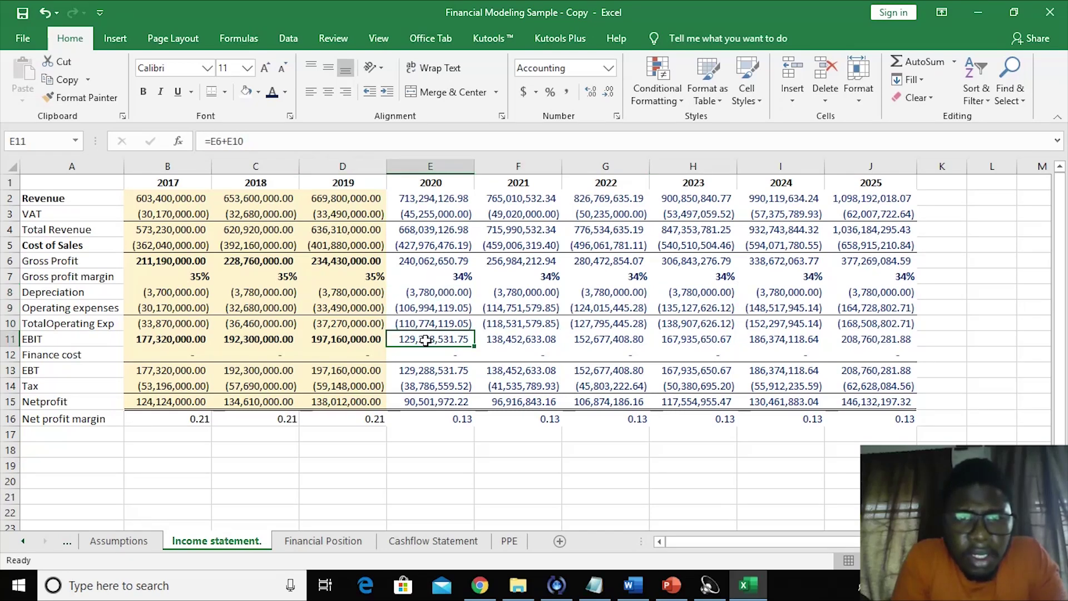
left_click(504, 266)
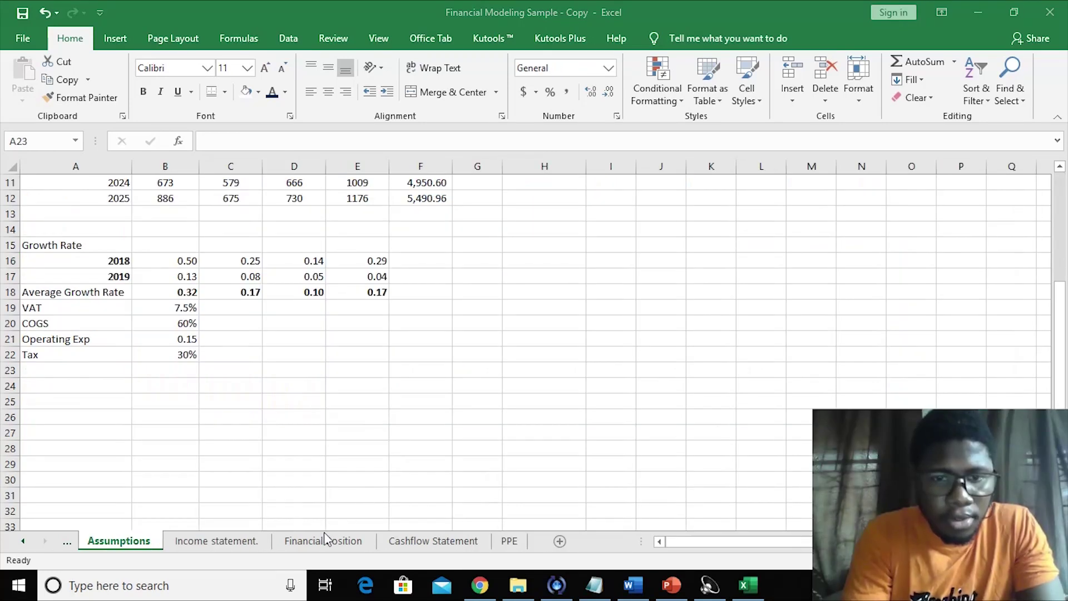
- Clear the 2020–2025 Total Noncurrent values on the Financial Position sheet
left_click(325, 543)
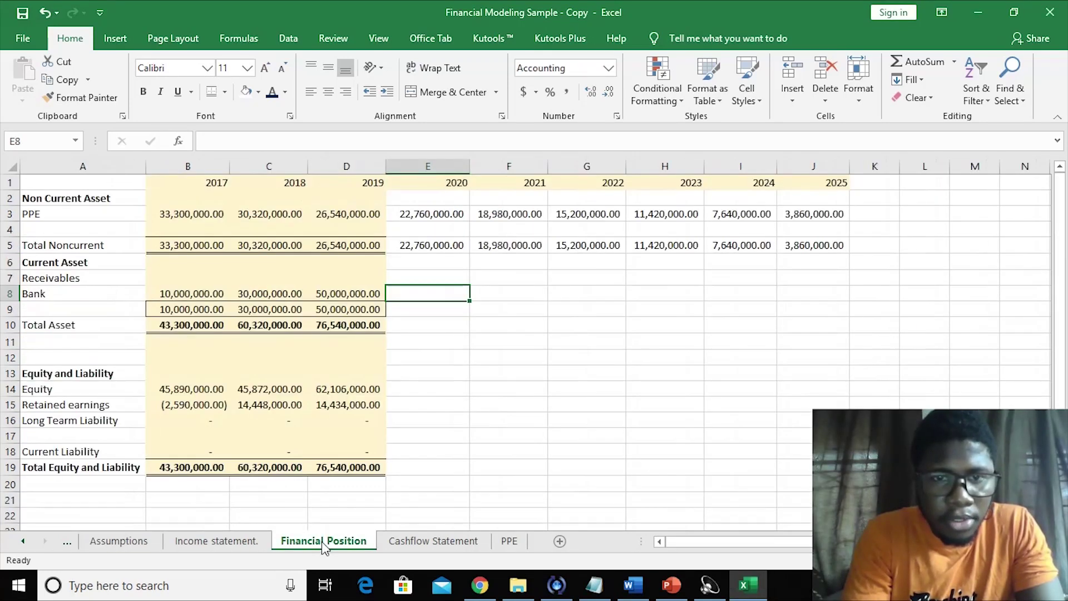
left_click(494, 426)
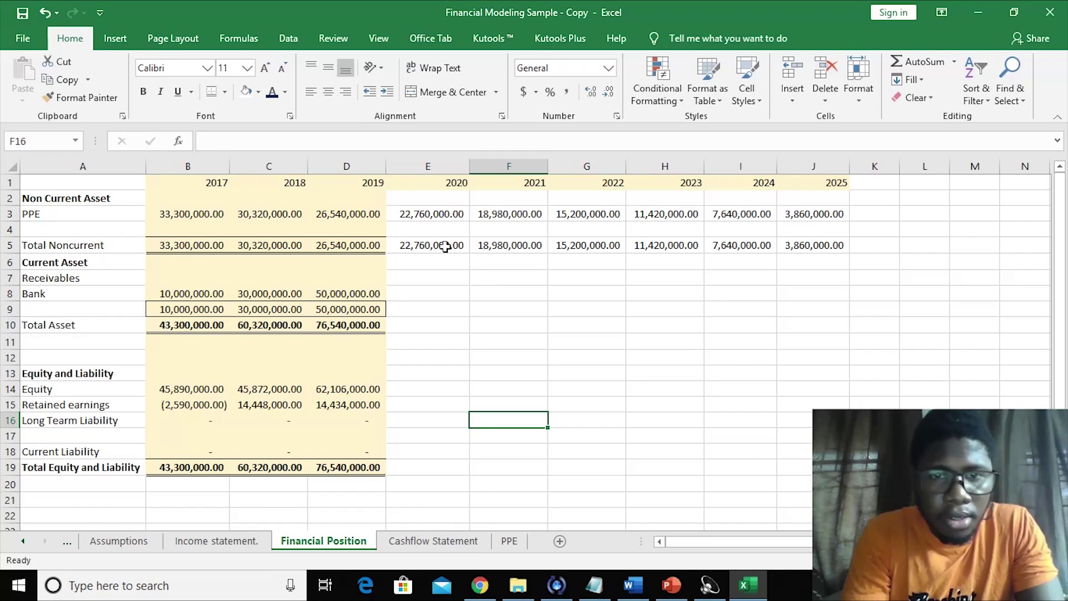
left_click_drag(453, 245, 625, 250)
left_click_drag(735, 244, 790, 247)
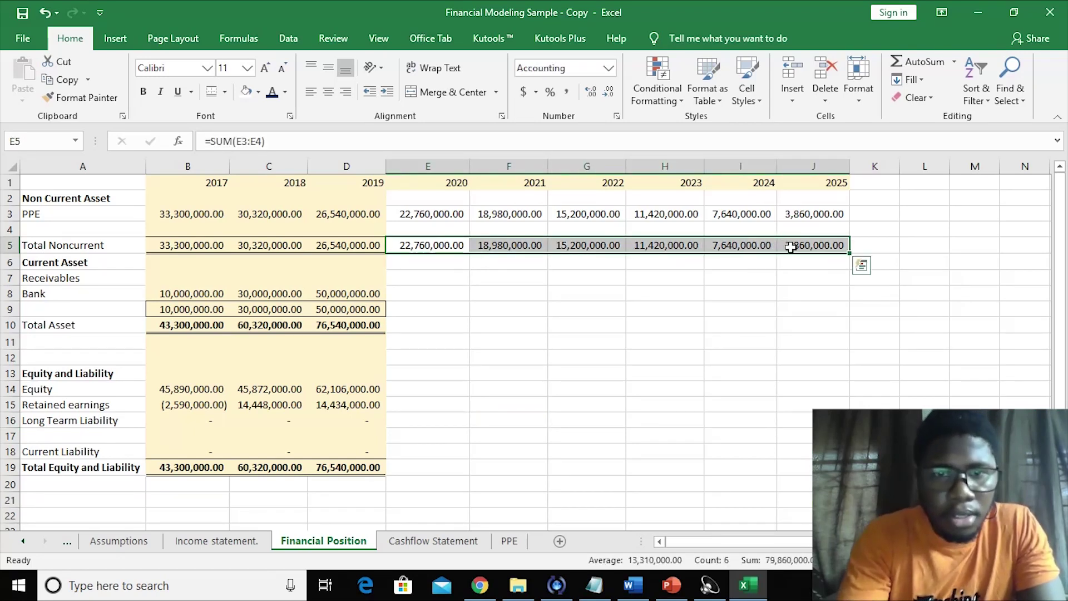
key("Delete")
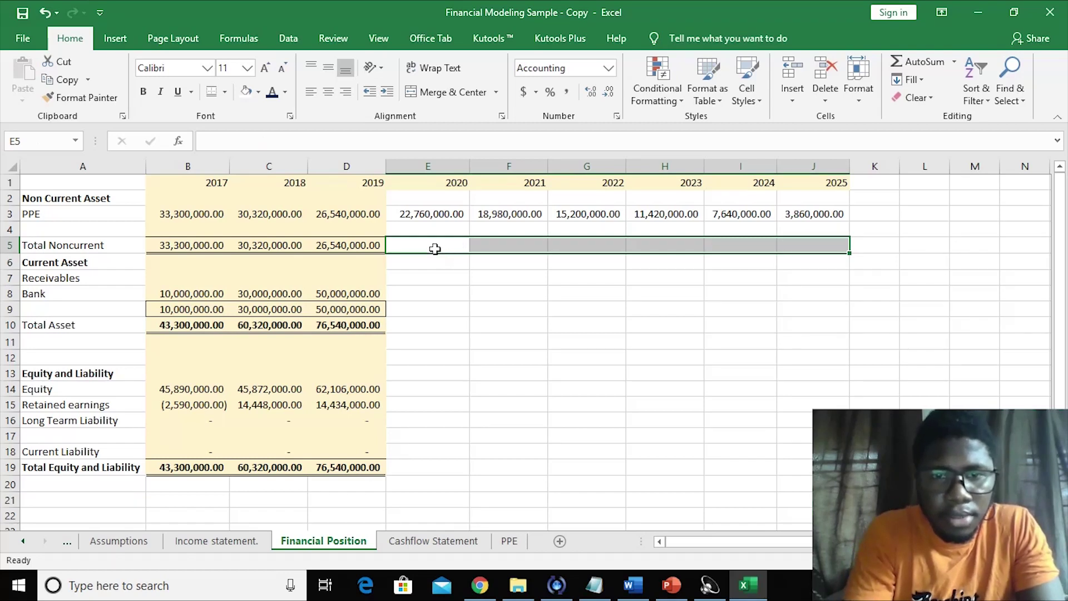
- Link the 2020 Total Noncurrent cell to the 2020 PPE carrying amount
left_click(434, 249)
type("=")
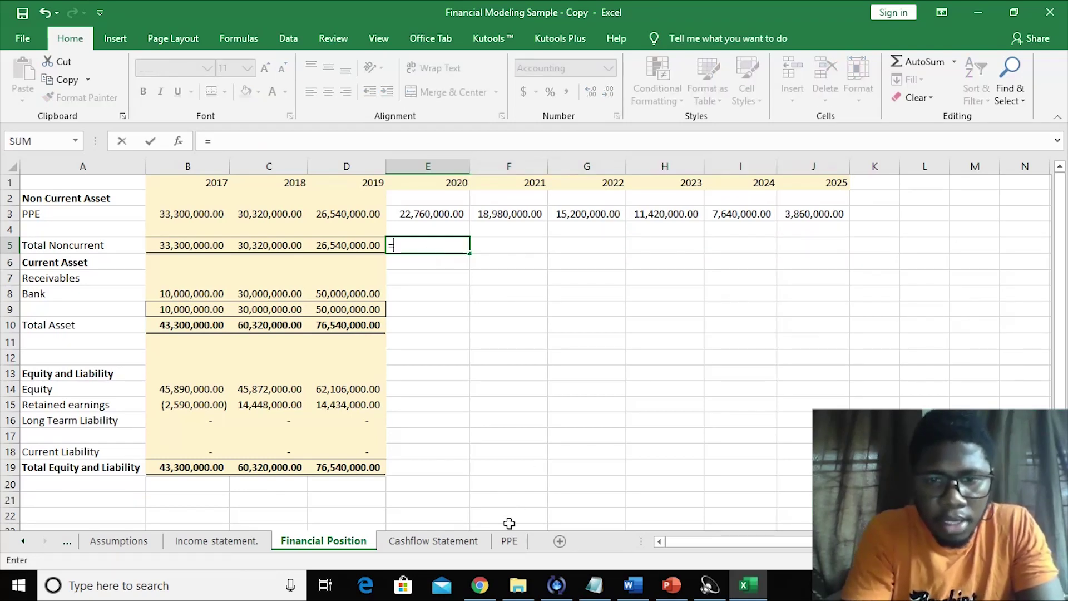
left_click(509, 542)
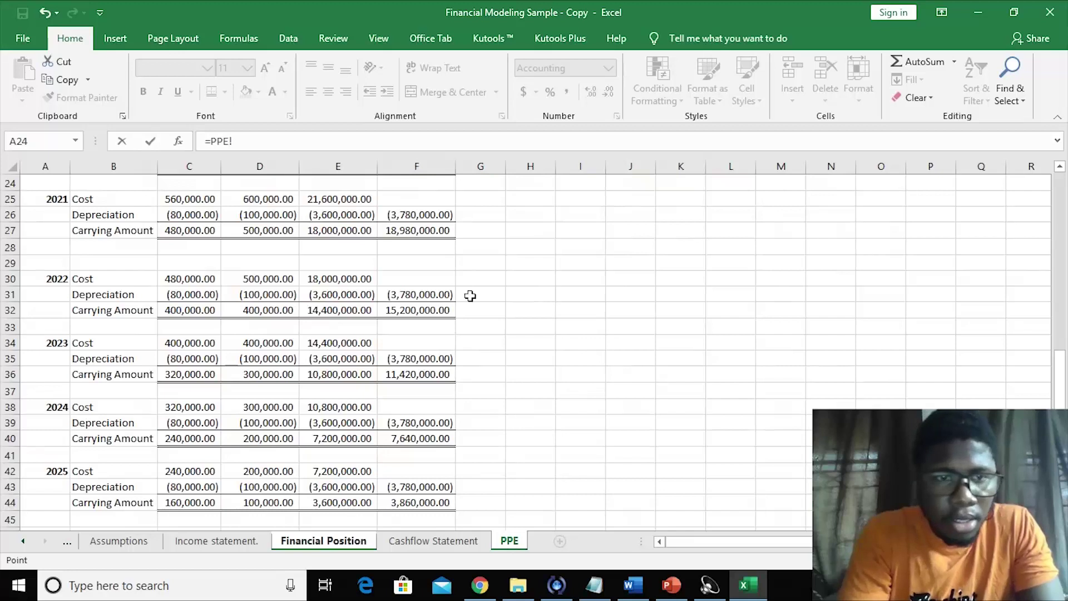
left_click_drag(1066, 346, 1066, 311)
left_click(407, 249)
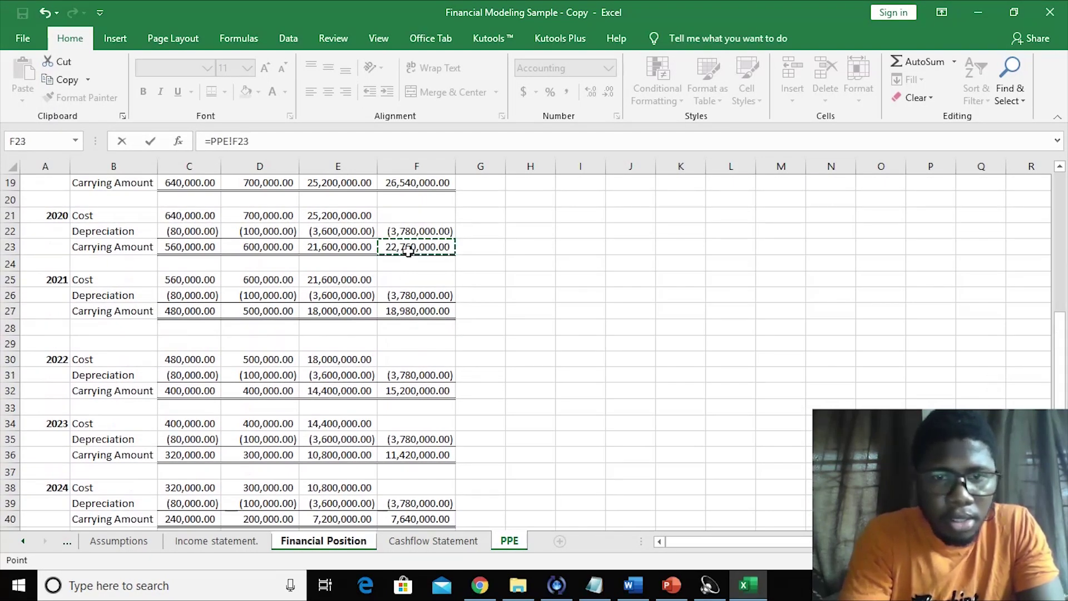
key("Return")
- Link the 2021 and 2022 Total Noncurrent cells to their PPE carrying amounts (18,980,000, 15,200,000)
left_click(507, 242)
type("=")
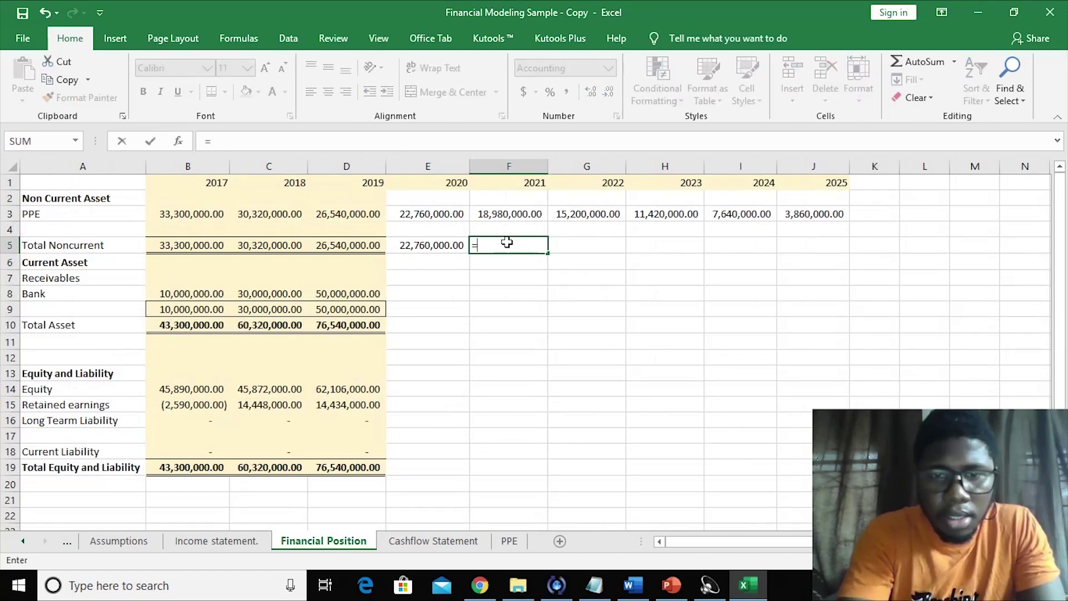
left_click(507, 541)
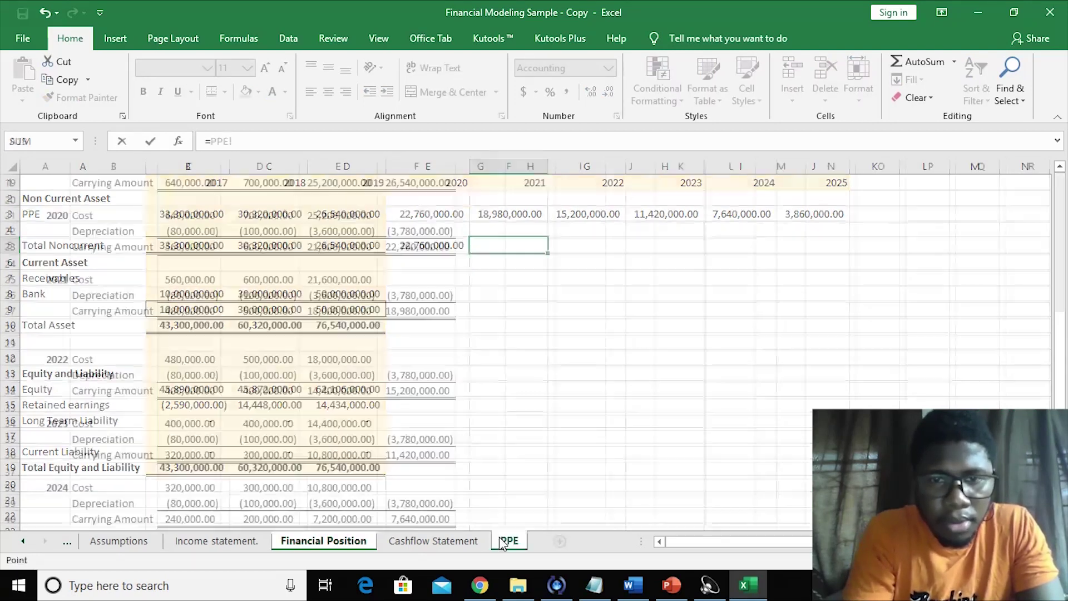
left_click(404, 313)
key("Return")
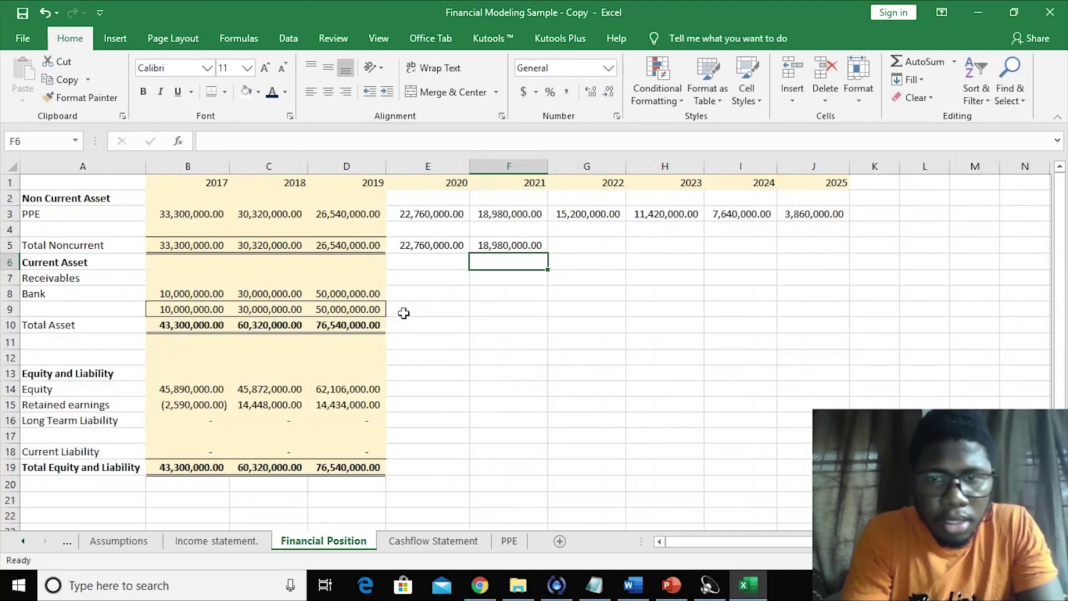
left_click(598, 244)
type("=")
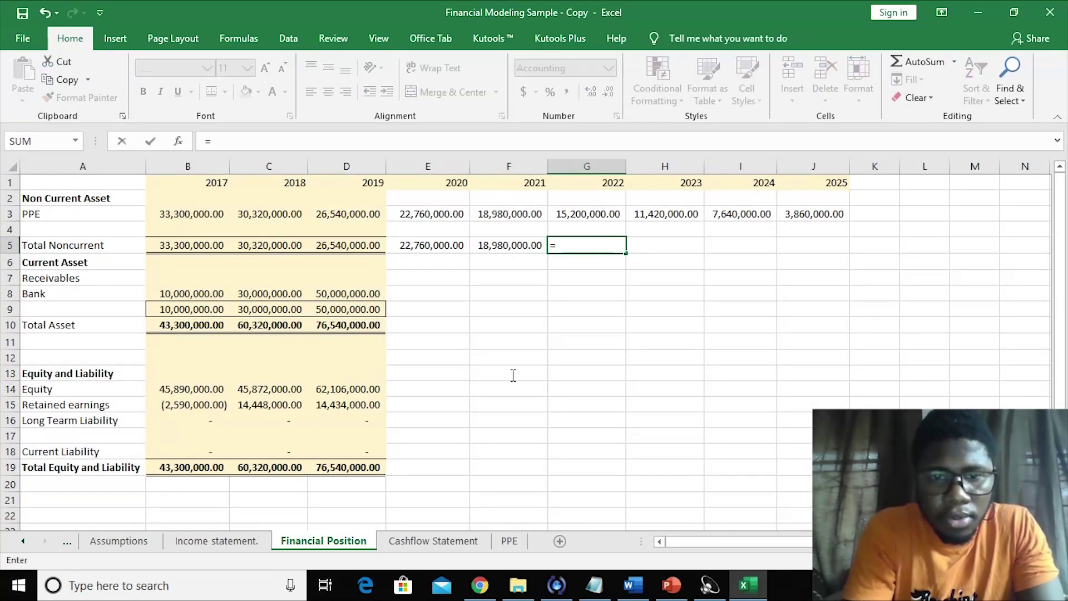
left_click(507, 541)
left_click(397, 395)
key("Return")
- Link the 2023 and 2024 Total Noncurrent cells to PPE carrying amounts 11,420,000 and 7,640,000
left_click(651, 245)
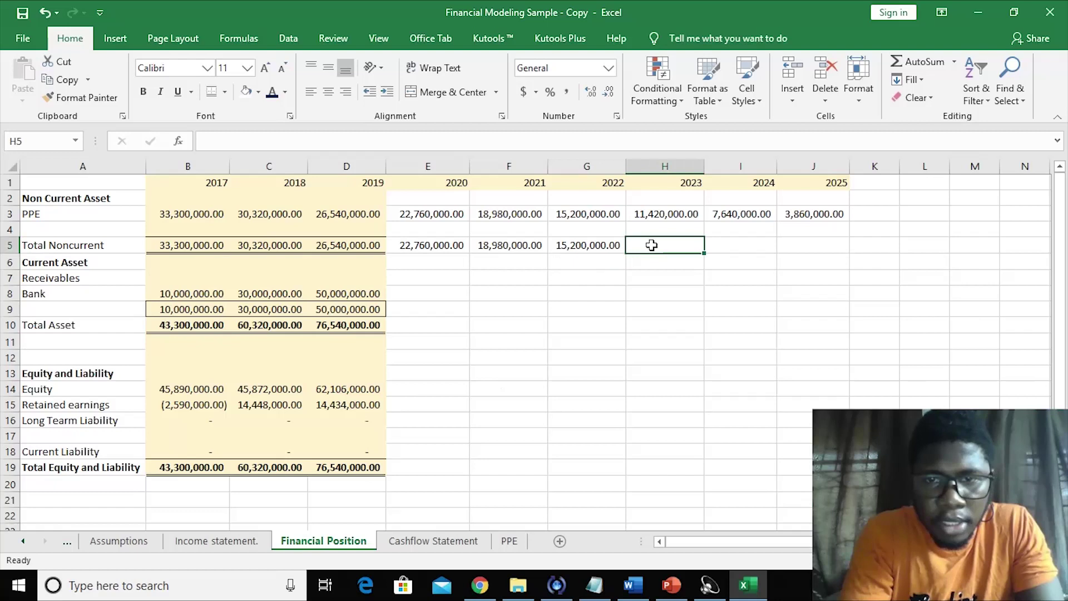
type("=")
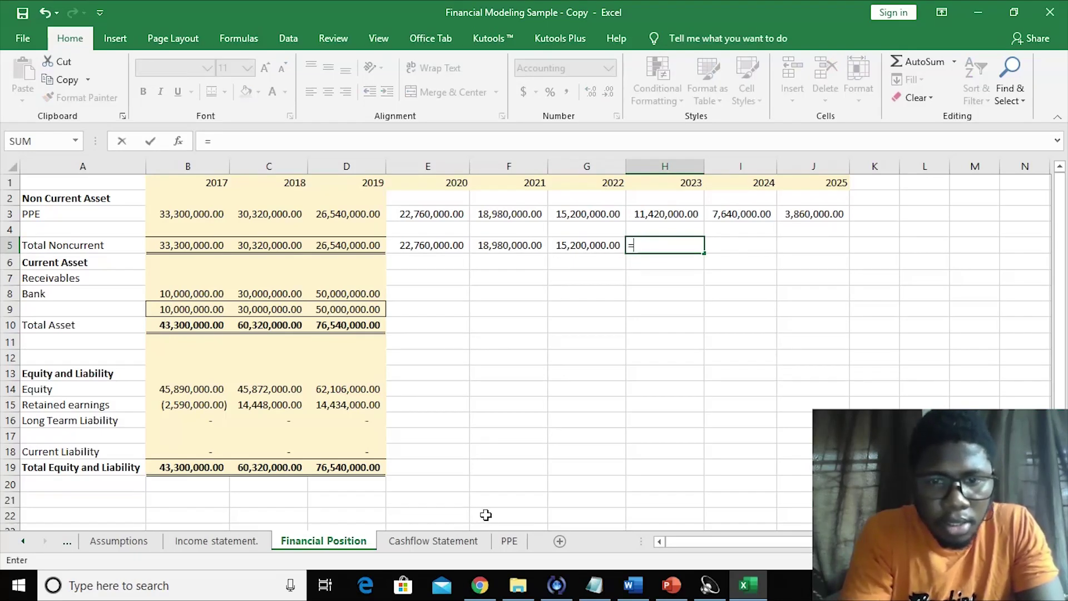
left_click(508, 540)
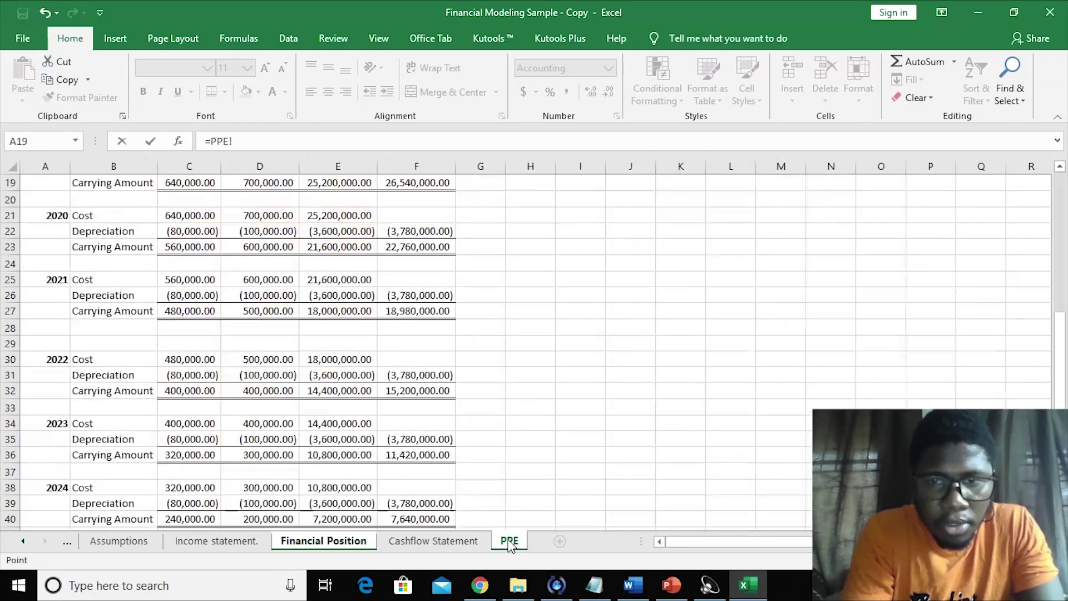
left_click(435, 454)
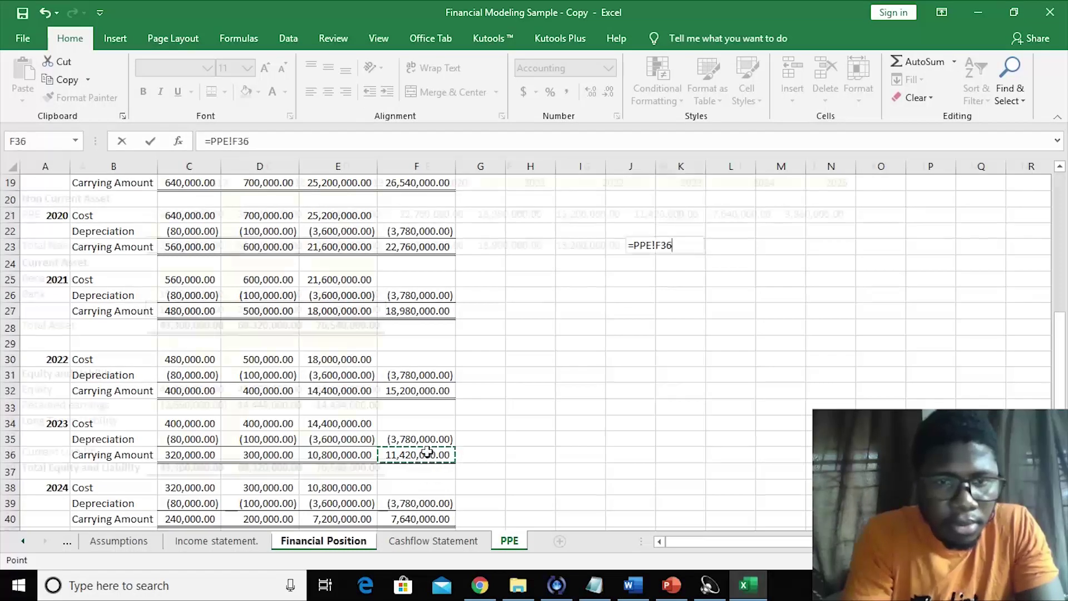
key("Return")
left_click(755, 248)
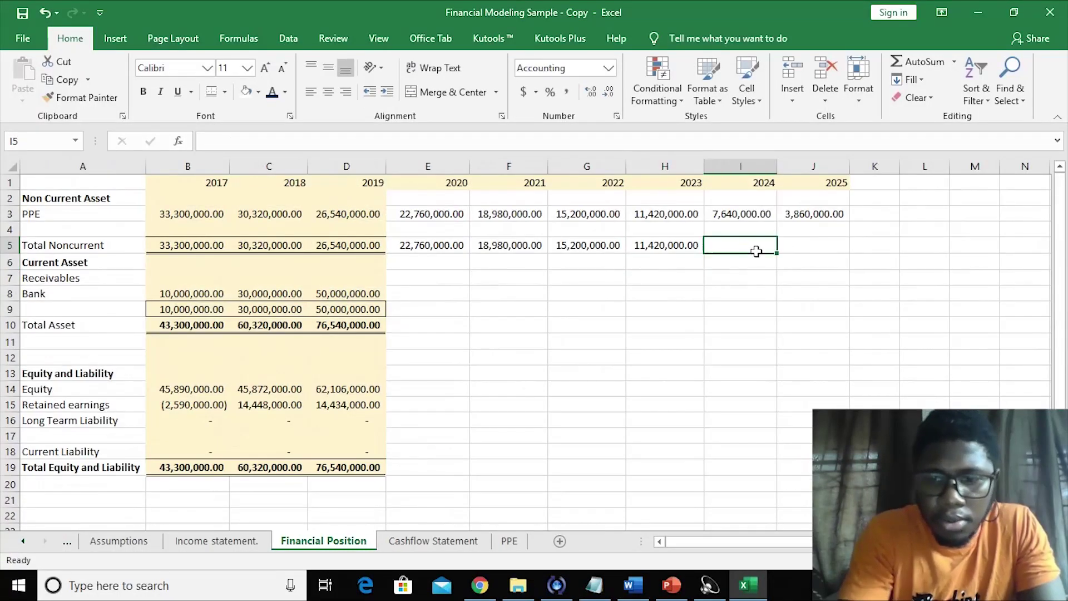
type("=")
left_click(514, 541)
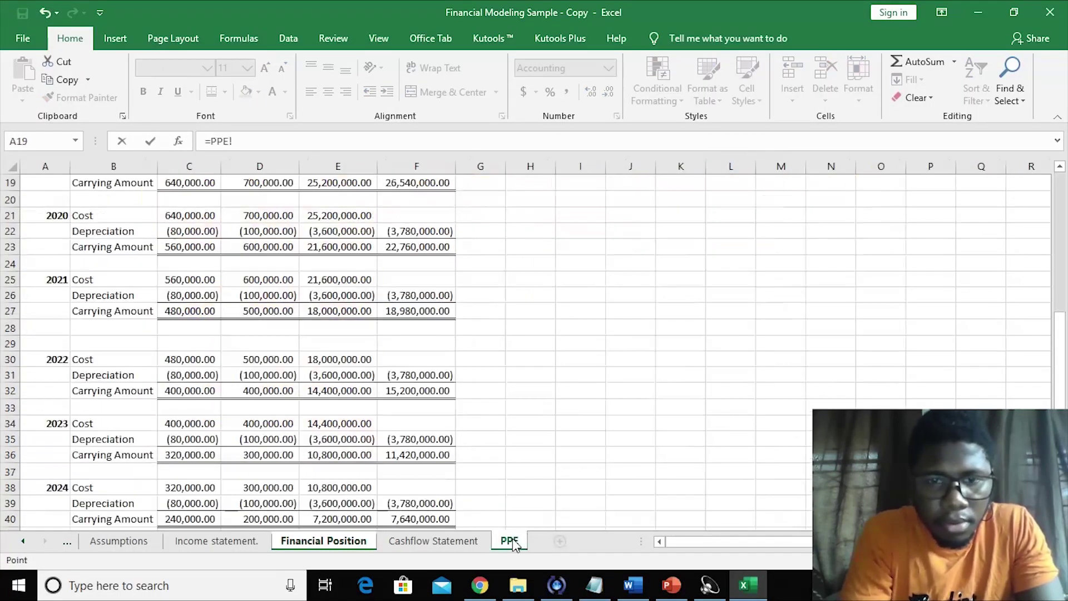
left_click(424, 517)
key("Return")
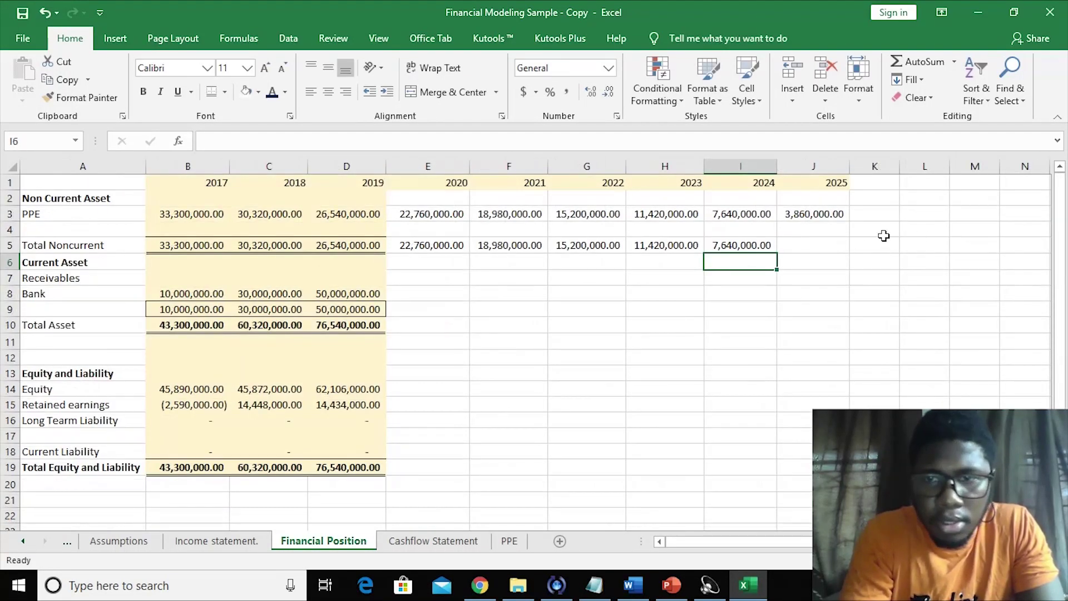
- Link 2025 Total Noncurrent to the 3,860,000 PPE carrying amount, then return to Assumptions
left_click(815, 245)
type("=")
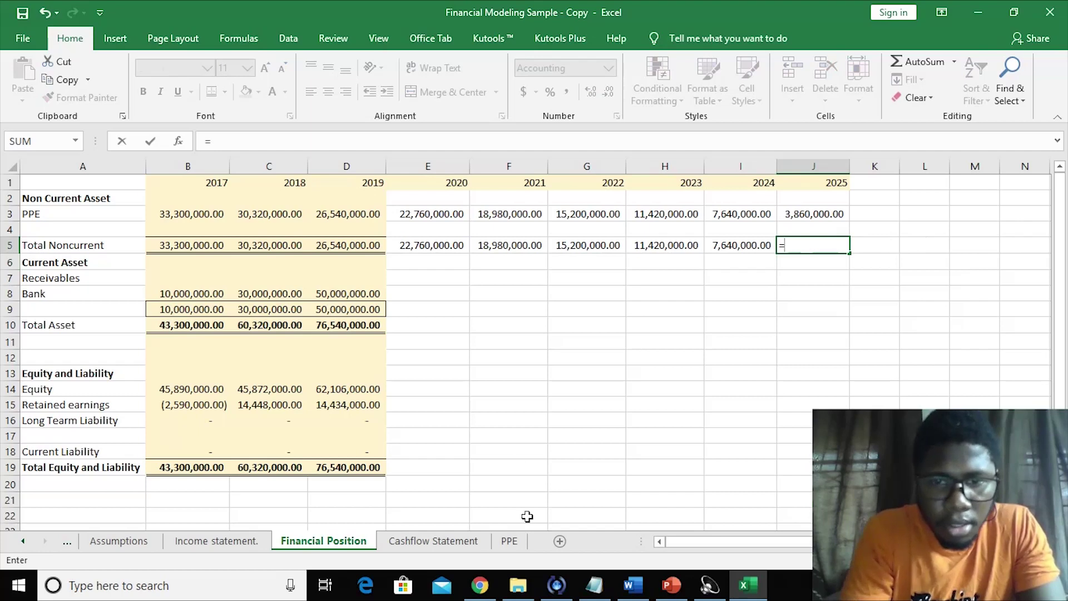
left_click(511, 539)
left_click_drag(1059, 348, 1064, 385)
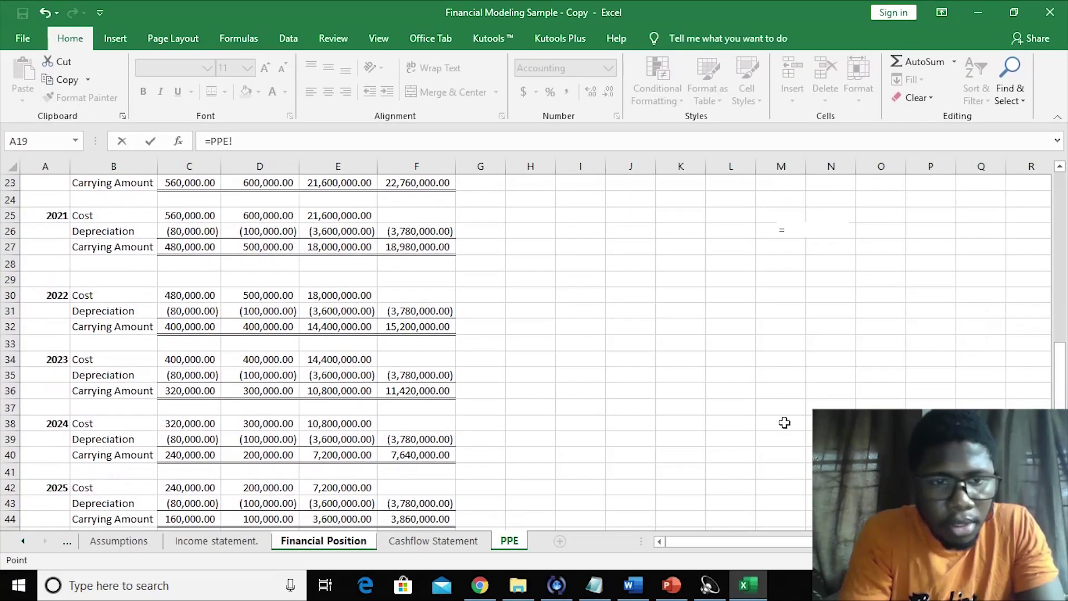
left_click(427, 517)
key("Return")
left_click(726, 370)
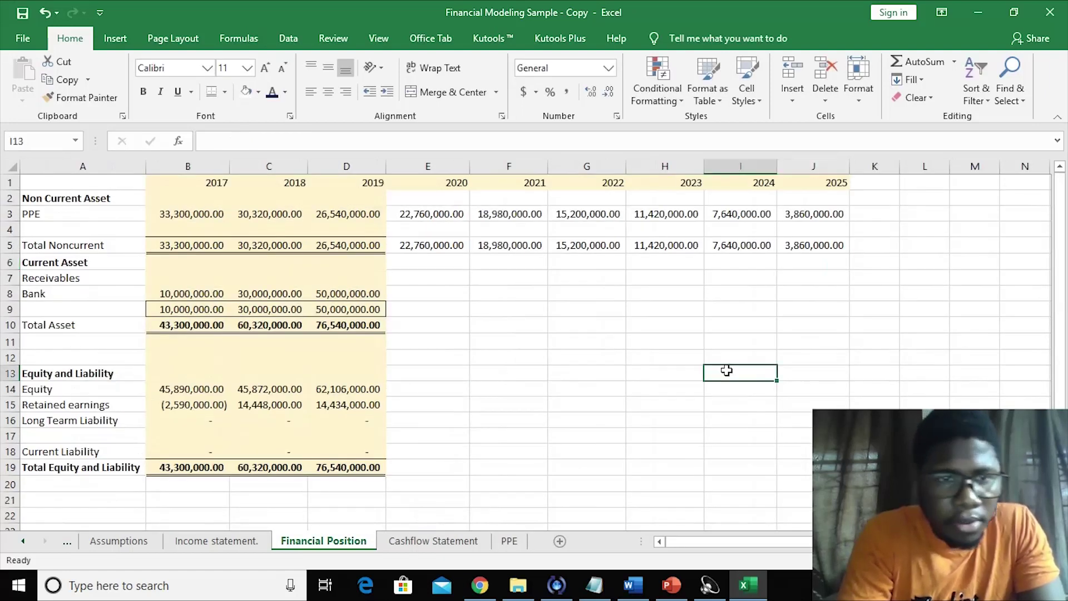
left_click(448, 324)
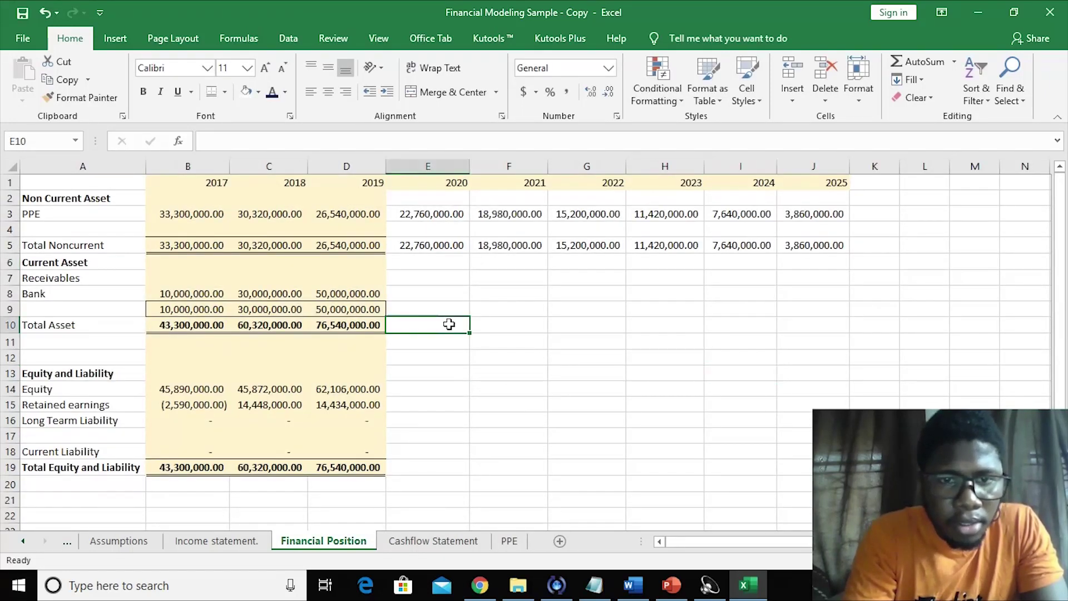
left_click(404, 395)
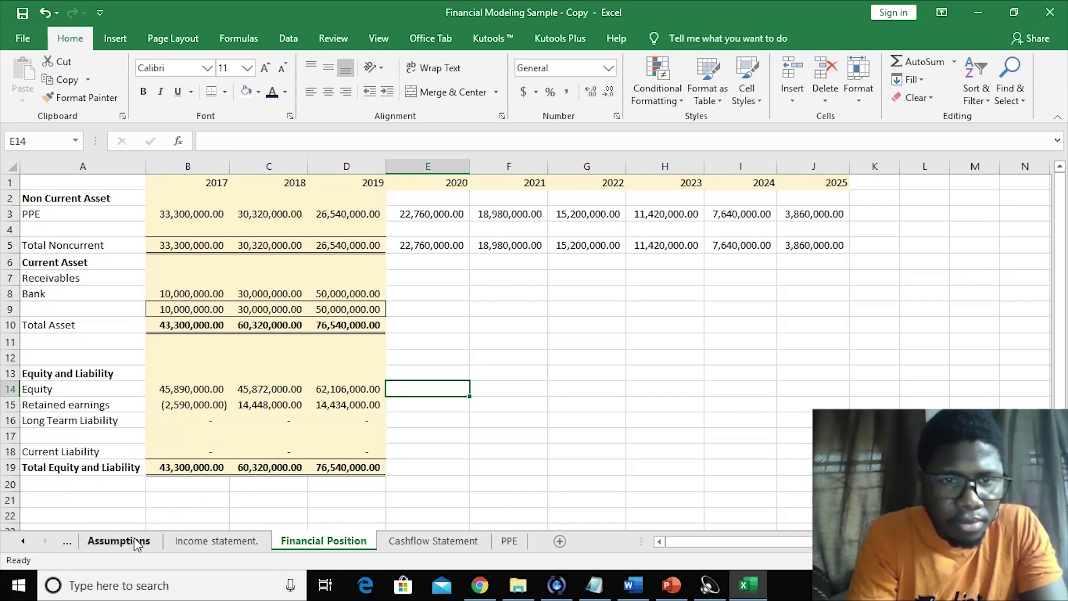
left_click(516, 295)
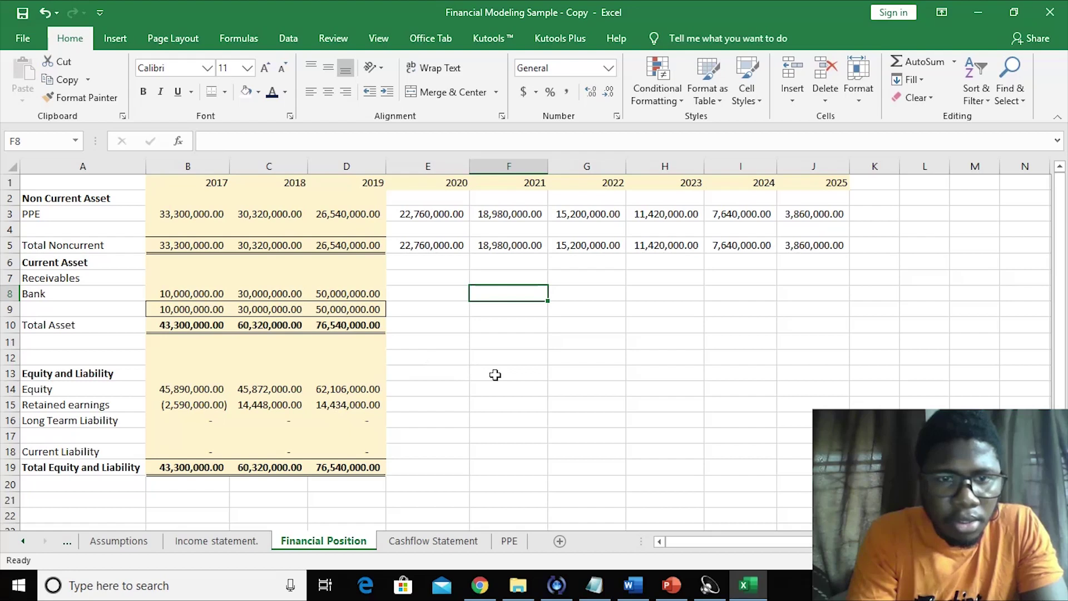
left_click(124, 541)
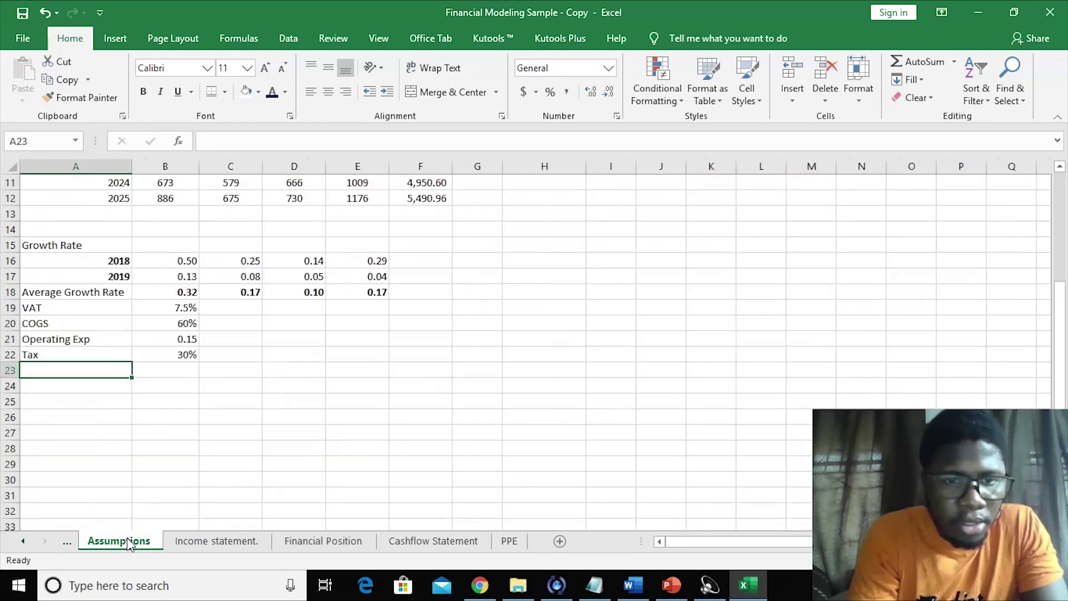
- Enter the Bank Growth heading and the years 2018 and 2019 in A23:A25
type("Bank Growth")
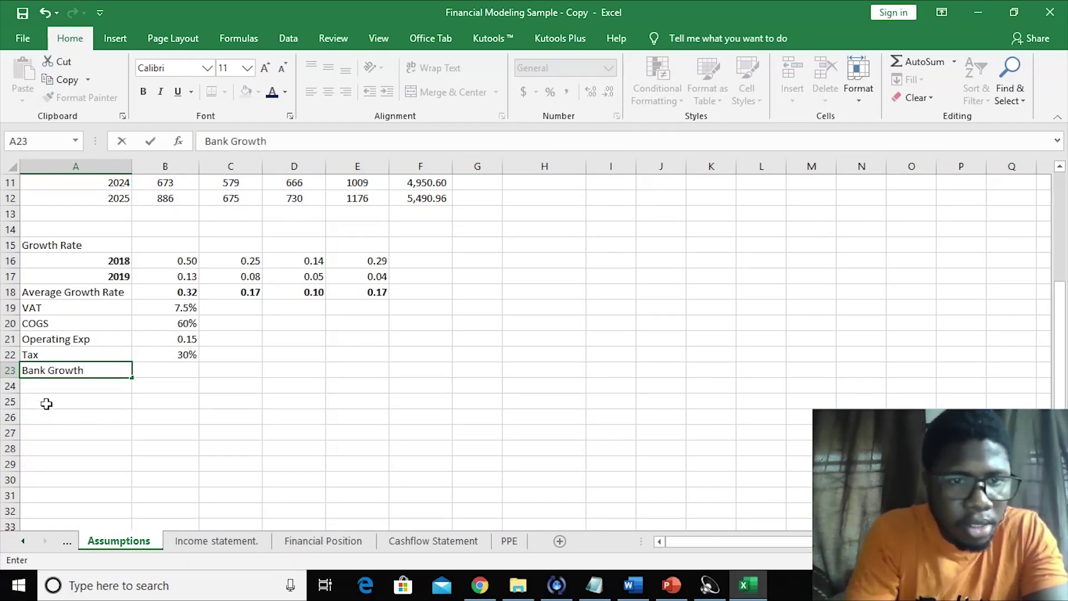
key("Return")
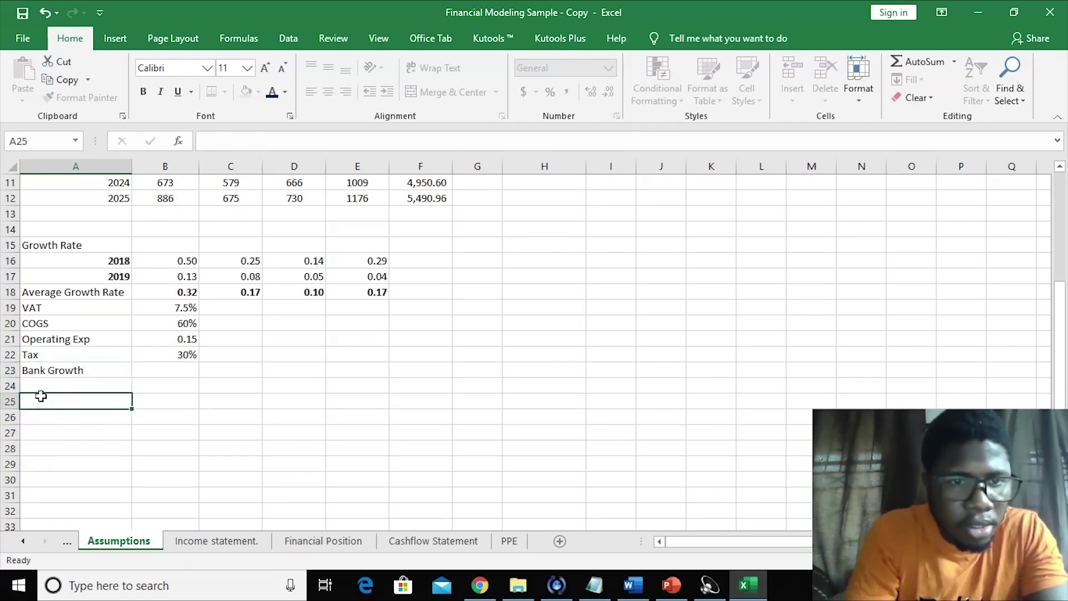
type("2018")
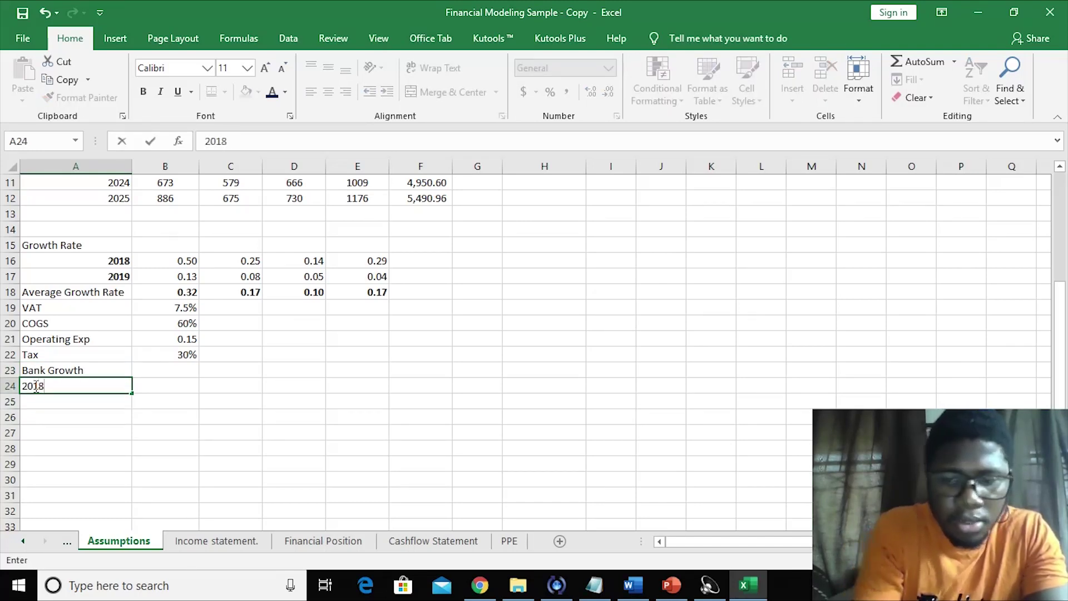
key("Return")
type("2019")
key("Return")
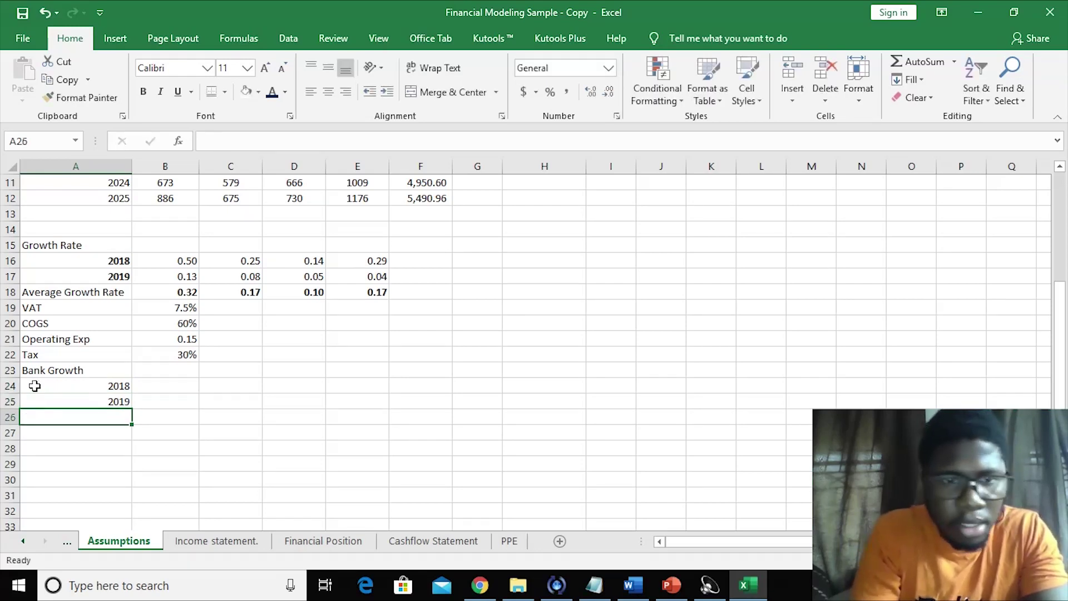
- Add the Average Growth Rate label in A26 and start a formula in B24
type("A")
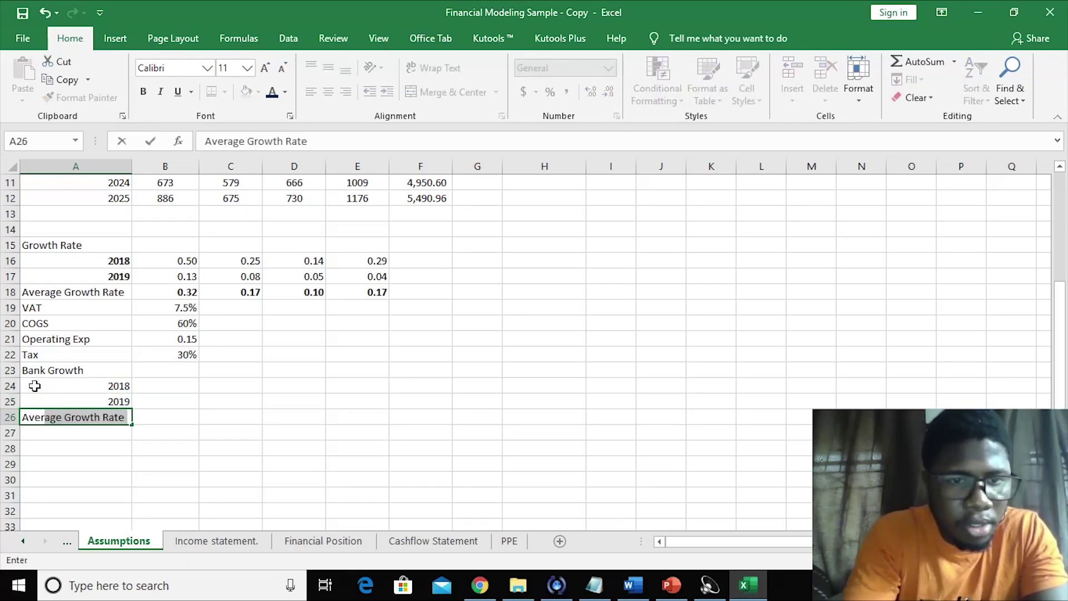
type("ve")
left_click(128, 461)
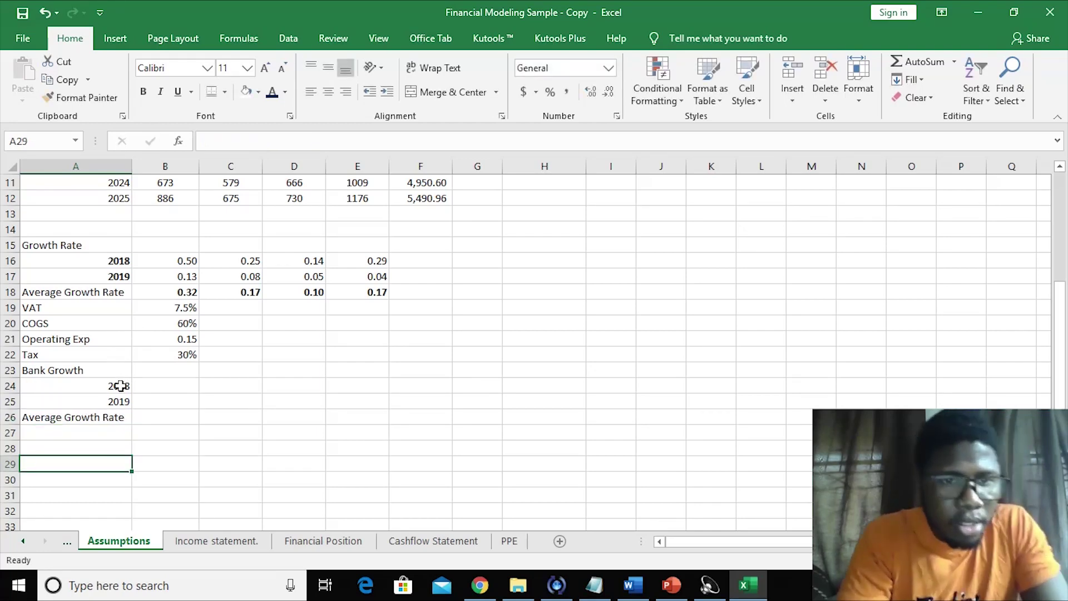
left_click(183, 390)
type("=")
left_click(474, 541)
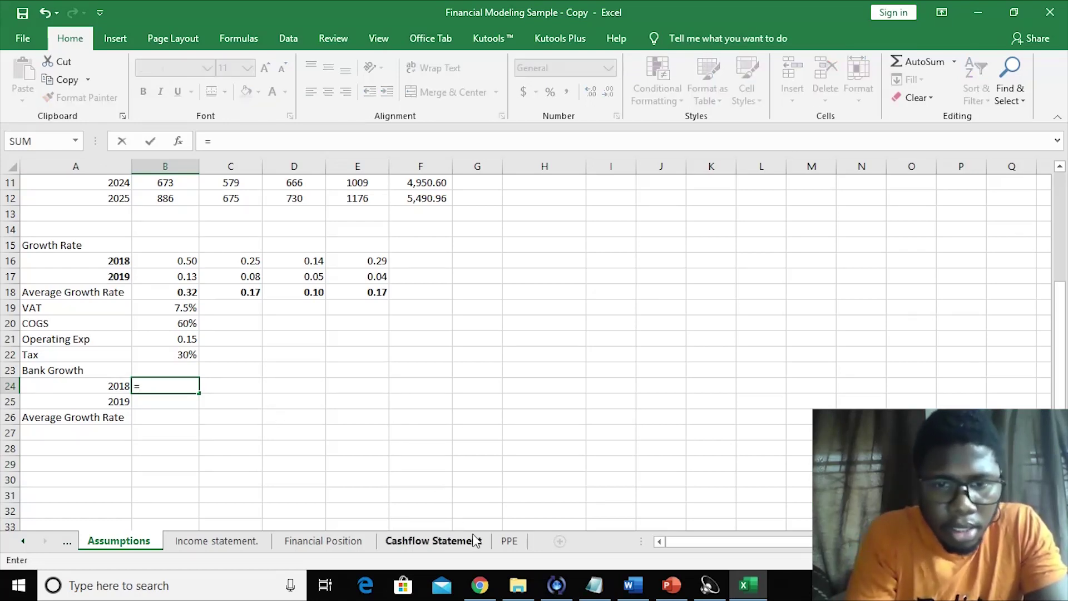
- Compute 2018 bank growth as 2018 bank balance divided by 2017 balance minus 1
left_click(343, 541)
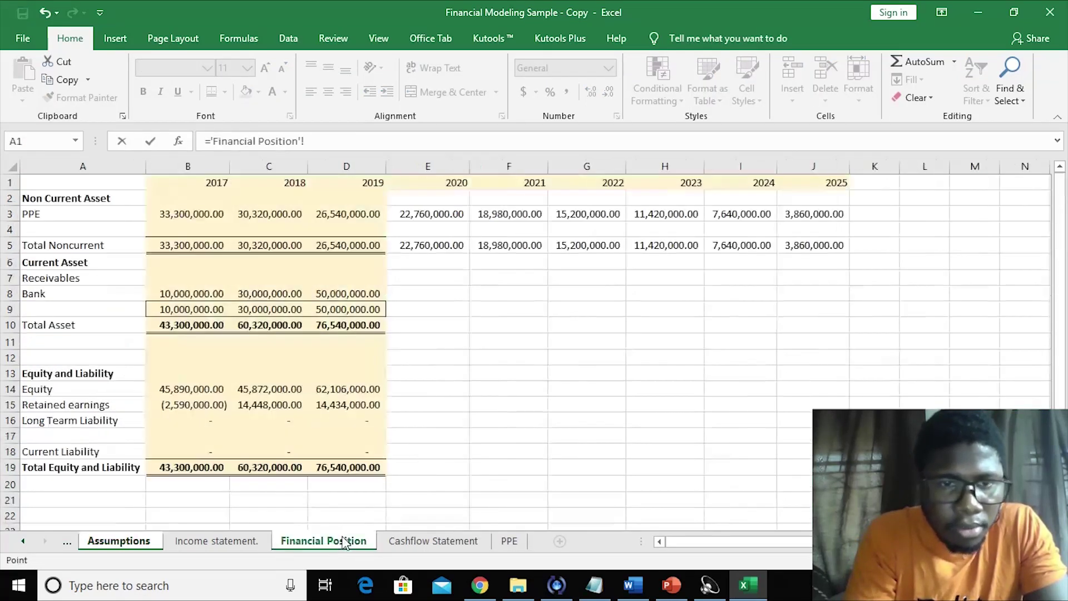
left_click(279, 295)
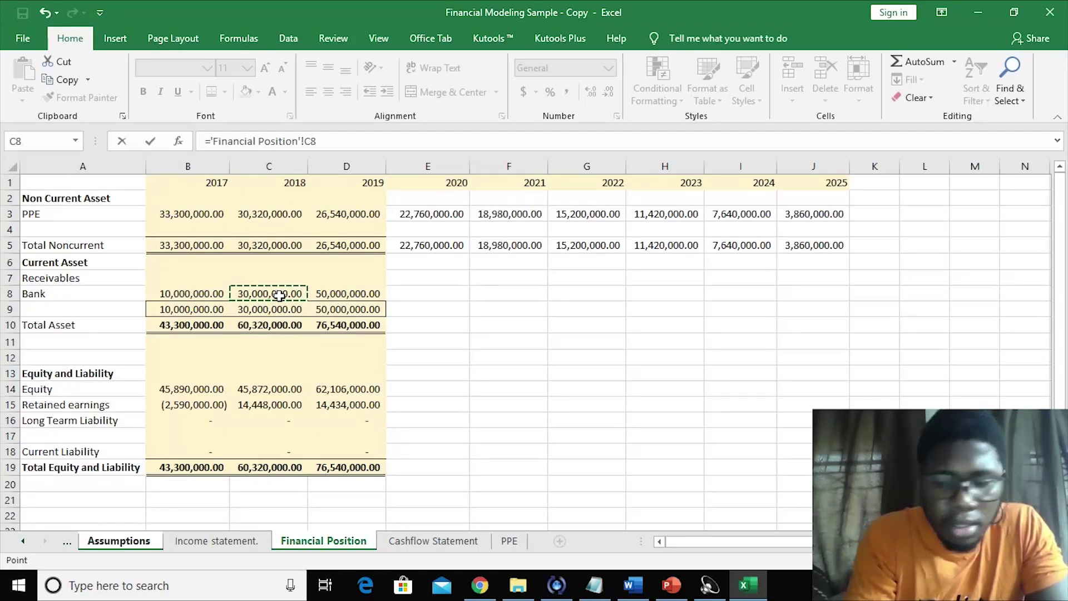
type("/")
left_click(209, 294)
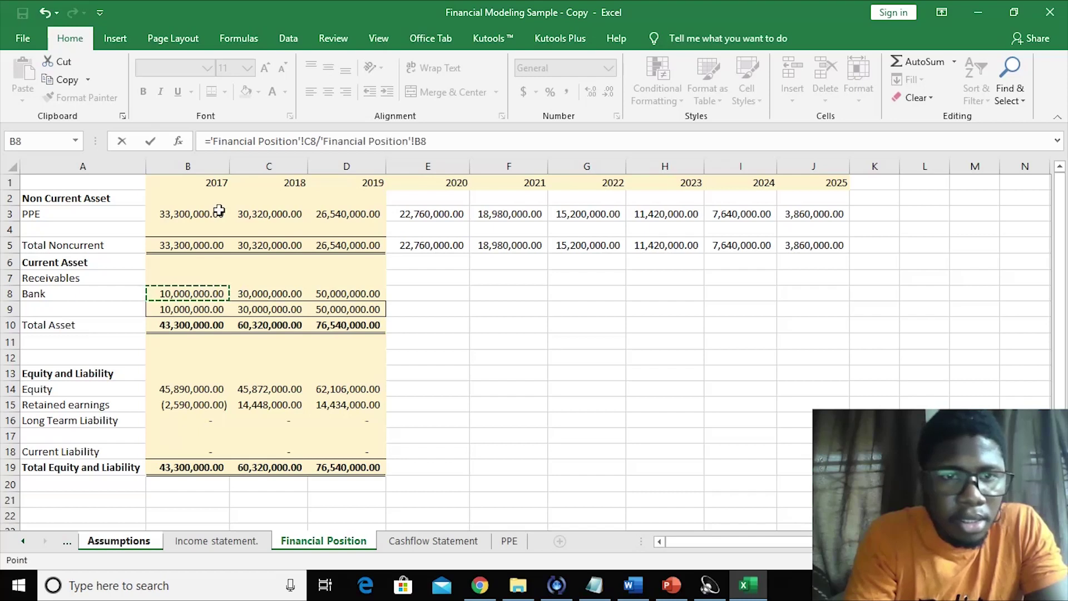
left_click(211, 139)
type("(")
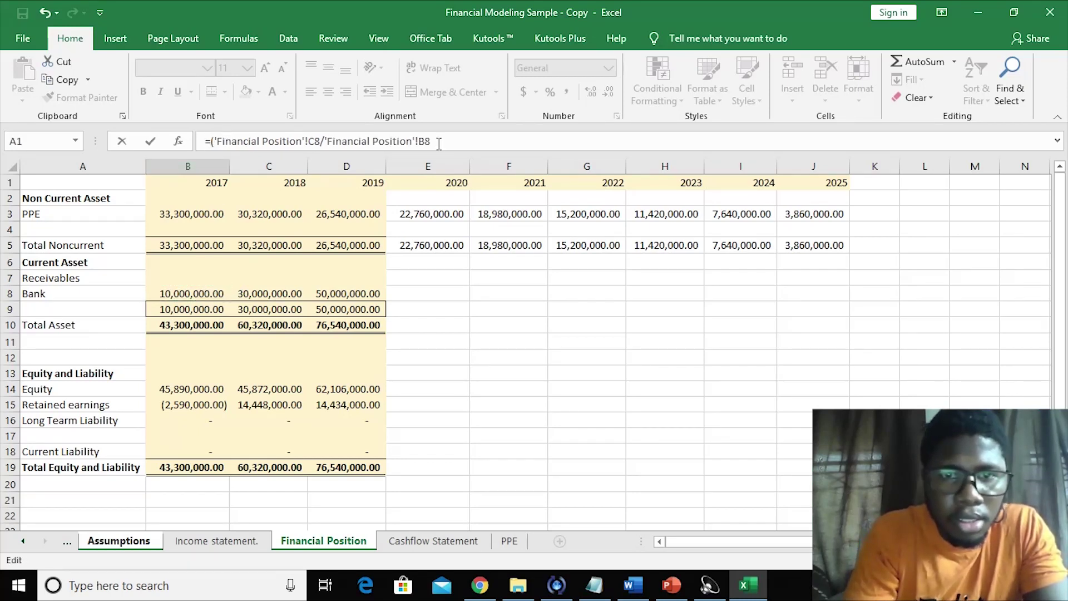
type(")-1")
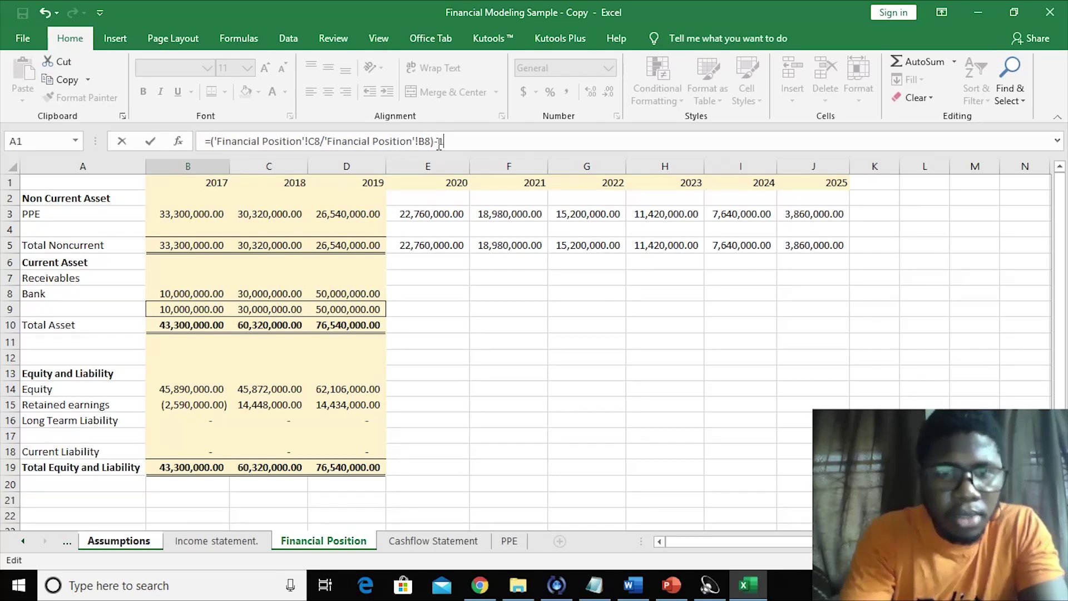
key("Return")
left_click(318, 407)
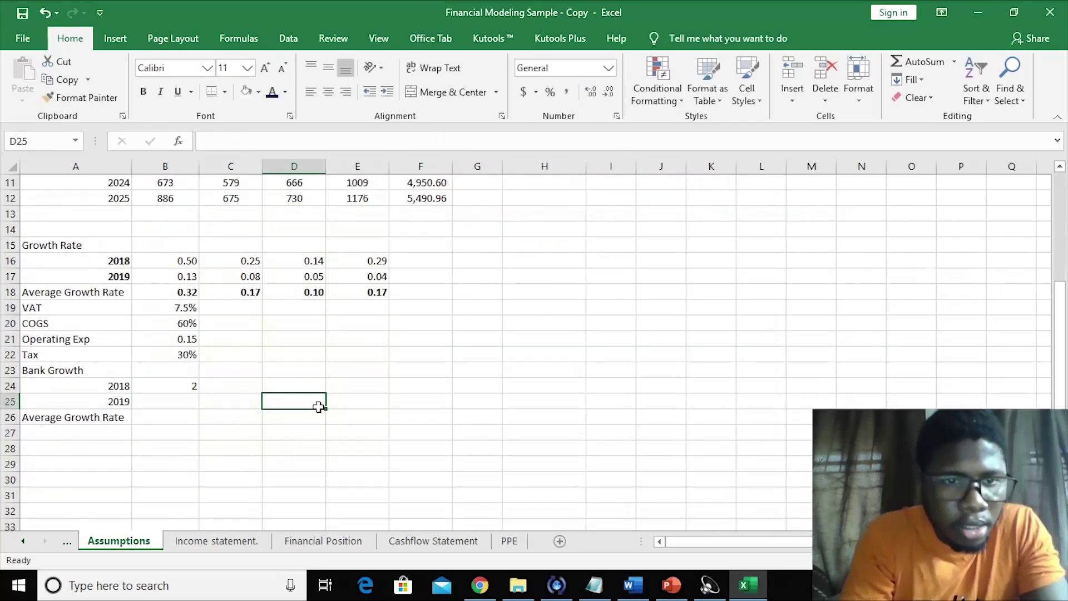
- Attempt a 2019 growth formula, then clear the resulting #NAME? error
left_click(184, 402)
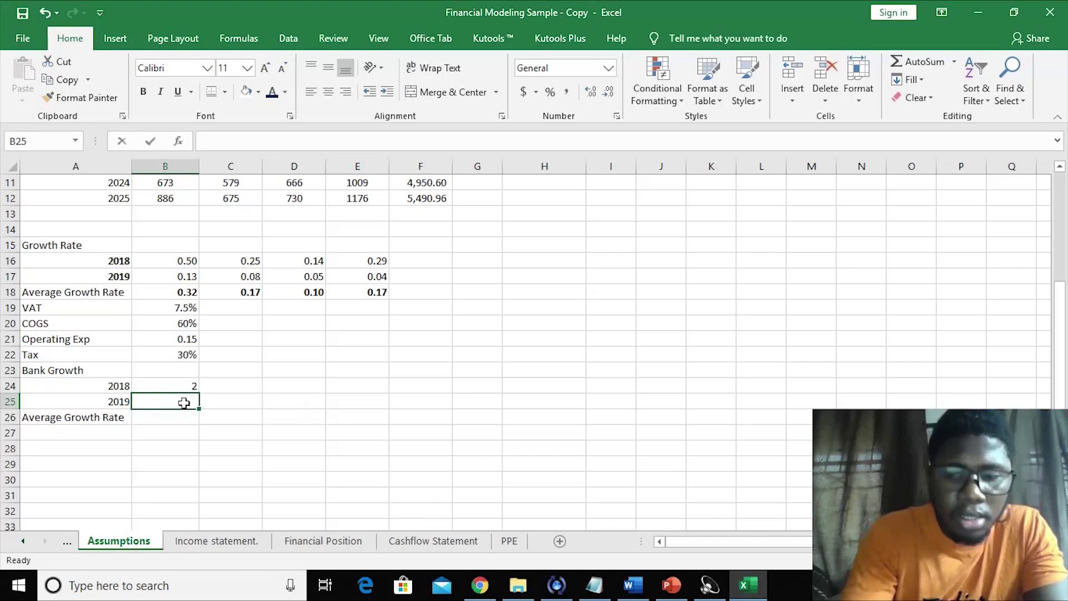
type("=PPE!")
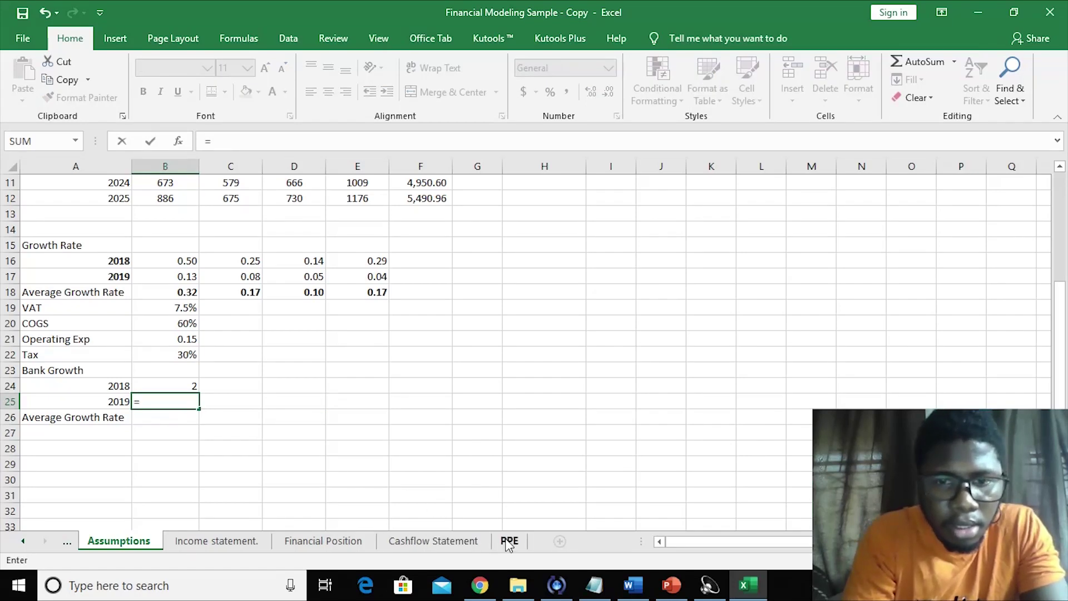
left_click(508, 542)
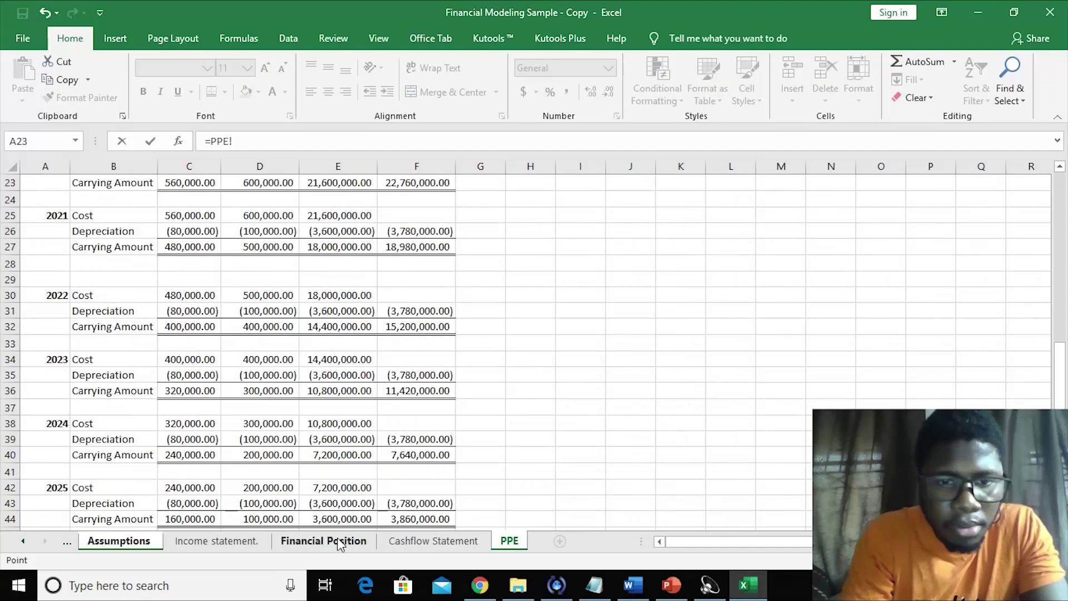
left_click(338, 542)
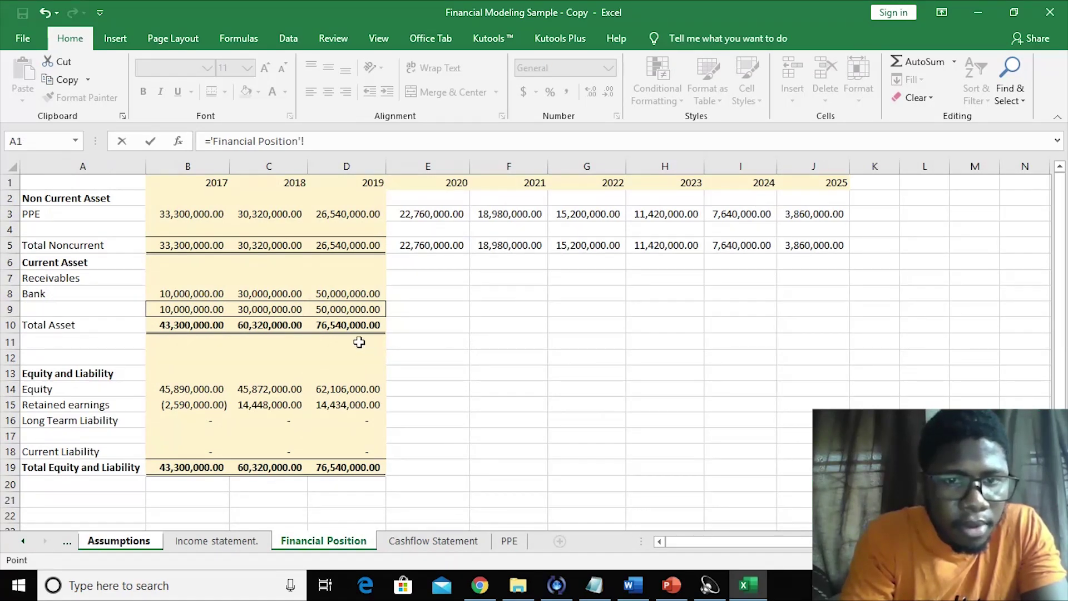
left_click(337, 310)
key("BackSpace")
key("Return")
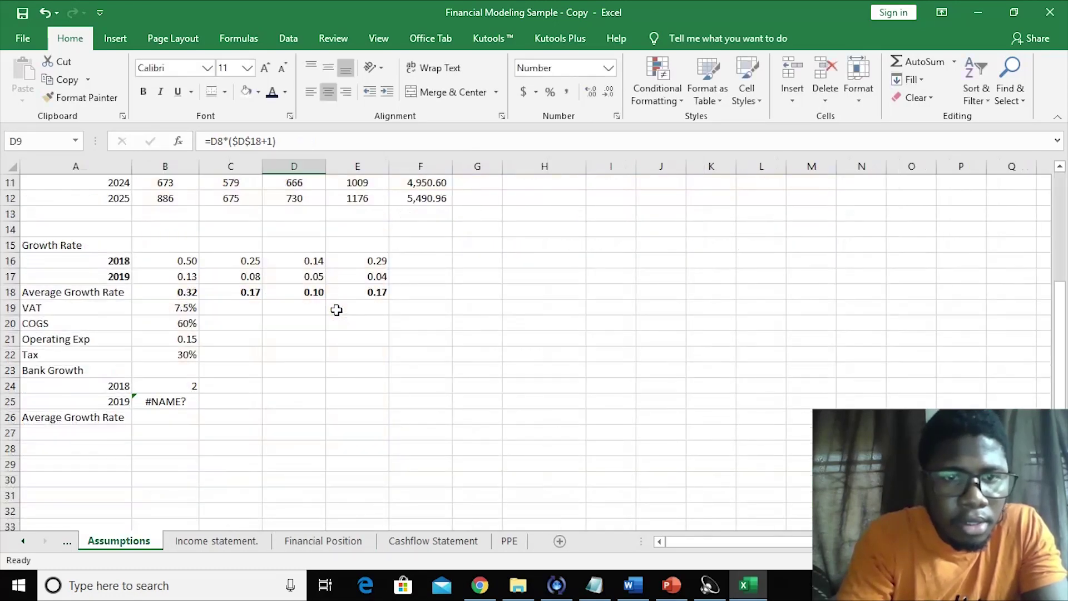
left_click(175, 398)
key("Delete")
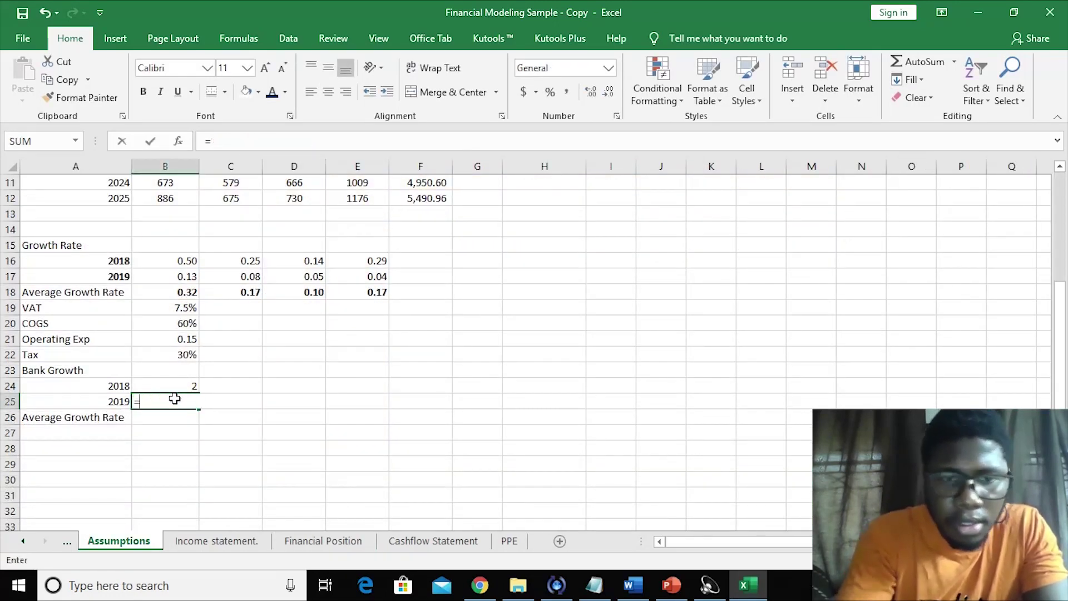
- Compute 2019 bank growth as 2019 balance over 2018 balance minus 1, giving 0.666666667
type("=")
left_click(323, 540)
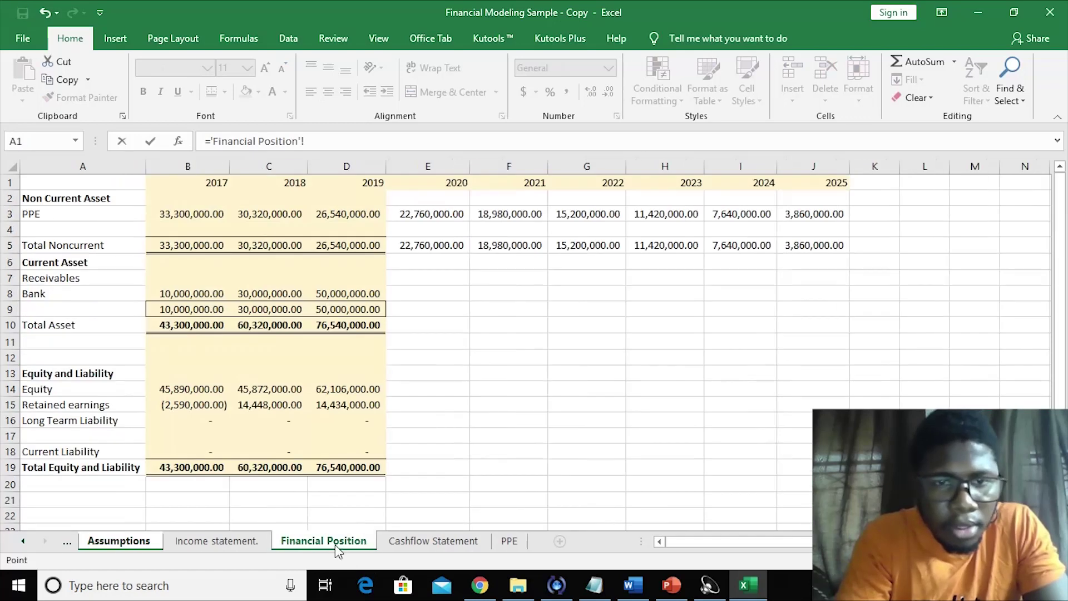
left_click(351, 292)
type("/")
left_click(283, 294)
left_click(447, 142)
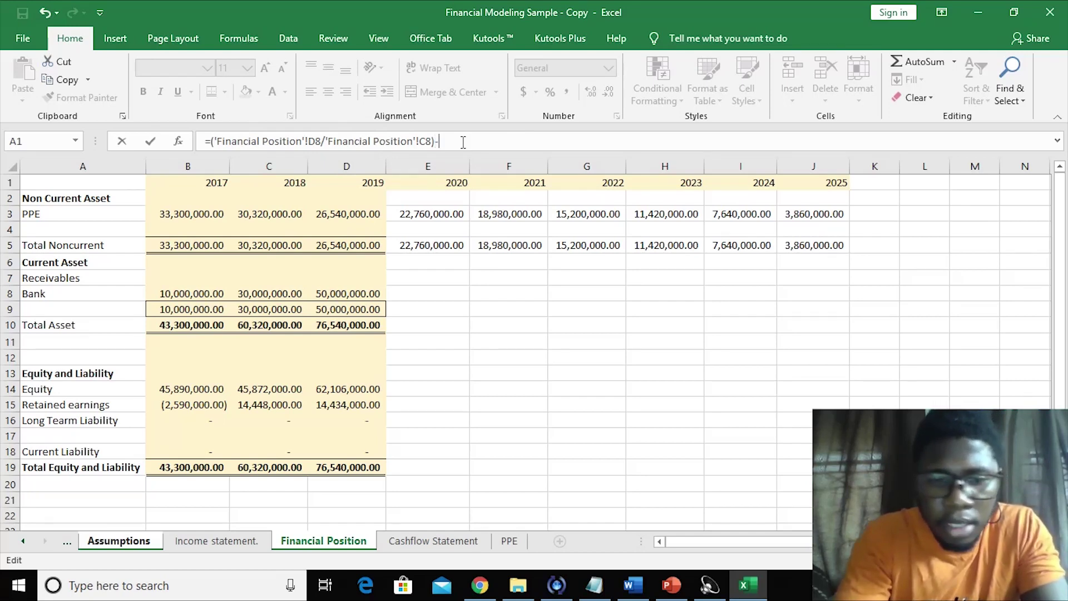
key("Return")
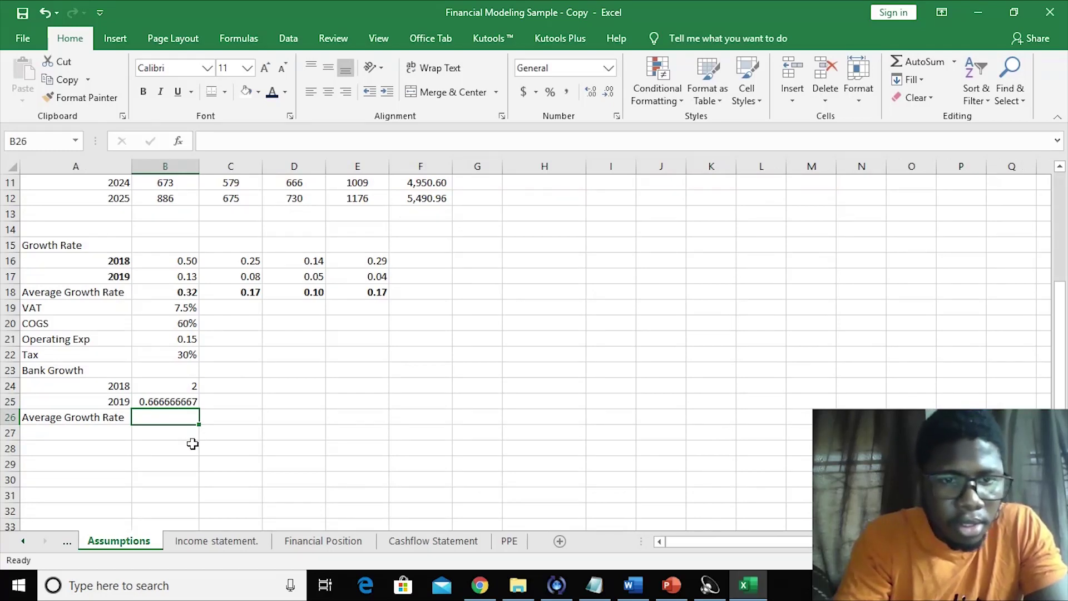
- Start an AutoSum in the Average Growth Rate cell, then cancel it
key("alt+equal")
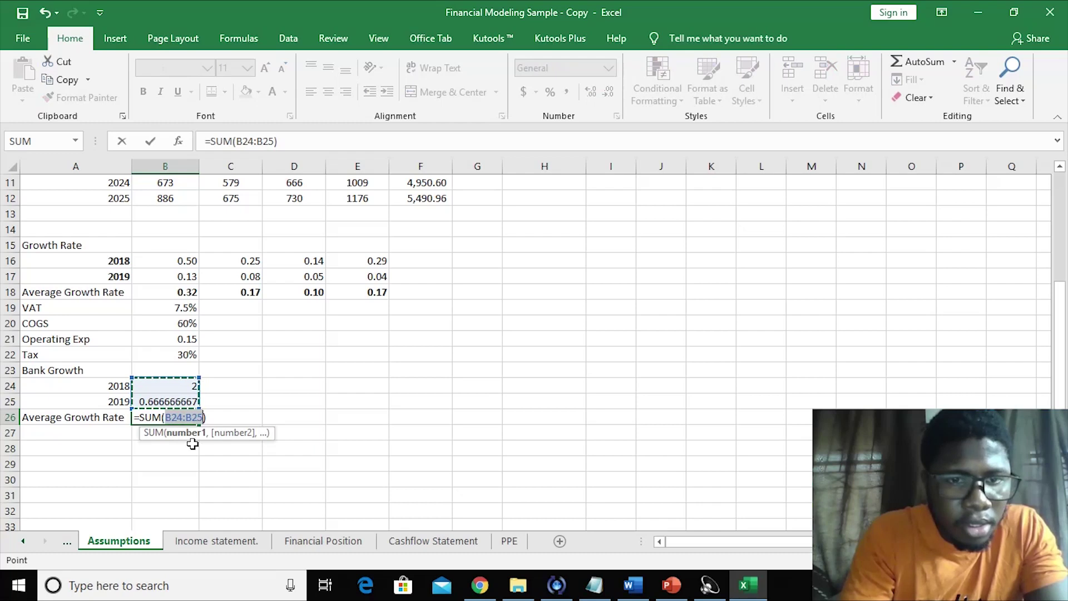
key("BackSpace")
key("BackSpace")
key("BackSpace")
key("BackSpace")
key("BackSpace")
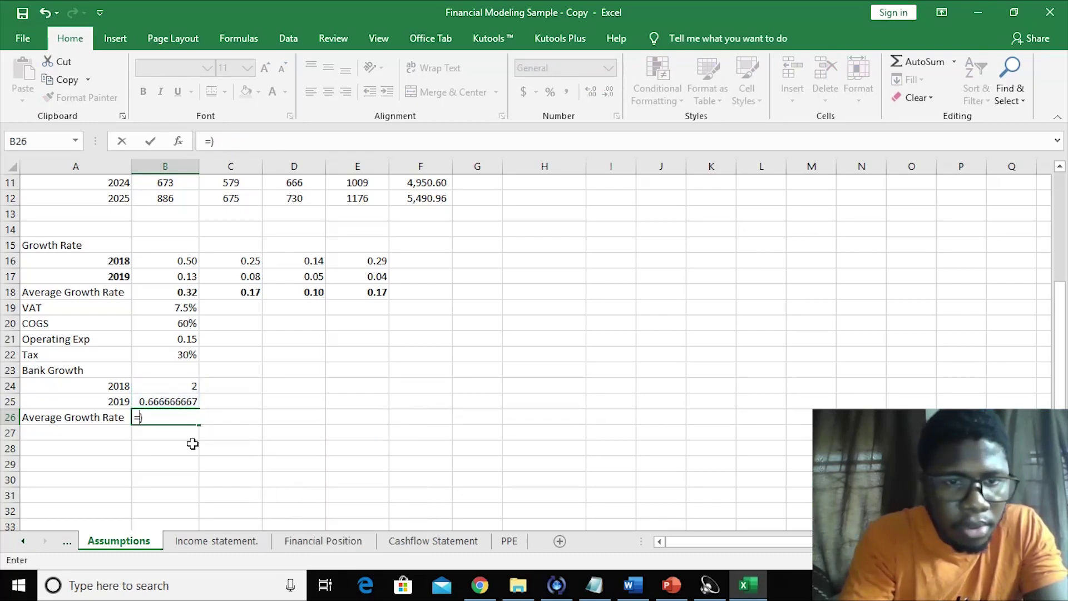
key("Right")
key("BackSpace")
key("Right")
key("Escape")
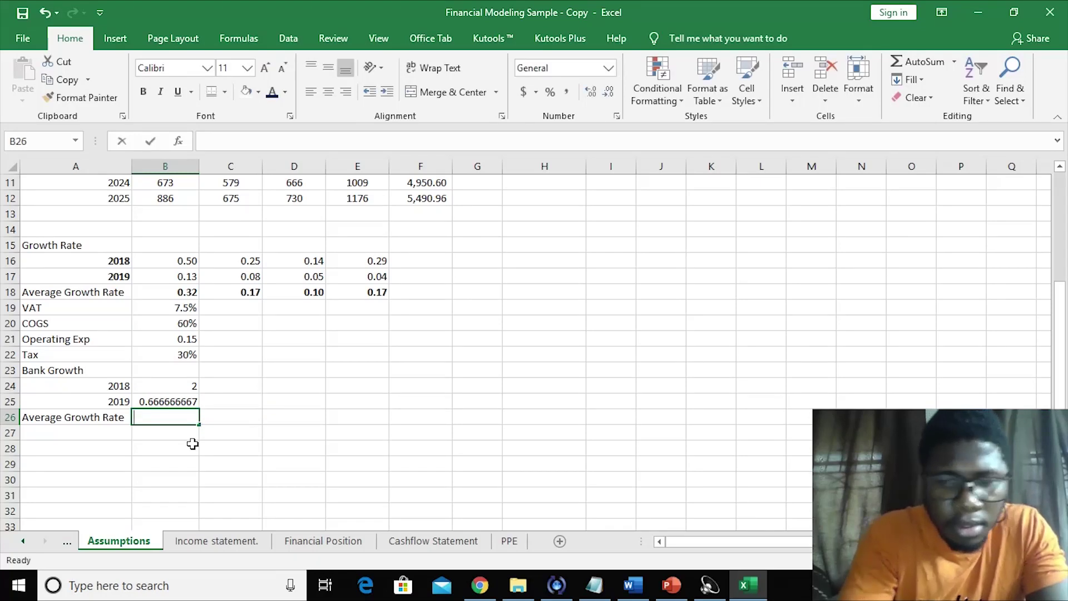
- Try an AVERAGE formula over the 2018–2019 growth rates and cancel it after an error
type("=aver")
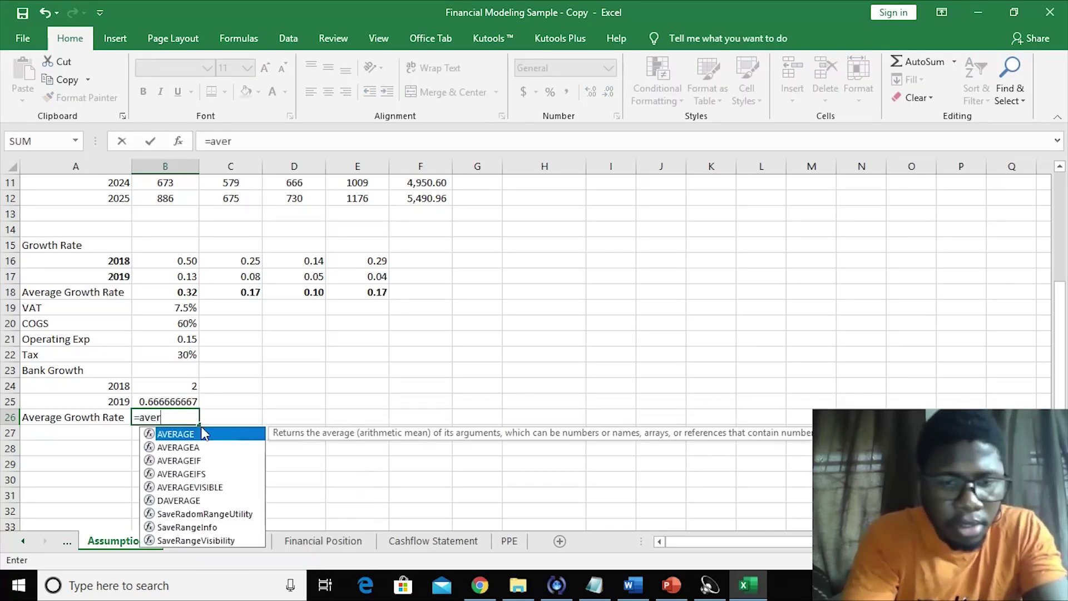
double_click(202, 435)
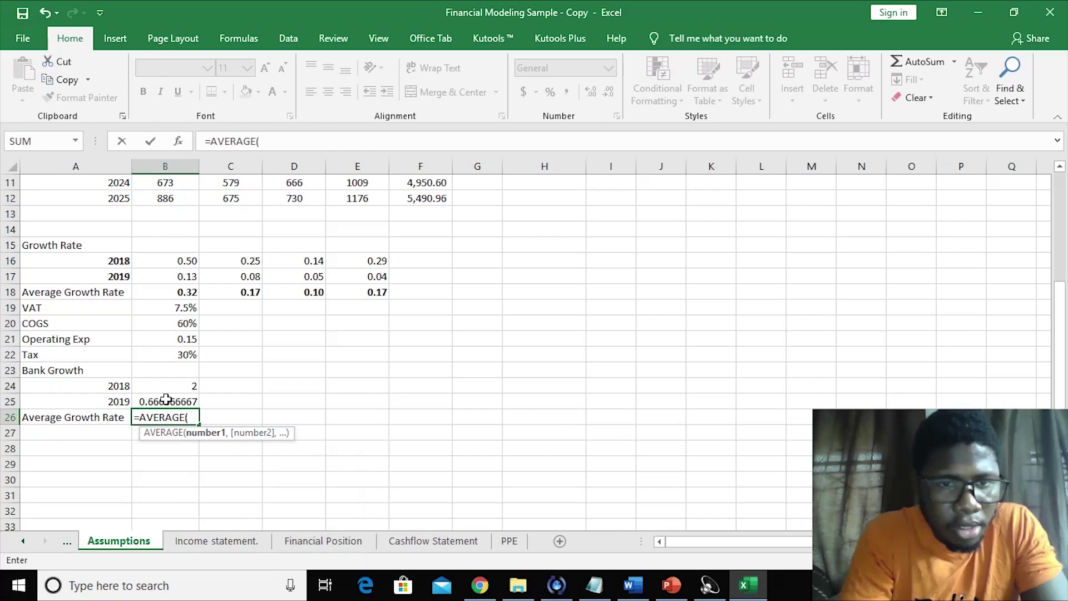
left_click_drag(165, 387, 166, 399)
type("'")
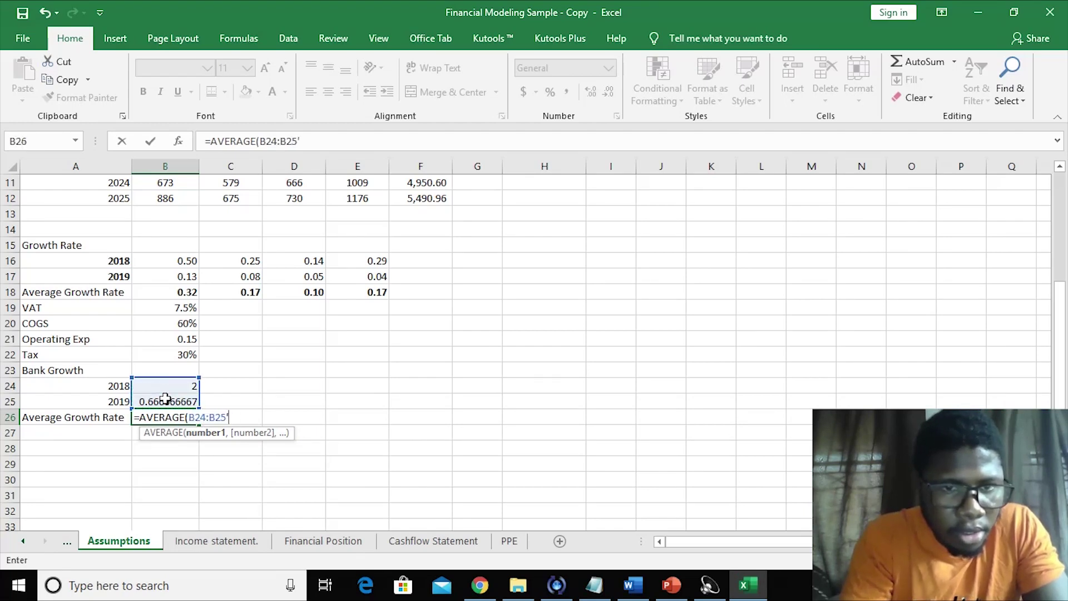
key("Return")
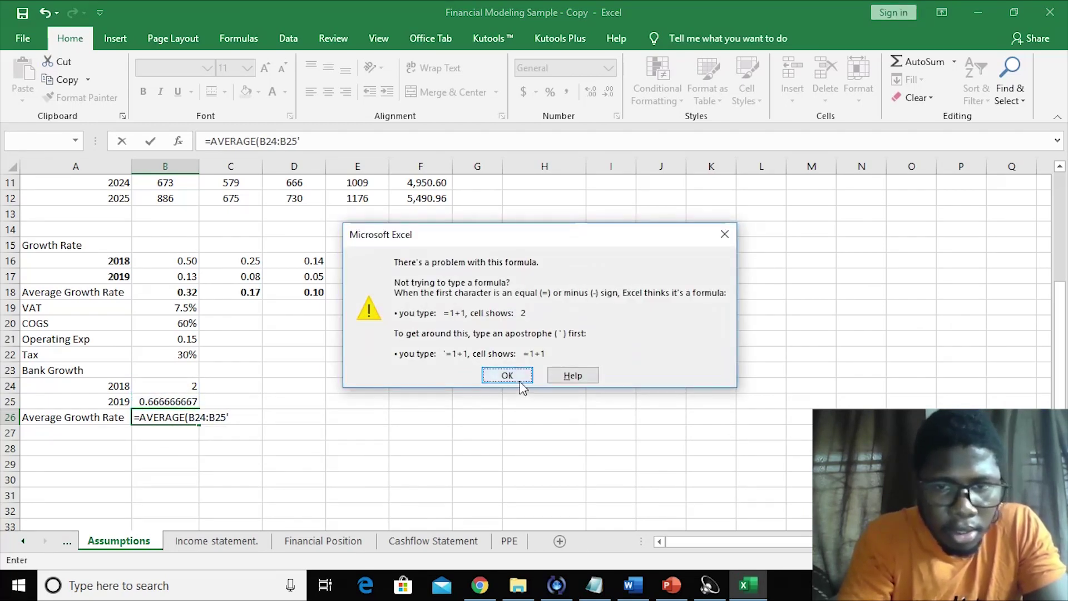
left_click(507, 375)
left_click(340, 398)
key("Escape")
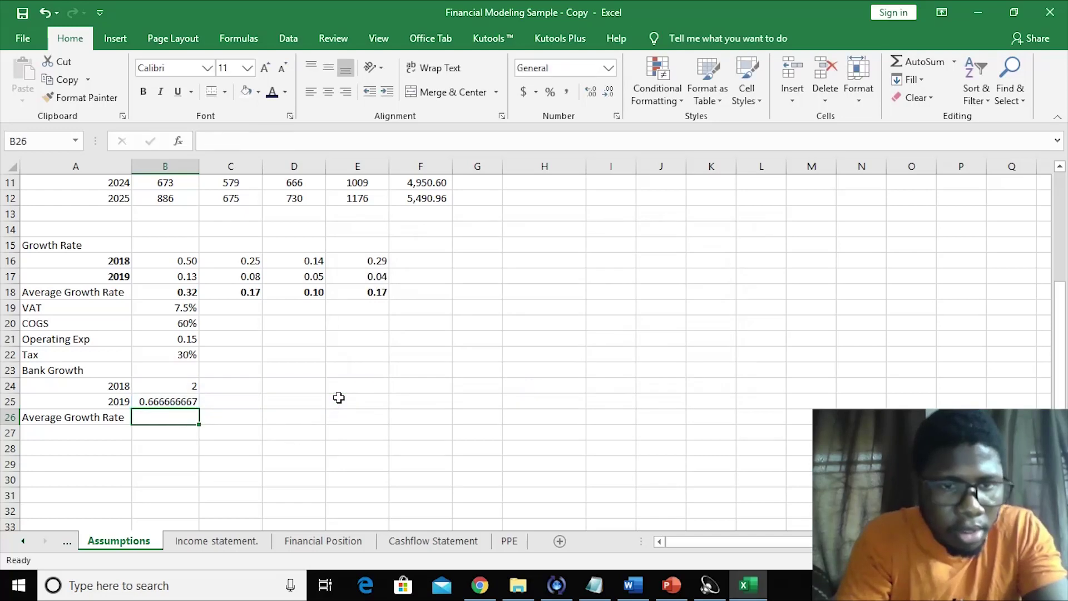
- Enter =AVERAGE(B24:B25) for the Average Growth Rate, giving 1.333333333
left_click(221, 465)
left_click(136, 416)
type("=")
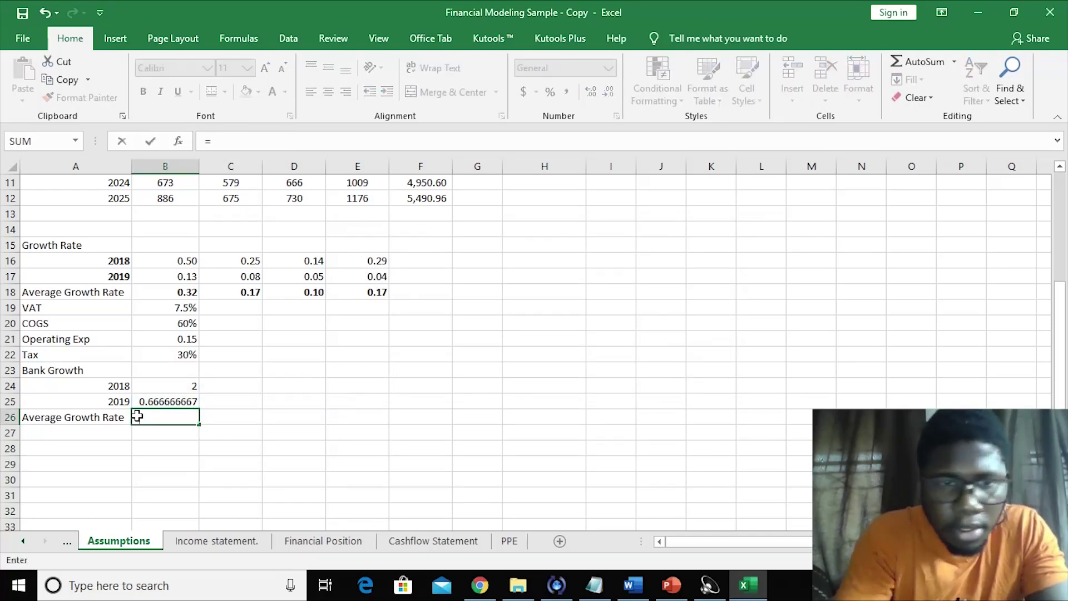
type("average")
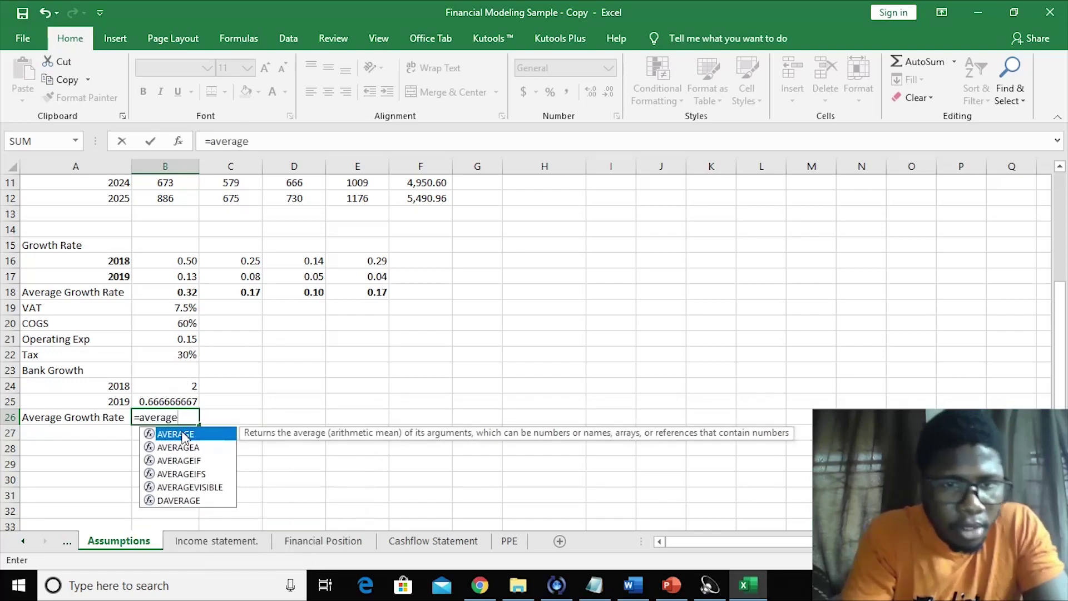
double_click(186, 437)
left_click(166, 437)
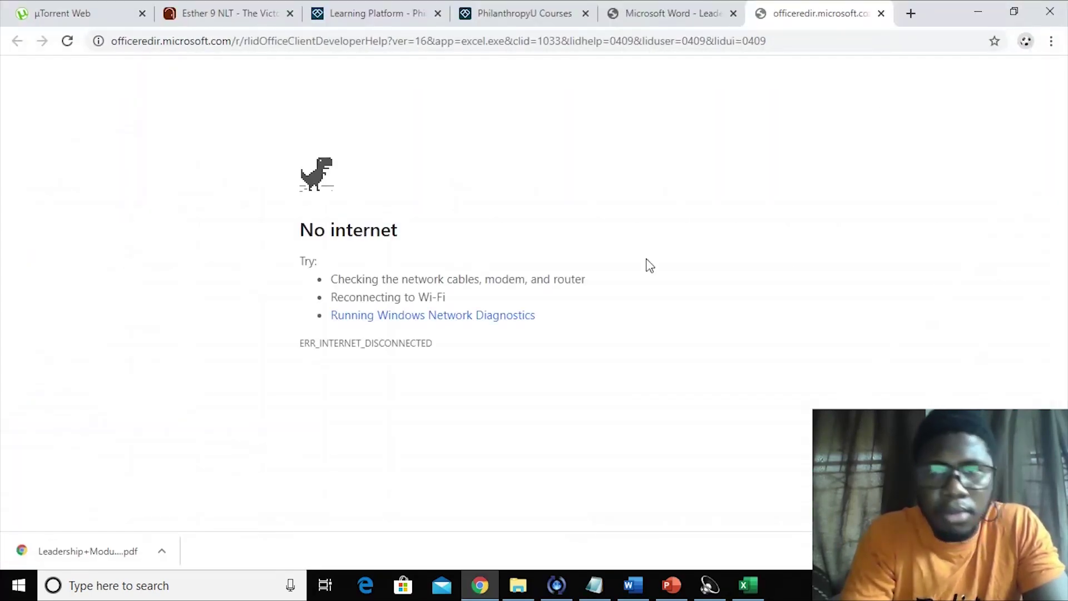
left_click(742, 574)
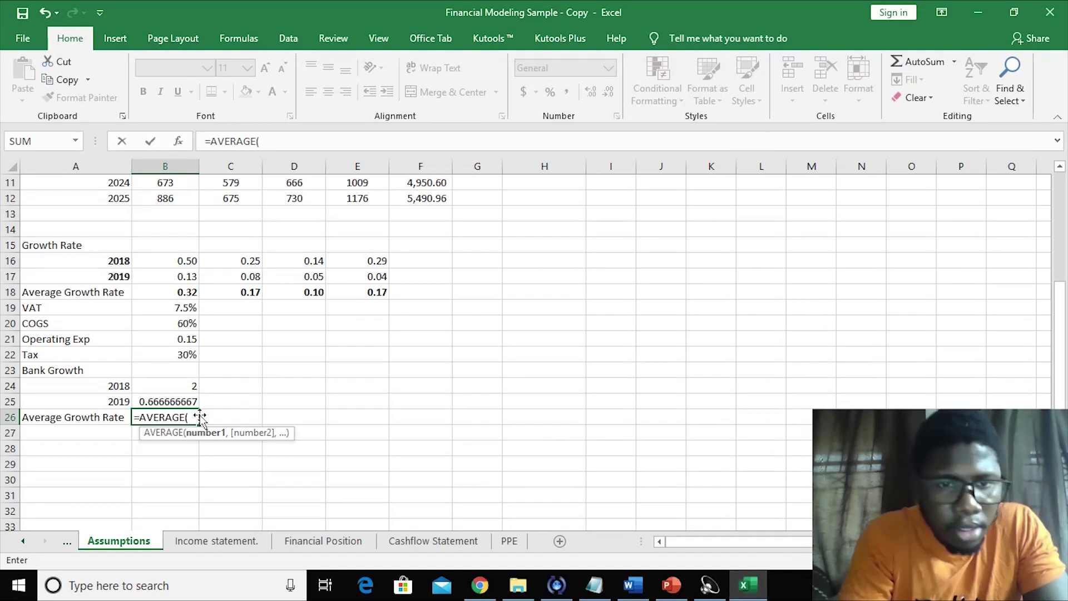
left_click_drag(179, 388, 179, 396)
key("Return")
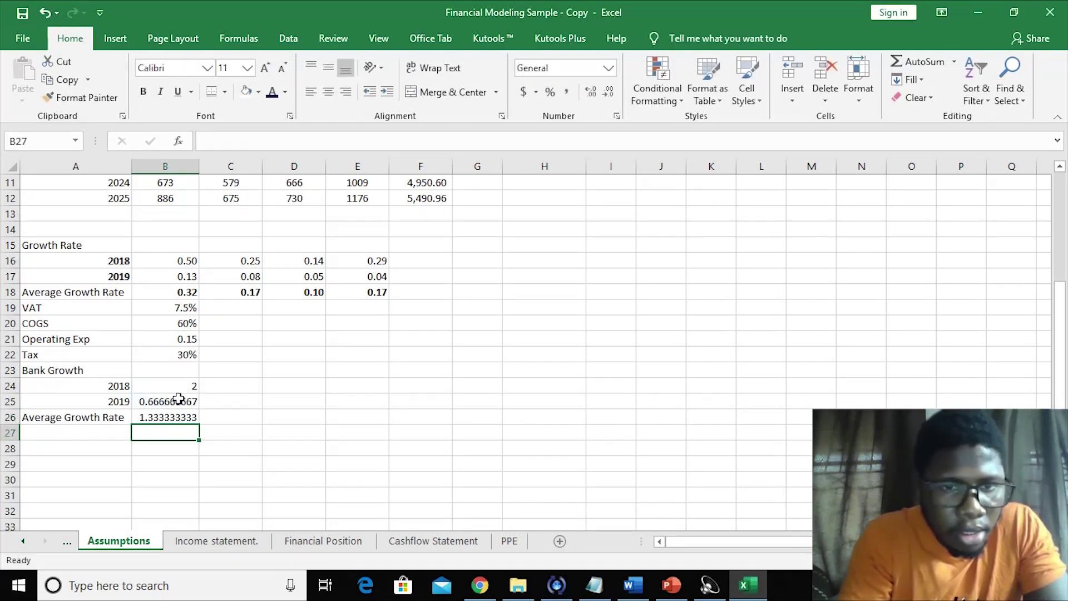
left_click(291, 445)
left_click(173, 416)
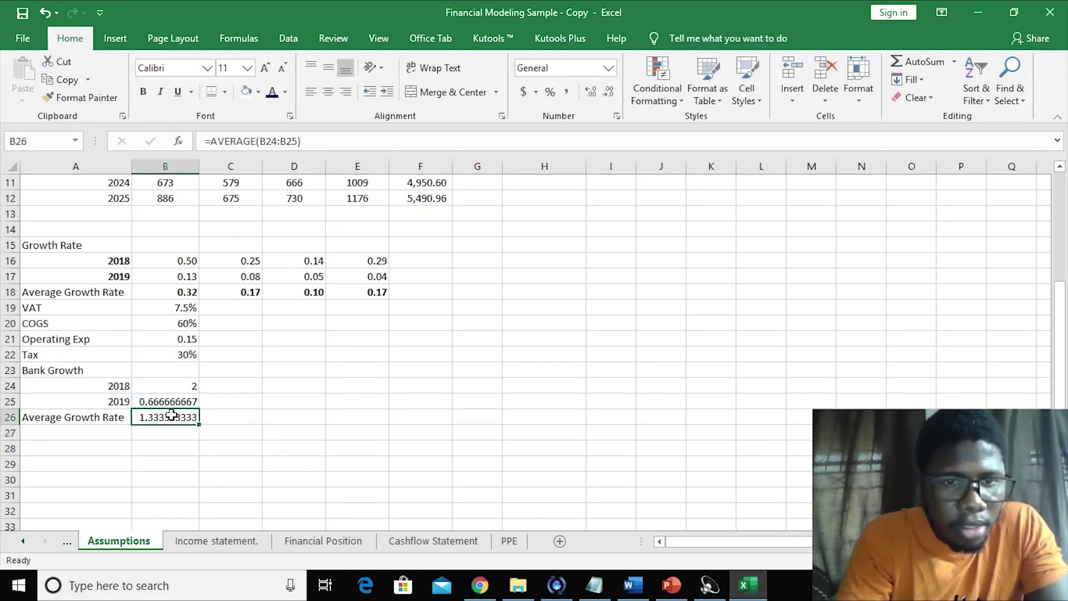
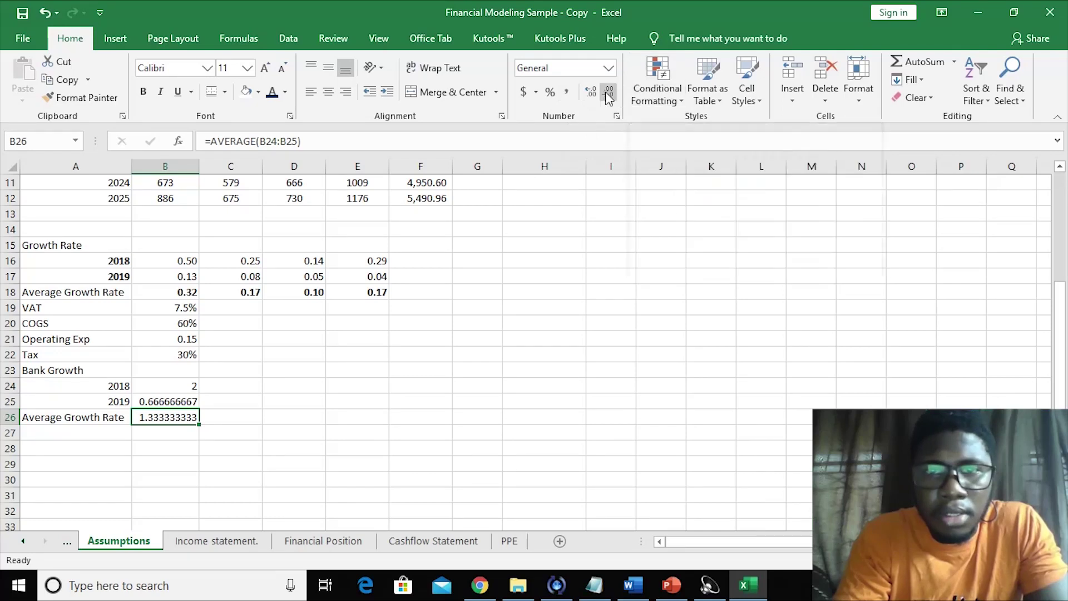
- Adjust the decimals on the bank Average Growth Rate in B26 so it displays 1.3
left_click(591, 91)
left_click(592, 91)
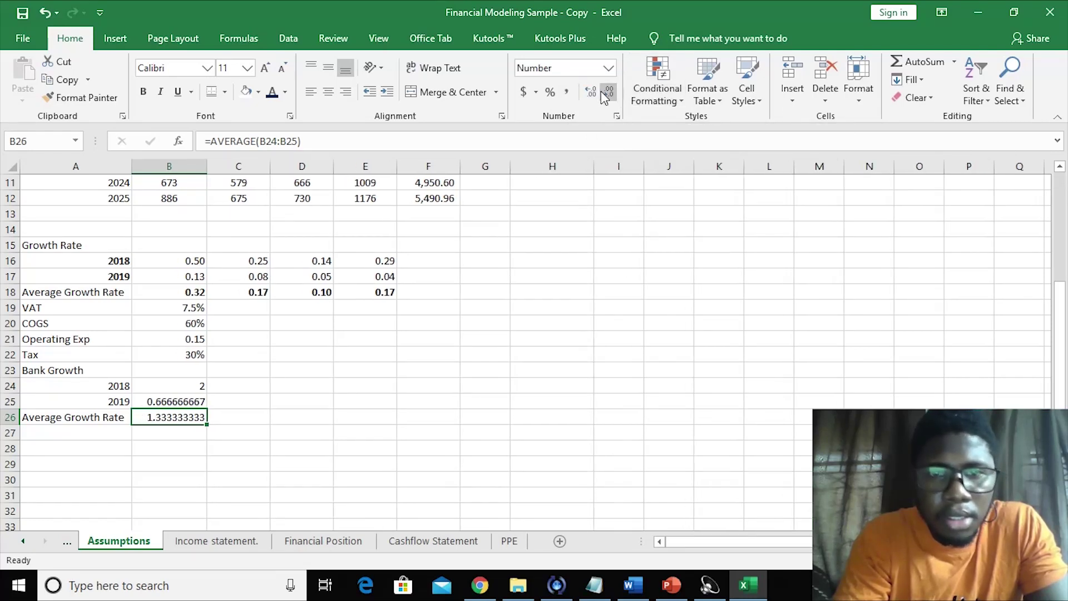
left_click(605, 94)
left_click(605, 93)
left_click(604, 93)
left_click(605, 93)
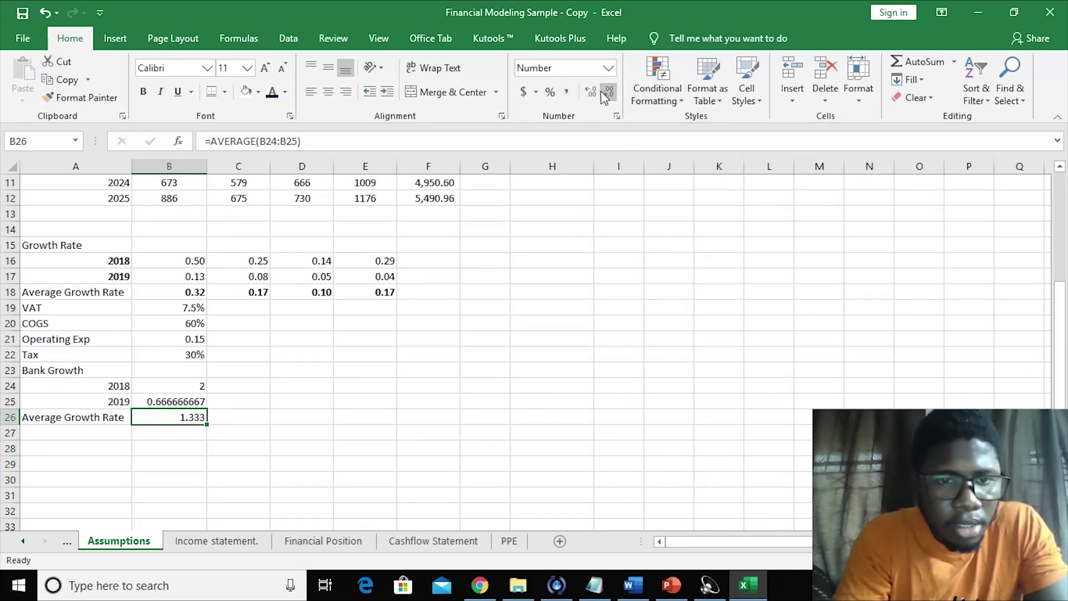
left_click(461, 303)
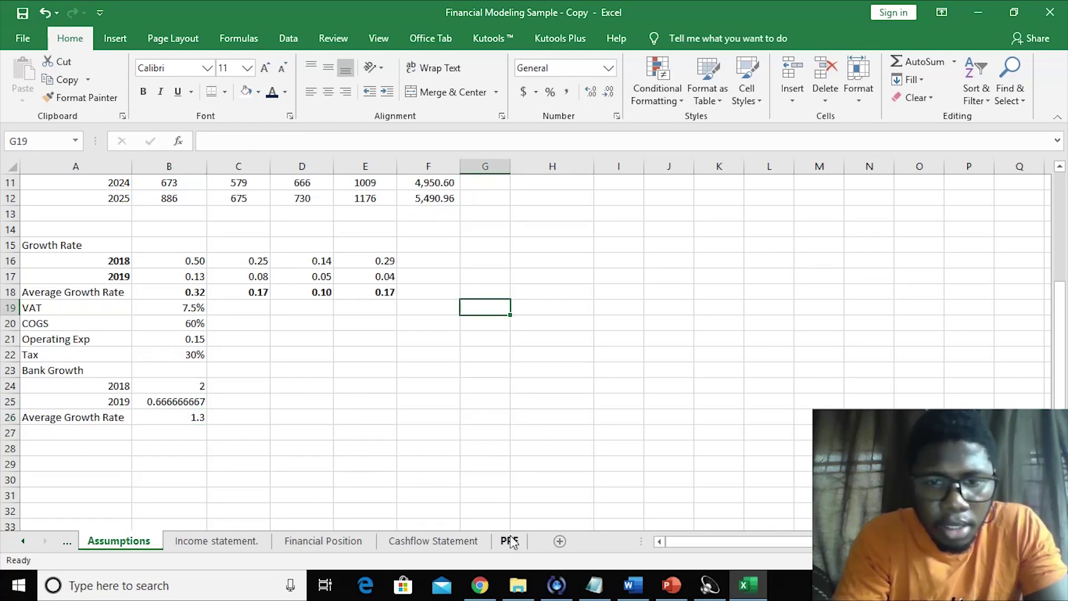
- Go to the Financial Position sheet and select the 2020 Bank cell E8
left_click(315, 543)
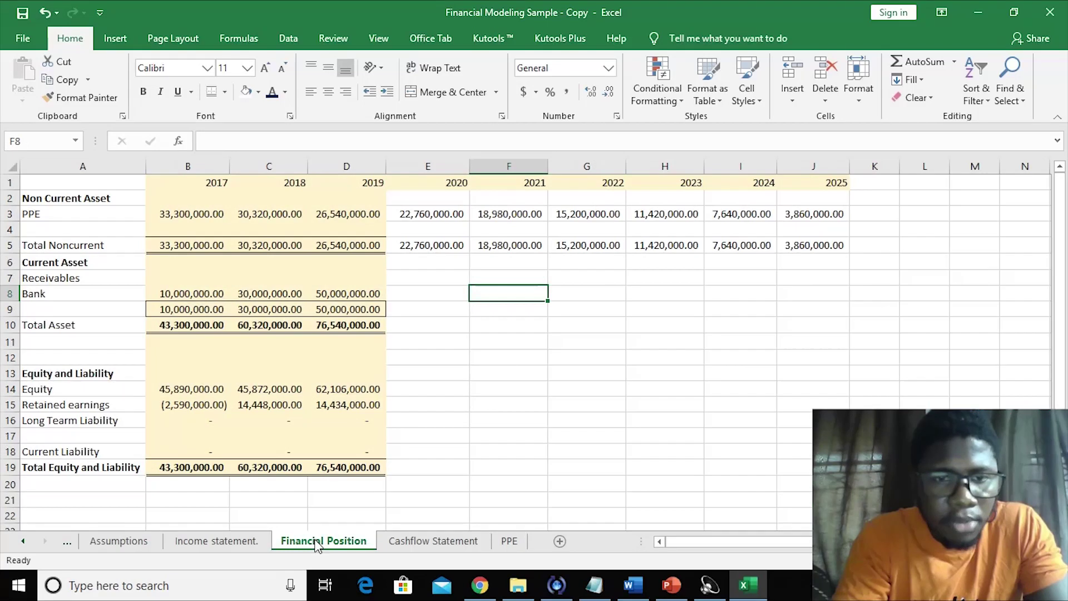
left_click(249, 541)
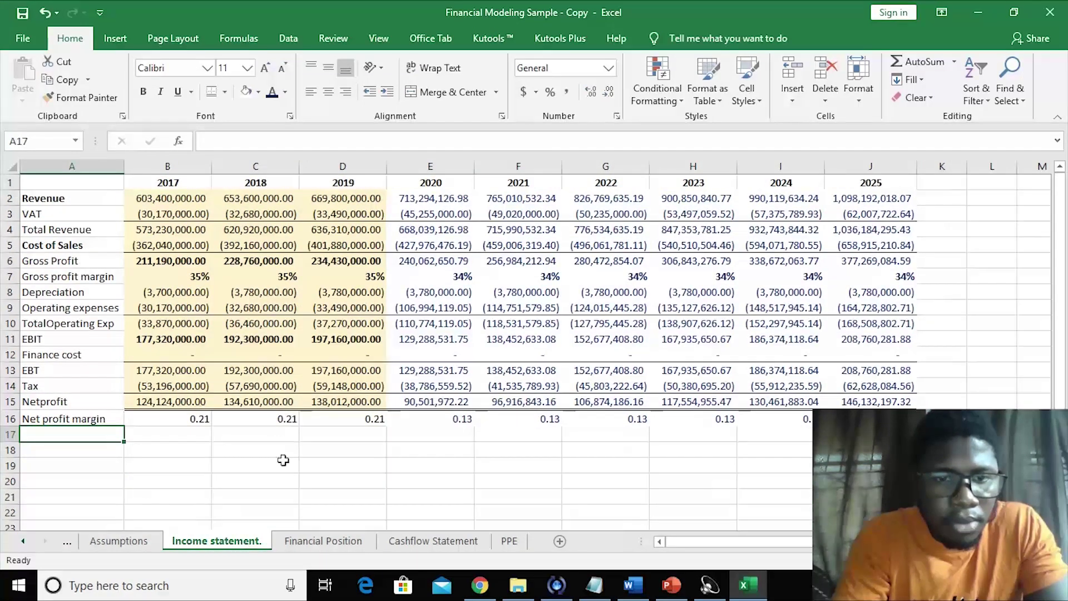
left_click(339, 542)
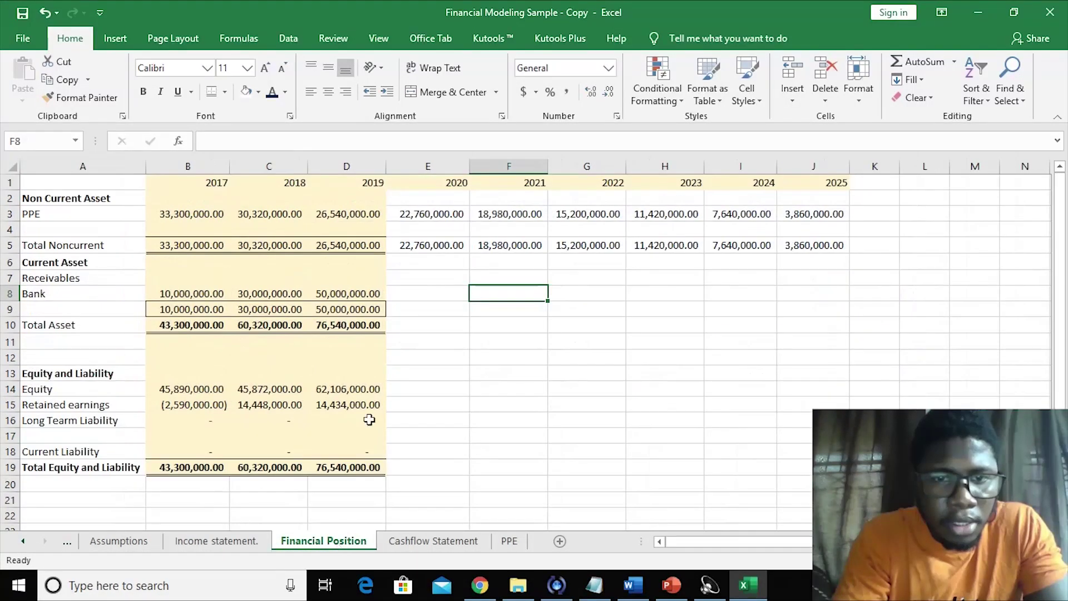
left_click(412, 294)
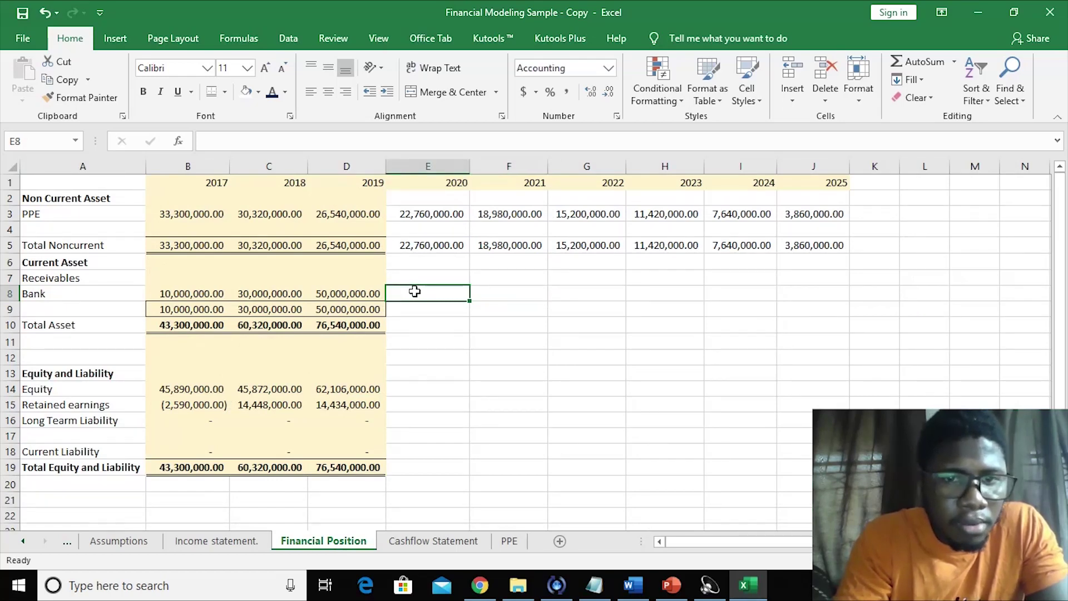
- In E8, enter a formula multiplying the Assumptions B26 growth rate by 2019 Bank D8
type("=")
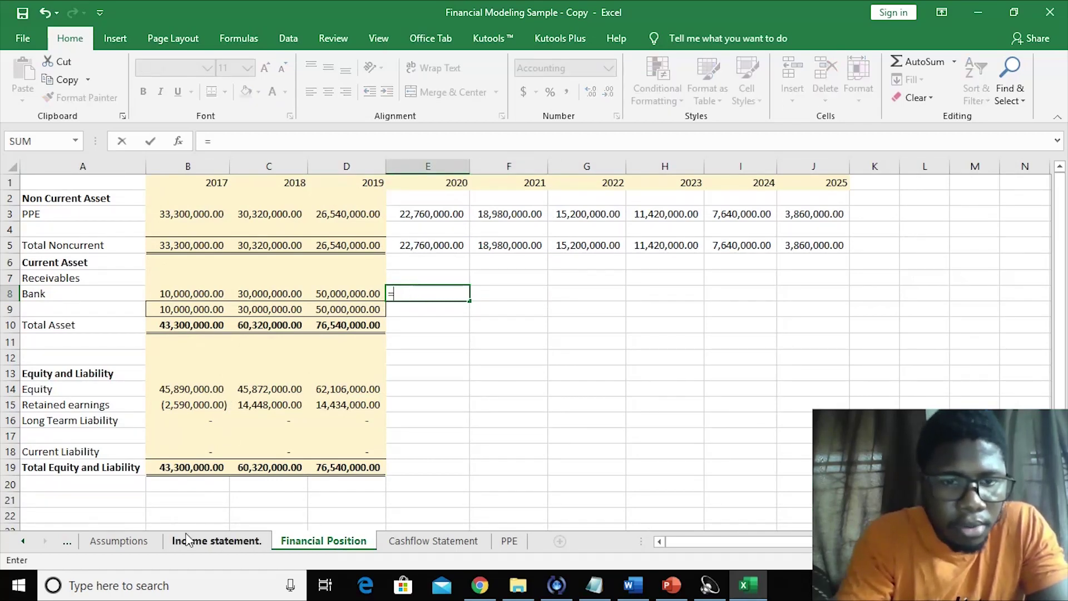
left_click(125, 544)
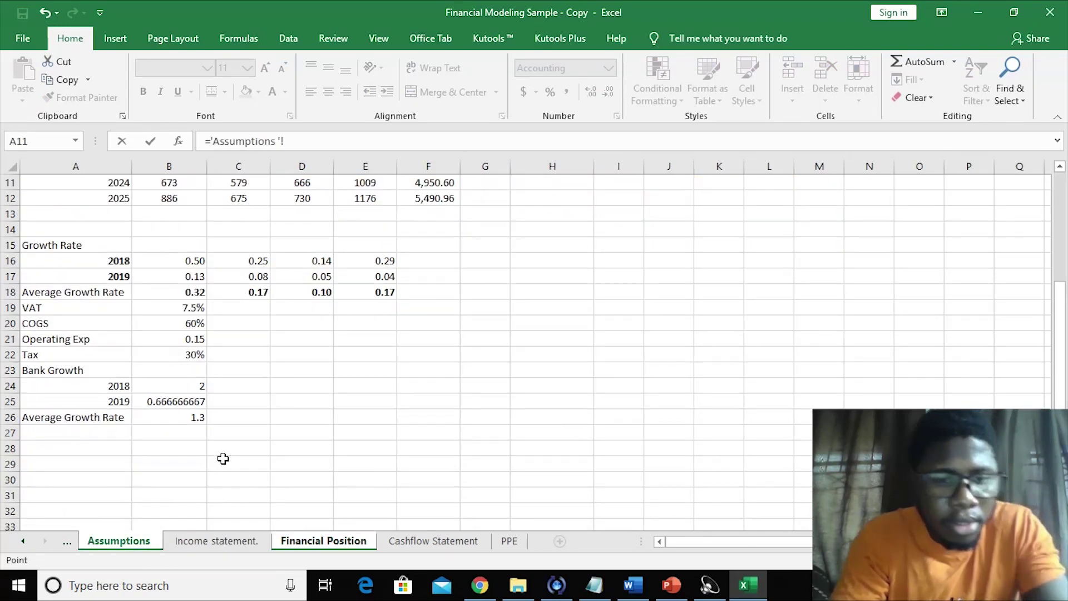
left_click(177, 421)
type("*")
left_click(314, 542)
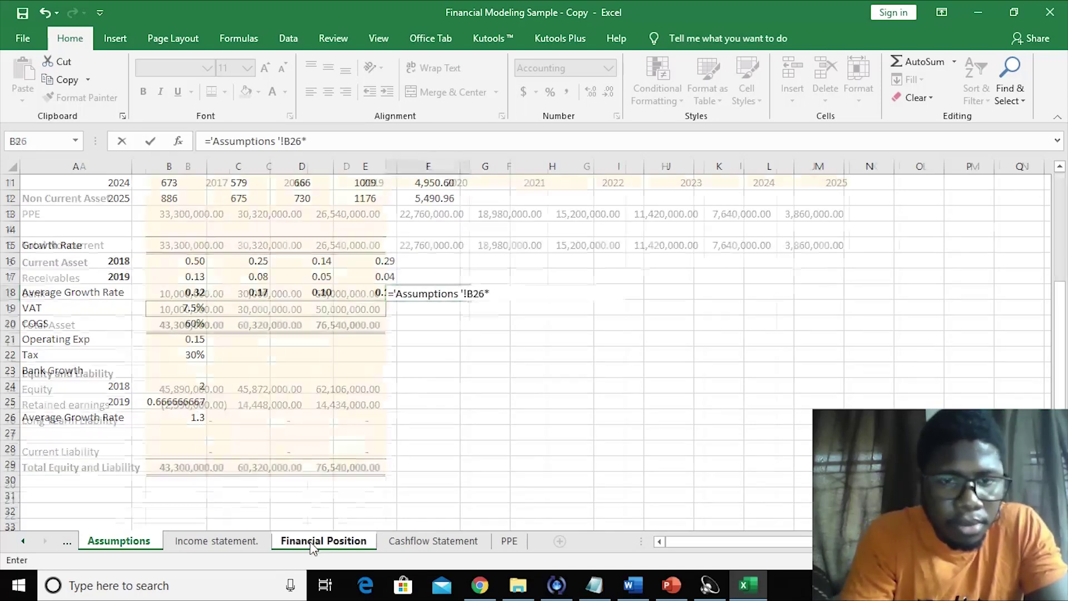
left_click(340, 292)
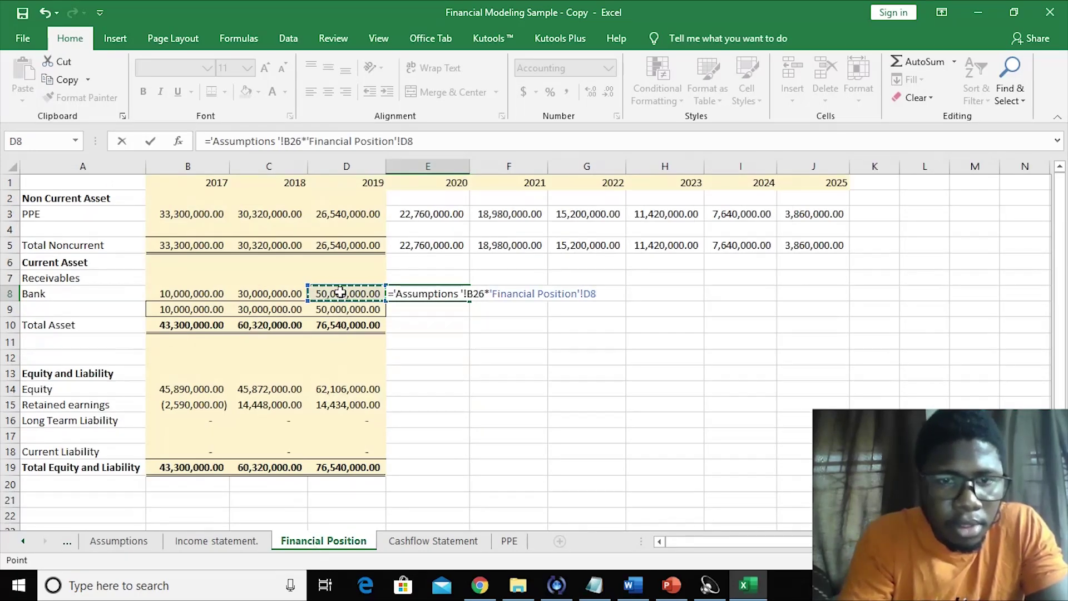
key("Return")
- Make the growth-rate reference absolute so E8 reads ='Assumptions '!$B$26*D8
left_click(427, 291)
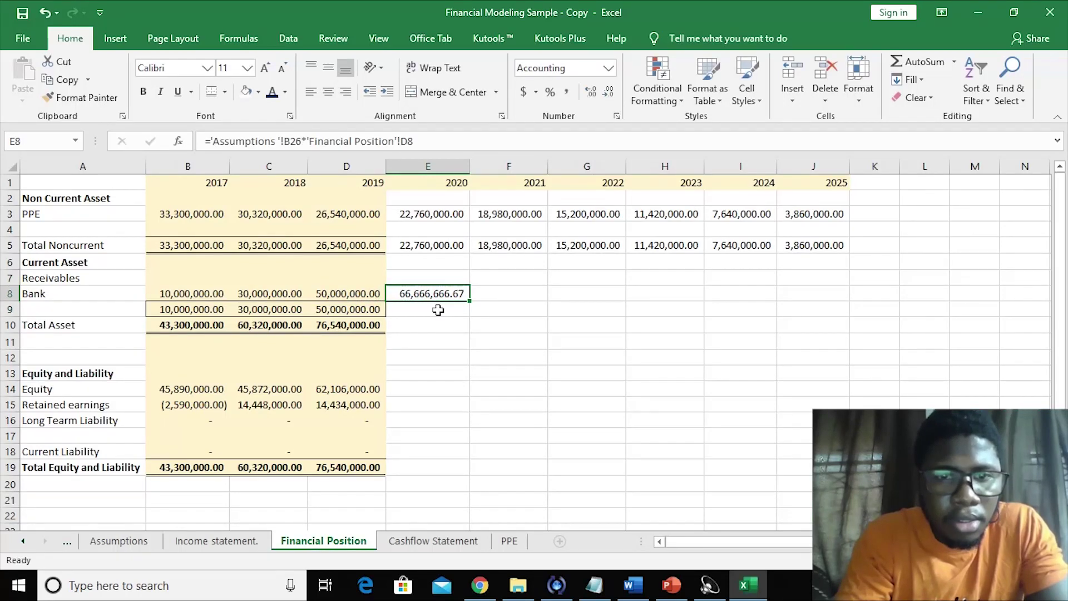
left_click(436, 338)
left_click(412, 296)
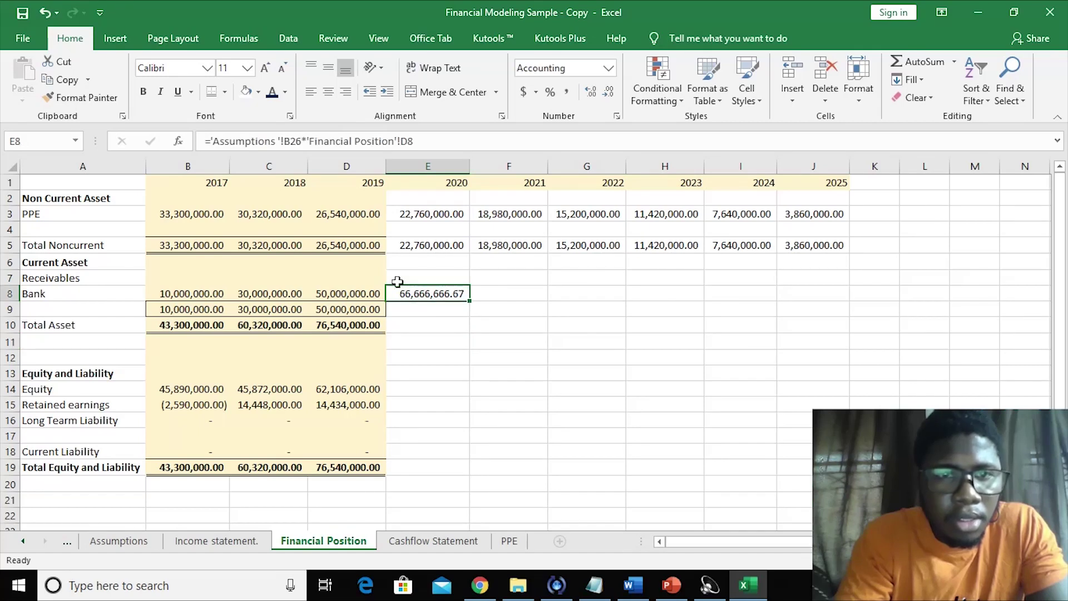
left_click(286, 141)
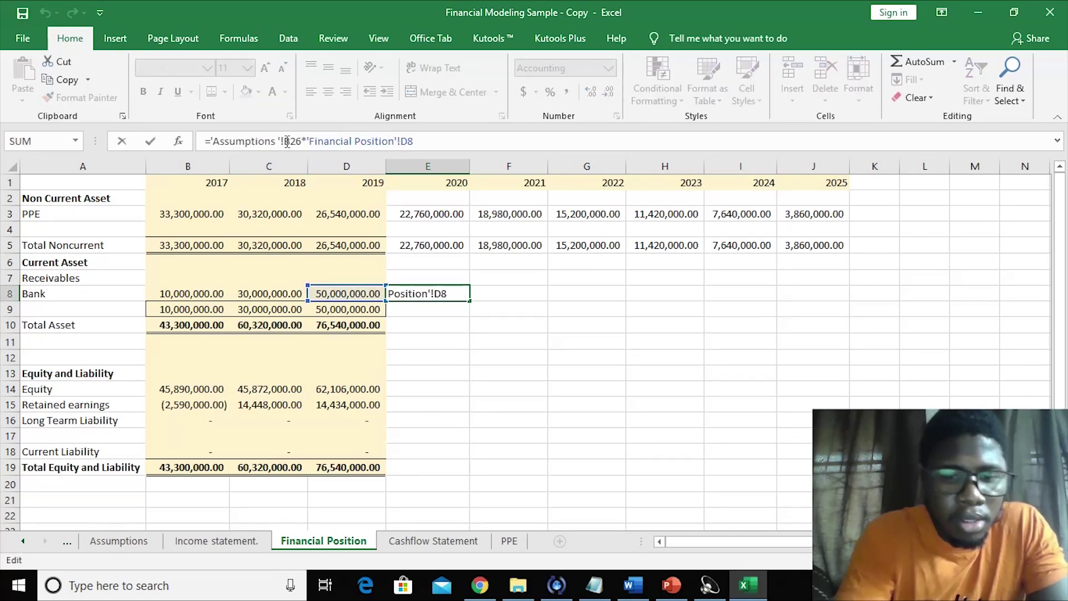
key("F4")
key("Return")
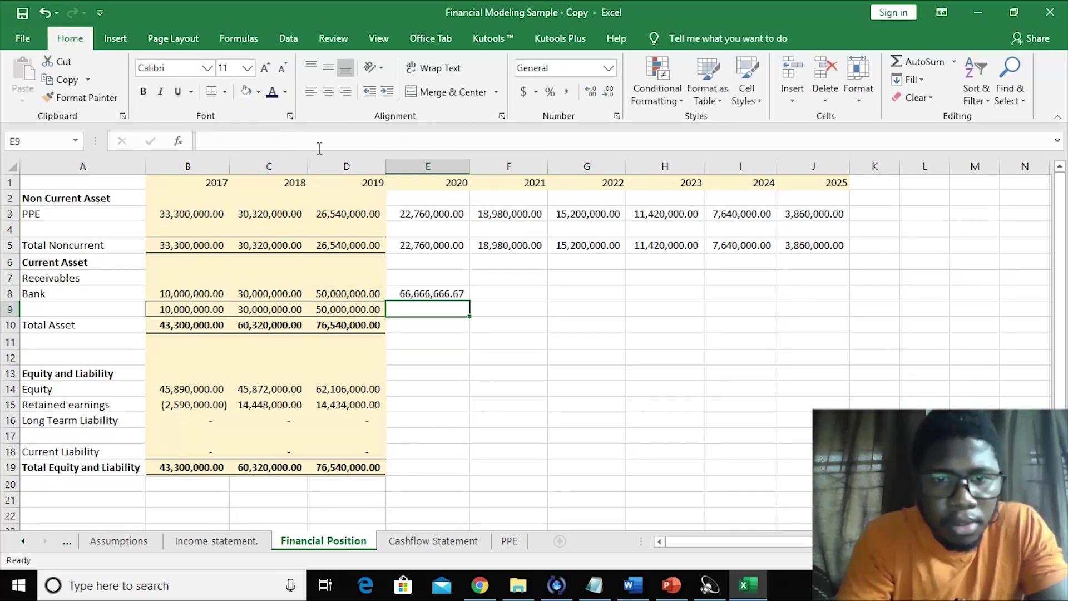
- Fill the Bank formula right to J8 and autofit the 2022–2025 columns
left_click(417, 289)
left_click_drag(470, 301, 823, 290)
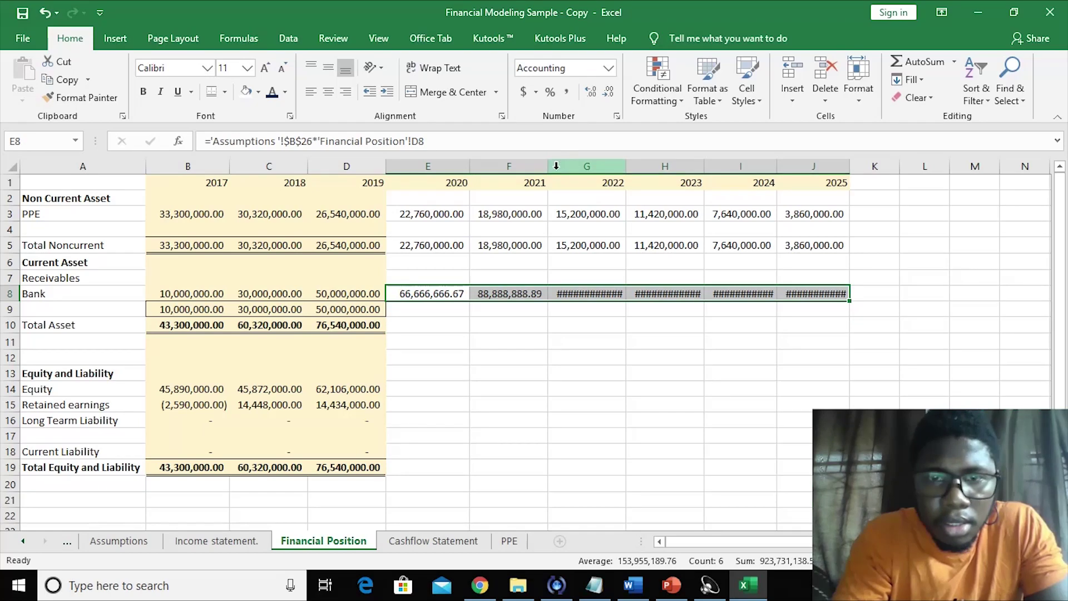
left_click(630, 167)
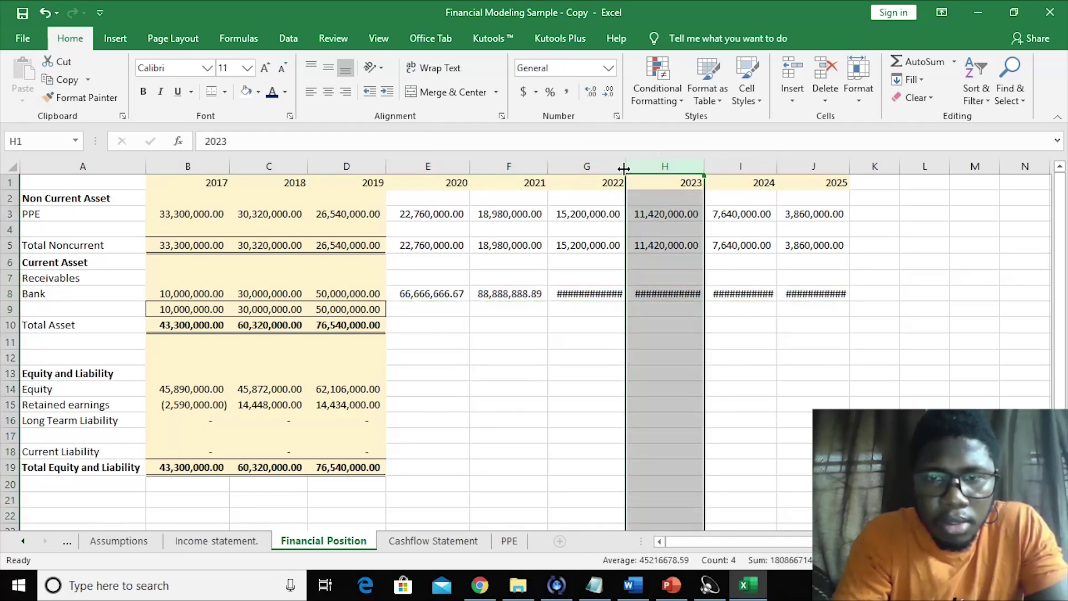
double_click(624, 168)
double_click(708, 166)
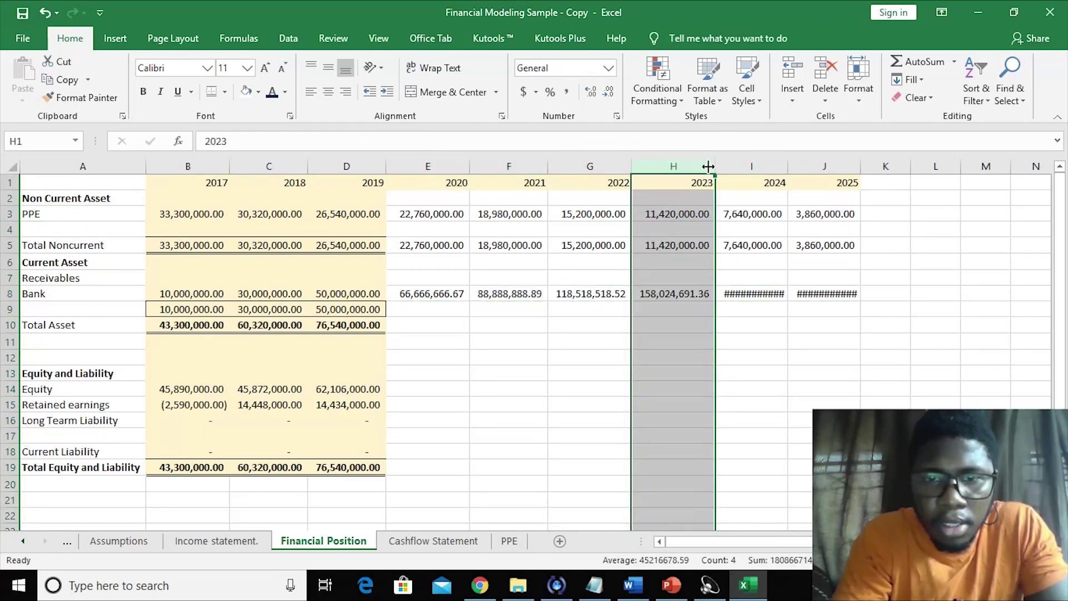
double_click(787, 166)
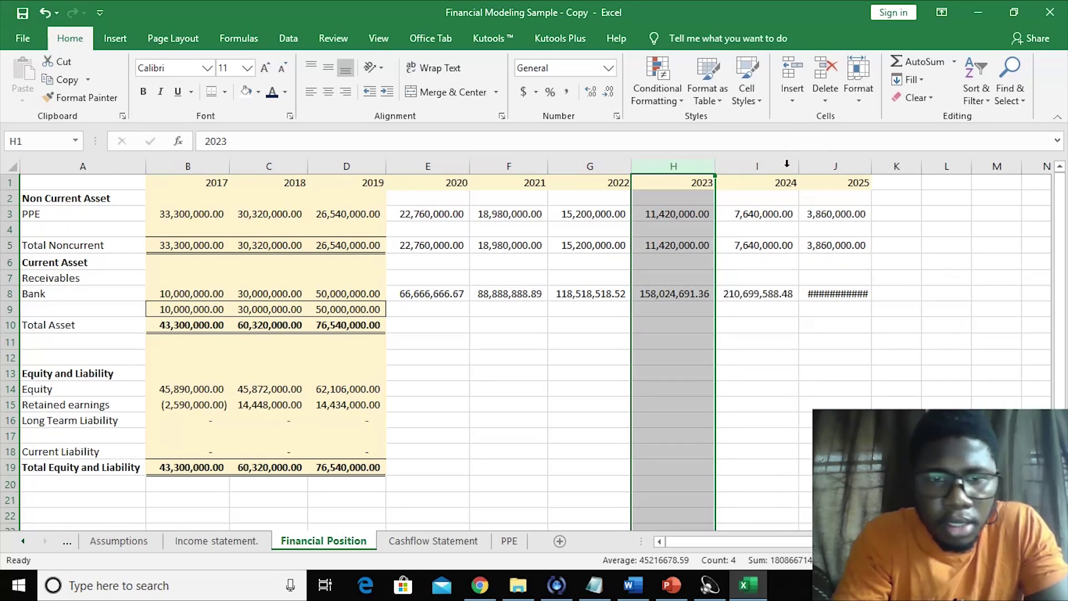
left_click_drag(869, 165, 869, 166)
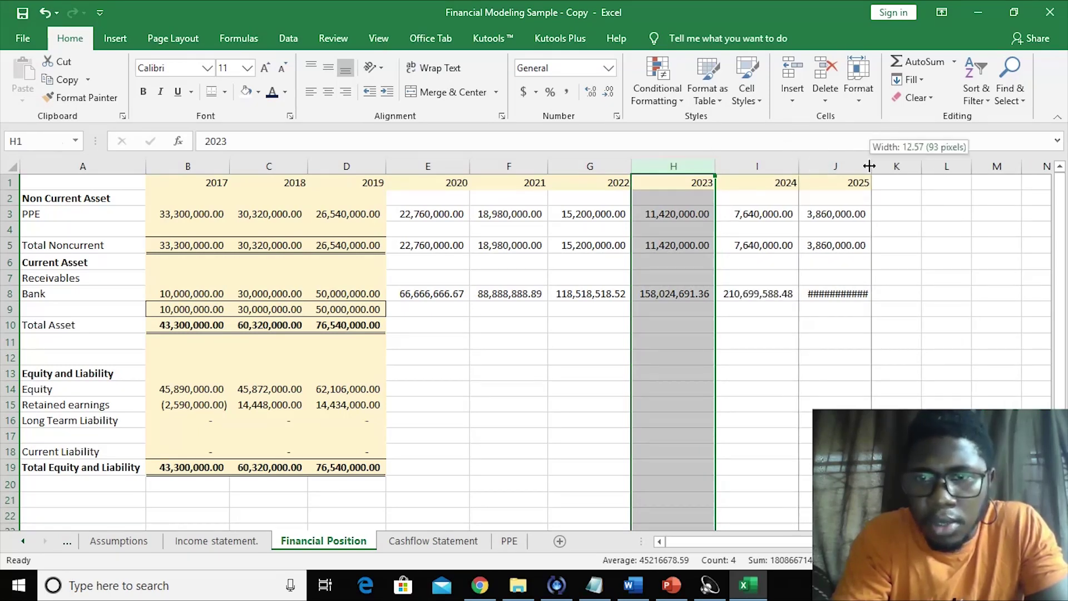
double_click(870, 165)
left_click(544, 411)
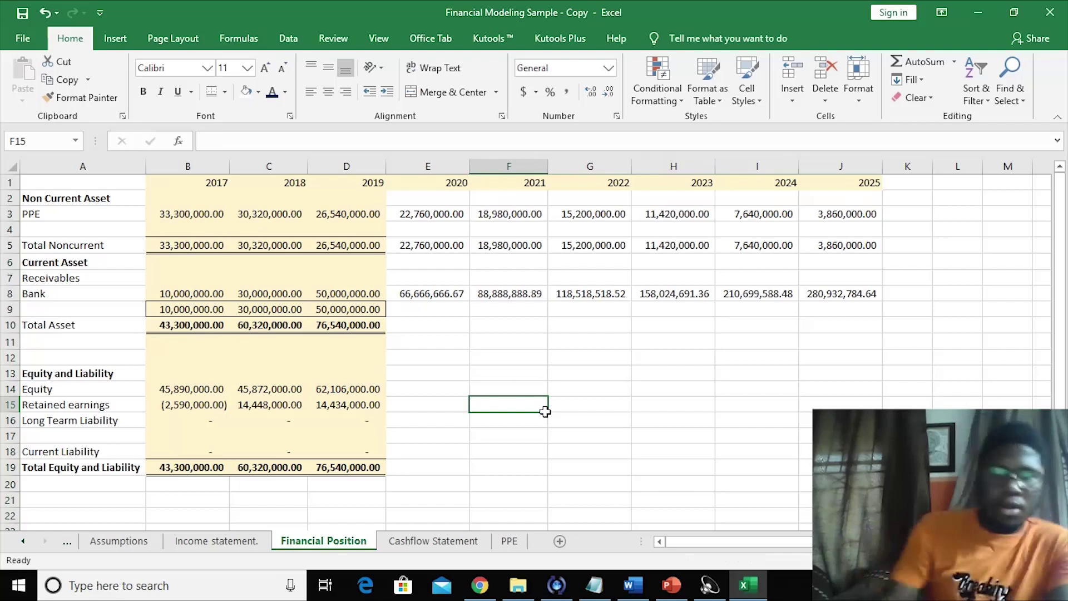
- Review the Bank values and formulas from 2017 through 2025
left_click_drag(209, 293, 305, 297)
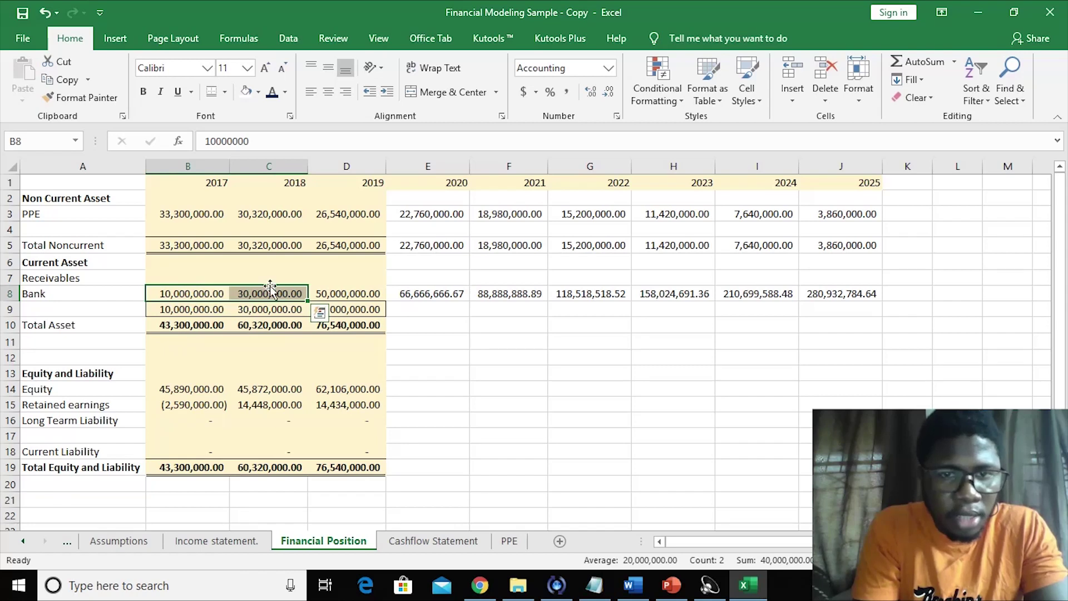
left_click(340, 291)
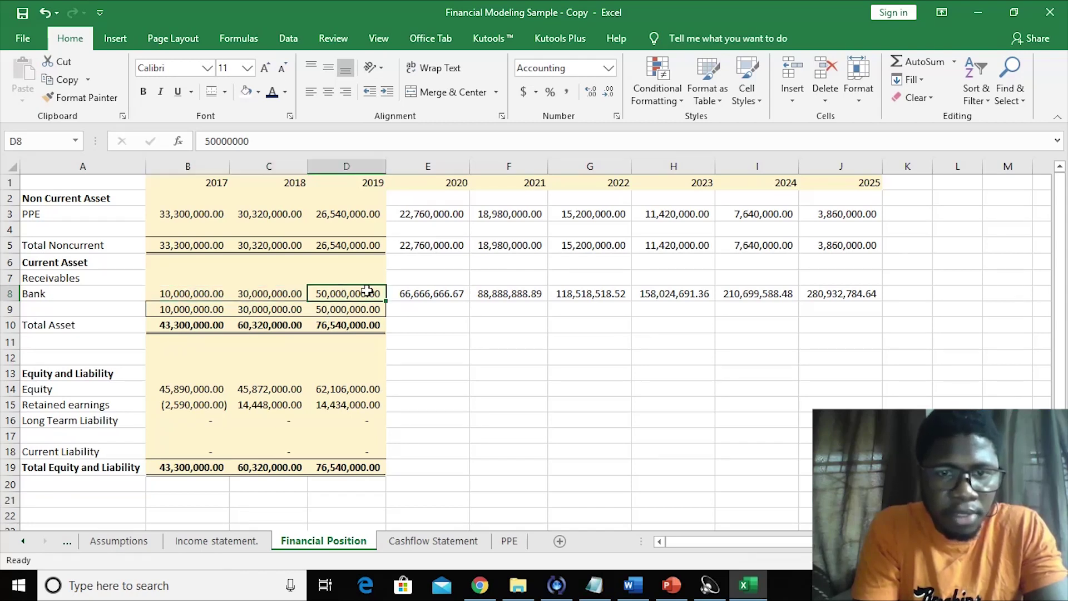
left_click(455, 295)
left_click(542, 294)
left_click(654, 293)
left_click(797, 293)
left_click(831, 292)
left_click(508, 378)
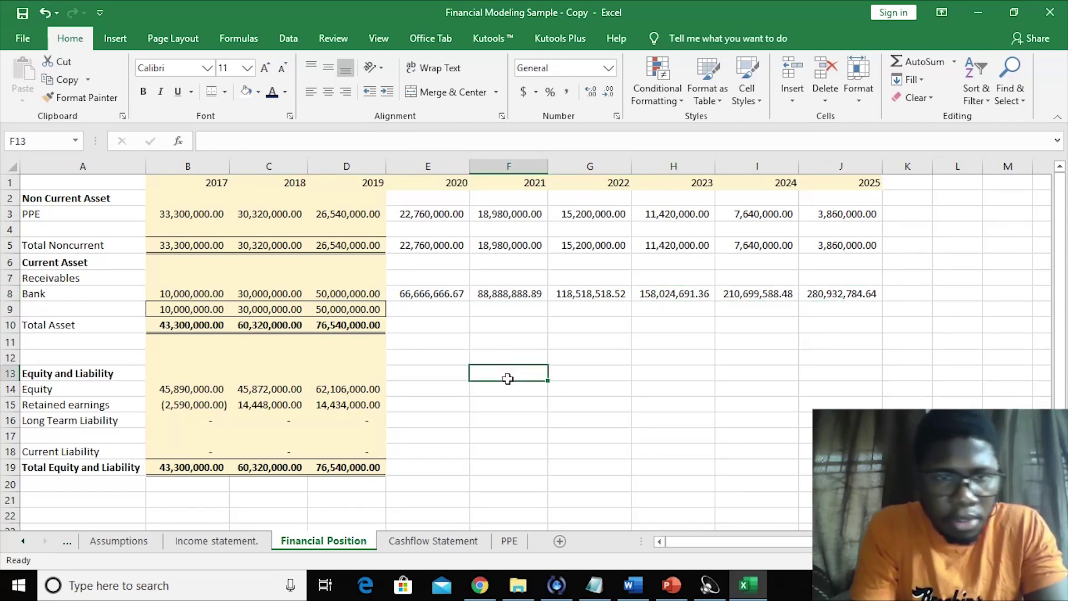
- Clear the duplicate totals from row 9 below Bank
left_click(426, 311)
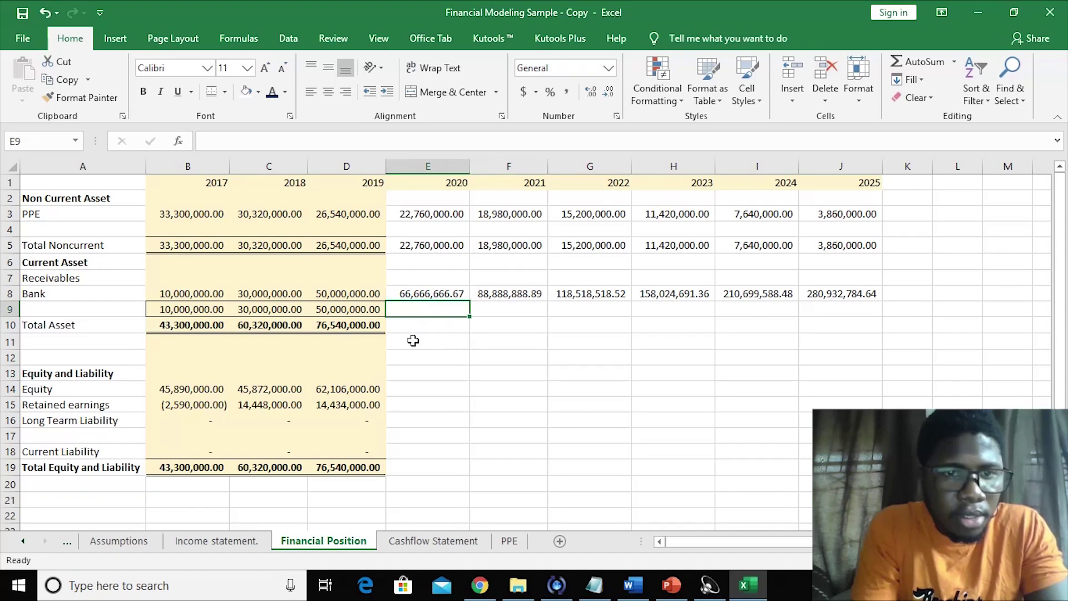
type("=")
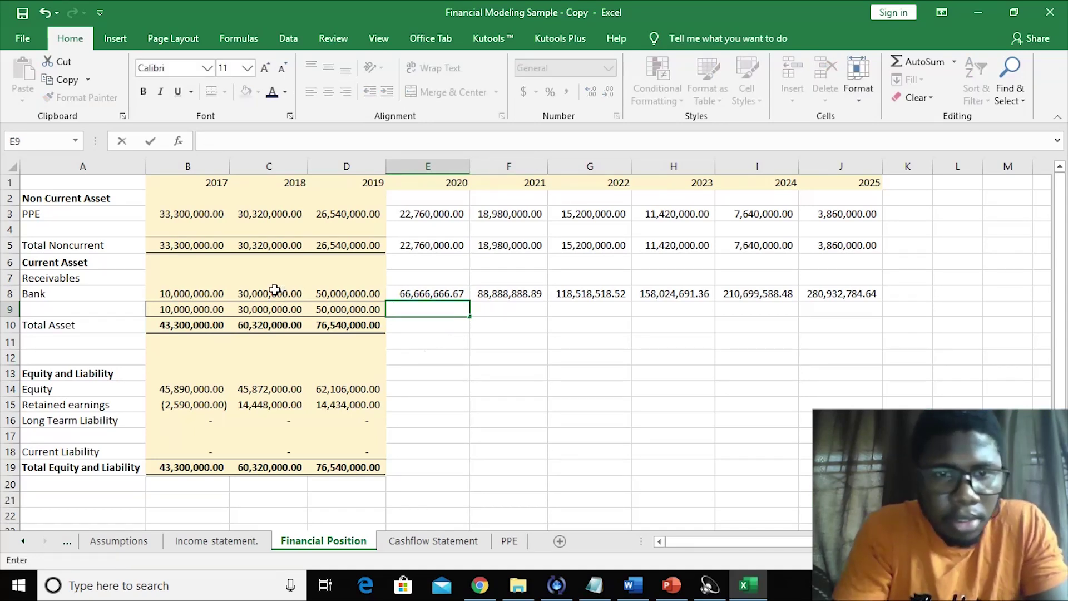
left_click_drag(193, 309, 330, 311)
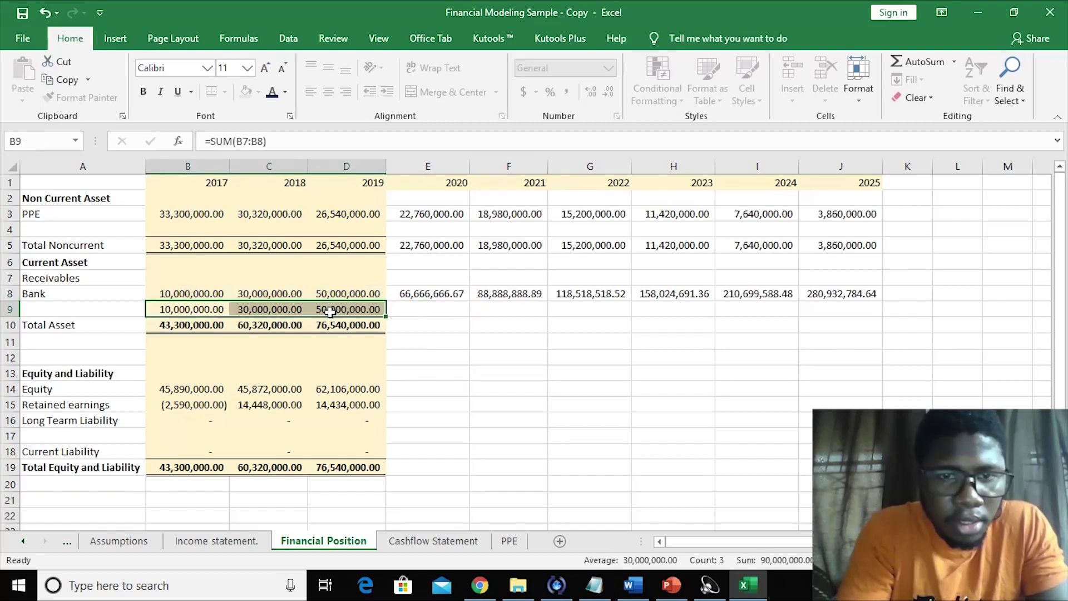
key("F2")
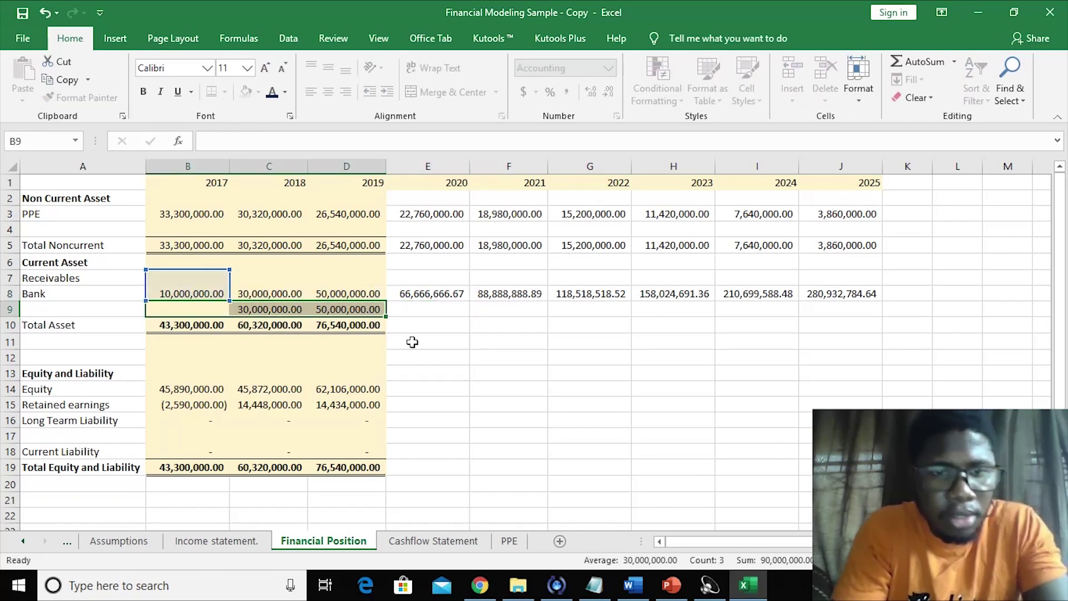
key("ctrl+Return")
left_click(412, 342)
left_click_drag(197, 308, 343, 301)
key("Delete")
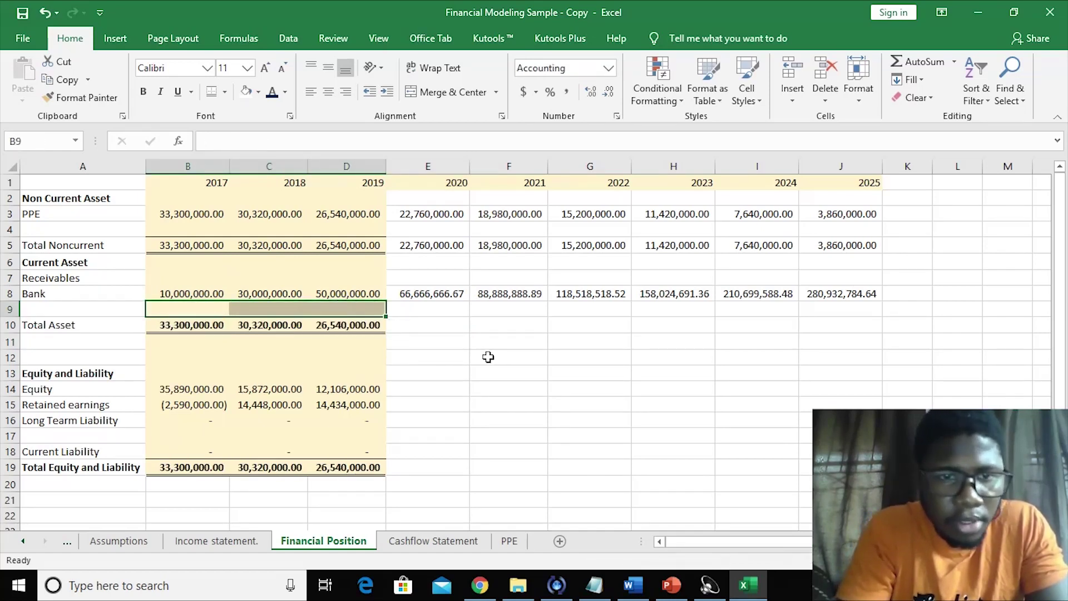
left_click(488, 357)
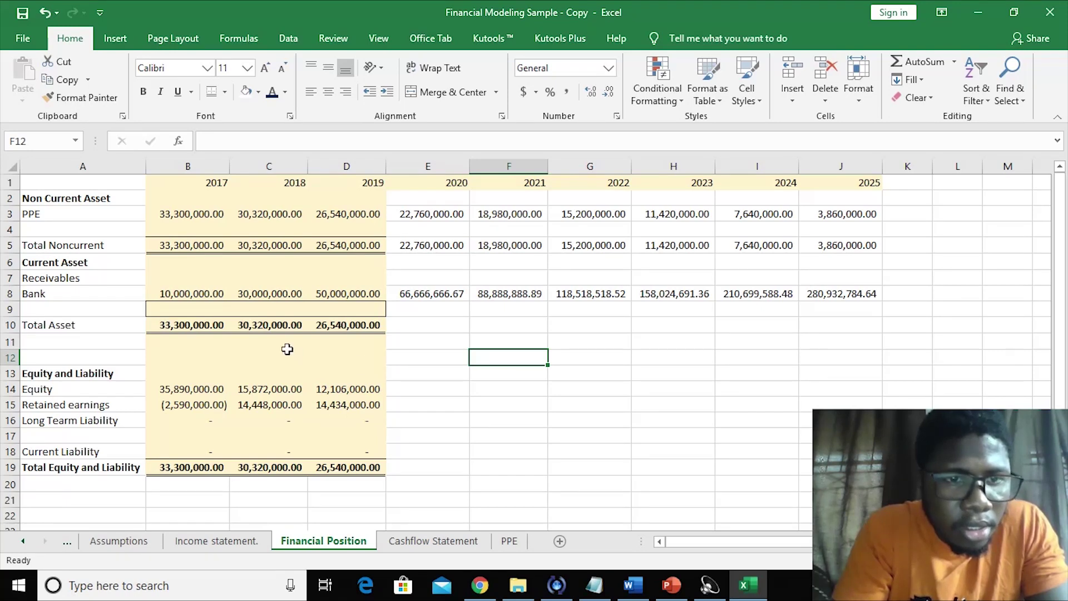
- Copy B6's formatting onto B9:D9 with Format Painter, then select Total Asset cell B10
left_click(190, 326)
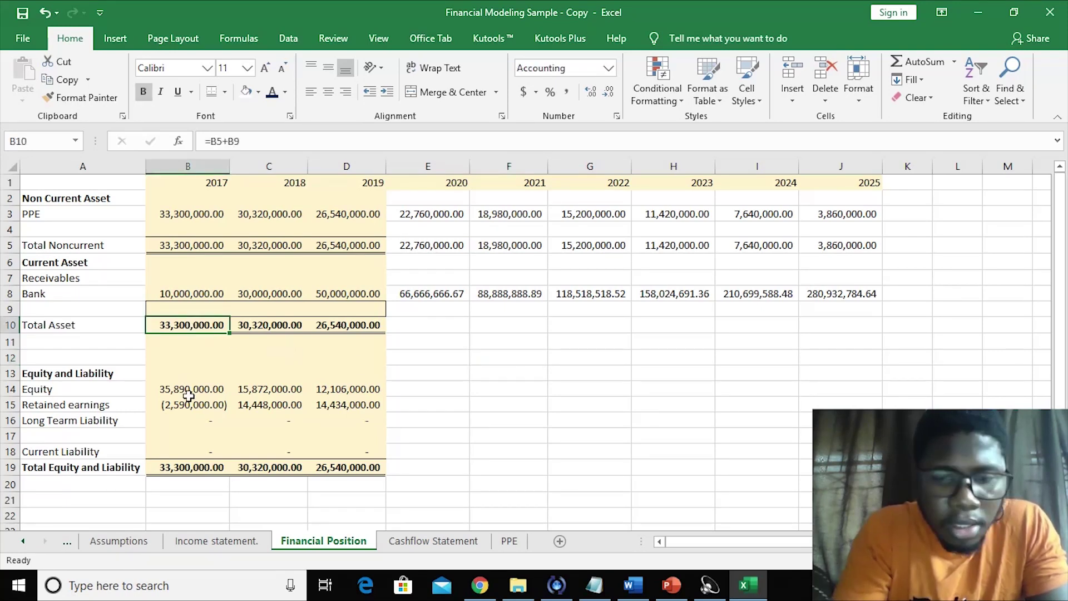
left_click(172, 257)
left_click(84, 98)
mouse_move(164, 309)
left_mouse_down()
mouse_move(261, 296)
mouse_move(354, 305)
left_mouse_up()
left_click(531, 373)
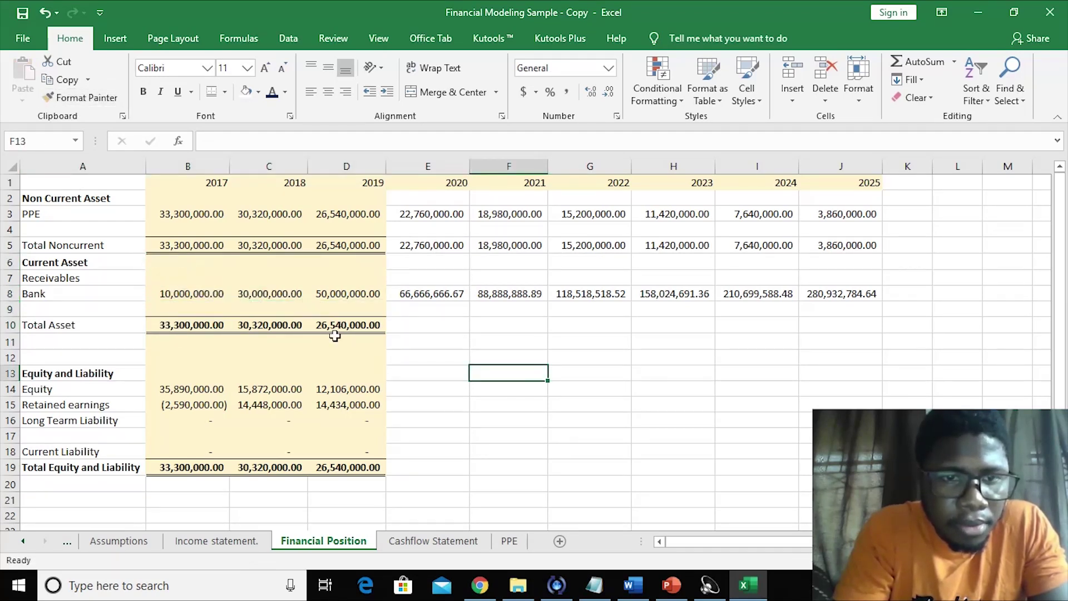
left_click(191, 328)
- Enter =B5+B8 in B10 and fill it through 2019, giving 43,300,000.00 for 2017
type("=")
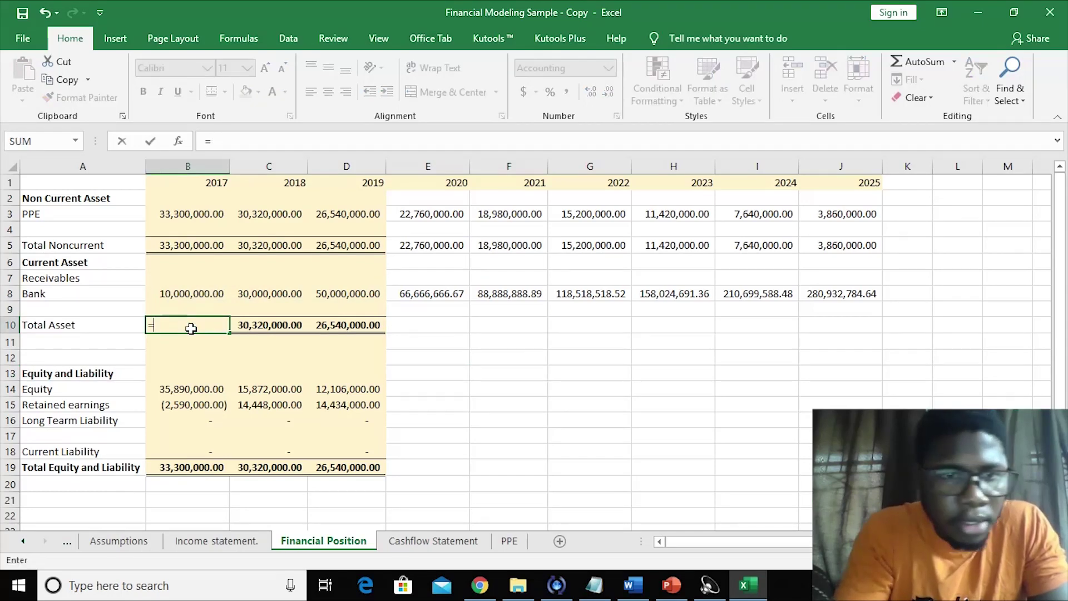
left_click(173, 243)
type("+")
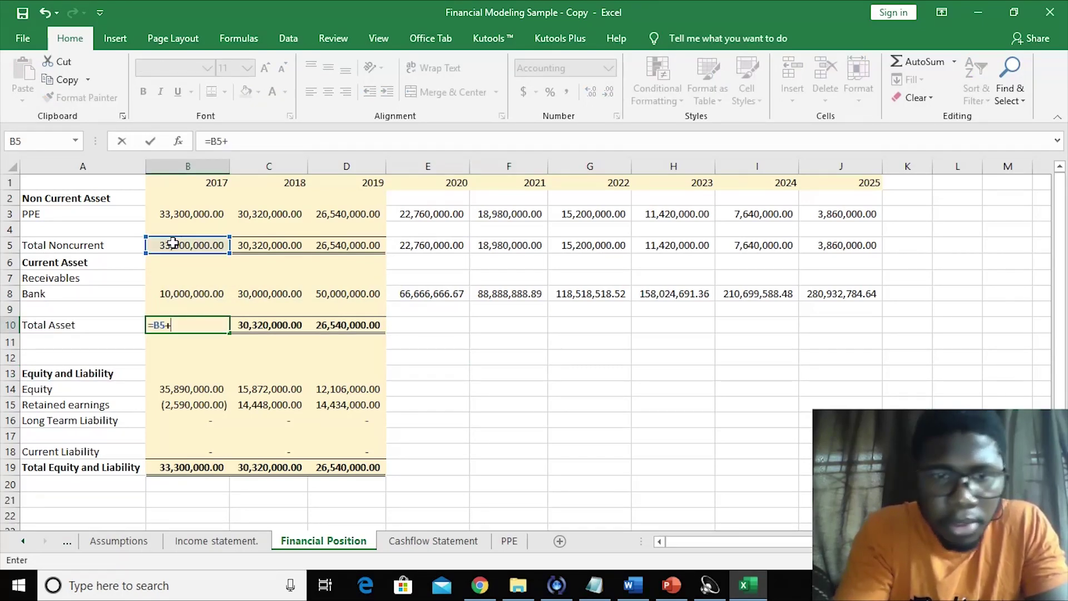
left_click(180, 284)
key("Return")
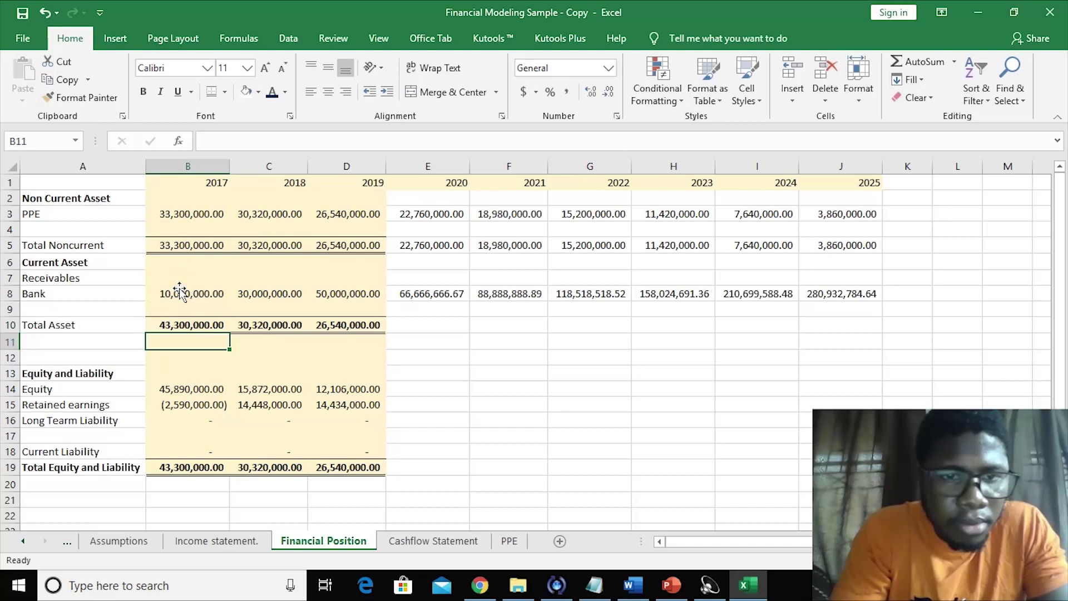
left_click(190, 326)
left_click_drag(228, 335, 373, 330)
left_click(423, 347)
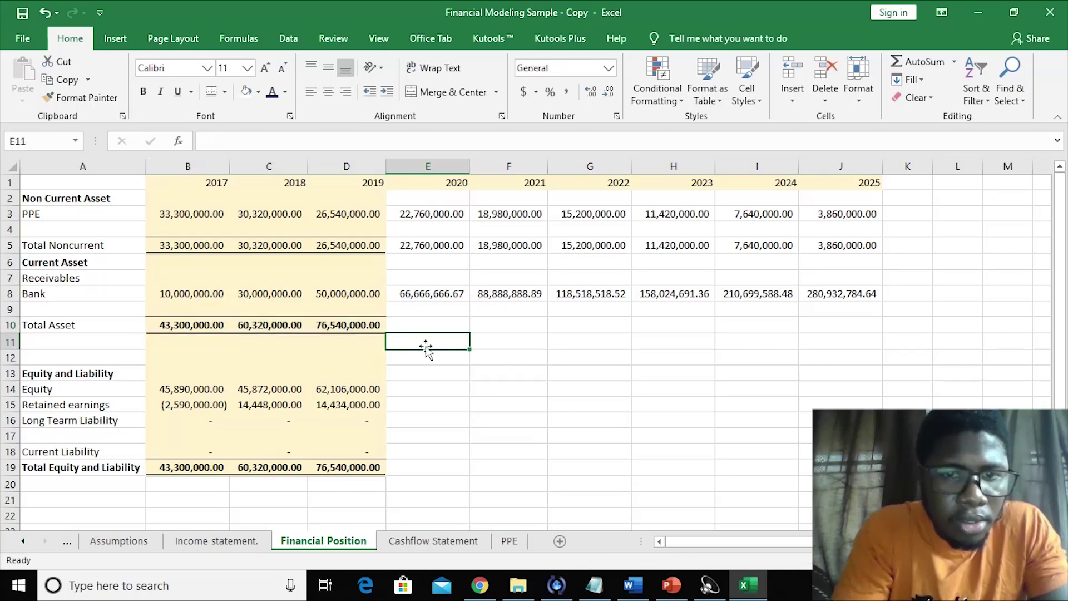
- Extend the Total Asset formula across to J10, reaching 284,792,784.64 in 2025
left_click(417, 324)
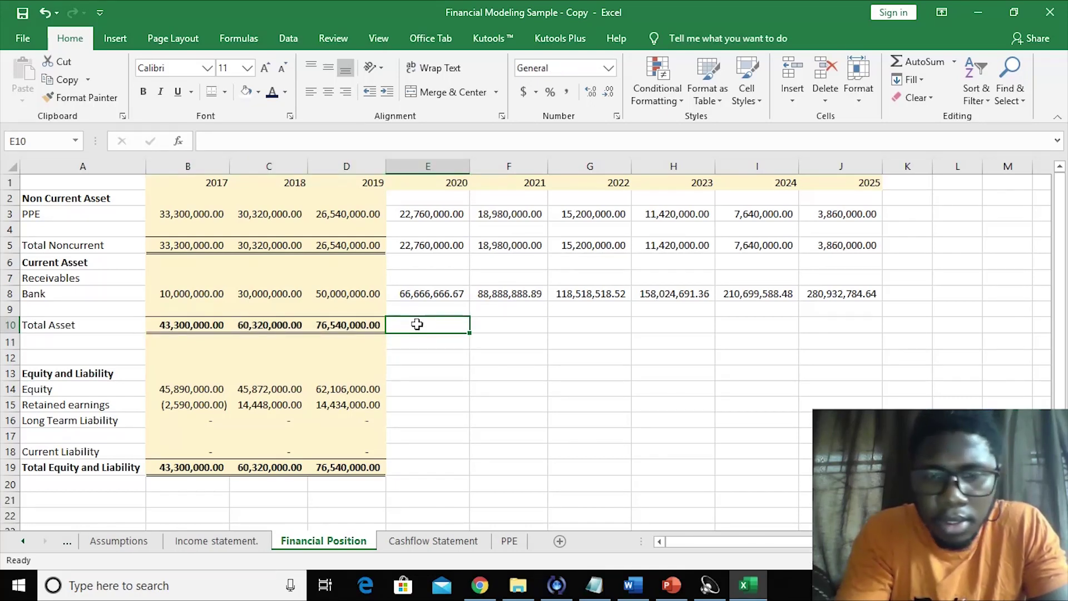
type("=")
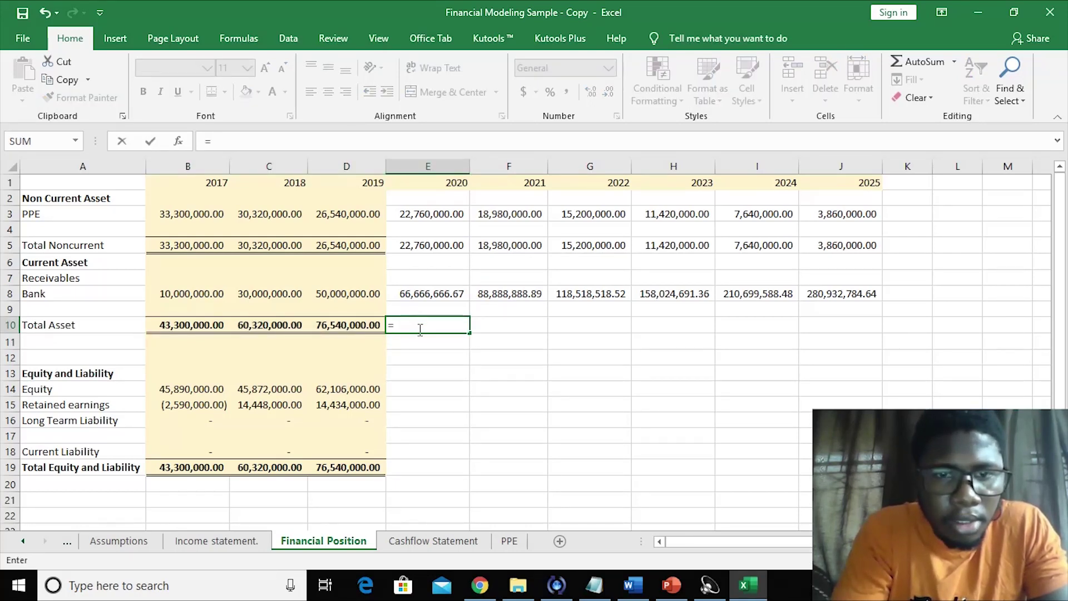
key("BackSpace")
left_click(417, 369)
left_click_drag(258, 318, 855, 313)
left_click(648, 387)
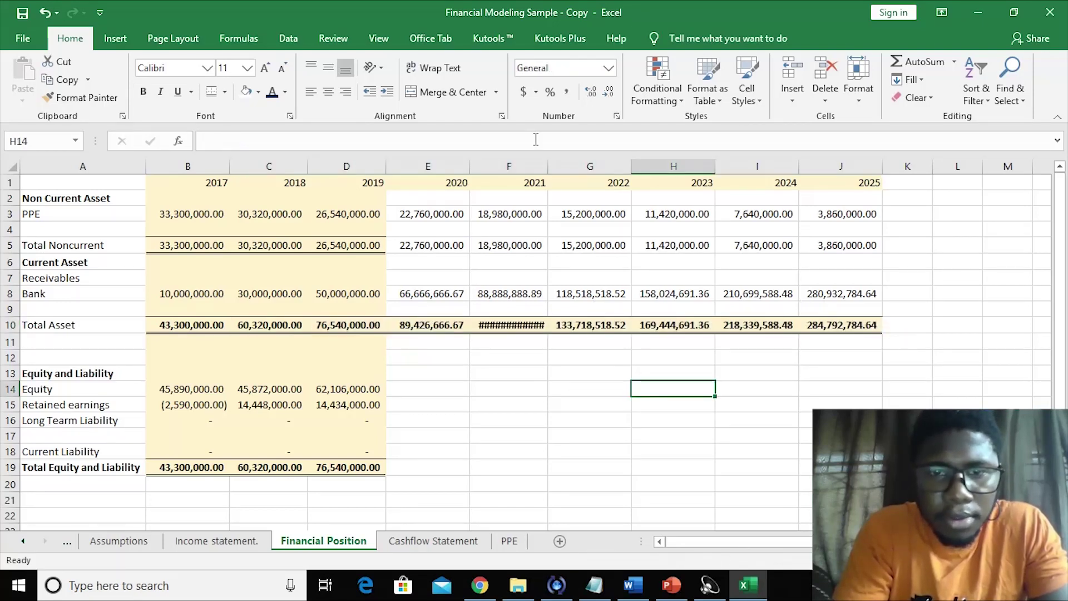
- Autofit column F and fill the B14 Equity formula across to J14
double_click(548, 162)
left_click(466, 383)
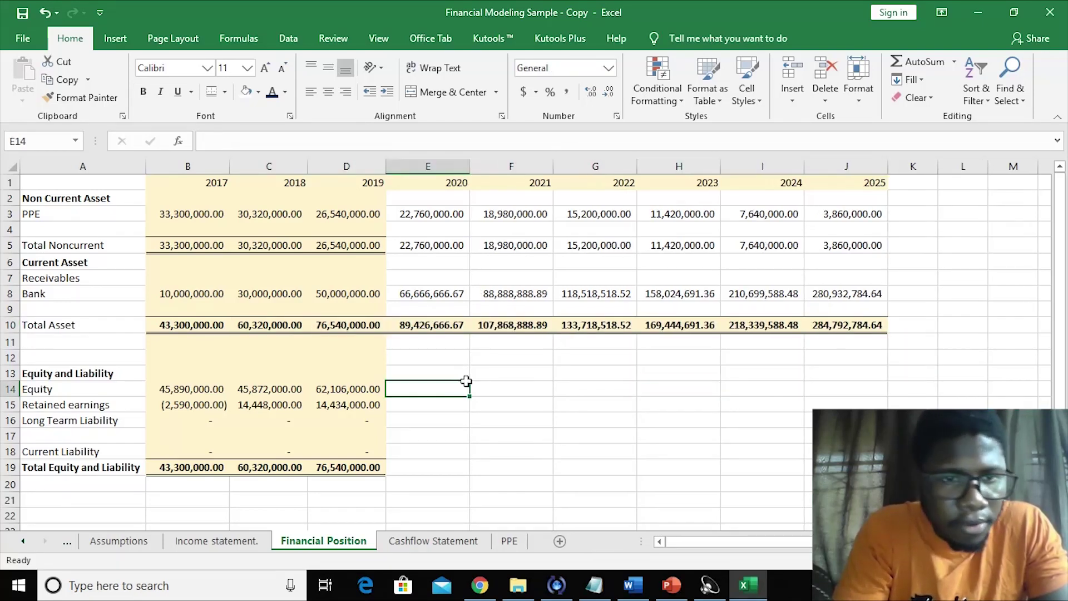
left_click(198, 389)
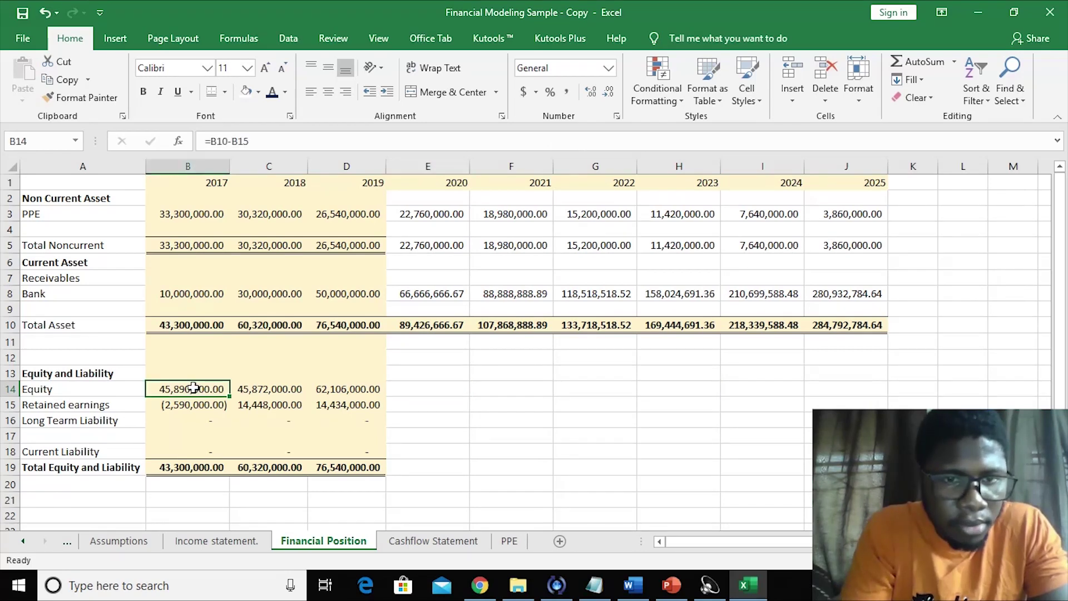
left_click_drag(194, 389, 868, 373)
left_click(537, 462)
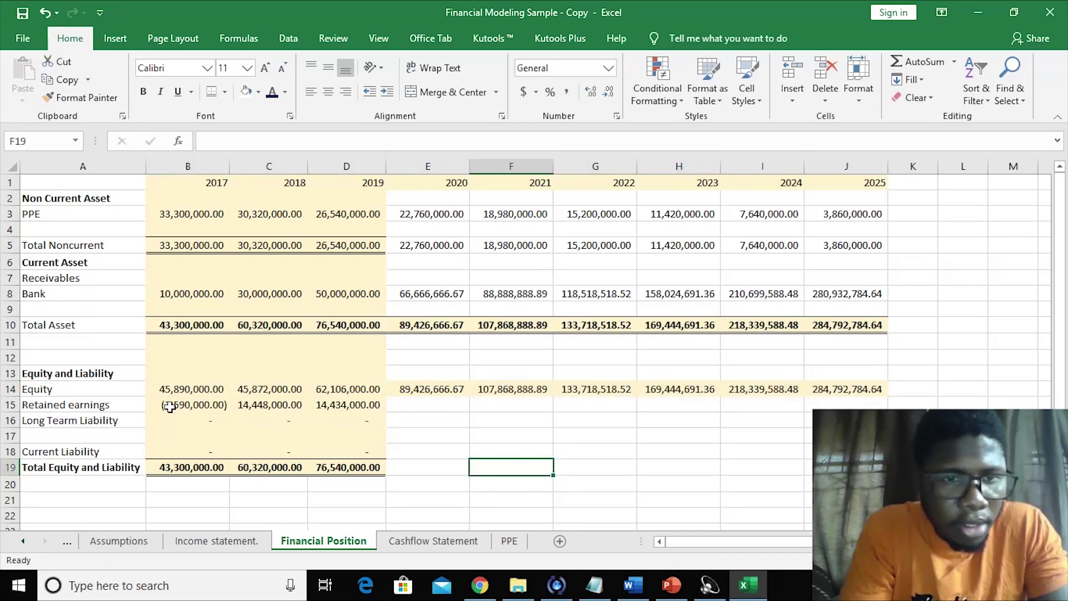
- Link E15 Retained earnings to the Income statement's 2020 net profit and fill to J15
left_click(418, 398)
type("=")
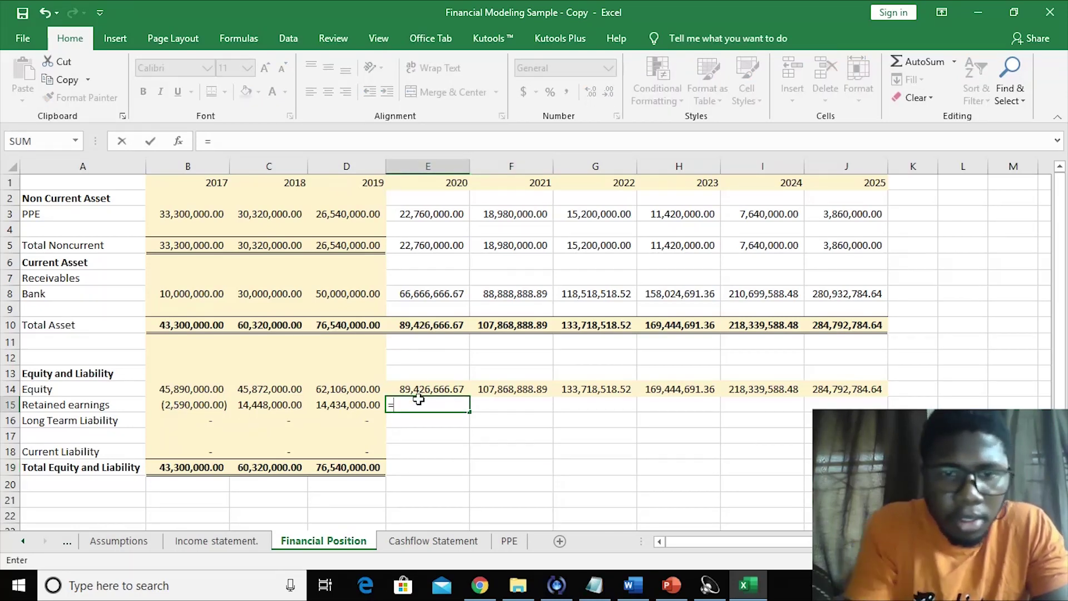
left_click(225, 540)
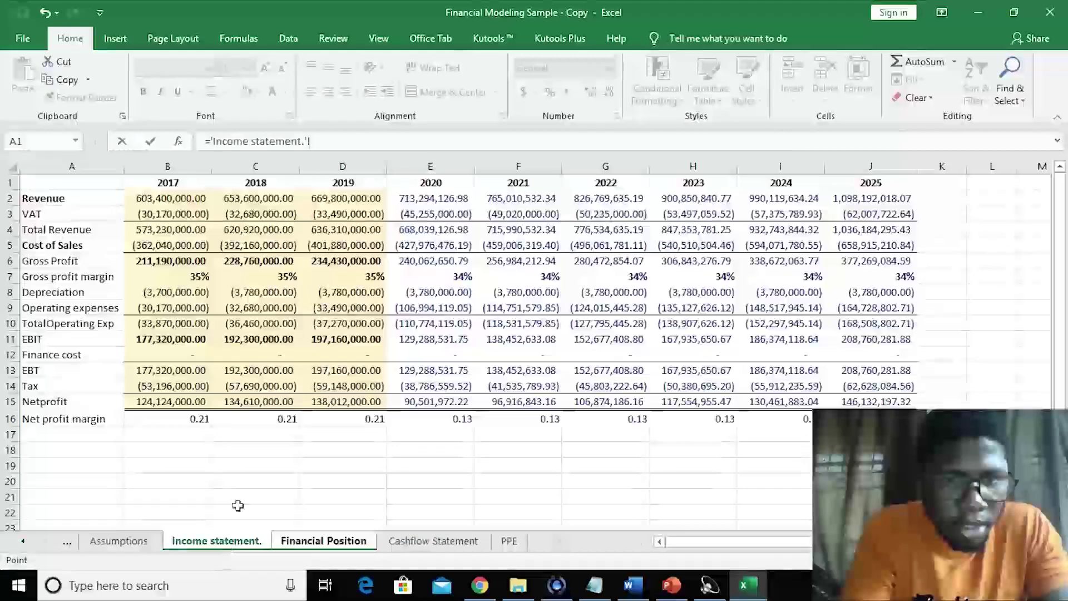
left_click(441, 400)
key("Return")
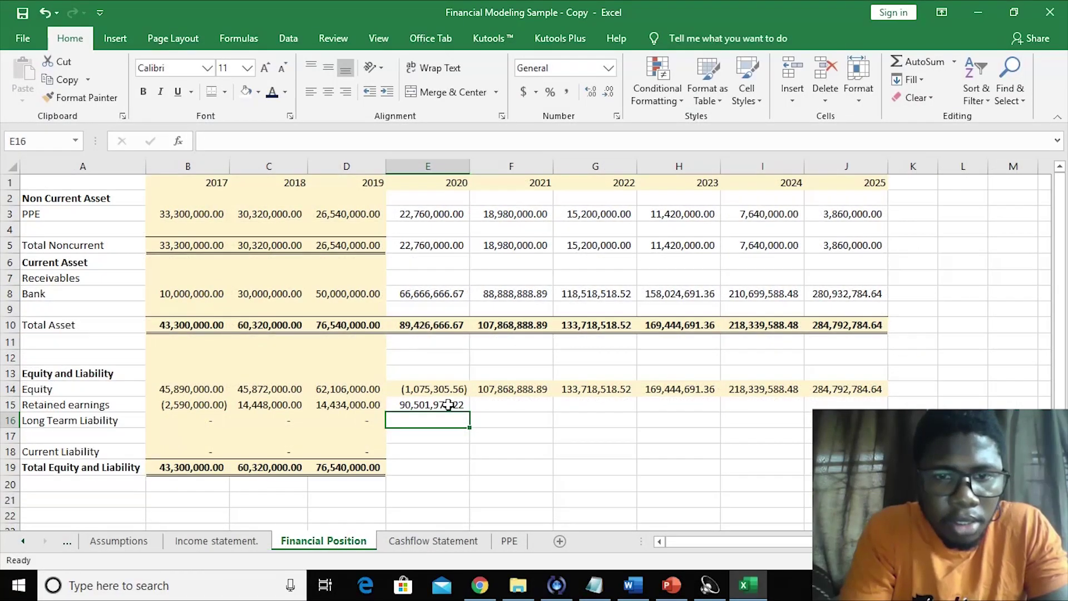
left_click(450, 405)
left_click_drag(467, 414, 856, 412)
left_click(616, 461)
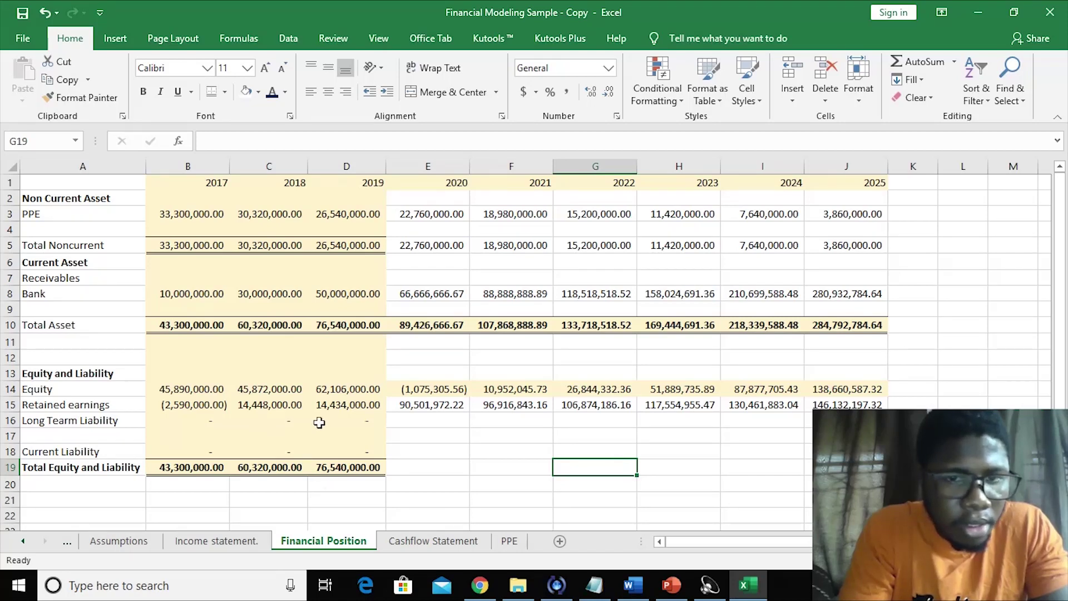
- Fill the 2019 Long Term Liability dash in D16 across to J16
left_click(352, 424)
left_click(391, 428)
left_click(379, 421)
left_click_drag(386, 427, 834, 439)
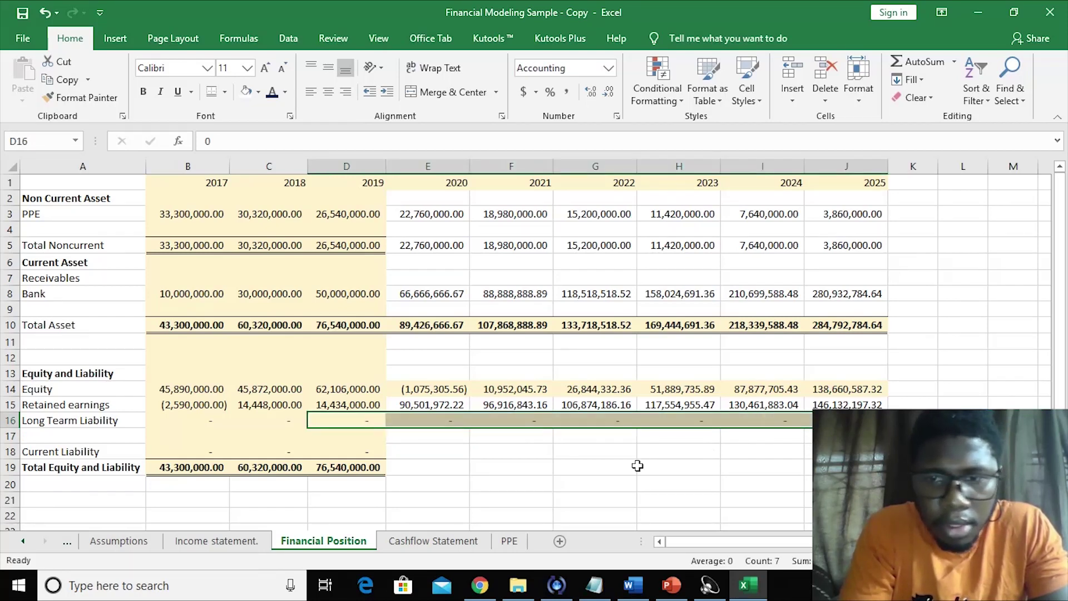
left_click(546, 482)
- Fill the 2019 Current Liability dash in D18 across to J18
left_click(375, 450)
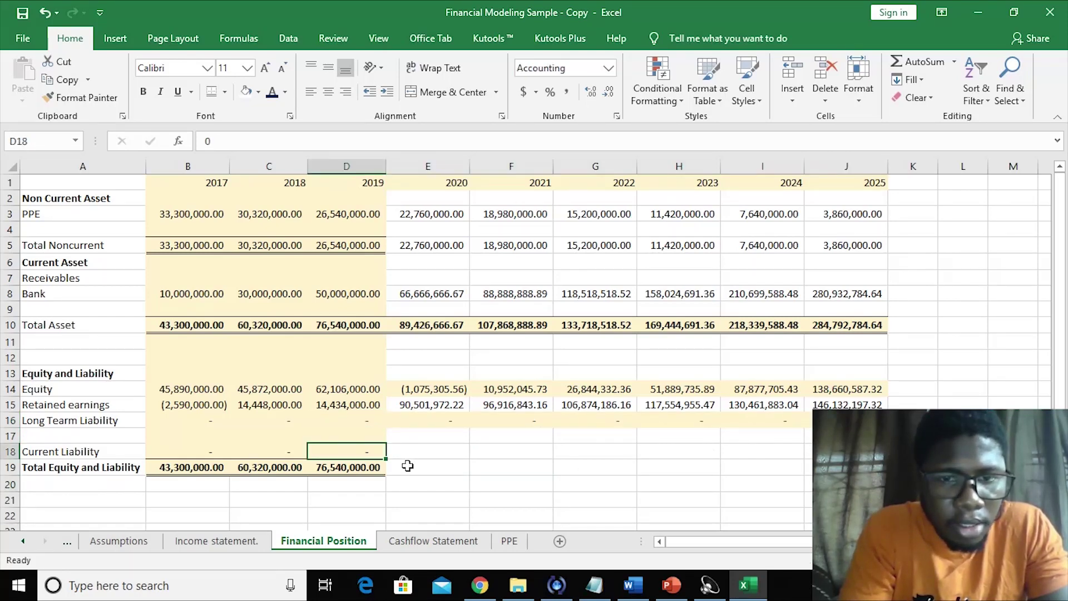
left_click_drag(388, 461, 720, 464)
left_click_drag(801, 462, 804, 461)
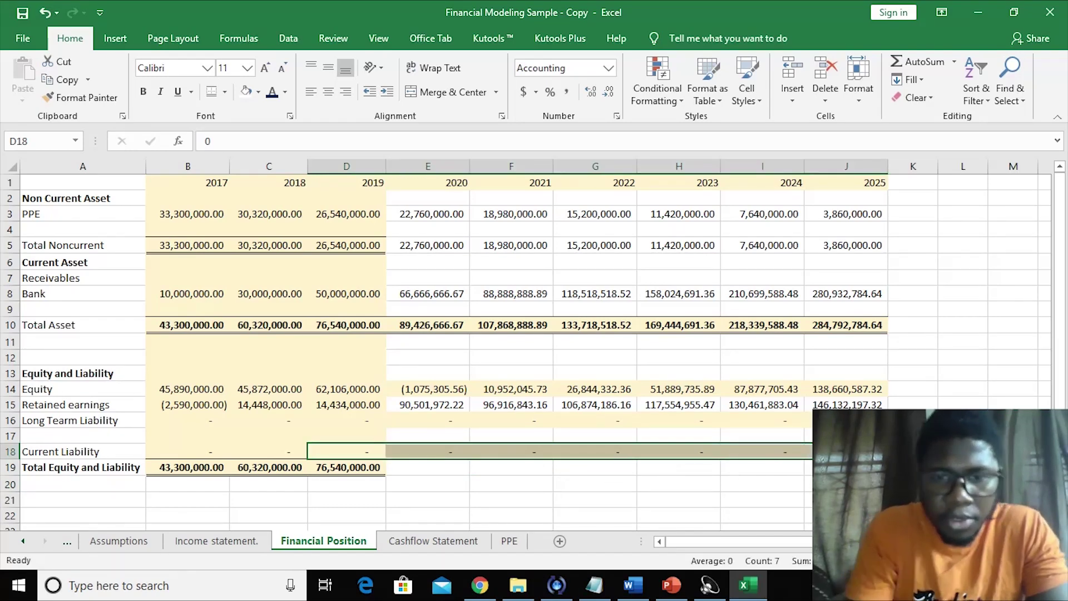
left_click(585, 501)
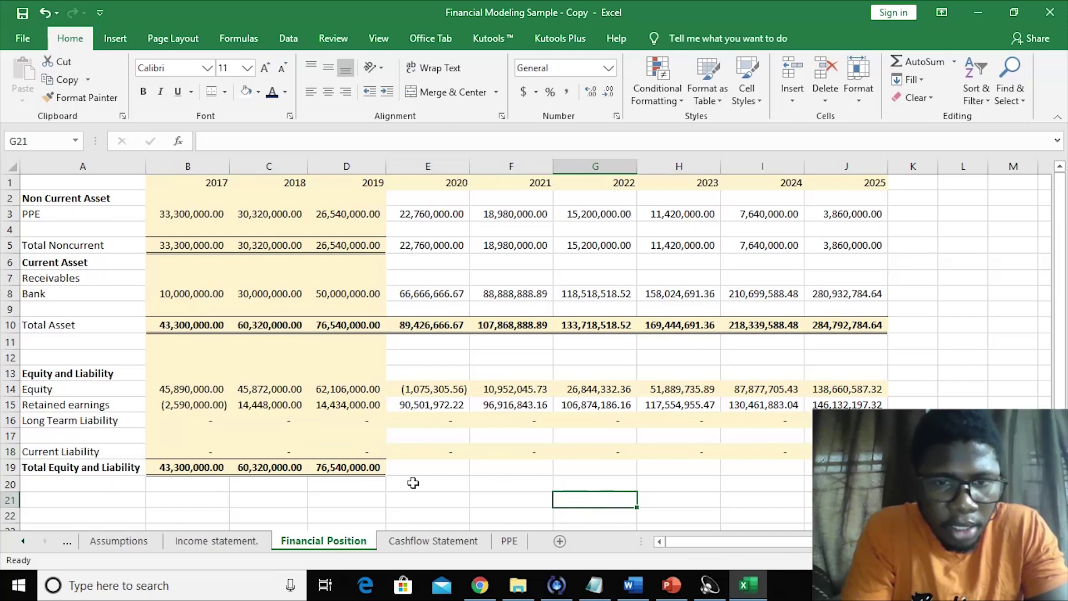
- Fill D19's Total Equity and Liability SUM formula across to J19
left_click(361, 467)
left_click_drag(388, 476, 846, 469)
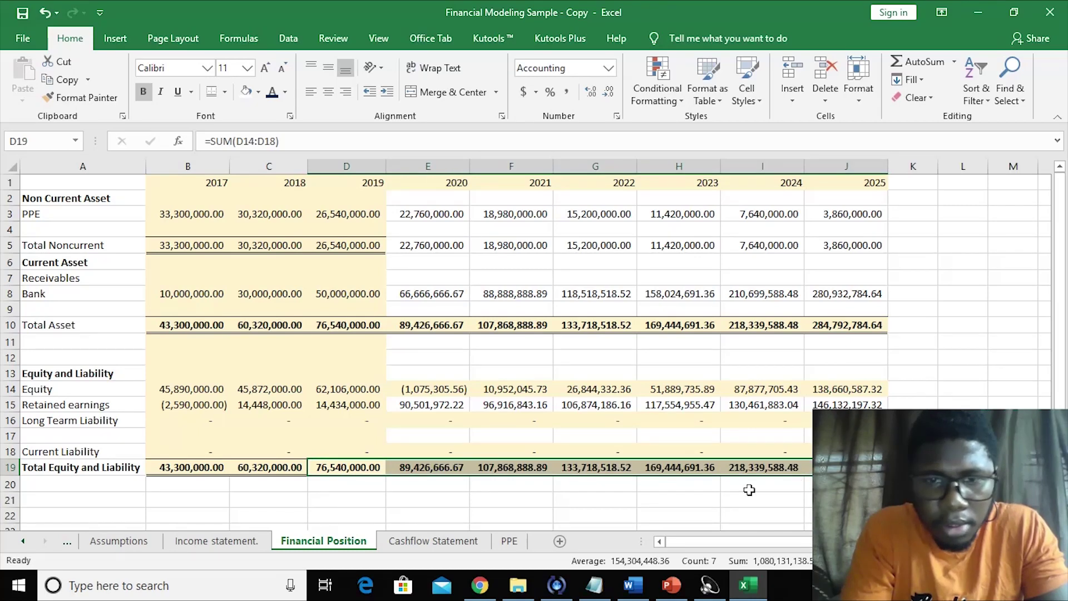
left_click(729, 492)
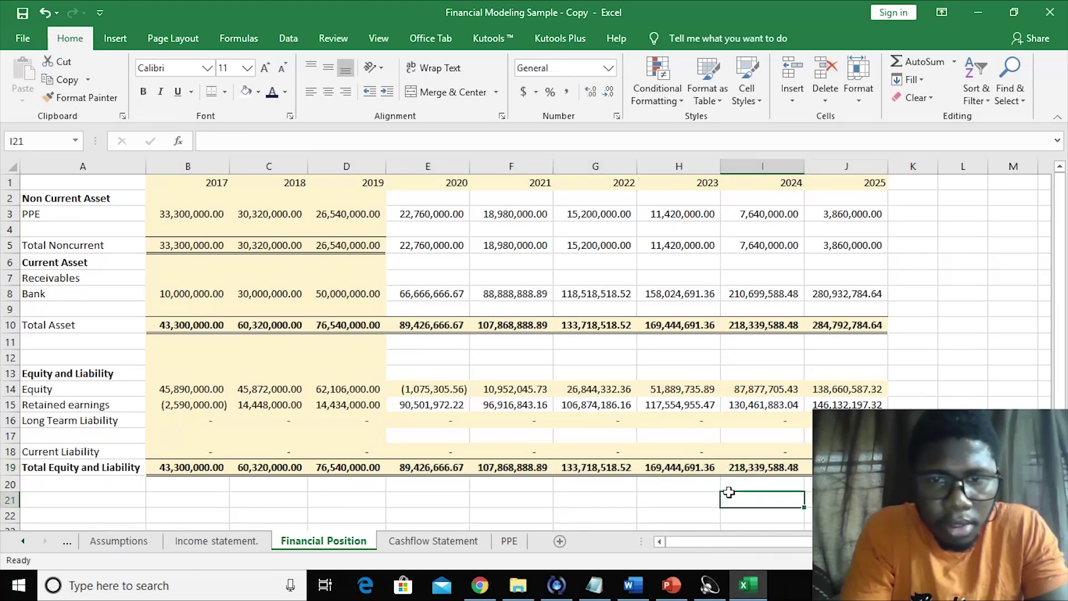
left_click(634, 500)
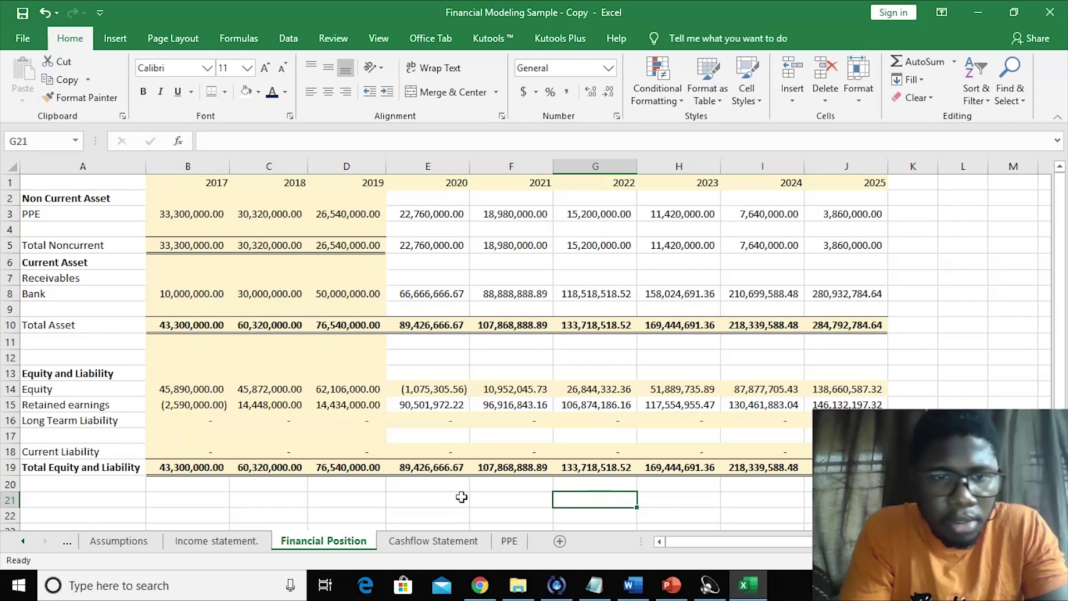
left_click(461, 496)
left_click(433, 469)
left_click(424, 495)
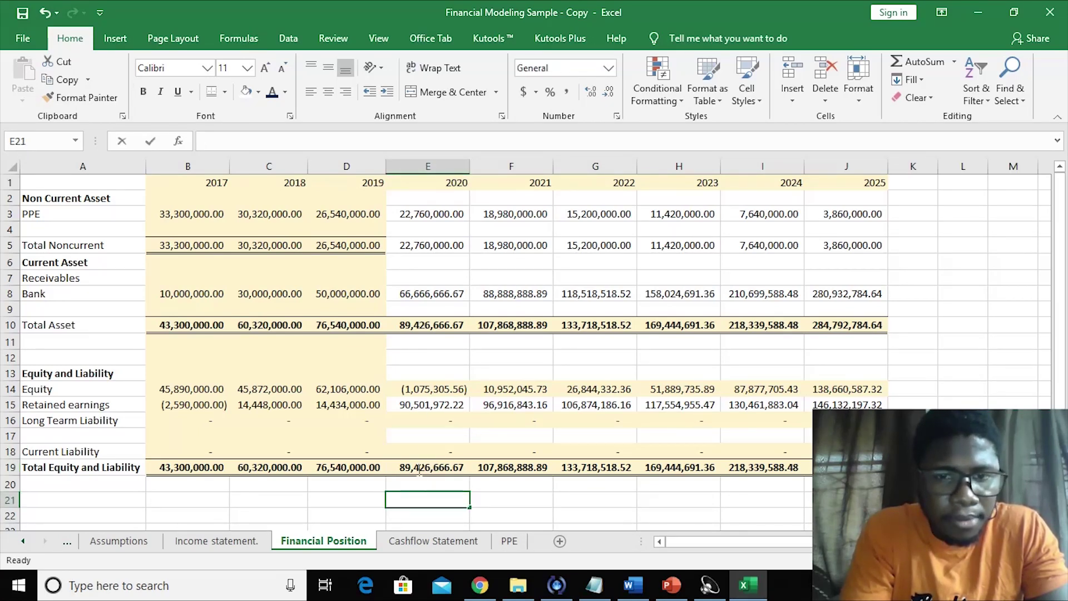
left_click(493, 433)
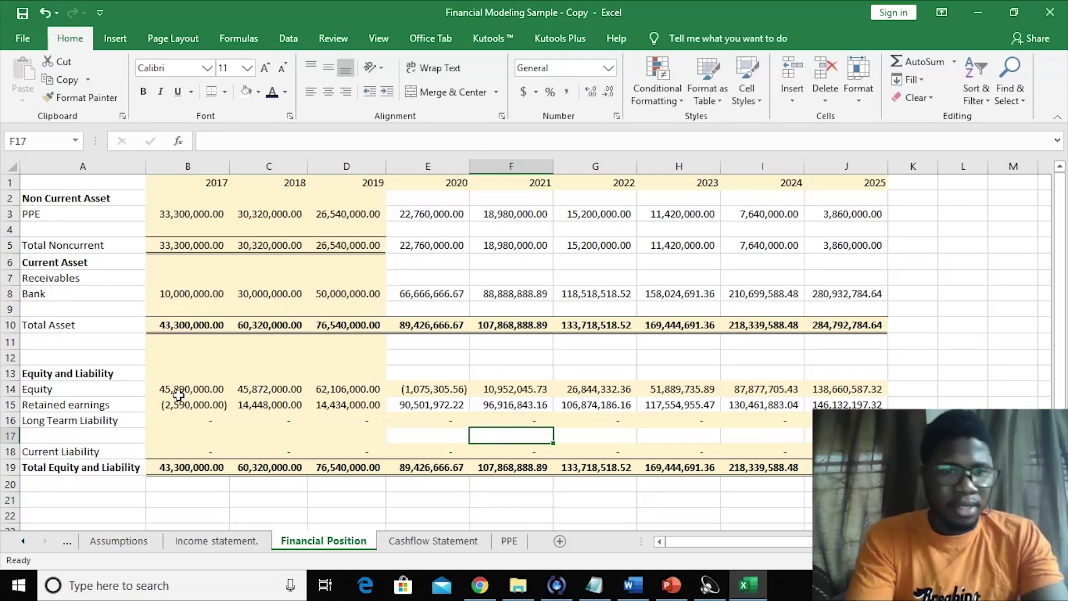
left_click(118, 392)
left_click(225, 390)
left_click(276, 391)
left_click(353, 389)
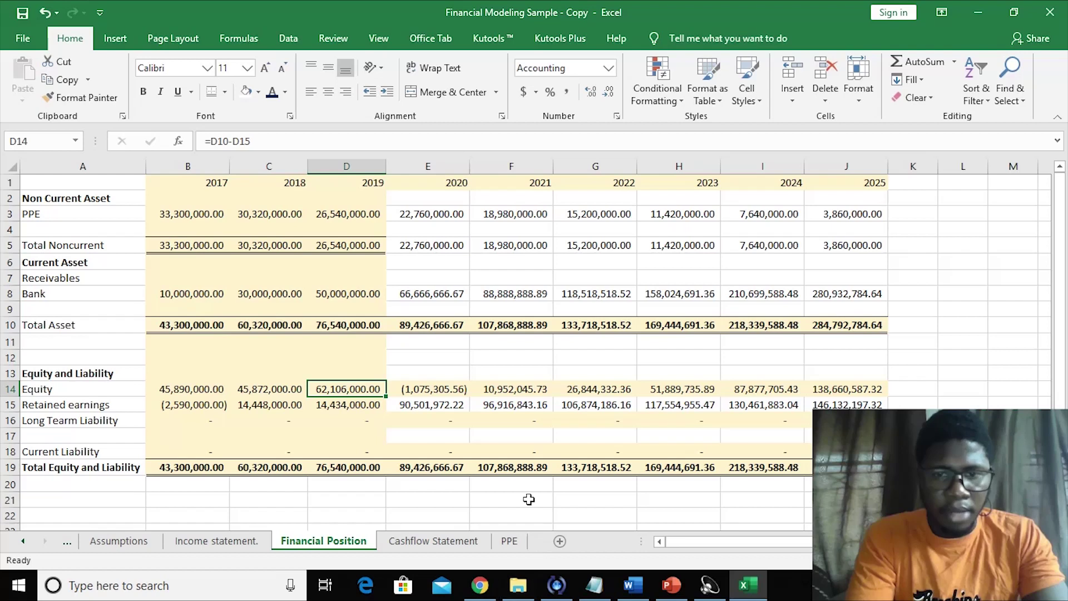
left_click(501, 469)
left_click(502, 389)
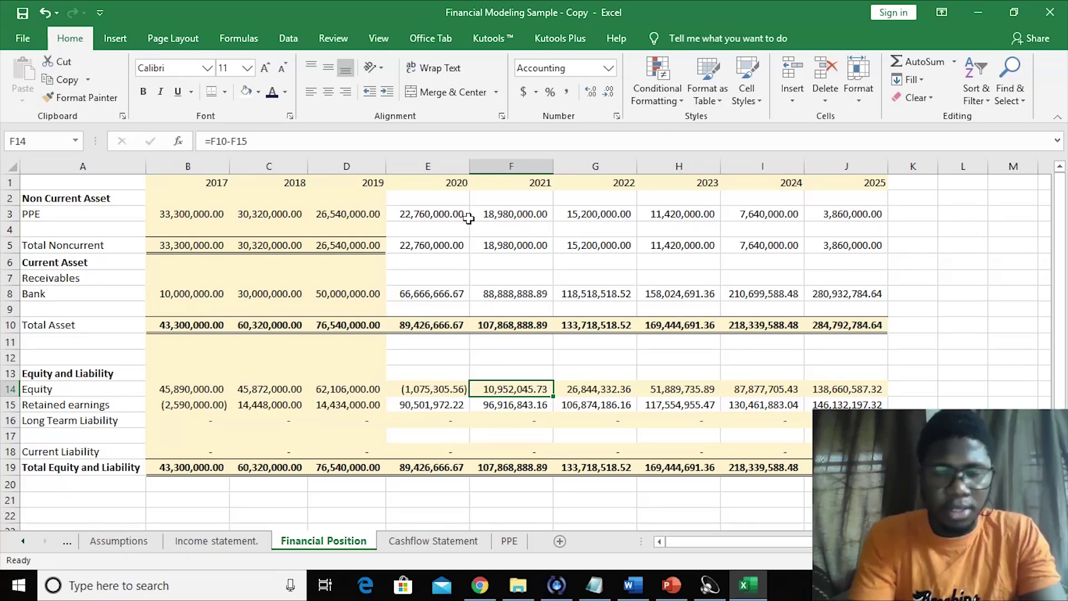
left_click(451, 214)
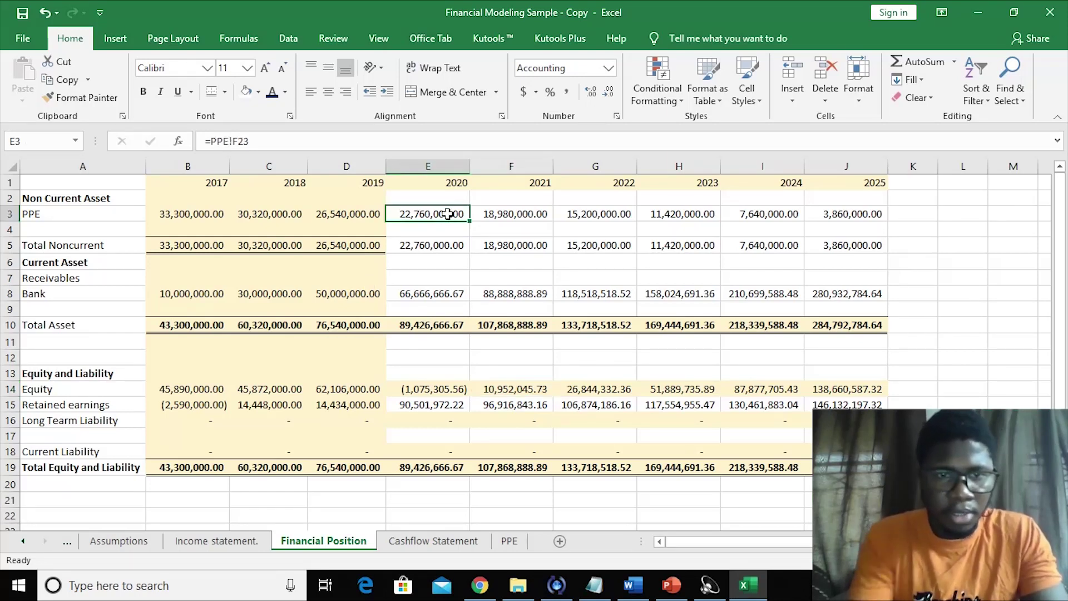
left_click(515, 245)
left_click(620, 253)
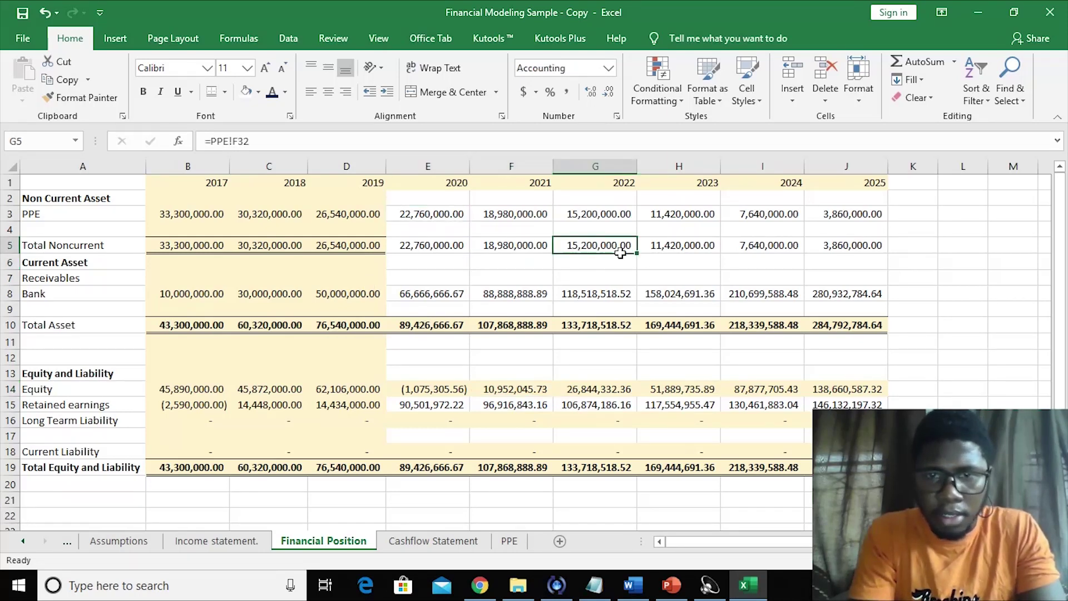
left_click(498, 245)
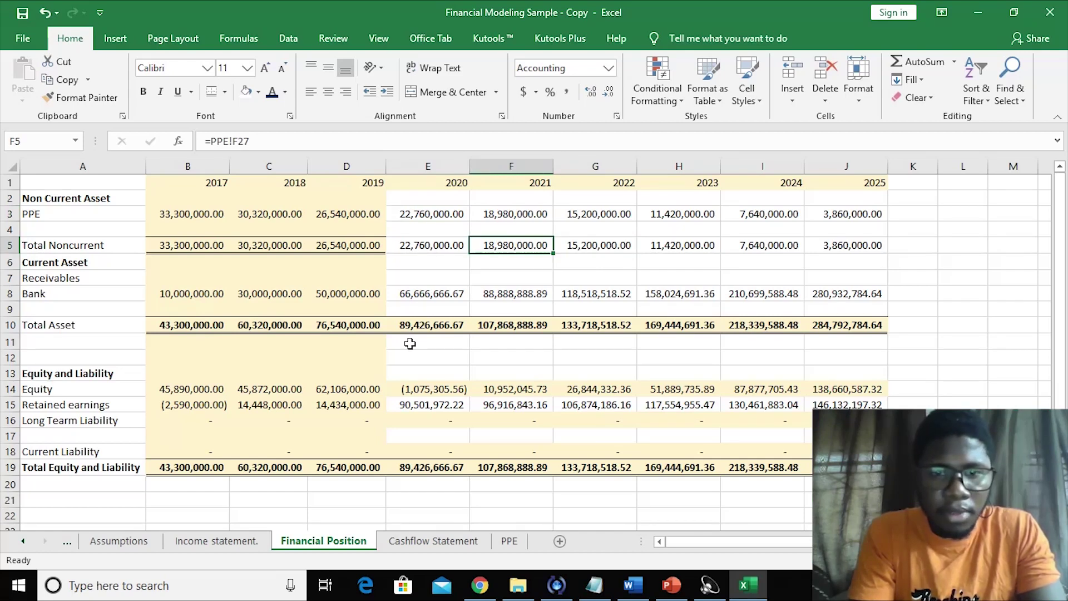
left_click(366, 248)
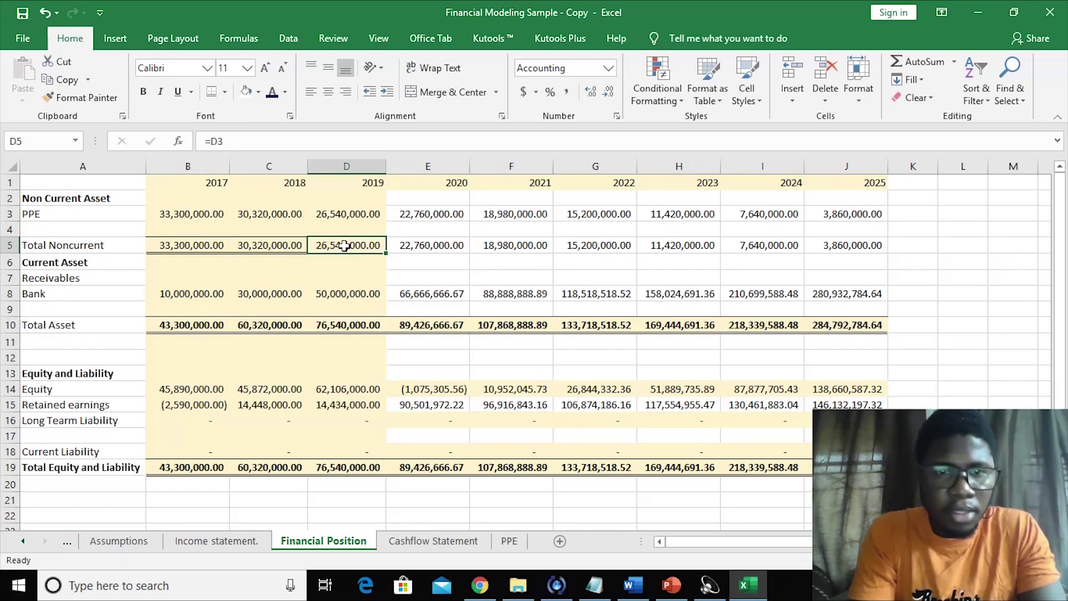
- Copy the C5:D5 Total Noncurrent formatting onto E5:J5 with Format Painter
left_click(75, 95)
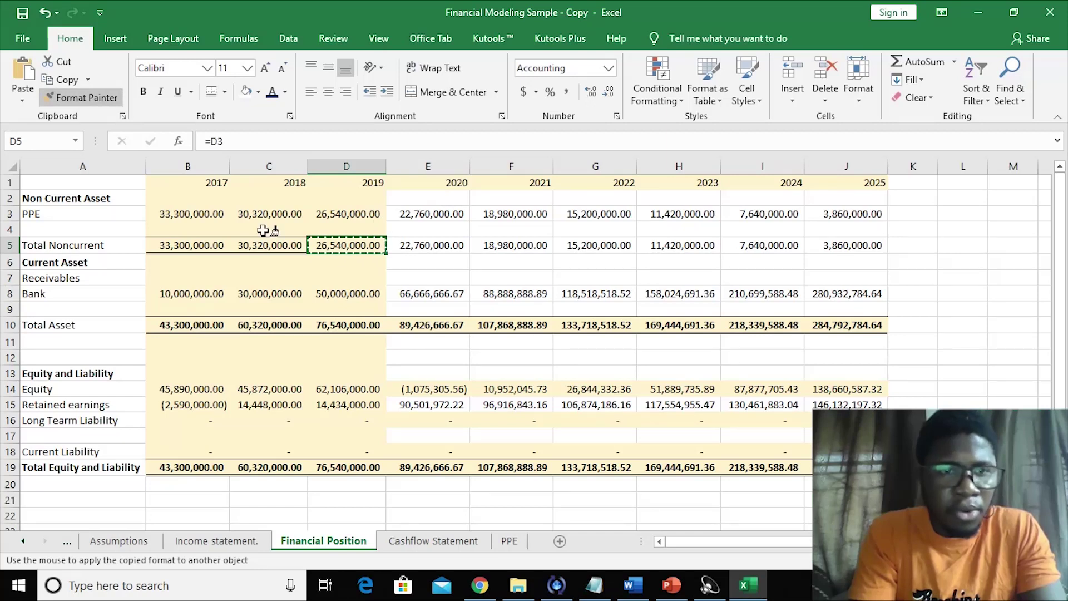
key("Escape")
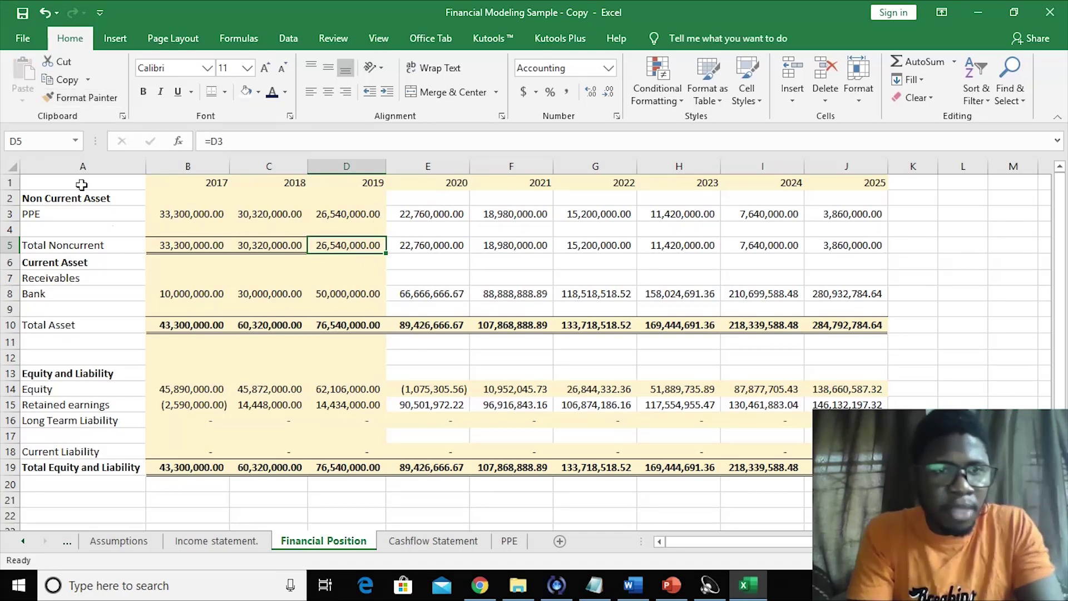
left_click(233, 288)
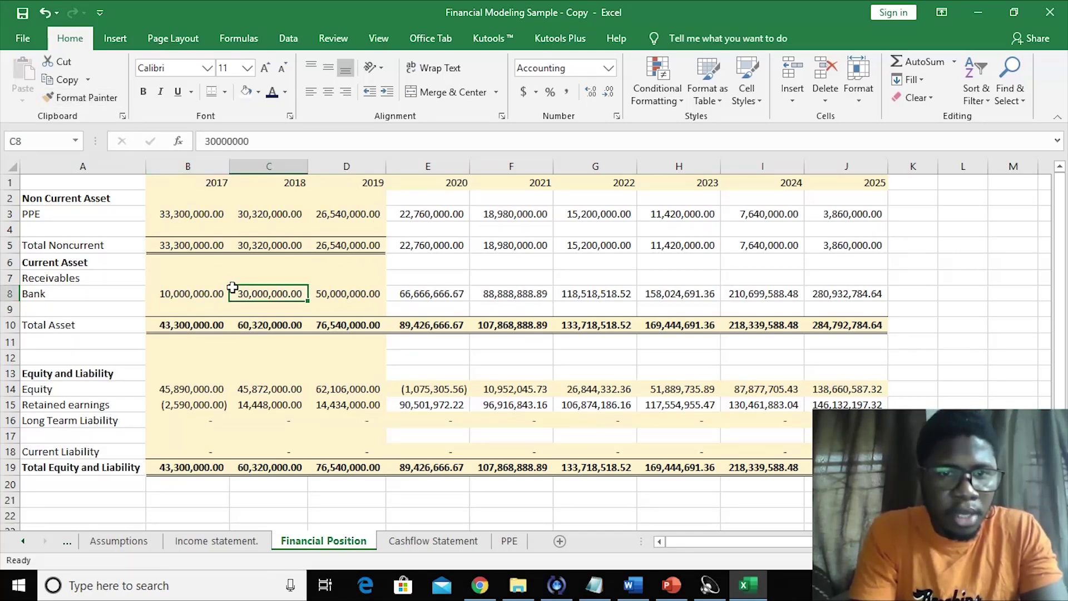
left_click_drag(233, 245, 367, 247)
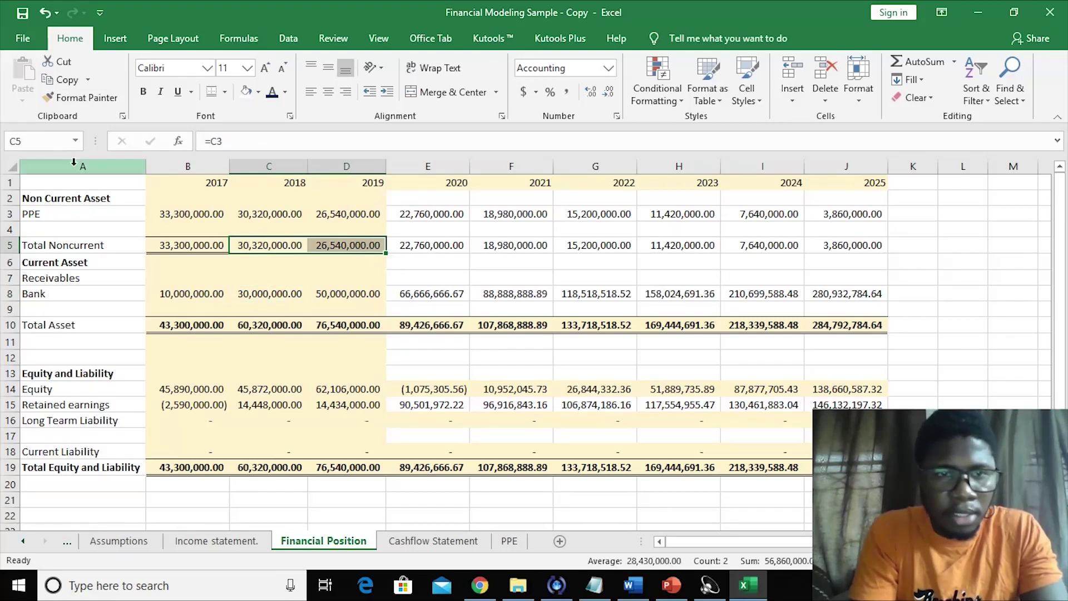
left_click(69, 97)
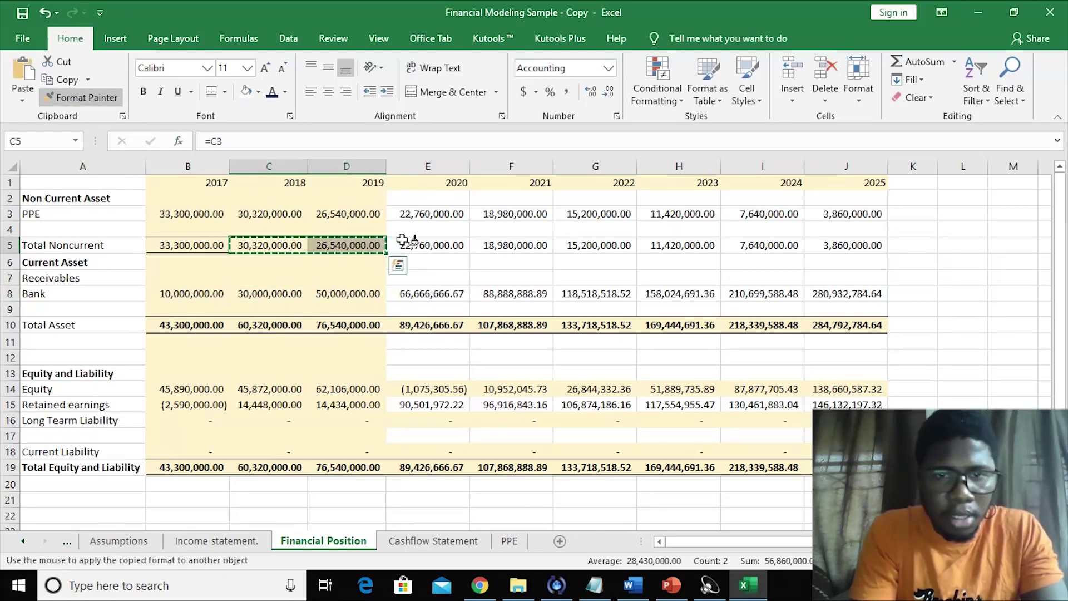
left_click_drag(418, 246, 862, 246)
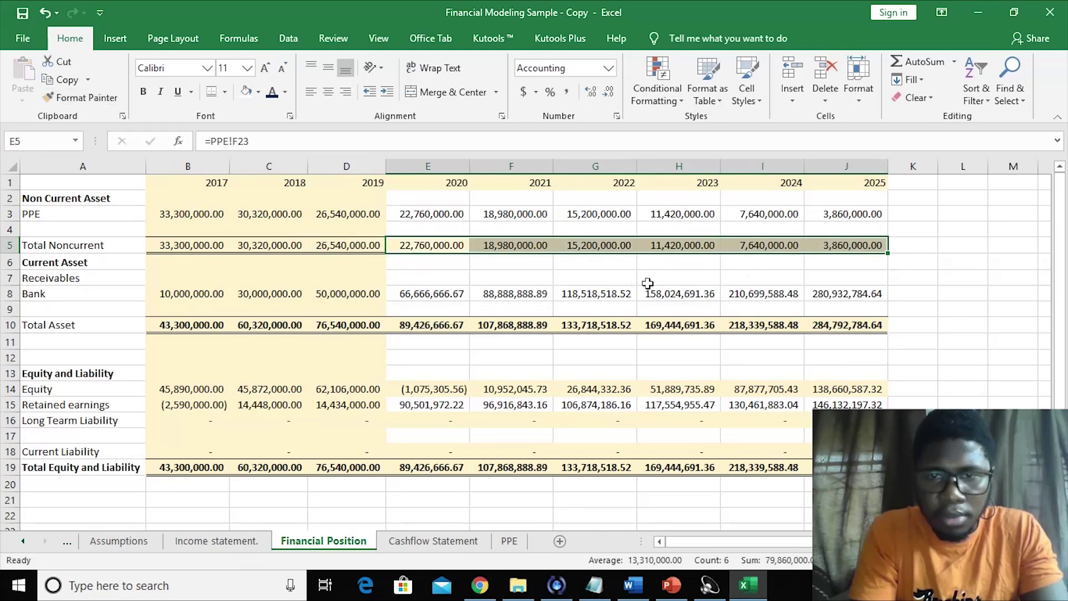
left_click(638, 282)
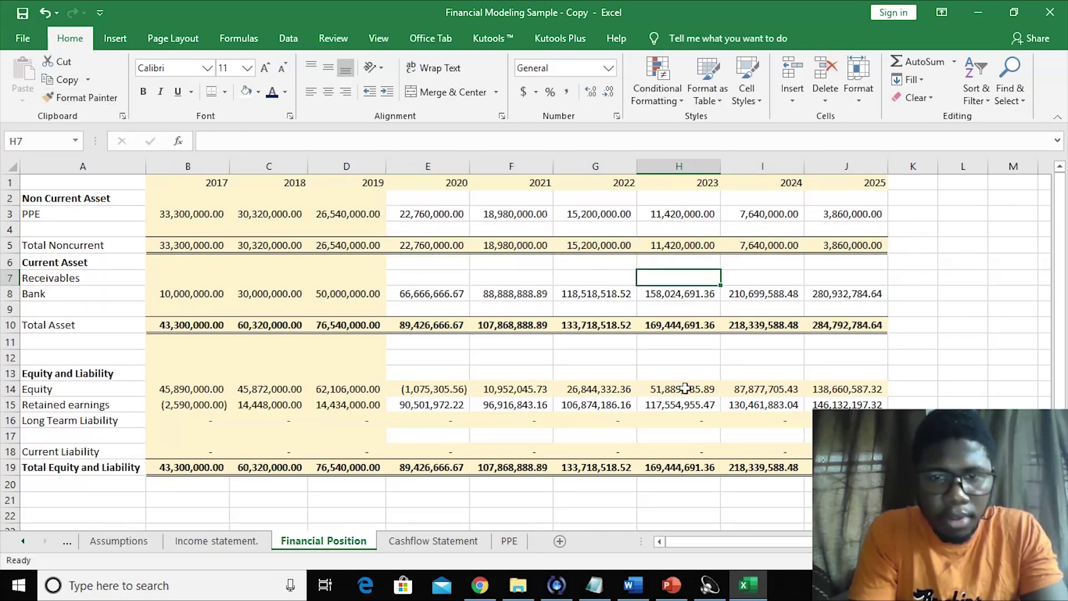
- Check the 2020 Bank and 2022 Total Noncurrent formulas, then select the 2020–2025 block
left_click(556, 354)
left_click(464, 295)
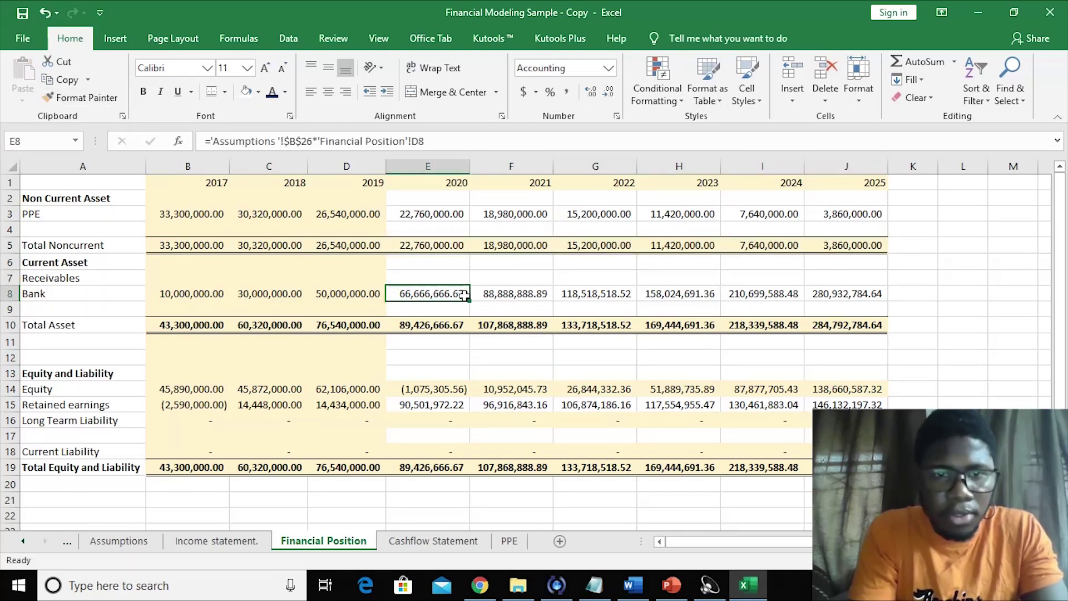
left_click(554, 245)
left_click(493, 374)
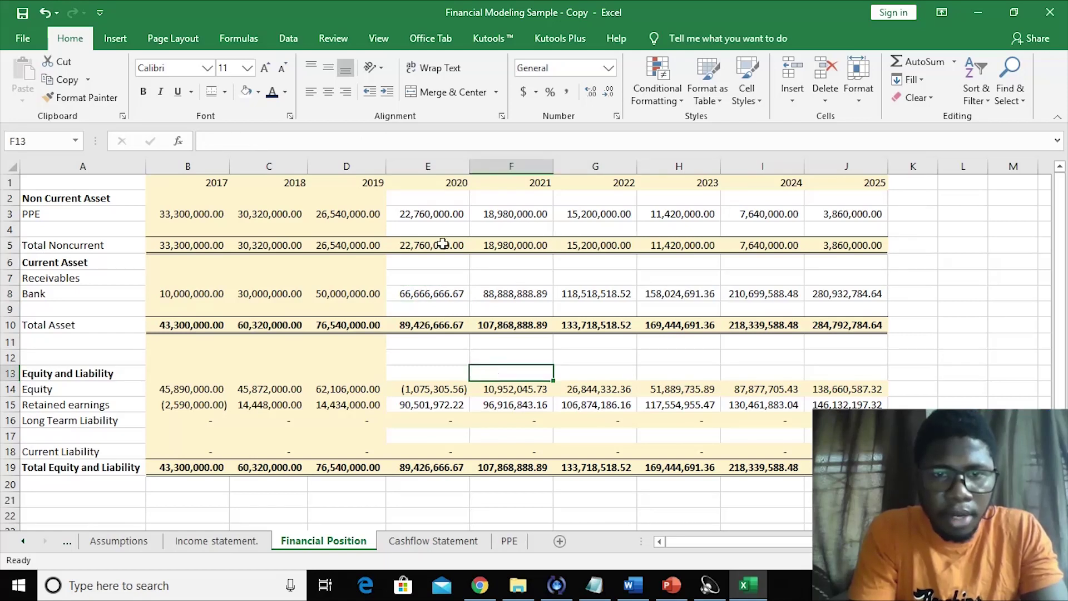
left_click_drag(498, 299, 845, 458)
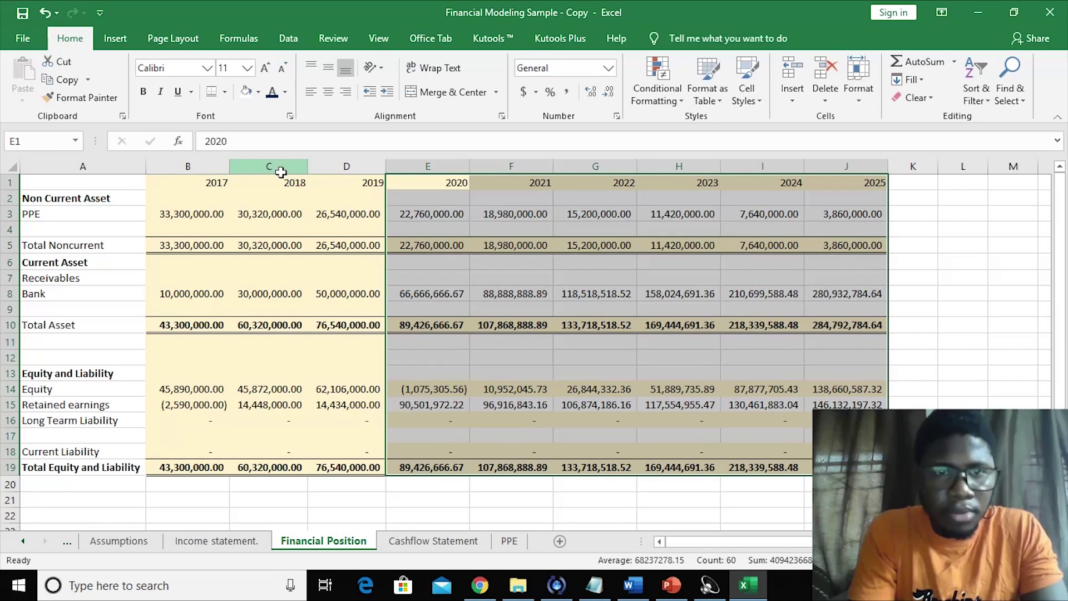
- Set E1:J19 to No Fill and review the 2021 column figures
left_click(247, 92)
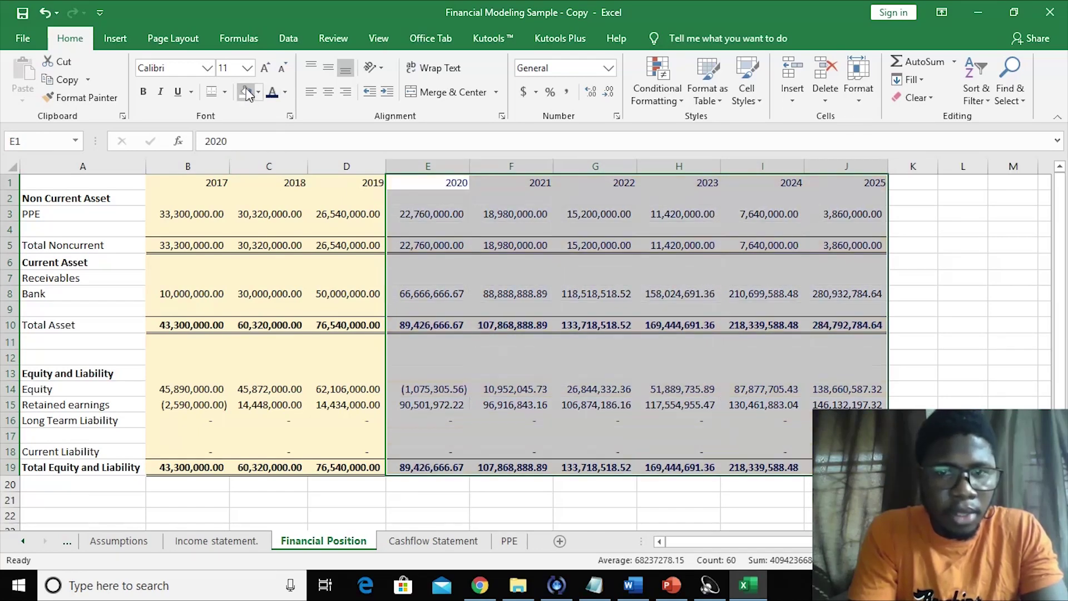
left_click(536, 378)
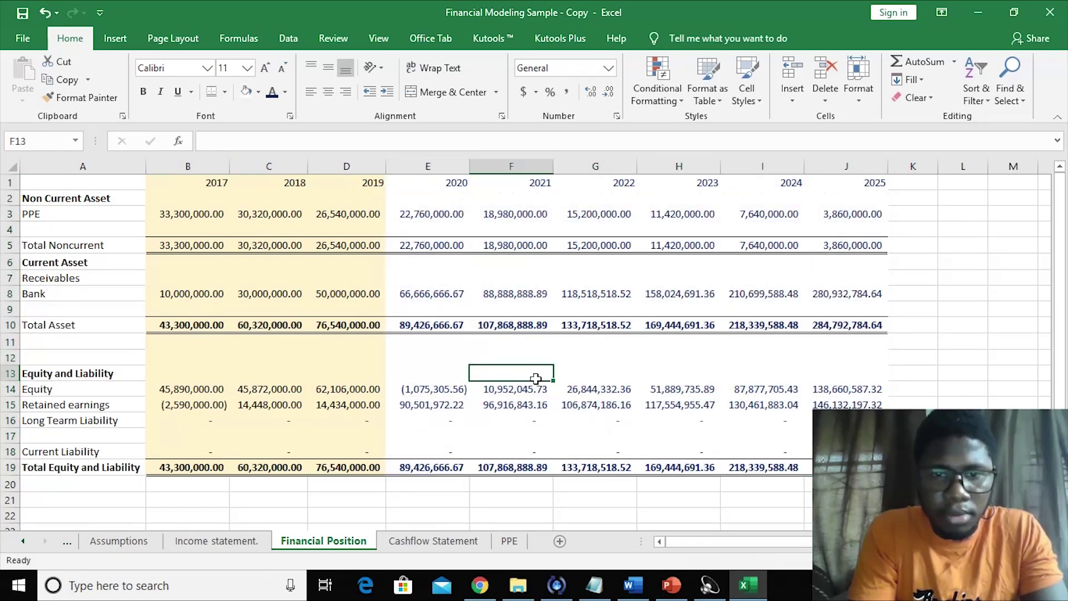
left_click(512, 403)
key("Up")
key("Up")
key("Up")
key("Up")
key("Up")
key("Up")
key("Up")
key("Up")
key("Up")
key("Up")
key("Up")
key("Up")
key("Up")
key("Up")
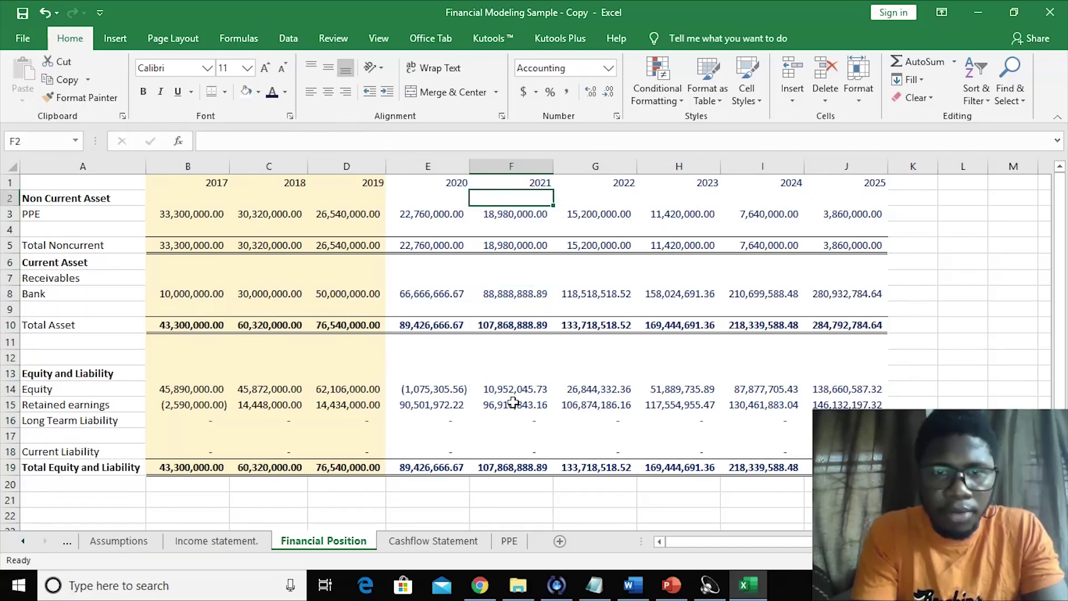
key("Down")
key("Down")
key("Down")
key("Down")
key("Down")
key("Down")
key("Down")
key("Down")
key("Down")
key("Down")
key("Down")
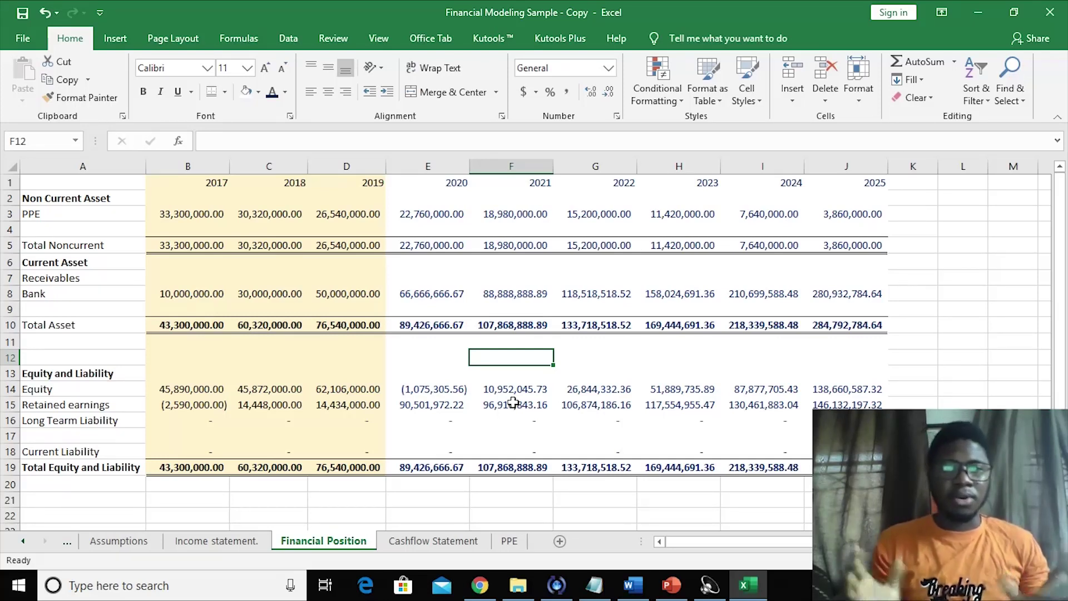
- On the Assumptions sheet, inspect the bank Average Growth Rate and its 2018–2019 growth values
left_click(129, 550)
left_click(169, 488)
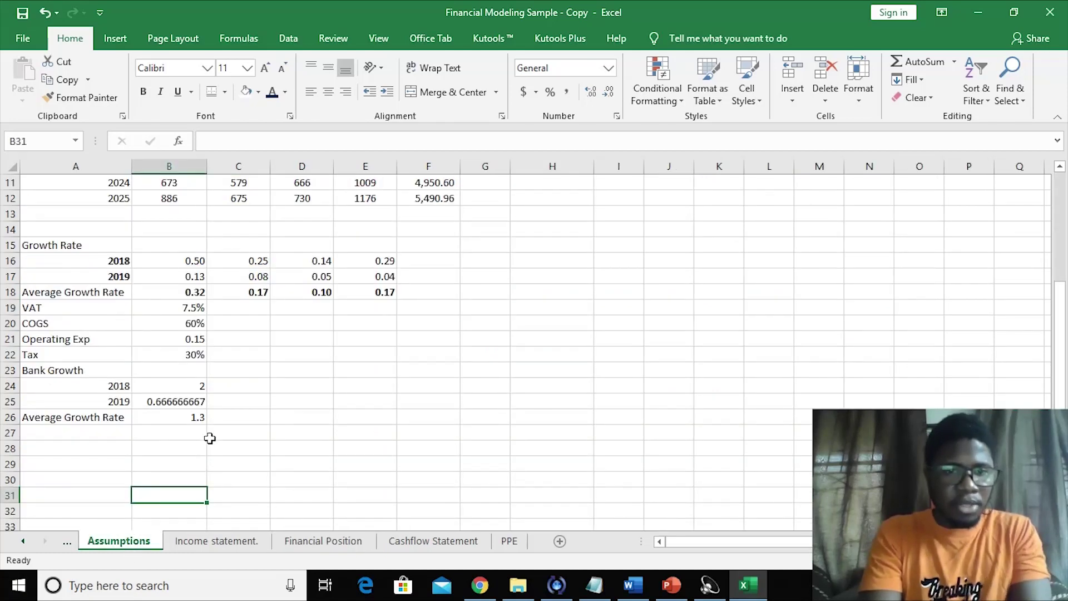
left_click(195, 417)
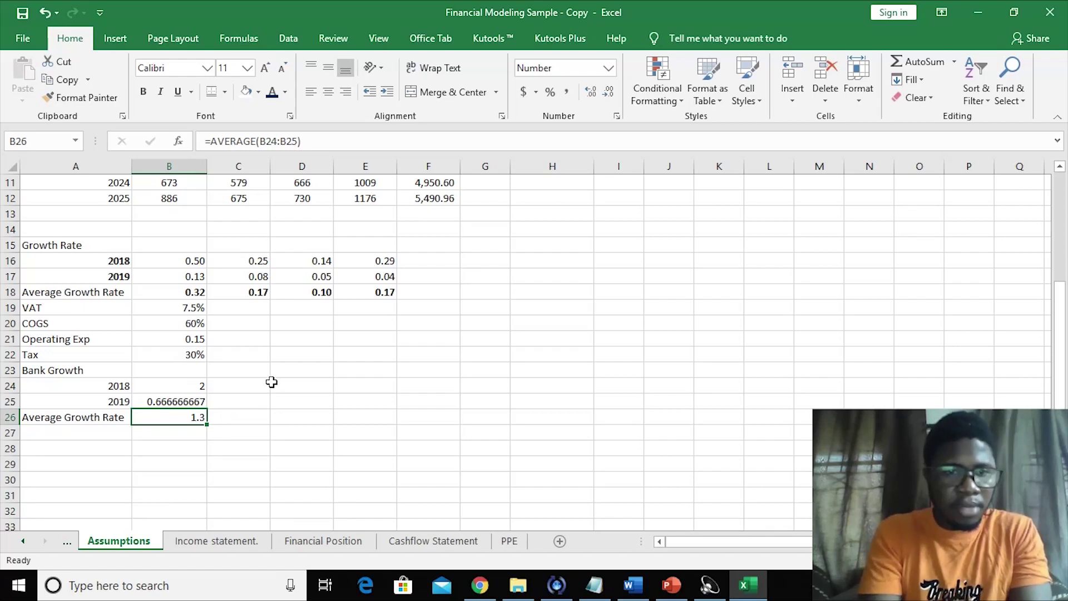
mouse_move(185, 387)
left_mouse_down()
mouse_move(187, 399)
mouse_move(205, 388)
left_mouse_up()
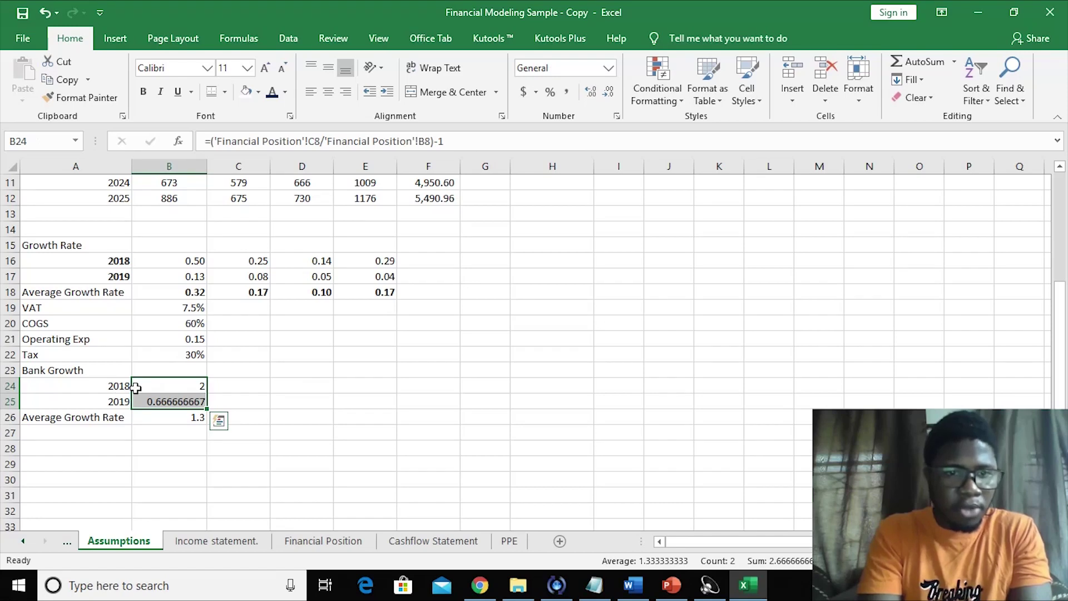
left_click(269, 383)
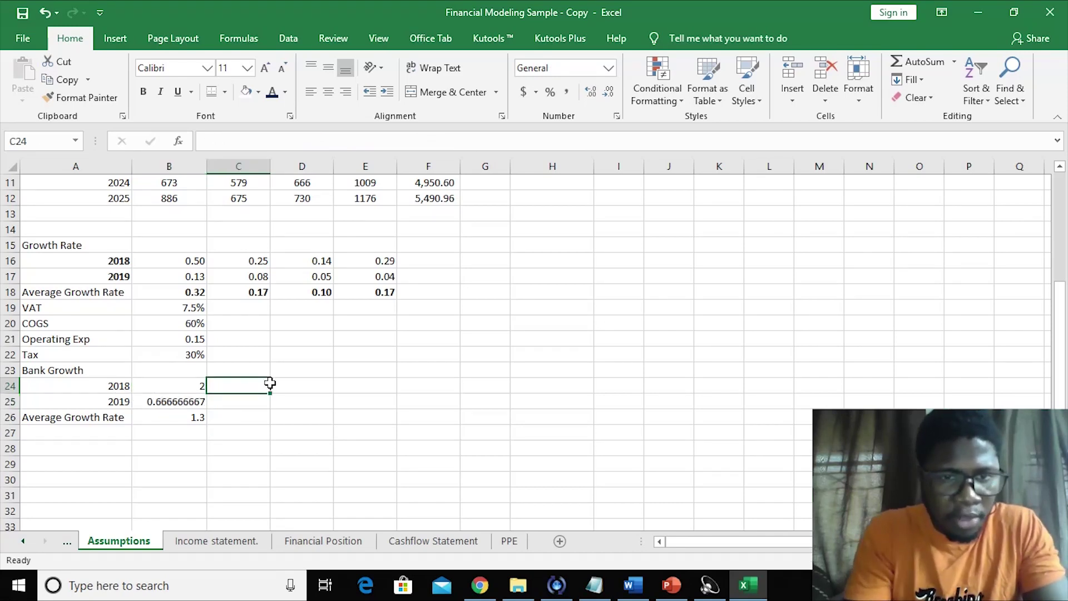
- Review the Tax, Operating Exp, COGS and VAT rates and the Q2 revenue growth formula
left_click(191, 350)
left_click(183, 340)
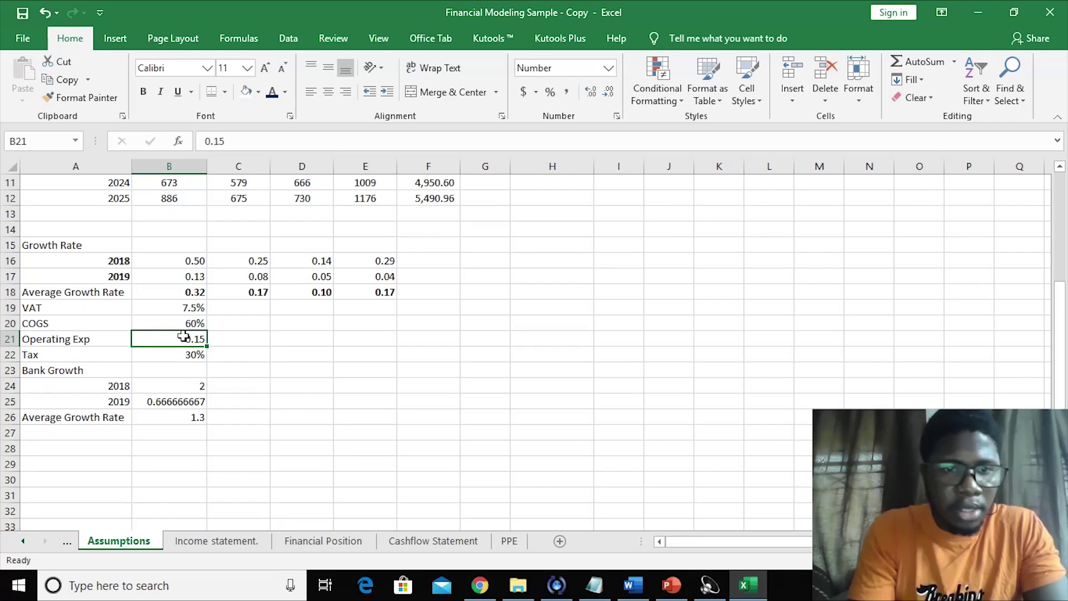
left_click(185, 325)
left_click(178, 307)
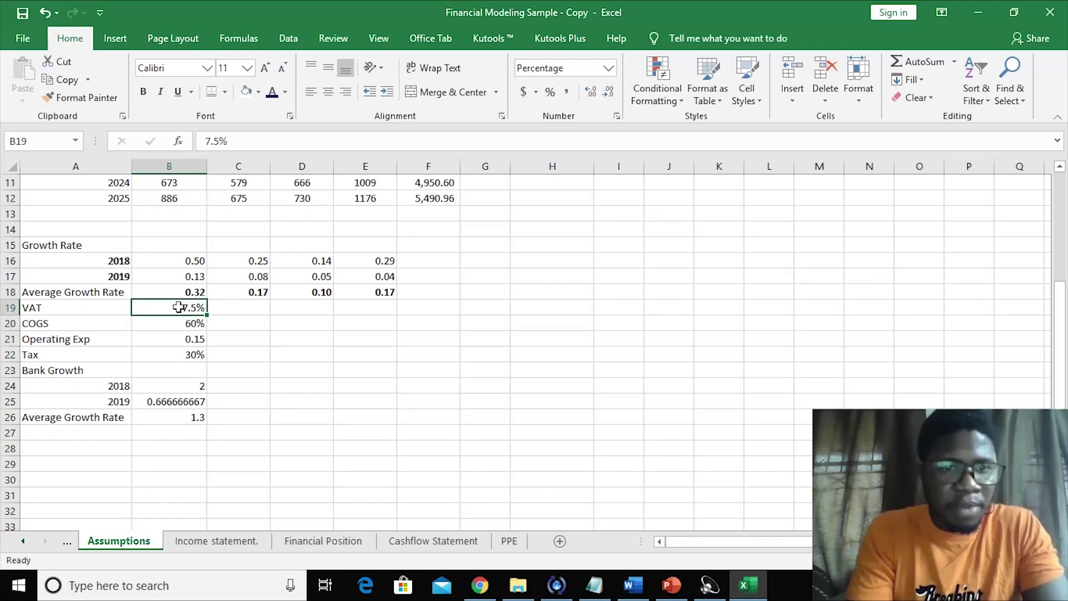
left_click(220, 290)
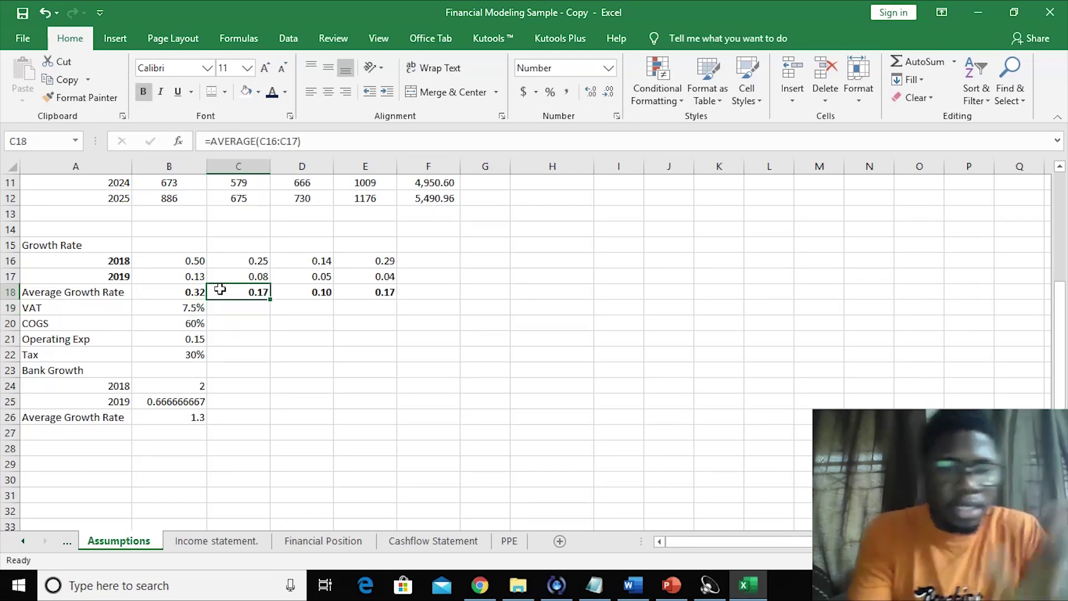
key("Up")
key("Up")
key("Up")
key("Up")
key("Up")
key("Up")
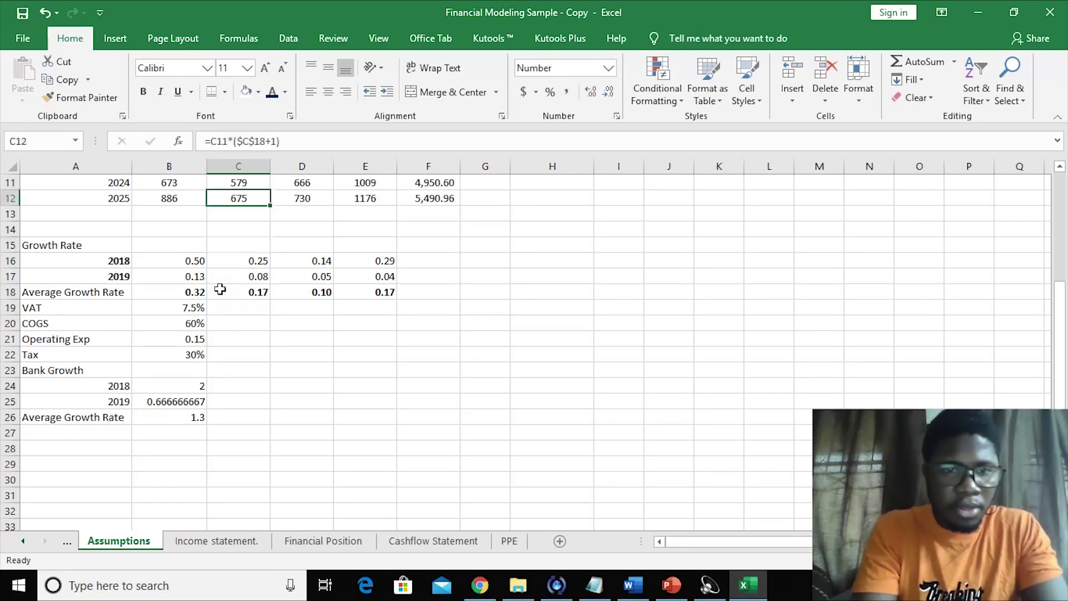
key("Up")
key("Up")
key("Up")
key("Up")
key("Up")
key("Up")
key("Up")
key("Up")
key("Up")
key("Up")
key("Up")
key("Down")
key("Down")
key("Down")
key("Down")
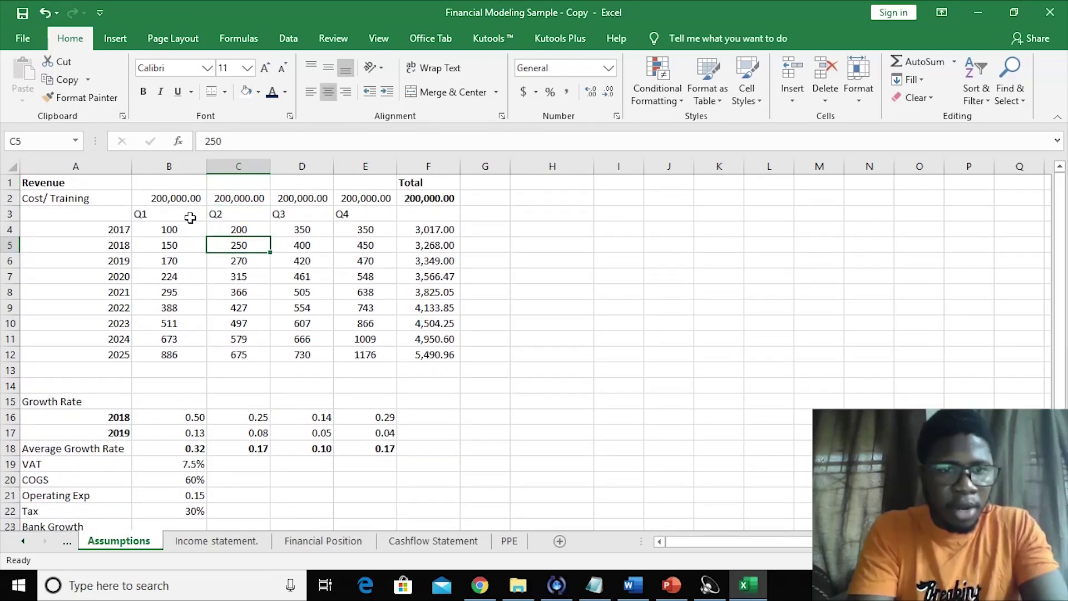
- Give the 2021–2025 revenue rows a dark-blue font
left_click_drag(165, 278, 437, 343)
left_click(491, 377)
left_click_drag(125, 294, 405, 328)
left_click_drag(119, 293, 435, 354)
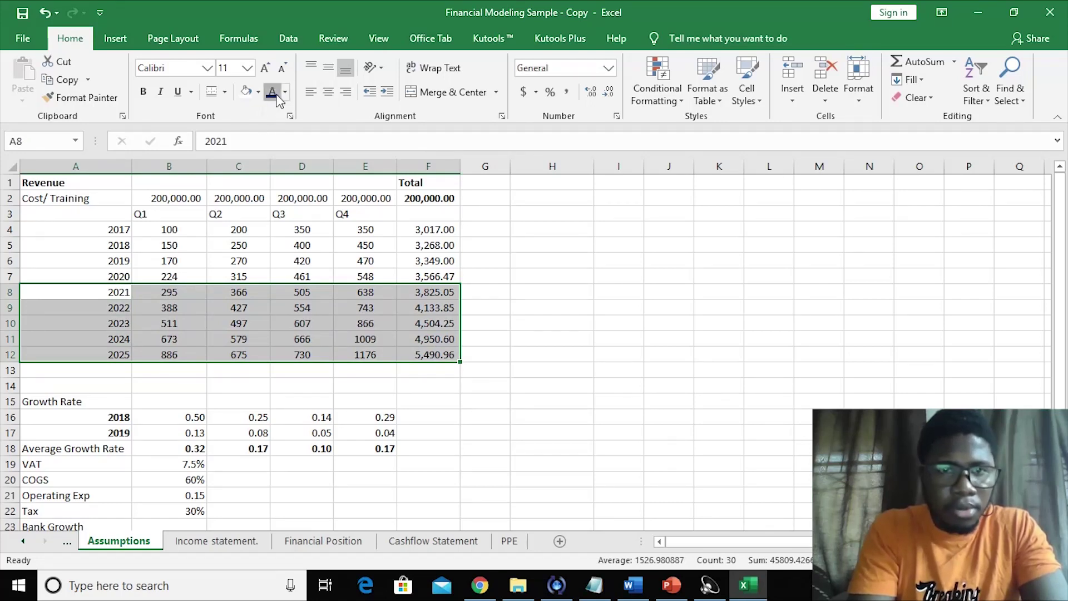
left_click(548, 479)
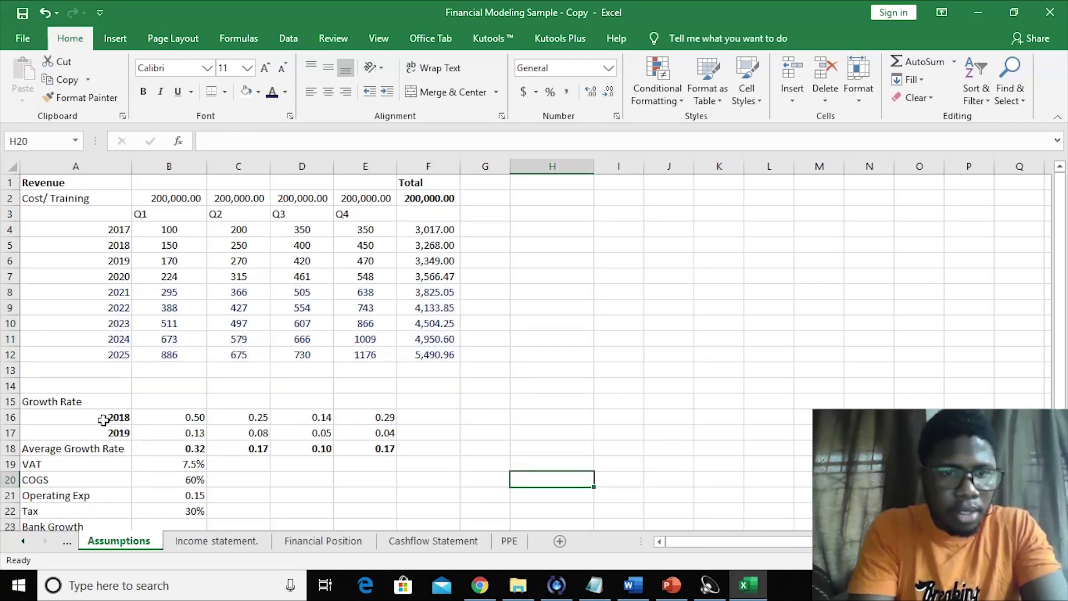
- Give the growth-rate assumptions block a blue font
left_click_drag(82, 403, 374, 475)
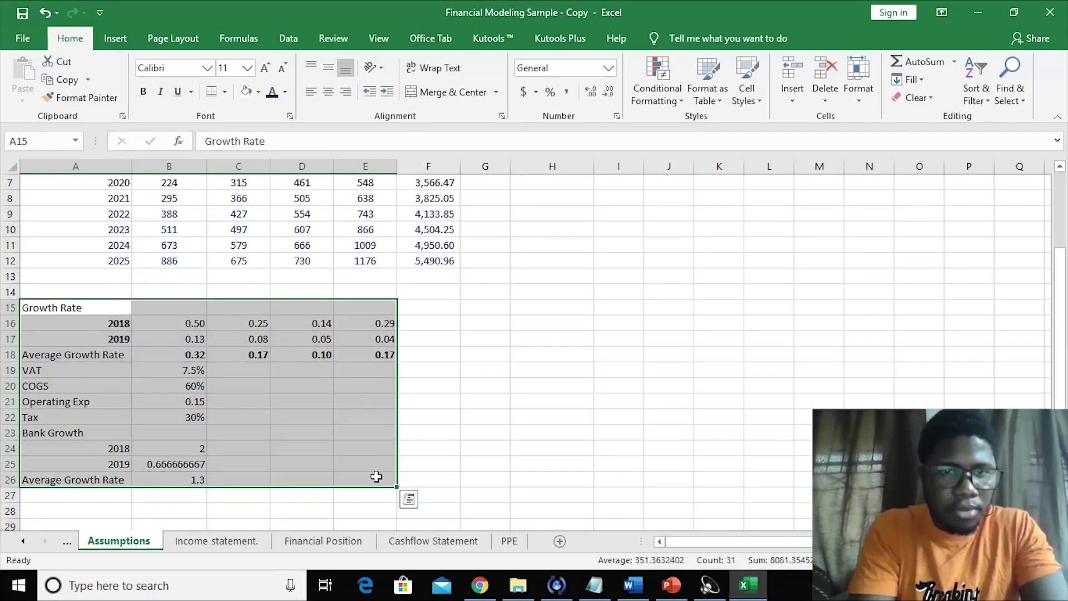
left_click(452, 355)
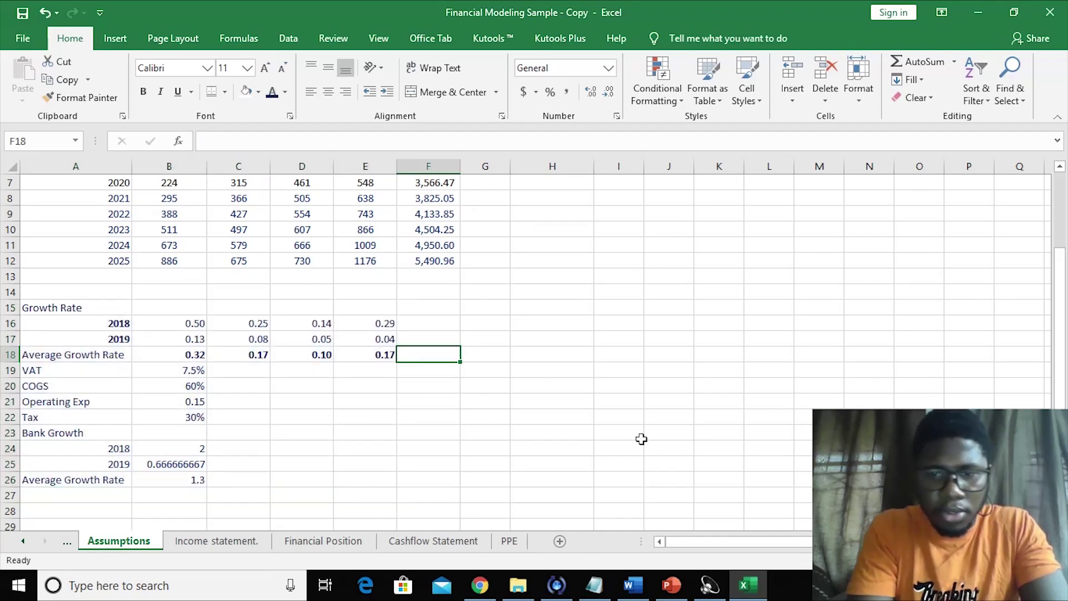
left_click(616, 438)
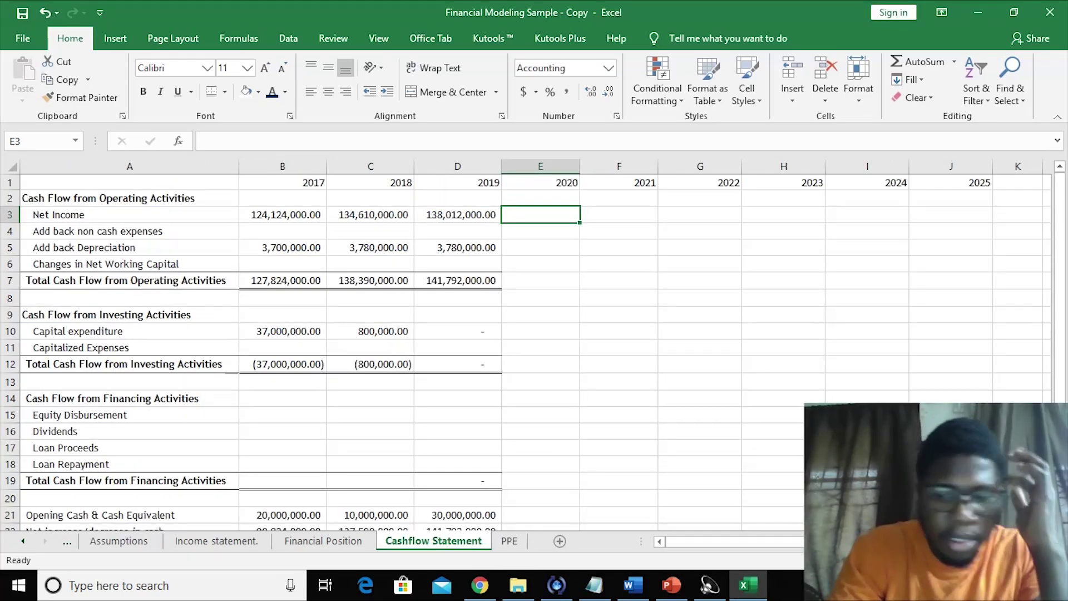
- Link 2020 Net Income to the Income statement's net profit (E15) and fill it through 2025
type("=")
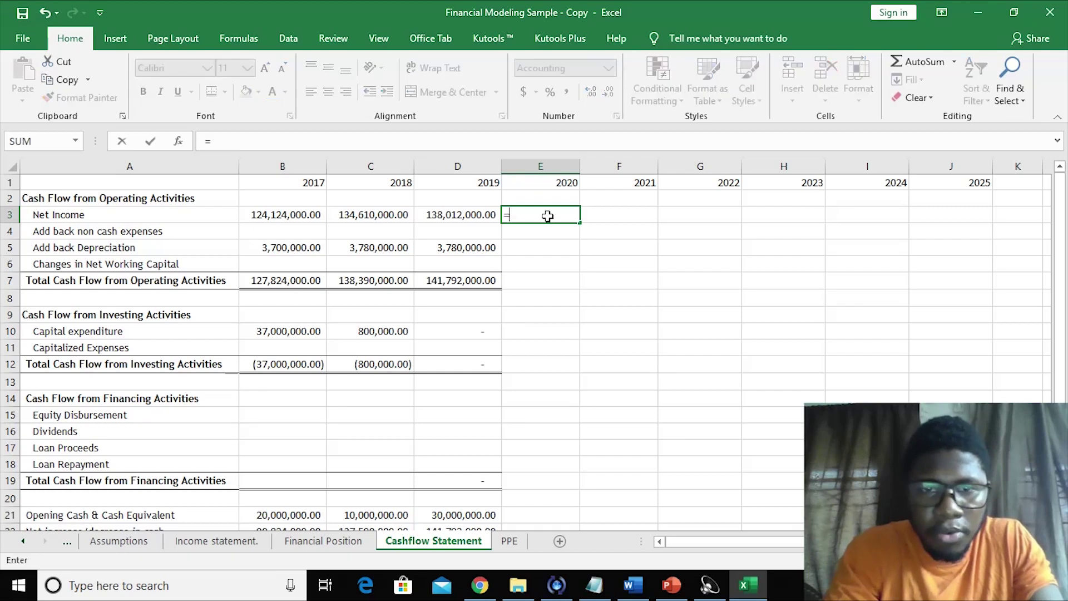
left_click(202, 542)
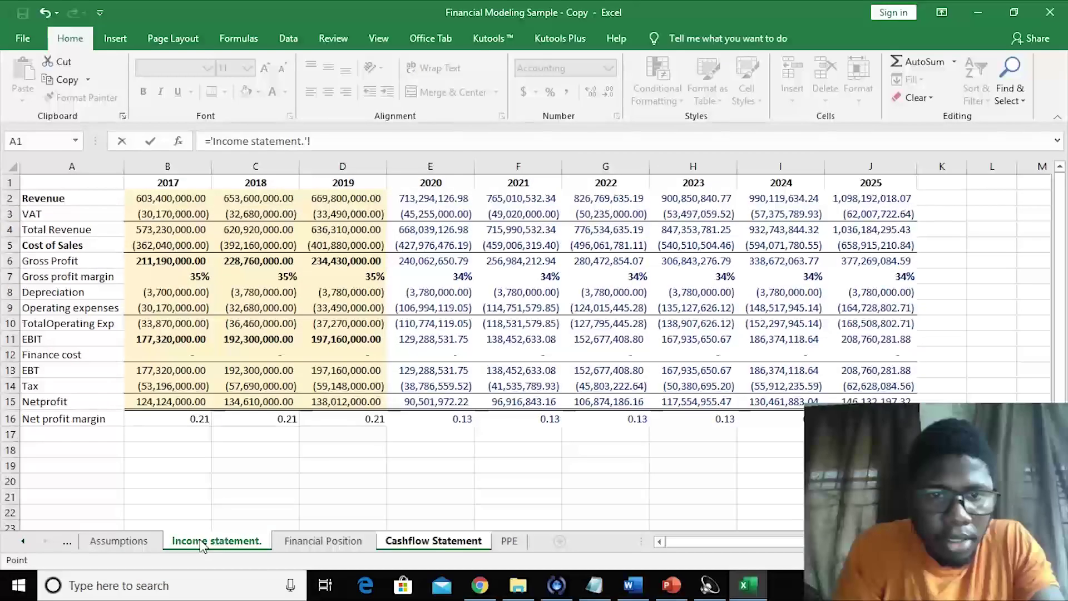
left_click(418, 401)
key("Return")
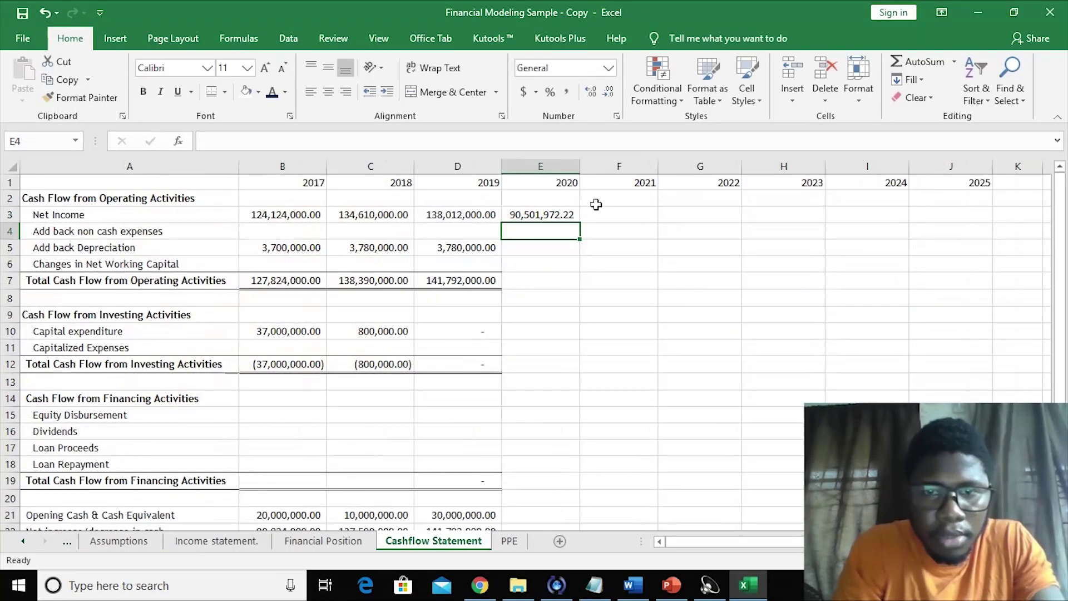
left_click(556, 215)
left_click_drag(580, 222, 1006, 203)
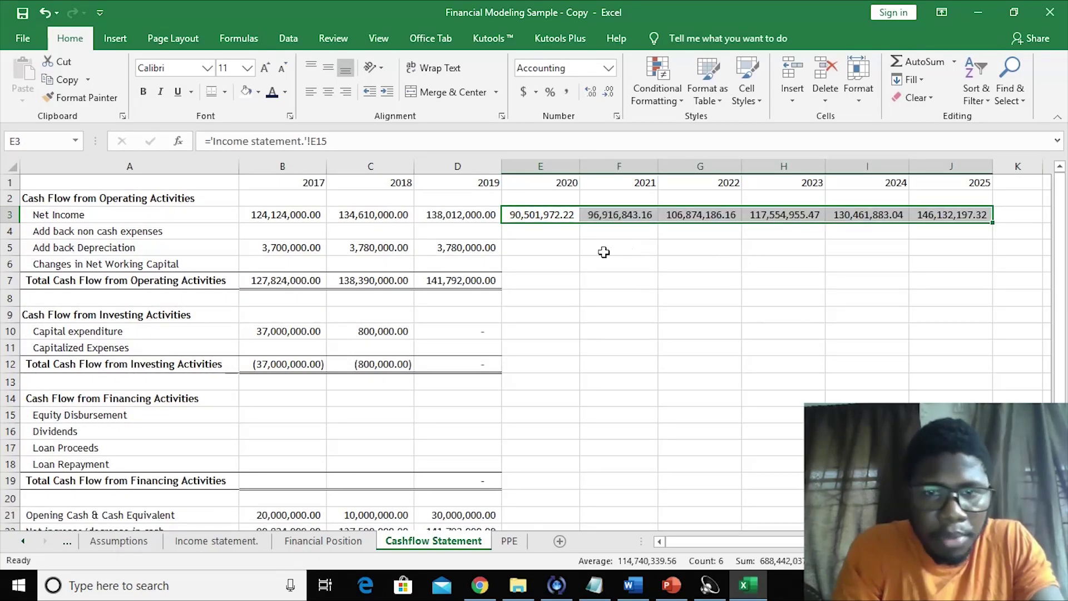
- Link 2020–2022 Add back Depreciation to negated PPE depreciation (PPE F22, F26, F31)
left_click(561, 252)
type("=-")
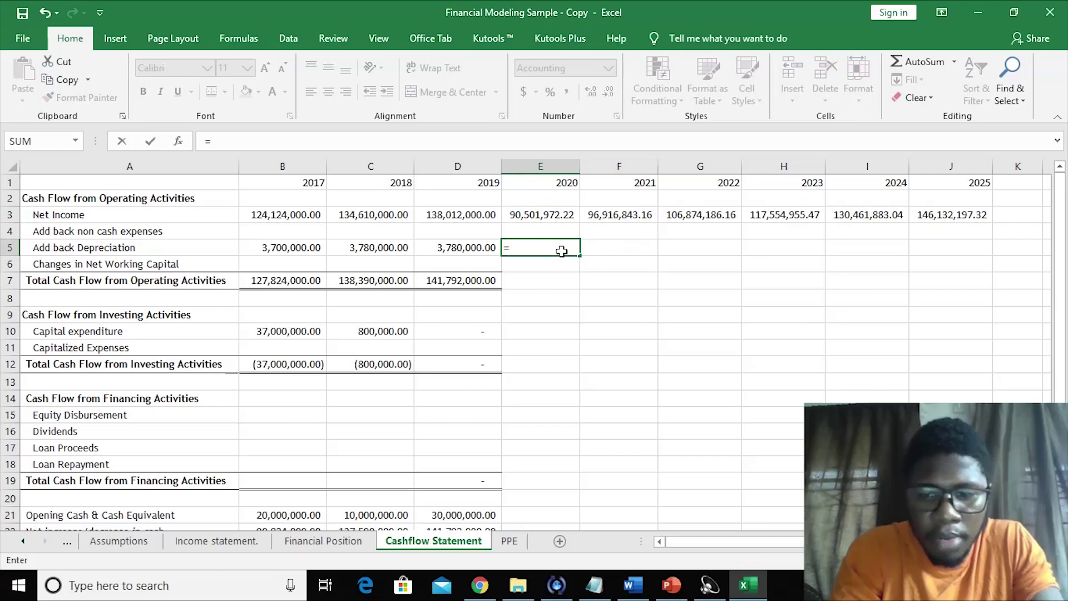
left_click(517, 541)
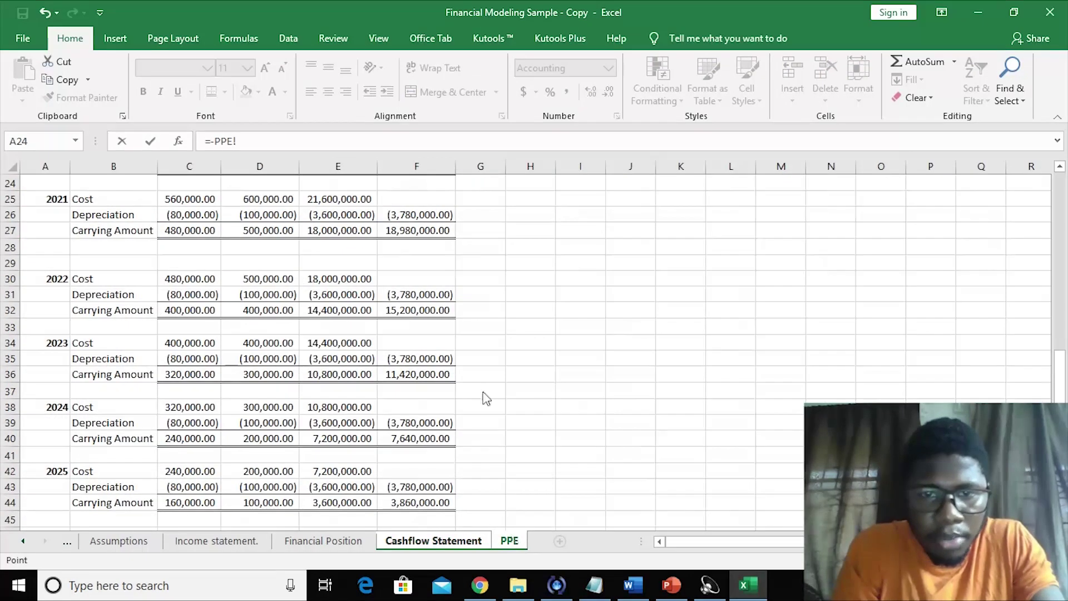
left_click_drag(1064, 382, 618, 259)
left_click(443, 216)
key("Return")
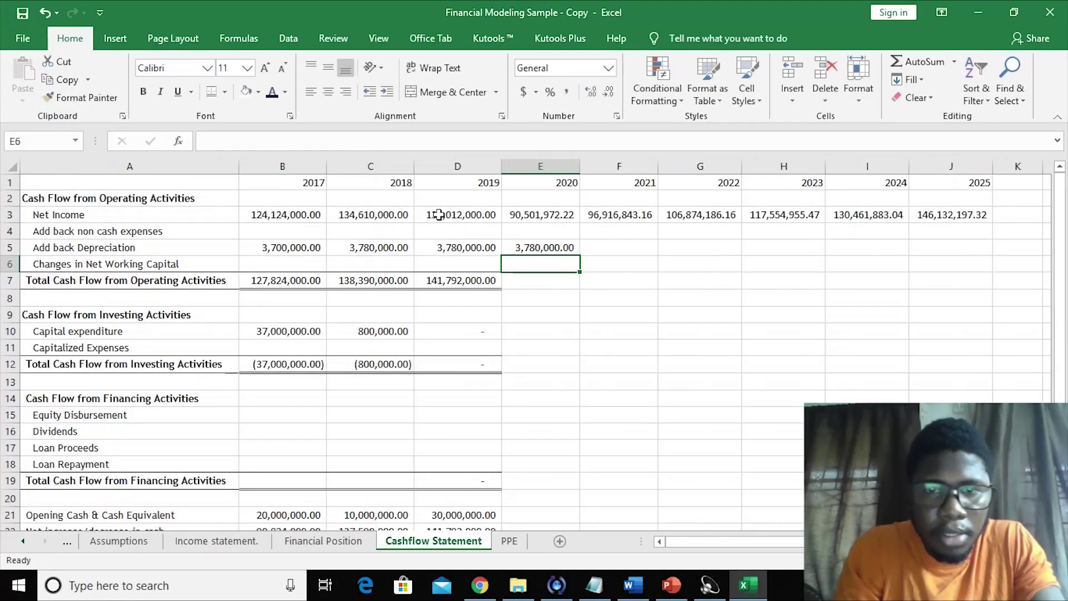
left_click(597, 248)
type("=")
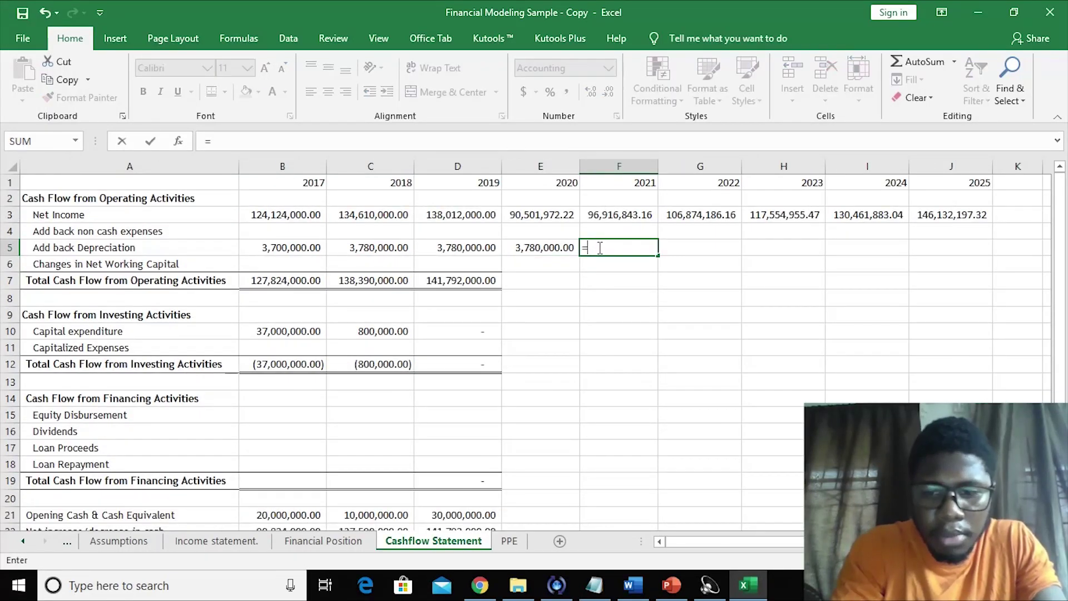
type("-")
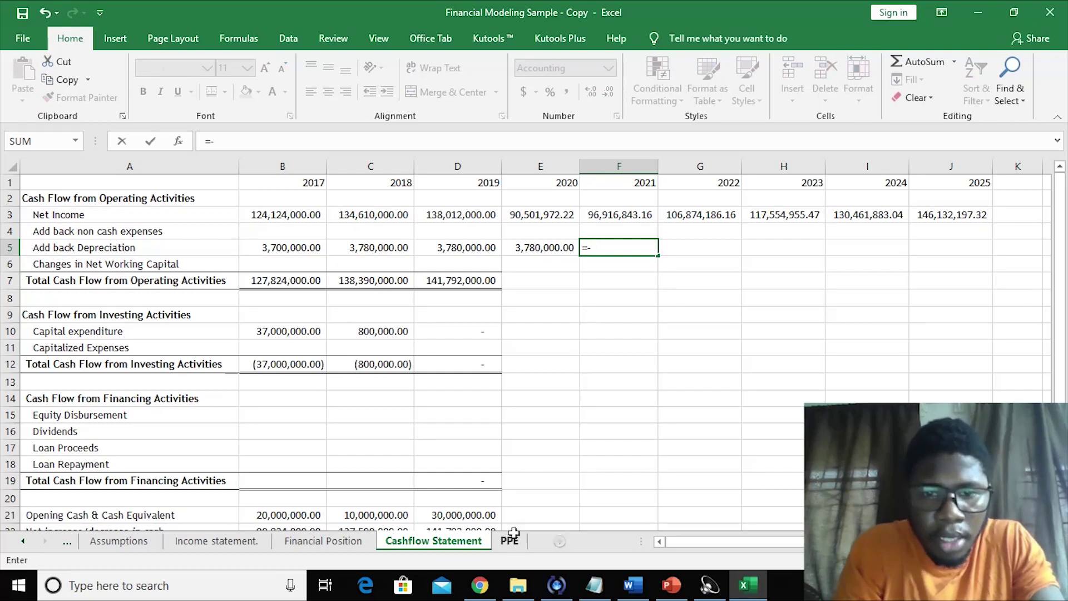
left_click(509, 540)
left_click(400, 276)
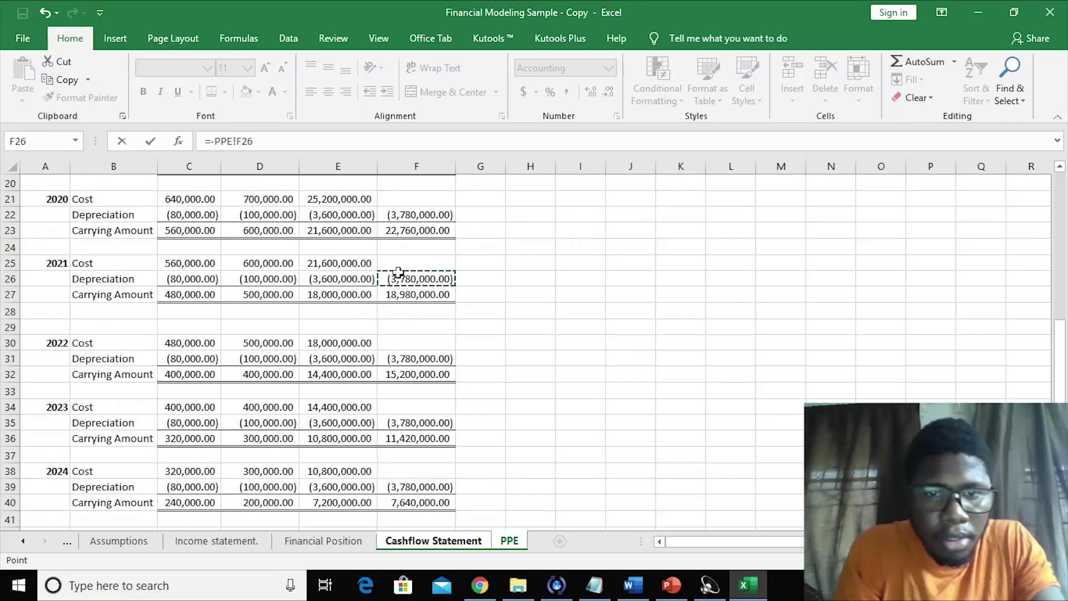
key("Return")
left_click(686, 243)
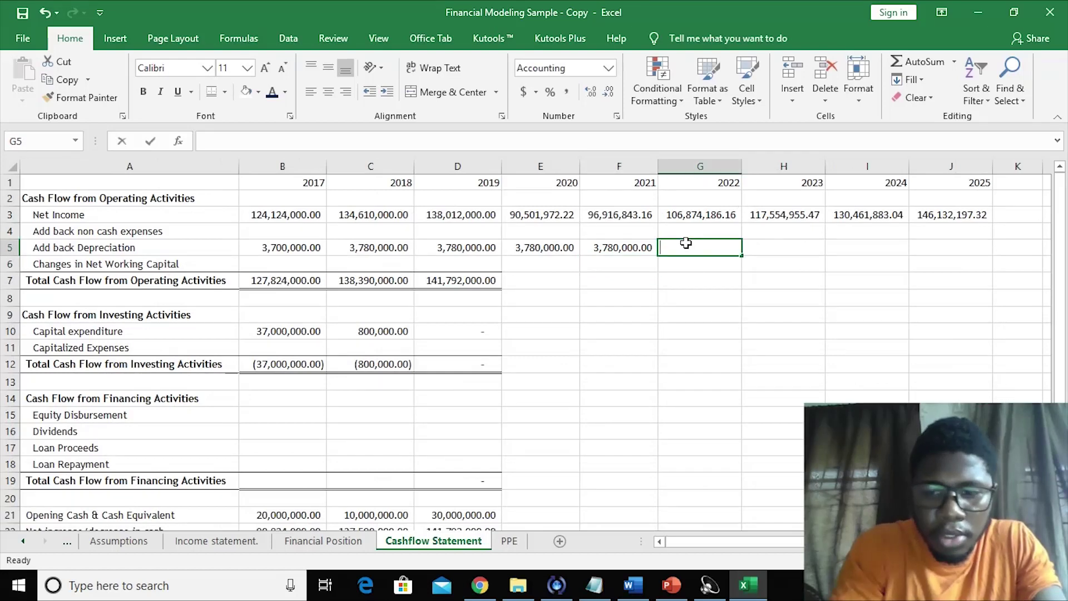
type("=-")
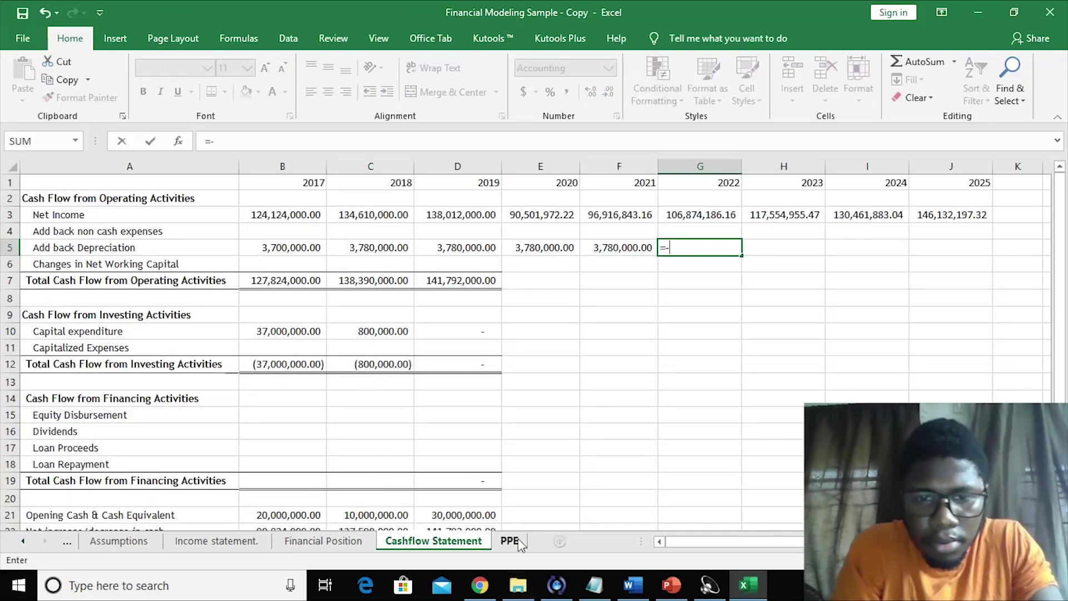
left_click(510, 542)
left_click(408, 360)
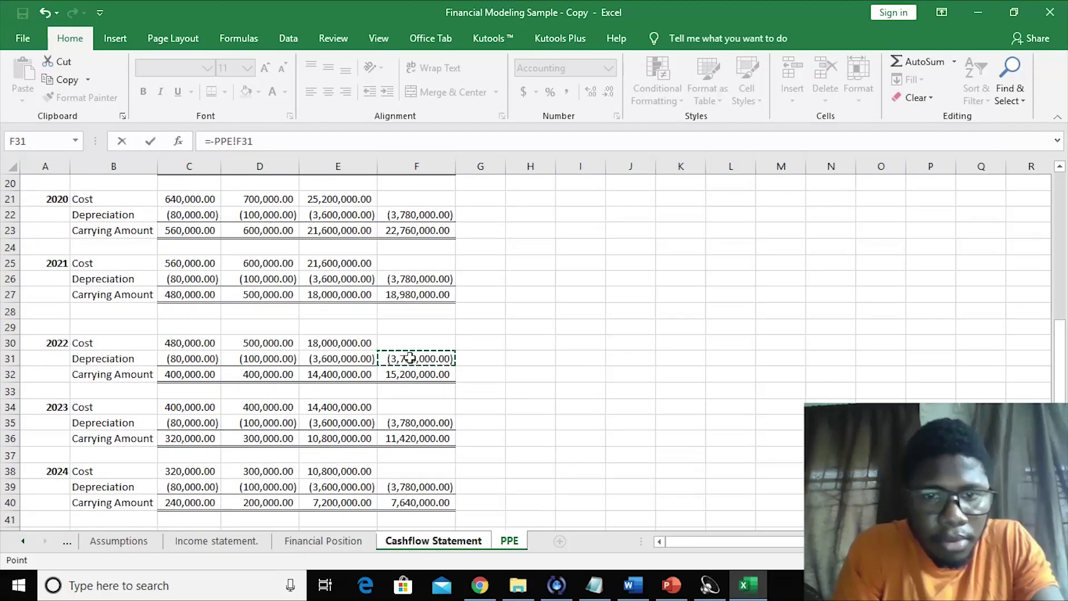
key("Return")
- Link 2023–2025 Add back Depreciation to negated PPE depreciation (PPE F35, F39, F43)
left_click(769, 242)
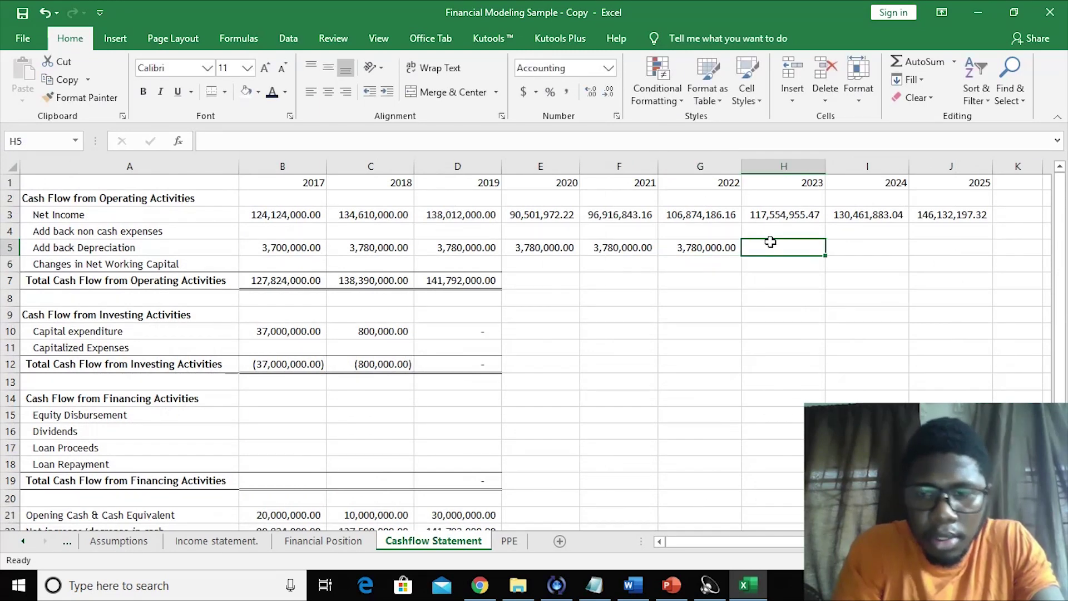
type("=-")
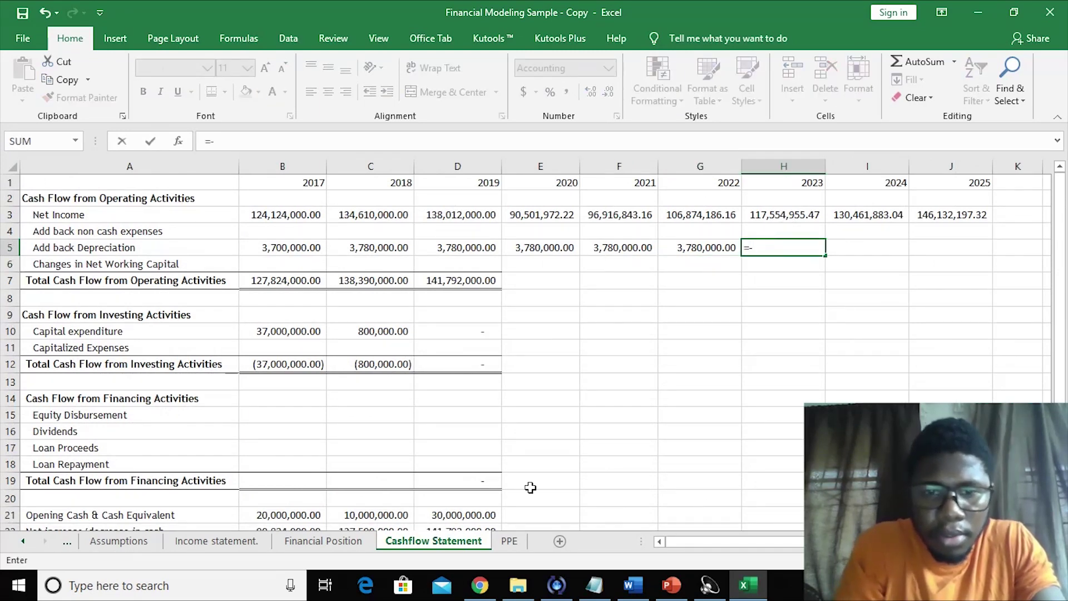
left_click(508, 541)
left_click(425, 423)
key("Return")
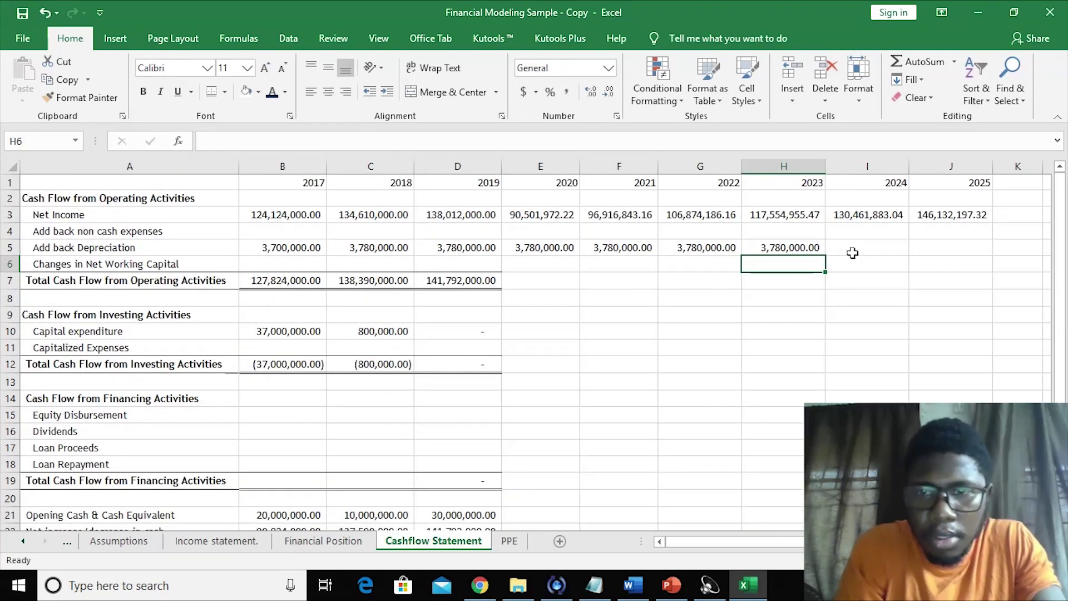
left_click(852, 253)
type("=-")
left_click(510, 540)
left_click(421, 486)
key("Return")
left_click(946, 246)
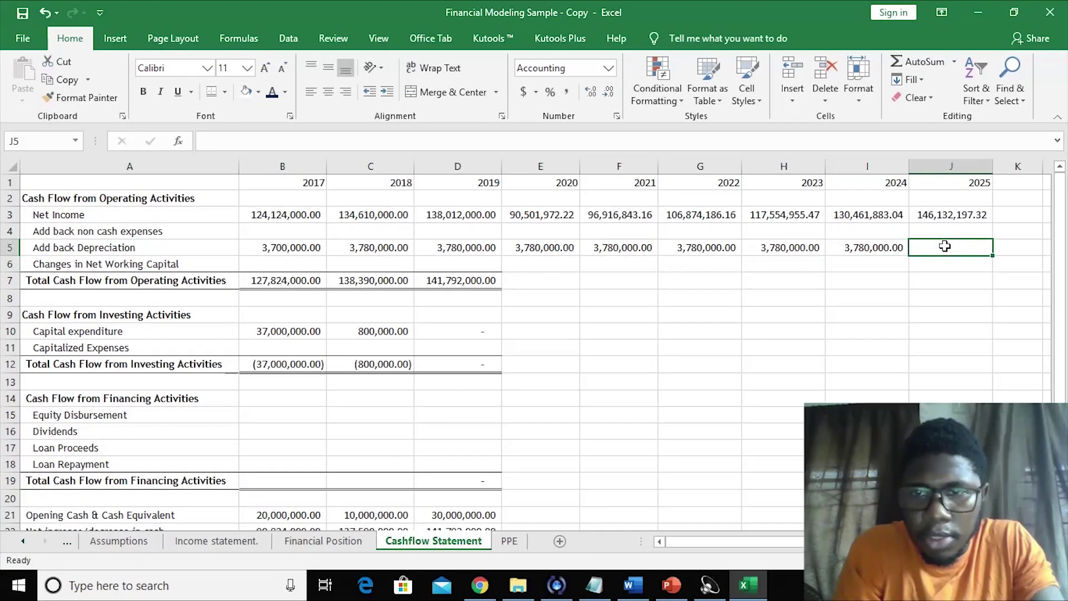
type("=-")
left_click(508, 540)
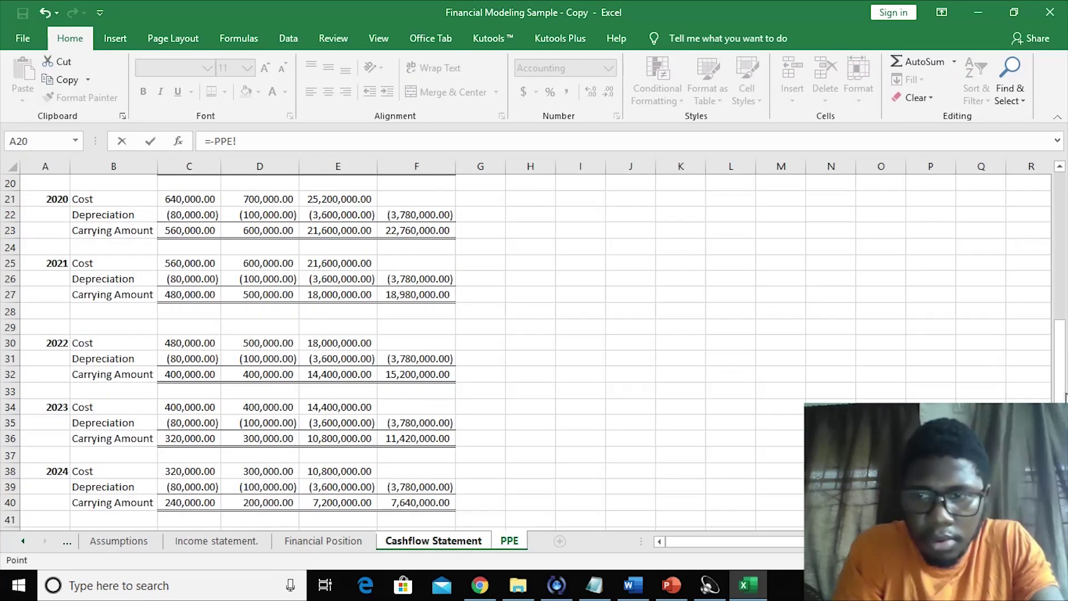
scroll(1065, 396, "down", 2)
left_click(437, 487)
key("Return")
left_click(709, 387)
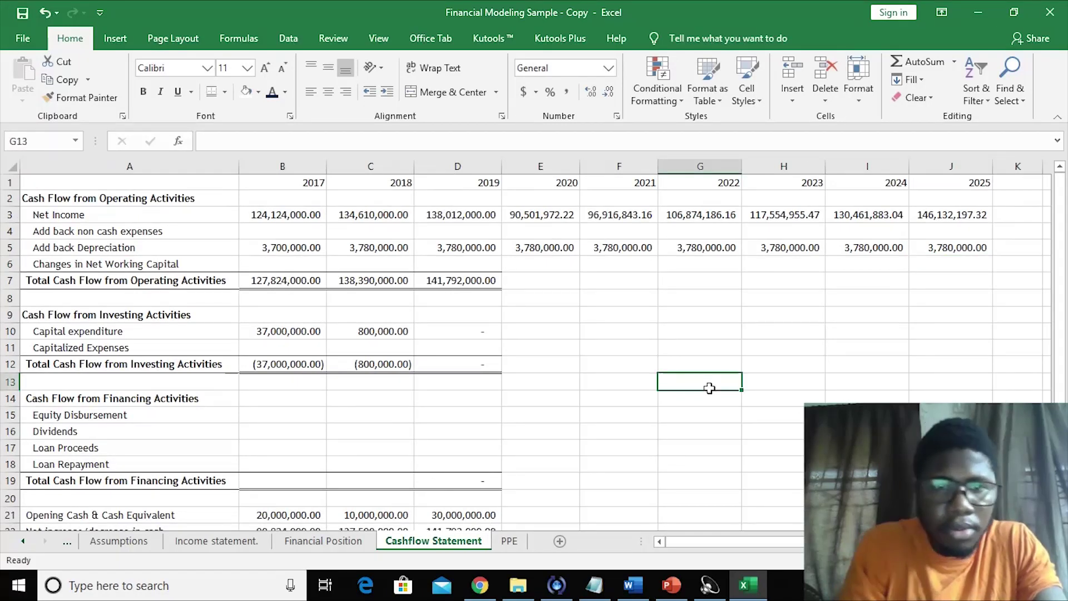
- Copy the 2019 operating total across to 2025 and autofit column E
left_click(543, 282)
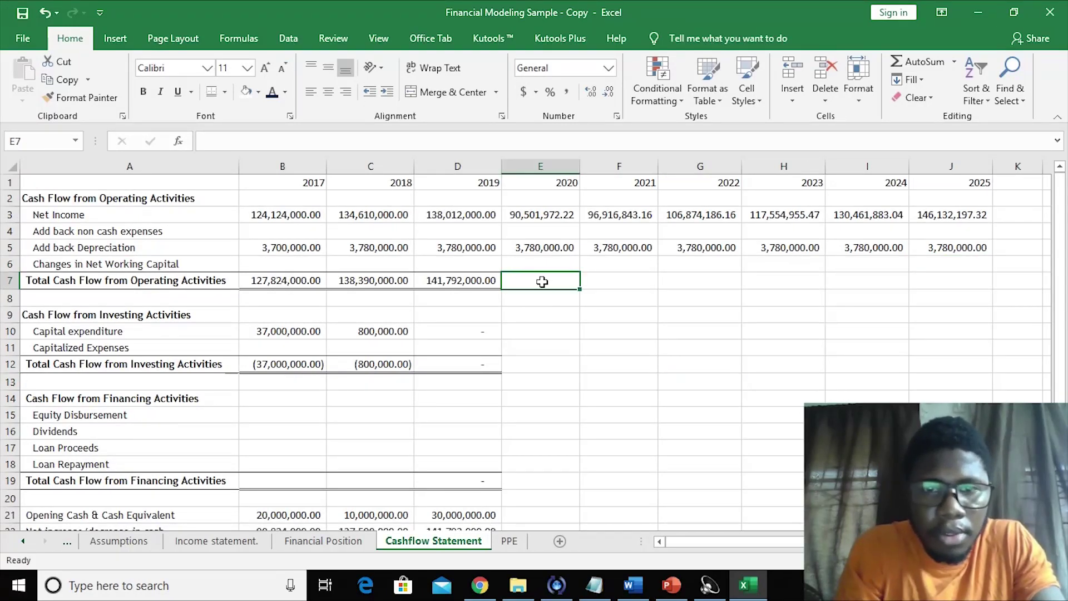
left_click(466, 281)
left_click_drag(508, 288, 983, 275)
left_click(668, 346)
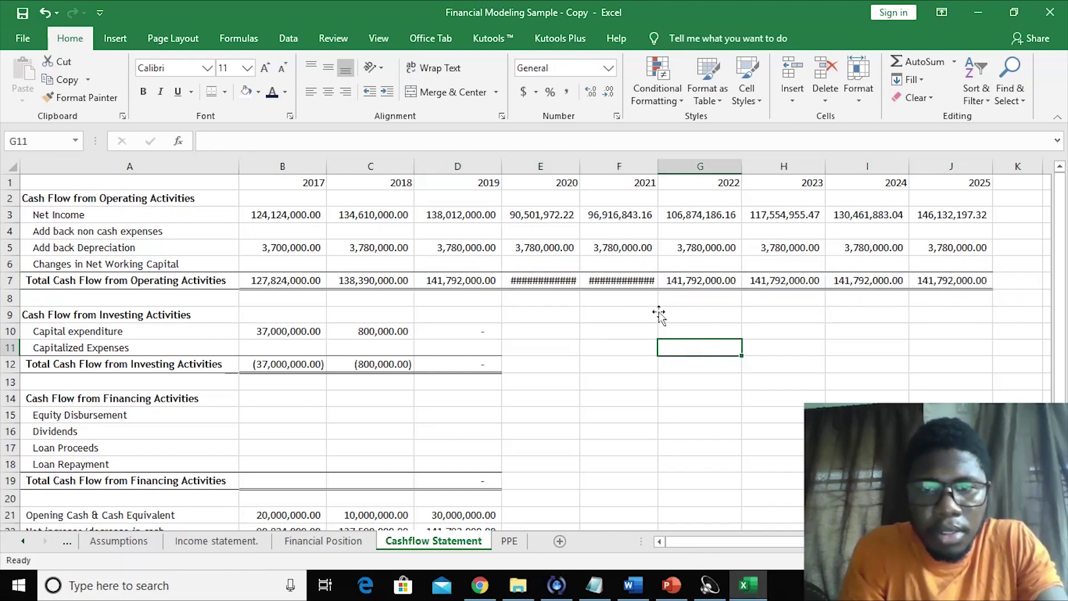
left_click_drag(579, 172, 580, 172)
double_click(579, 172)
- Enter =SUM(E2:E6) as the 2020 Total Cash Flow from Operating Activities
left_click_drag(546, 210, 553, 246)
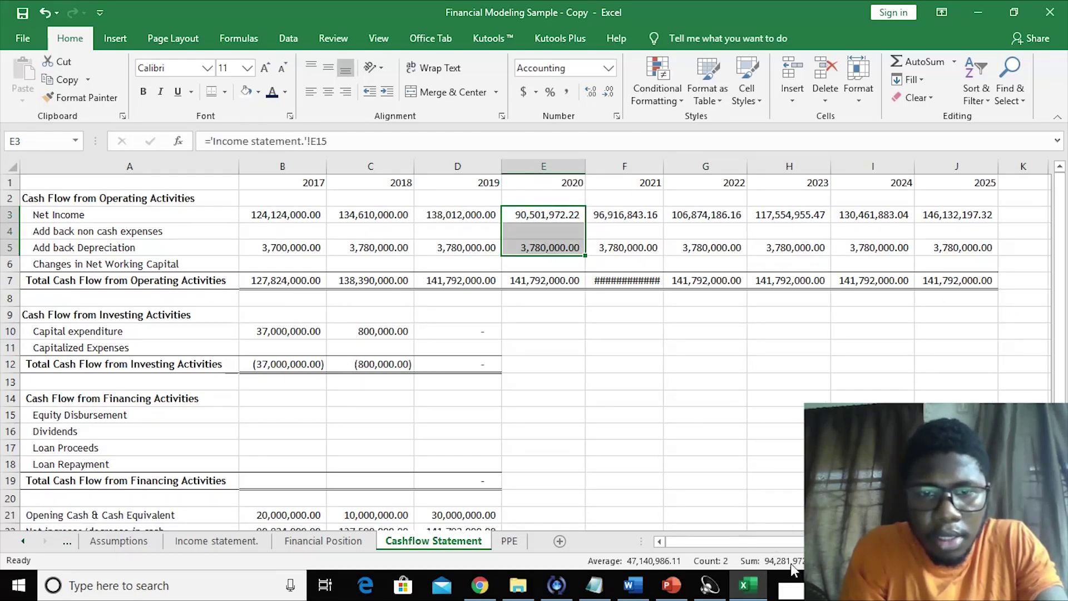
left_click(596, 267)
left_click(439, 251)
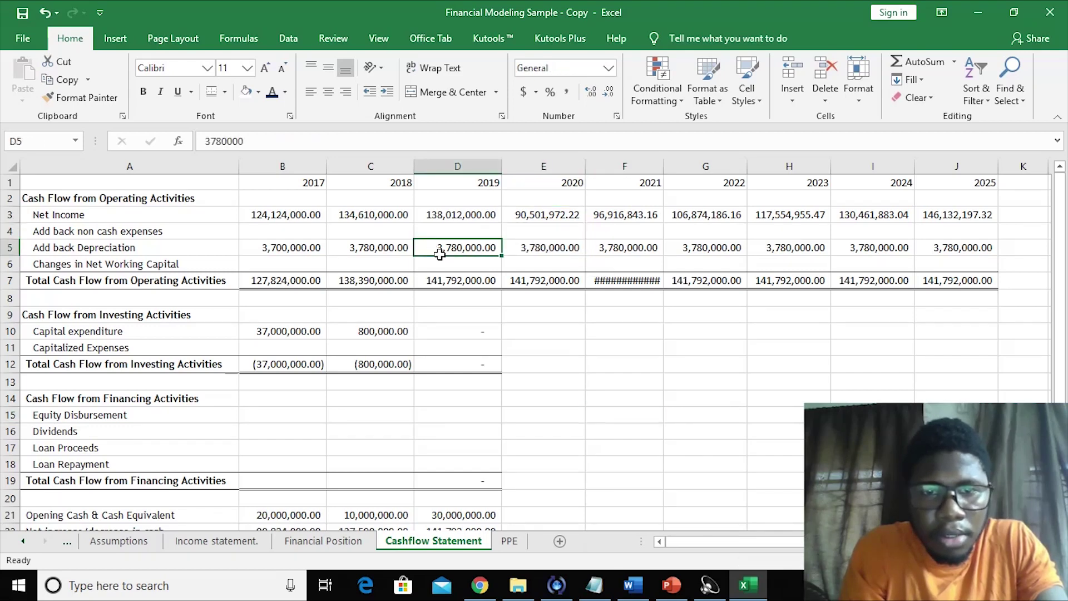
left_click_drag(439, 253, 543, 281)
left_click(542, 281)
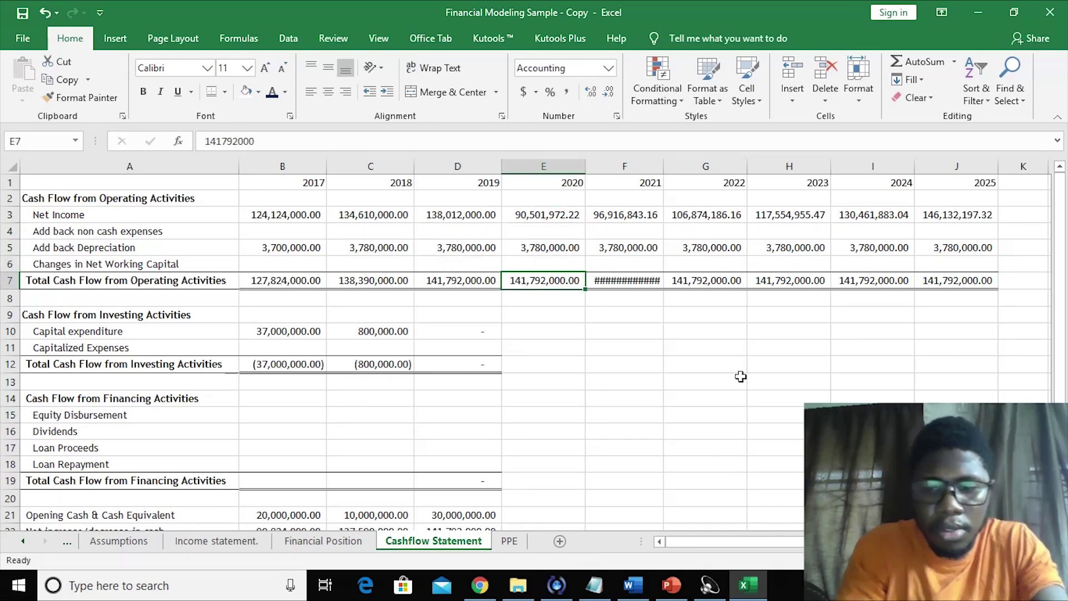
type("=sum(")
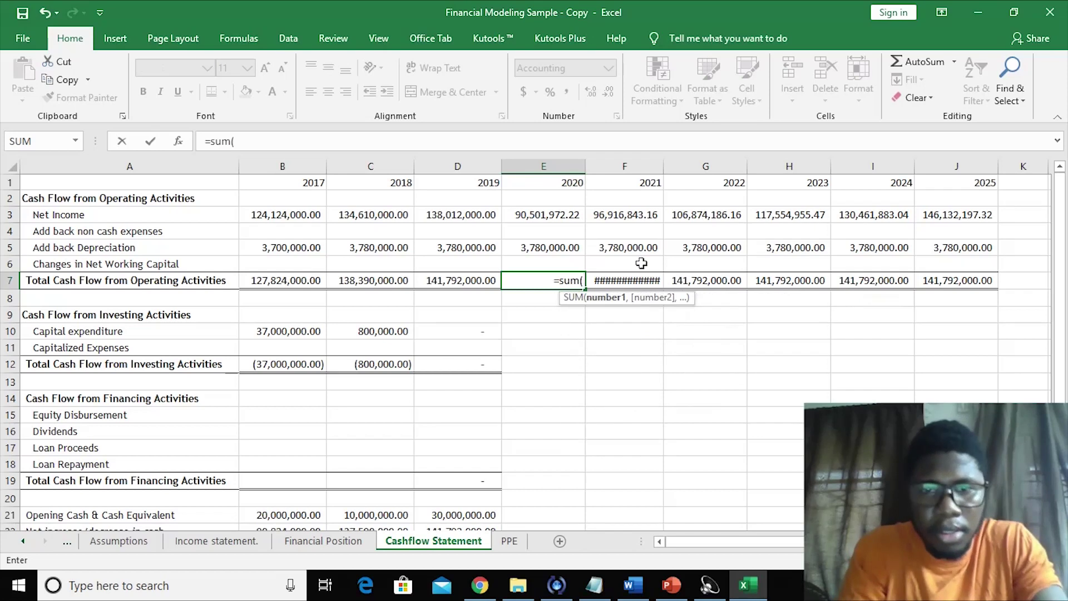
left_click_drag(555, 218, 550, 247)
type(")")
key("Return")
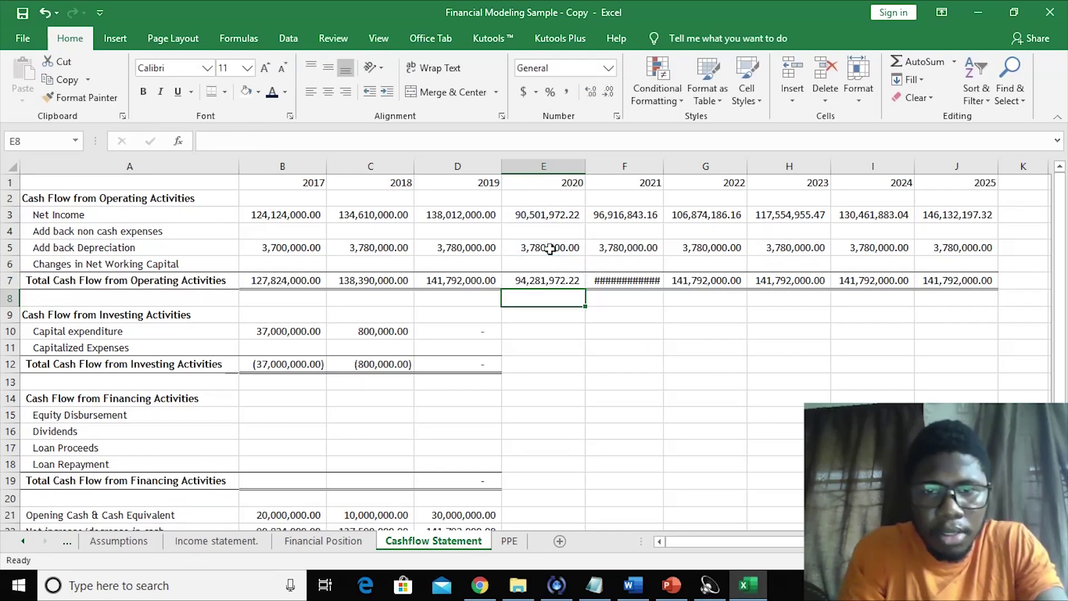
- Redo the 2020 operating total SUM, giving 94,281,972.22
left_click(540, 280)
type("=sum(")
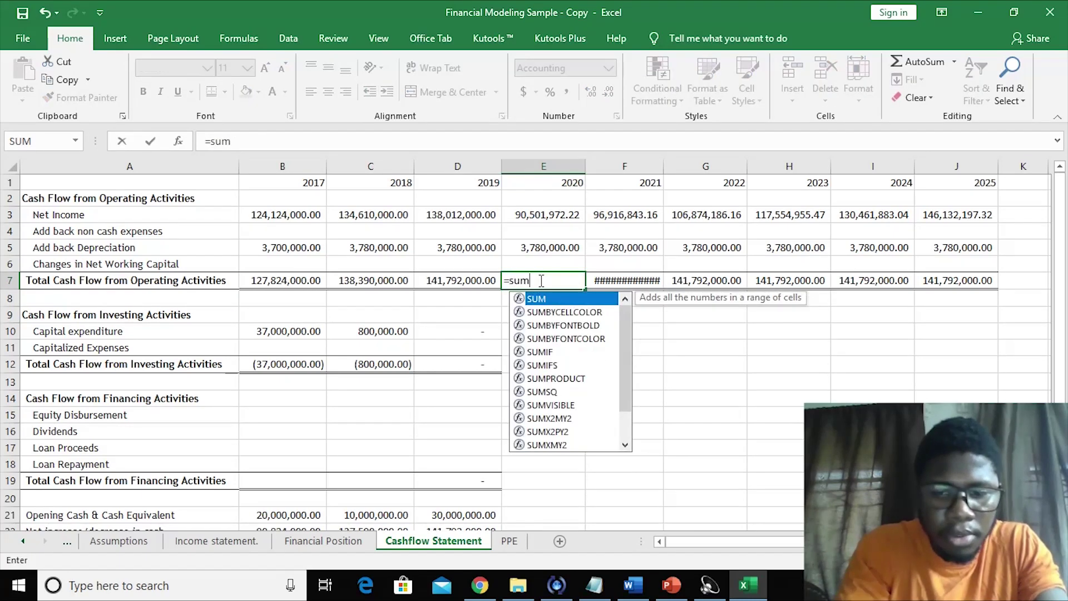
left_click_drag(531, 203, 981, 286)
key("Return")
left_click(567, 280)
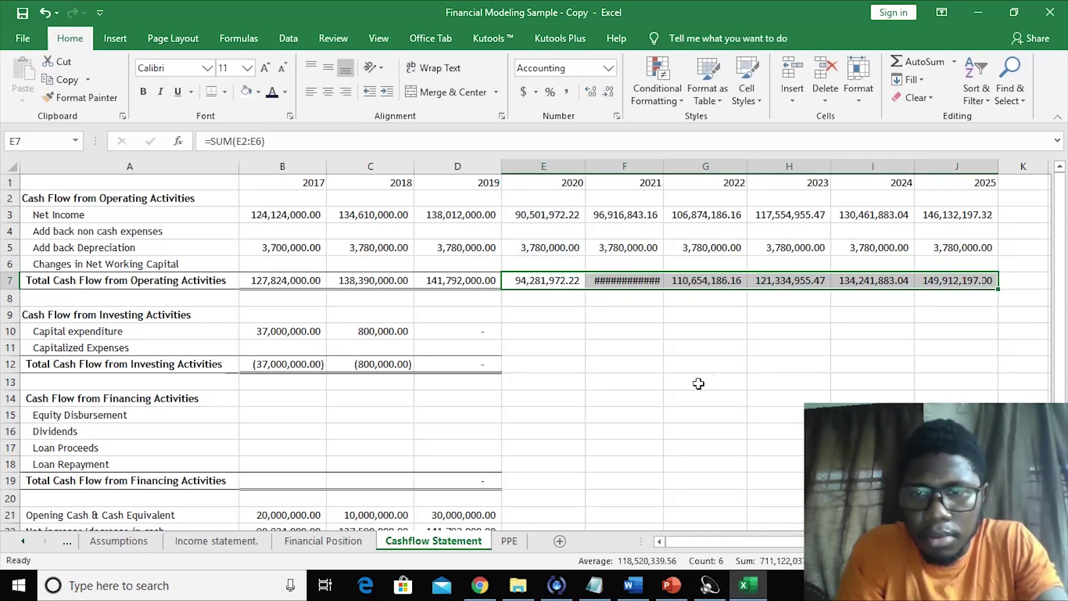
left_click(698, 383)
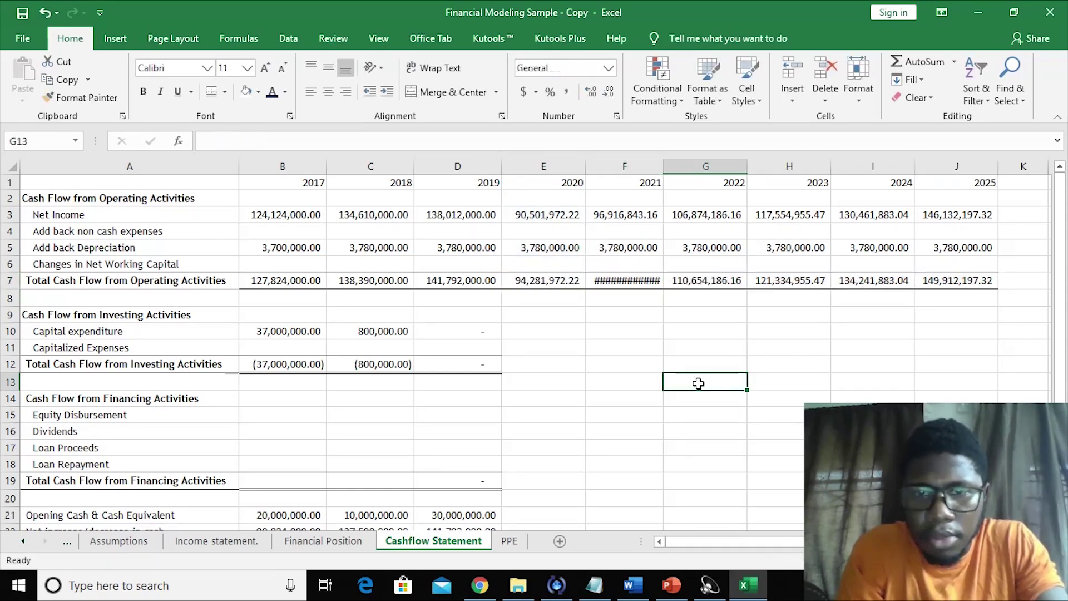
left_click(485, 366)
- Fill the investing total and paste the D10 capital expenditure formula into E10:J10
left_click_drag(502, 373, 966, 343)
left_click(525, 337)
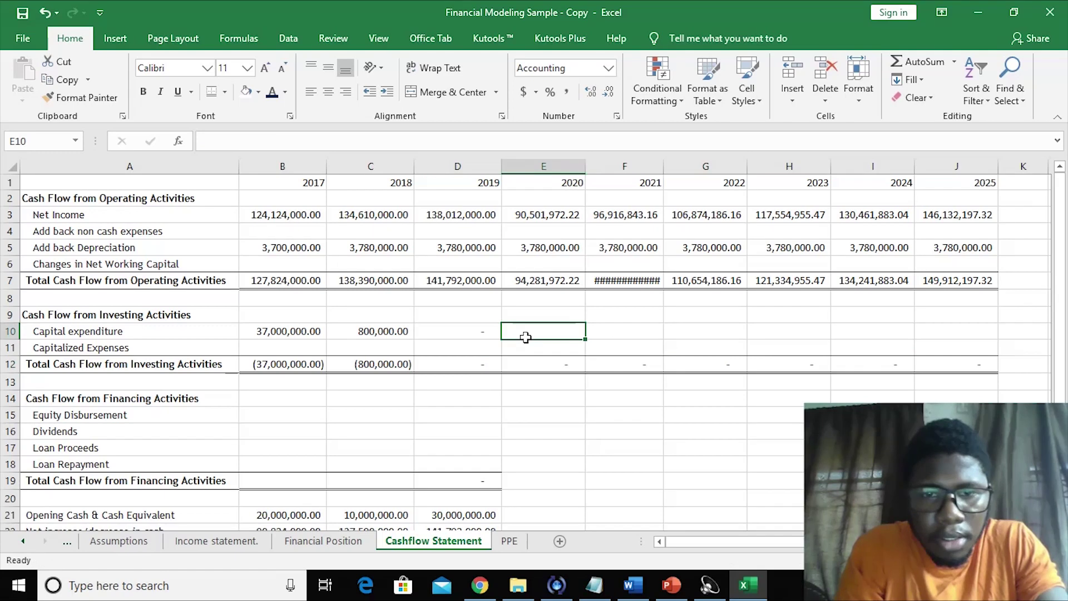
left_click(479, 334)
key("ctrl+c")
left_click_drag(544, 331, 957, 334)
key("ctrl+v")
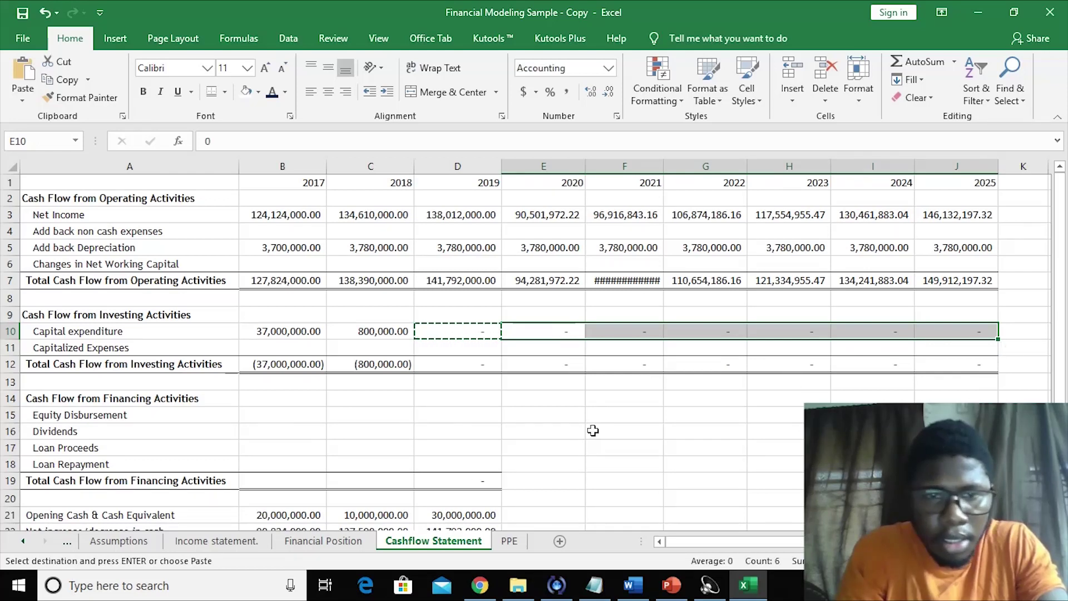
left_click(593, 431)
- Copy the 2019 financing total formula from D19 into E19:J19, showing dashes
key("Down")
key("Down")
key("Down")
key("Down")
key("Down")
key("Down")
key("Down")
key("Down")
key("Down")
key("Down")
key("Down")
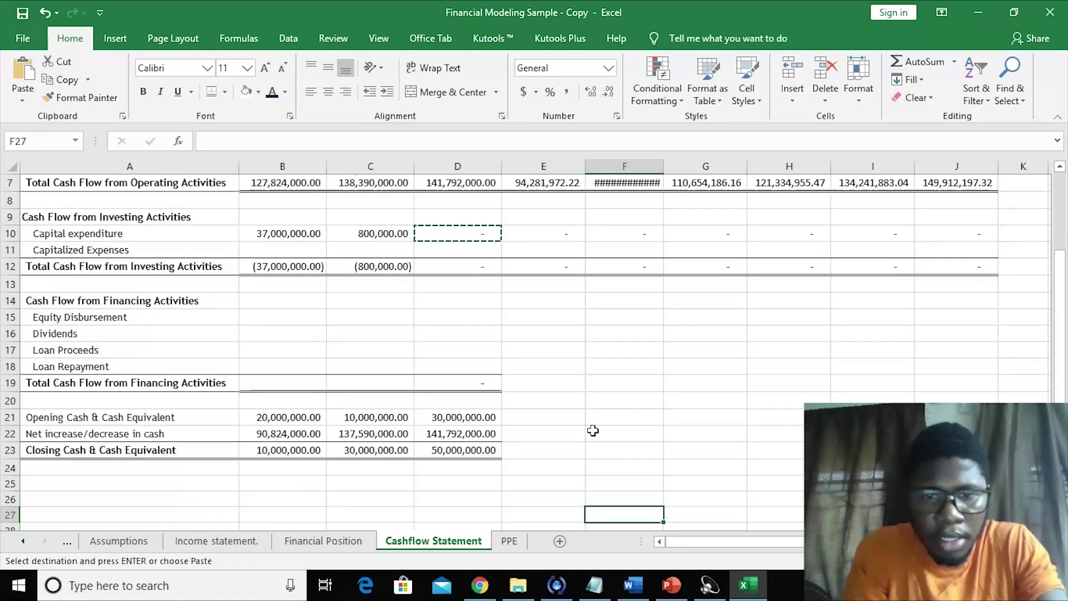
key("Down")
left_click(484, 367)
key("ctrl+c")
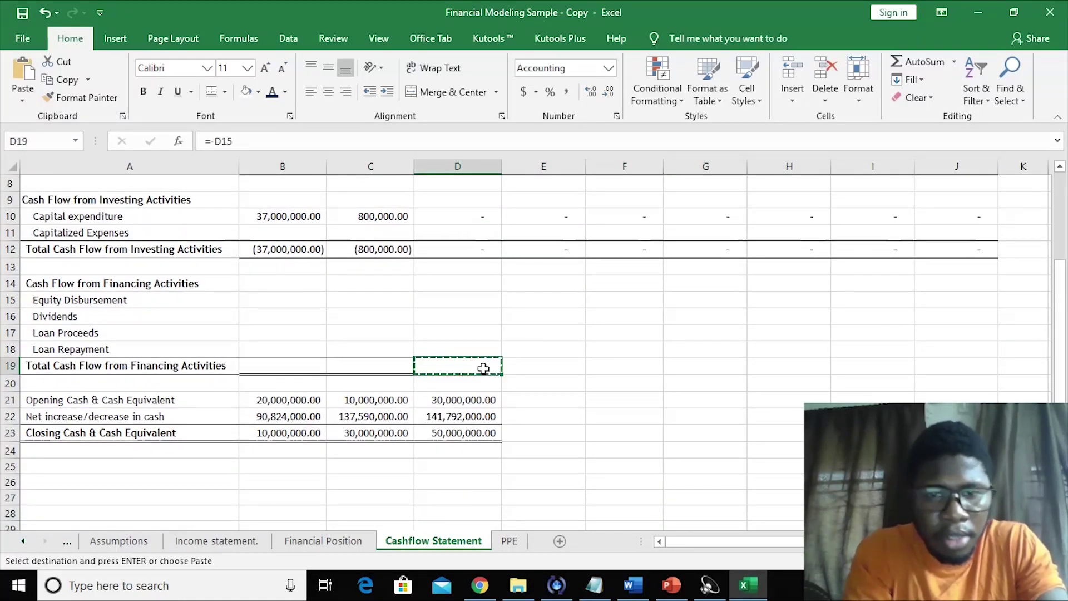
left_click_drag(524, 367, 958, 360)
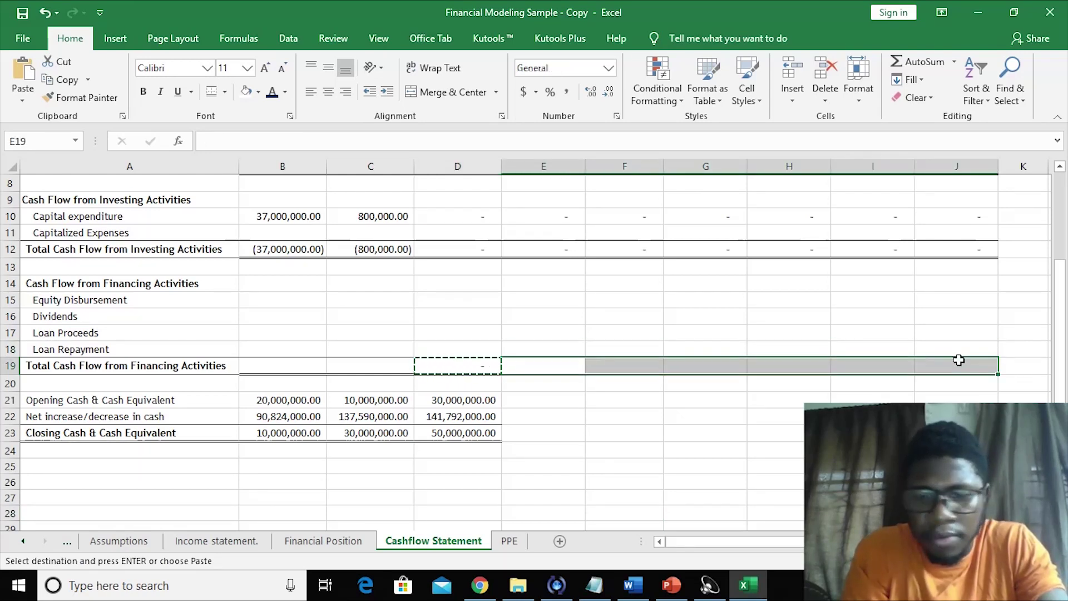
key("ctrl+v")
left_click(751, 476)
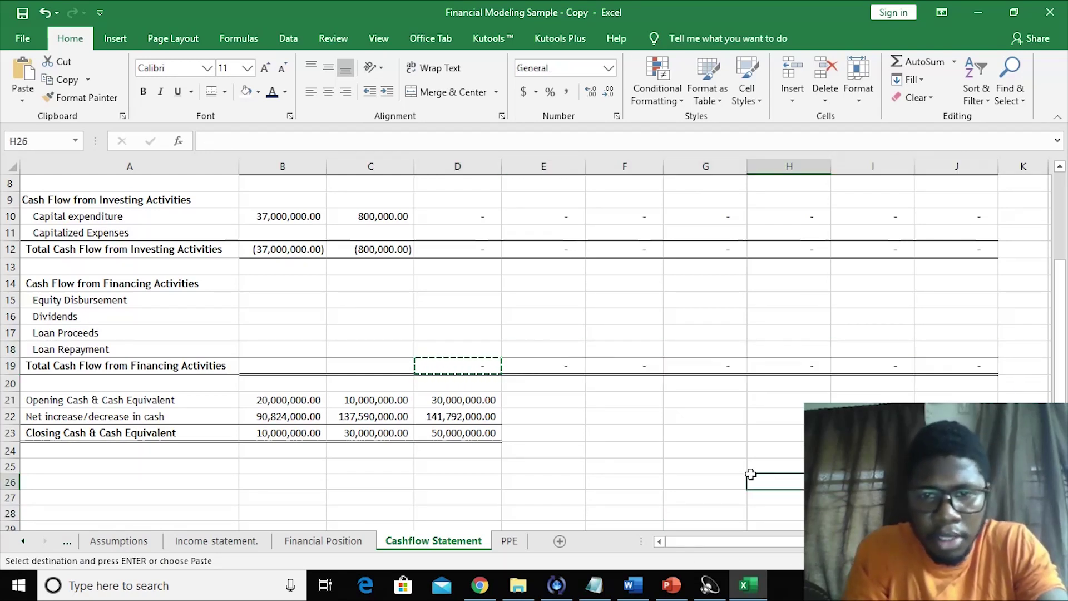
left_click(582, 413)
left_click(604, 450)
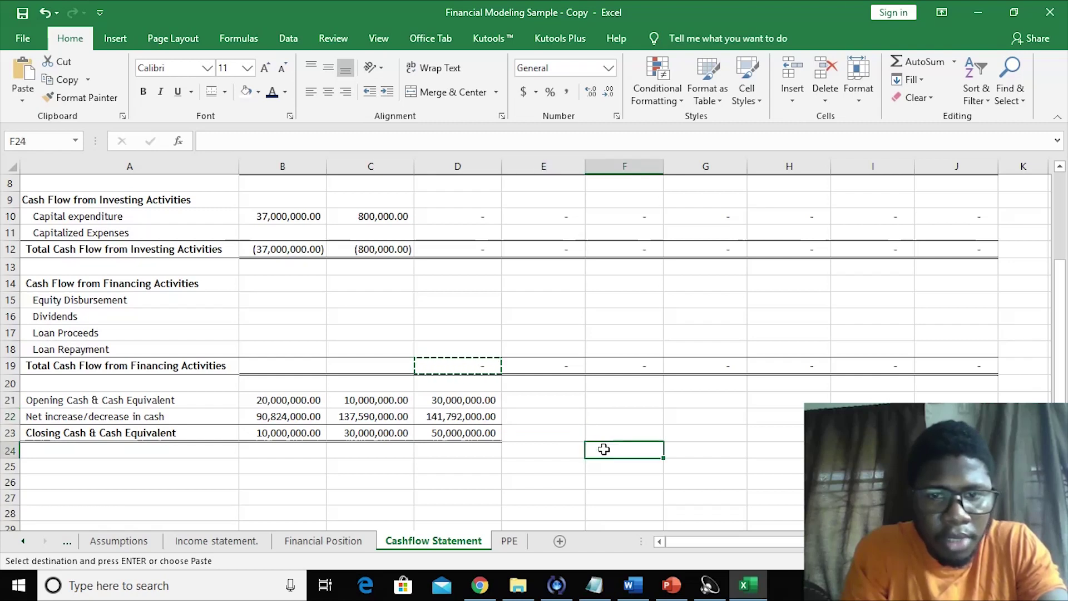
left_click(530, 399)
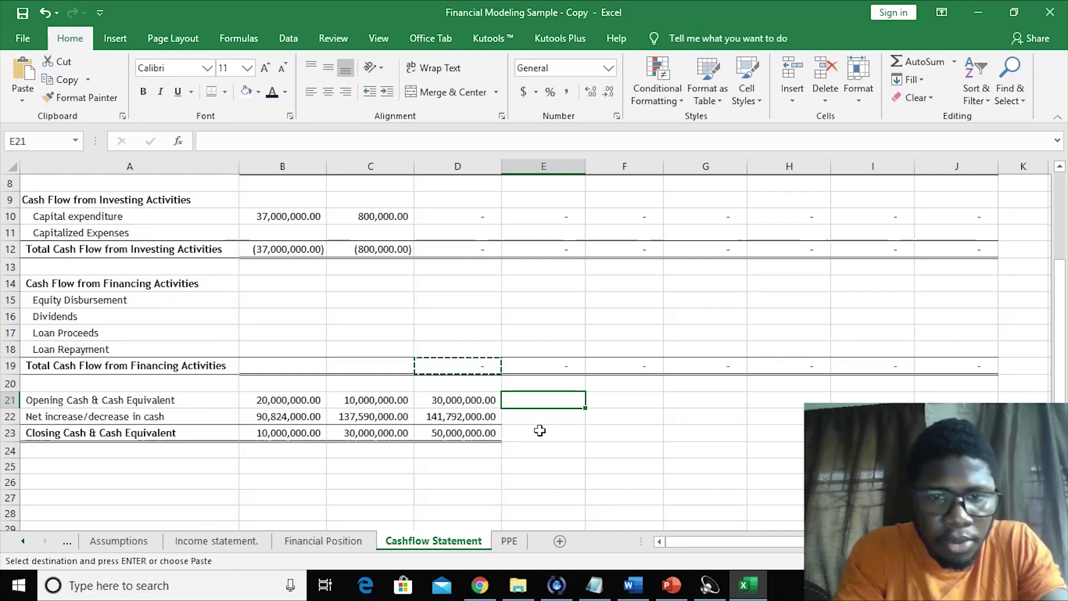
- Set 2020 opening cash in E21 to =D23, the 2019 closing cash
type("=")
left_click(477, 433)
key("Return")
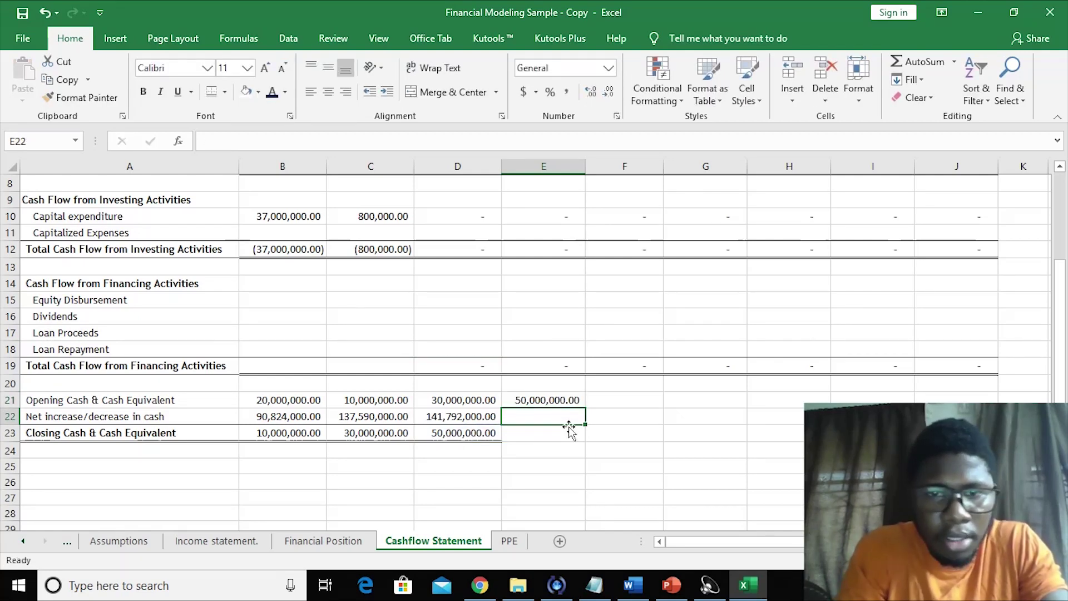
key("Up")
key("Up")
key("Up")
key("Up")
key("Up")
key("Up")
key("Up")
key("Up")
key("Up")
key("Up")
key("Up")
key("Up")
key("Up")
key("Up")
key("Up")
key("Up")
key("Up")
key("Up")
key("Up")
key("Up")
key("Up")
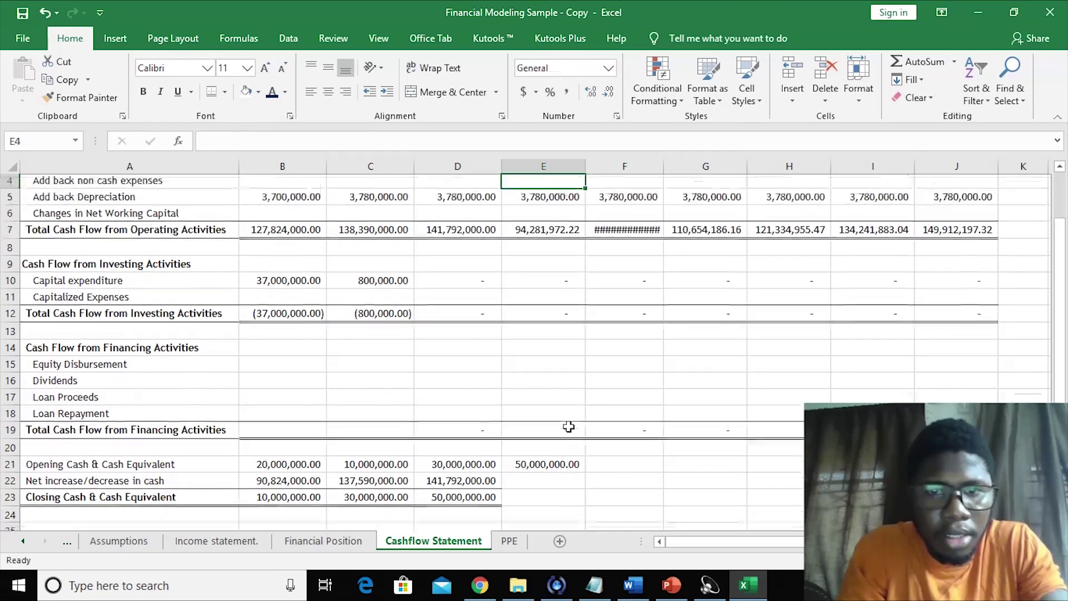
key("Down")
key("Up")
key("Down")
key("Down")
key("Down")
key("Down")
key("Down")
key("Down")
key("Down")
key("Down")
key("Down")
key("Down")
key("Down")
key("Down")
key("Down")
key("Down")
key("Down")
key("Down")
key("Down")
key("Down")
key("Down")
key("Down")
key("Down")
key("Down")
key("Down")
key("Up")
key("Up")
- Enter 2020 net increase =E7 in E22 and closing cash =E21+E22 in E23
type("=")
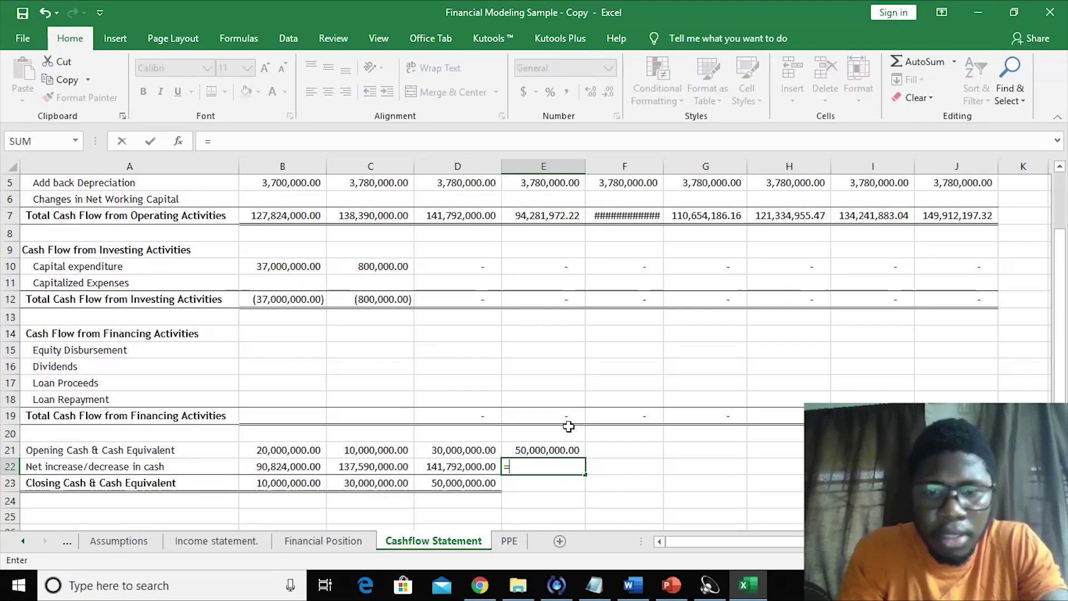
left_click_drag(1063, 377, 1062, 368)
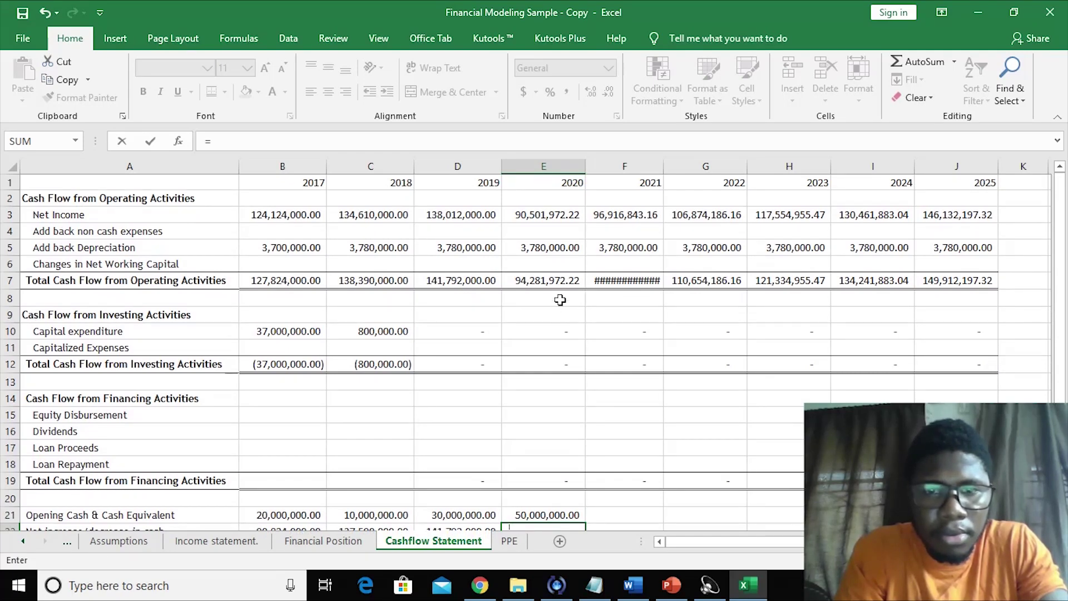
left_click(547, 280)
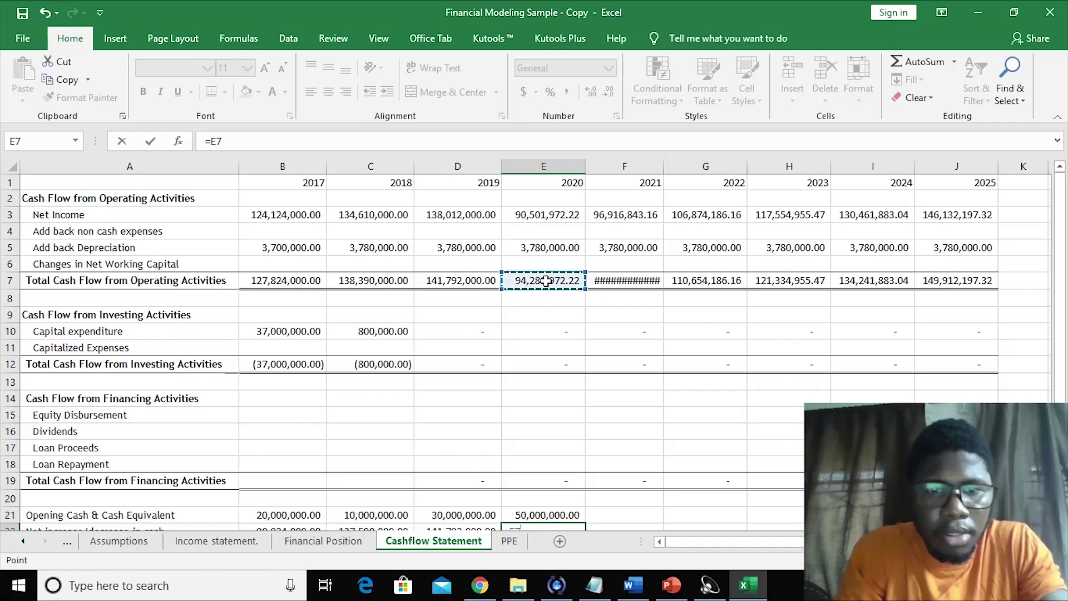
key("Return")
key("Right")
key("Down")
key("Down")
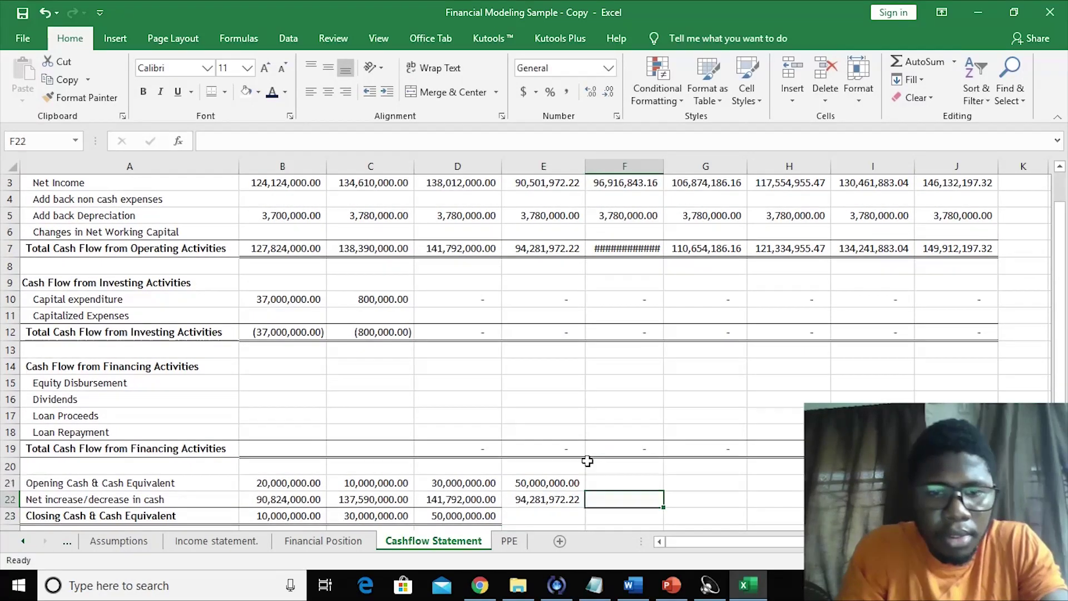
left_click(586, 461)
key("Left")
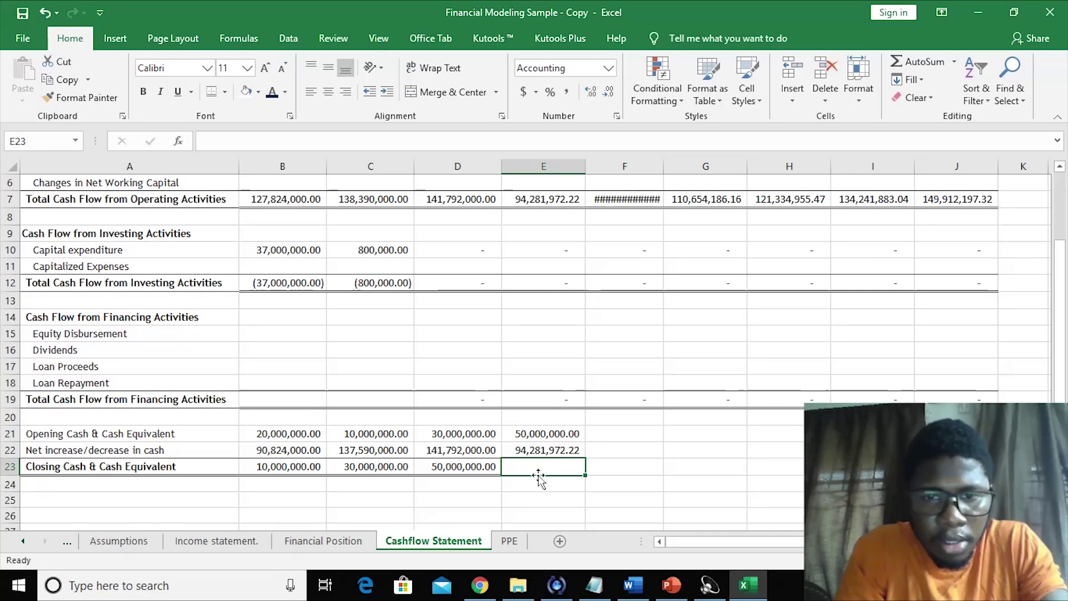
type("=")
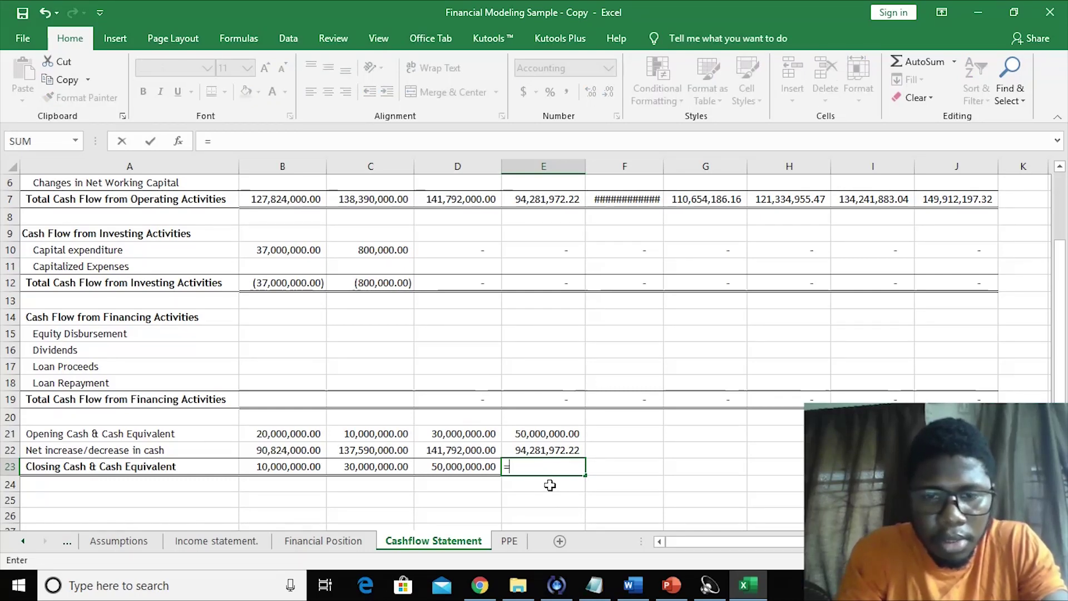
left_click(543, 437)
type("+")
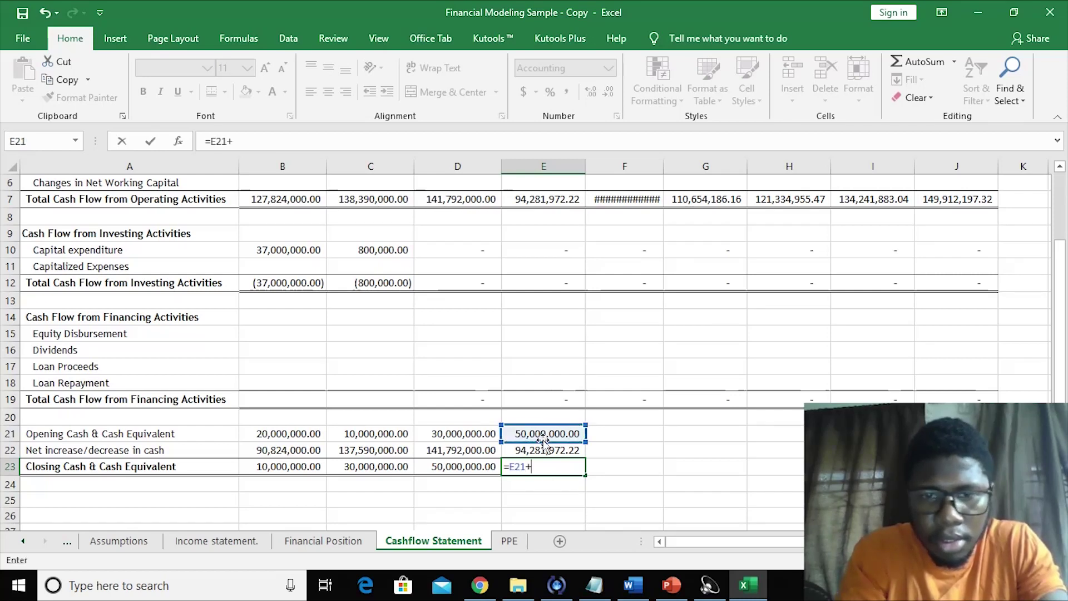
left_click(545, 449)
key("Return")
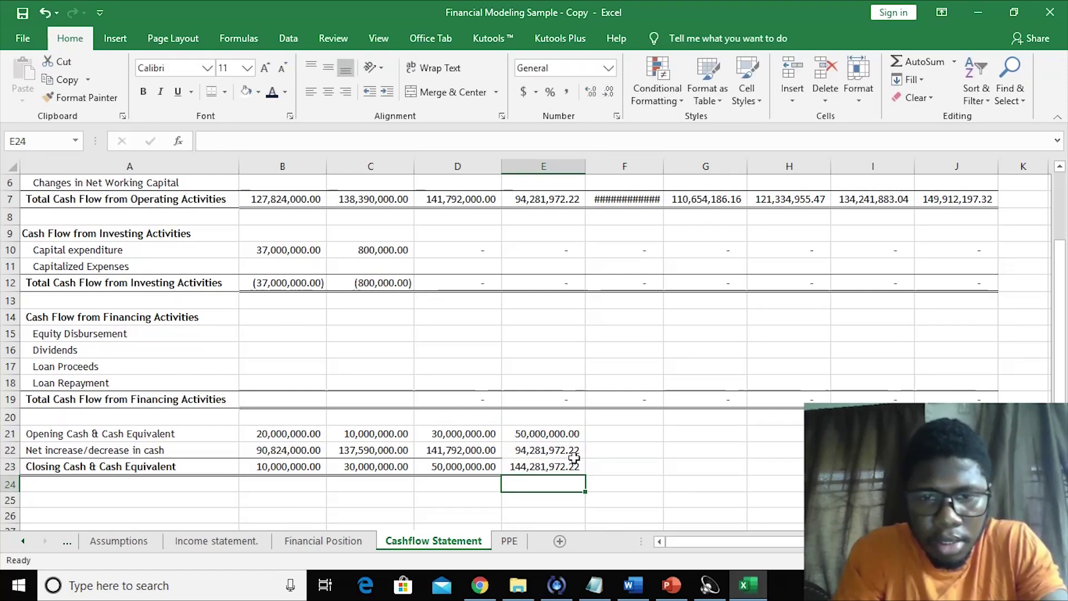
- Format Painter the 2019 closing cash style from D23 onto E23:J23
left_click(659, 441)
left_click(458, 472)
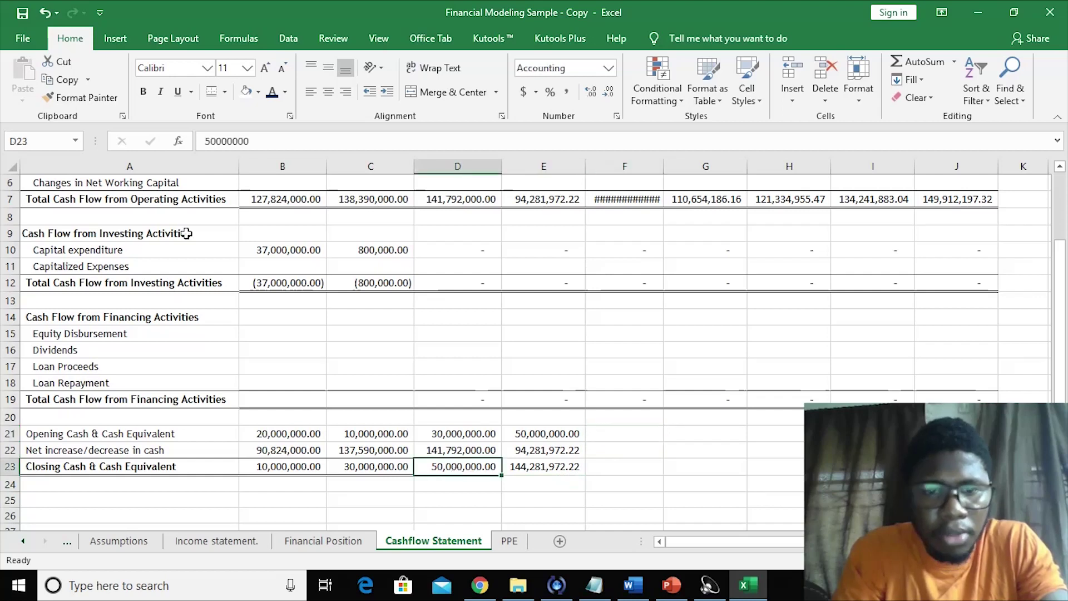
left_click(83, 98)
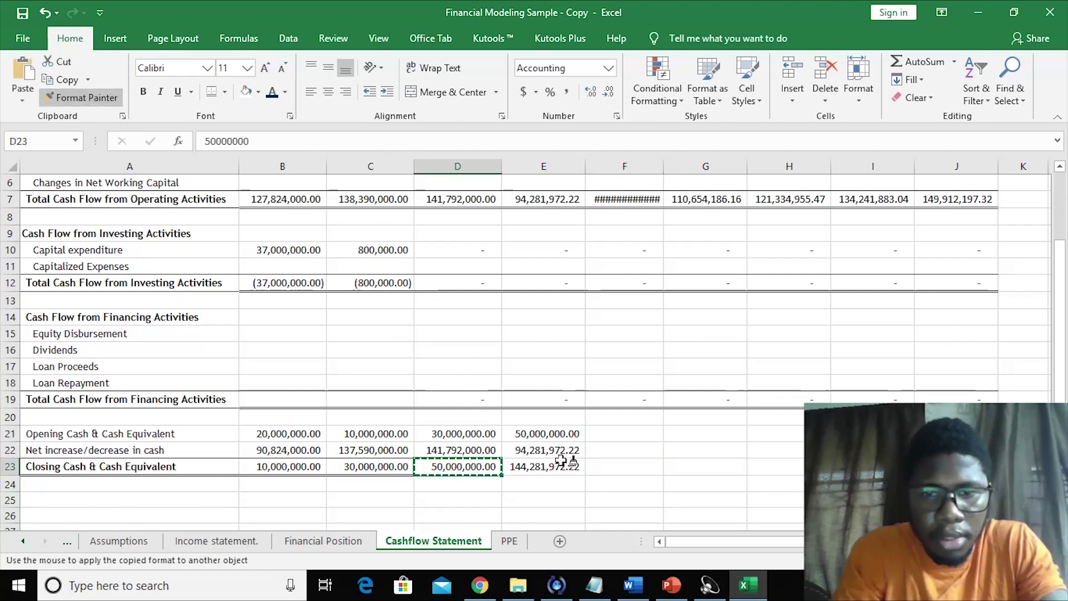
mouse_move(549, 466)
left_mouse_down()
mouse_move(717, 466)
mouse_move(873, 450)
mouse_move(956, 467)
left_mouse_up()
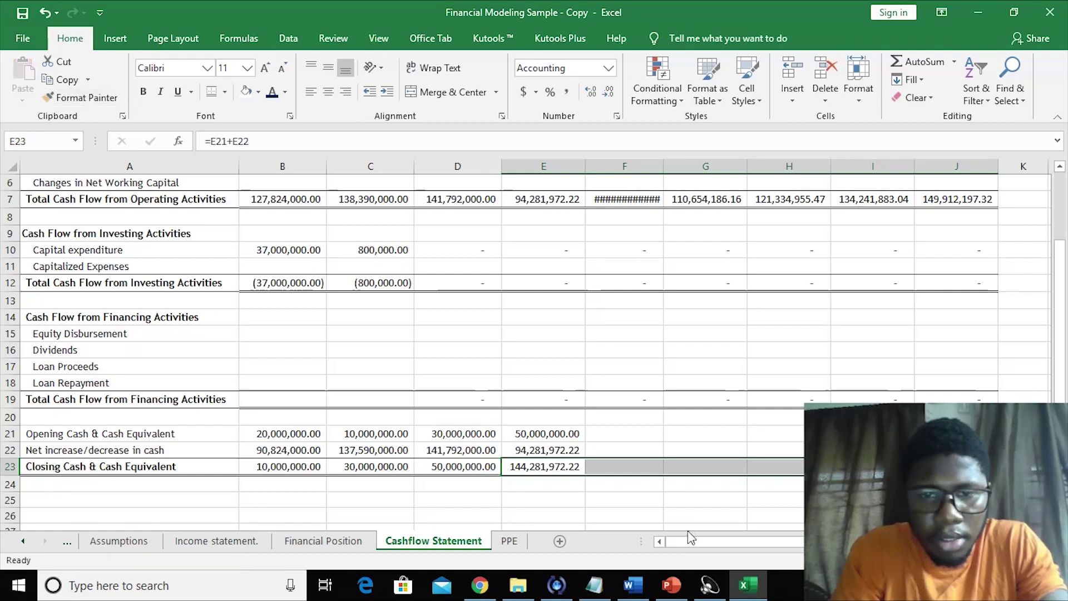
left_click(653, 500)
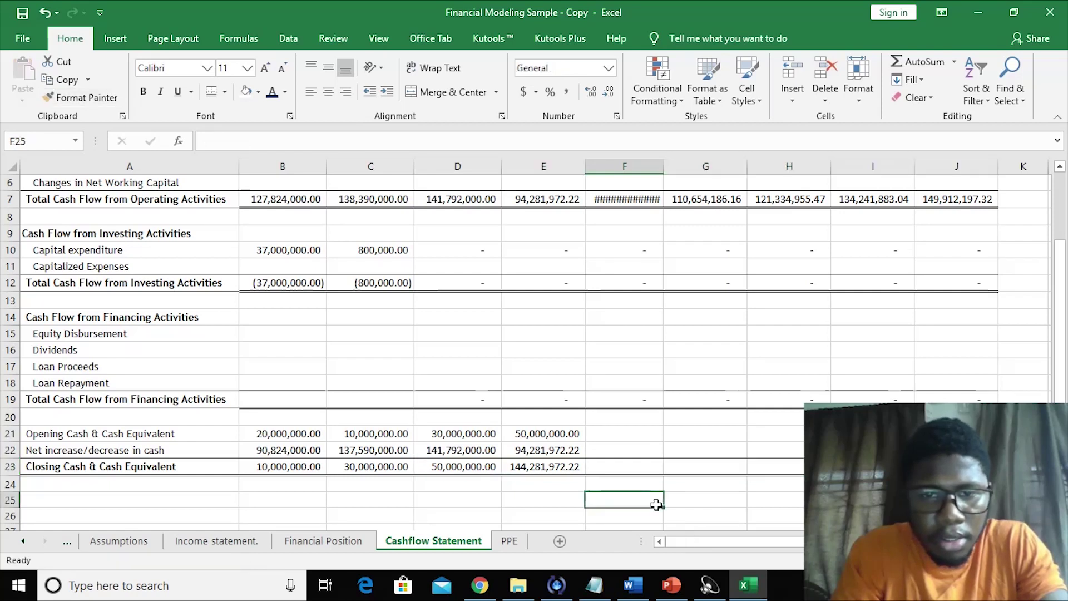
- Fill net increase, closing and opening cash rows through column J and autofit column F
left_click(591, 452)
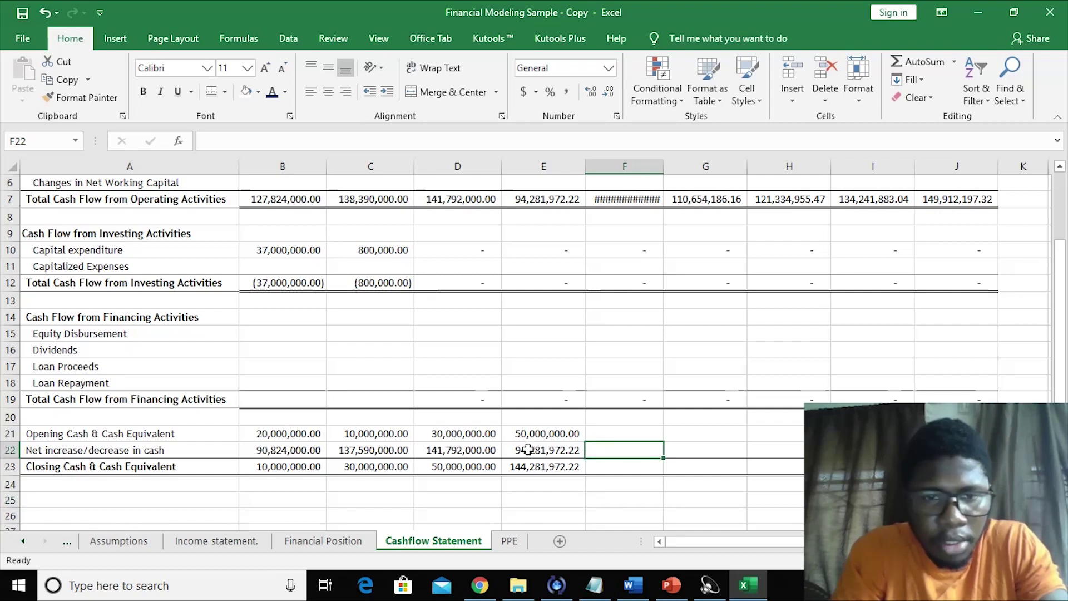
left_click(526, 448)
left_click_drag(586, 459, 957, 453)
left_click(715, 484)
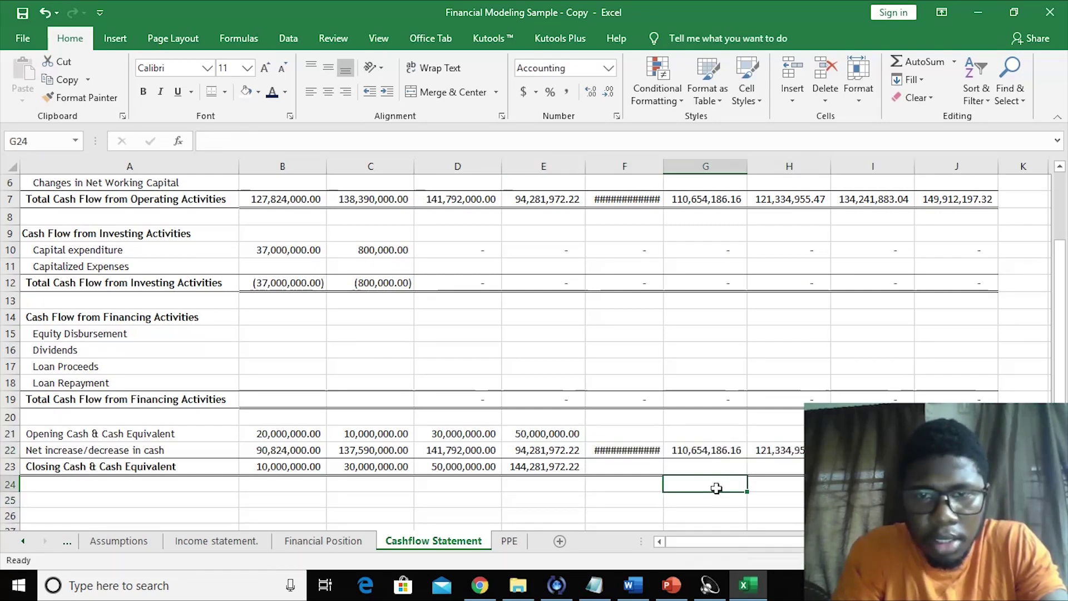
double_click(663, 166)
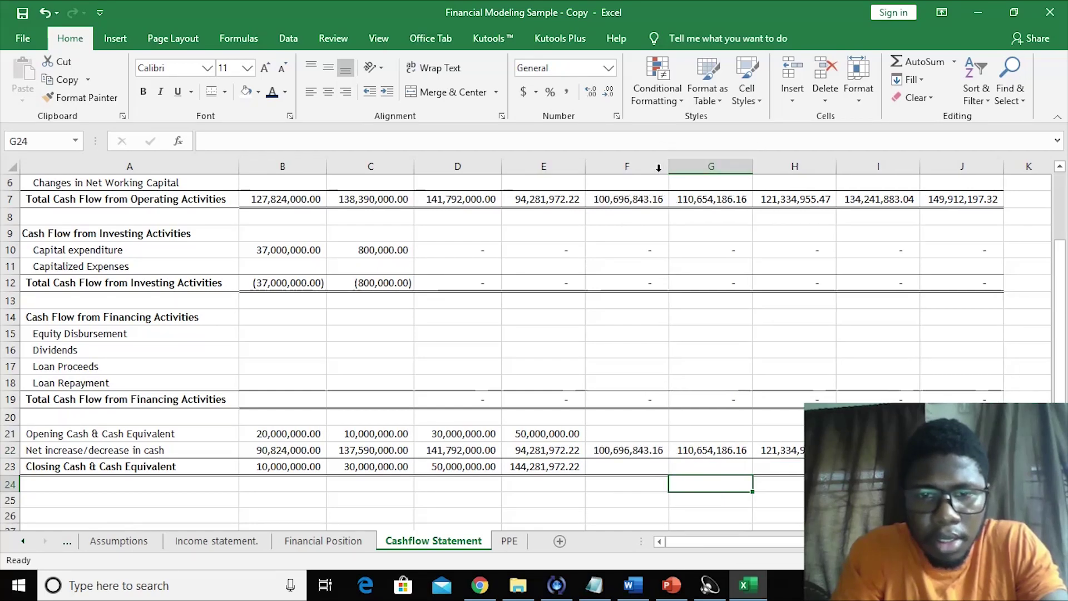
left_click(602, 501)
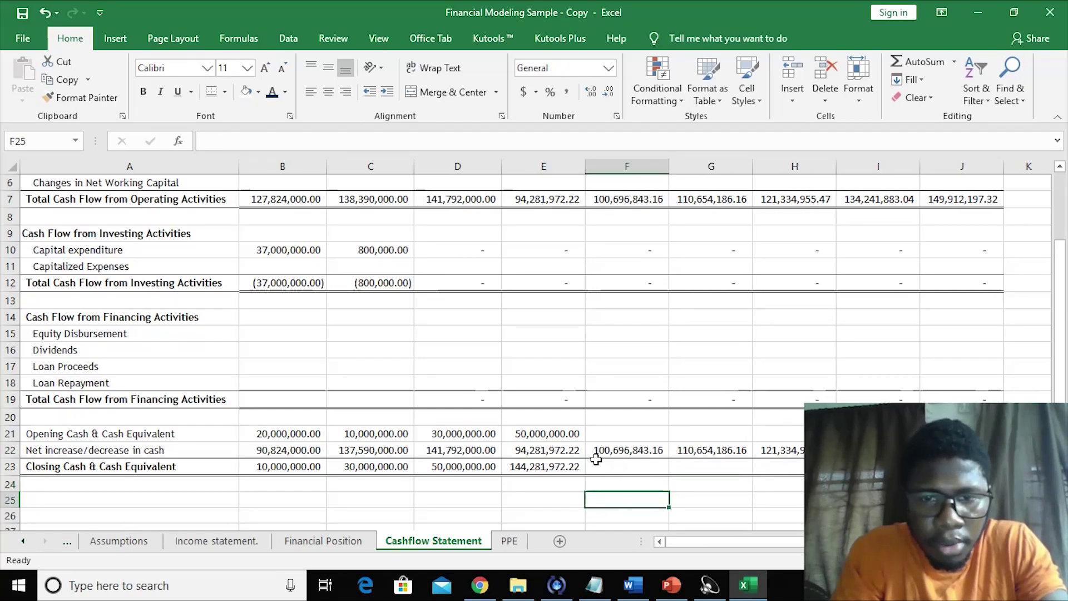
left_click(569, 435)
left_click(616, 470)
left_click(559, 468)
left_click_drag(588, 478, 962, 467)
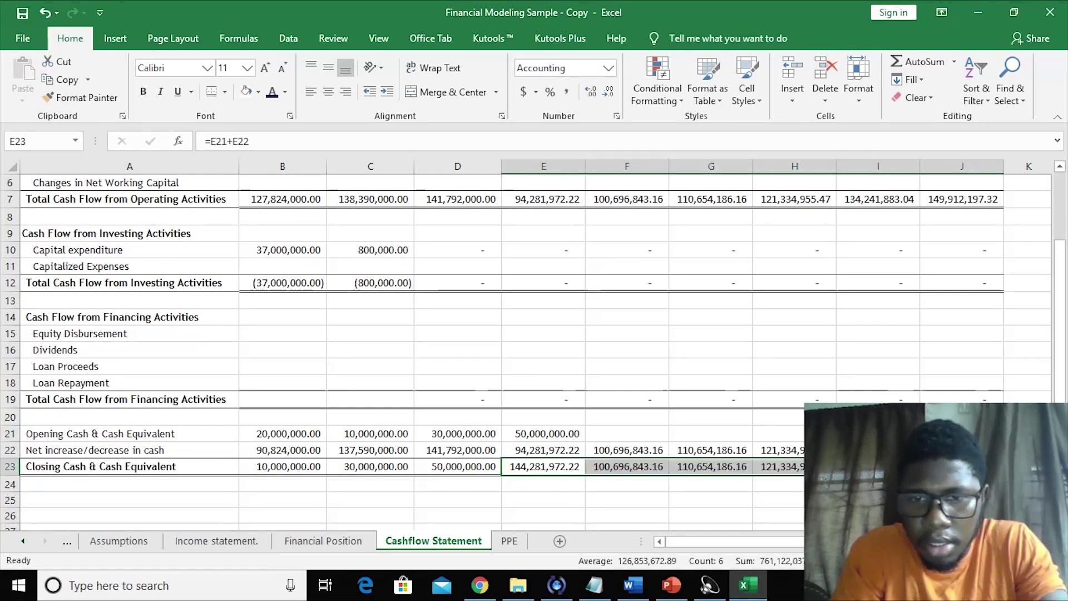
left_click(573, 433)
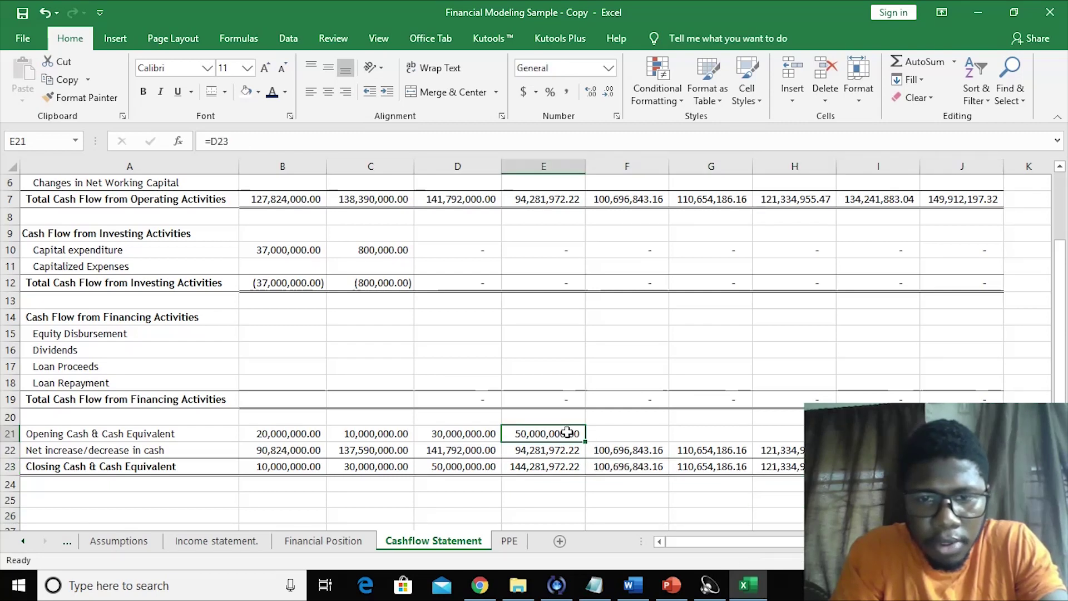
left_click_drag(581, 439, 962, 437)
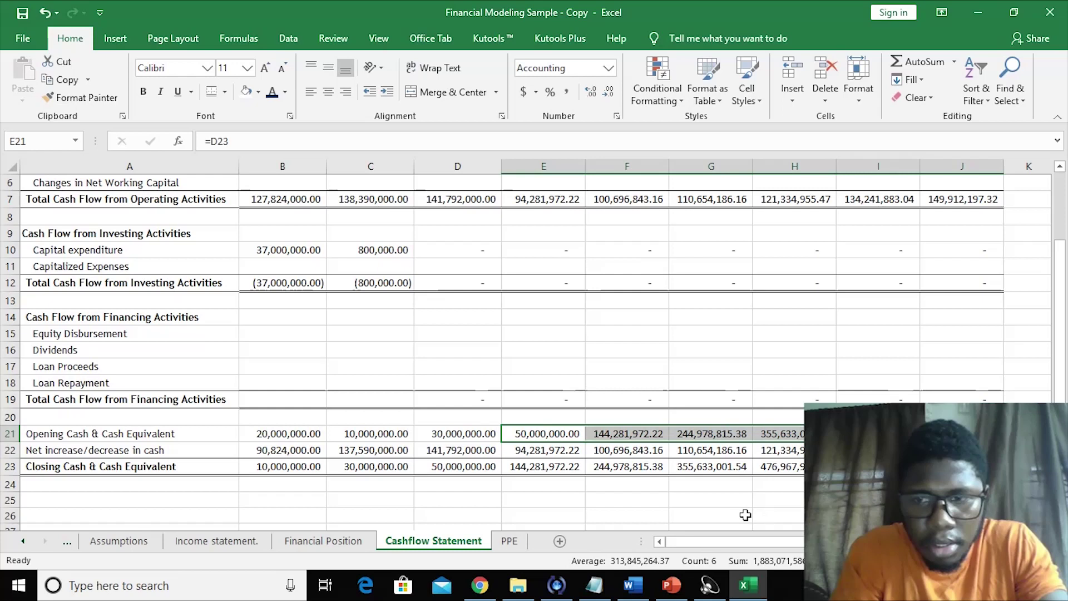
left_click(729, 507)
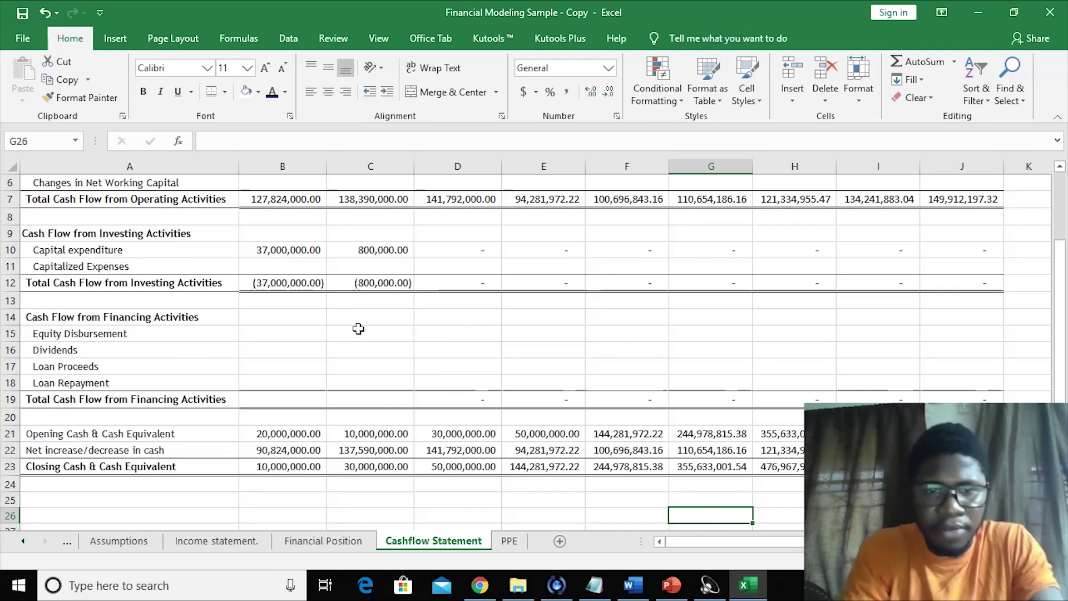
- Check the 2018 closing cash on the Cashflow Statement, then switch to the PPE sheet
left_click(358, 329)
key("Up")
key("Up")
key("Up")
key("Up")
key("Up")
key("Up")
key("Up")
key("Up")
key("Up")
key("Up")
key("Up")
key("Up")
key("Up")
key("Up")
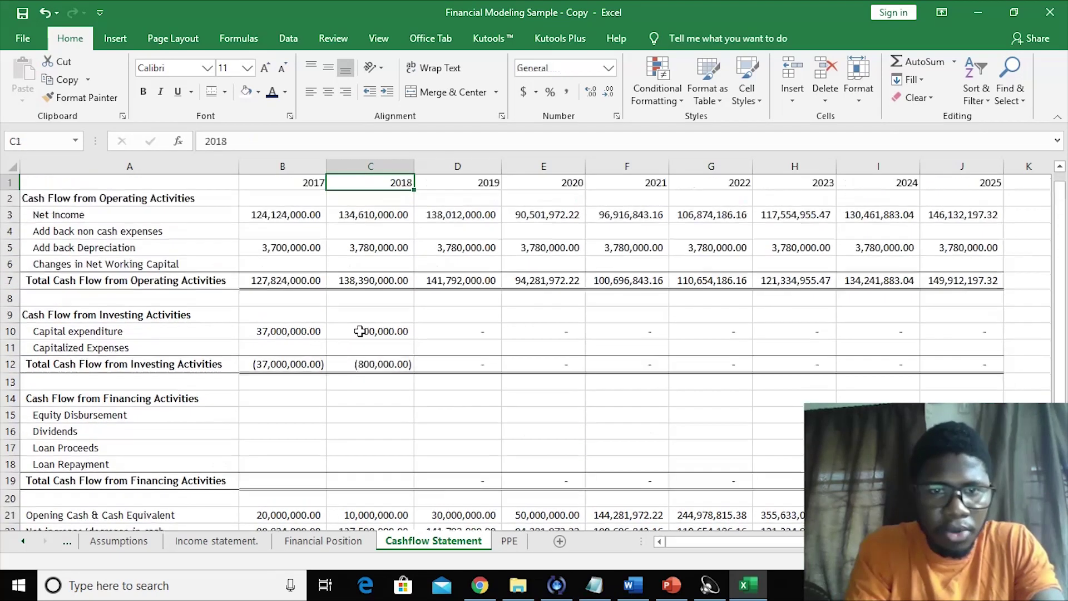
key("Down")
key("Down")
key("Down")
key("Down")
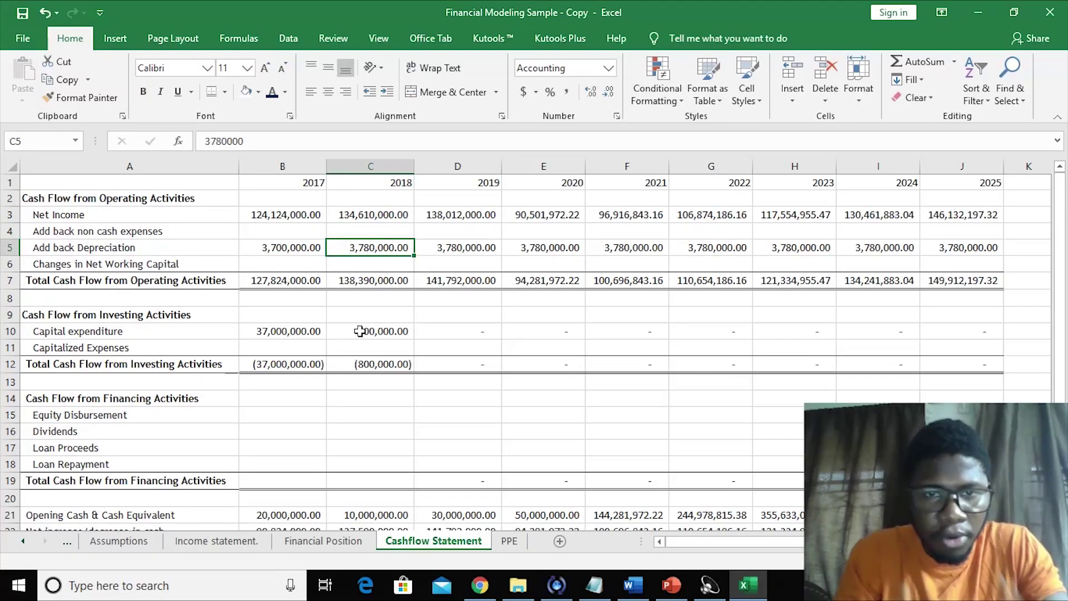
key("Down")
key("Down")
key("Down")
key("Down")
key("Down")
key("Down")
key("Down")
key("Down")
key("Down")
key("Down")
key("Down")
key("Down")
key("Down")
key("Down")
key("Down")
key("Down")
key("Down")
key("Down")
key("Down")
key("Down")
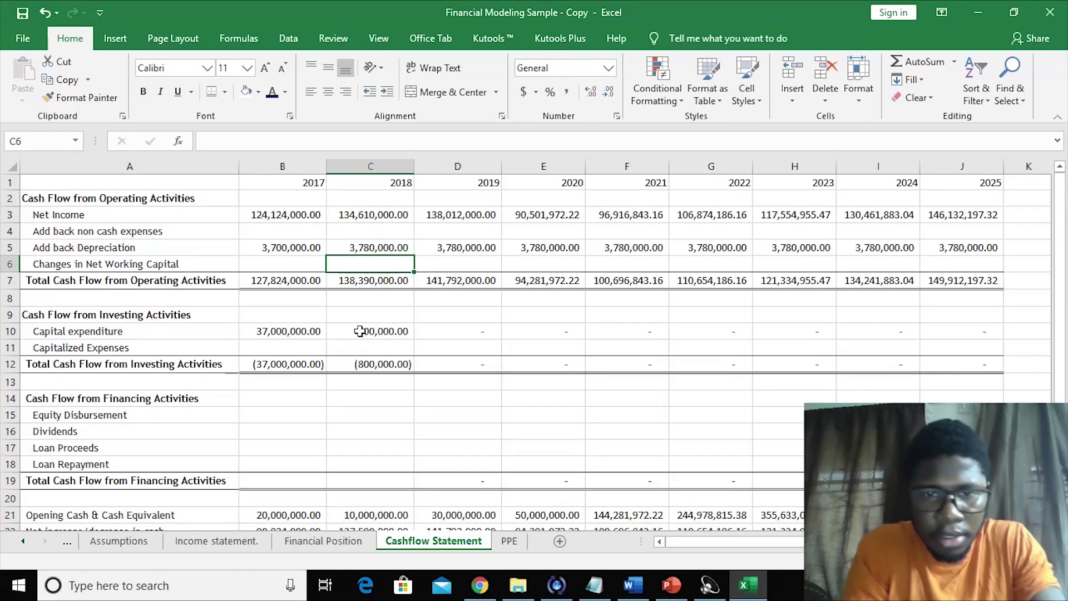
key("Up")
key("Up")
key("Up")
key("Up")
key("Up")
key("Up")
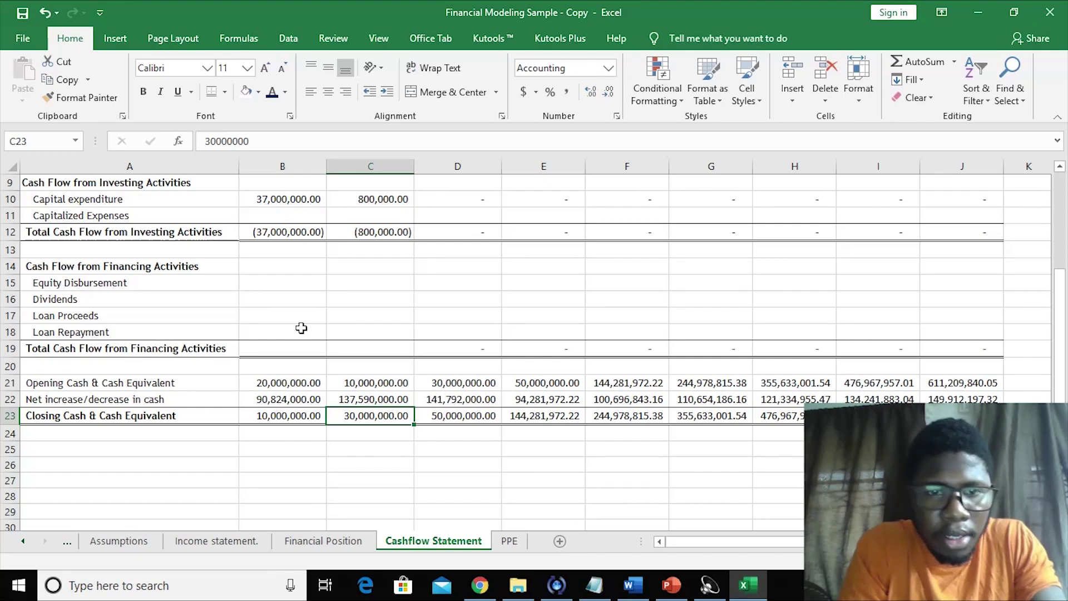
left_click(508, 542)
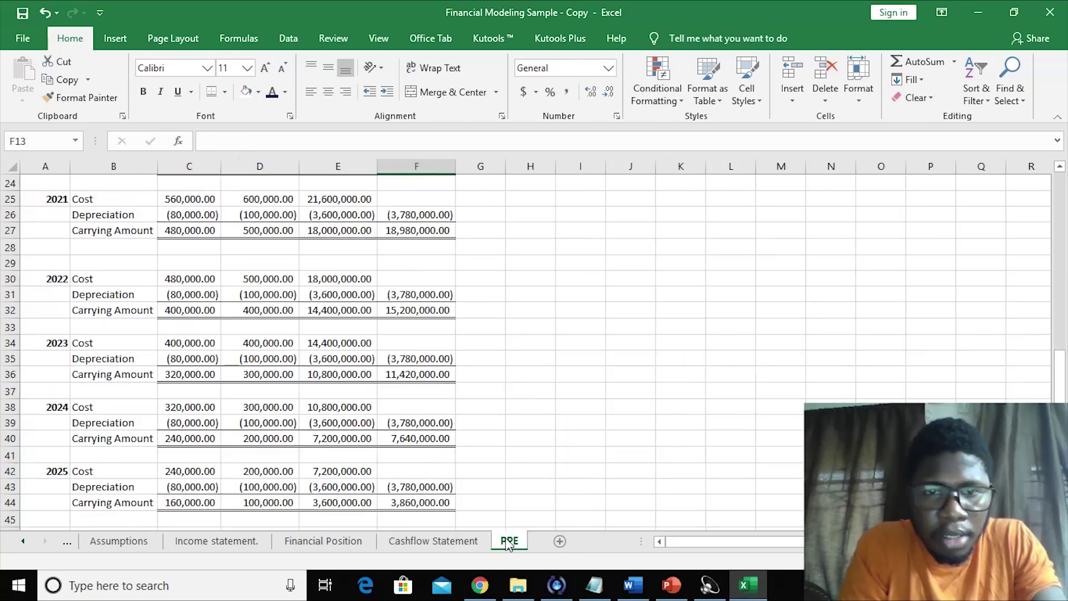
- Enter =D9*D8 in PPE D10, giving 100,000.00 depreciation for 2017 F&F
left_click(396, 373)
key("Up")
key("Up")
key("Up")
key("Up")
key("Up")
key("Up")
key("Up")
key("Up")
key("Up")
key("Up")
key("Up")
key("Up")
key("Up")
key("Up")
key("Up")
key("Up")
key("Up")
key("Up")
key("Up")
key("Up")
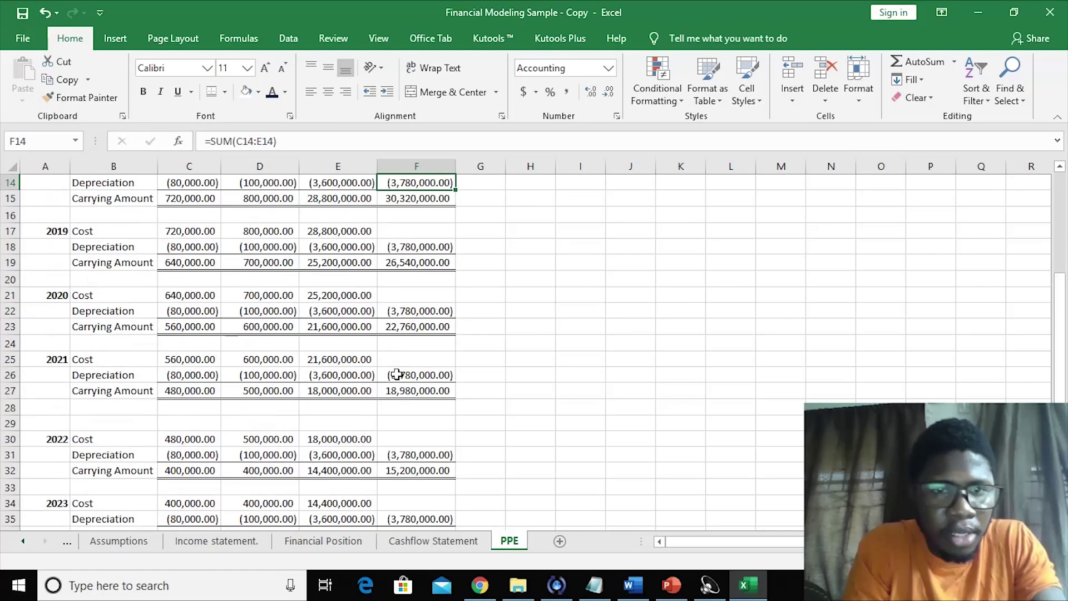
key("Up")
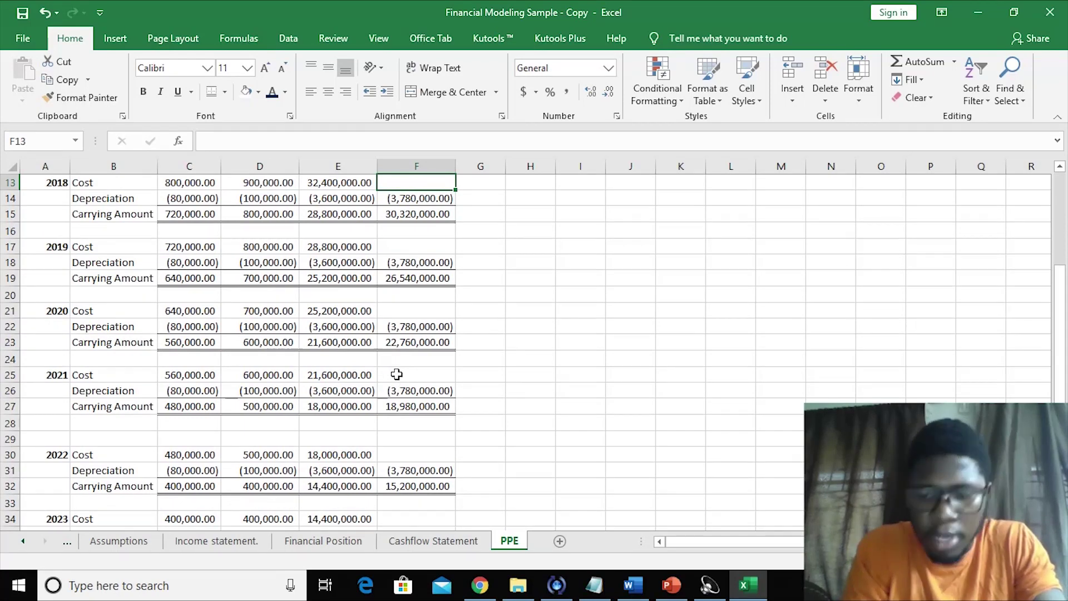
key("Up")
key("Up")
key("Up")
key("Up")
key("Up")
key("Up")
key("Up")
key("Up")
key("Up")
key("Up")
key("Up")
key("Up")
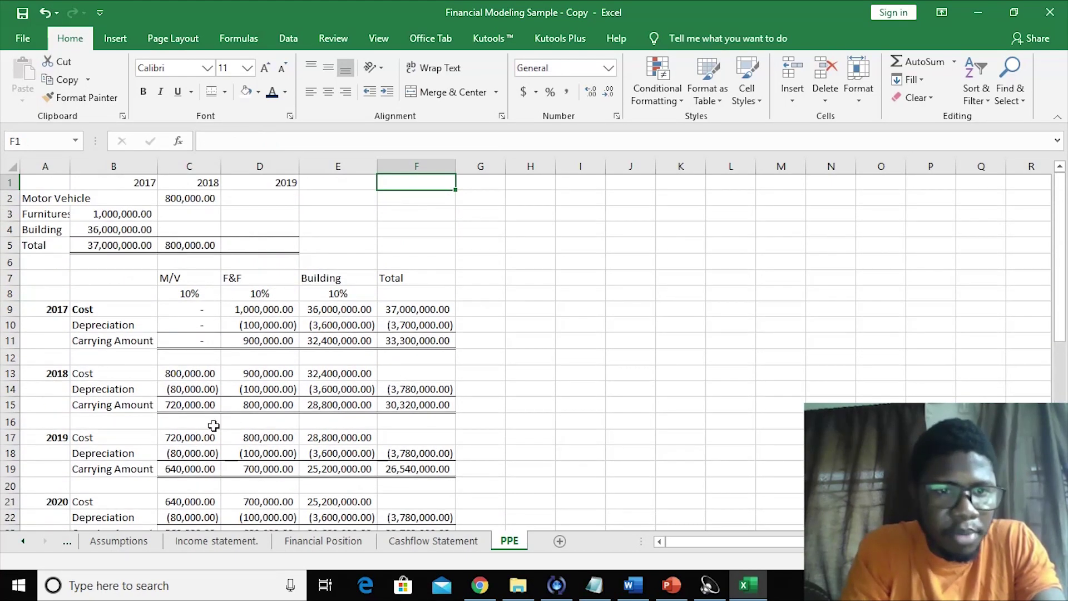
left_click(257, 315)
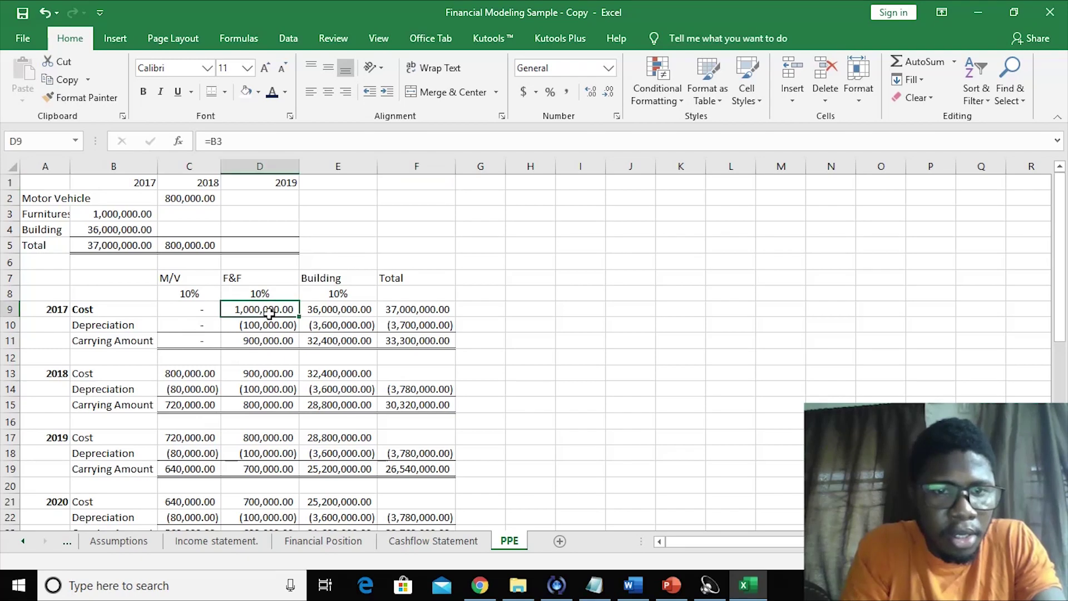
left_click(262, 323)
type("=")
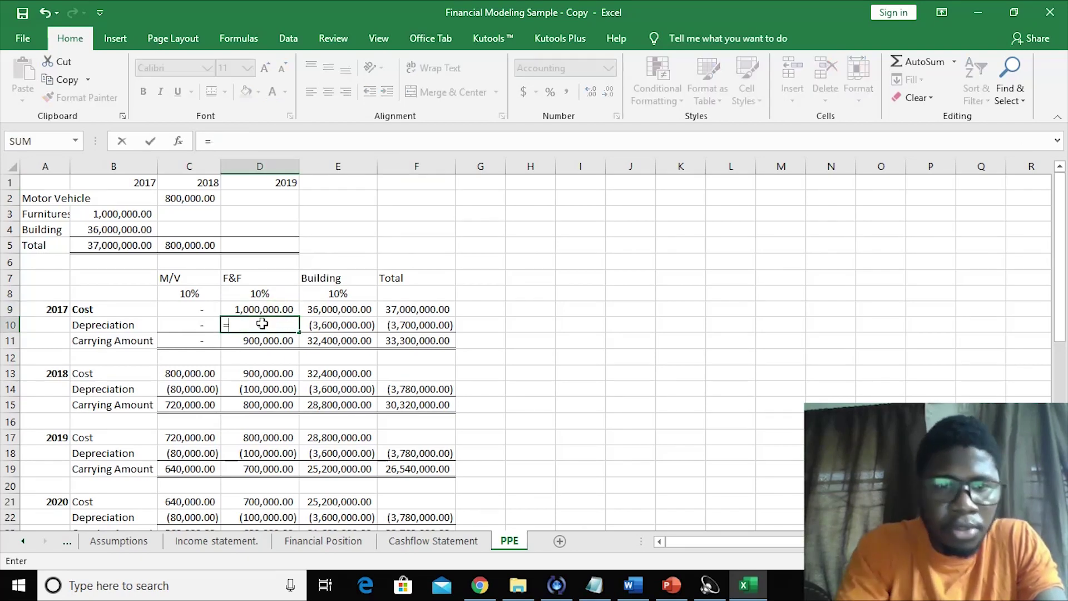
left_click(245, 307)
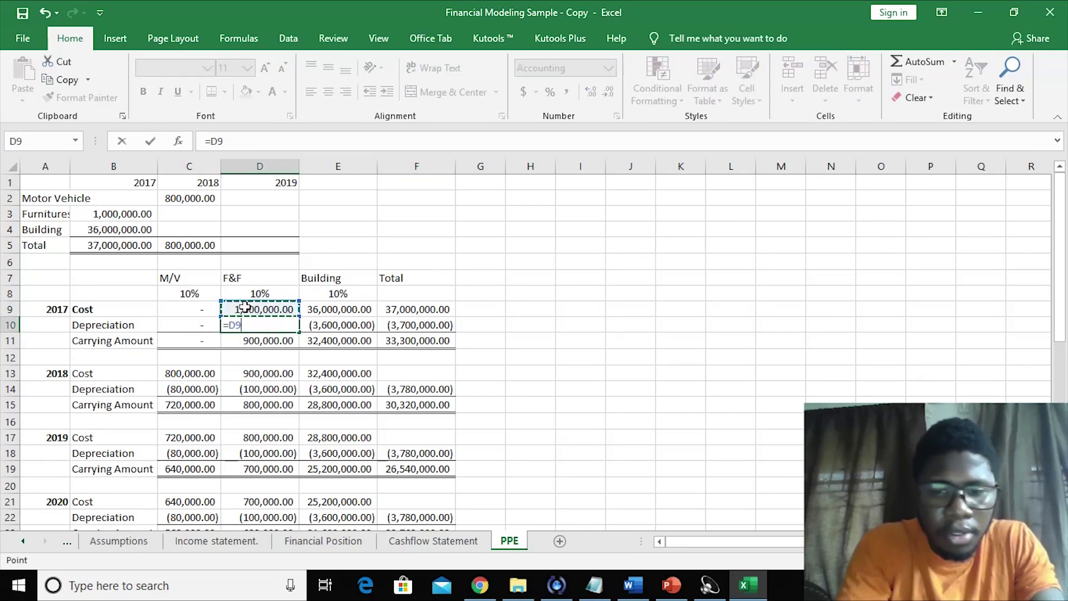
type("*")
left_click(242, 294)
key("Return")
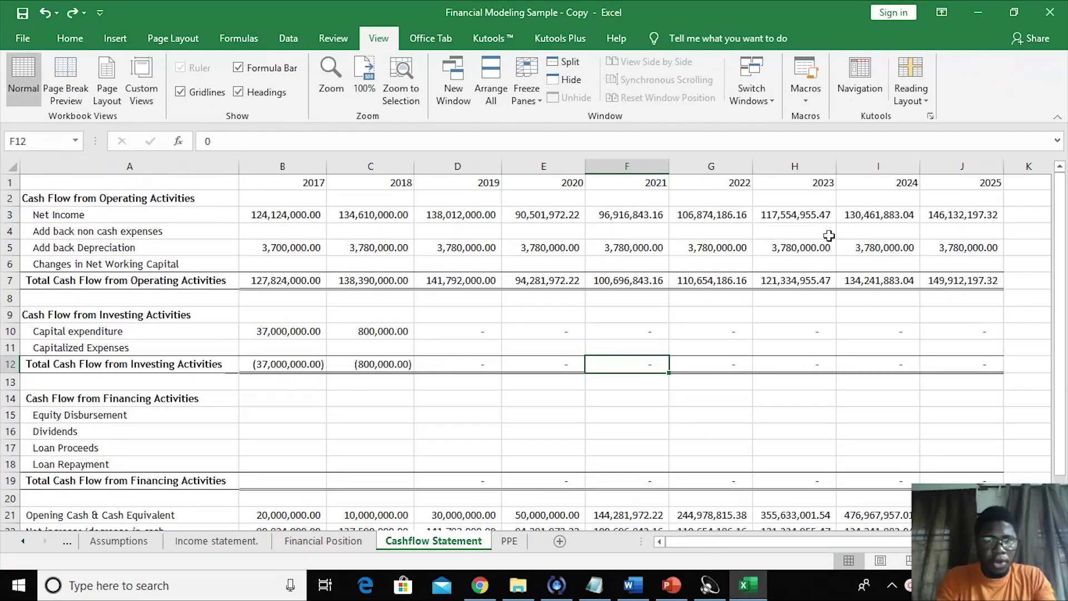
- Color the Cashflow Statement's 2020–2025 forecast figures (E1:J23) blue
left_click(443, 329)
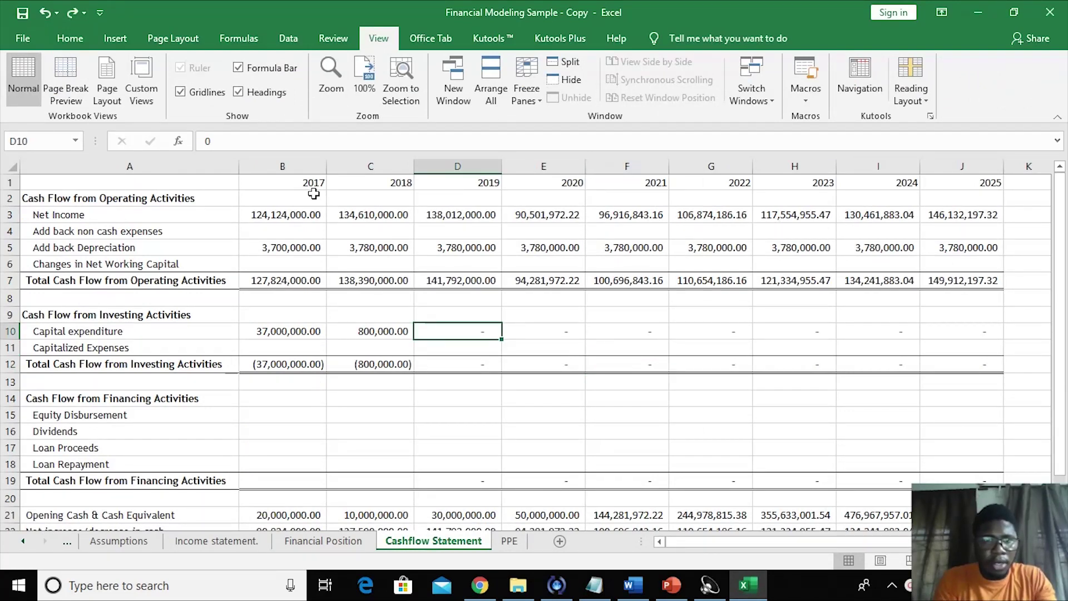
left_click_drag(559, 184, 957, 495)
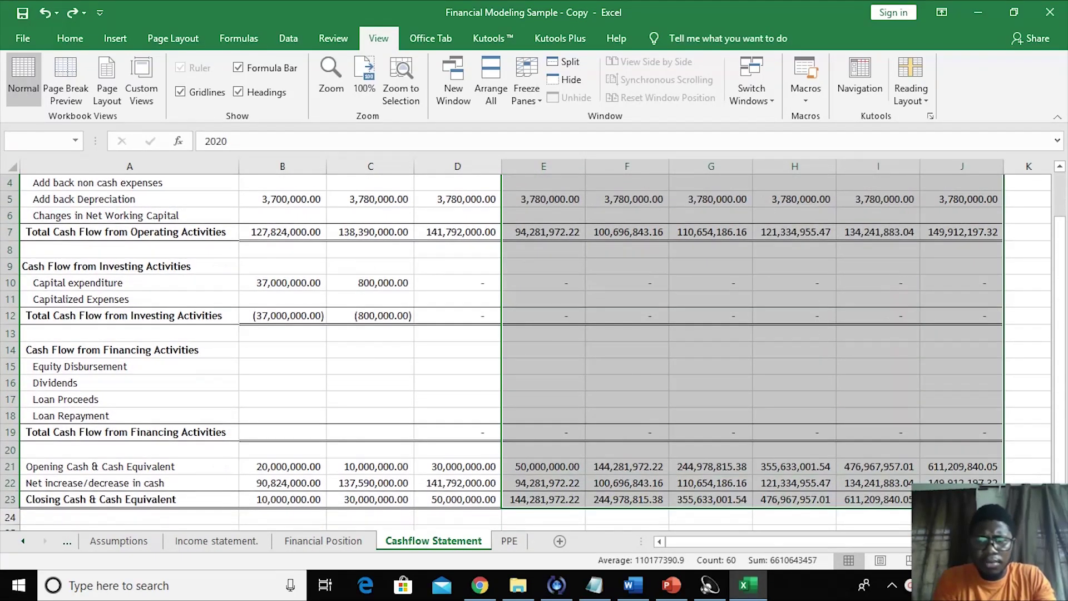
left_click(69, 37)
scroll(275, 99, "up", 1)
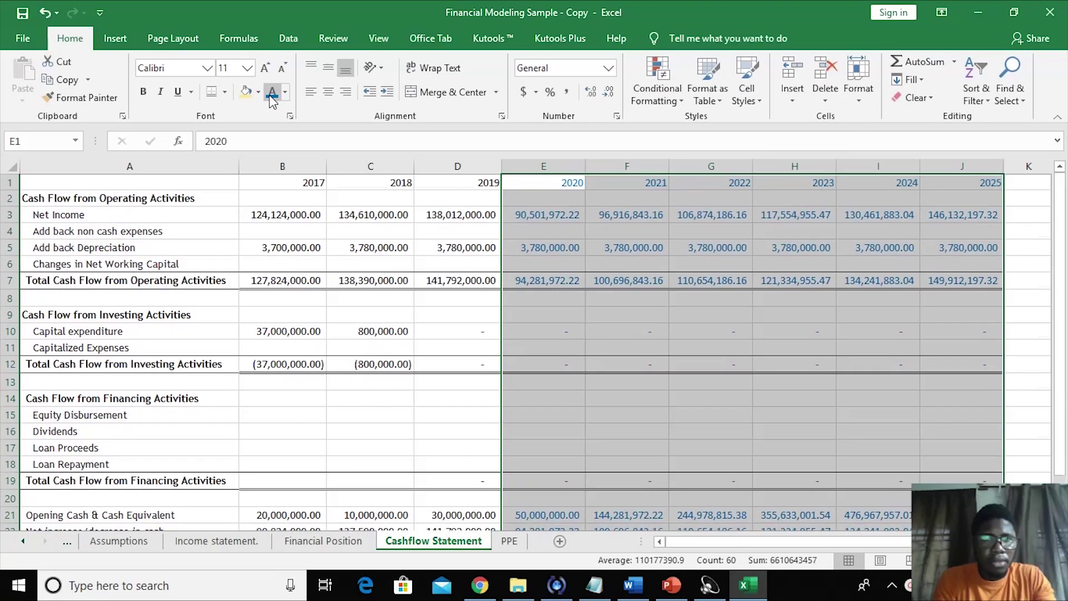
left_click(604, 365)
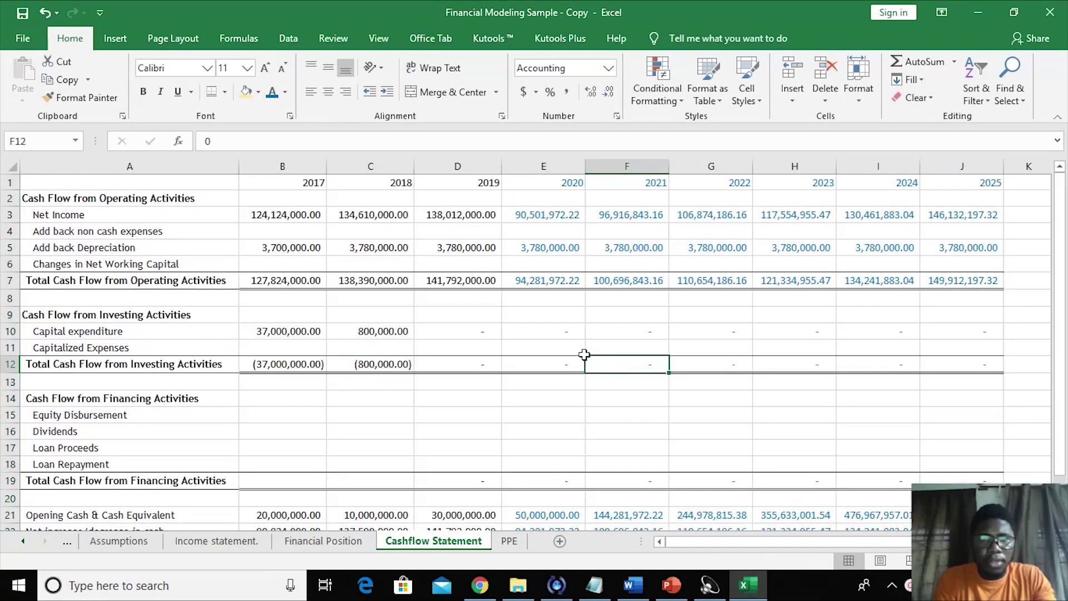
- Fill the 2017–2019 historical columns (B1:D23) light yellow, then go to the Assumptions sheet
left_click_drag(285, 188, 454, 503)
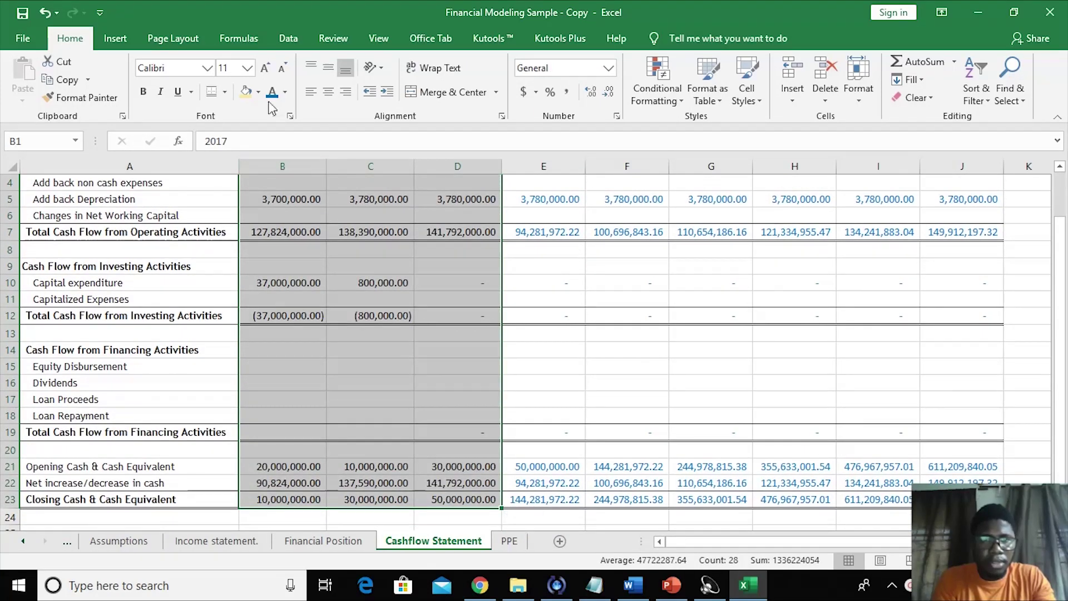
left_click(246, 91)
left_click(259, 92)
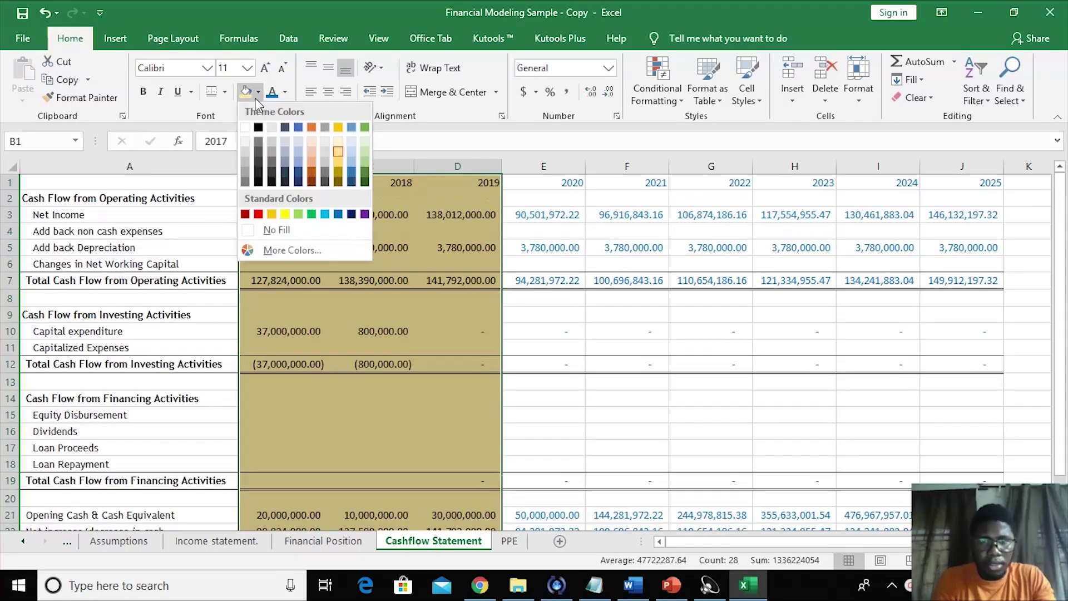
left_click(337, 140)
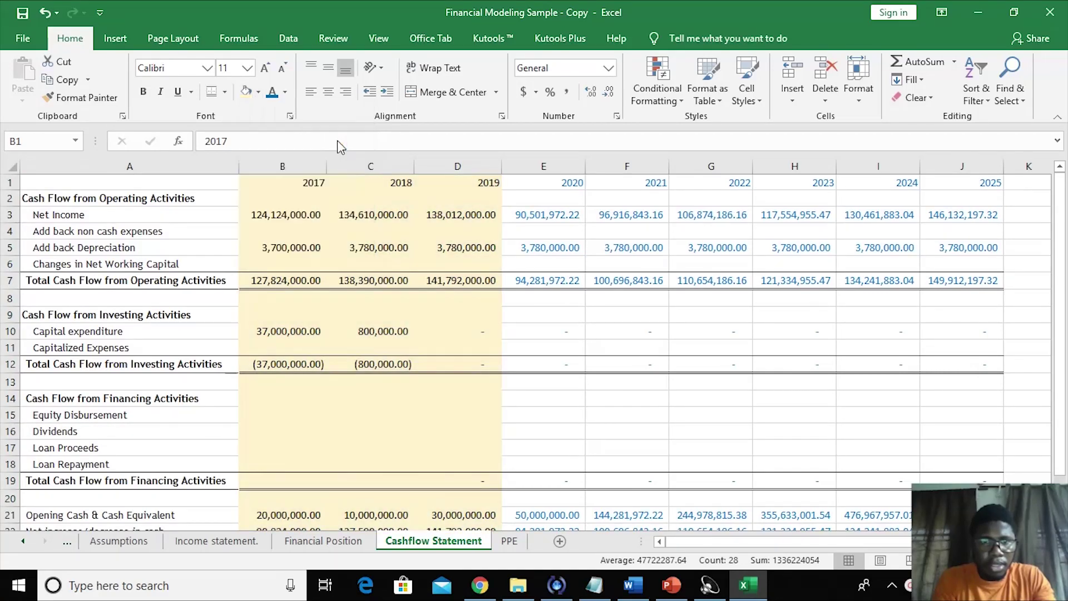
left_click(733, 362)
left_click(648, 372)
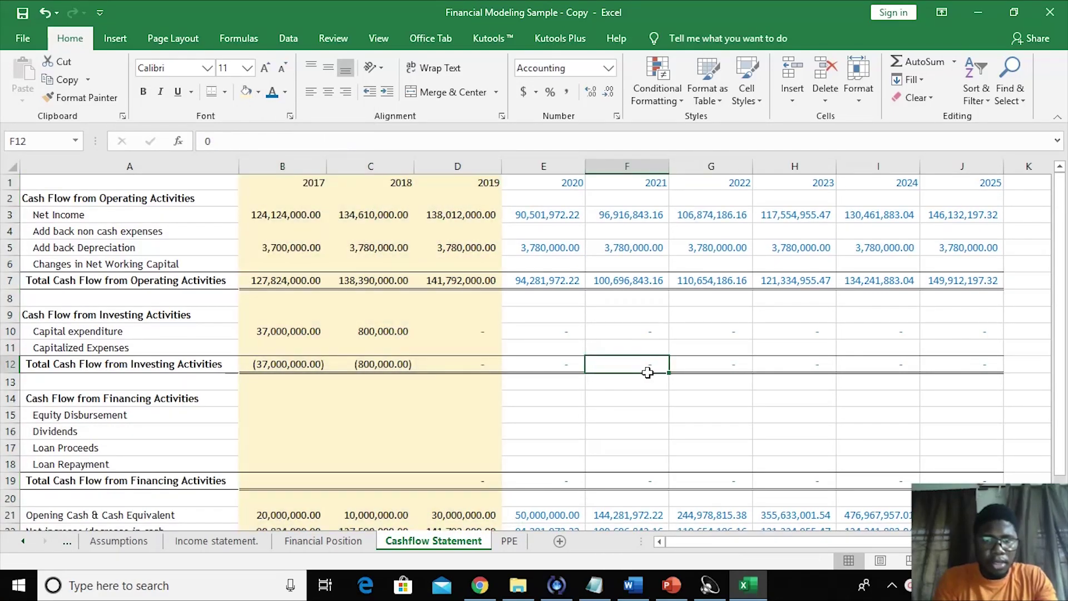
left_click(612, 397)
left_click(279, 500)
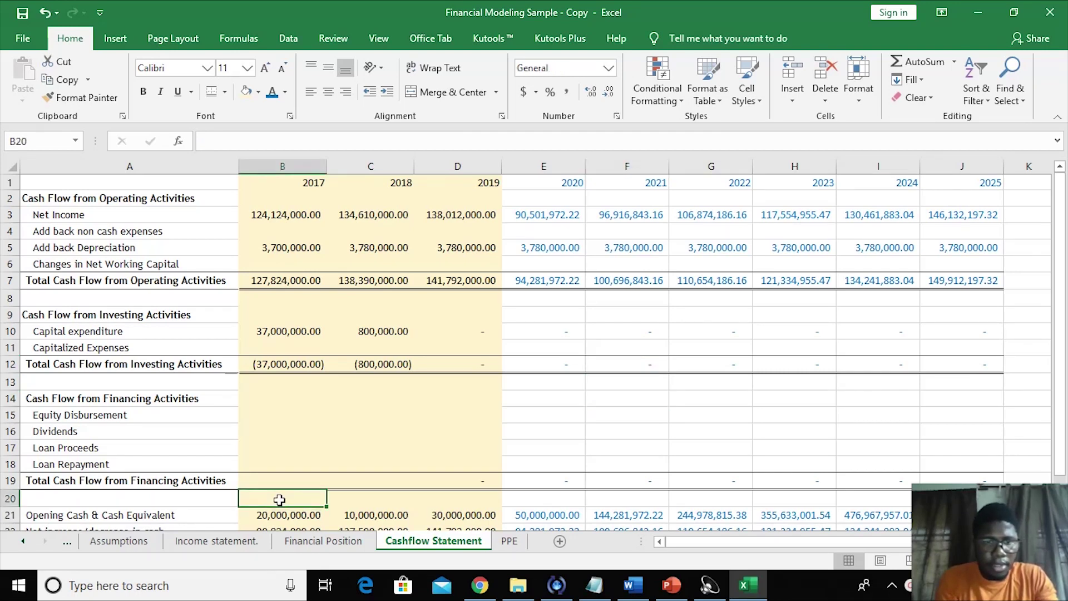
left_click(118, 540)
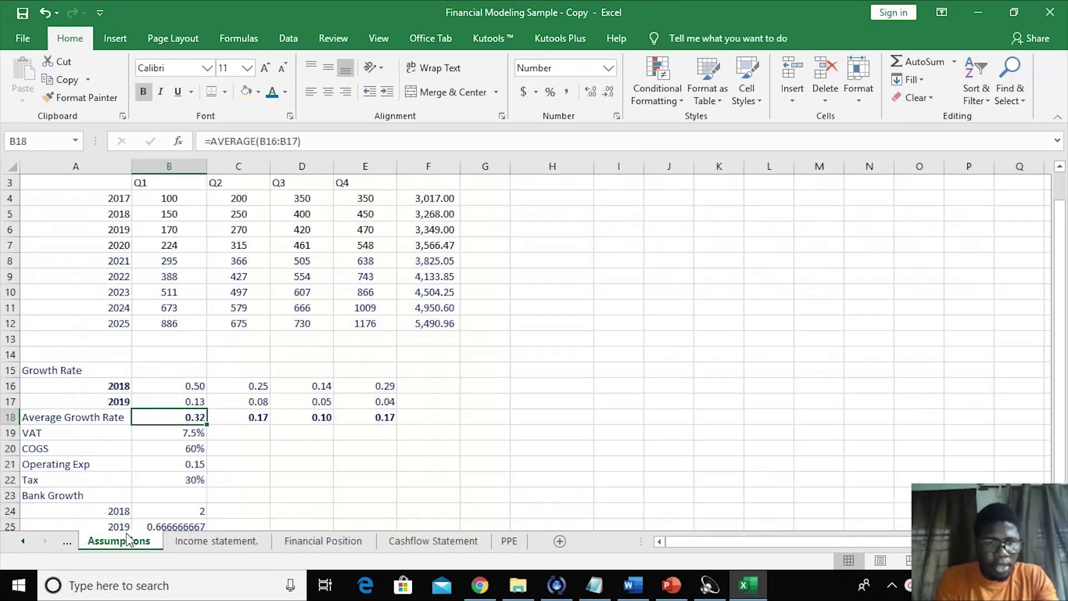
left_click(419, 460)
left_click(343, 500)
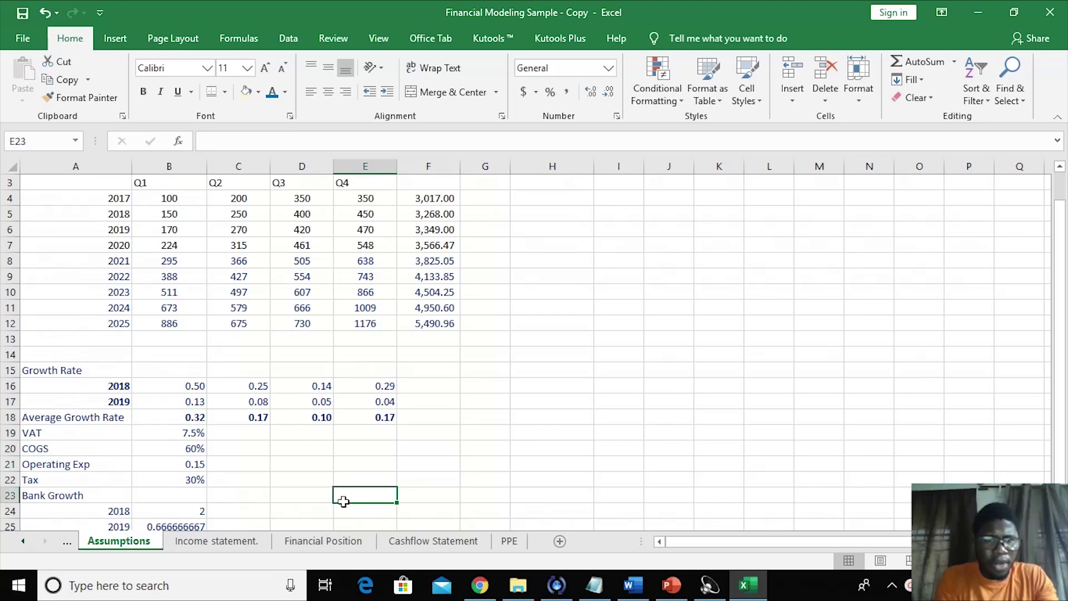
left_click(186, 321)
key("Up")
key("Up")
key("Up")
key("Up")
key("Up")
key("Up")
key("Up")
key("Up")
key("Up")
key("Up")
key("Up")
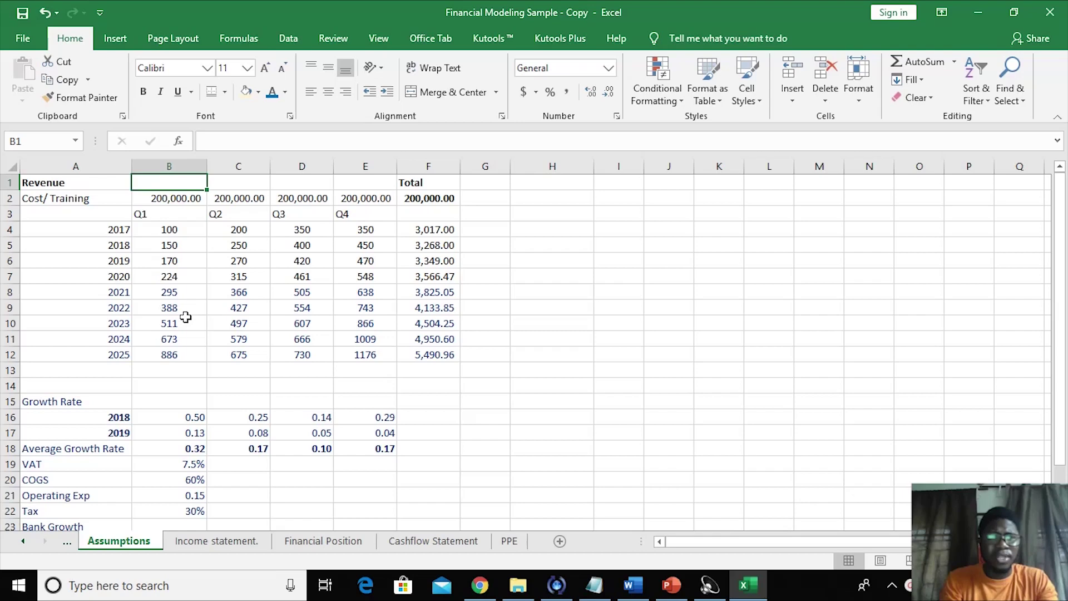
key("Down")
key("Down")
key("Down")
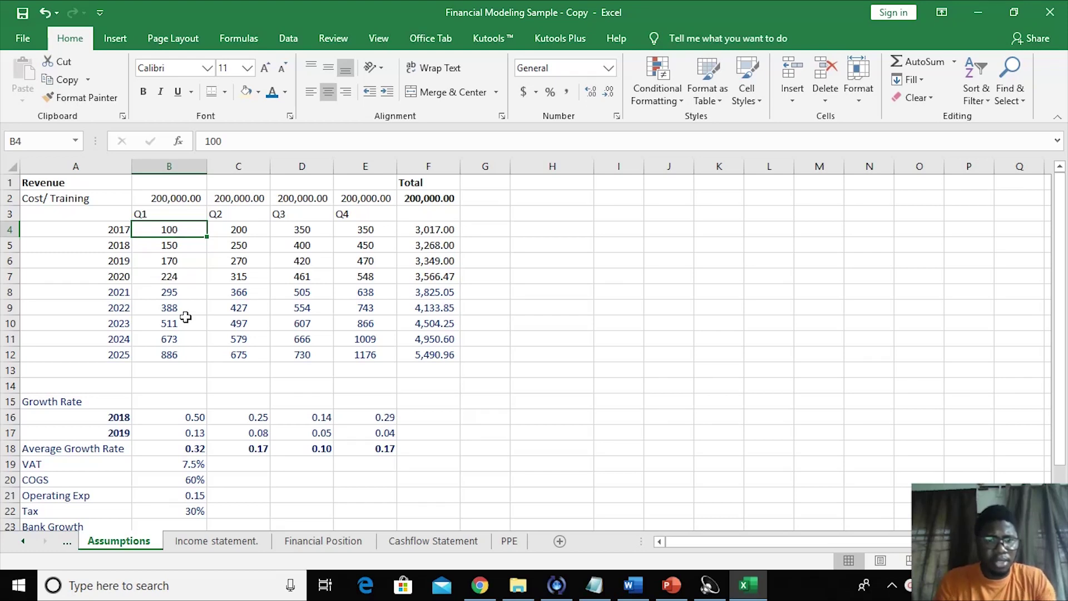
left_click(211, 383)
key("Down")
key("Down")
key("Down")
key("Down")
key("Down")
key("Down")
key("Down")
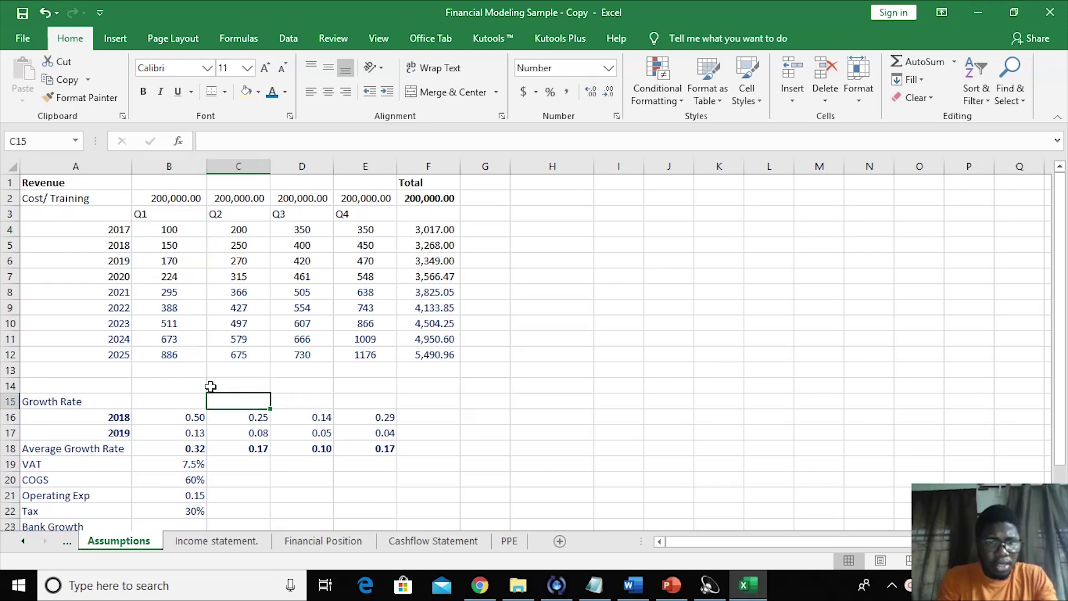
key("Down")
key("Down")
key("Down")
key("Down")
key("Down")
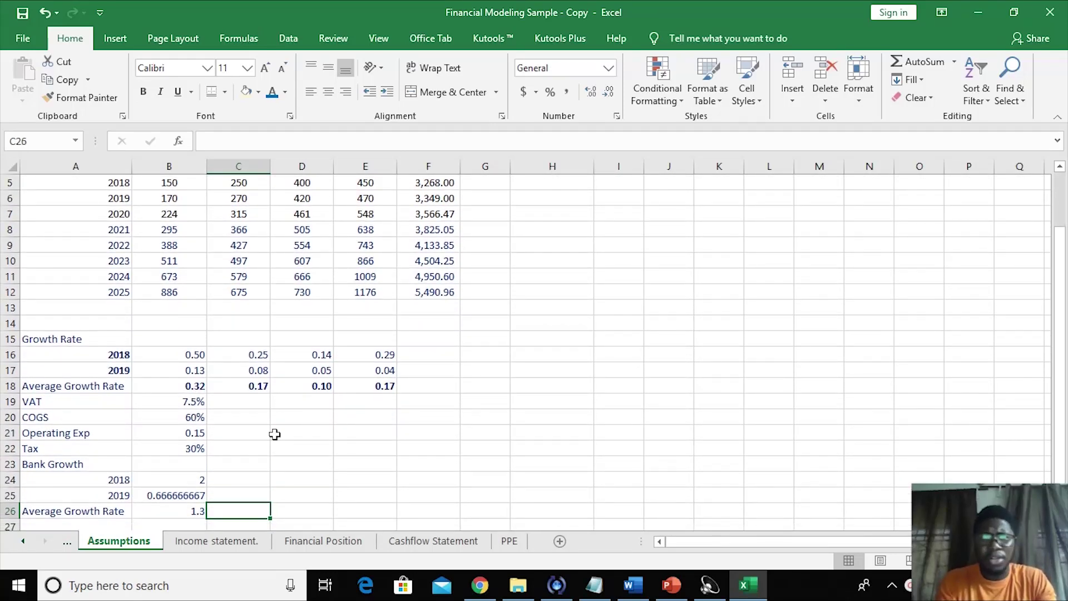
left_click(435, 407)
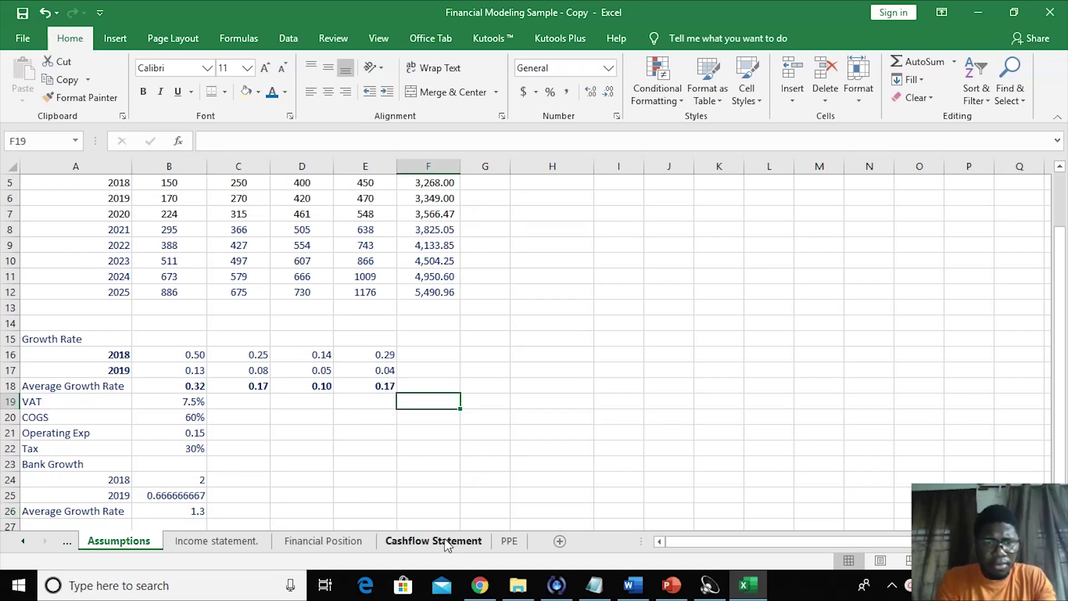
left_click(300, 464)
left_click(286, 432)
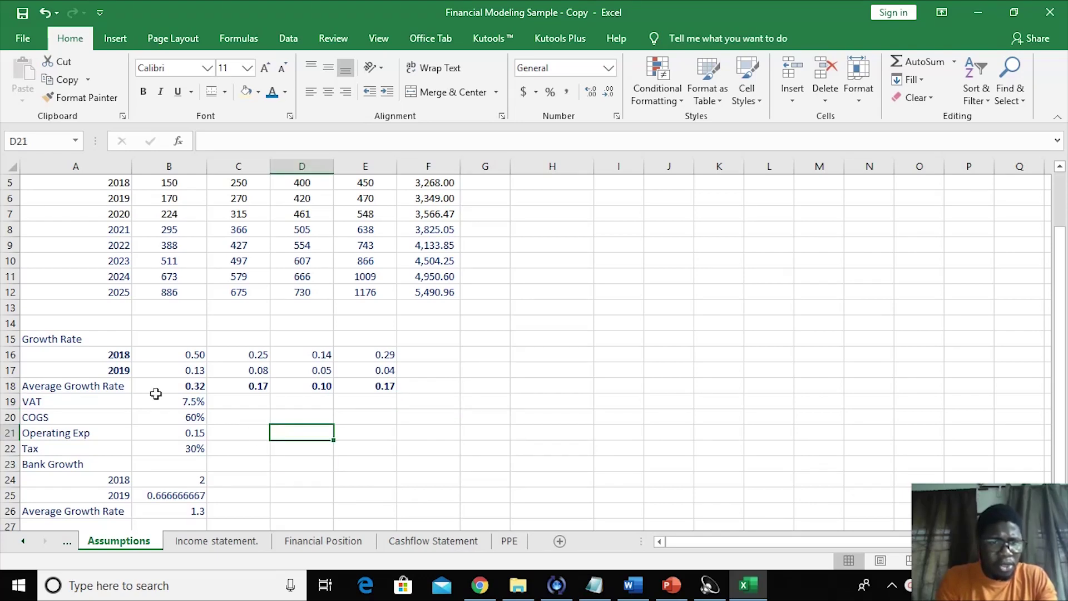
left_click(114, 382)
left_click_drag(167, 385, 394, 394)
left_click(344, 468)
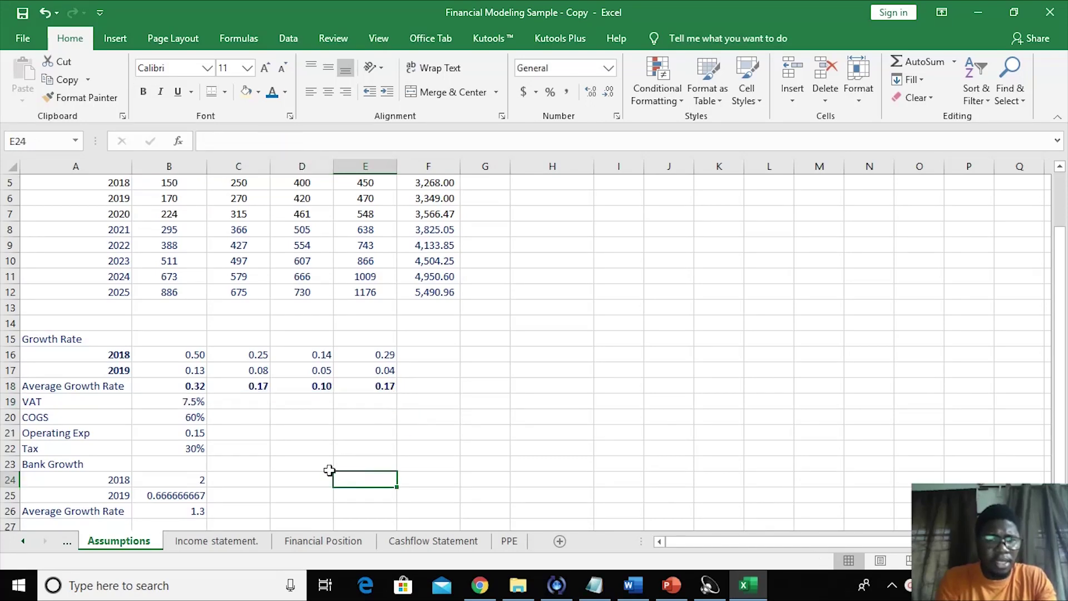
left_click(192, 388)
left_click_drag(193, 389, 379, 389)
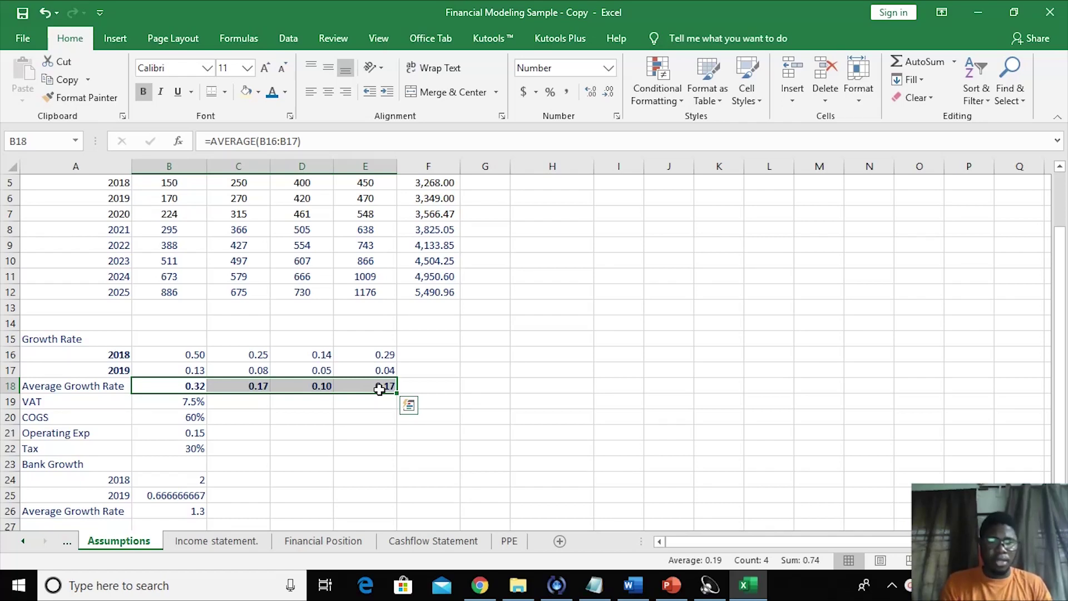
- Copy B18's Average Growth Rate number format onto the VAT and COGS values with Format Painter
left_click(301, 436)
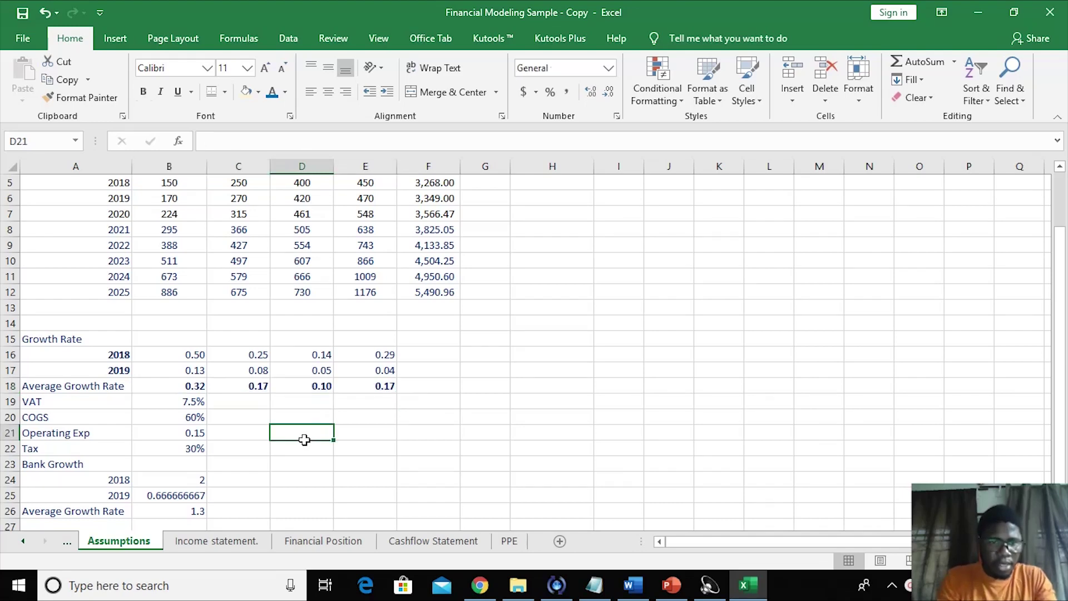
left_click(192, 384)
left_click(280, 418)
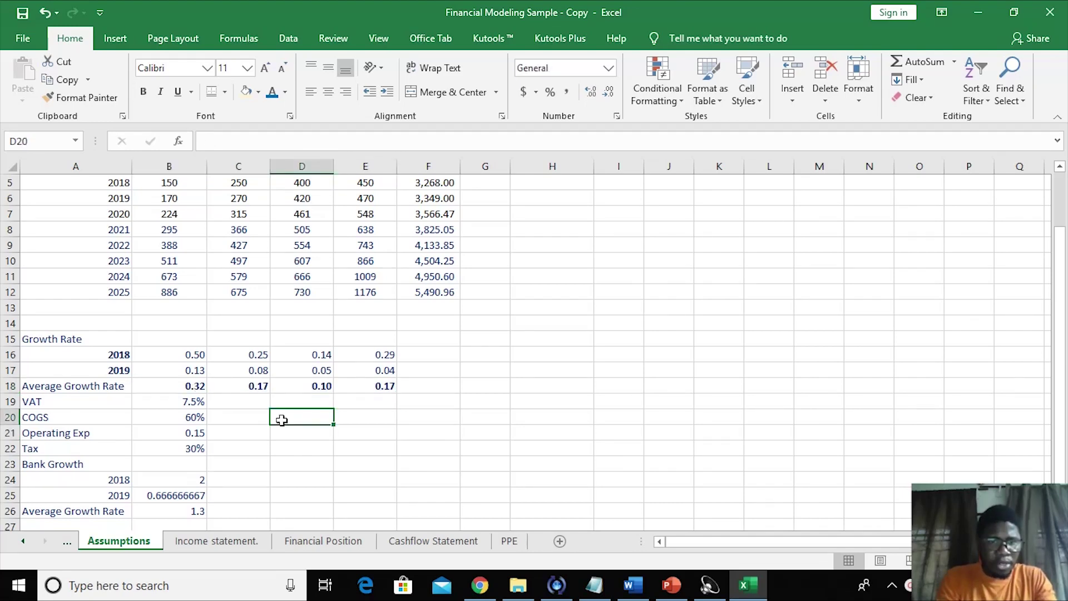
left_click(184, 386)
left_click_drag(184, 385, 282, 385)
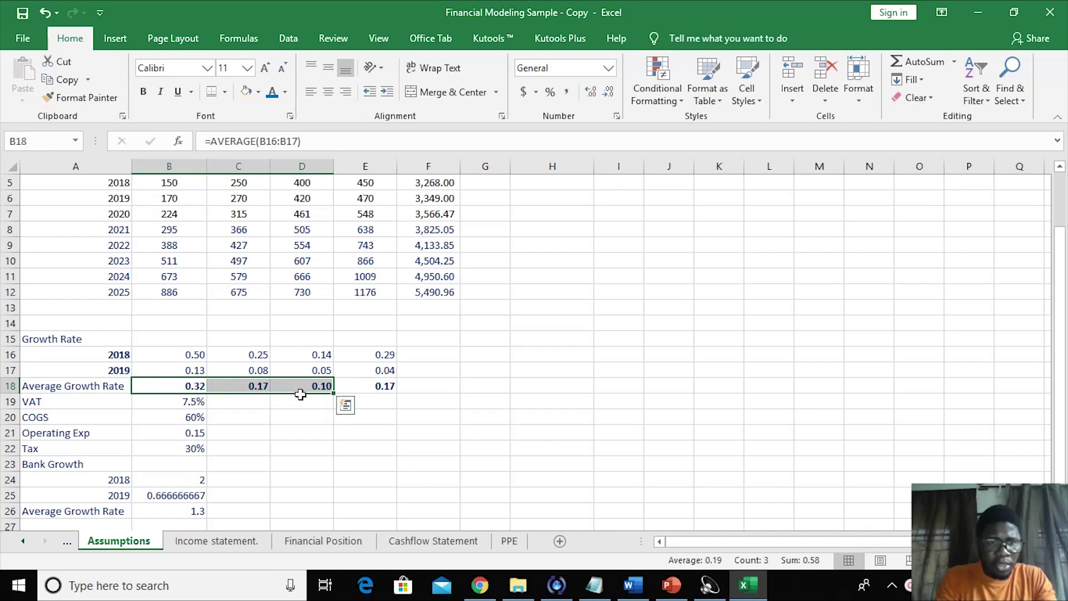
left_click(288, 448)
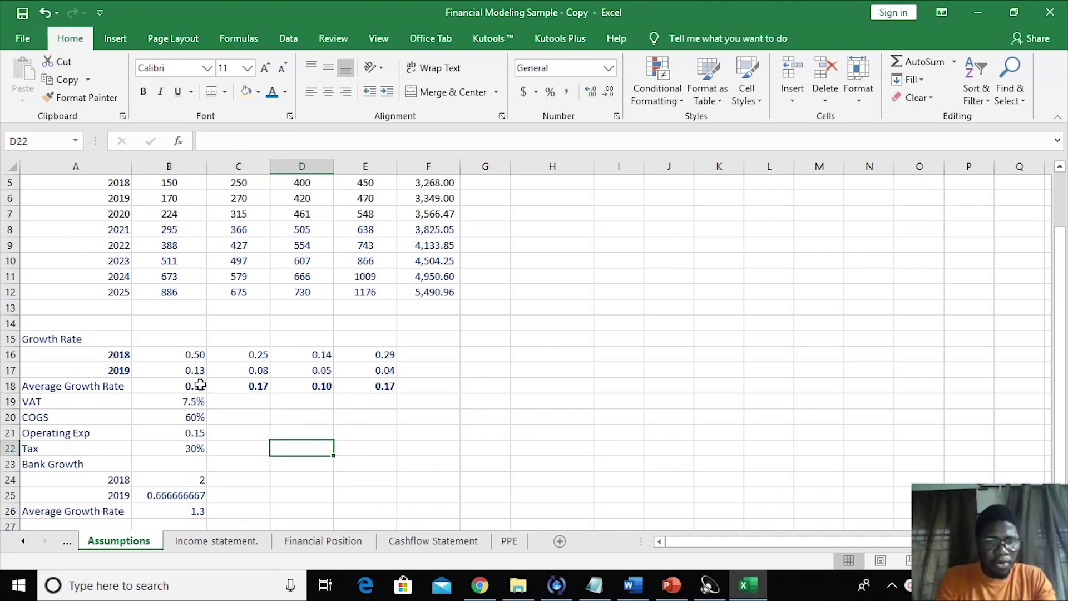
left_click_drag(195, 386, 384, 392)
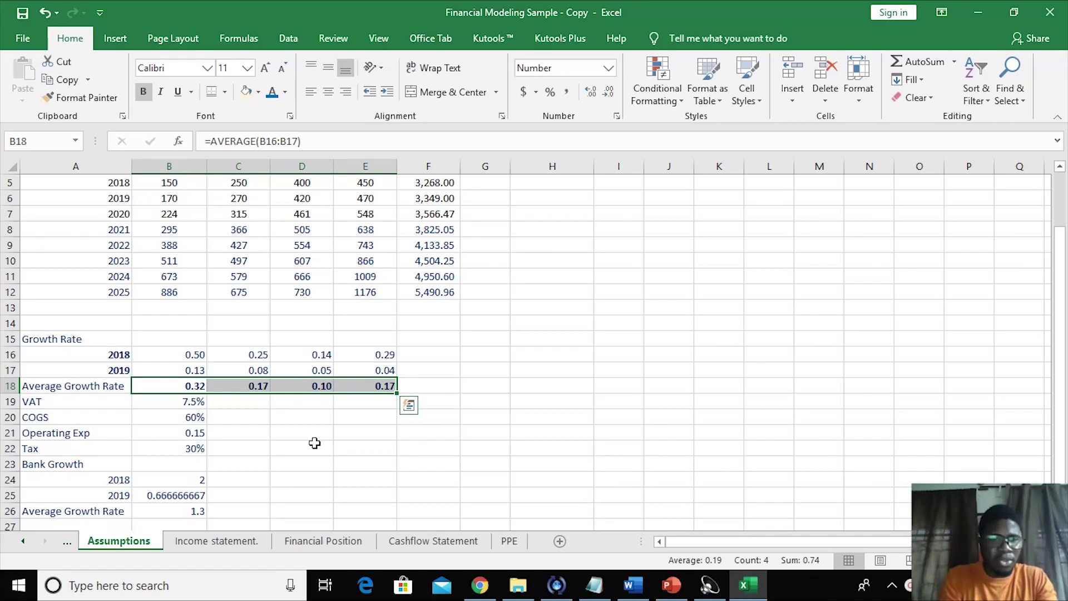
left_click(273, 435)
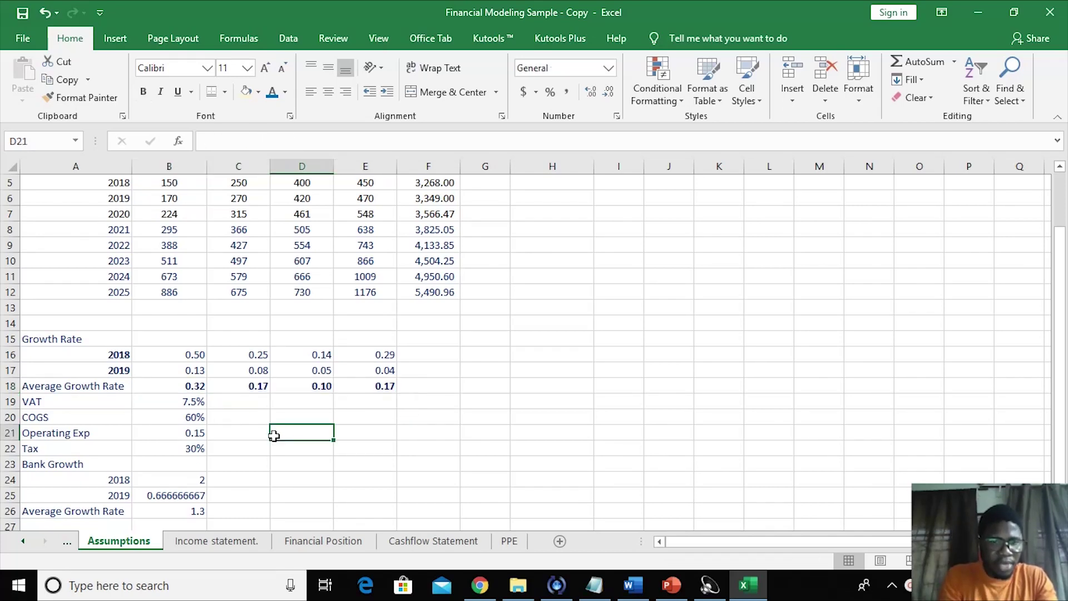
left_click(199, 386)
left_click(83, 97)
left_click(179, 410)
left_click_drag(179, 409, 192, 420)
- Re-enter VAT in B19 as 0.075, displayed with three decimals
left_click(285, 431)
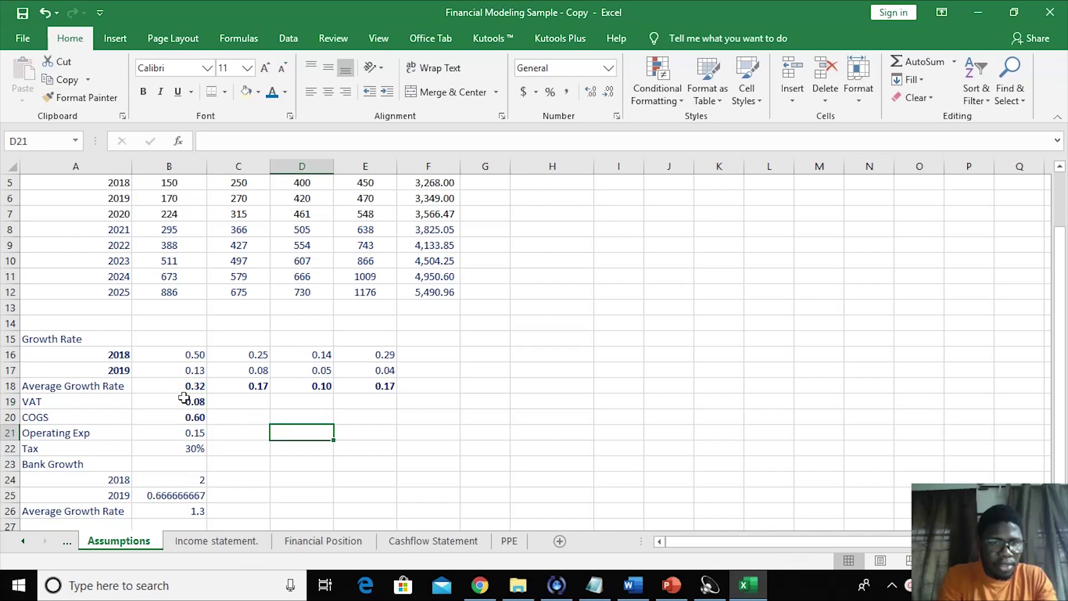
left_click(192, 402)
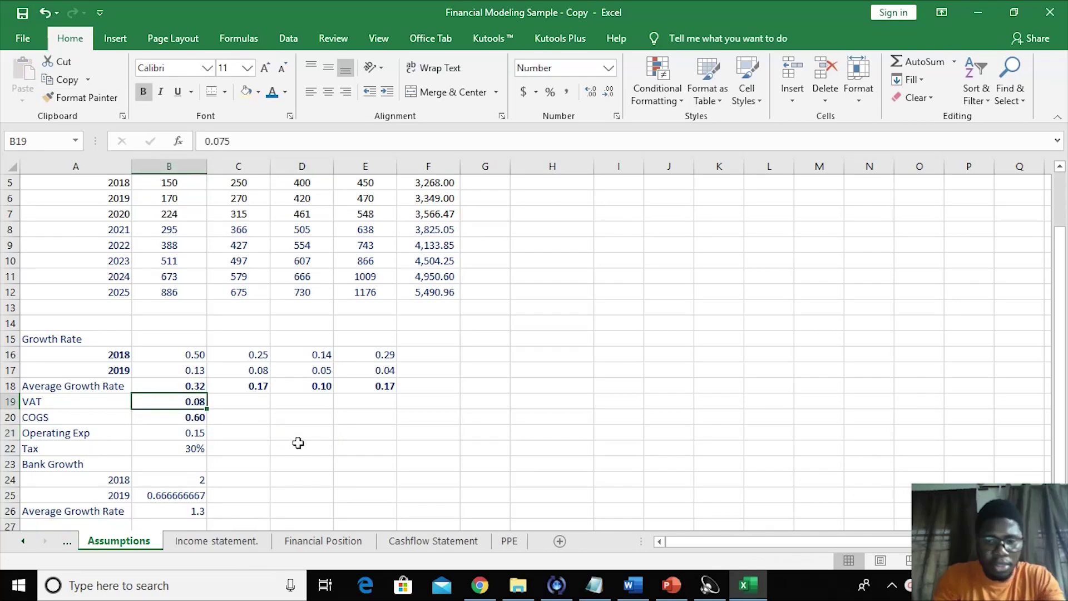
type("0.")
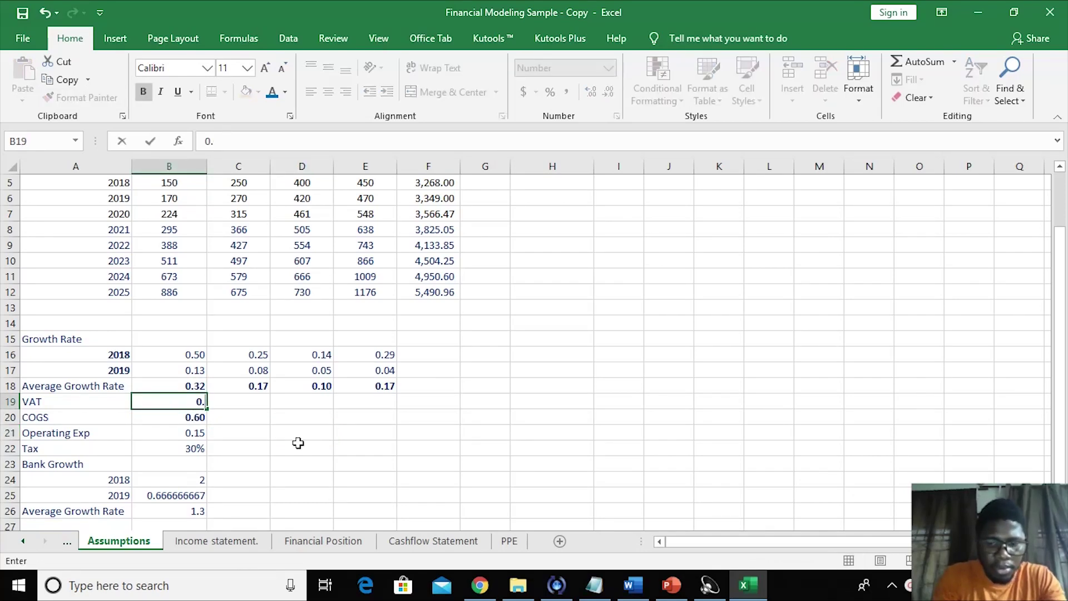
type("075")
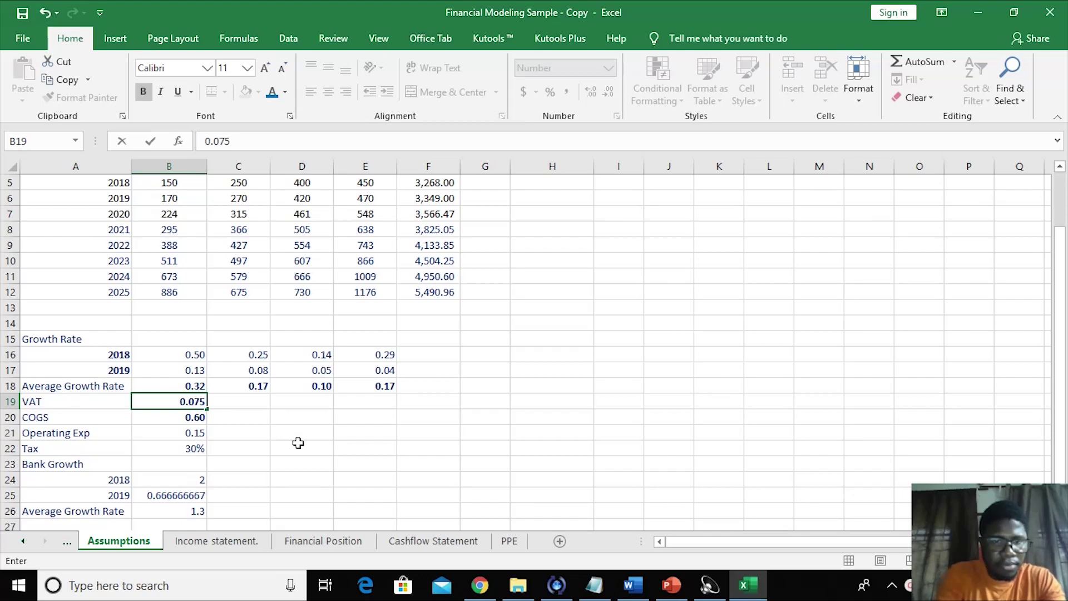
left_click(330, 463)
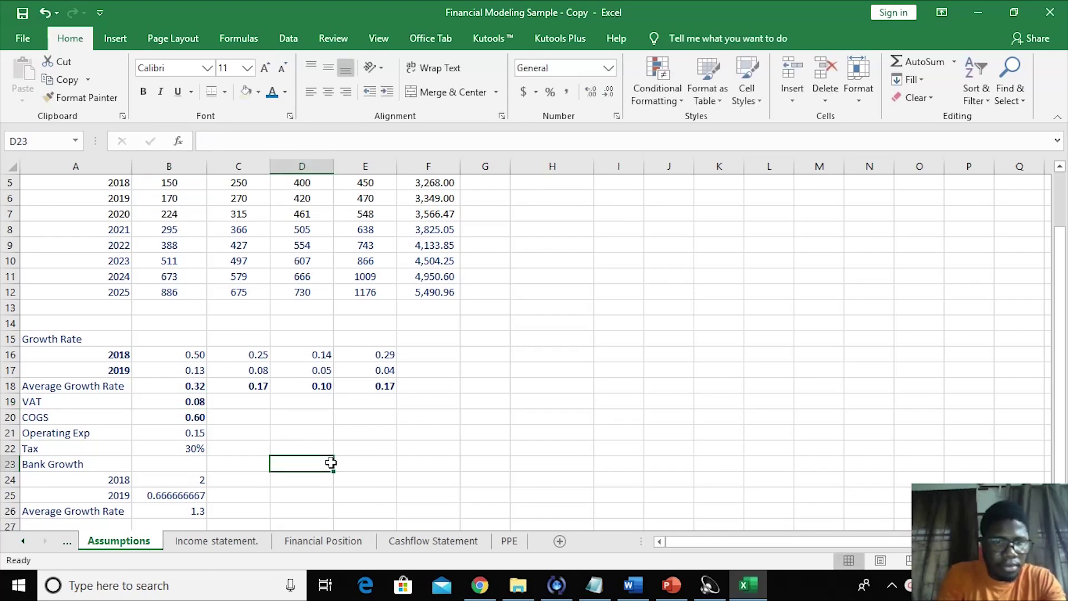
left_click(197, 406)
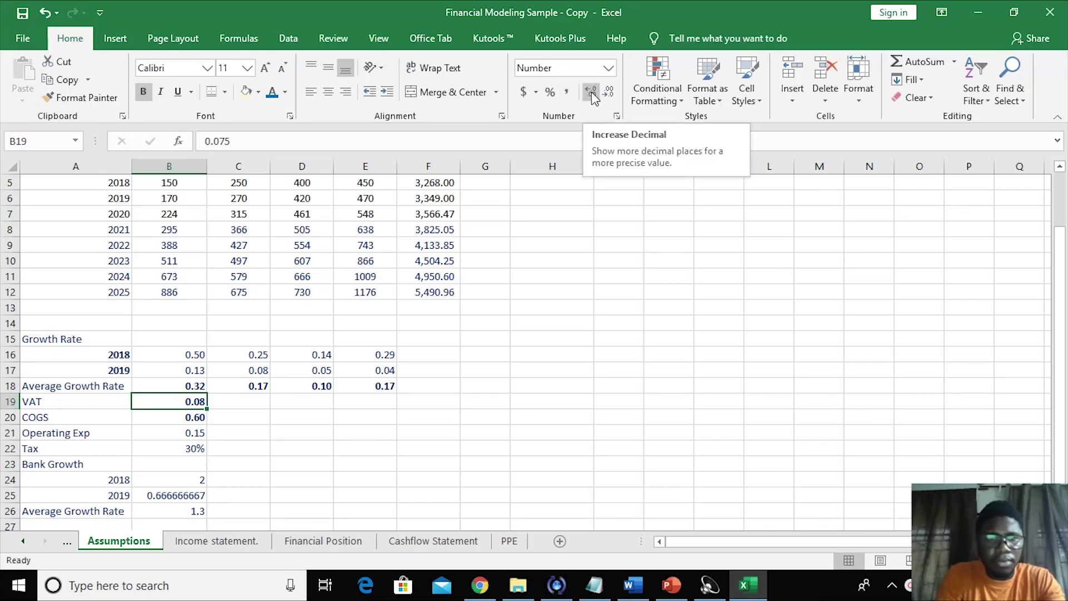
left_click(591, 92)
left_click(397, 418)
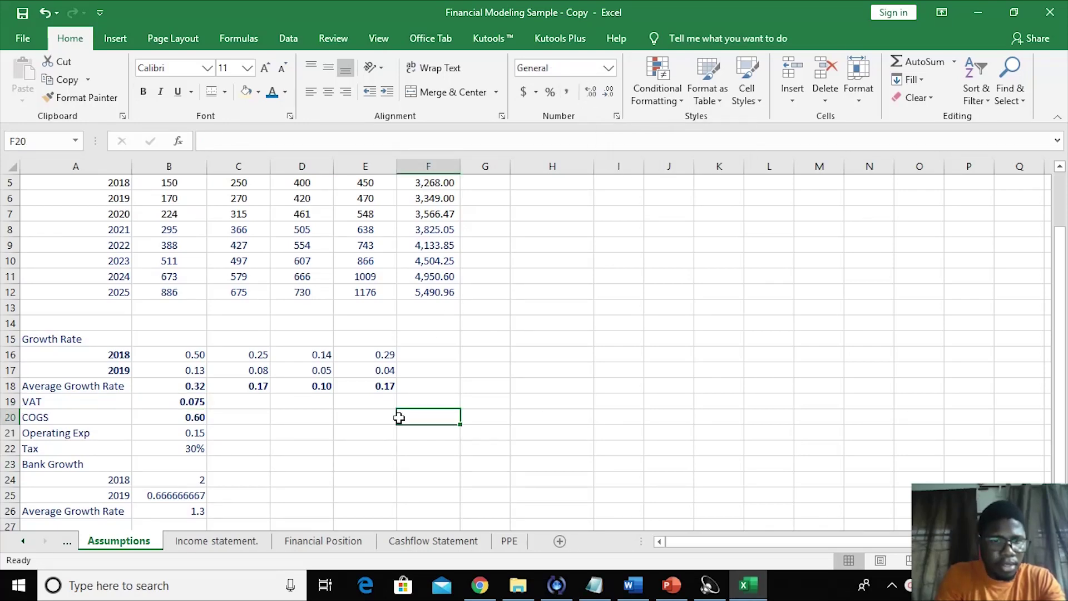
- Enter Tax in B22 as 0.30, using Operating Exp's number format
left_click(189, 449)
type("0.30")
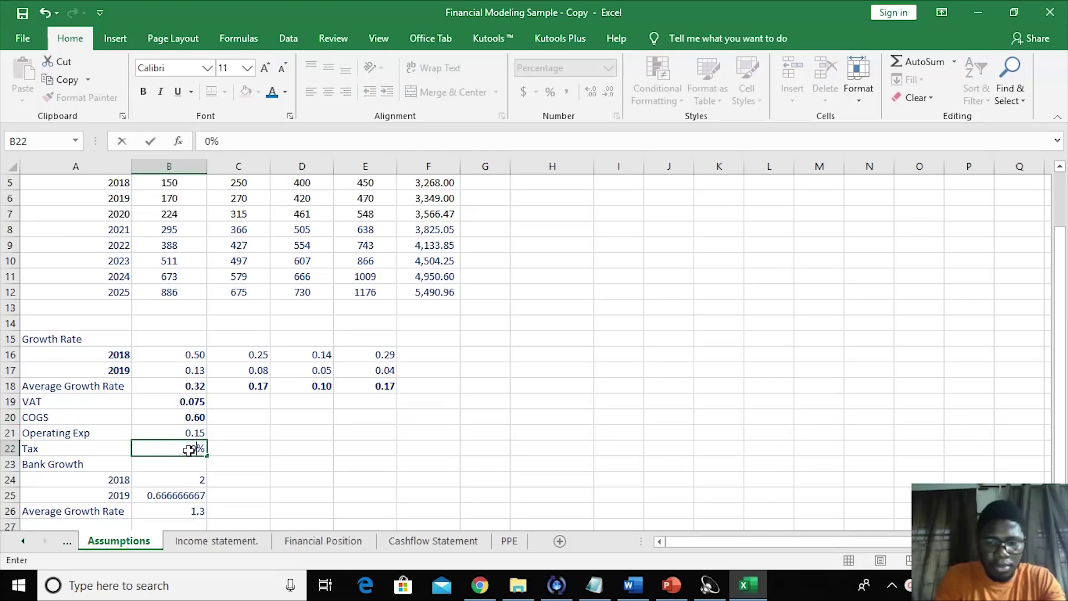
left_click(282, 451)
left_click(197, 449)
left_click(182, 431)
left_click(75, 101)
left_click(195, 448)
left_click(269, 465)
left_click(194, 447)
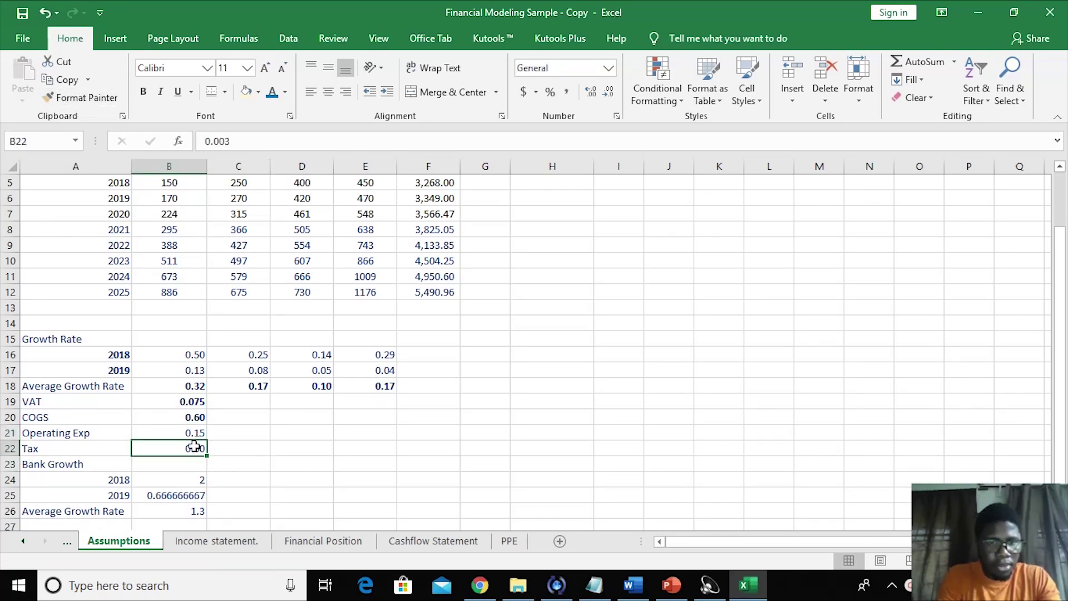
type("0.3")
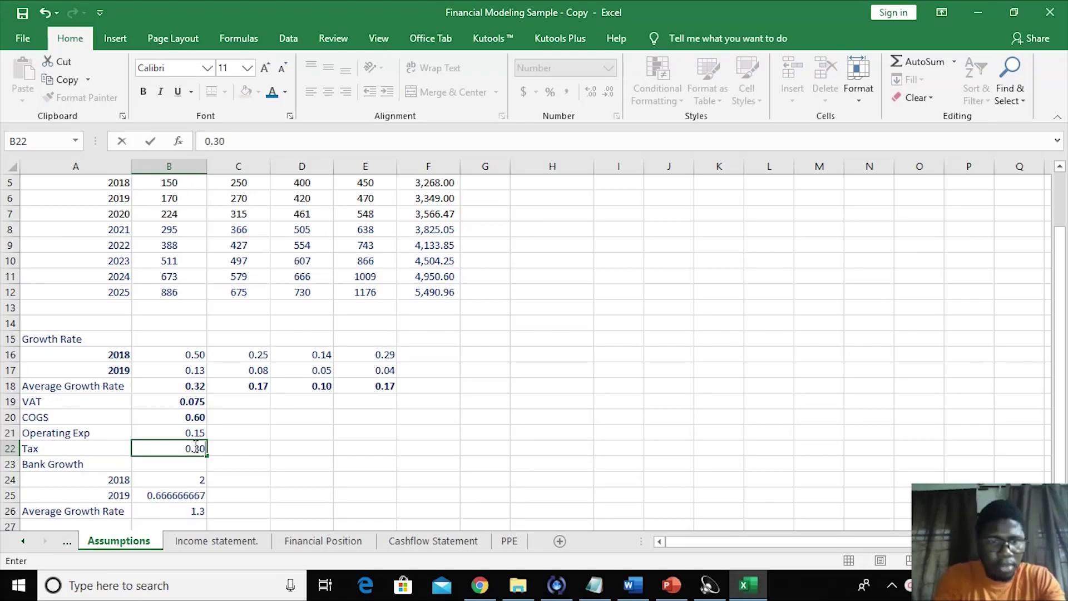
left_click(283, 461)
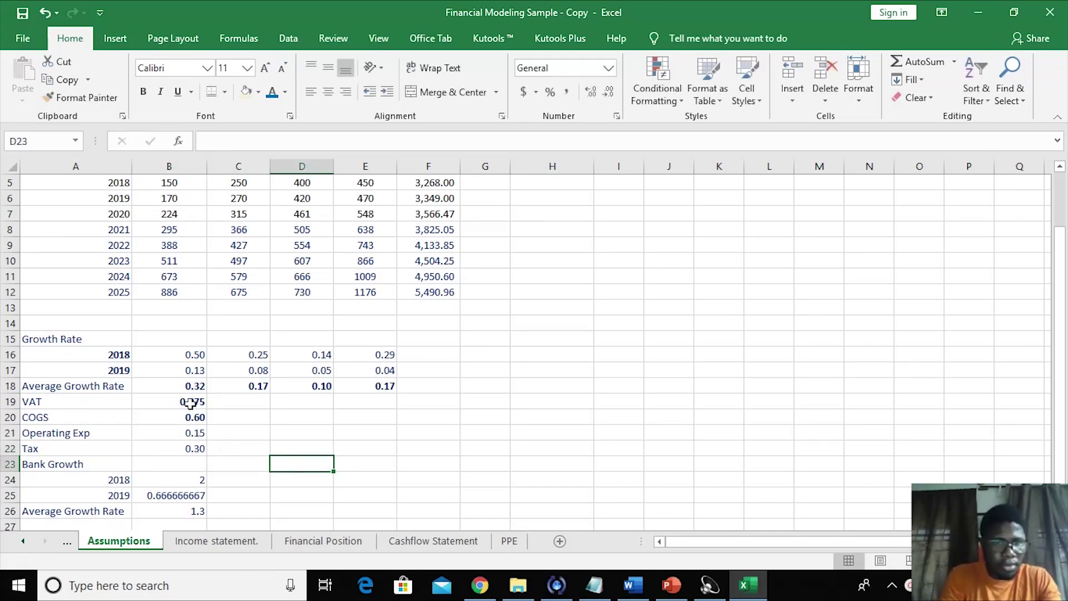
- Remove bold from the VAT, COGS, Operating Exp and Tax values in B19:B22
left_click_drag(195, 421, 195, 449)
key("ctrl+b")
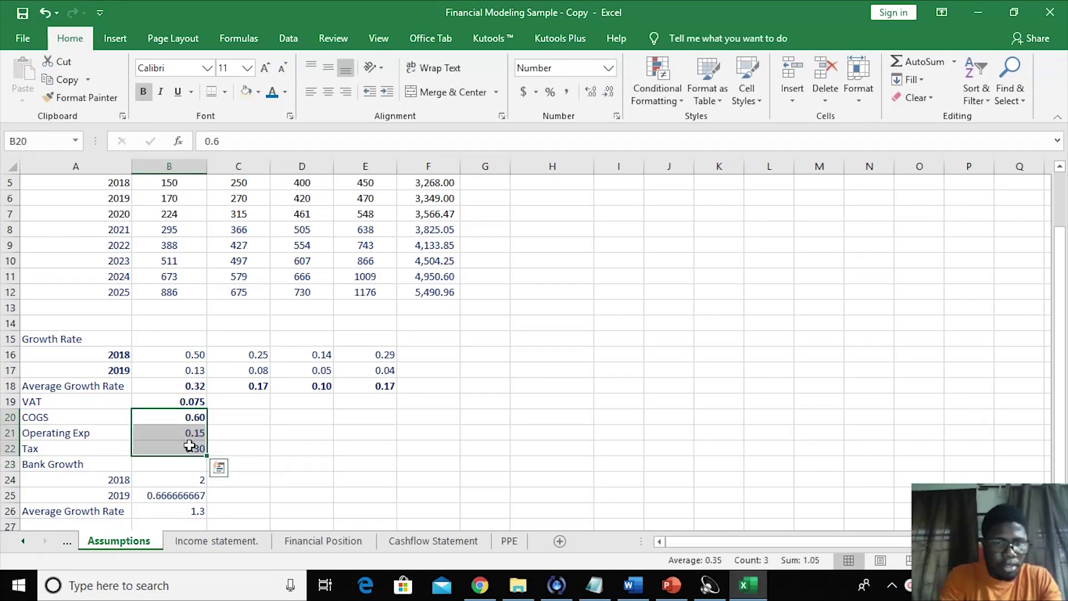
left_click(190, 445)
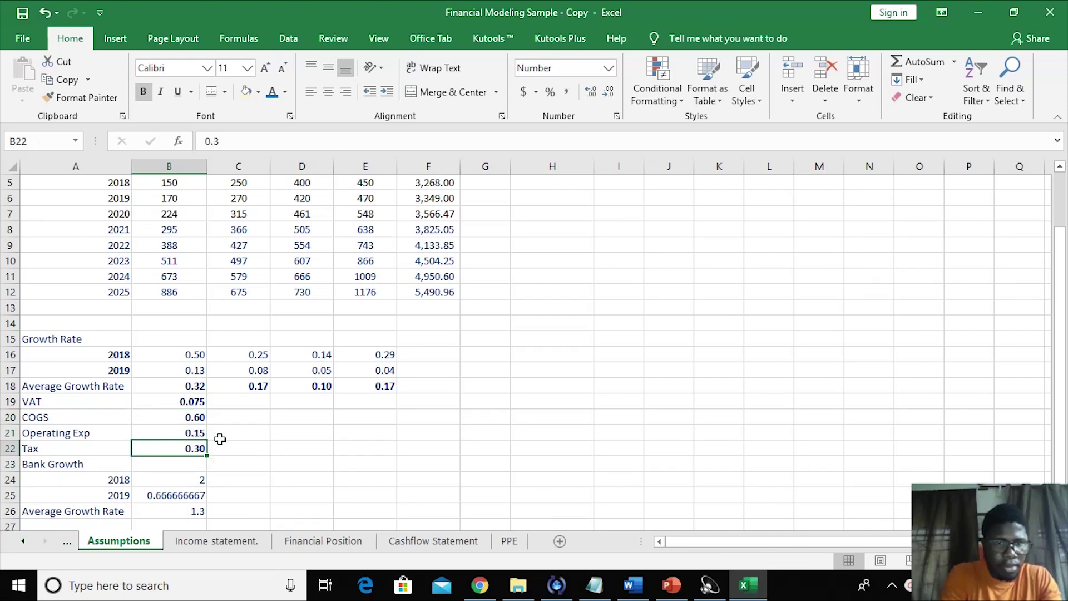
left_click(262, 435)
left_click_drag(196, 402, 193, 448)
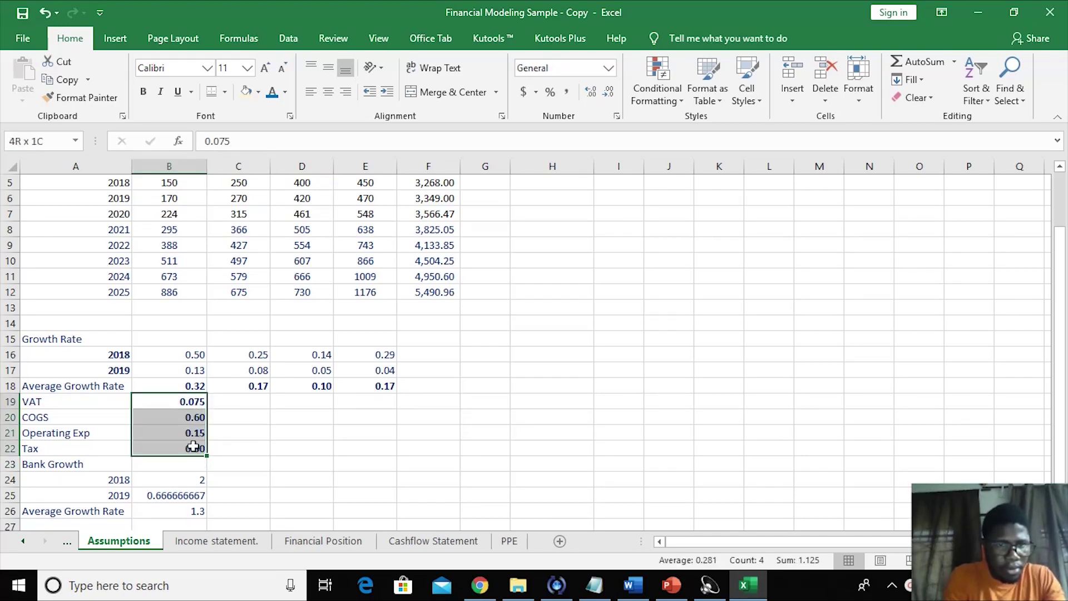
key("ctrl+b")
left_click(323, 418)
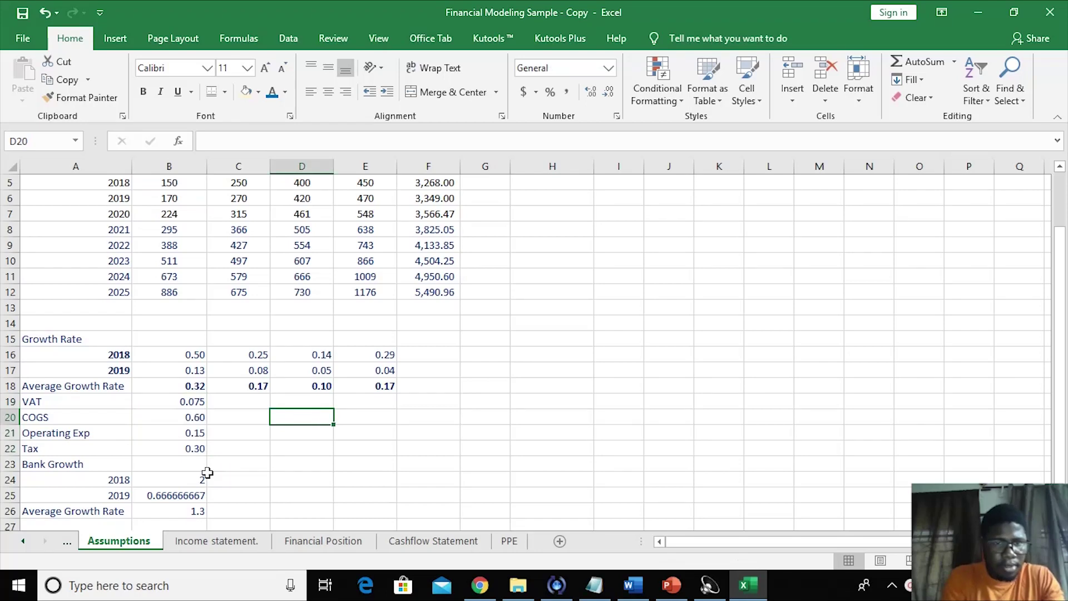
left_click_drag(178, 385, 374, 388)
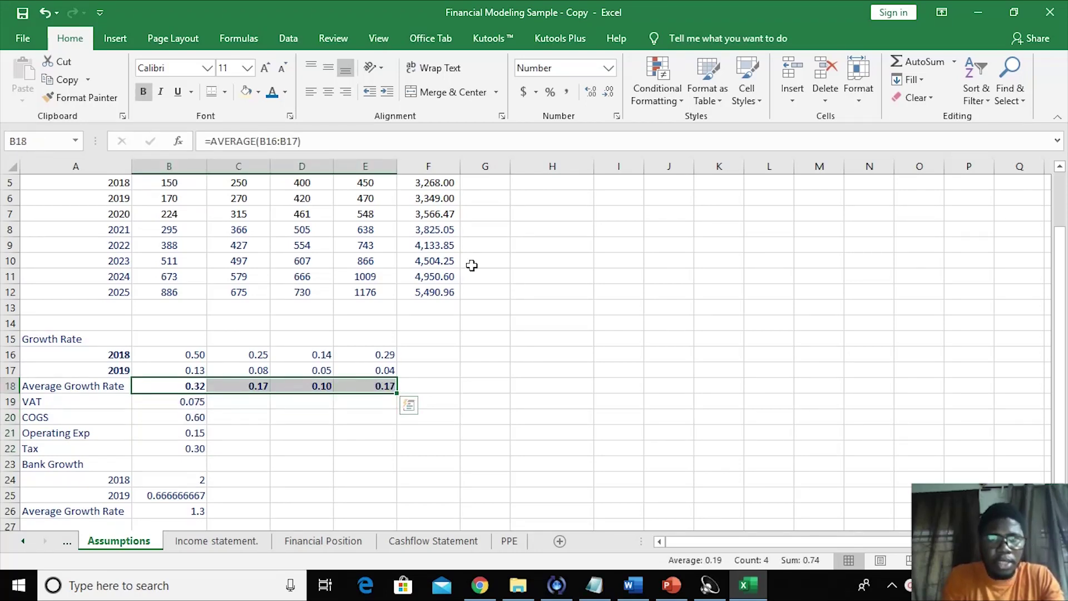
- Add data validation to B18:E18 allowing decimals between, with a minimum of 0
left_click(287, 40)
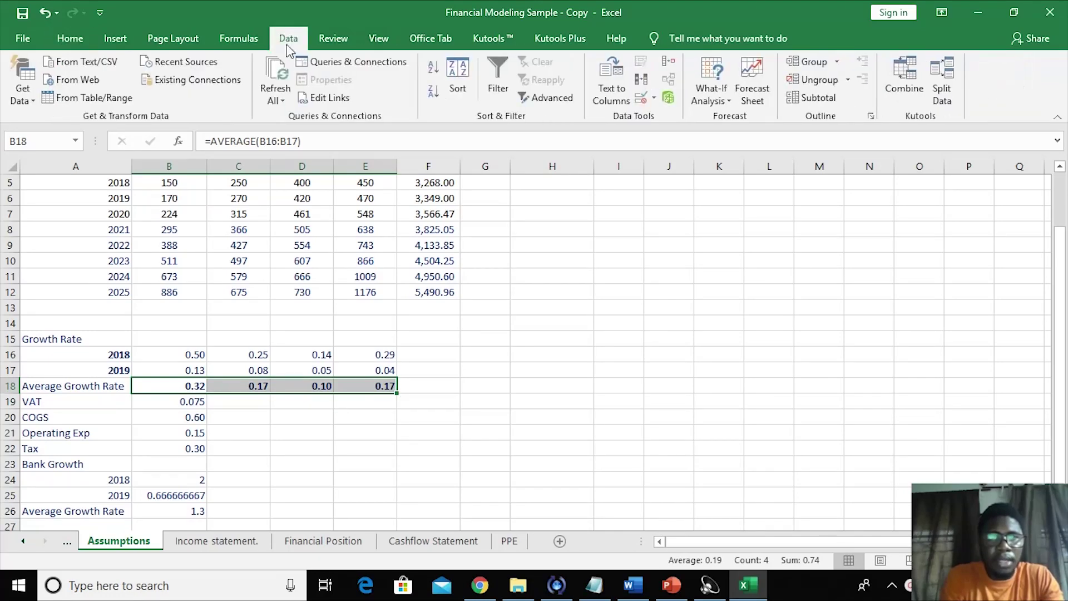
left_click(639, 99)
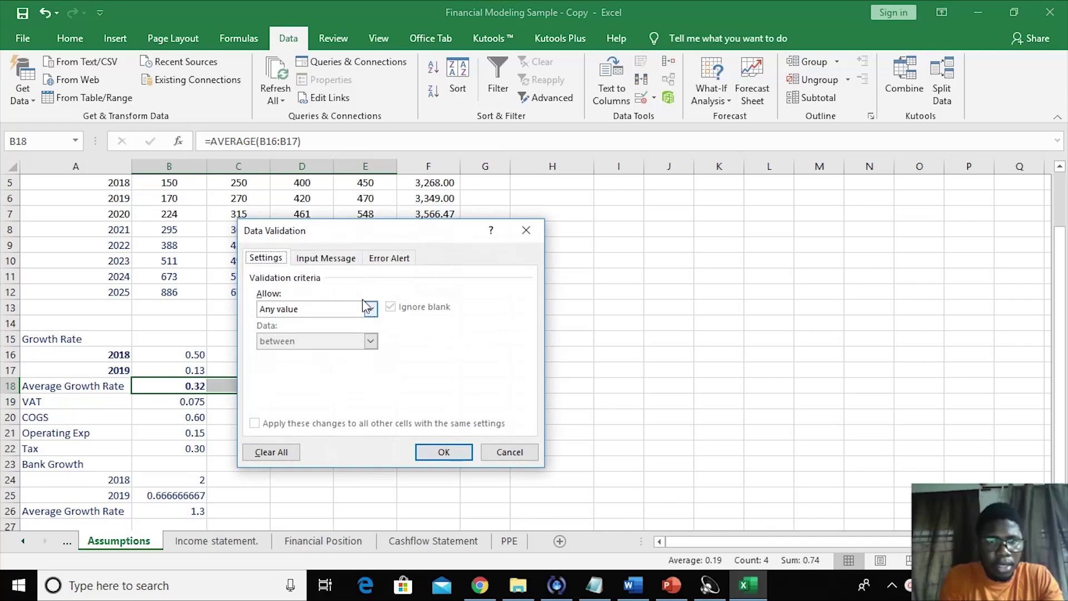
left_click(370, 310)
left_click(349, 343)
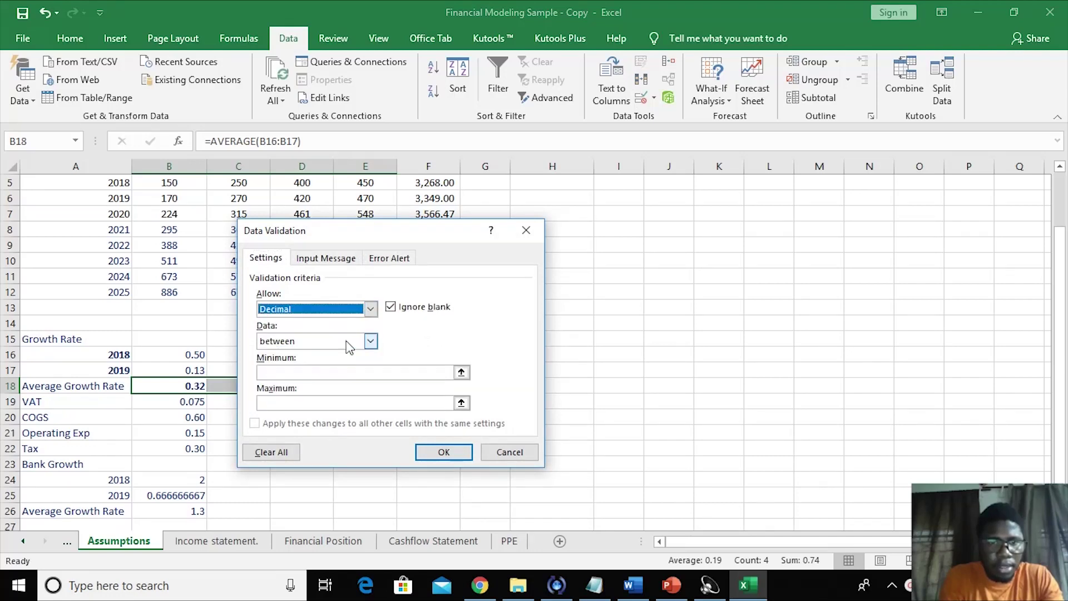
left_click(306, 374)
type("0")
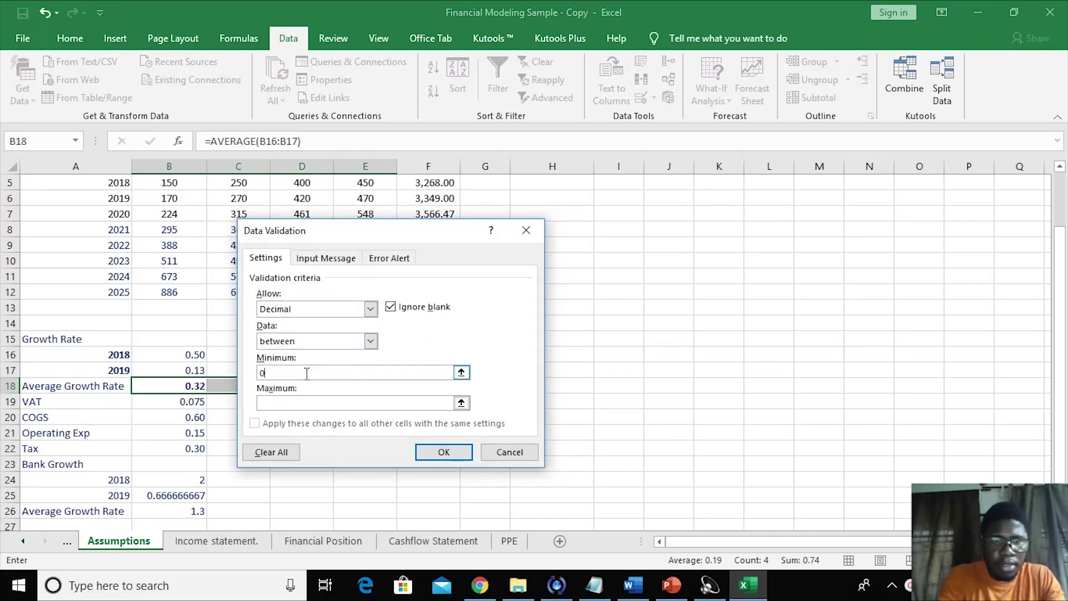
left_click(283, 404)
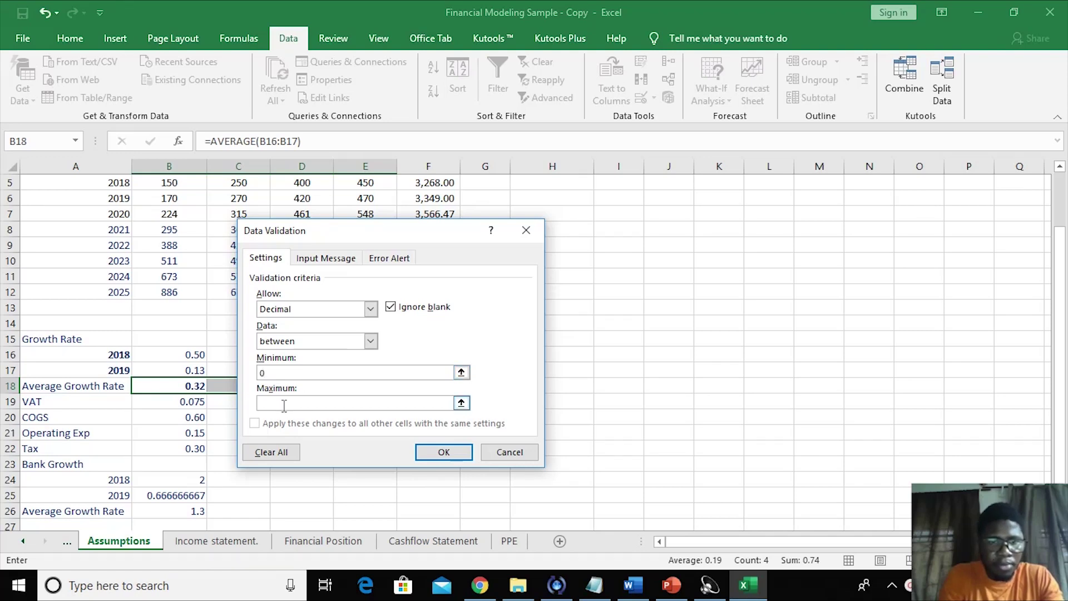
type("0.35")
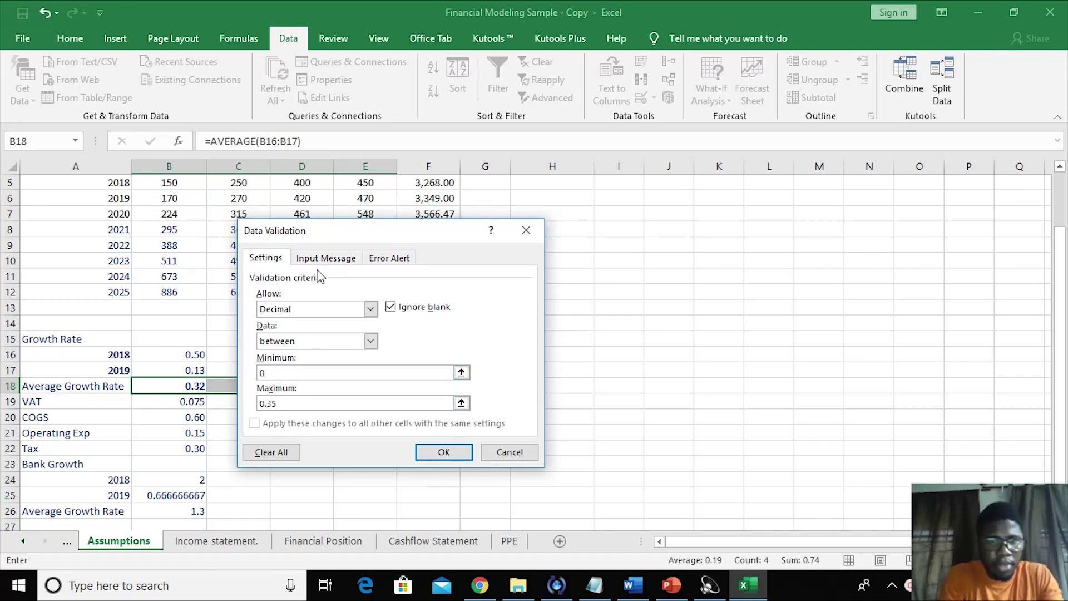
left_click(322, 262)
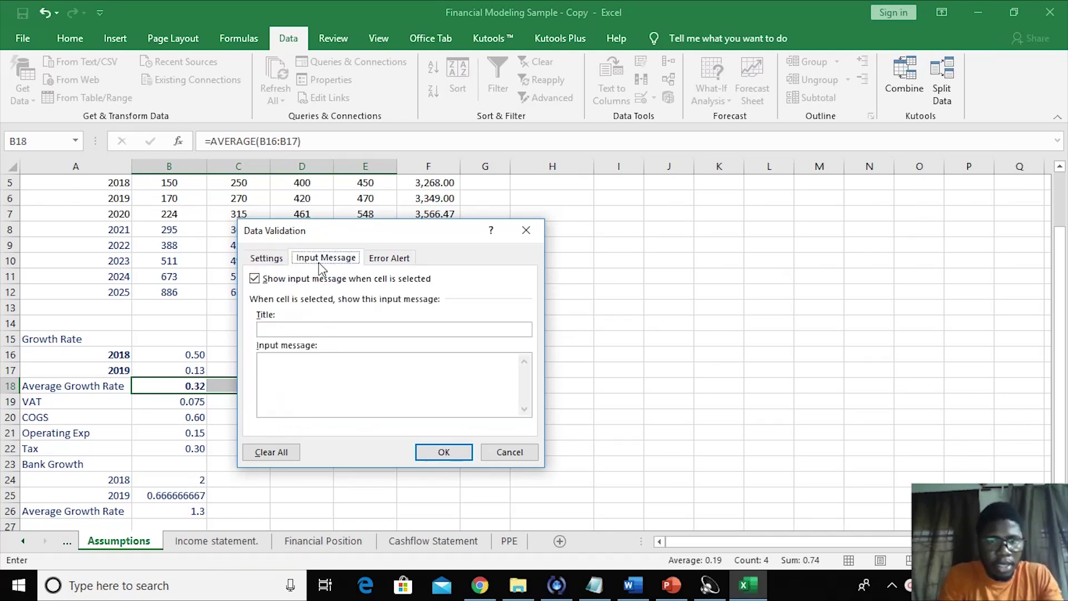
- Give the validation an input message titled 'Error' reading 'AGR cannot exceed 35%'
left_click(297, 328)
type("Error")
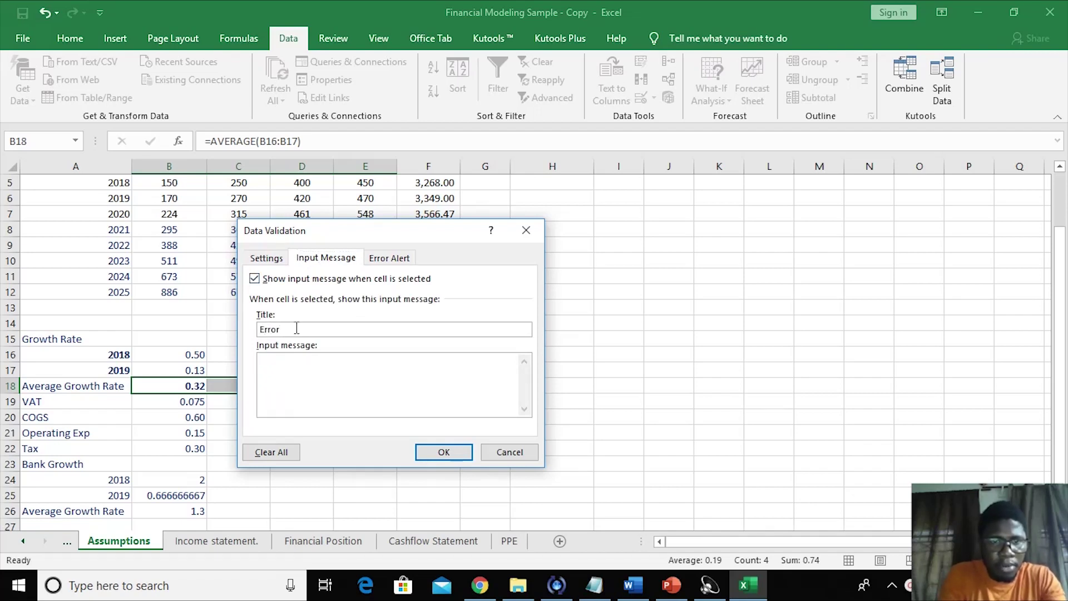
left_click(281, 370)
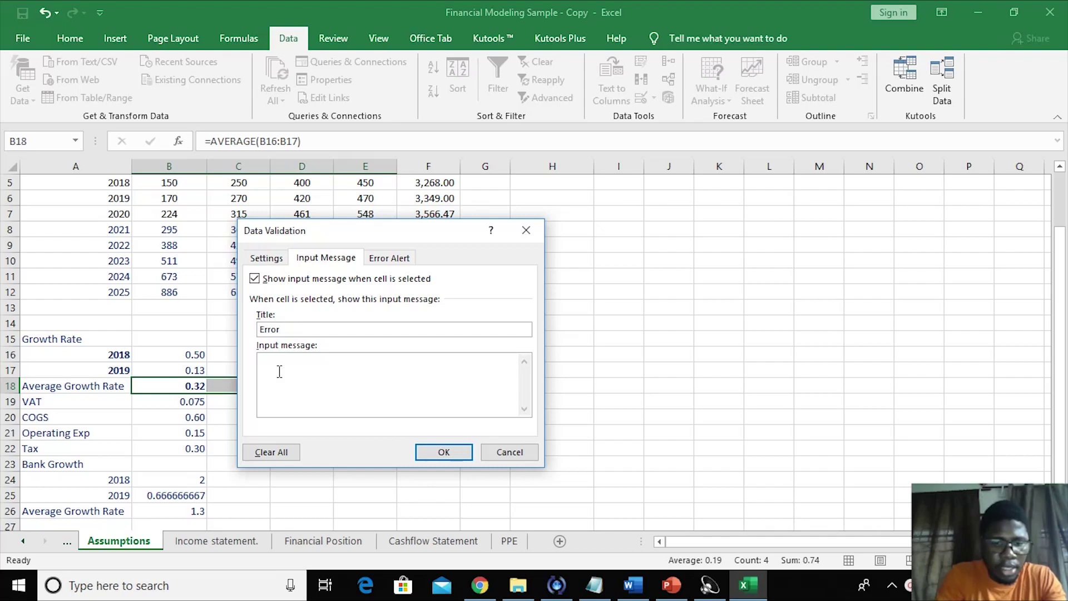
type("This")
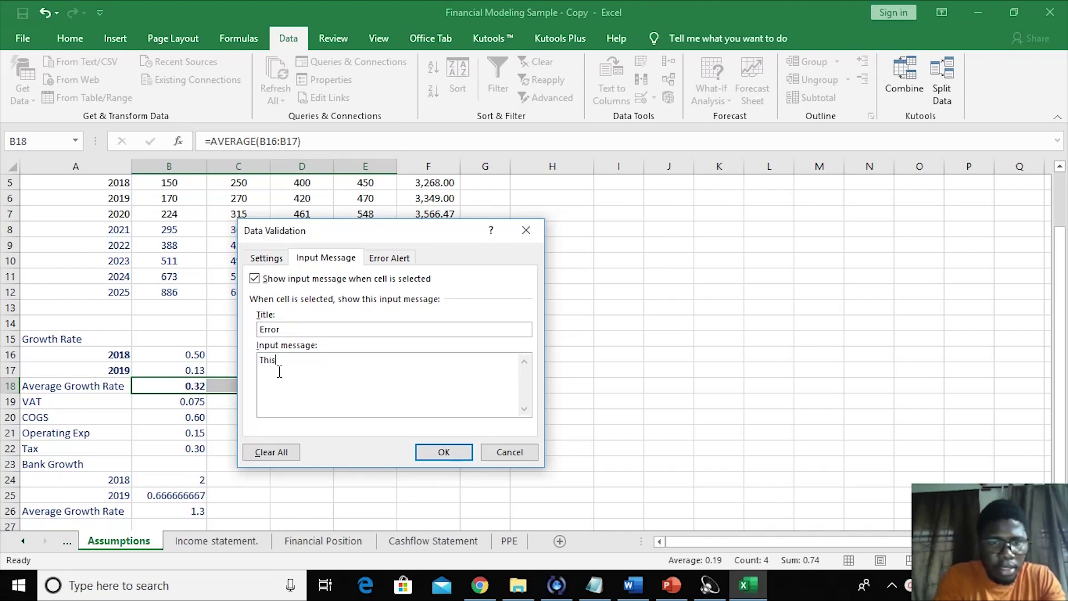
key("BackSpace")
key("BackSpace")
key("BackSpace")
key("BackSpace")
key("BackSpace")
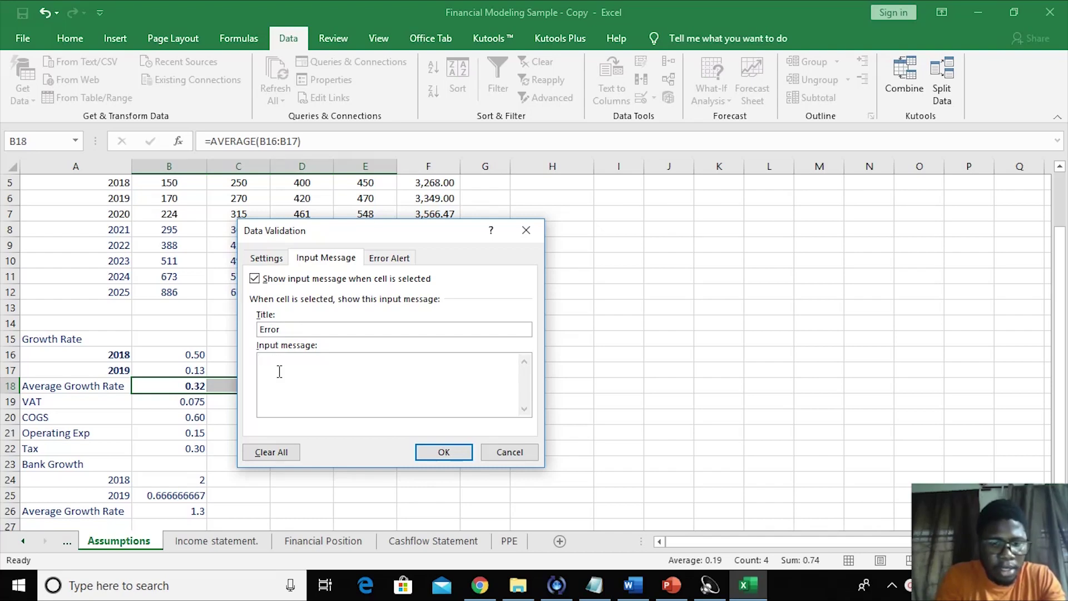
type("Av")
key("BackSpace")
key("BackSpace")
type("A")
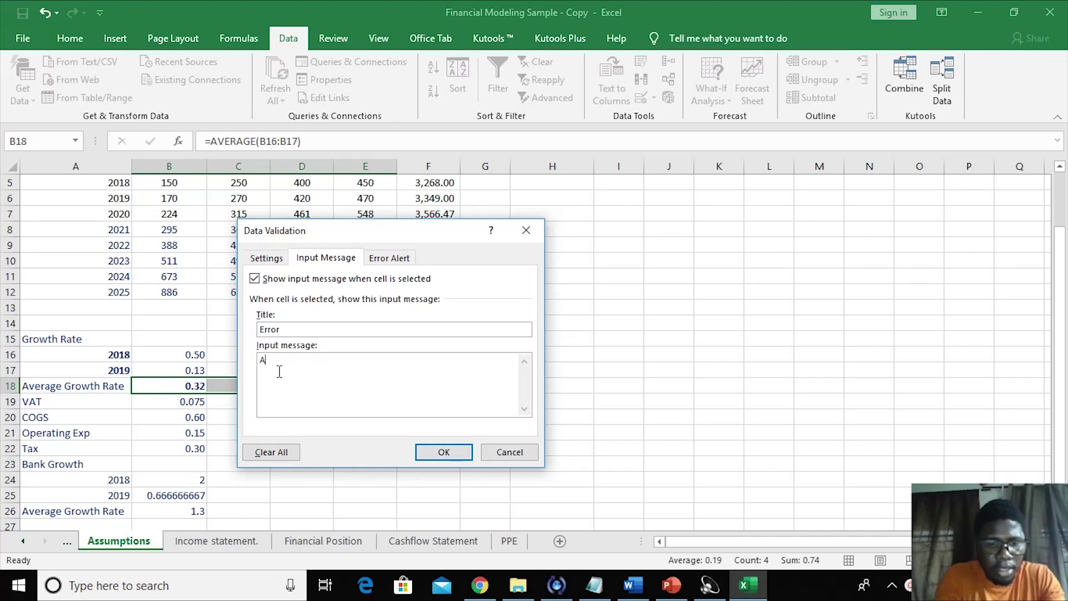
type("GR ca")
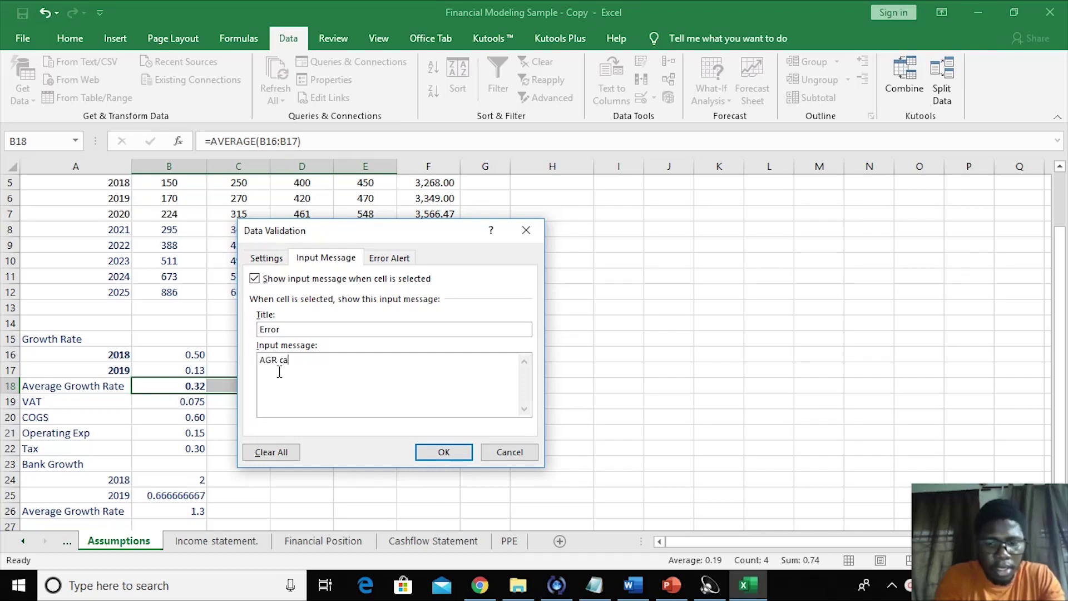
type("nnot exceed ")
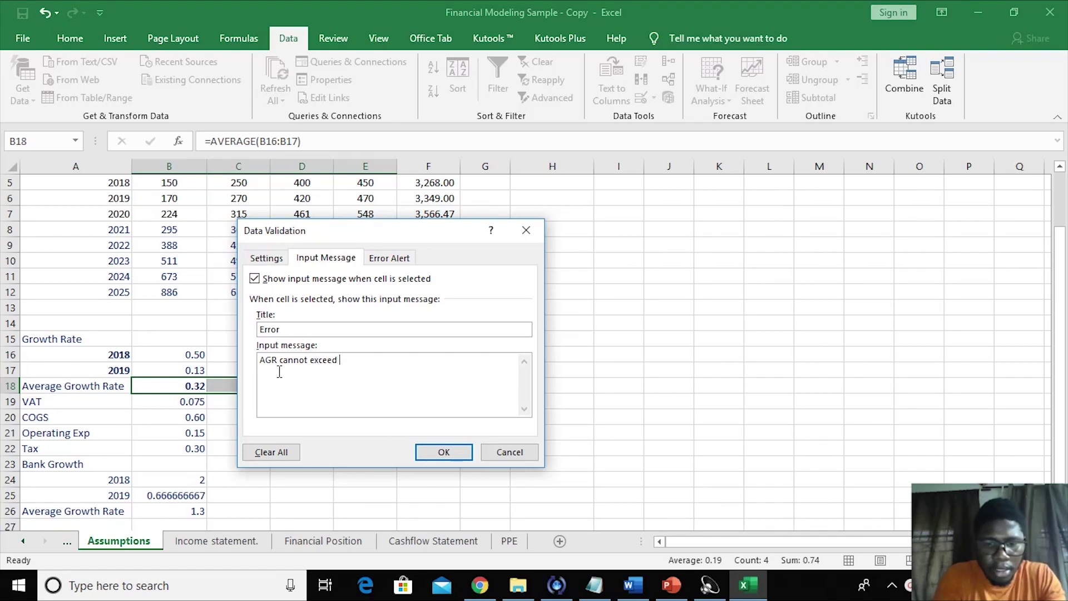
type("35%")
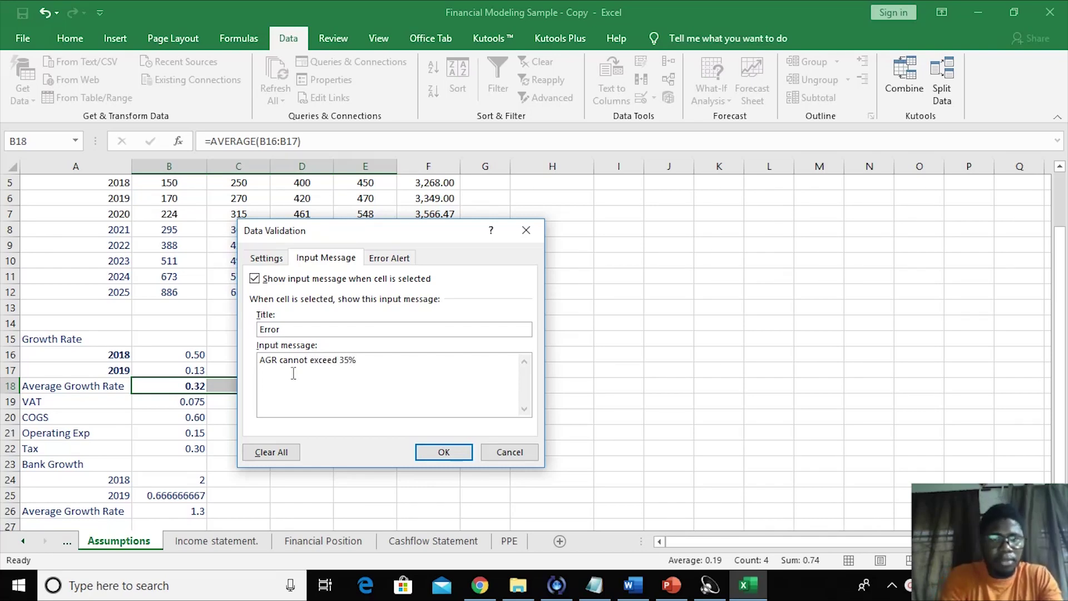
- Begin entering the Error Alert title
left_click(382, 259)
left_click(389, 329)
type("W")
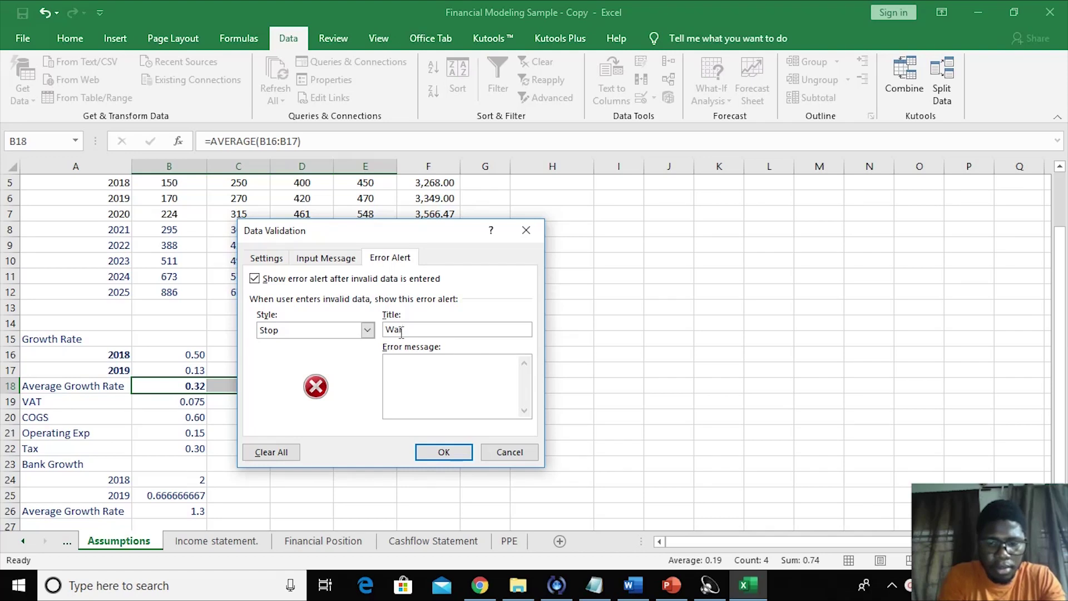
- Set the Stop alert title to 'Error' and message 'AGR is above 35%', then apply the rule
key("BackSpace")
type("Error")
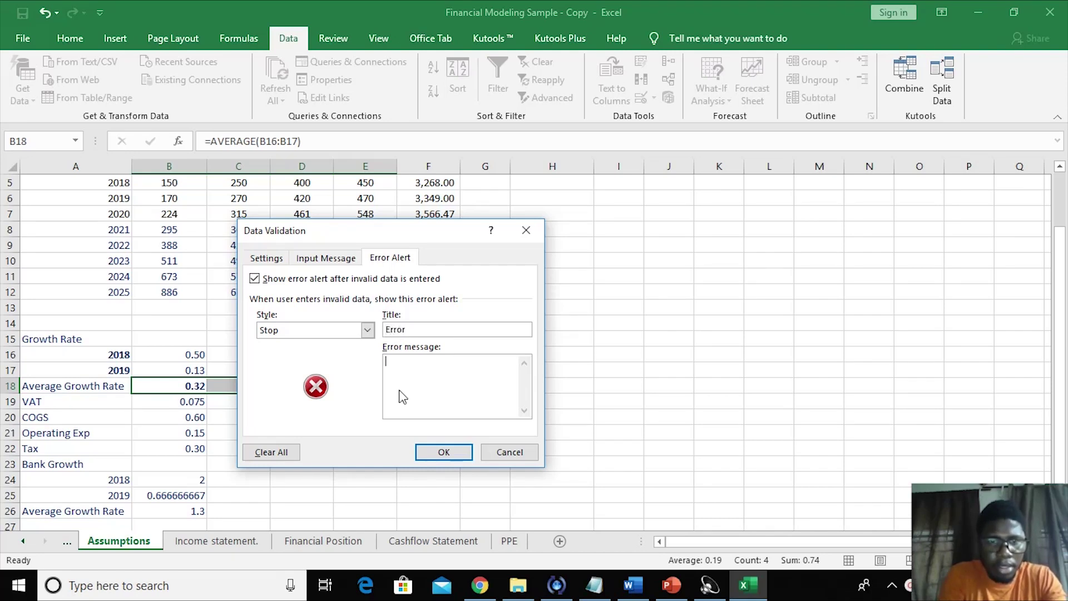
type("GR")
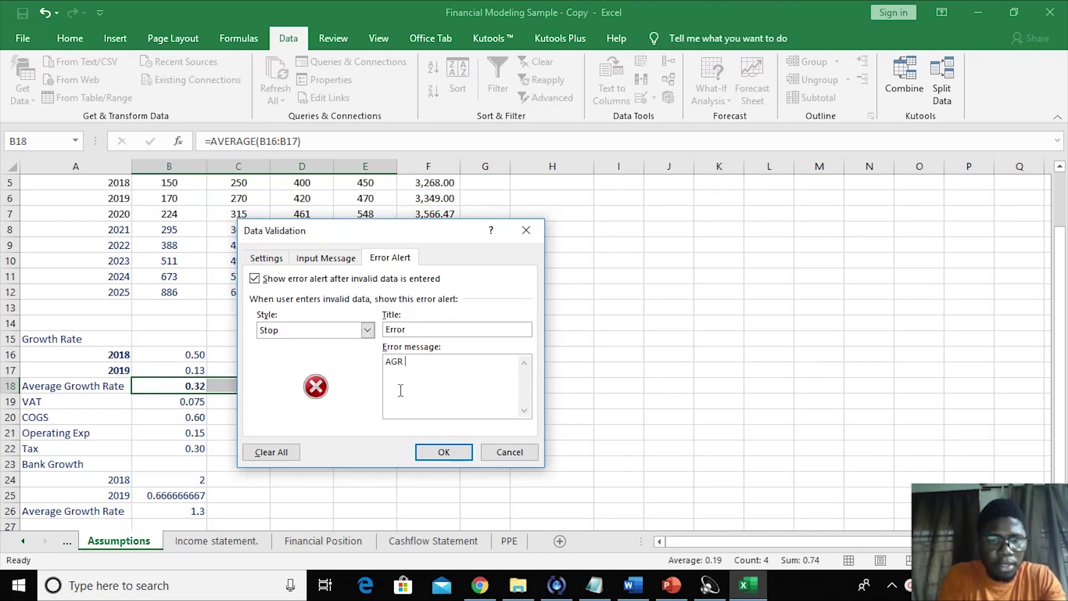
type(" is above 35")
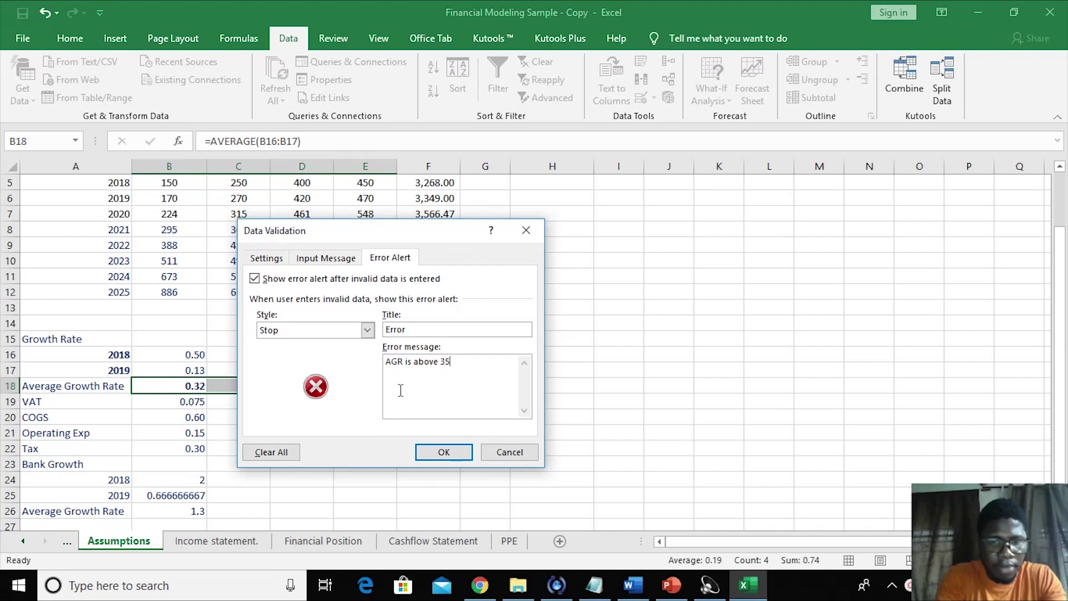
type("%")
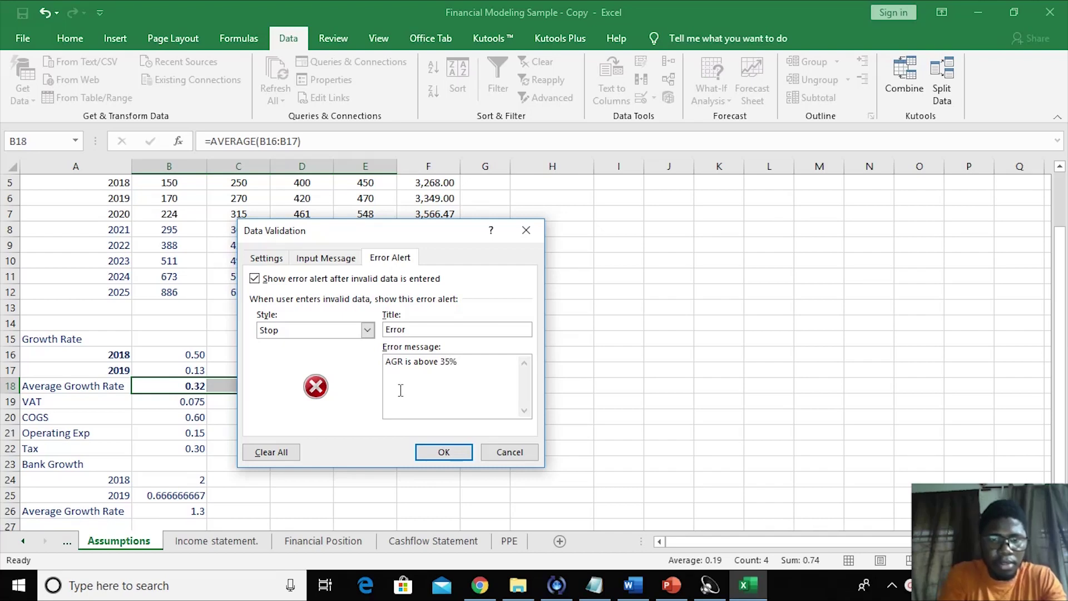
left_click(448, 452)
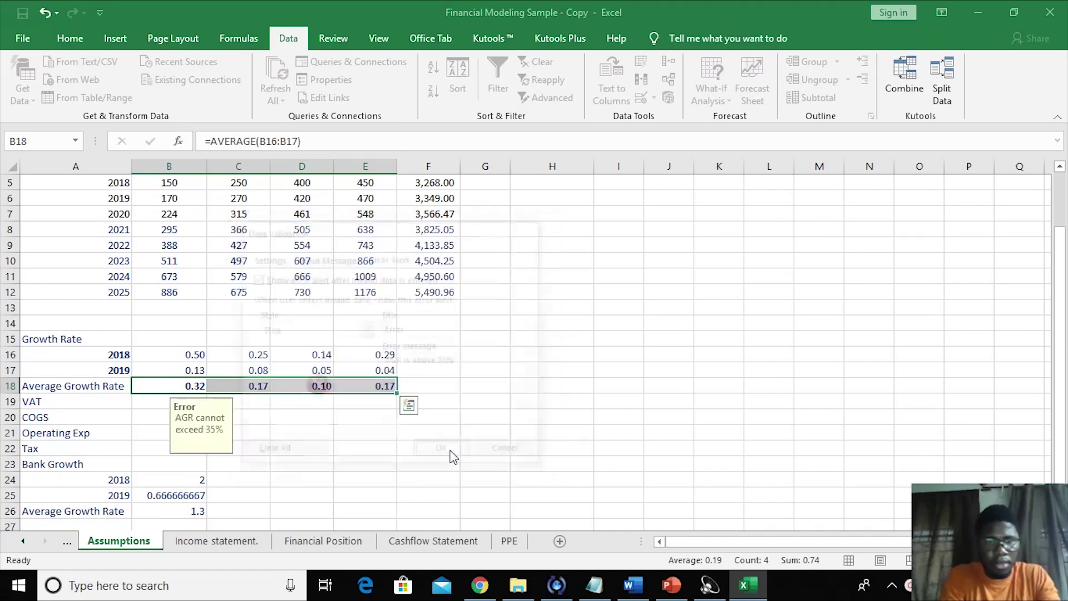
left_click(427, 449)
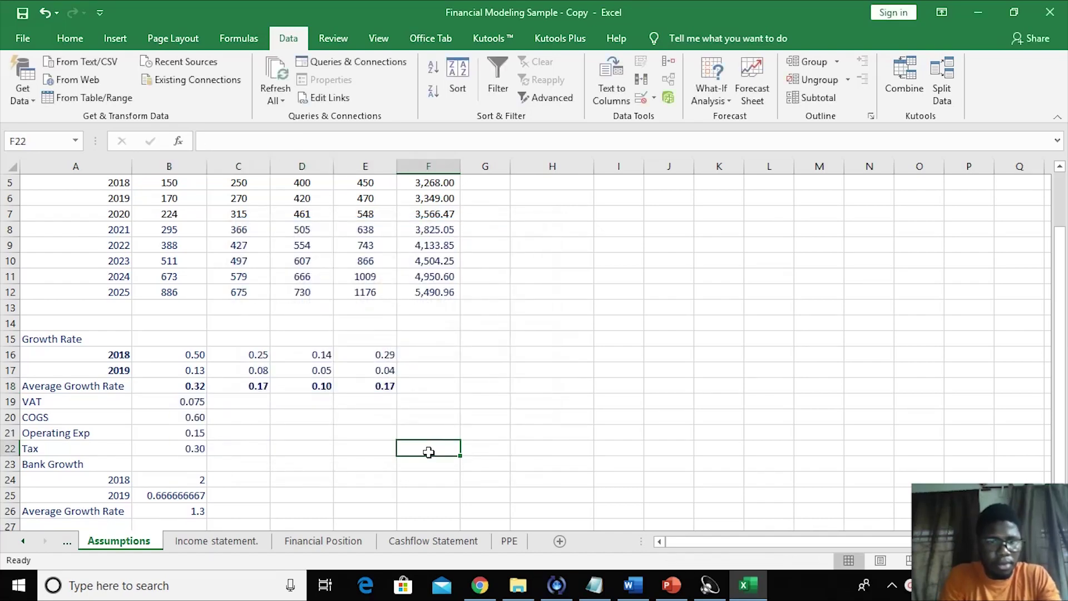
left_click(189, 387)
type("0.36")
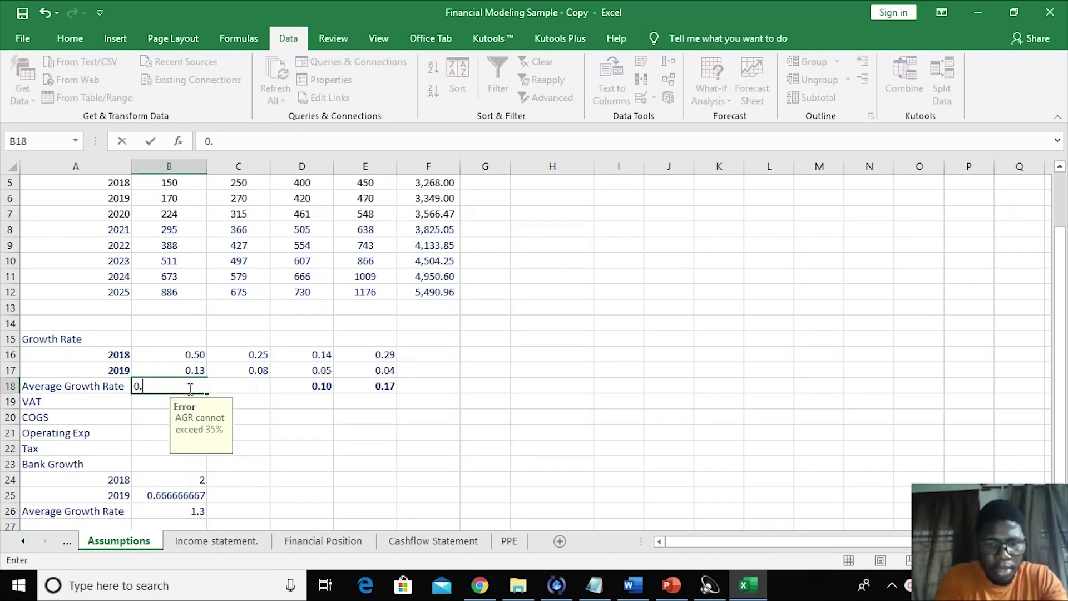
left_click(350, 436)
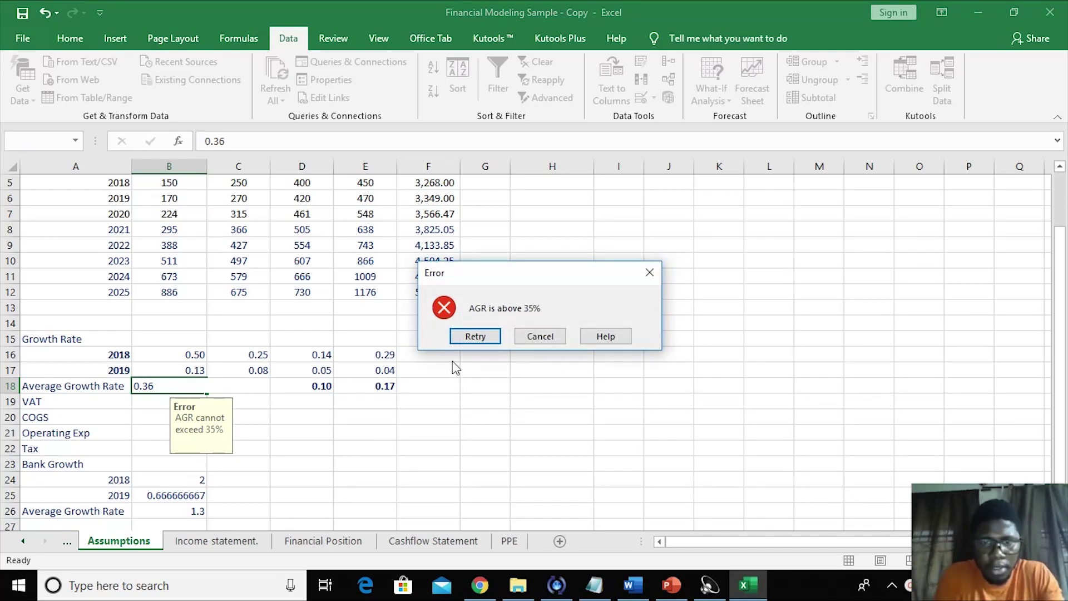
left_click(538, 336)
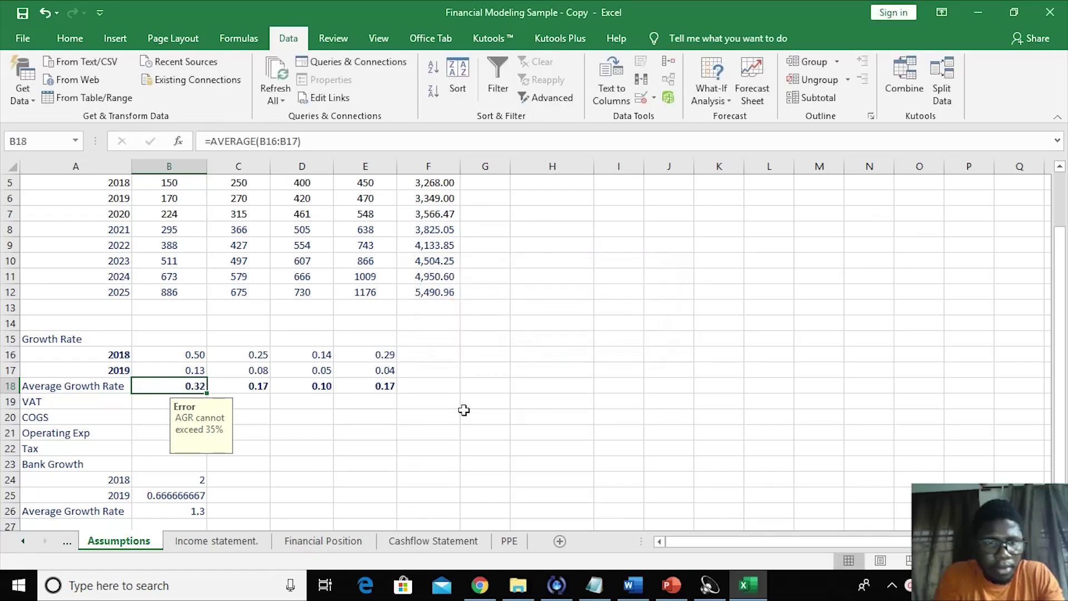
left_click(485, 416)
left_click(200, 392)
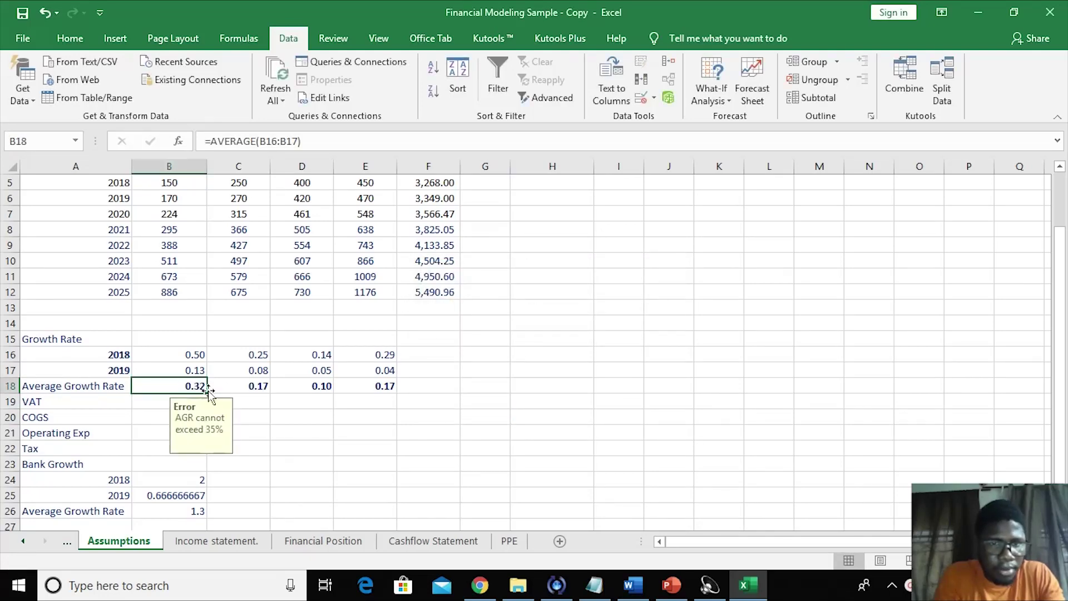
left_click(239, 390)
type("0.35")
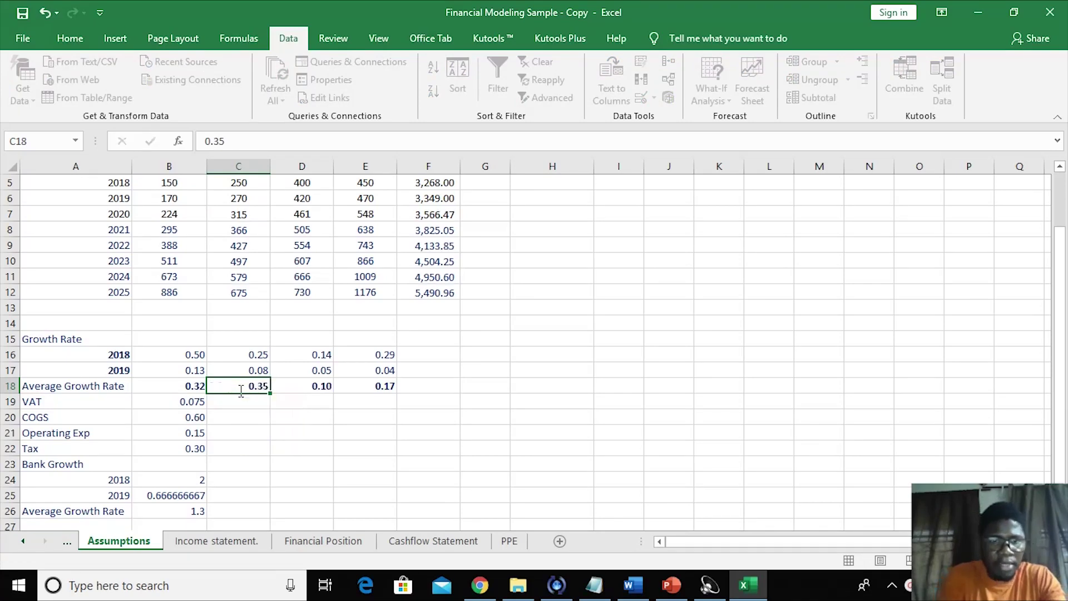
key("Return")
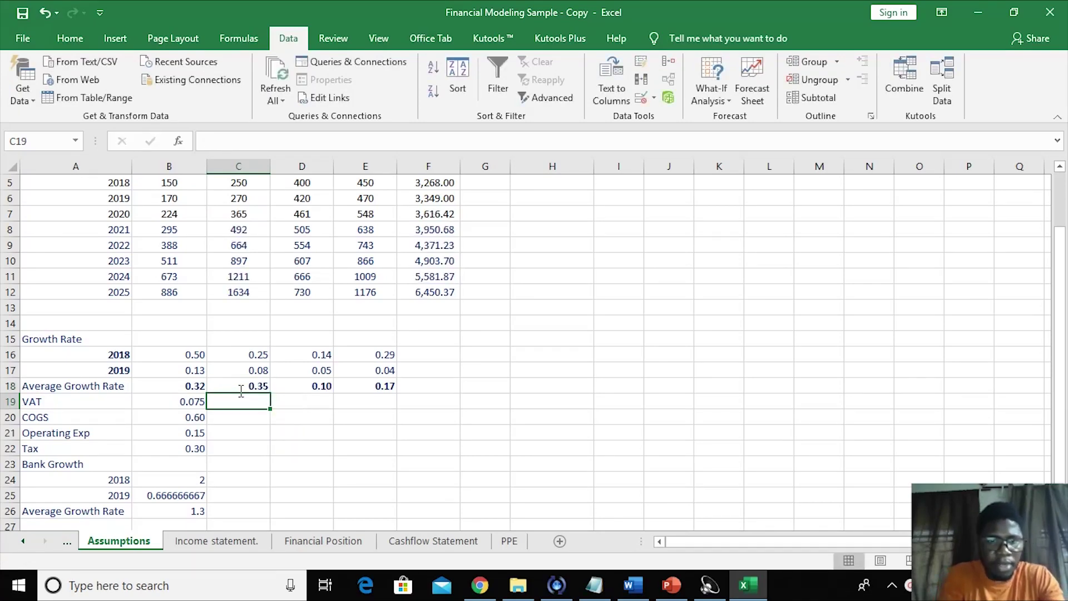
left_click(259, 381)
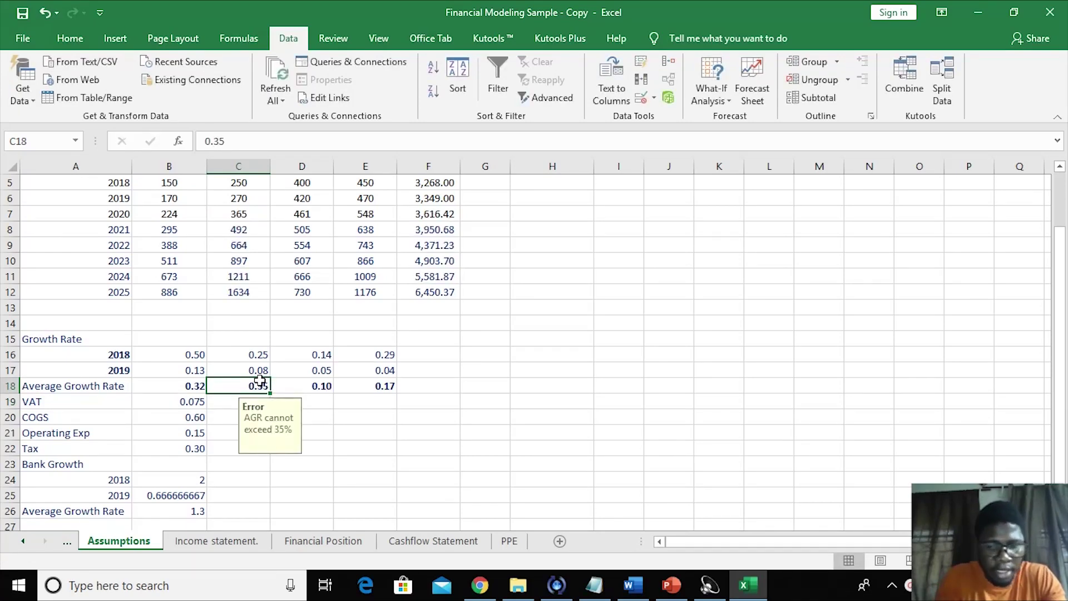
type("0.35")
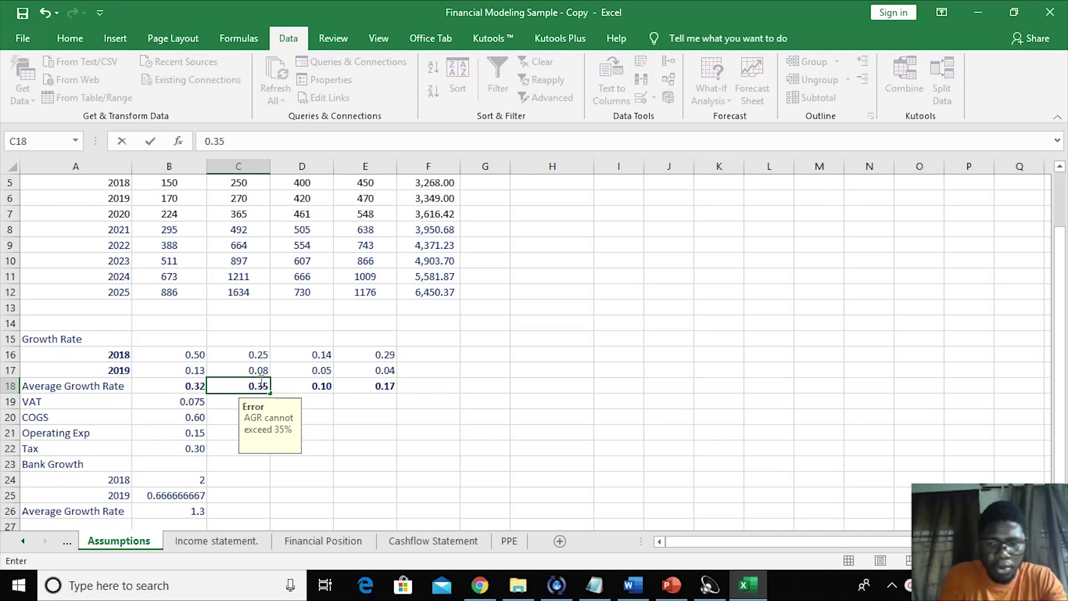
key("BackSpace")
type("6")
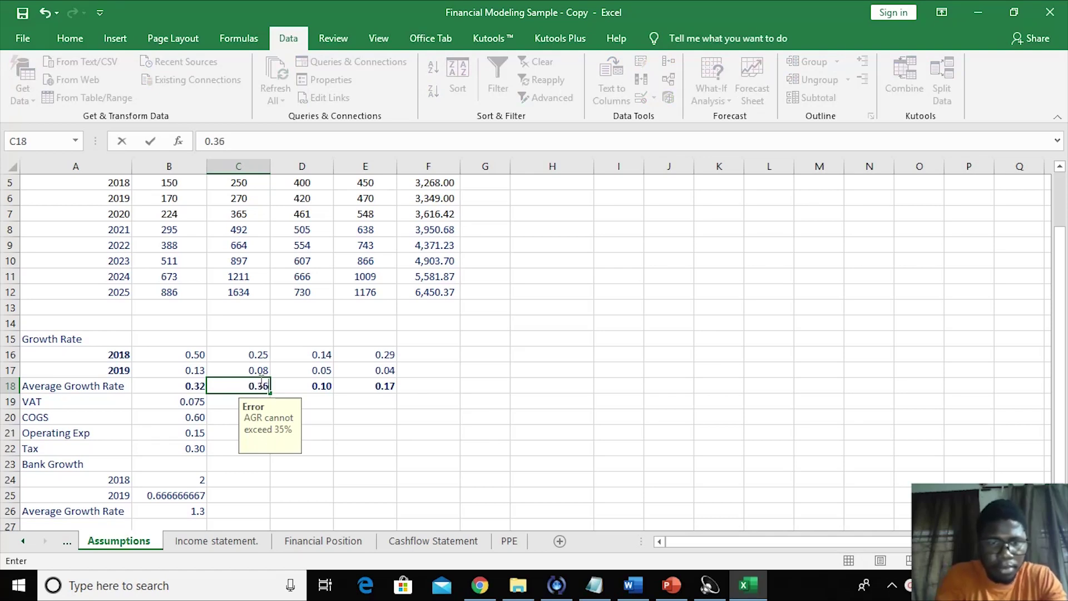
key("Return")
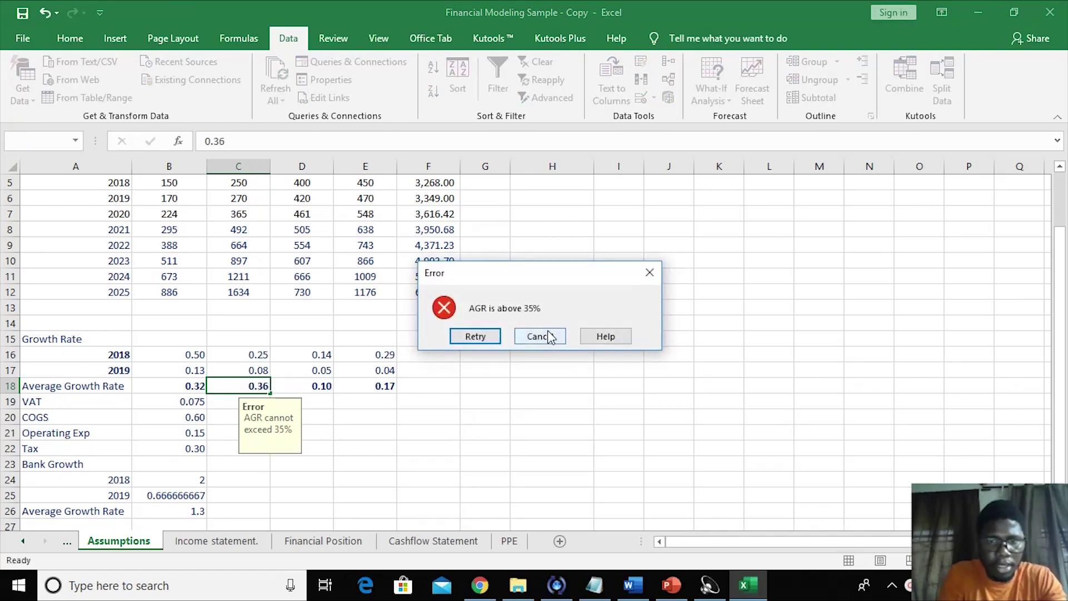
left_click(542, 335)
left_click(504, 397)
key("ctrl+z")
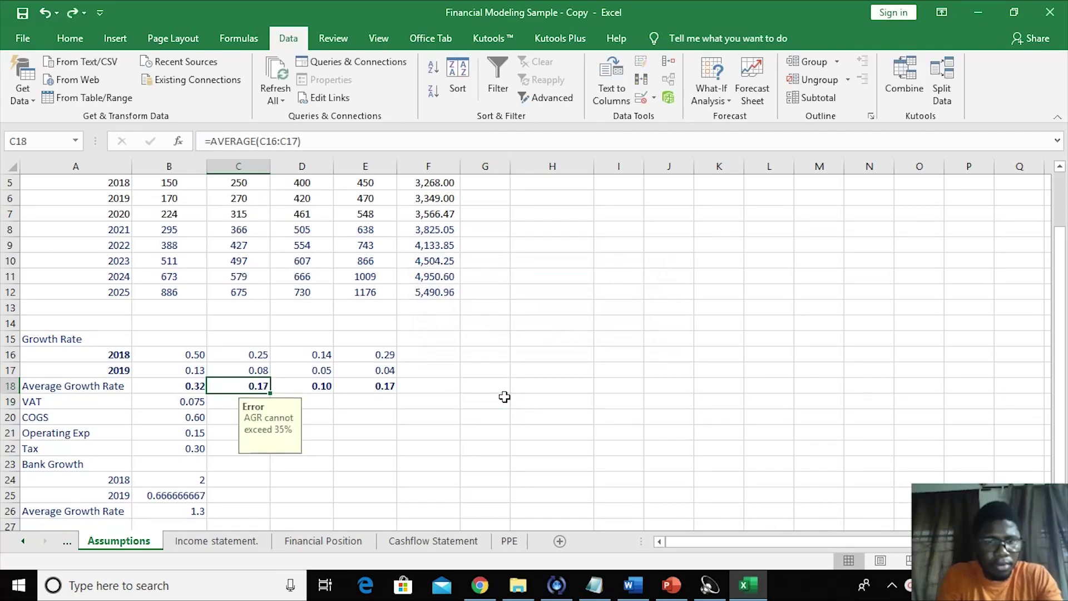
left_click(383, 441)
left_click(192, 402)
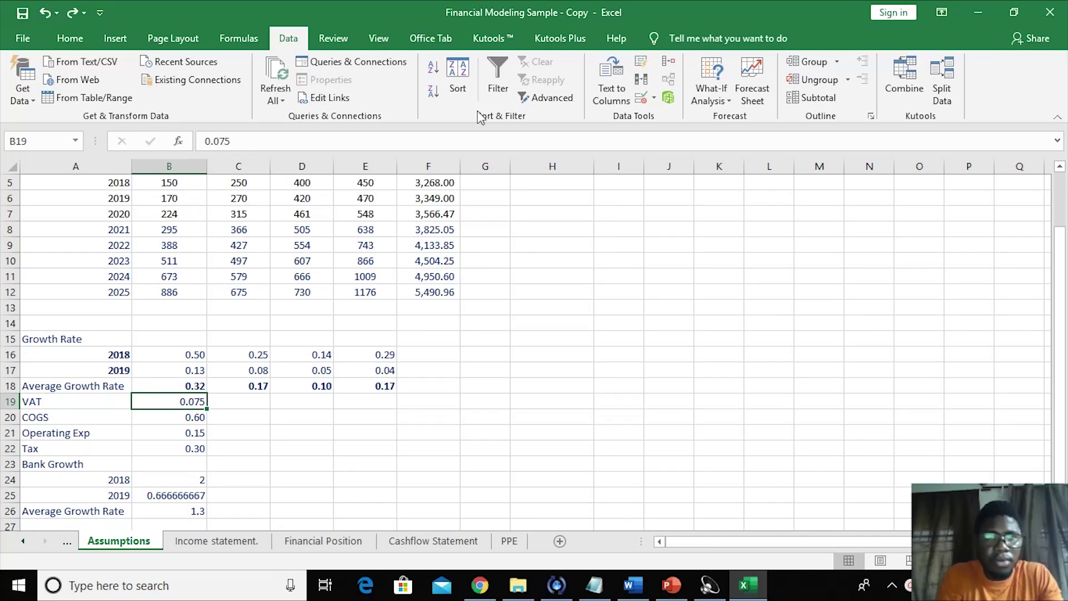
left_click(302, 459)
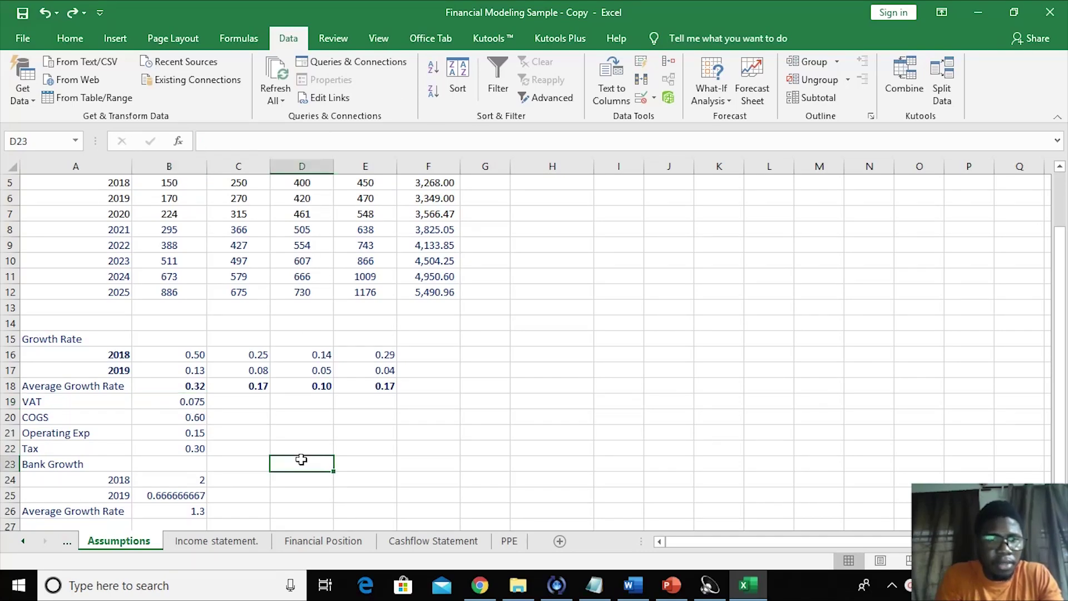
left_click(192, 402)
left_click(257, 448)
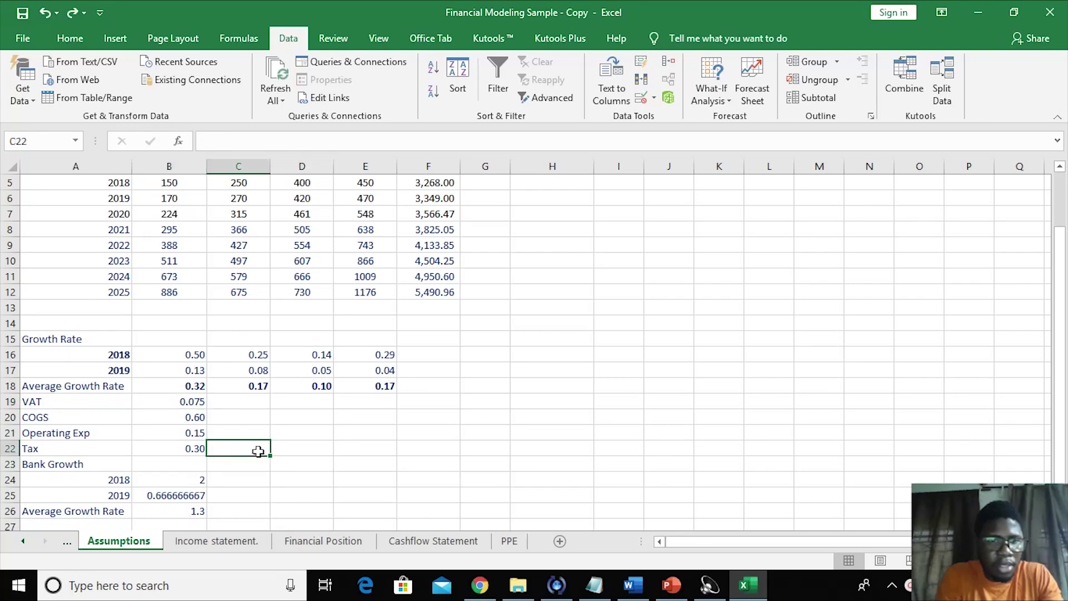
left_click_drag(222, 444, 190, 416)
left_click(189, 416)
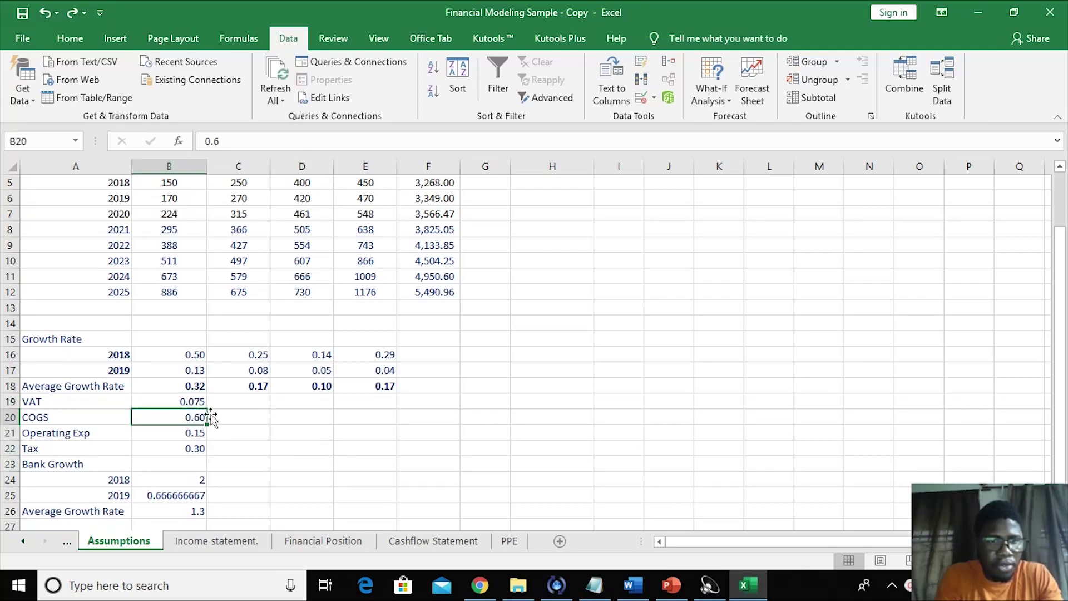
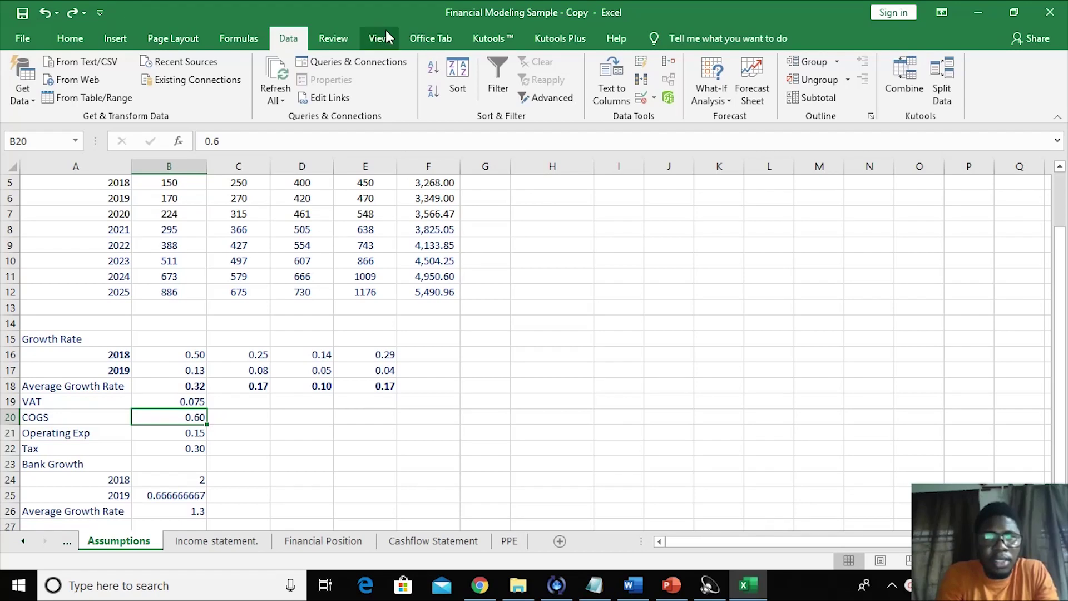
- Restrict COGS cell B20 to decimal values between 0 and 0.80
left_click(341, 43)
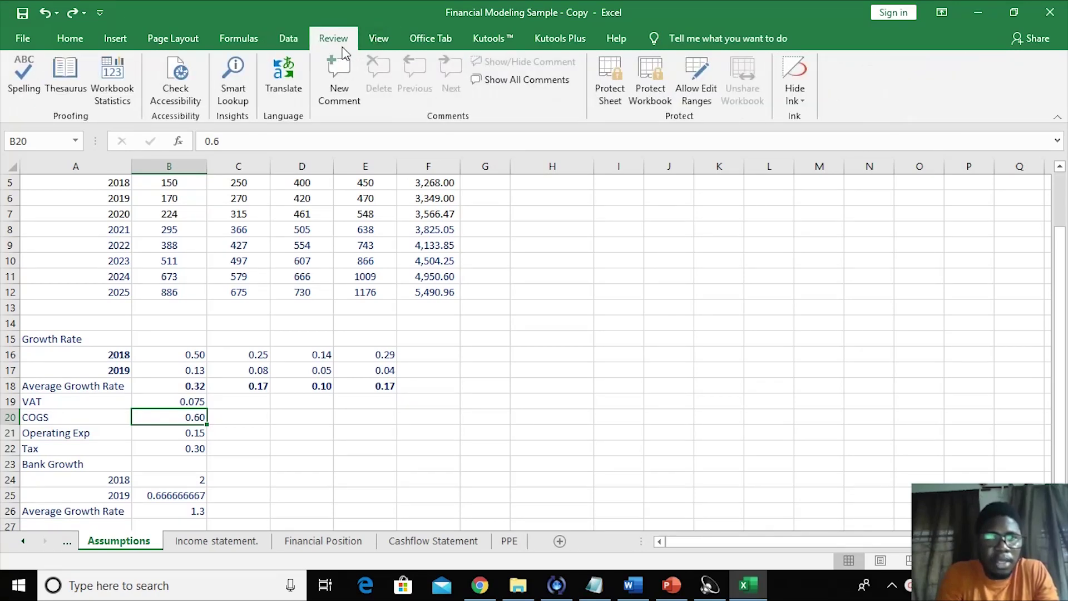
left_click(288, 39)
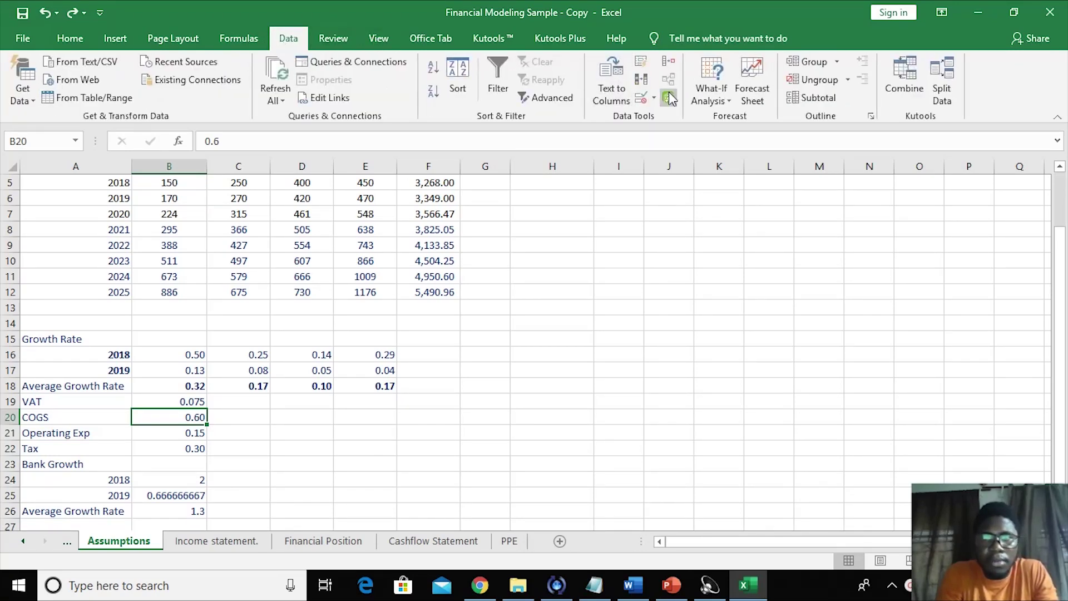
left_click(640, 98)
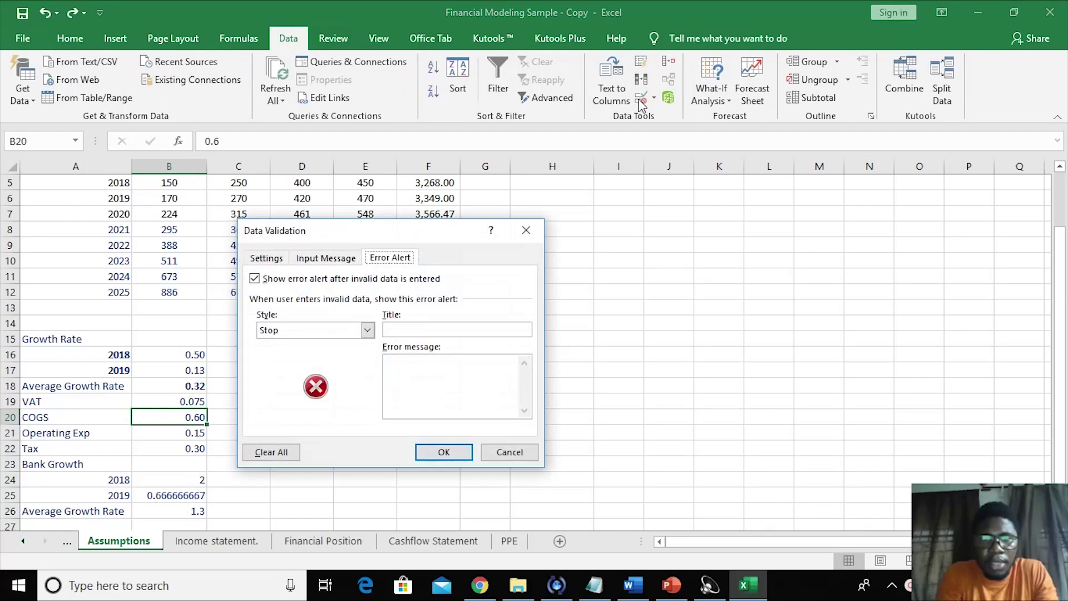
left_click(266, 257)
left_click(329, 309)
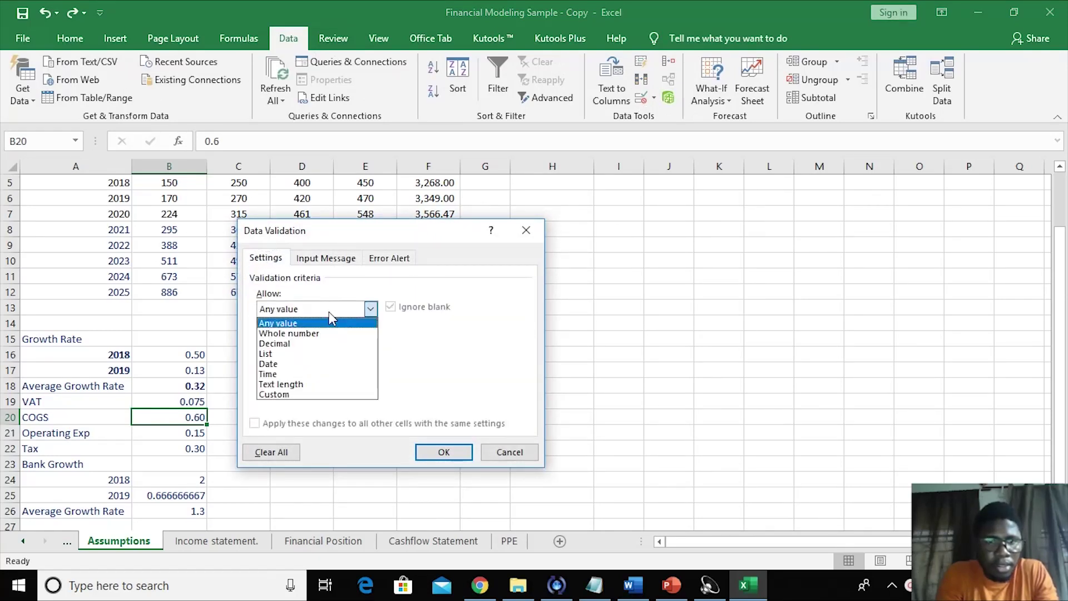
left_click(302, 344)
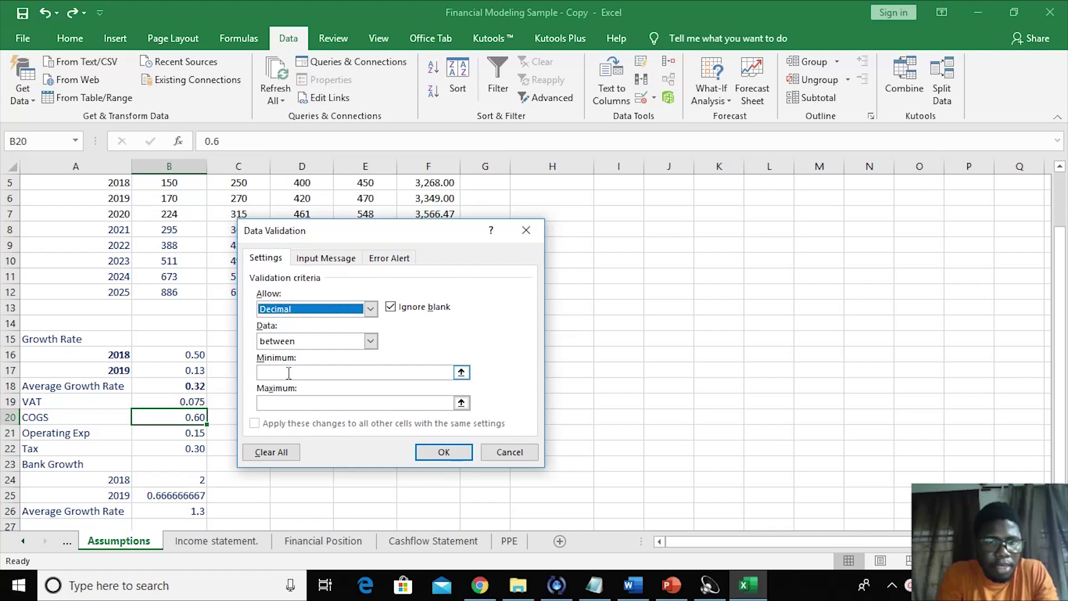
left_click(289, 373)
left_click(276, 402)
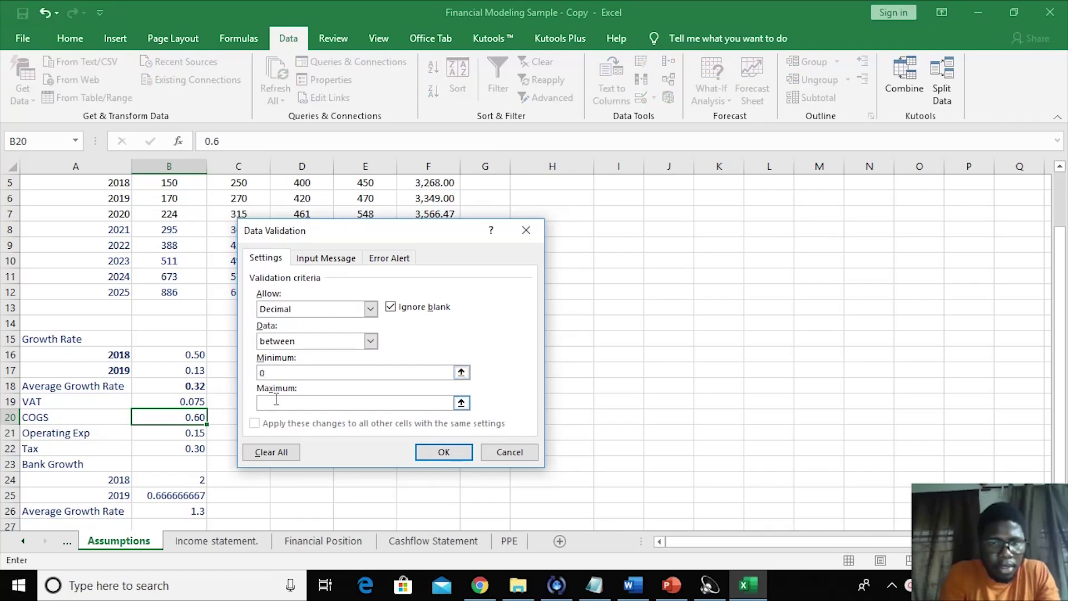
type("0.80")
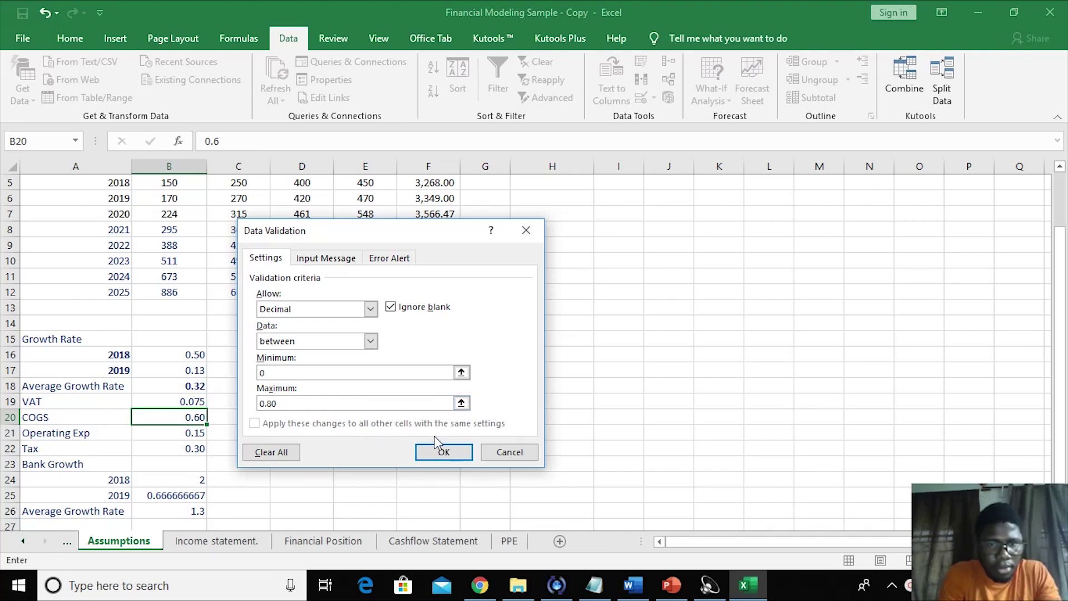
- Give B20 an input message titled 'Warning' reading 'COGS cannot exceed 80%'
left_click(321, 259)
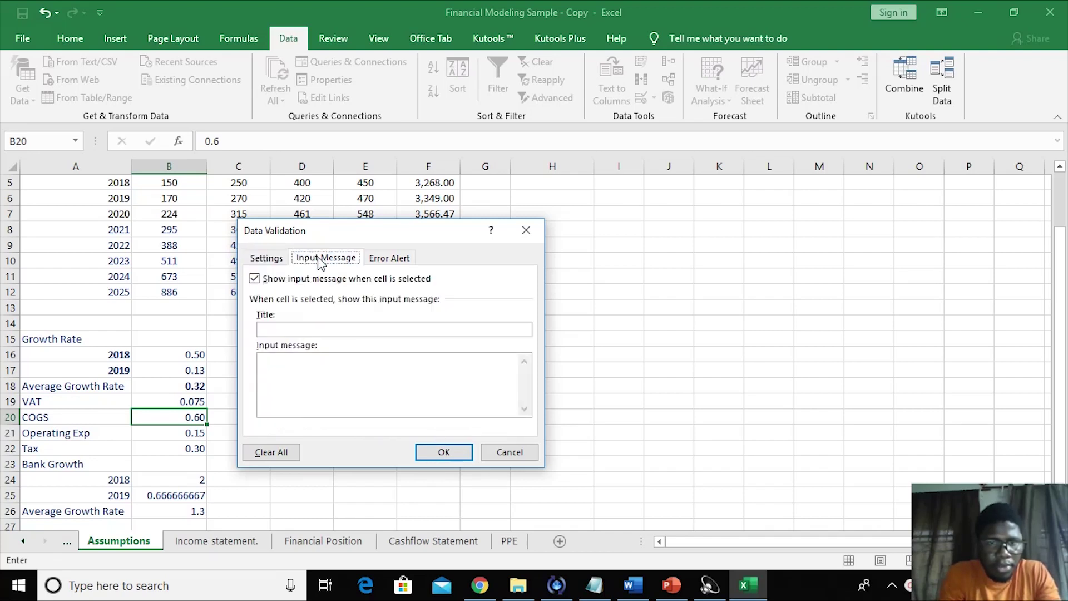
left_click(281, 330)
type("W")
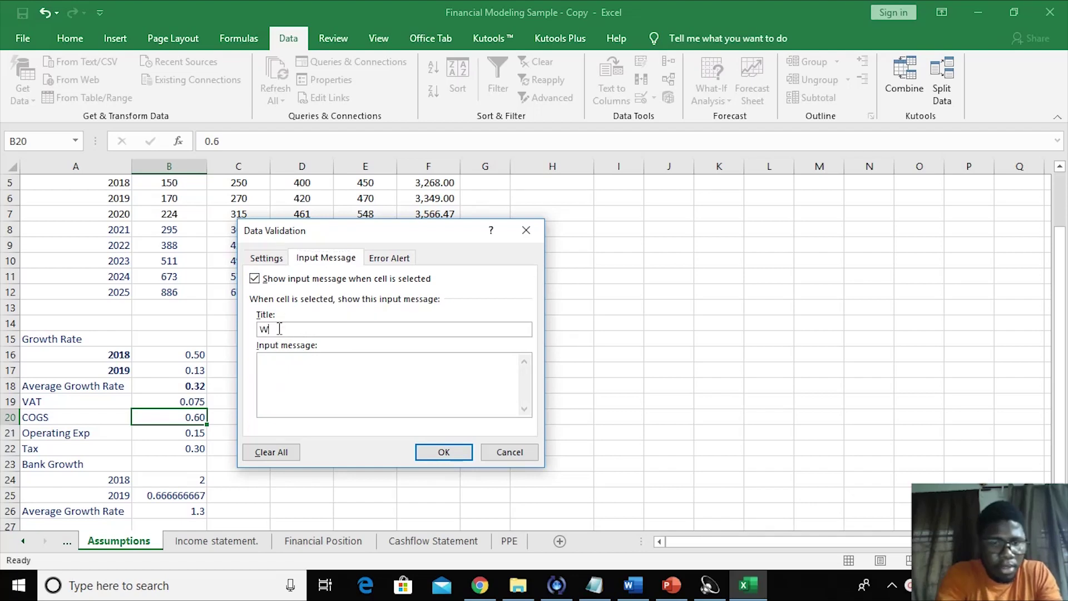
type("arning")
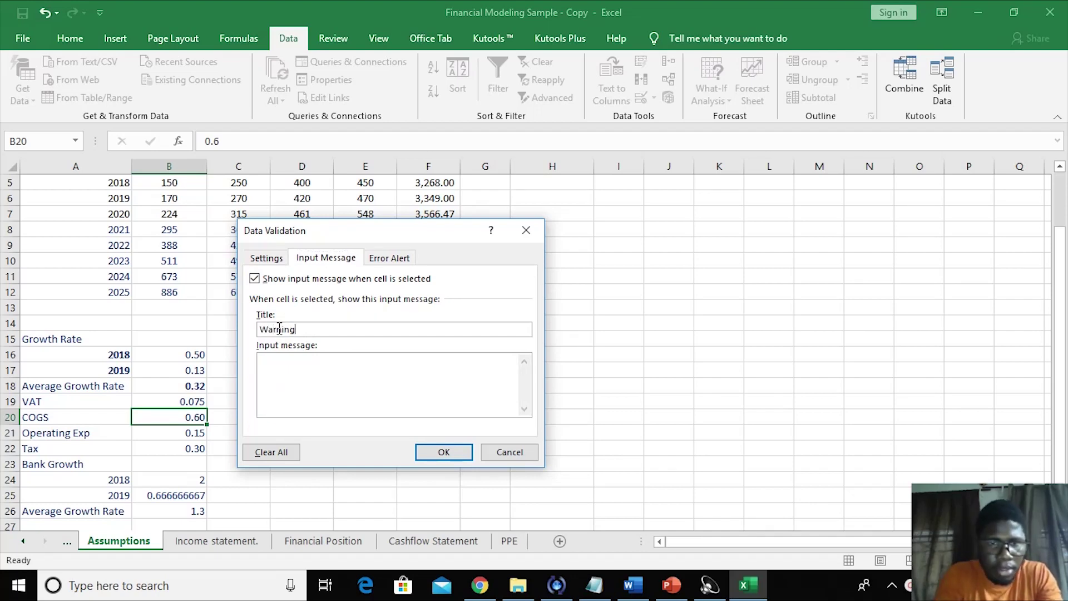
left_click(293, 367)
type("Cost of")
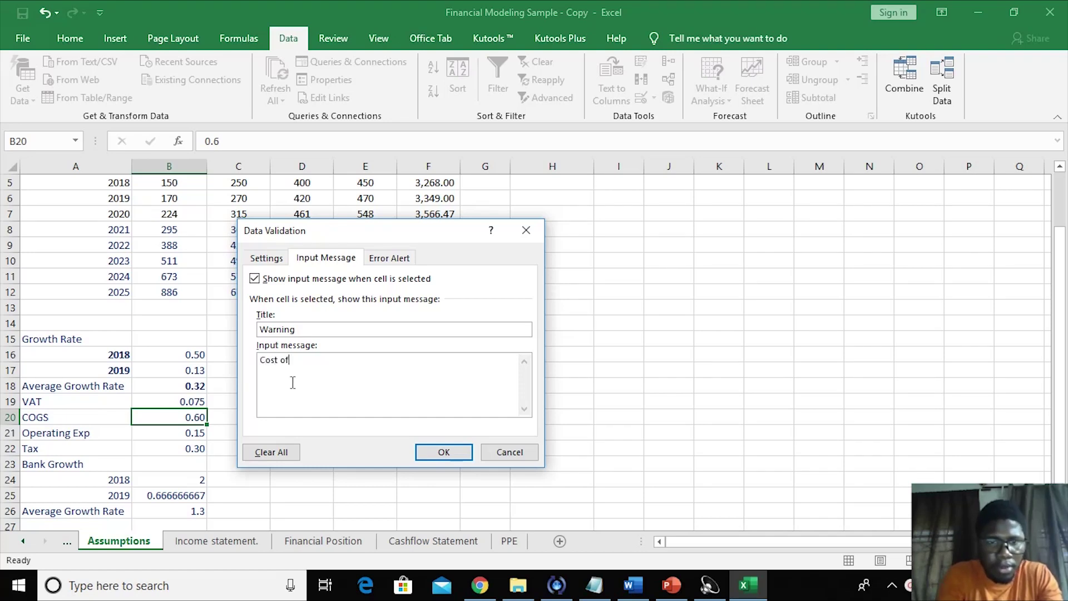
type(" G")
key("BackSpace")
key("BackSpace")
key("BackSpace")
key("BackSpace")
key("BackSpace")
key("BackSpace")
key("BackSpace")
key("BackSpace")
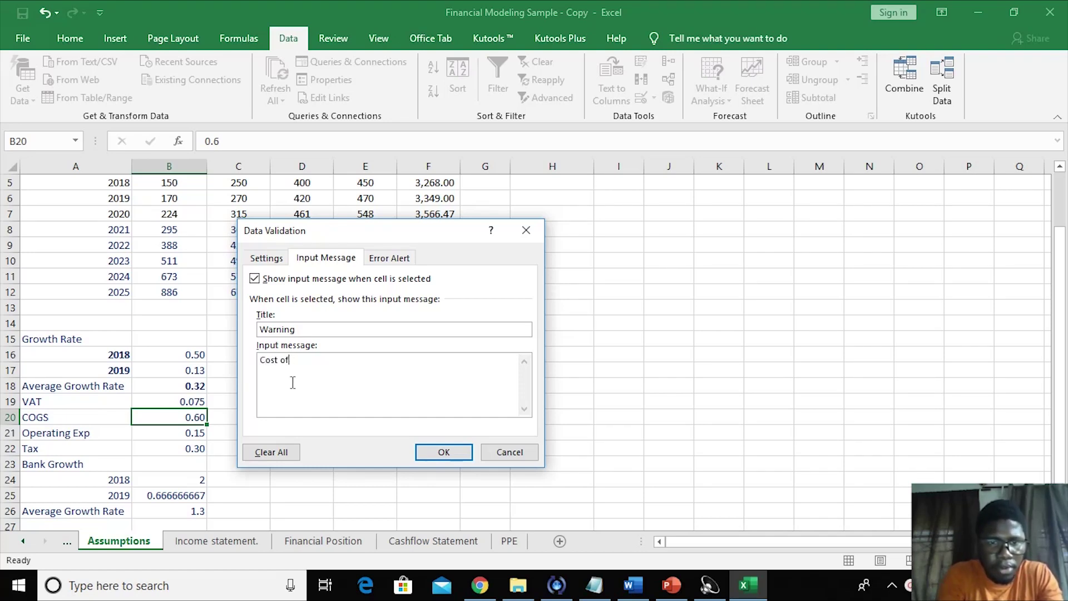
type("O")
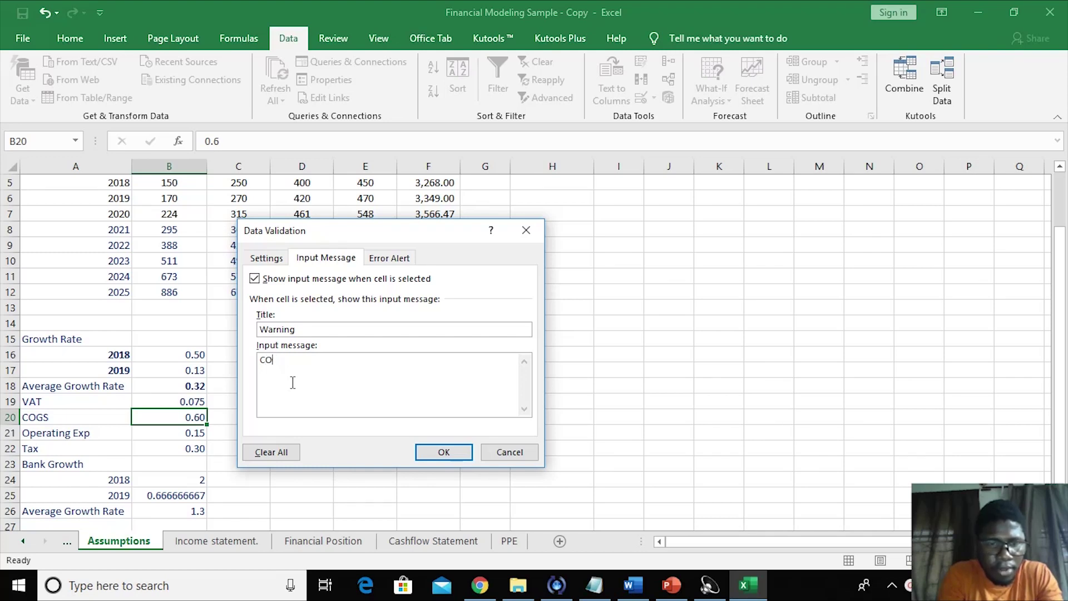
type("GS")
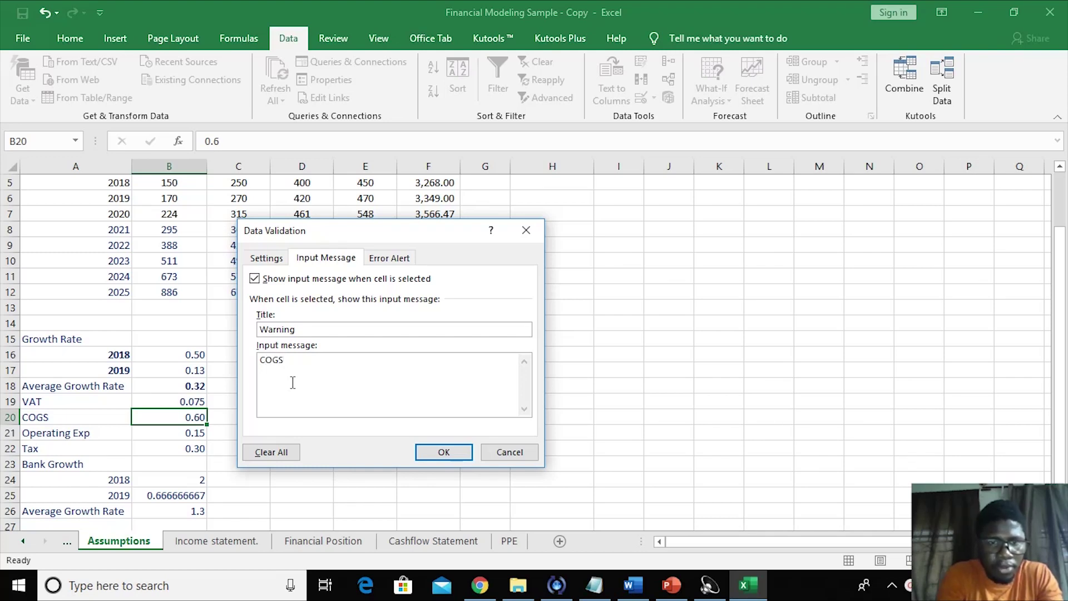
type(" cannot")
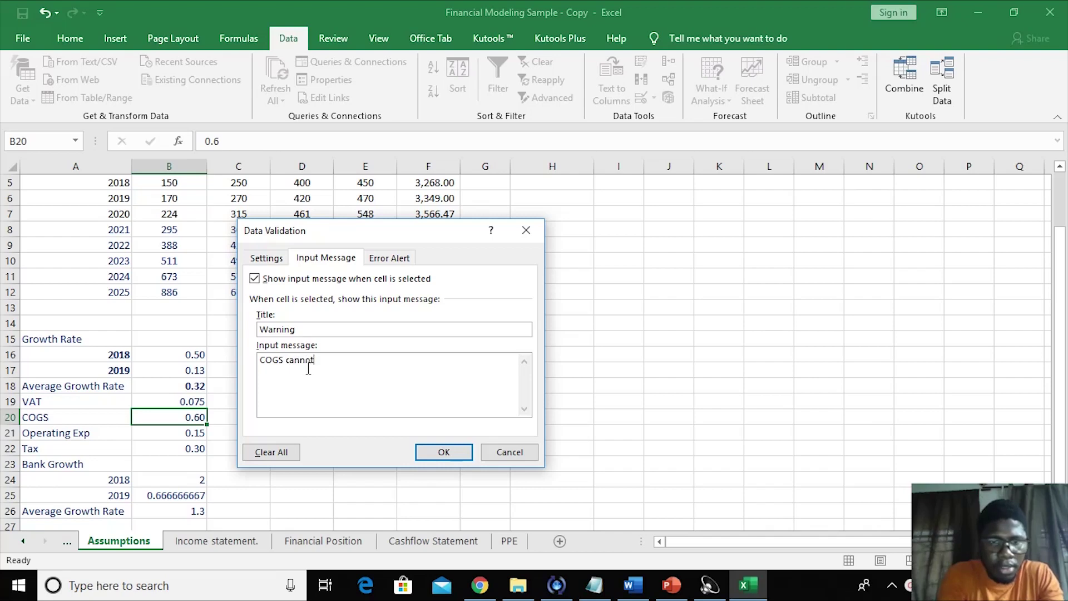
type(" exceed")
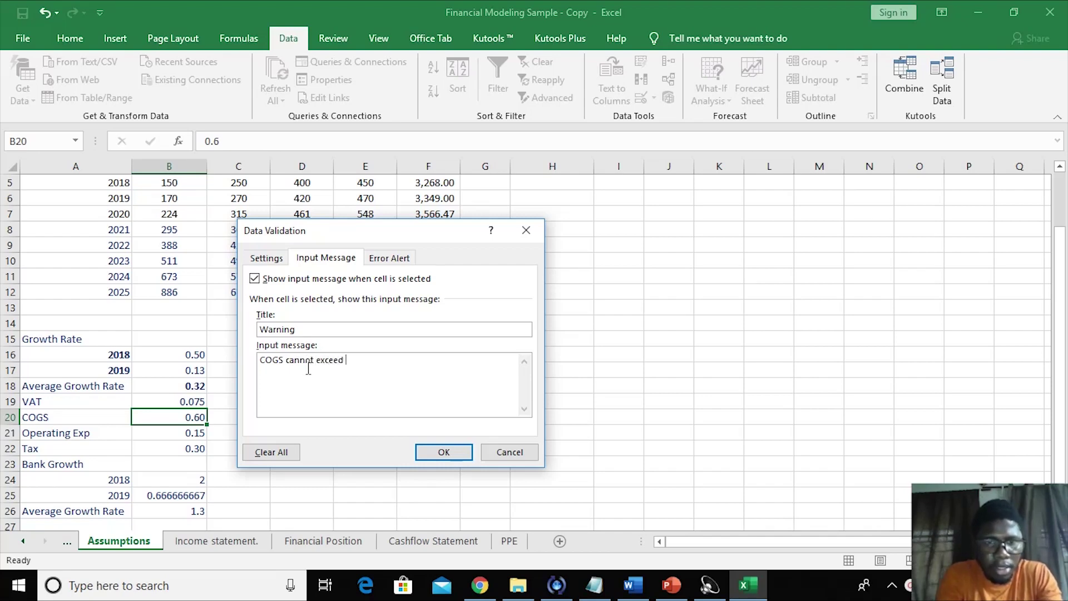
type(" 80%")
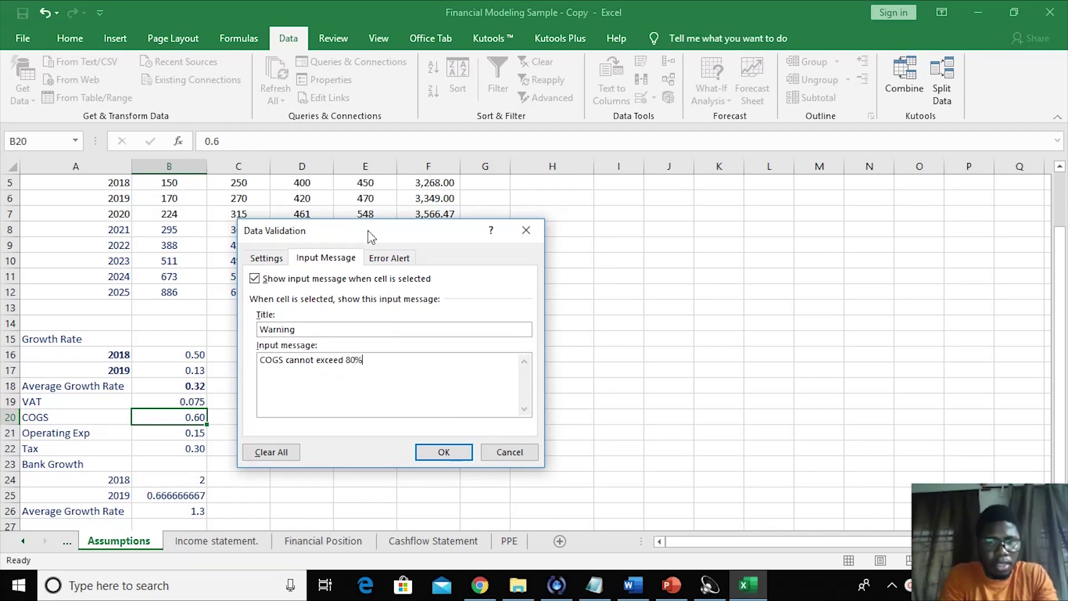
left_click(383, 257)
- Set B20's Stop alert to title 'Error', message 'COGS is above 80%', and apply the rule
left_click(411, 332)
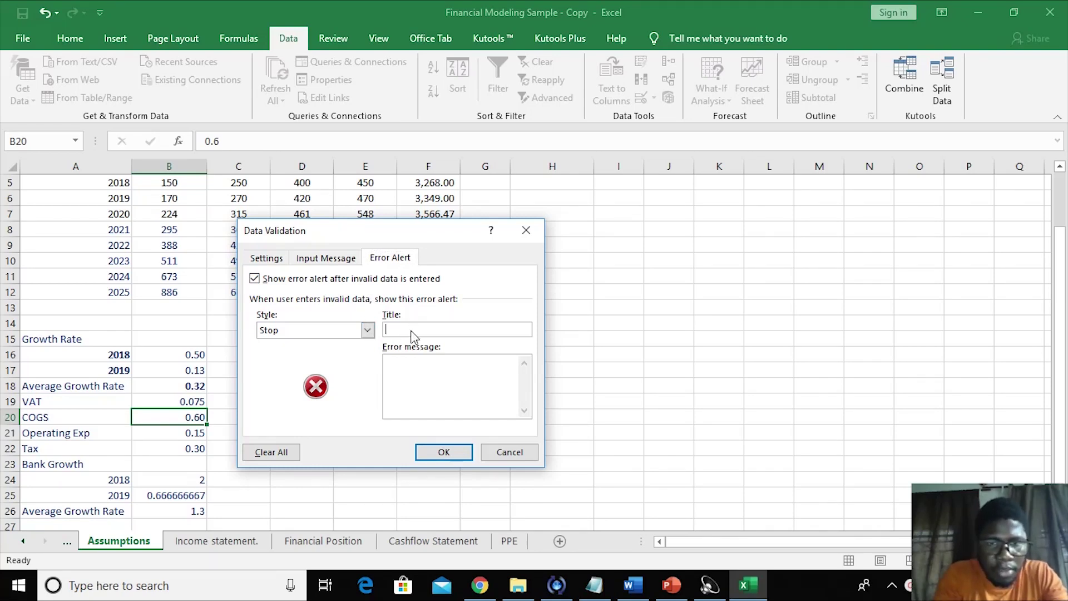
type("E")
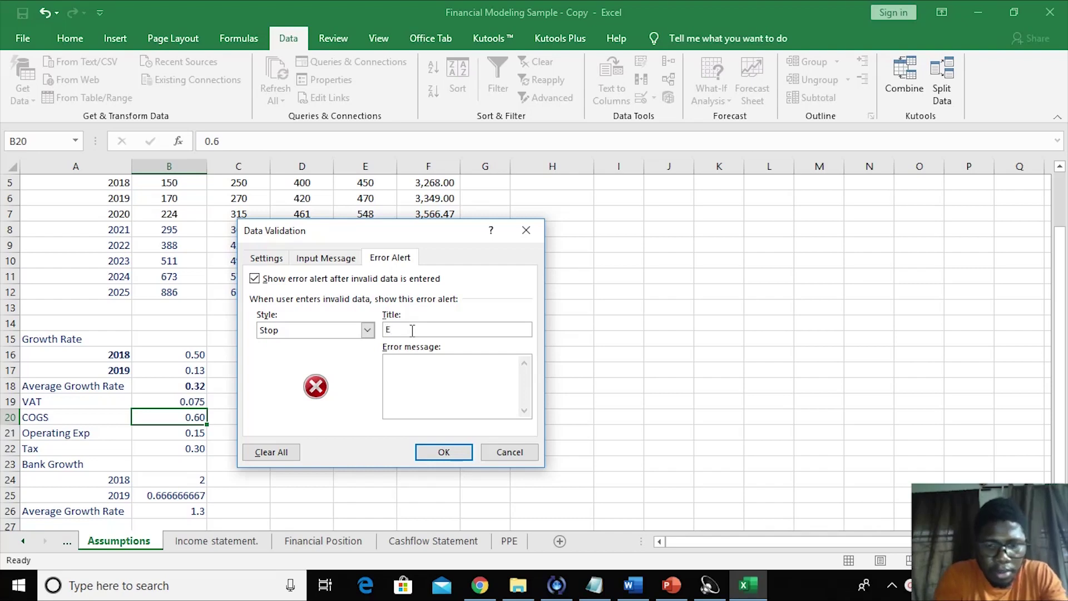
type("rror")
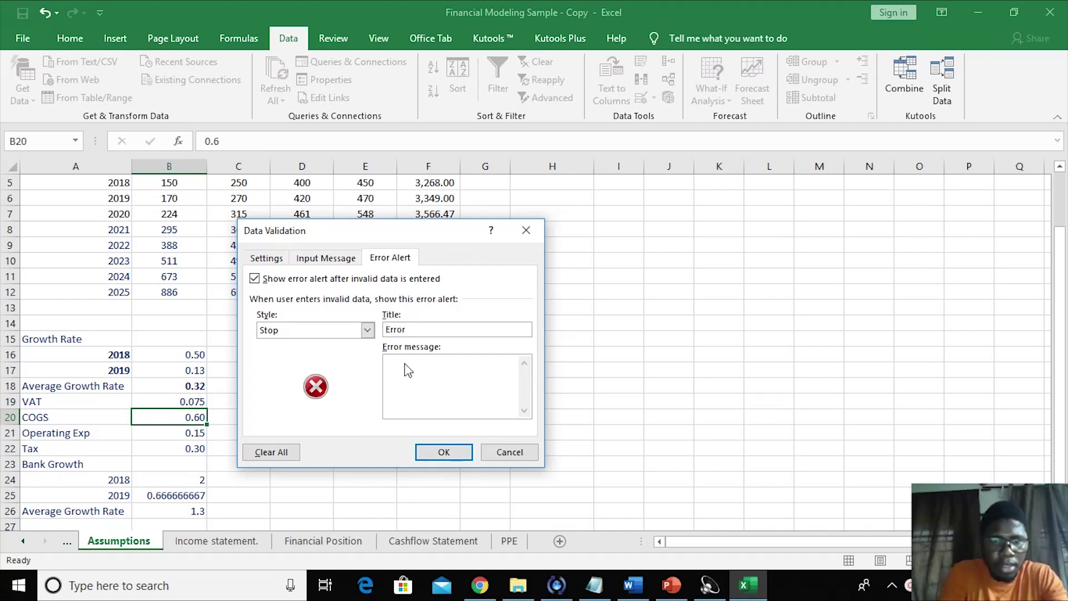
left_click(404, 378)
type("Cost ")
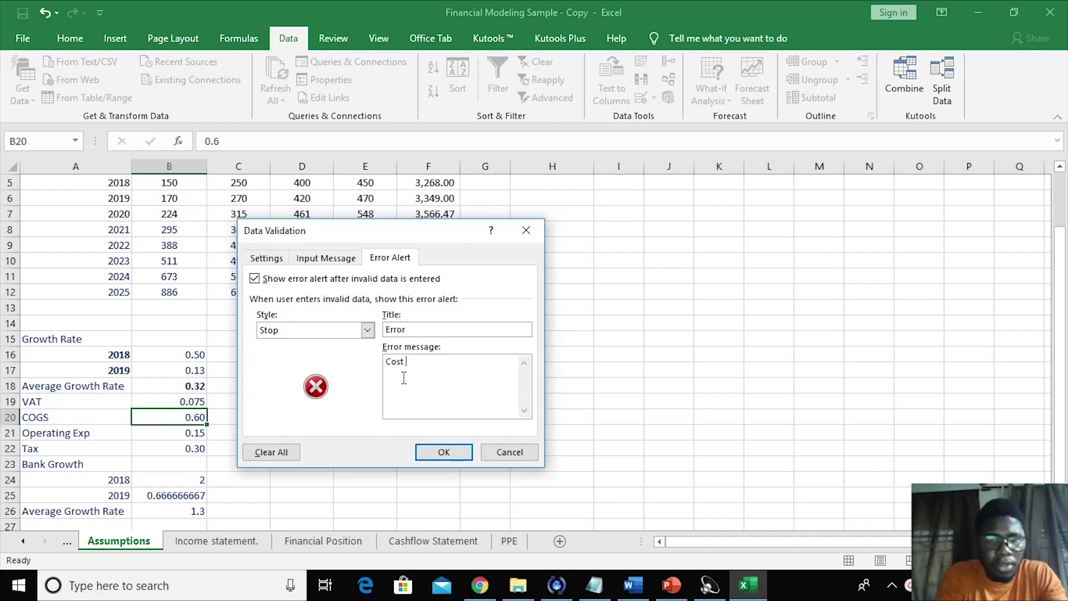
type("of sales")
key("BackSpace")
key("BackSpace")
key("BackSpace")
key("BackSpace")
key("BackSpace")
key("BackSpace")
key("BackSpace")
key("BackSpace")
key("BackSpace")
key("BackSpace")
key("BackSpace")
key("BackSpace")
type("OS")
key("BackSpace")
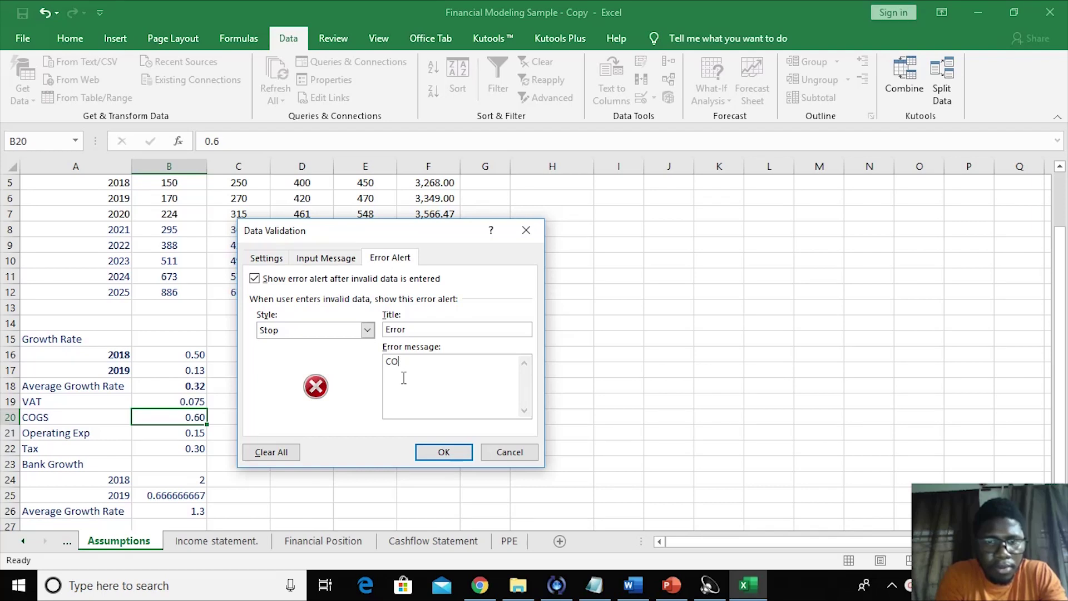
type("GS")
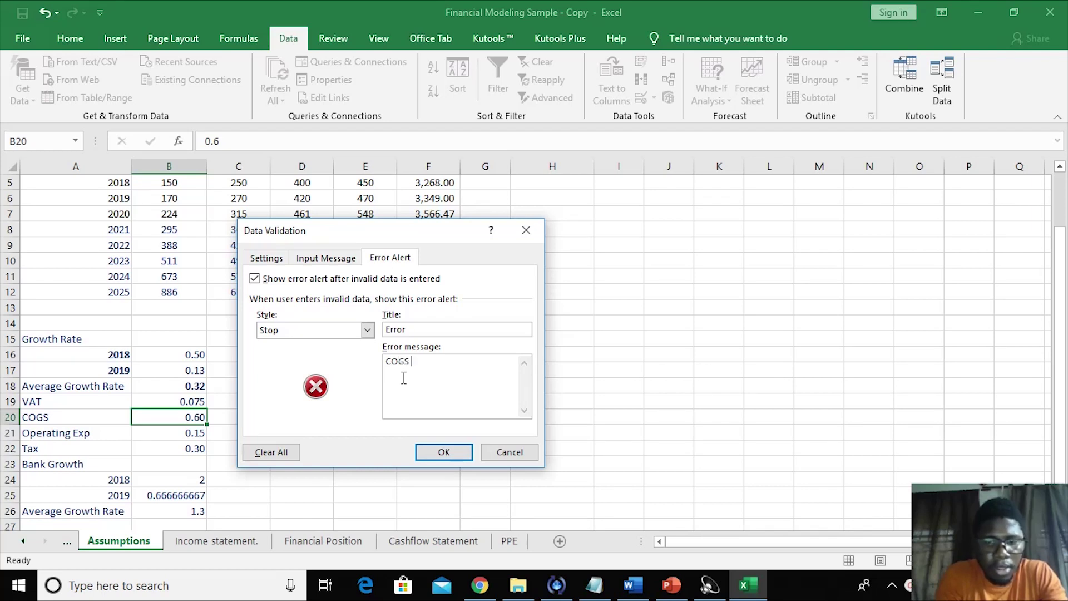
type(" is AB")
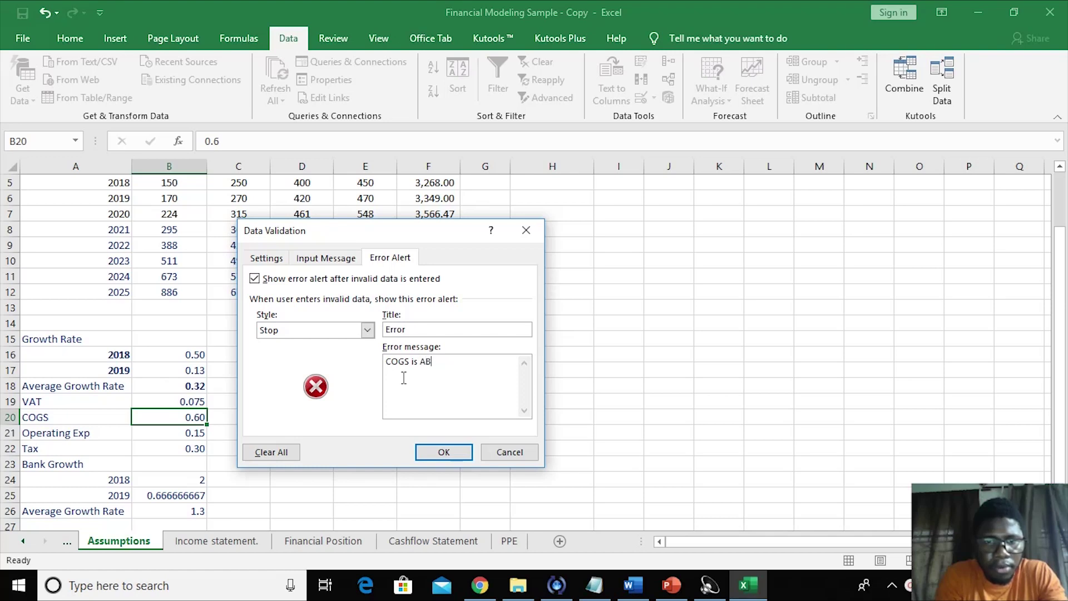
key("BackSpace")
type("above 80%")
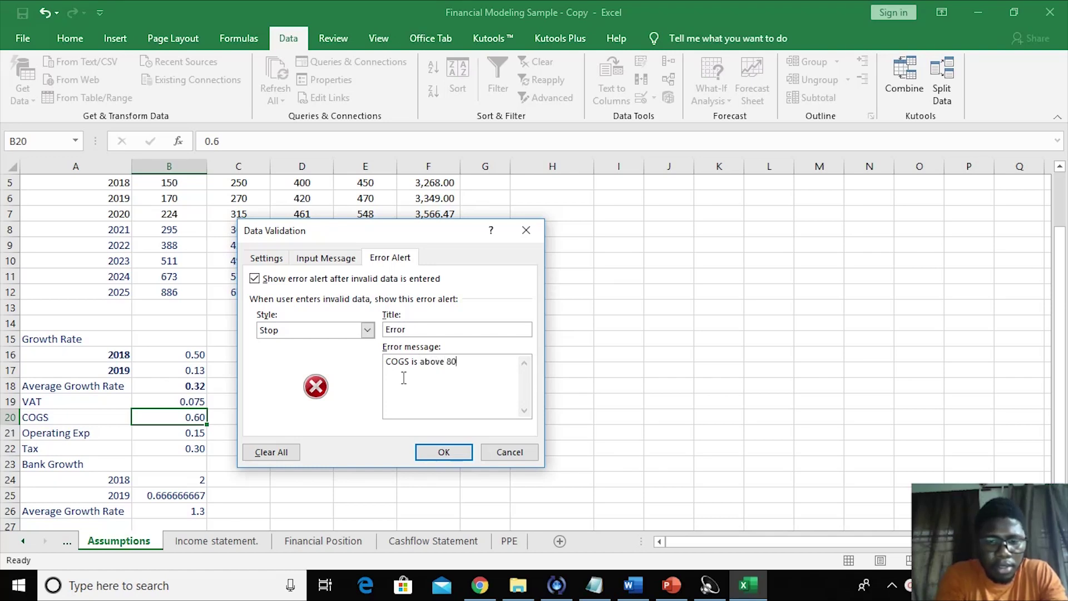
left_click(443, 452)
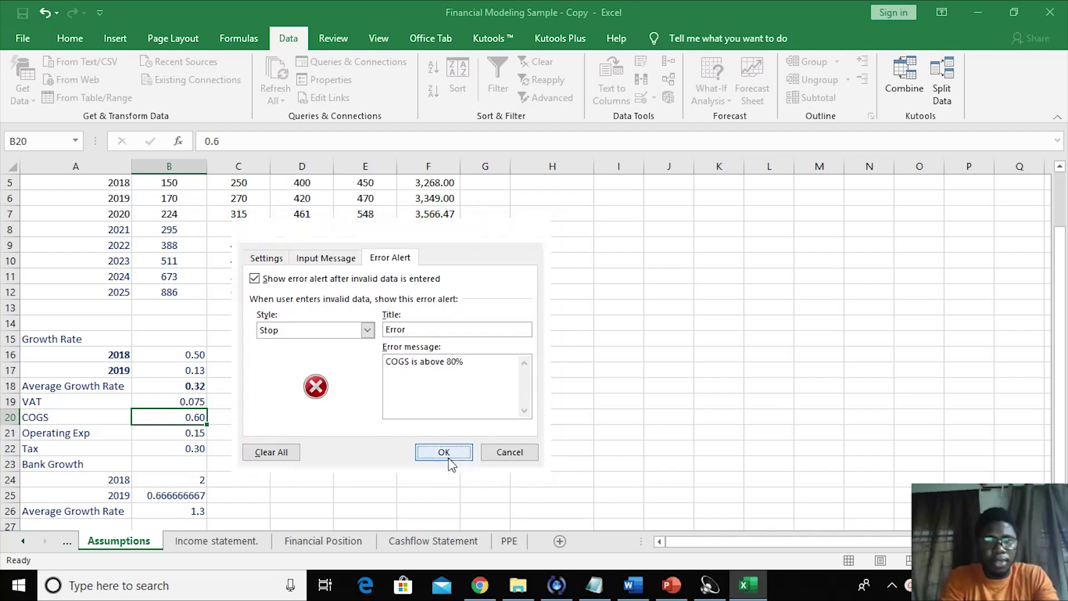
left_click(394, 455)
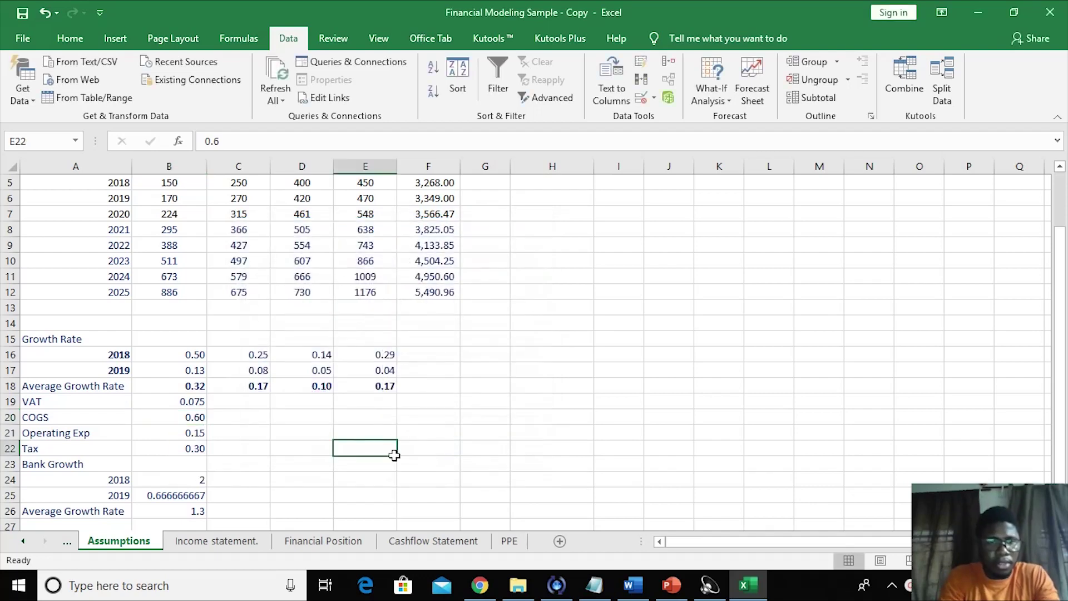
- Restrict Operating Exp cell B21 to decimal values between 0 and 0.20
left_click(186, 437)
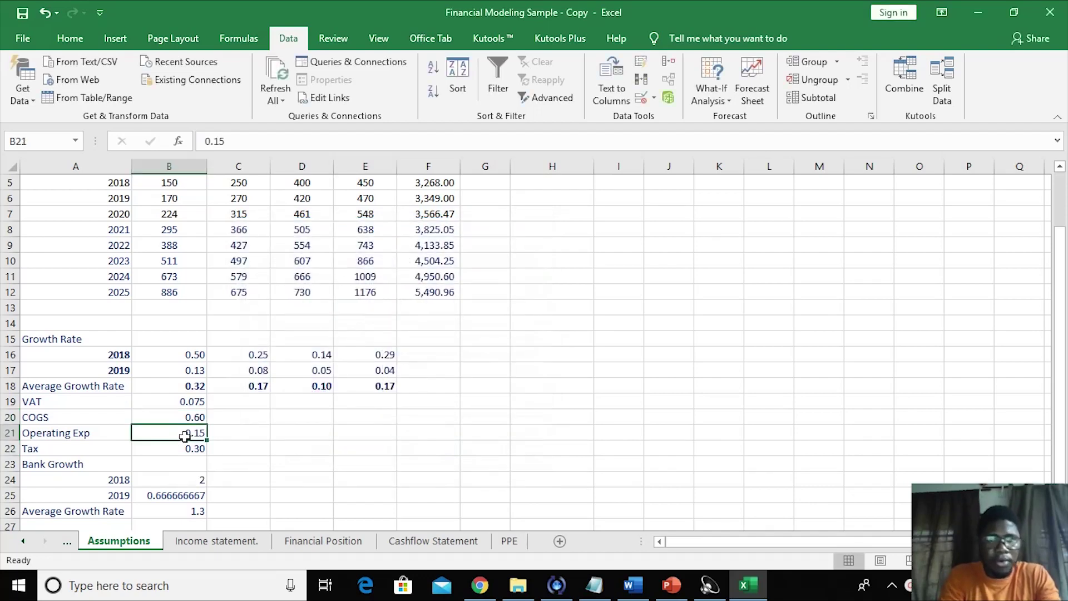
left_click(640, 98)
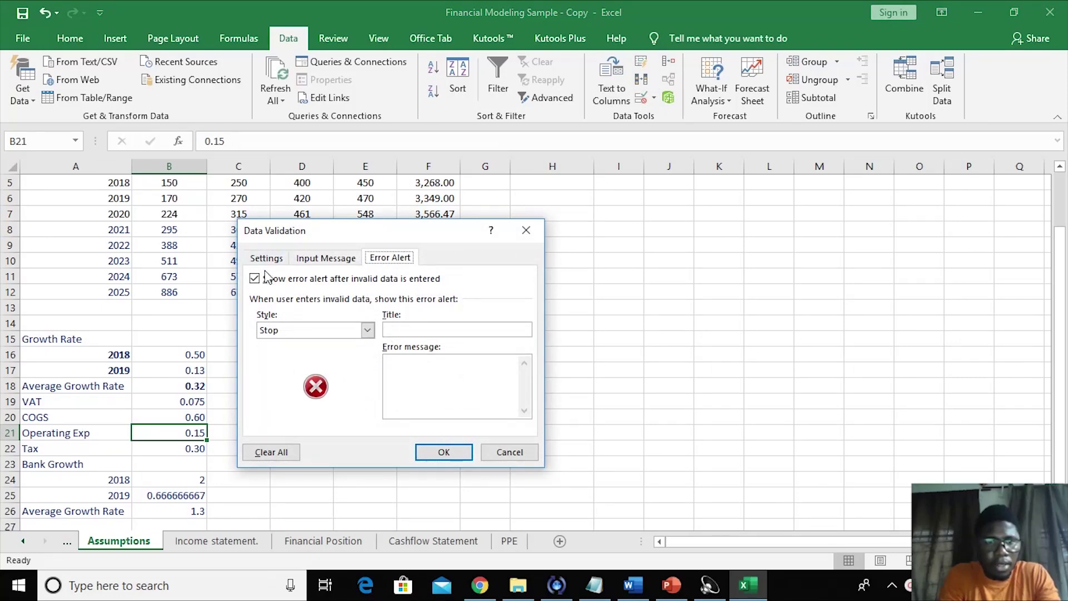
left_click(316, 259)
left_click(282, 260)
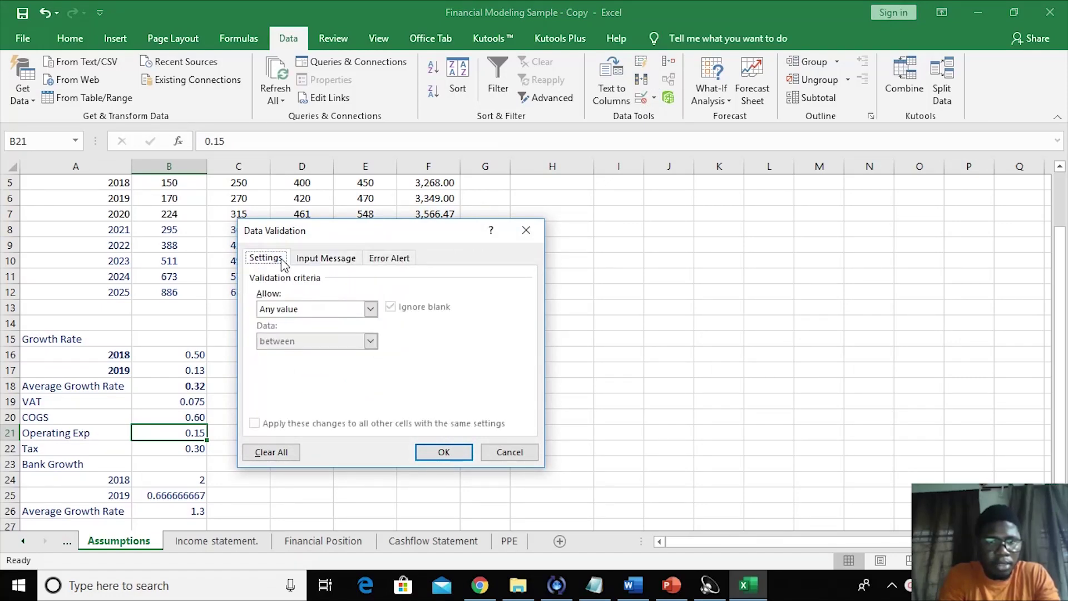
left_click(371, 309)
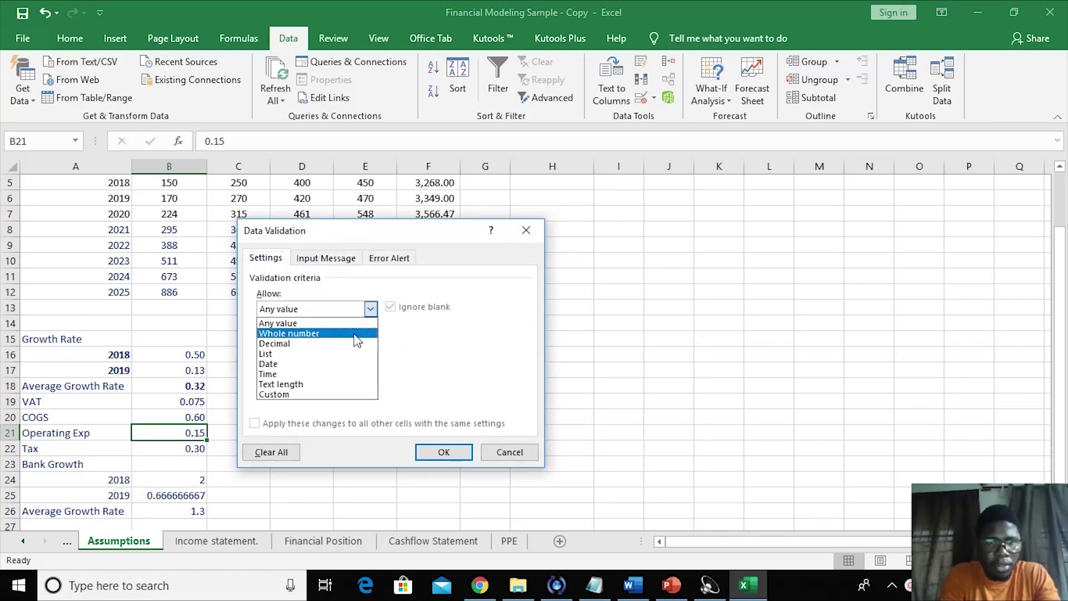
left_click(323, 345)
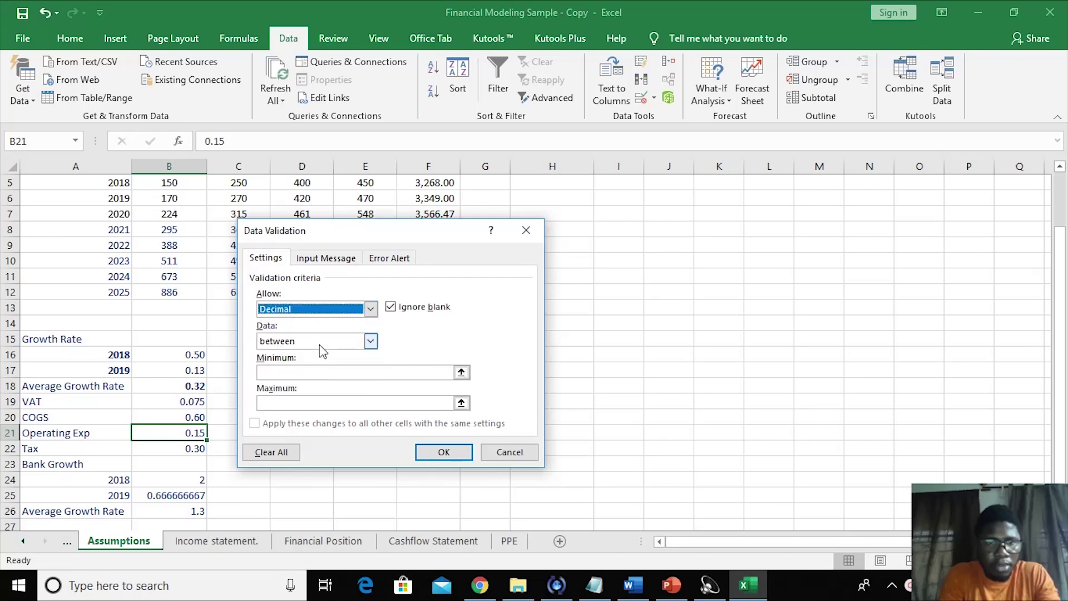
left_click(281, 372)
type("0")
left_click(279, 407)
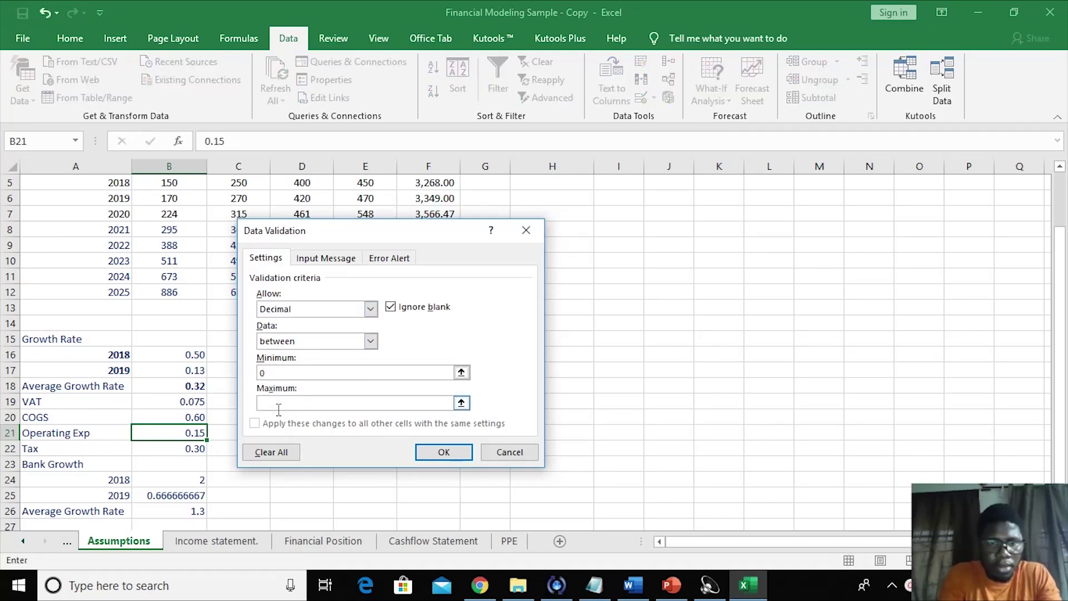
type("0")
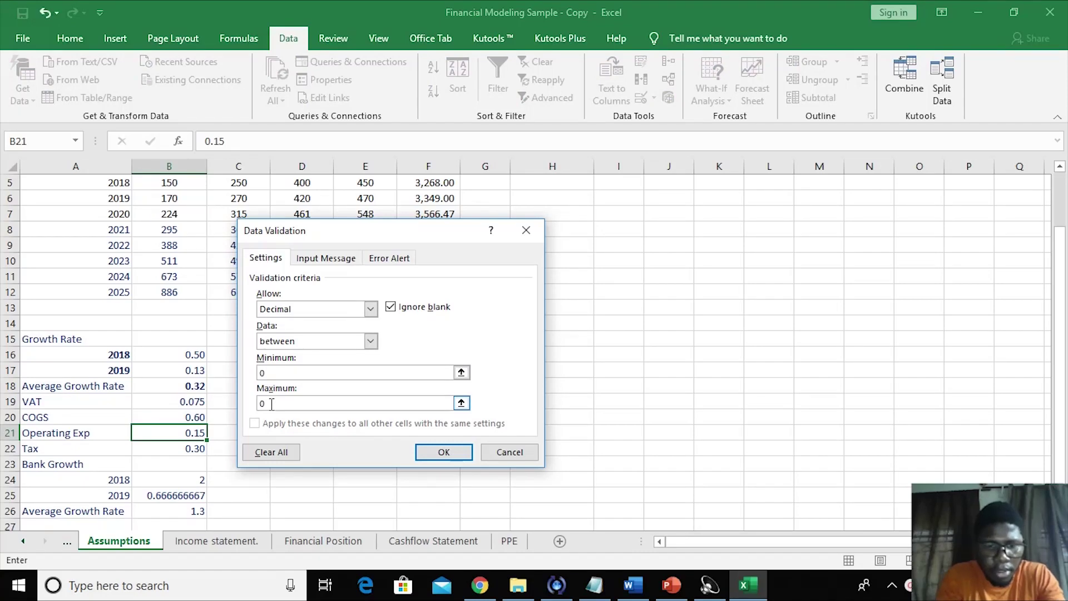
type(".20")
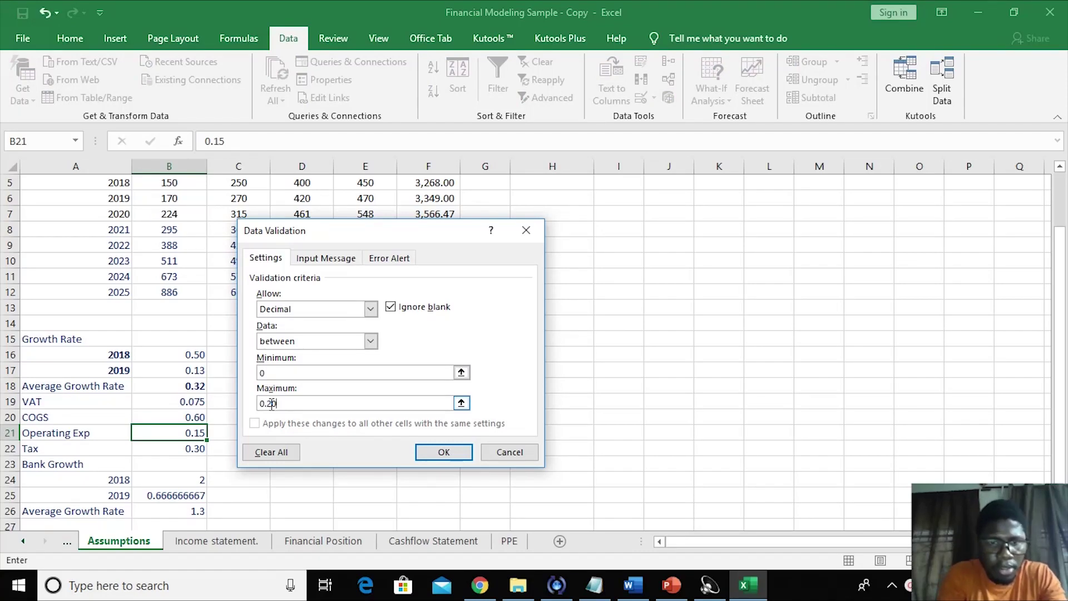
left_click(338, 260)
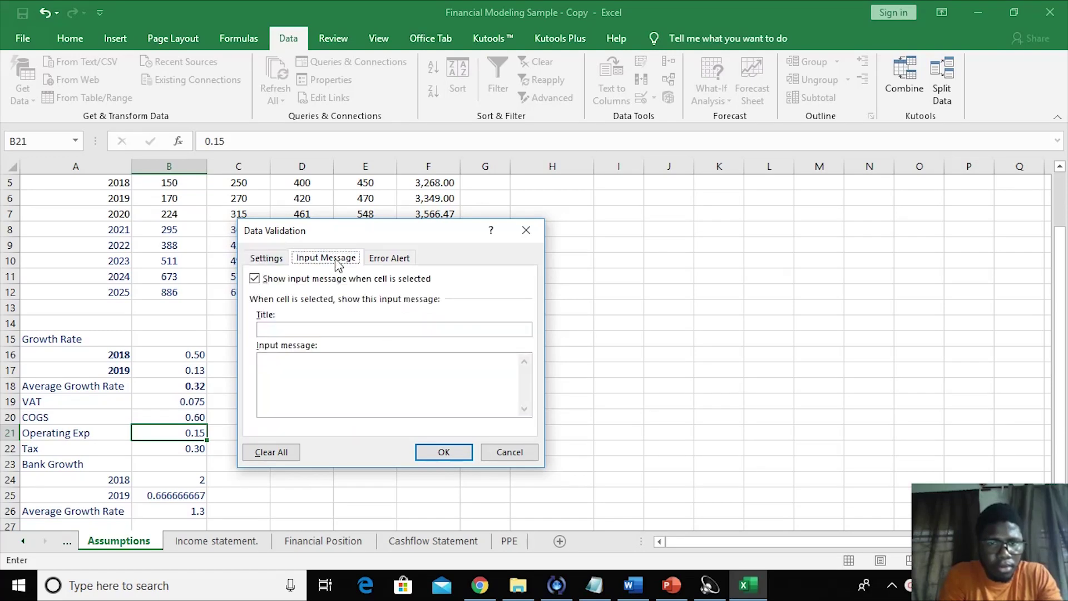
- Give B21 an input message titled 'Error' reading 'OPR cannot exceed 20%'
left_click(317, 329)
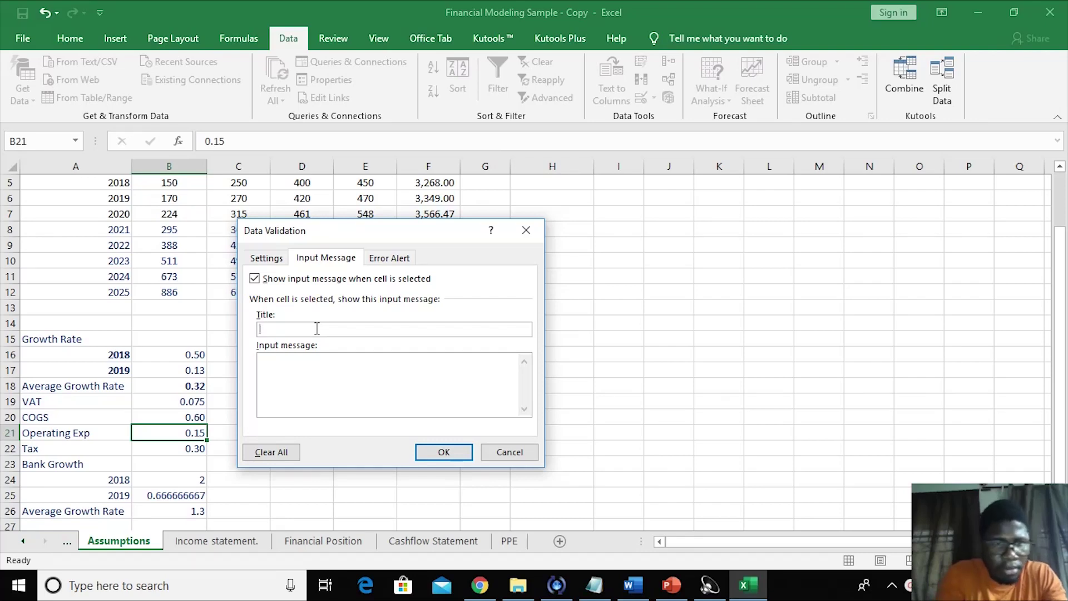
type("OPR e")
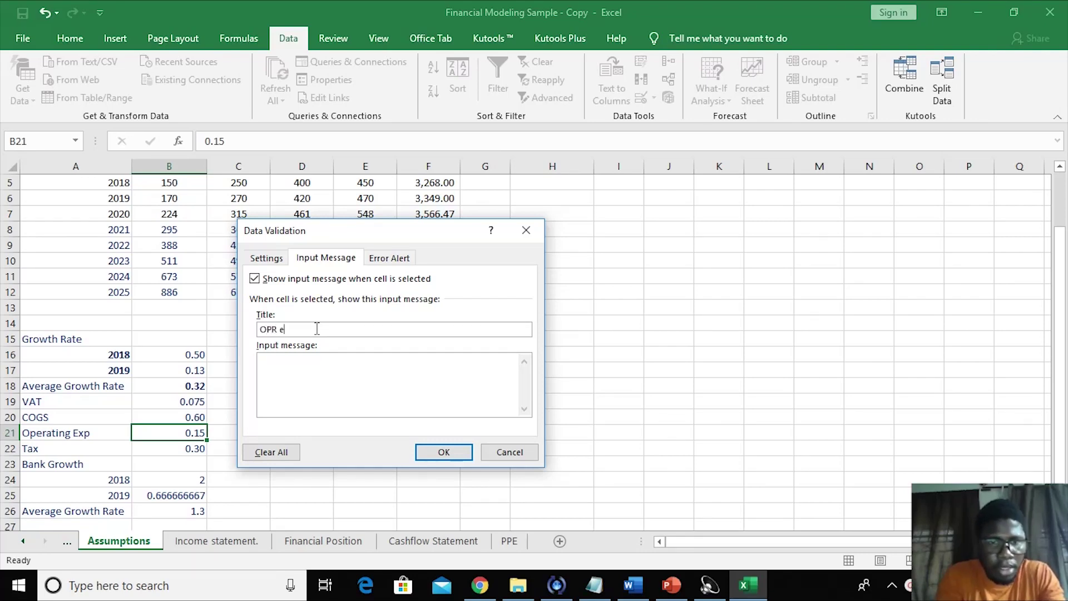
key("BackSpace")
key("BackSpace")
key("BackSpace")
type("Wri")
key("BackSpace")
key("BackSpace")
key("BackSpace")
type("E")
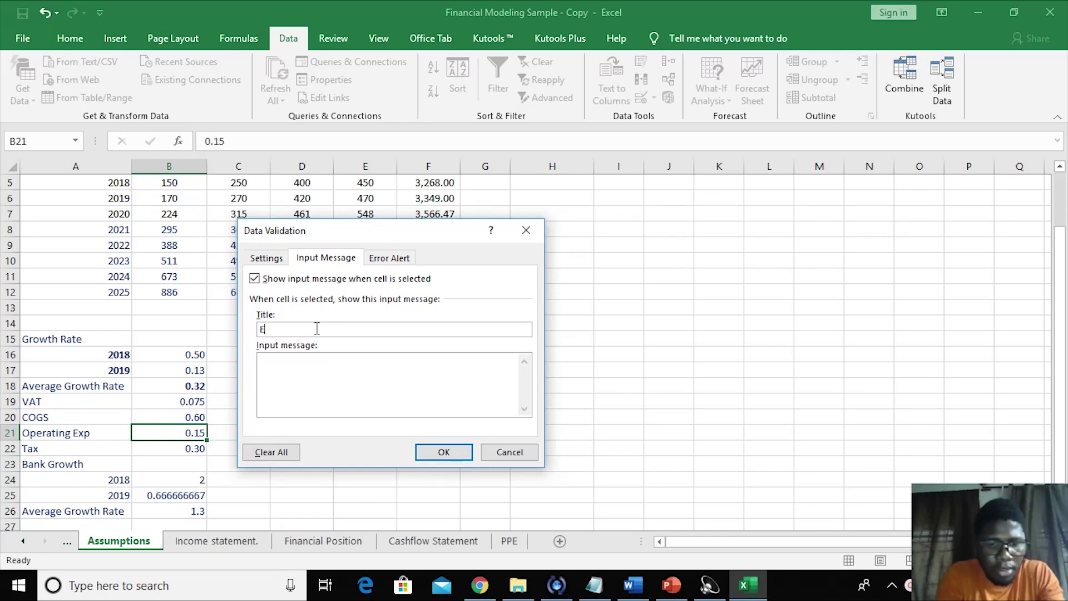
type("rror")
left_click(286, 371)
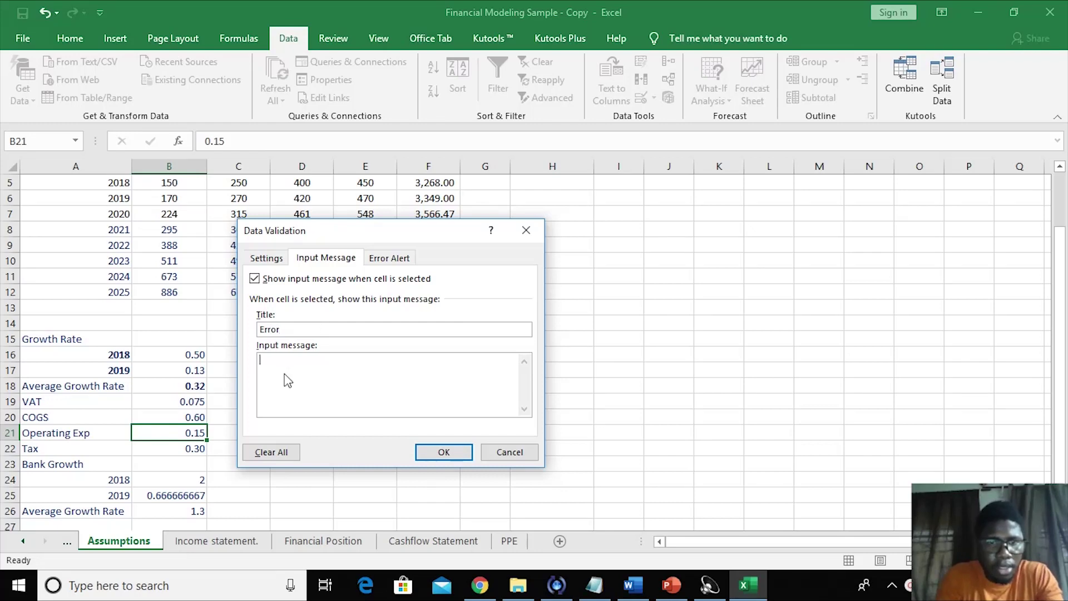
type("OPR cannot exceed")
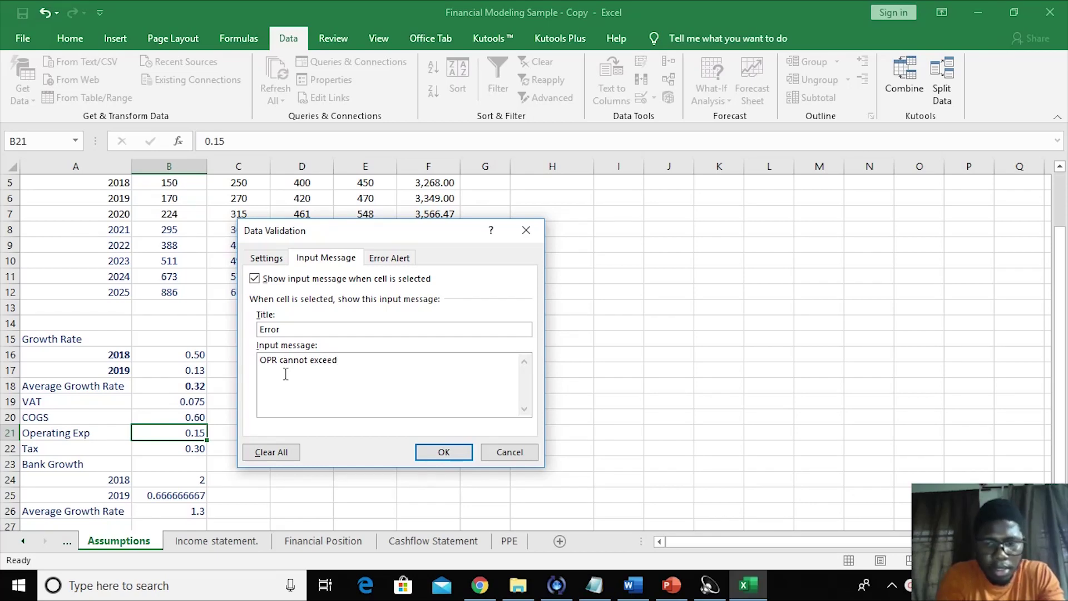
type(" 20%")
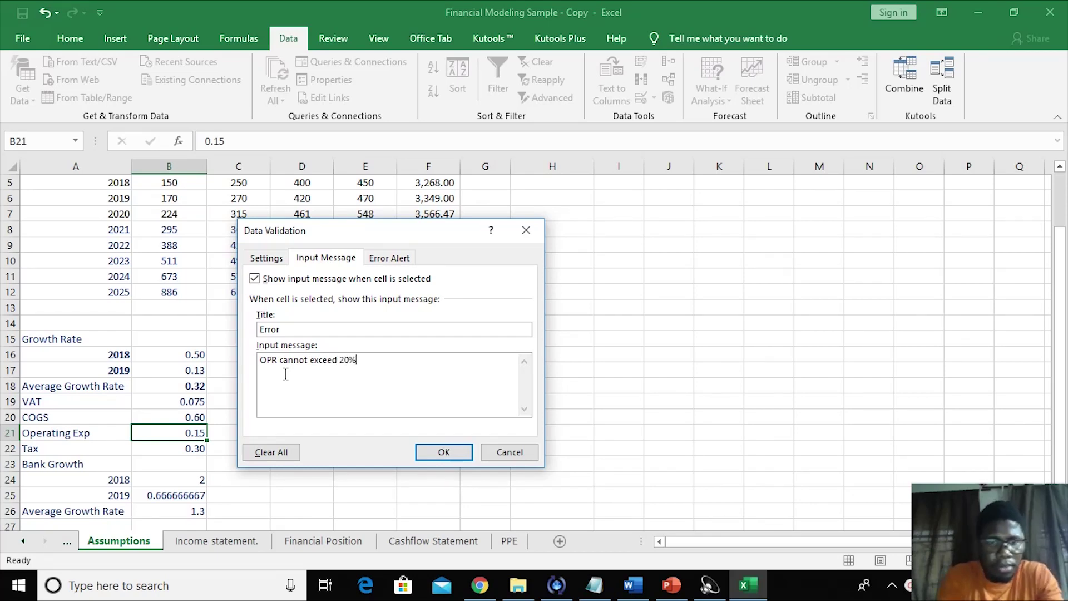
left_click(389, 258)
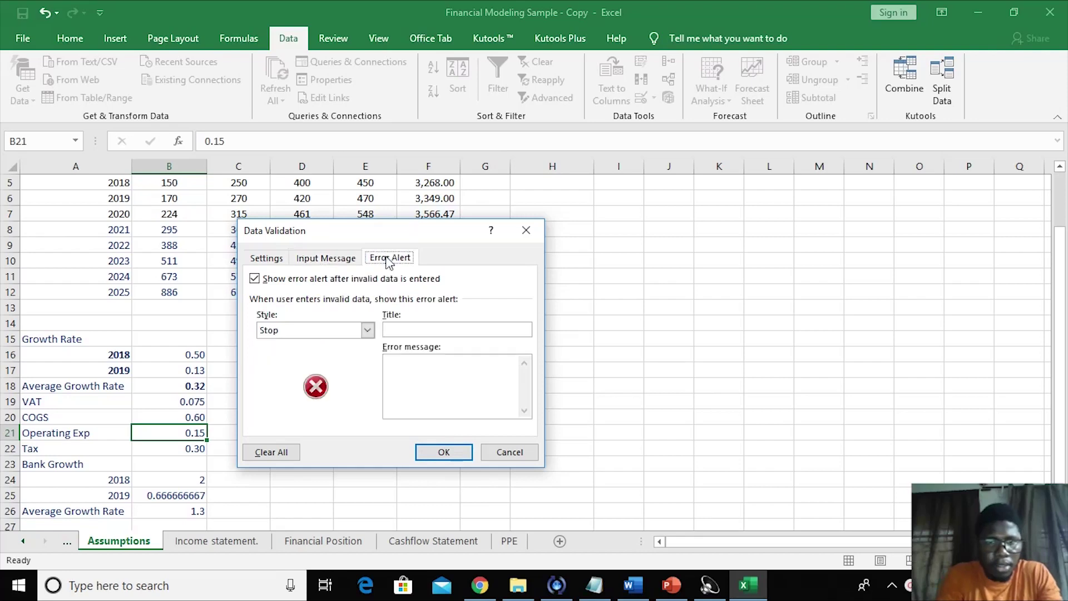
- Apply B21's rule with a Warning-style alert titled 'Warning': 'anything above 20% is not feasible'
left_click(367, 331)
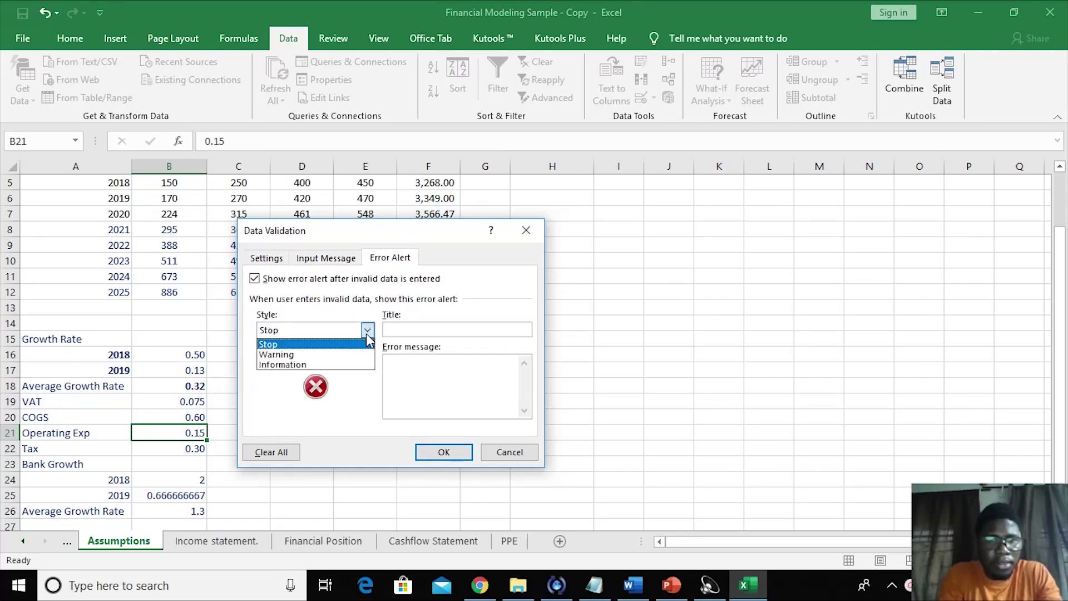
left_click(326, 354)
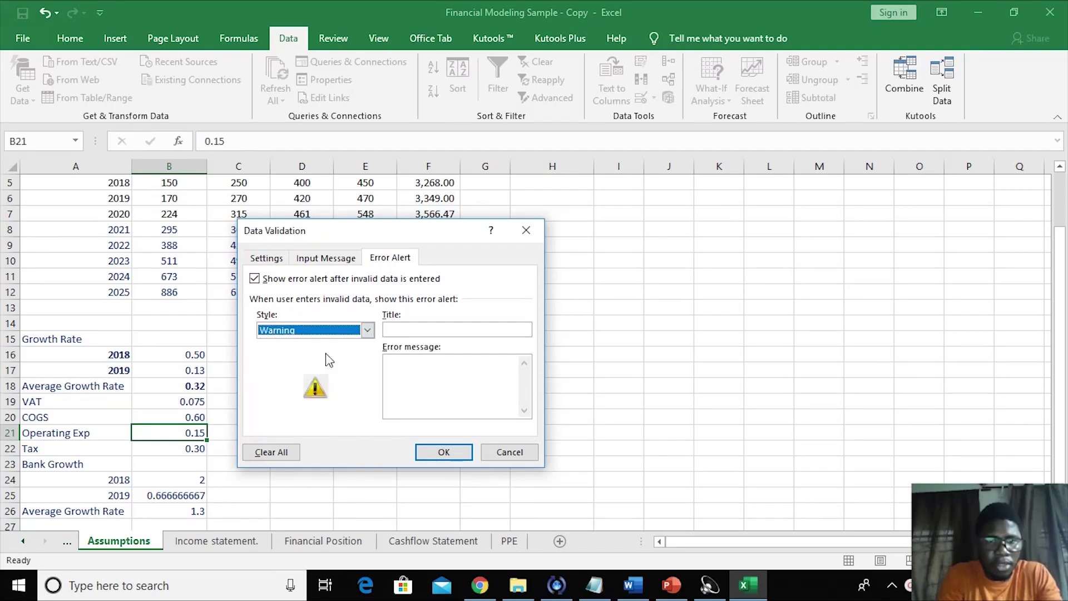
left_click(412, 330)
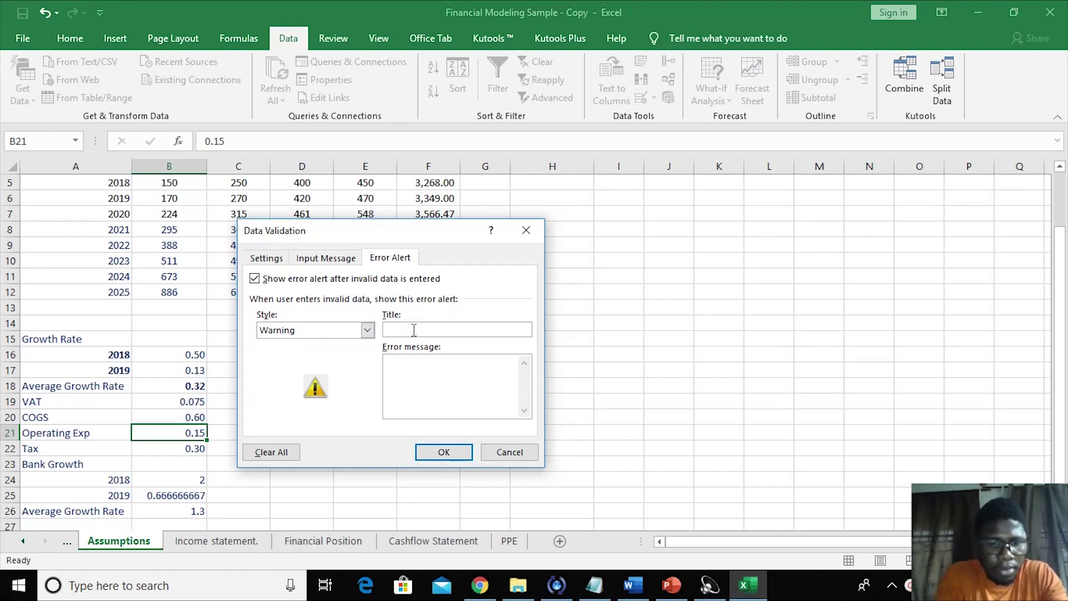
type("Warning")
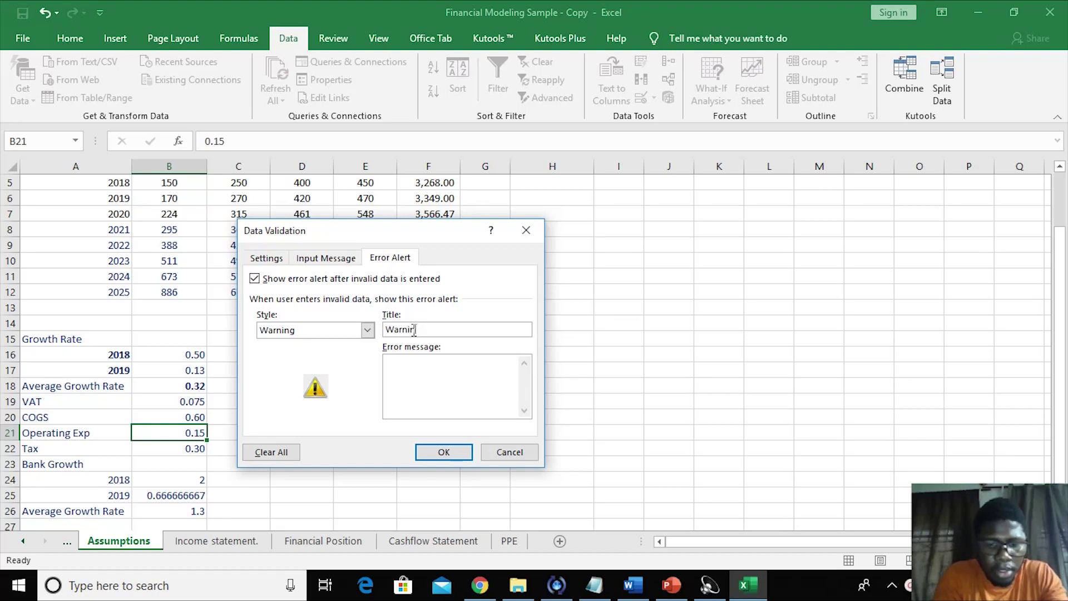
left_click(407, 374)
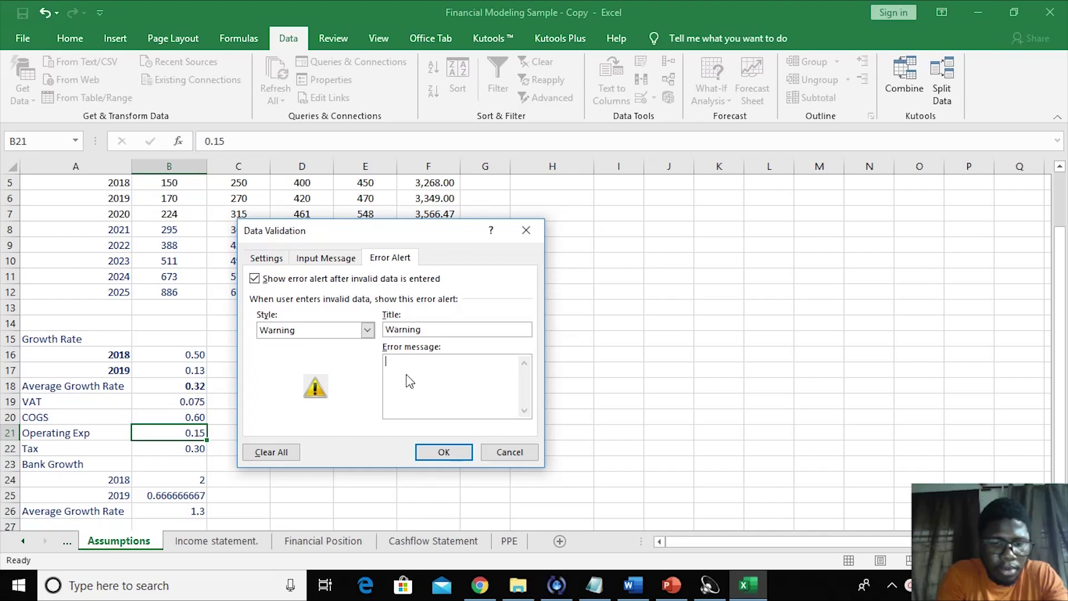
type("Kil")
key("BackSpace")
key("BackSpace")
key("BackSpace")
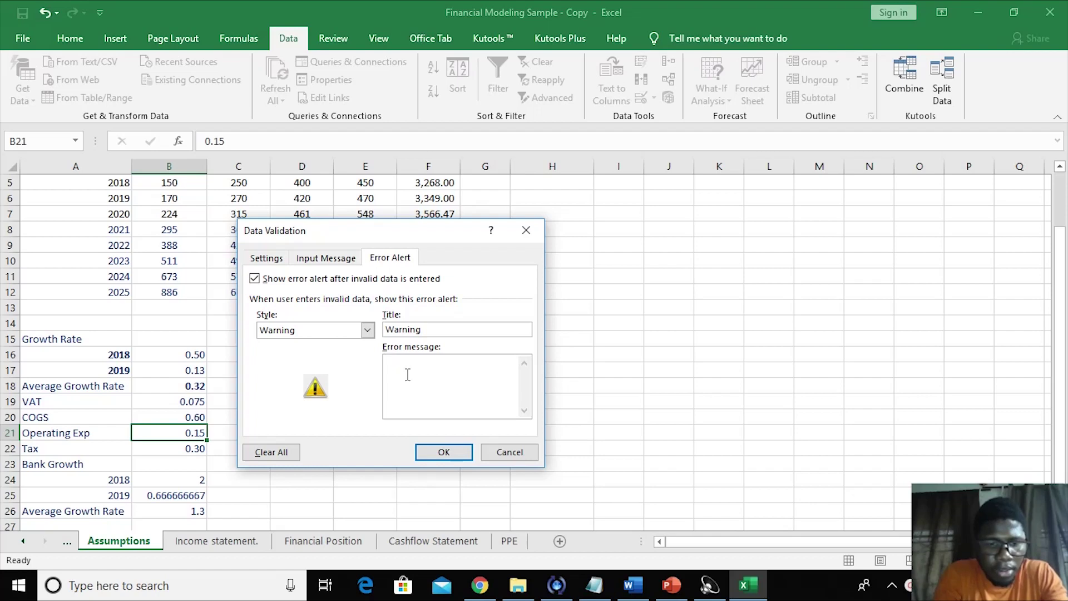
type("anything above 20")
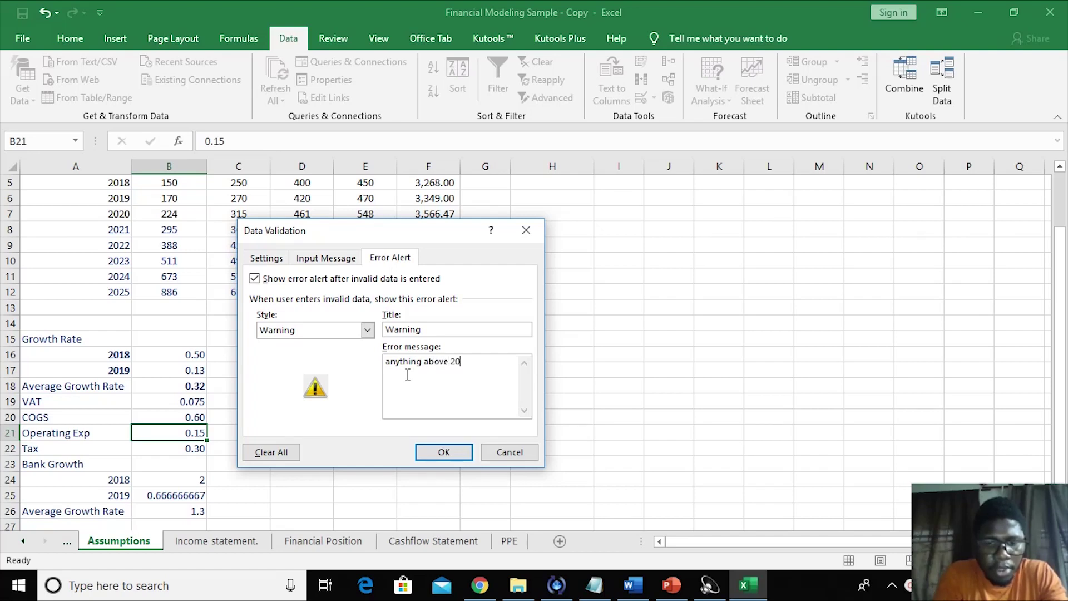
type("% is no")
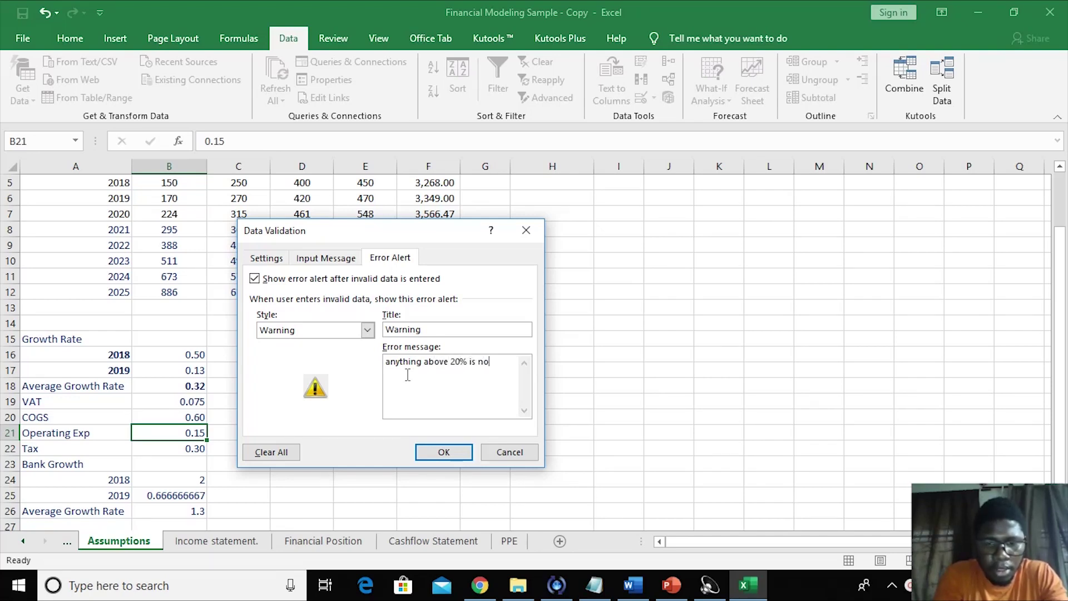
type("t feasible")
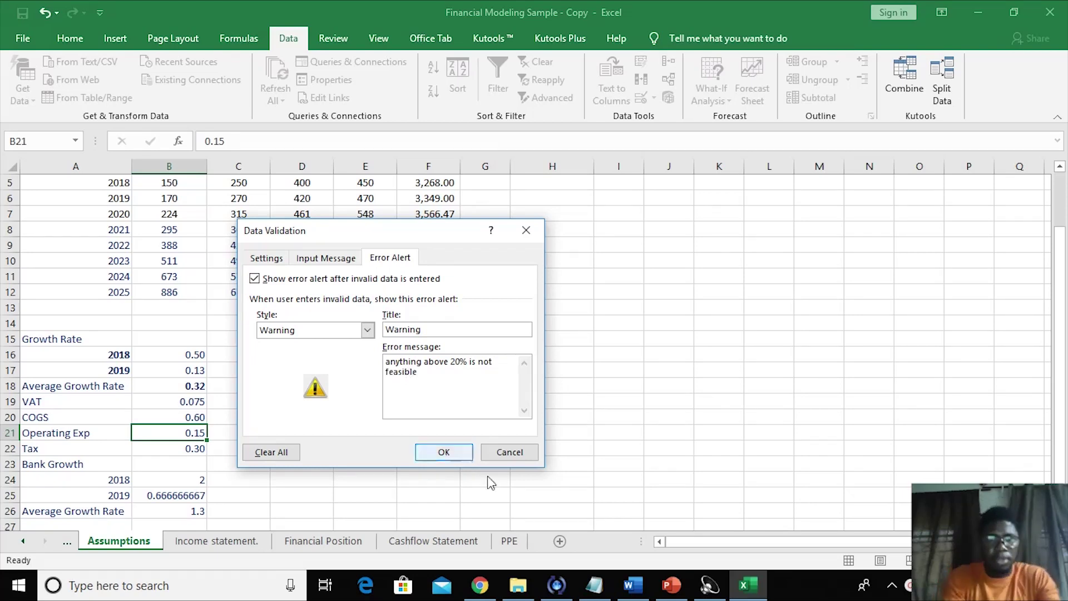
left_click(443, 452)
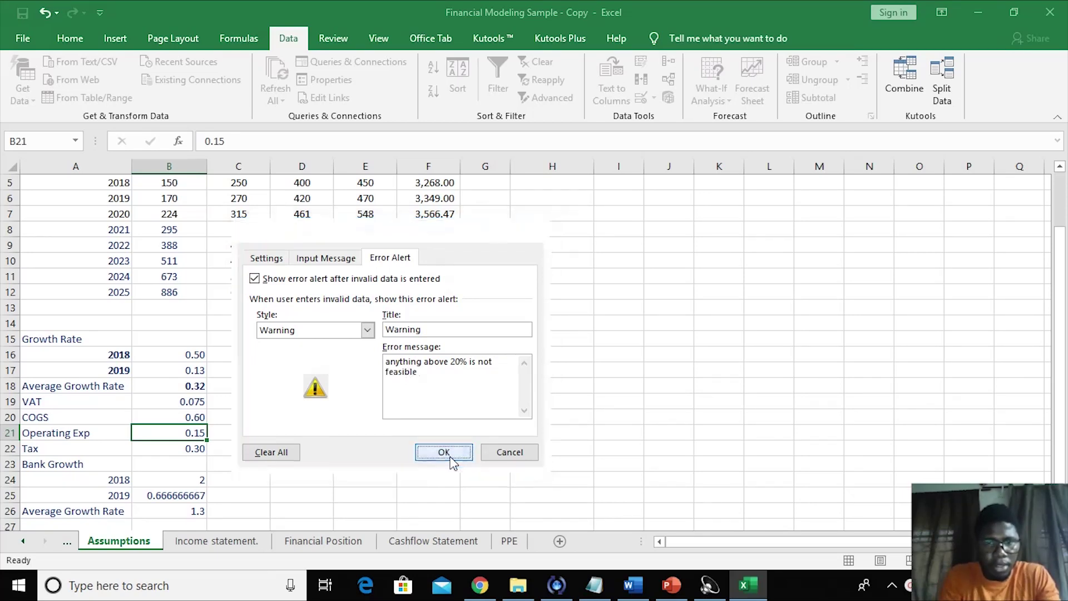
- Test B21's rule by entering 0.25, accepting the warning, then undoing back to 0.15
left_click(401, 469)
left_click(192, 434)
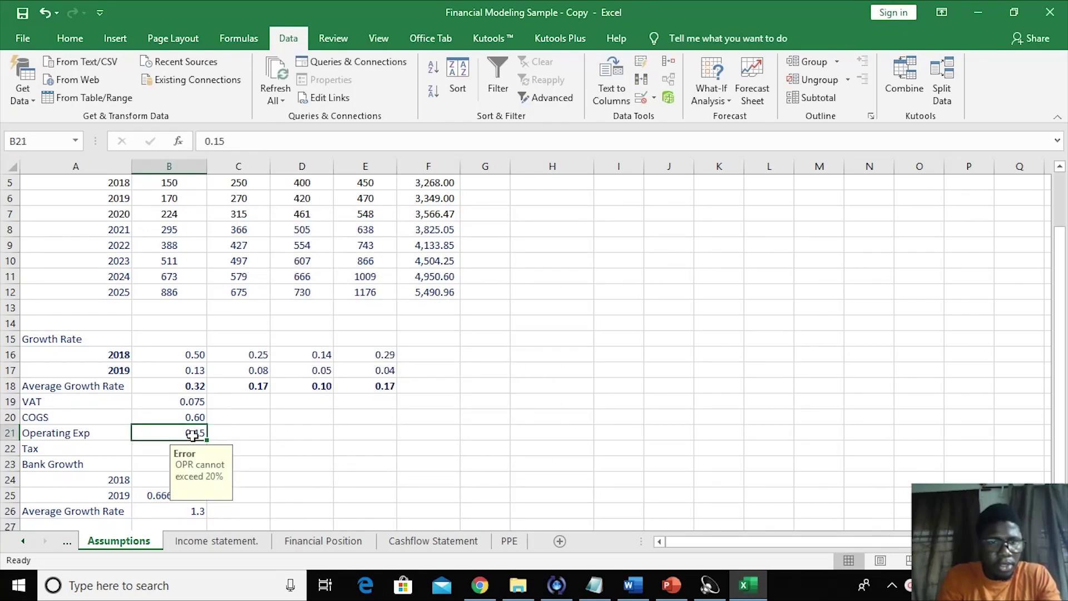
type("0.25")
left_click(342, 452)
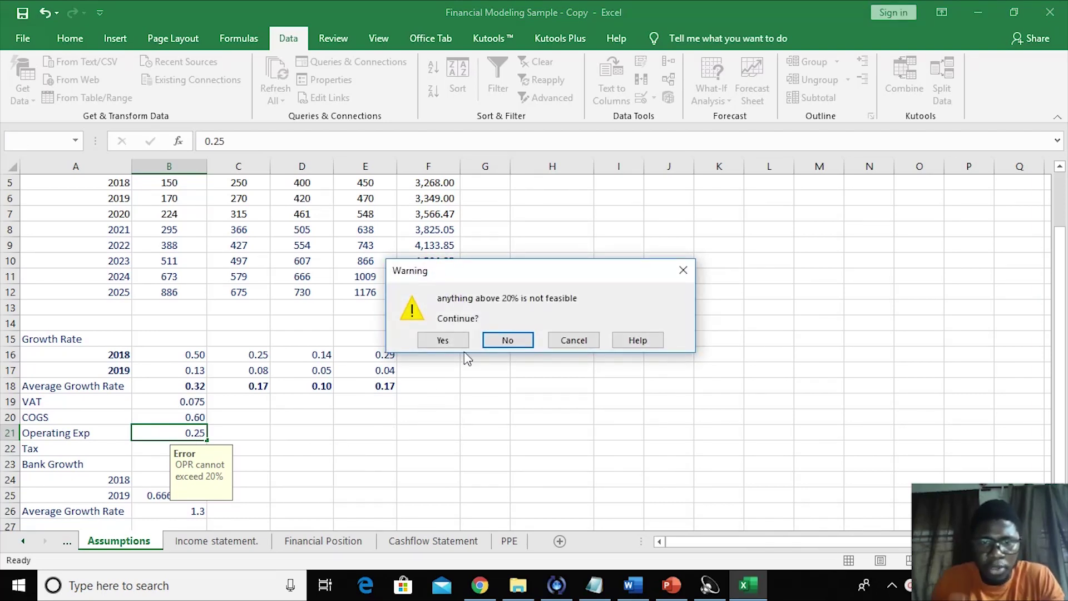
left_click(445, 340)
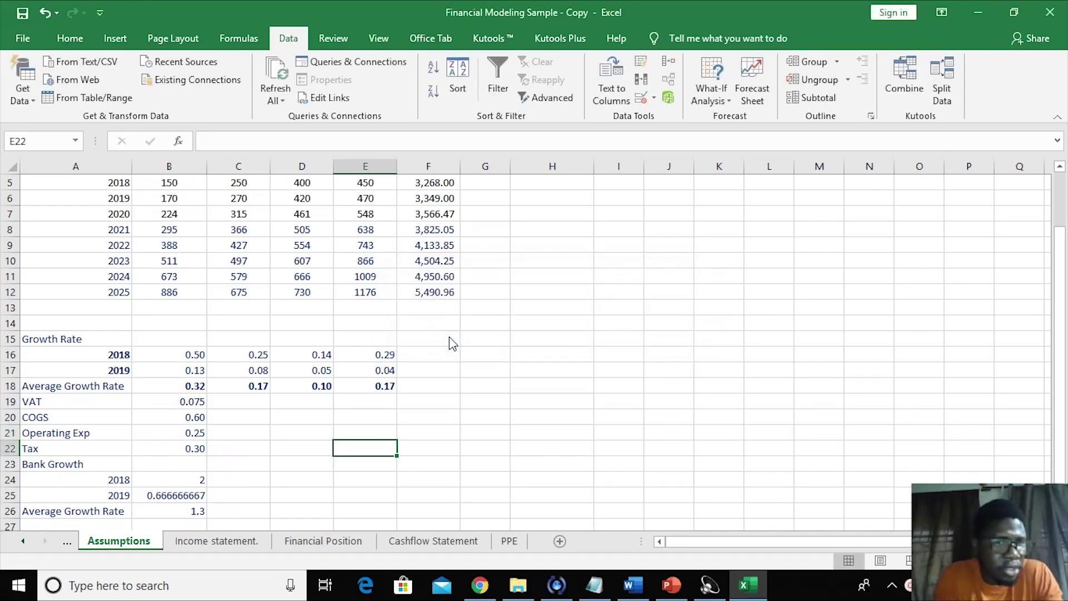
left_click(299, 504)
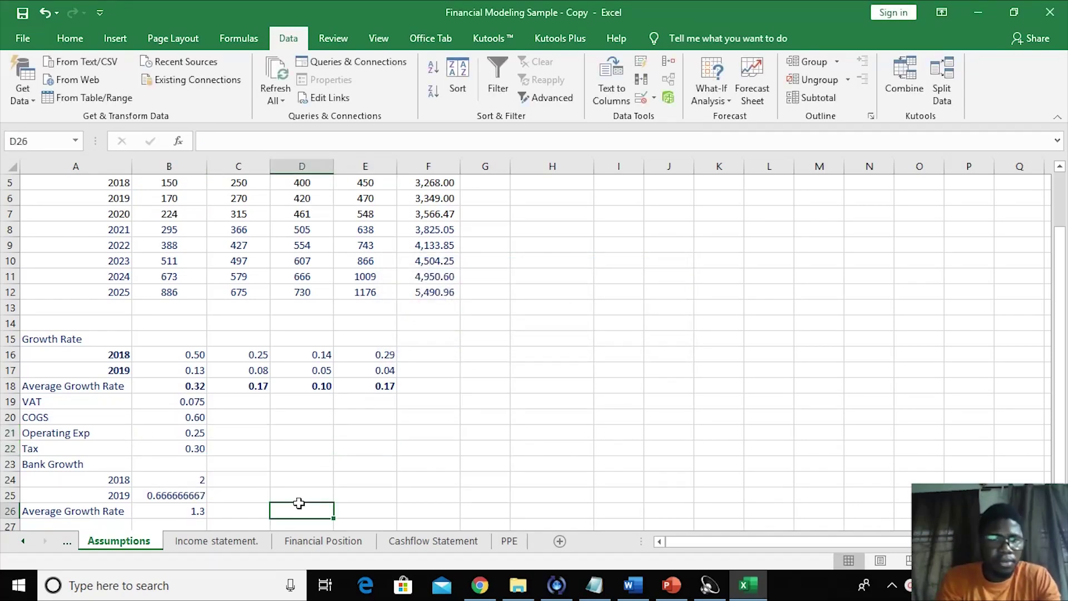
key("ctrl+z")
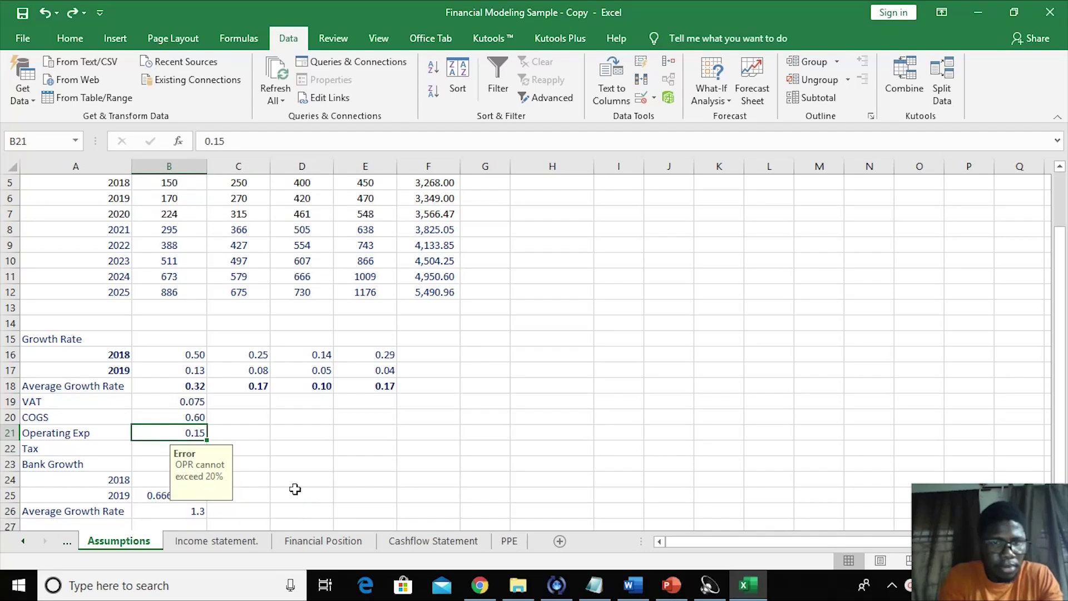
- Review the tax rate and revenue figures down column B of the Assumptions sheet
left_click(294, 489)
left_click(174, 452)
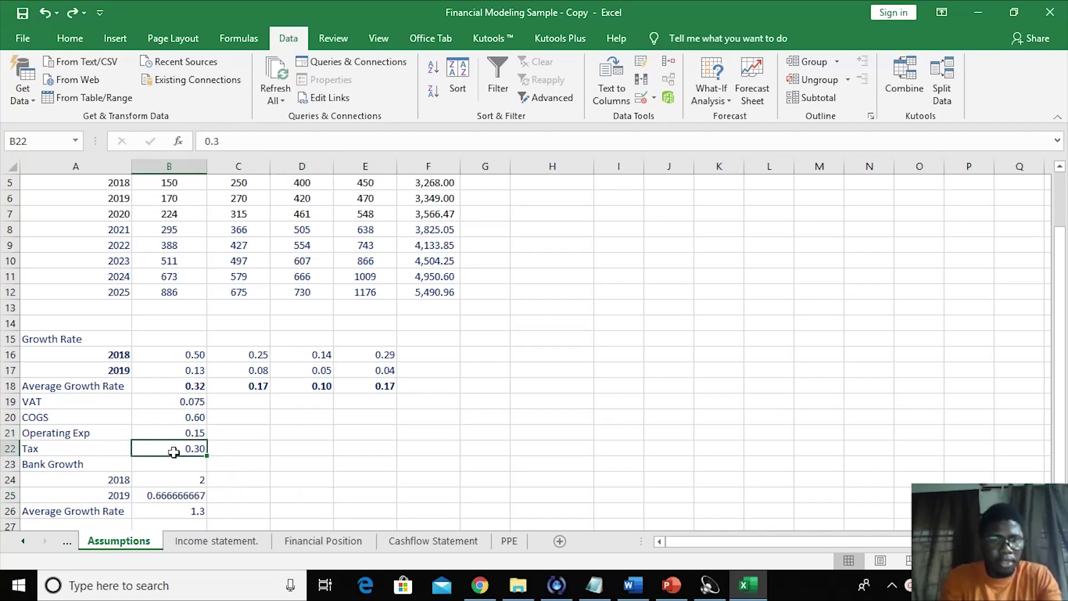
key("Down")
key("Down")
key("Down")
key("Down")
key("Down")
key("Down")
key("Down")
key("Down")
key("Down")
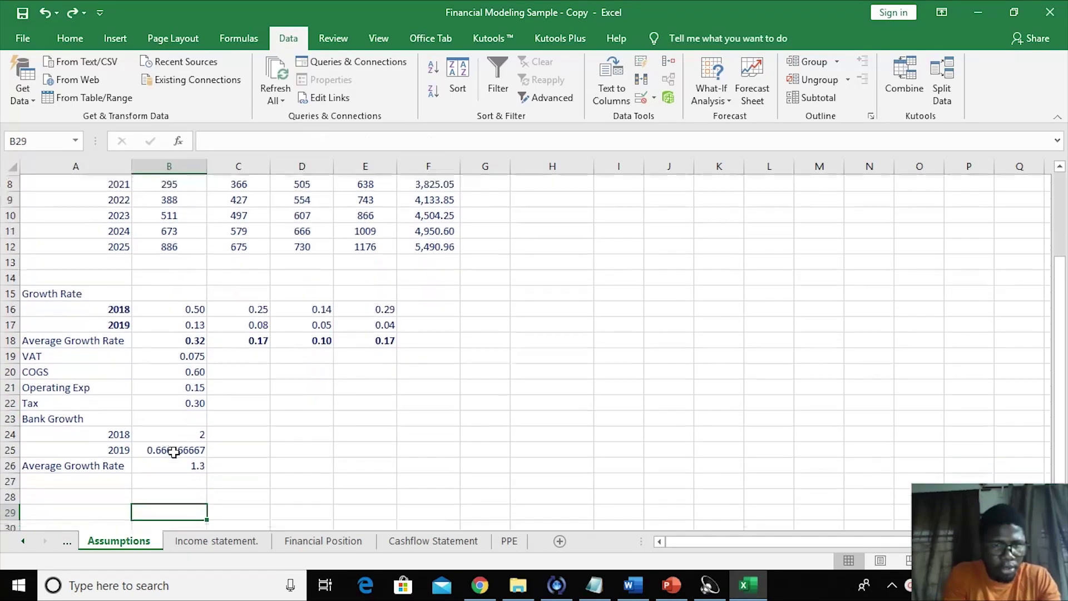
key("Up")
key("Up")
key("Up")
key("Up")
key("Up")
key("Up")
key("Up")
key("Up")
key("Up")
key("Up")
key("Up")
key("Up")
key("Up")
key("Up")
key("Up")
key("Up")
key("Up")
key("Up")
key("Up")
key("Up")
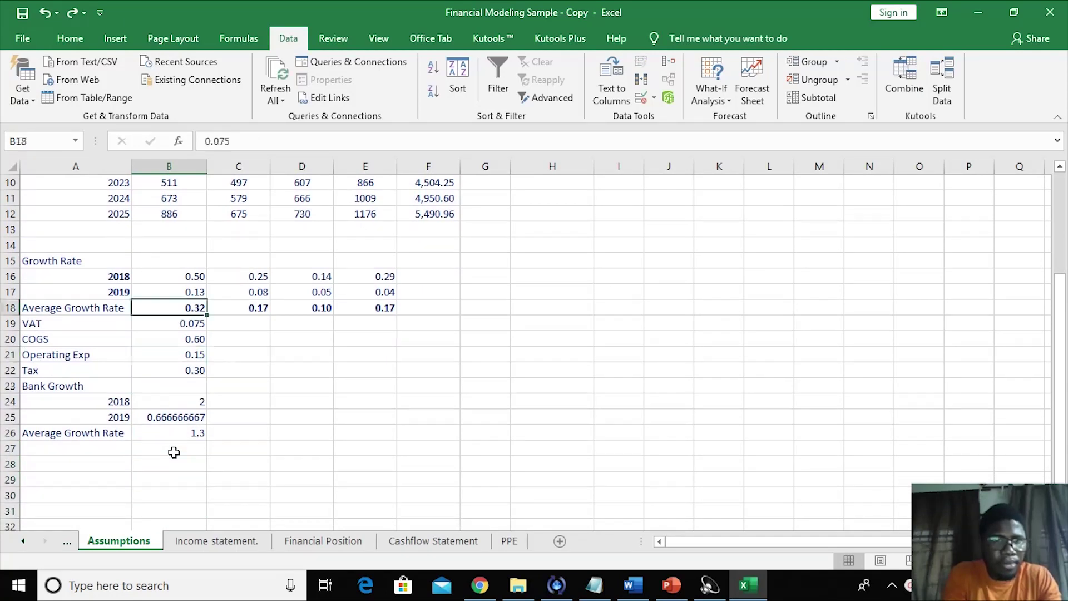
key("Up")
key("Up")
key("Up")
key("Up")
key("Down")
key("Down")
key("Down")
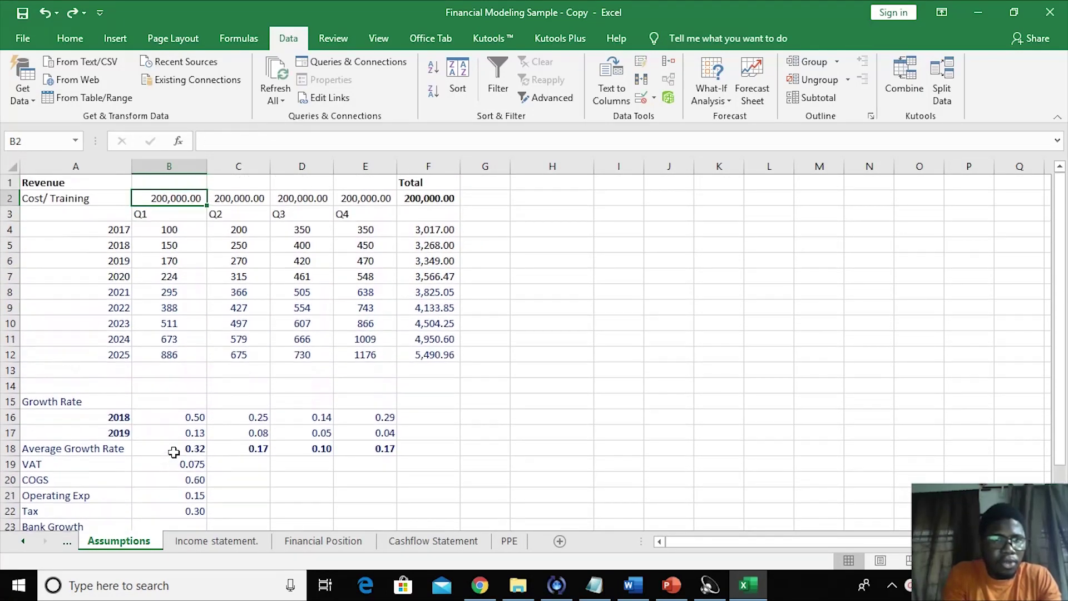
key("Down")
key("Down")
key("Down")
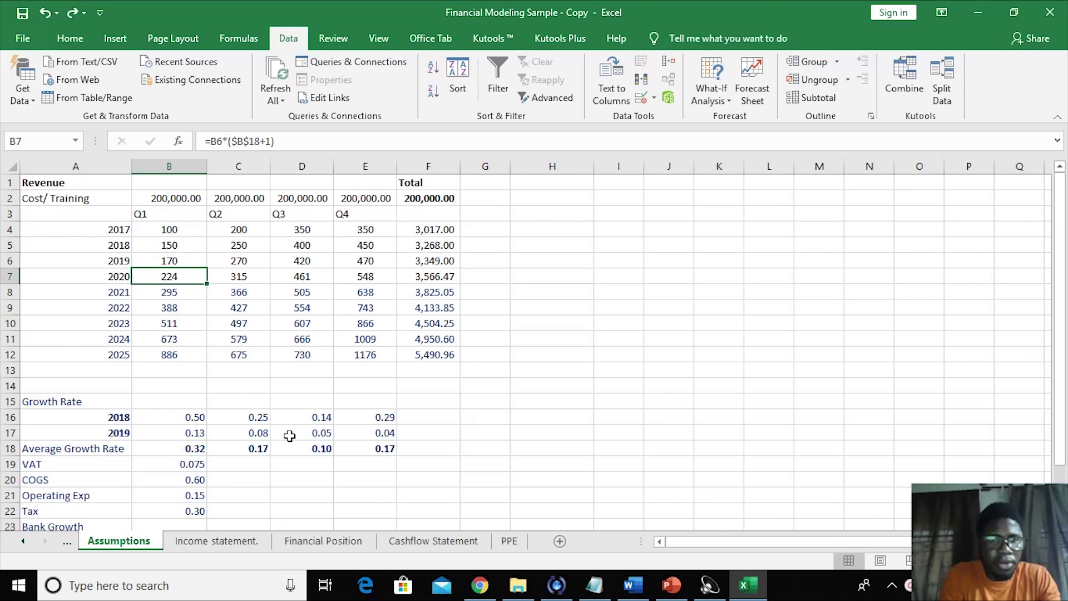
- Inspect the growth rates and the C10 formula, then go to the Income statement sheet
left_click(291, 435)
left_click(353, 497)
left_click(263, 384)
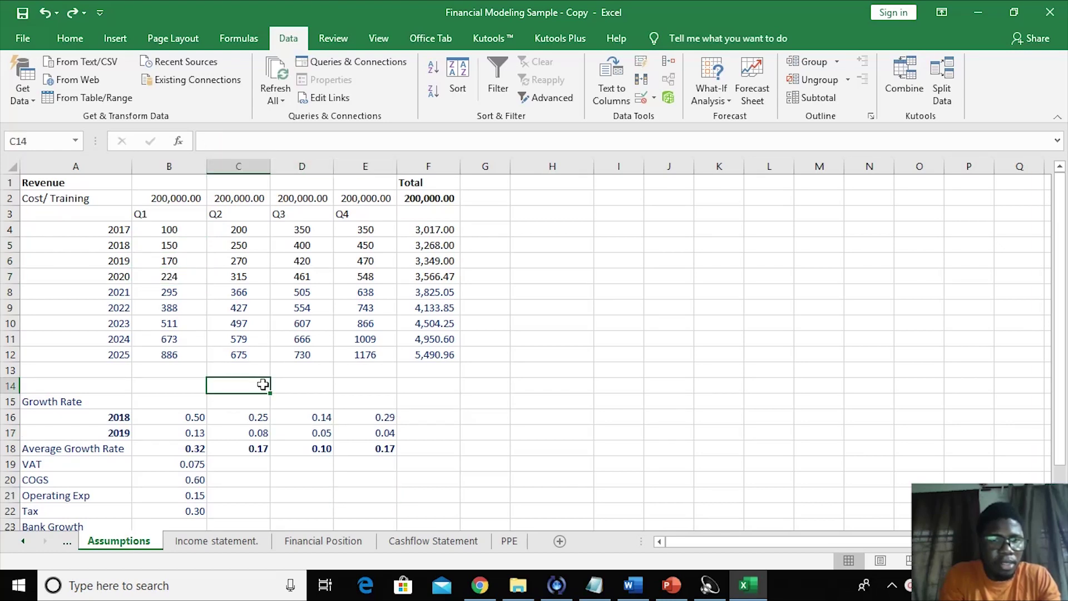
left_click_drag(161, 433, 162, 419)
left_click(151, 352)
left_click(50, 323)
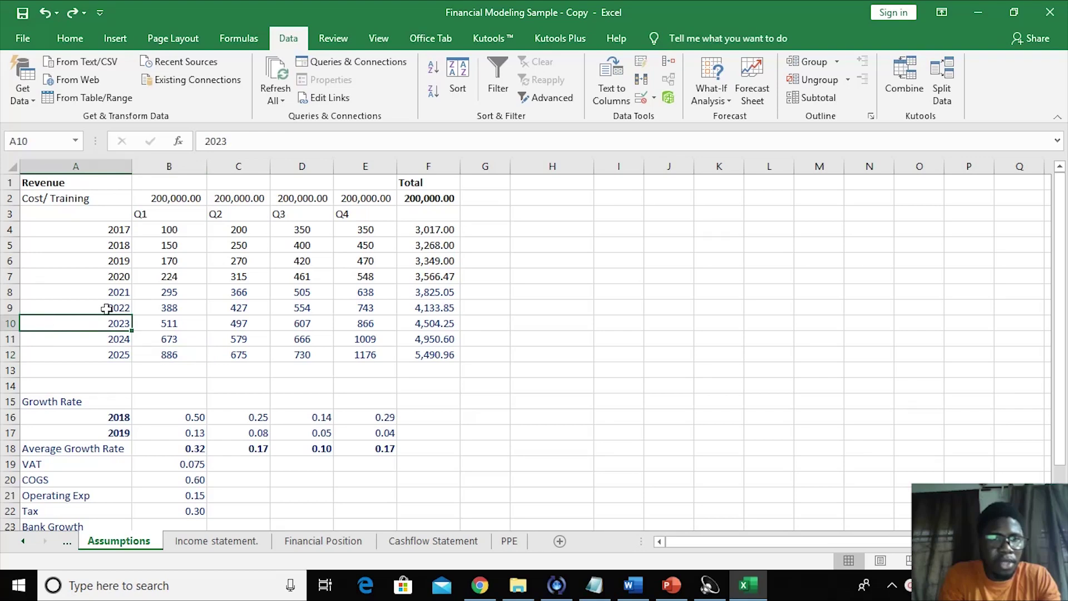
left_click(207, 318)
left_click(175, 352)
left_click(158, 404)
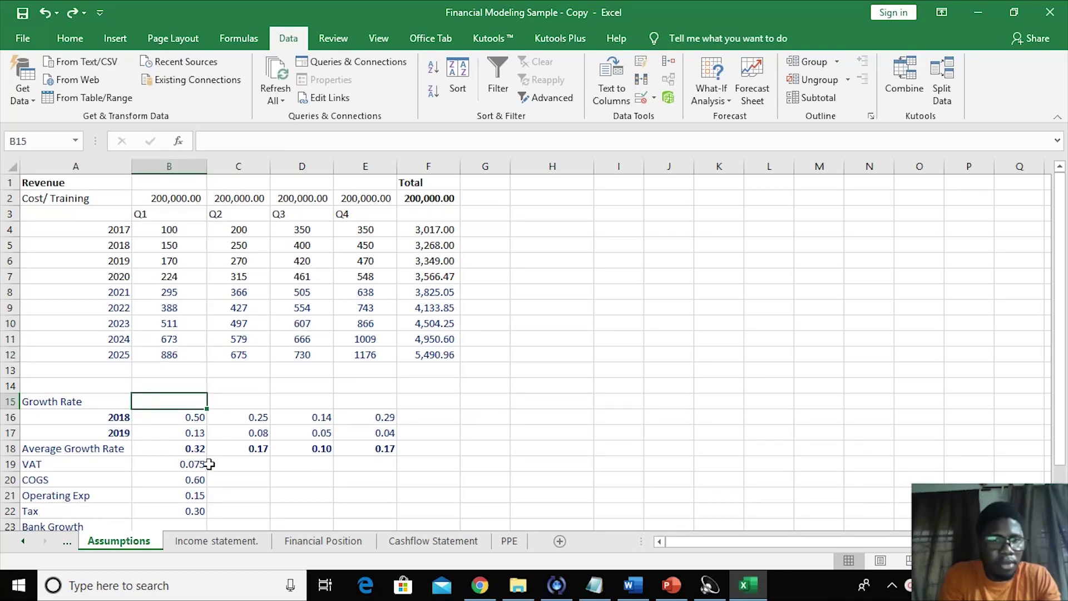
left_click(207, 544)
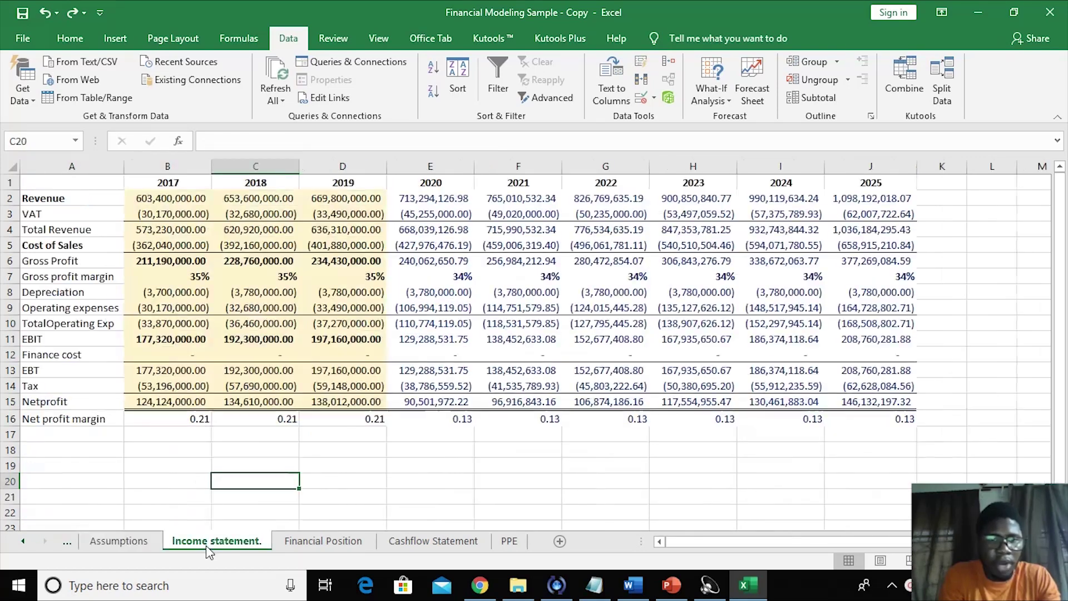
- Freeze the first column of the Income statement sheet
left_click(163, 501)
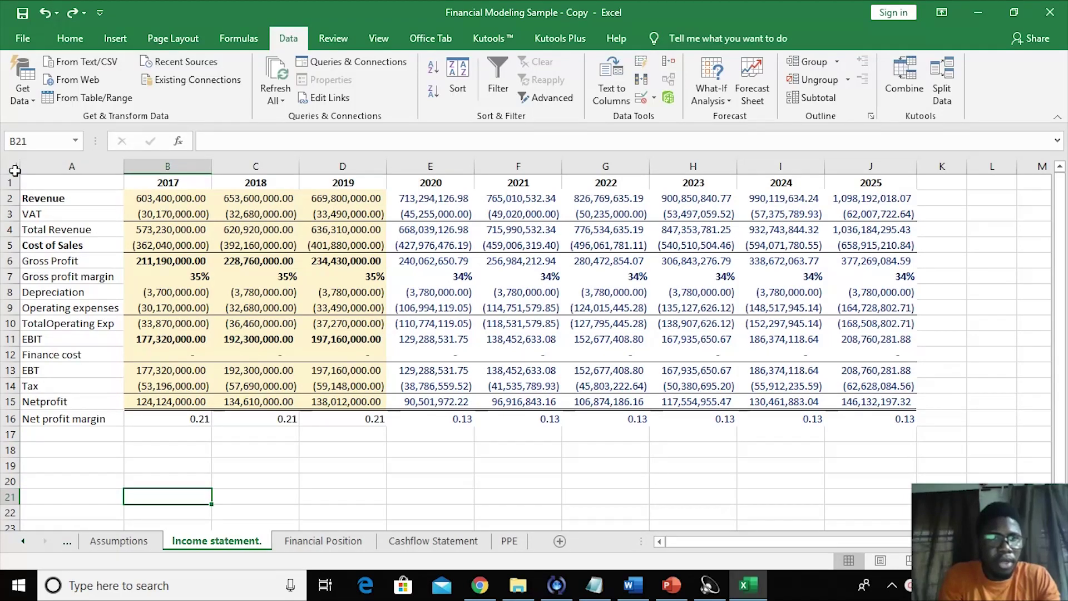
left_click(14, 167)
left_click(173, 356)
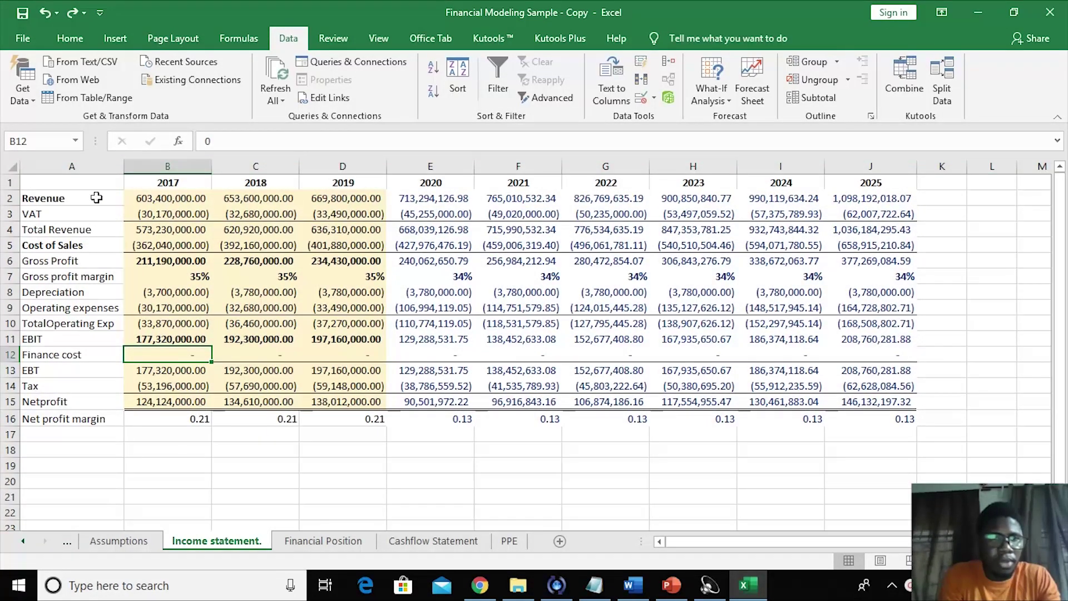
left_click(81, 168)
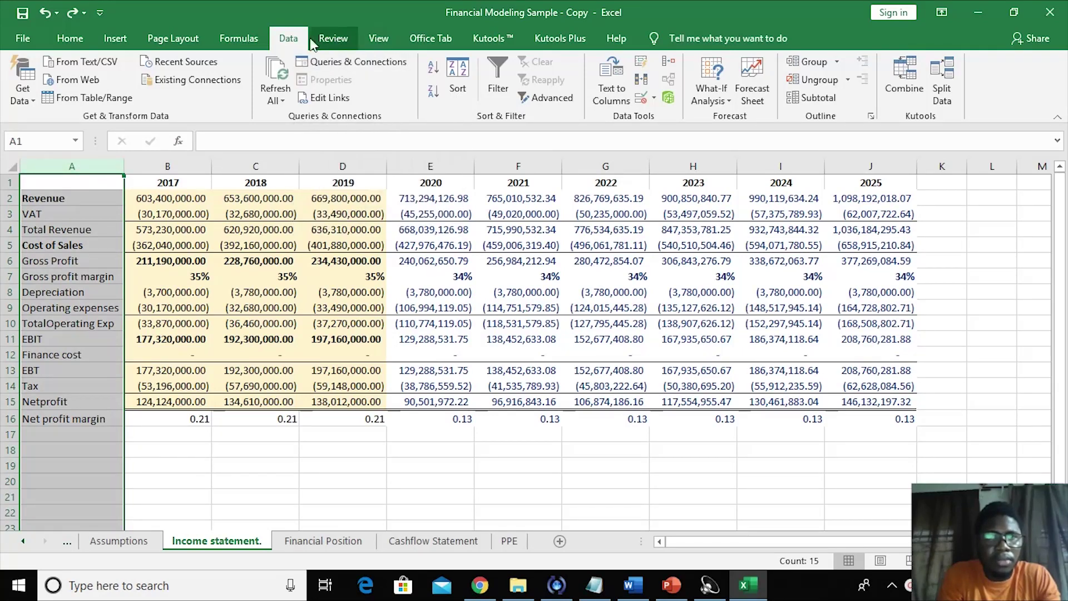
left_click(379, 39)
left_click(520, 98)
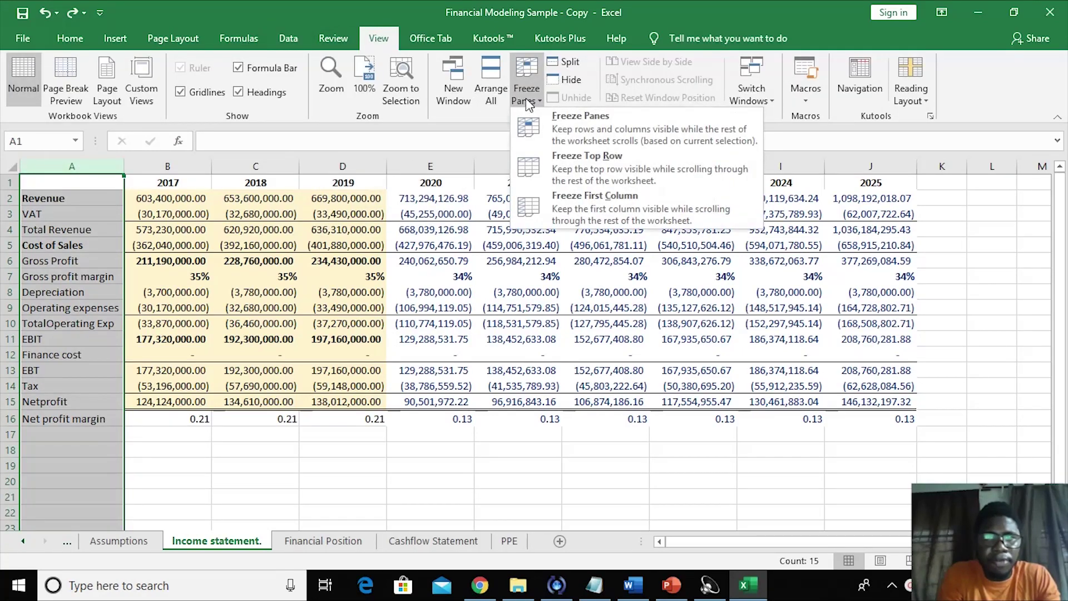
left_click(593, 203)
- Move across the year header row to confirm the row labels stay frozen
left_click(333, 342)
left_click(191, 292)
key("Up")
key("Up")
key("Up")
key("Up")
key("Up")
key("Up")
key("Up")
key("Right")
key("Right")
key("Right")
key("Right")
key("Right")
key("Right")
key("Right")
key("Right")
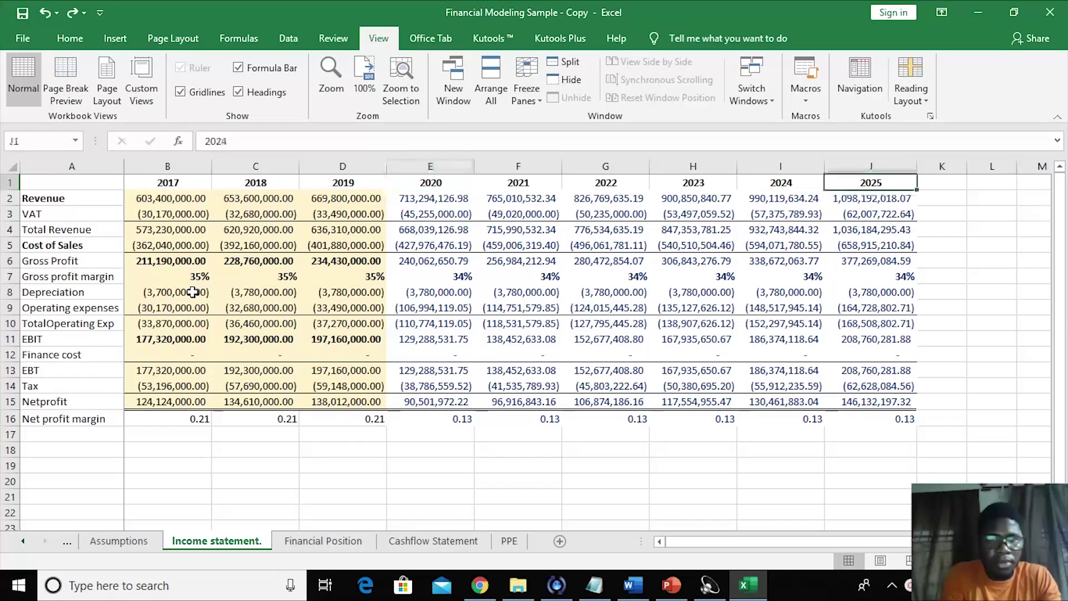
key("Right")
key("Right")
key("Right")
key("Right")
key("Right")
key("Right")
key("Right")
key("Right")
key("Right")
key("Right")
key("Right")
key("Right")
key("Right")
key("Right")
key("Right")
key("Right")
key("Right")
key("Left")
key("Left")
key("Left")
key("Left")
key("Left")
key("Left")
key("Left")
key("Left")
key("Left")
key("Left")
key("Left")
key("Left")
key("Left")
key("Left")
key("Left")
key("Left")
key("Left")
key("Left")
key("Left")
key("Left")
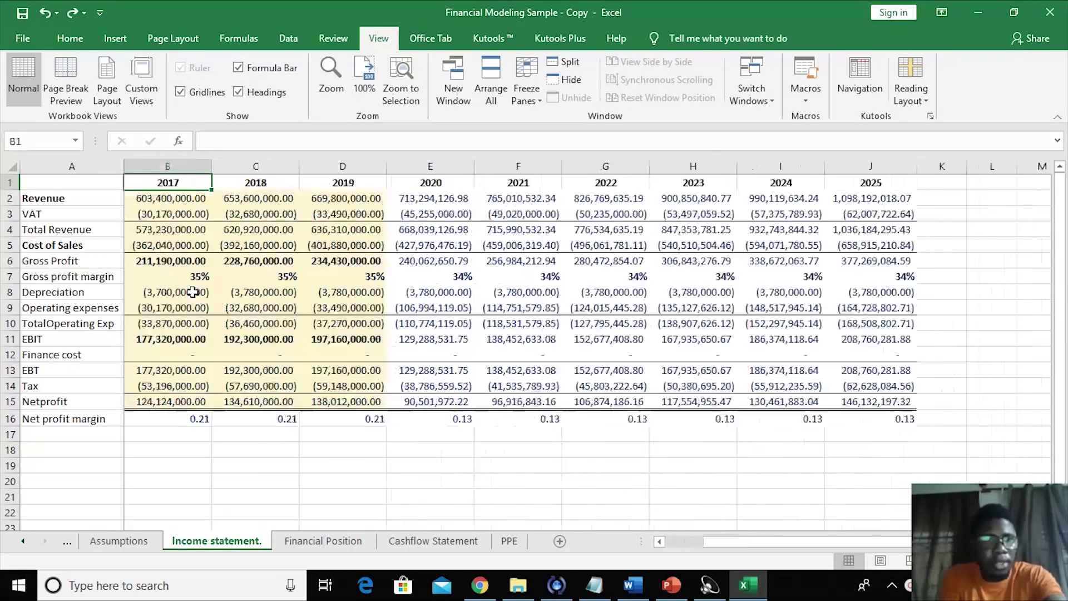
key("Left")
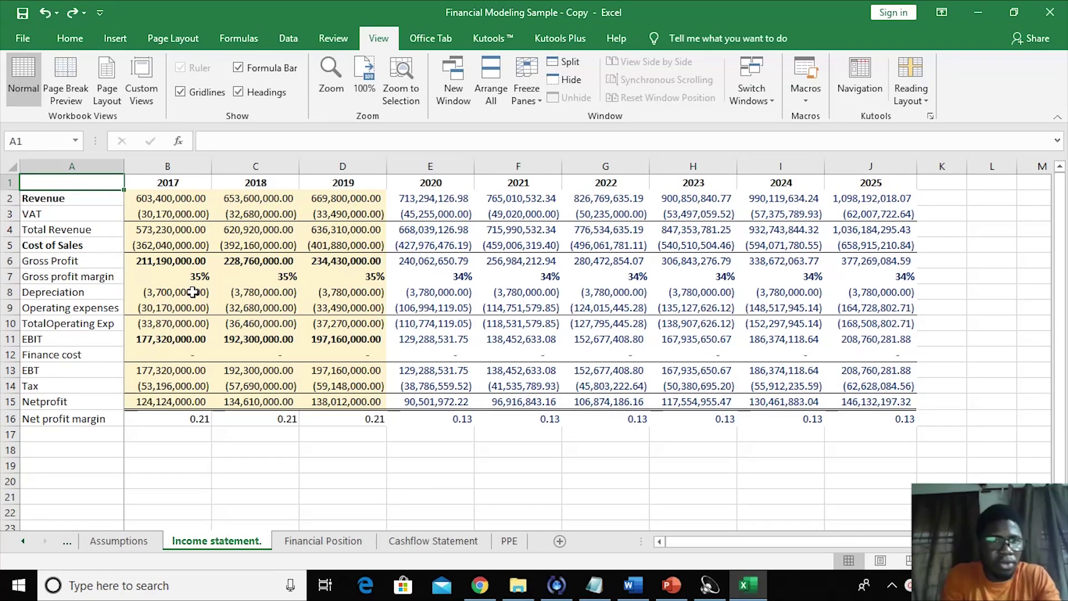
- Move along the EBIT row to confirm column A stays fixed while scrolling
key("Down")
key("Down")
key("Down")
key("Down")
key("Down")
key("Down")
key("Down")
key("Down")
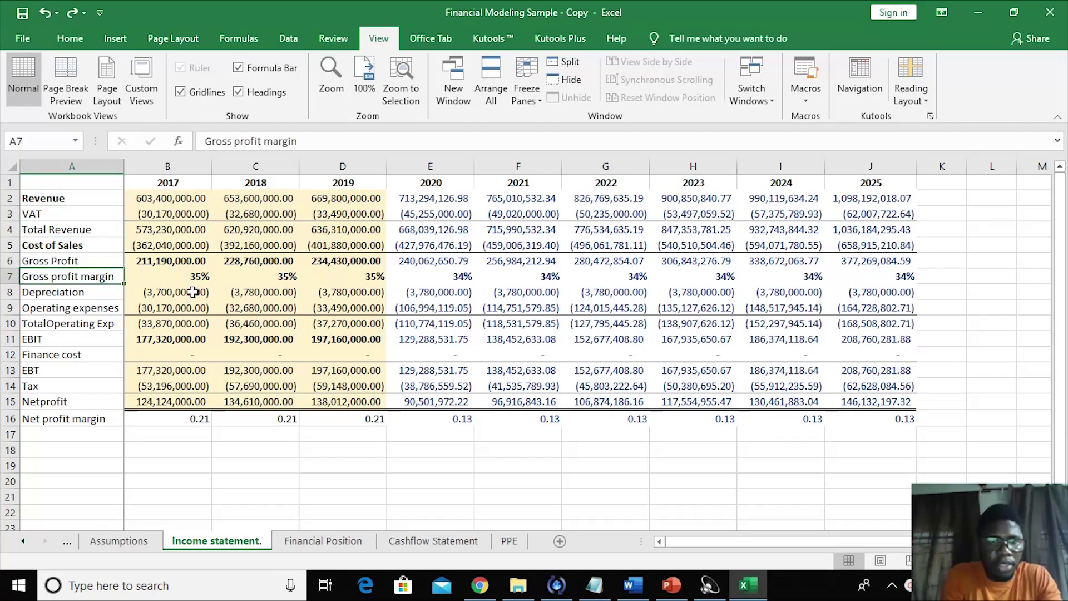
key("Down")
key("Down")
key("Right")
key("Right")
key("Right")
key("Right")
key("Right")
key("Right")
key("Right")
key("Right")
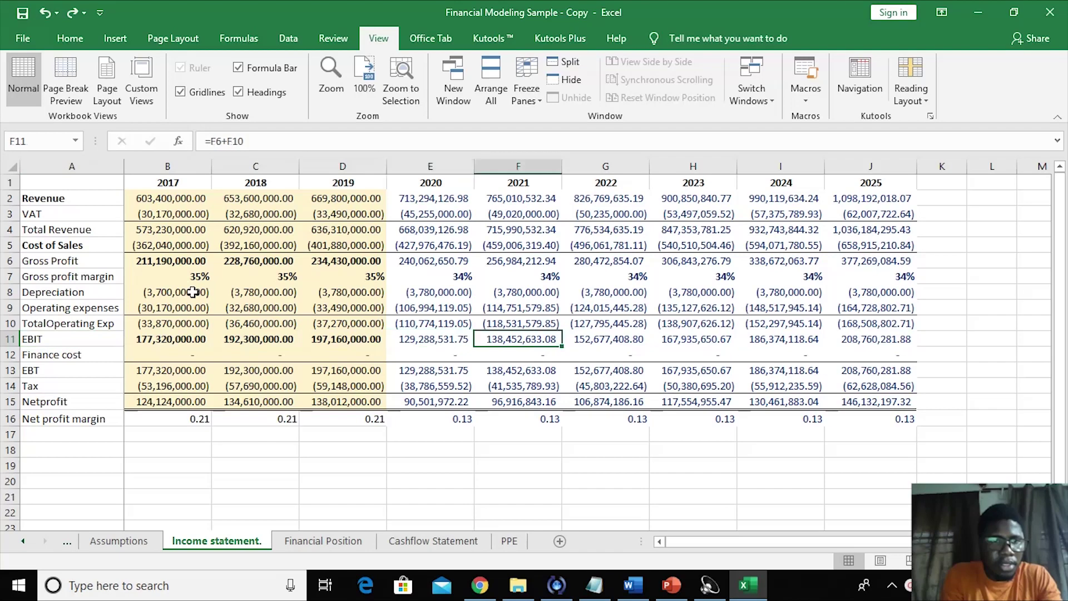
key("Right")
key("Right")
key("Right")
key("Right")
key("Right")
key("Right")
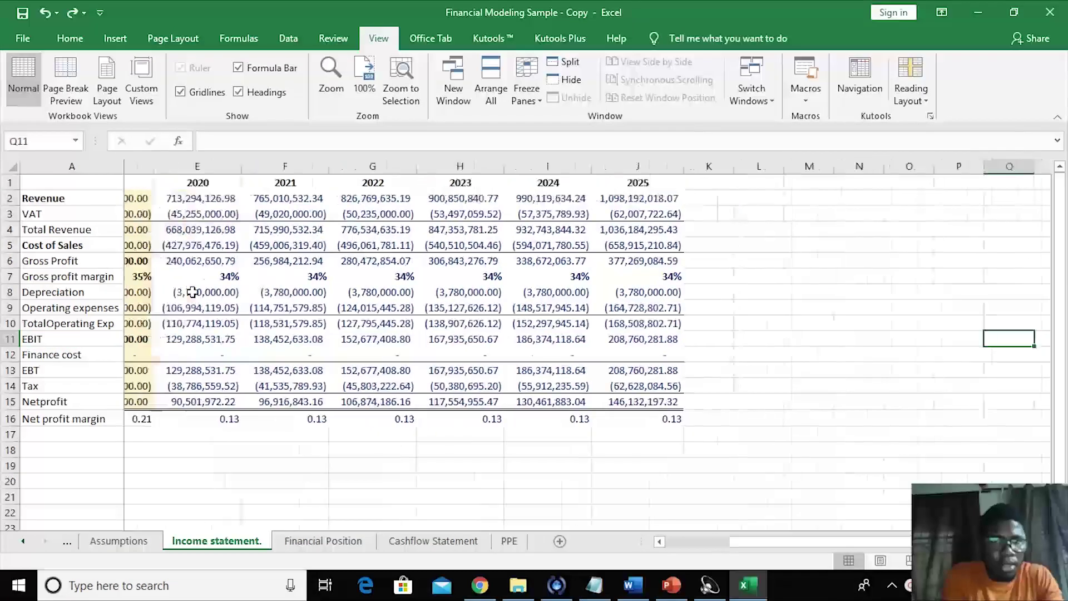
key("Left")
key("Left")
key("Left")
key("Left")
key("Left")
key("Left")
key("Left")
key("Left")
key("Left")
key("Left")
key("Left")
key("Left")
key("Left")
key("Left")
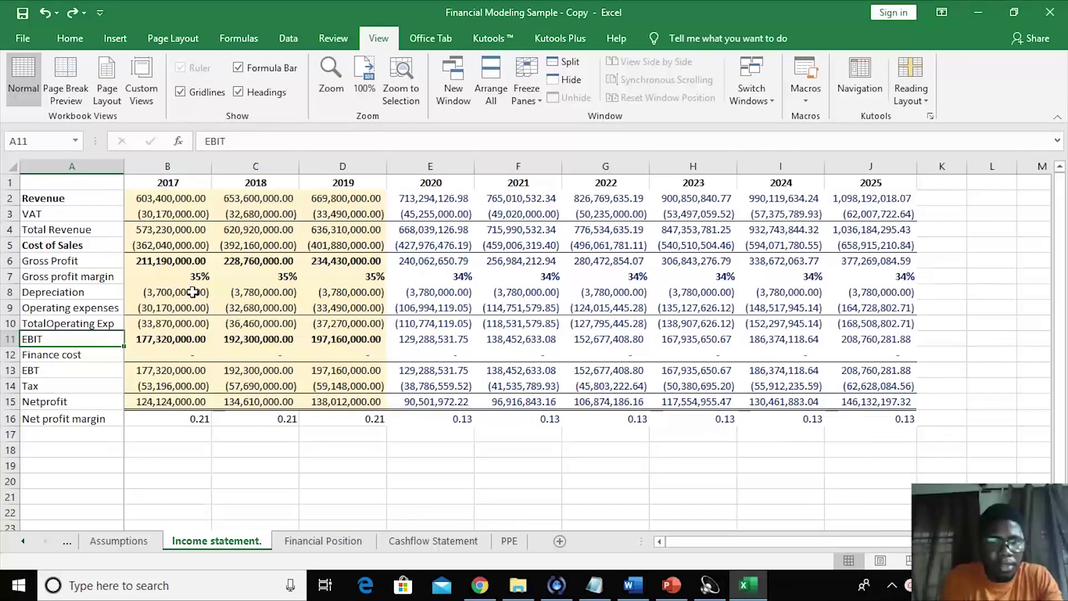
left_click(254, 462)
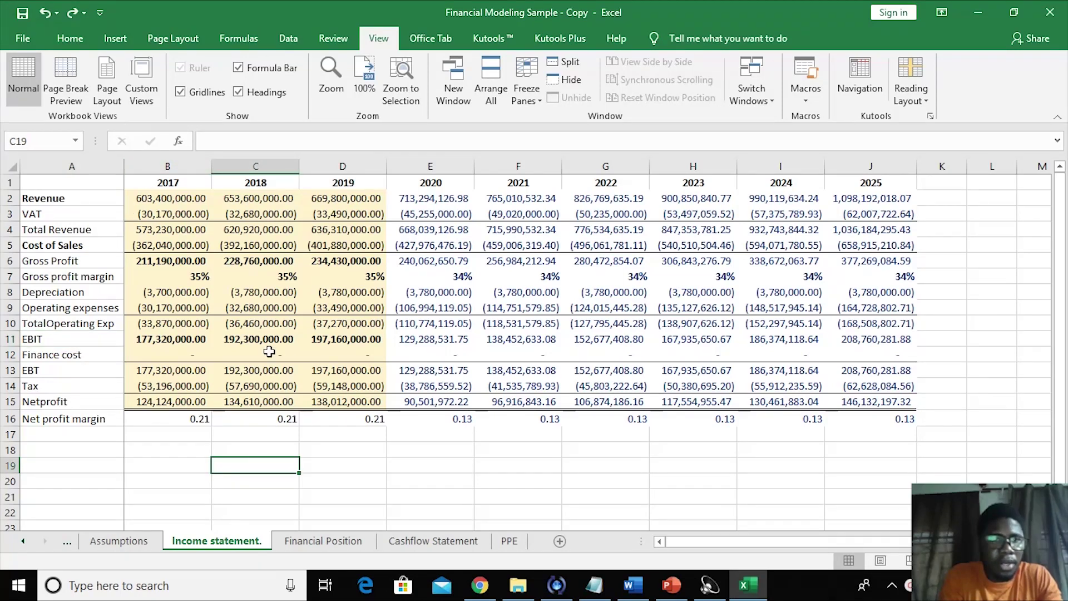
left_click(321, 433)
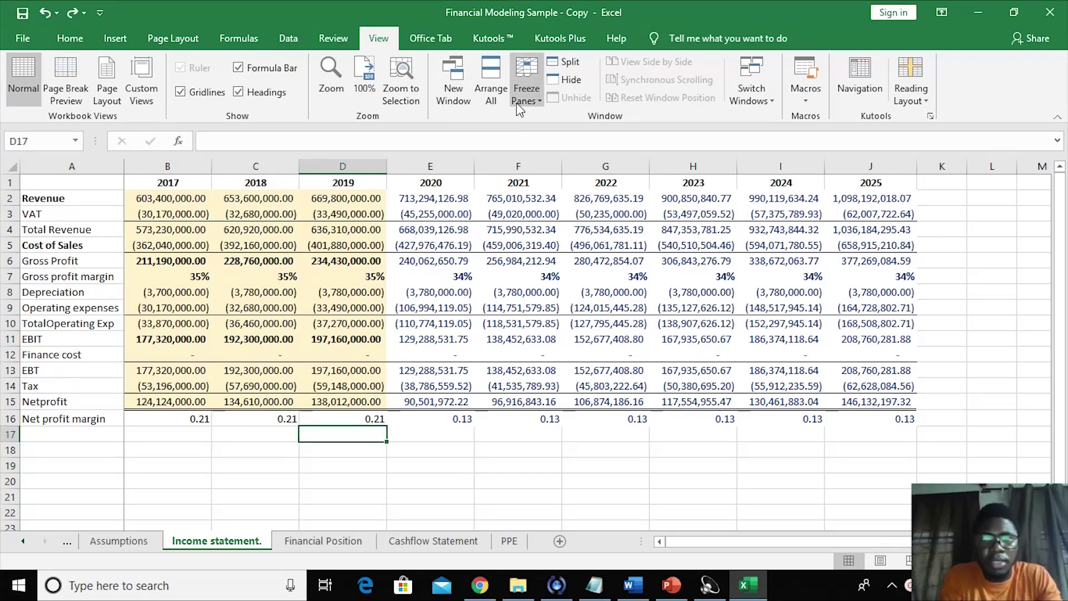
left_click(335, 38)
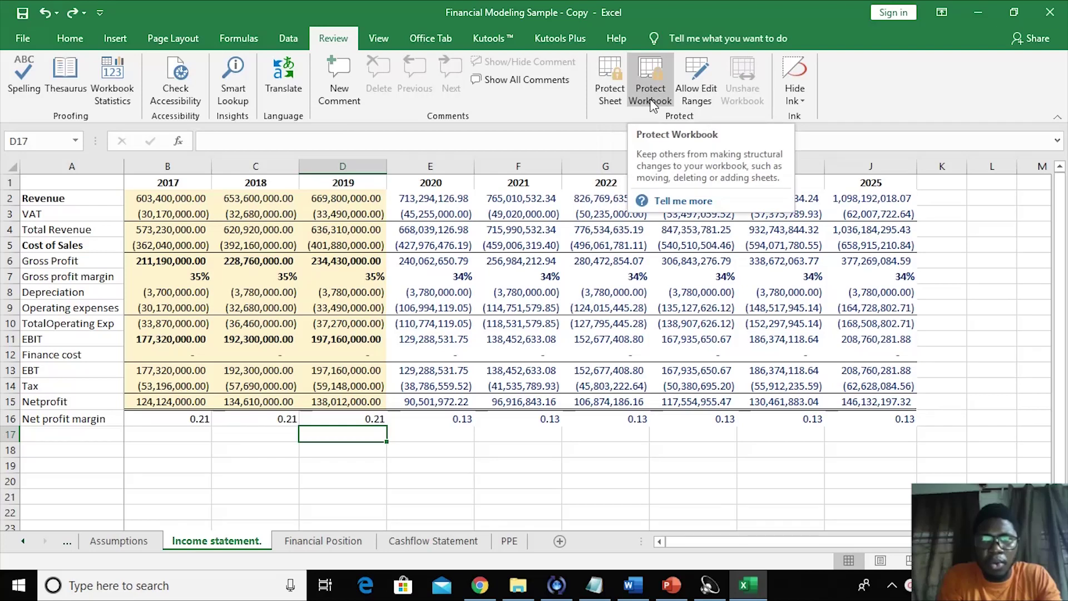
- Protect the Income statement sheet with a password, entered and confirmed
left_click(602, 104)
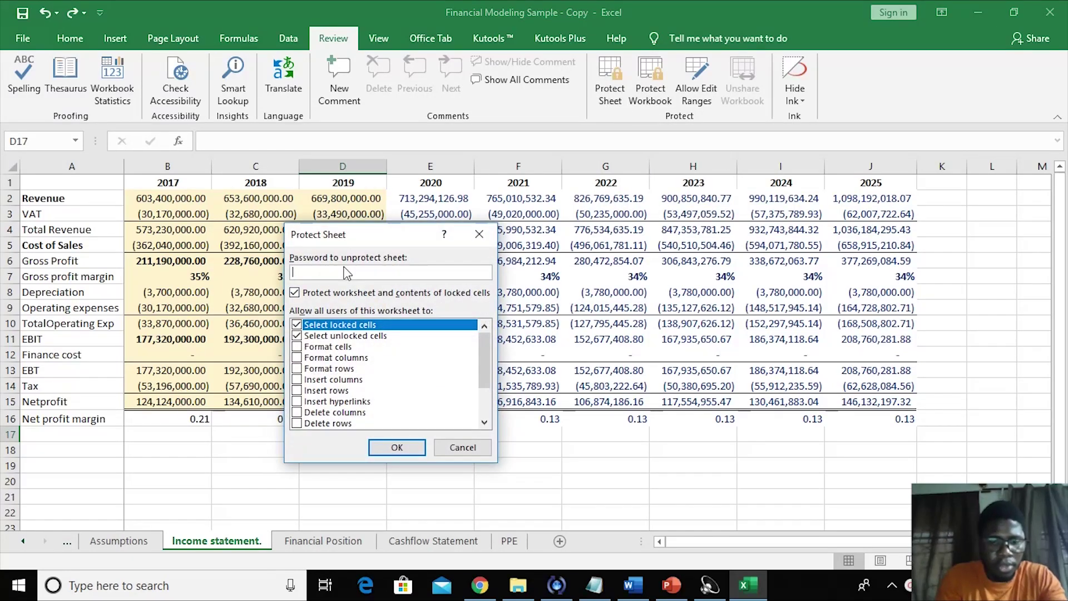
type("1234567")
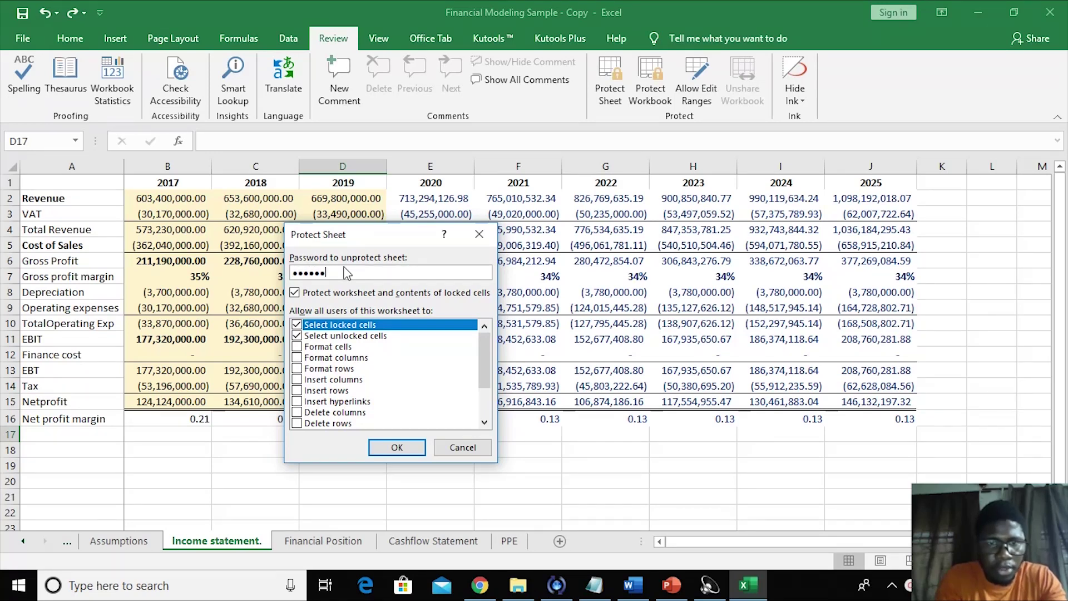
left_click(397, 449)
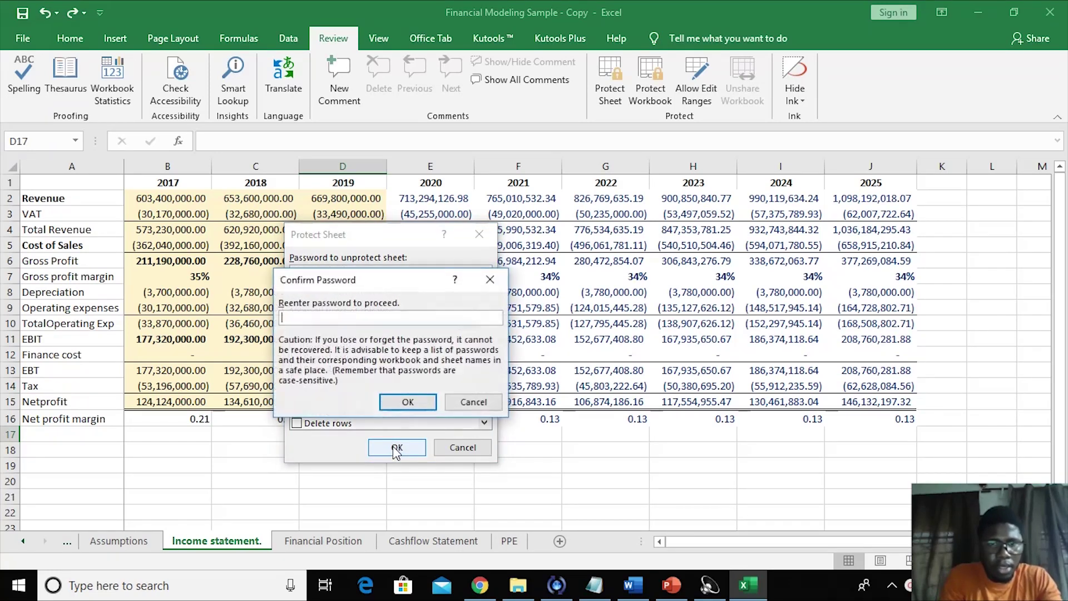
type("1234567")
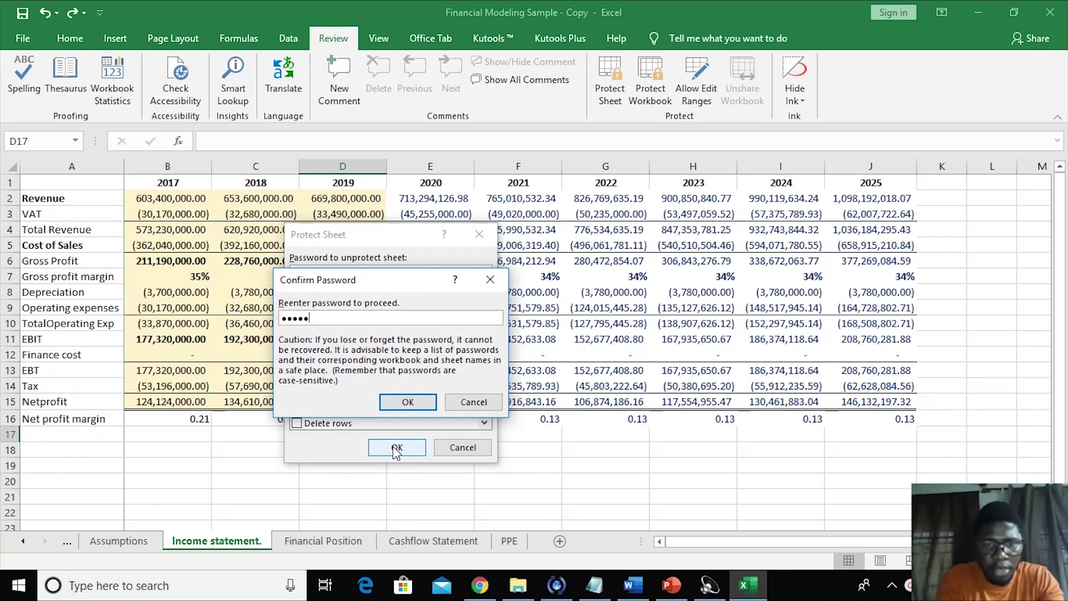
left_click(408, 401)
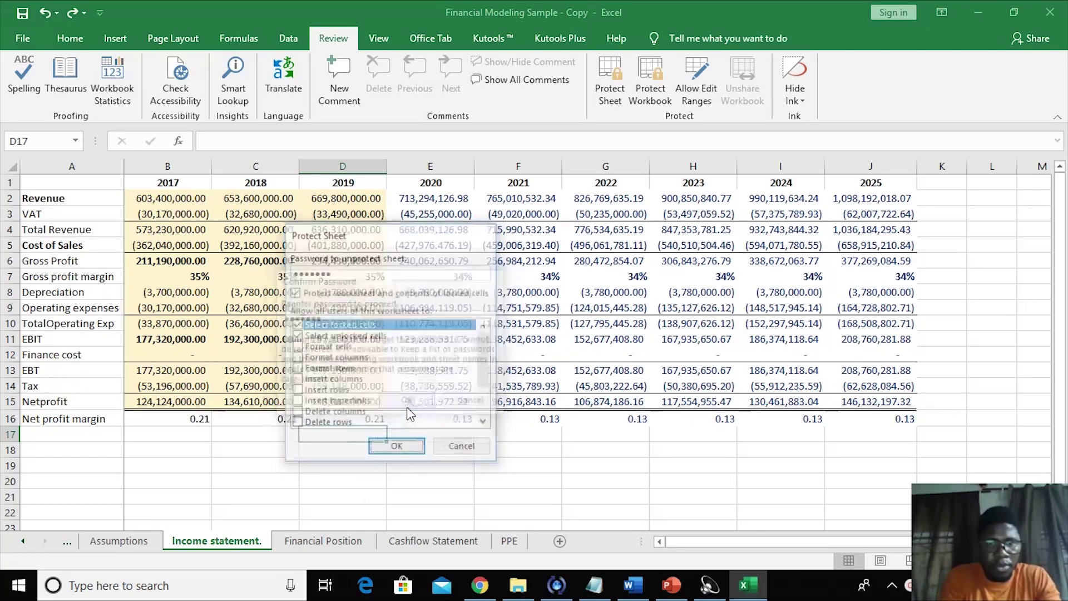
- Try deleting the 2020 Net profit and margin cells and dismiss the protection warning
left_click(492, 306)
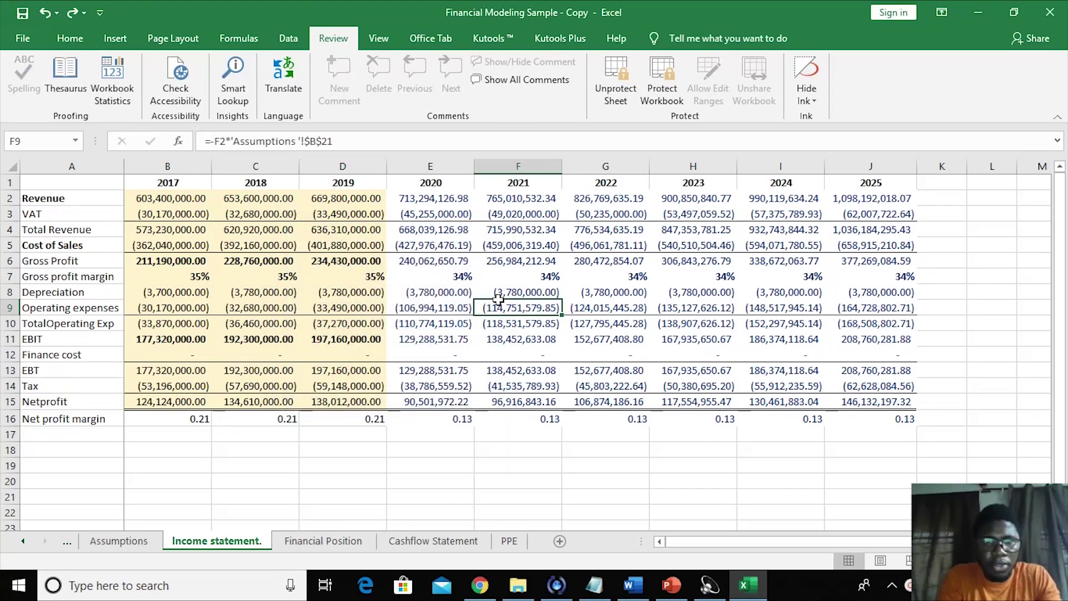
left_click(409, 339)
left_click_drag(418, 401, 420, 419)
key("Delete")
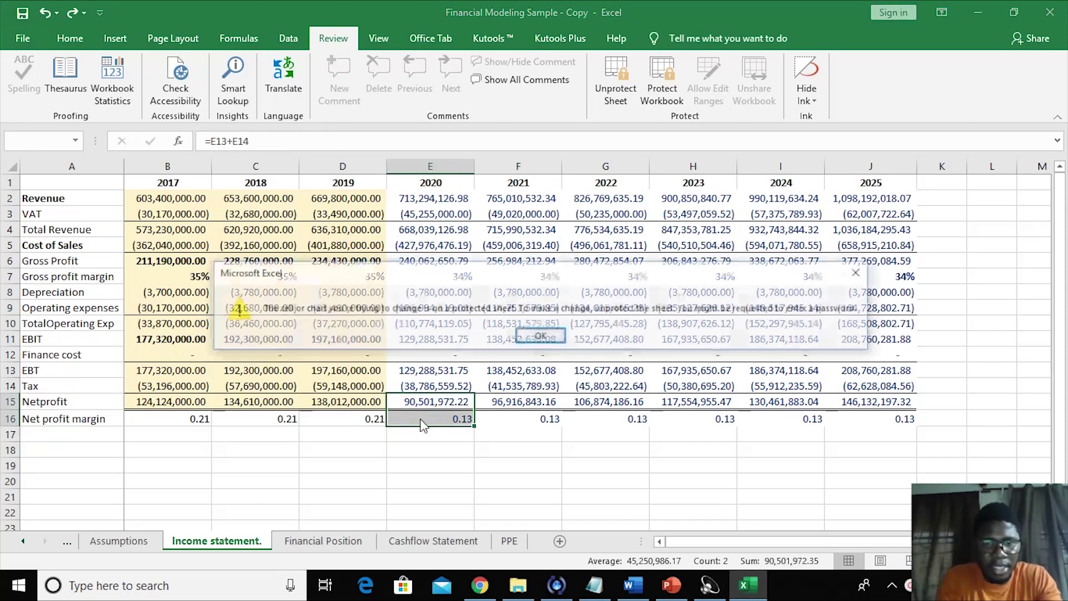
left_click(531, 336)
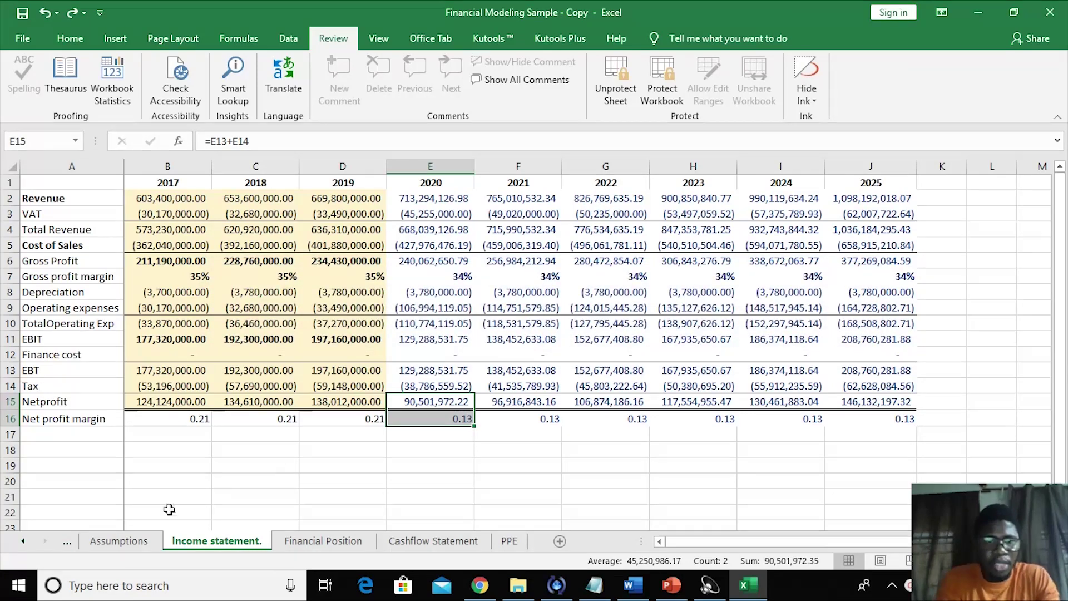
- Switch to the Assumptions sheet and back to the Income statement
left_click(139, 542)
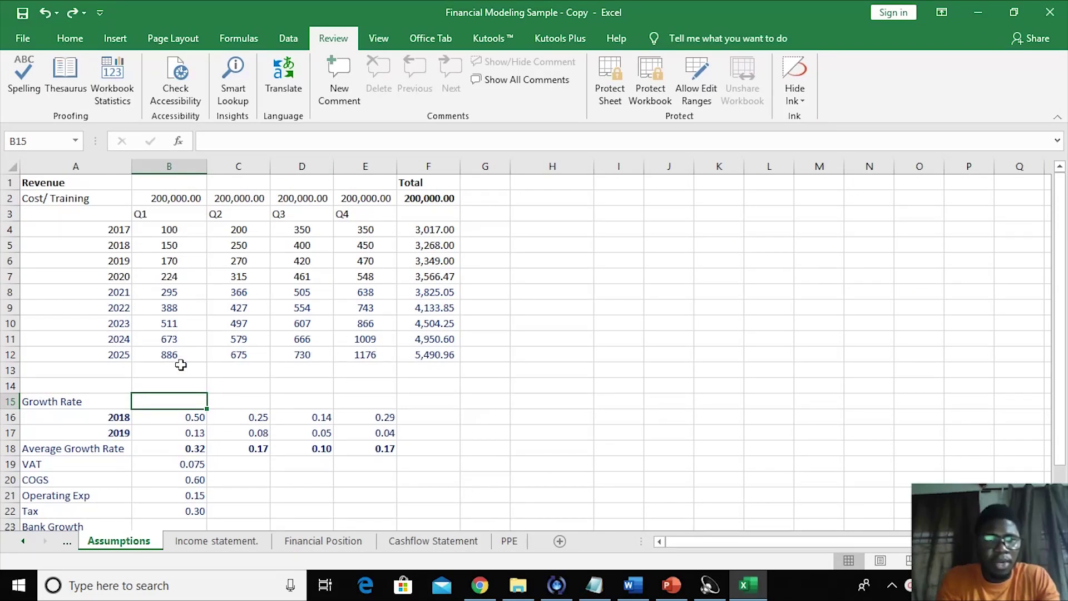
left_click(204, 542)
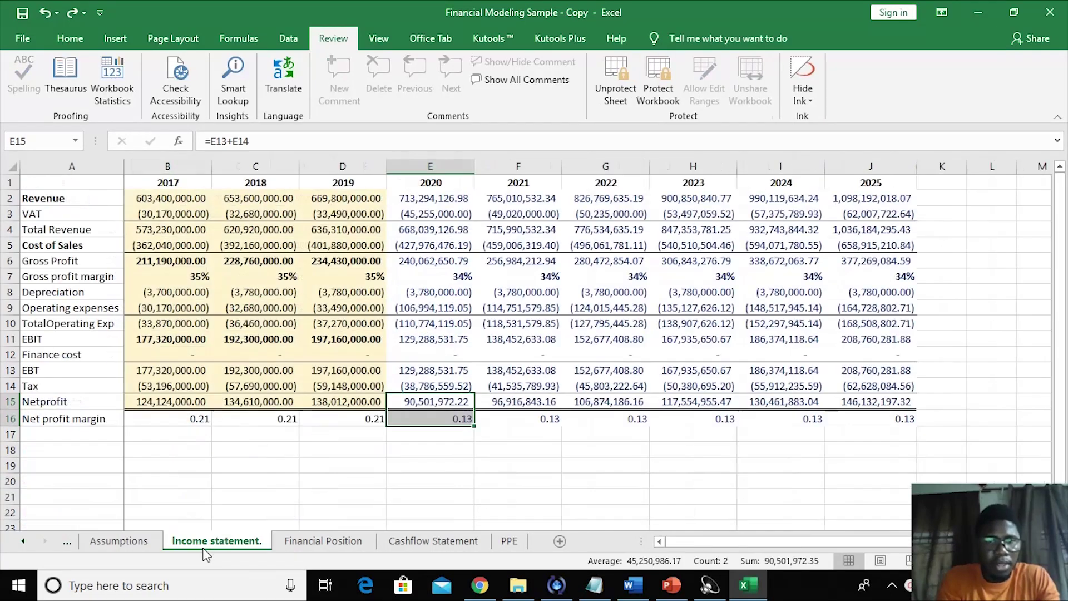
left_click(285, 495)
left_click(661, 97)
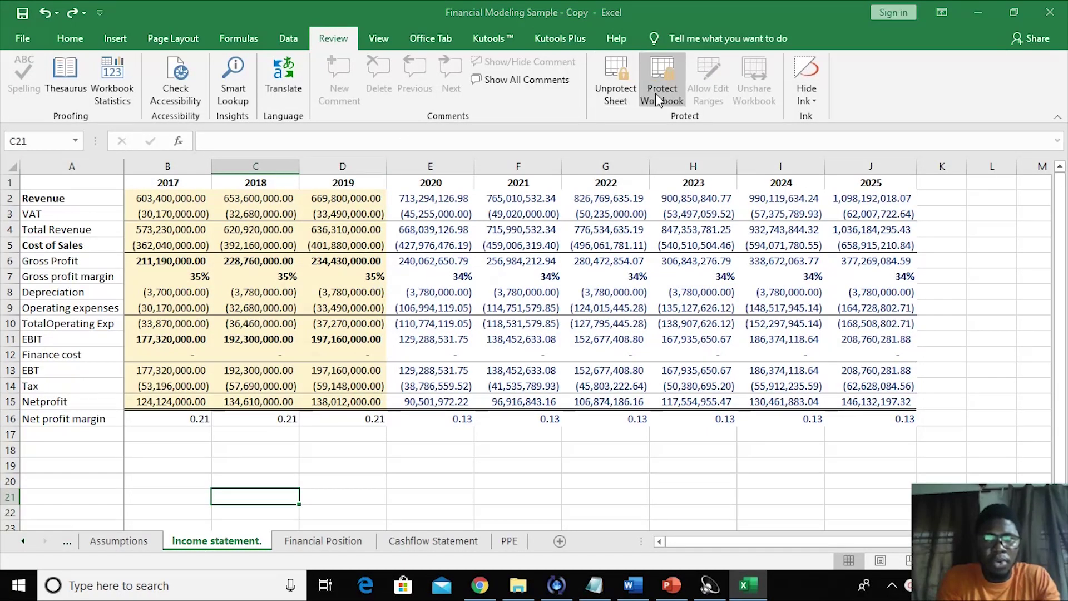
- Protect the workbook structure with a password, entered and confirmed
type("•••••••")
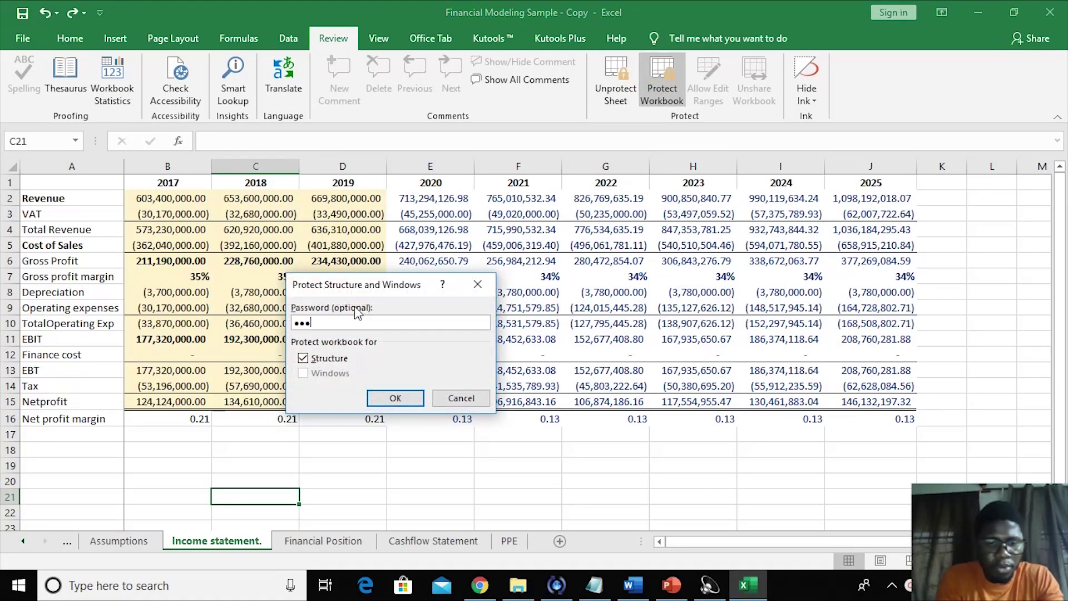
key("Return")
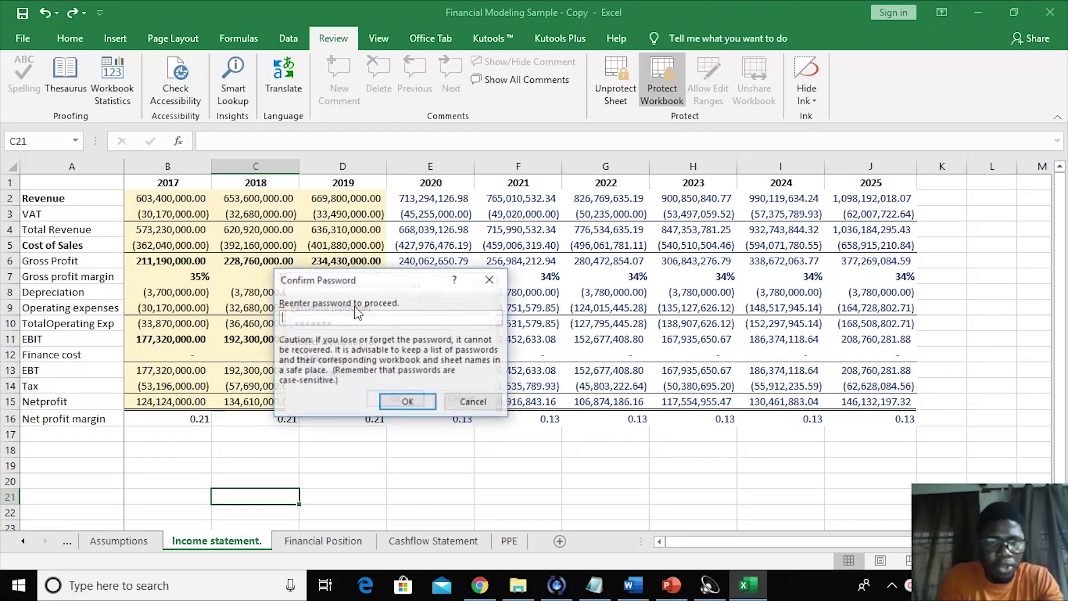
type("•••••••")
key("Return")
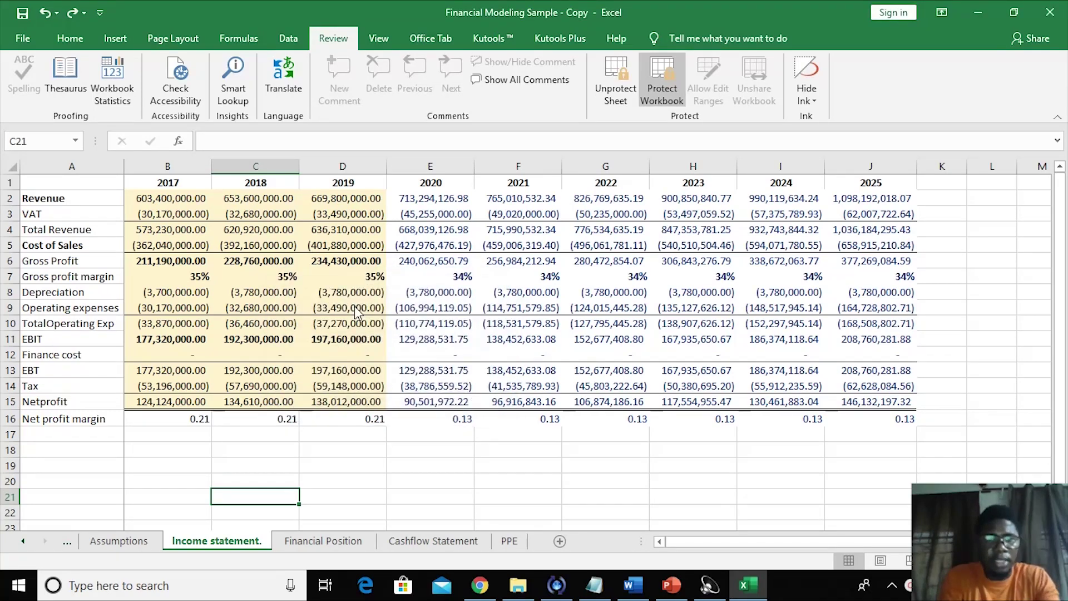
- Check the locked row and sheet-tab menu options, then go to the Financial Position sheet
left_click(238, 452)
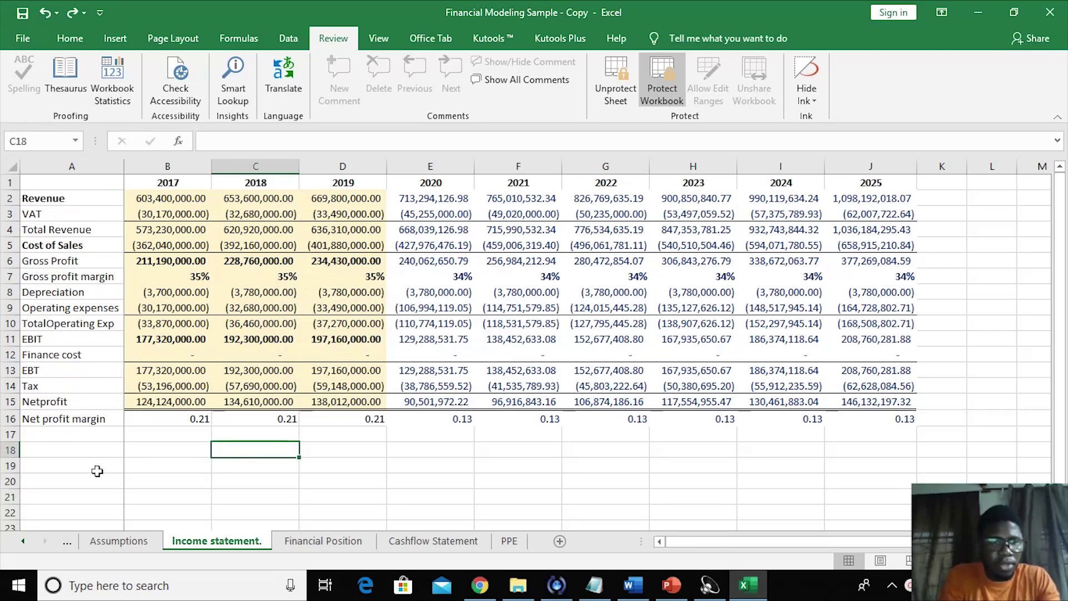
right_click(12, 466)
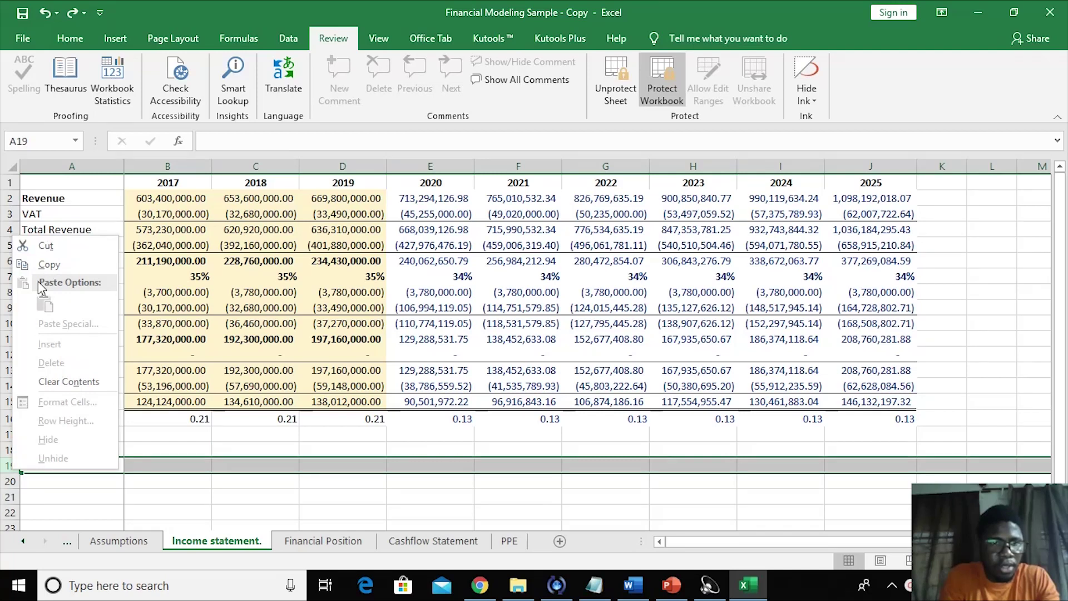
left_click(221, 487)
right_click(201, 541)
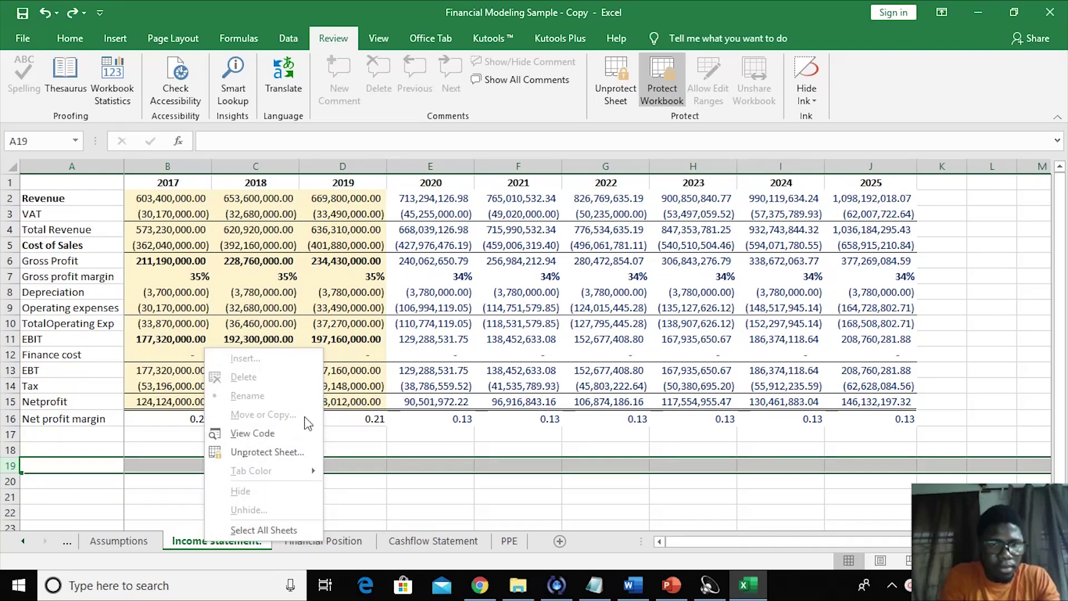
left_click(384, 491)
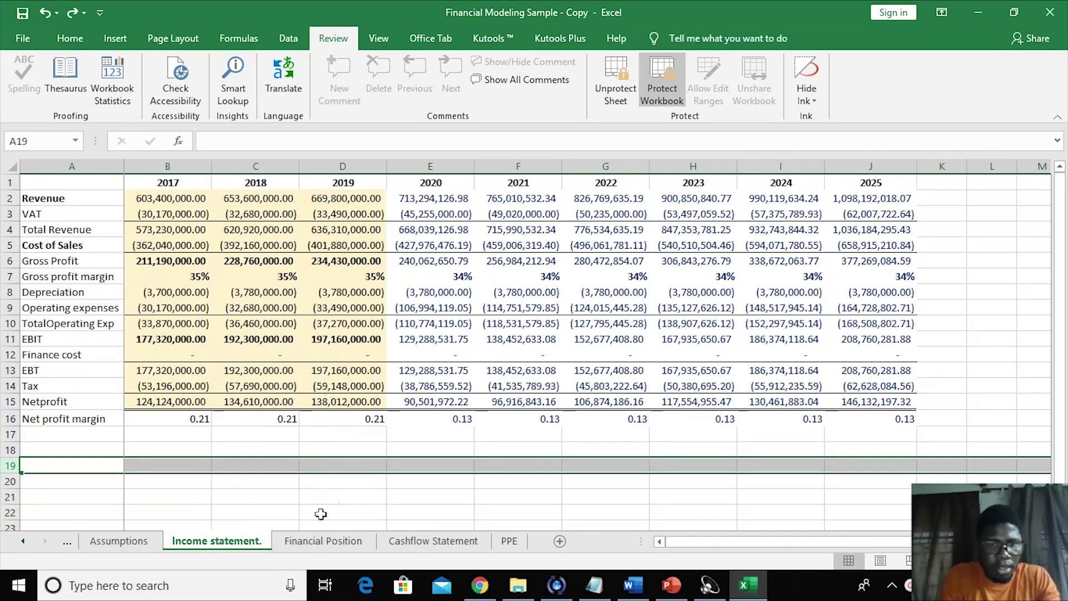
left_click(320, 541)
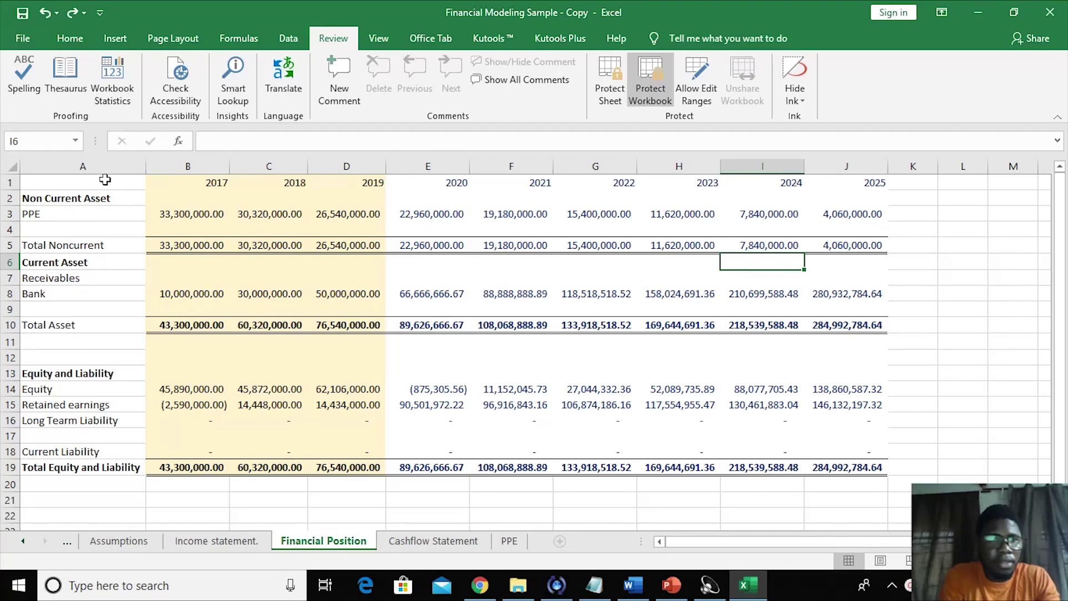
- Freeze the first column of the Financial Position sheet
left_click(78, 162)
left_click(112, 230)
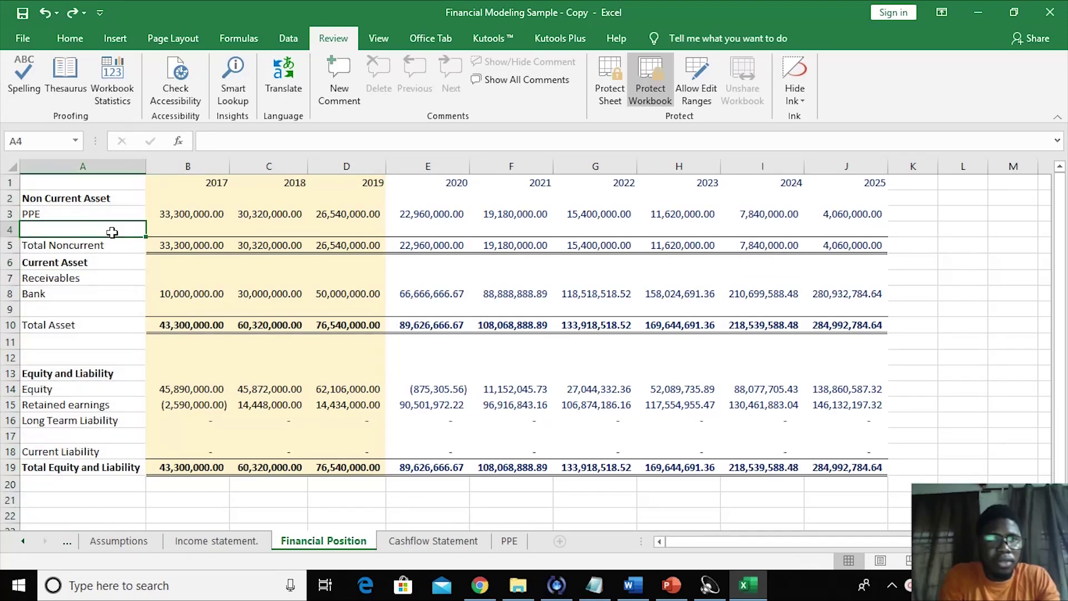
left_click(378, 38)
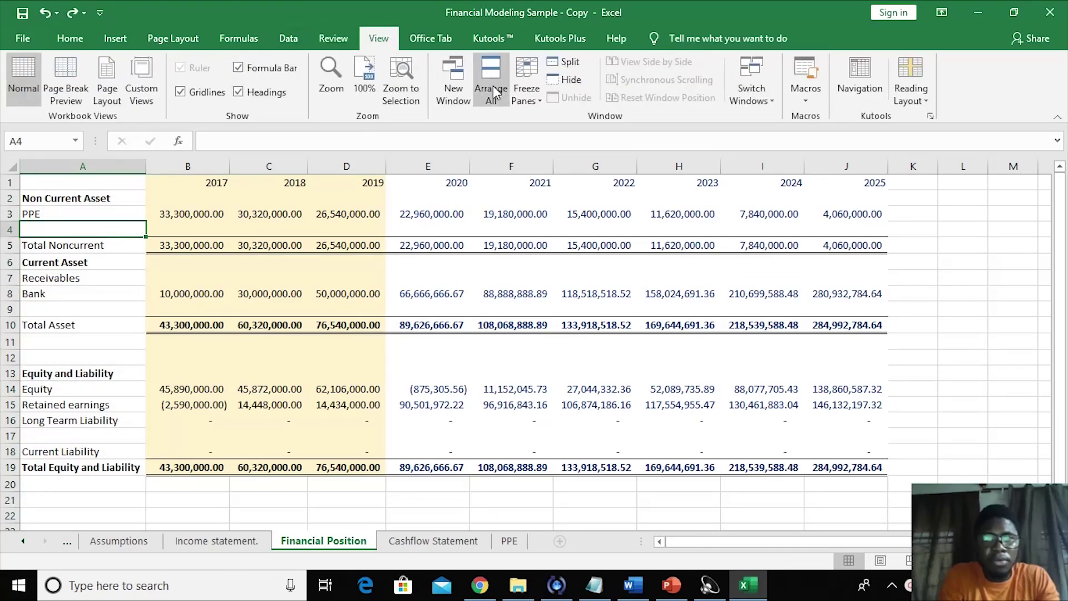
left_click(515, 101)
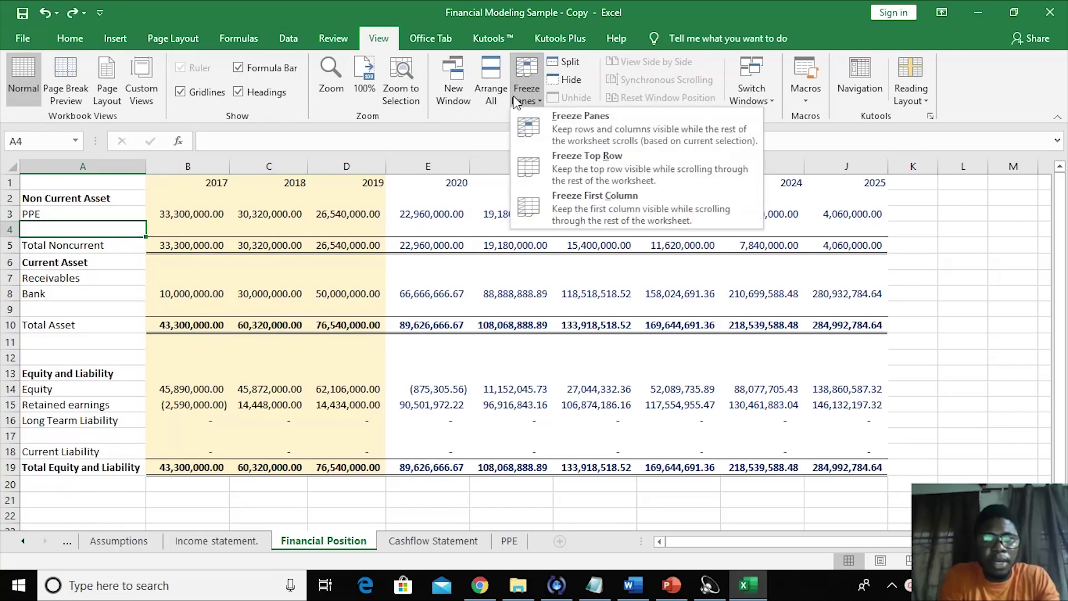
left_click(552, 204)
- Protect the Financial Position sheet with a password, entered and confirmed
left_click(318, 243)
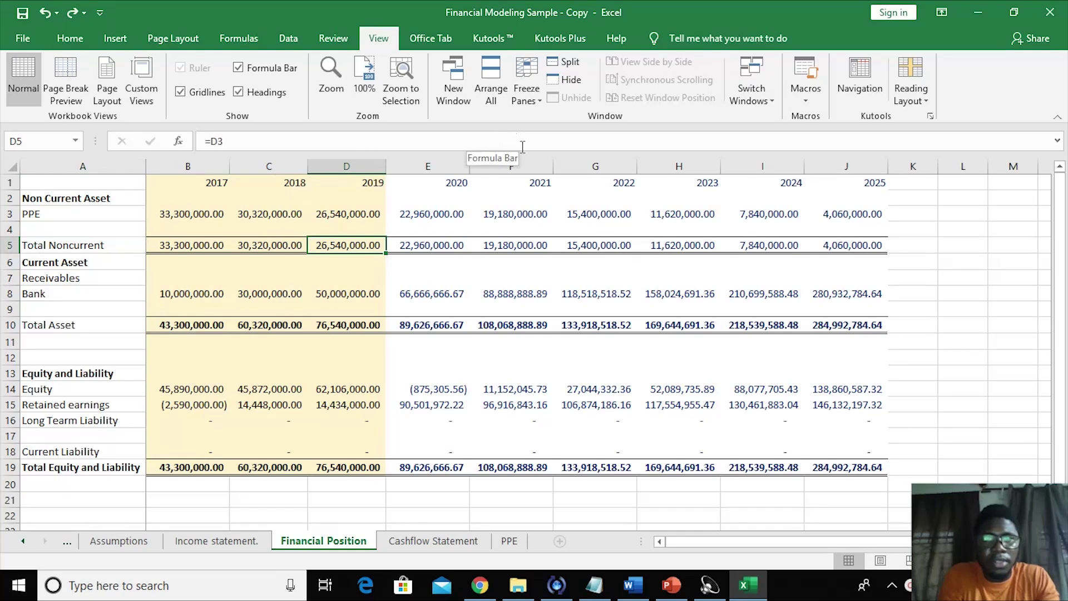
left_click(333, 38)
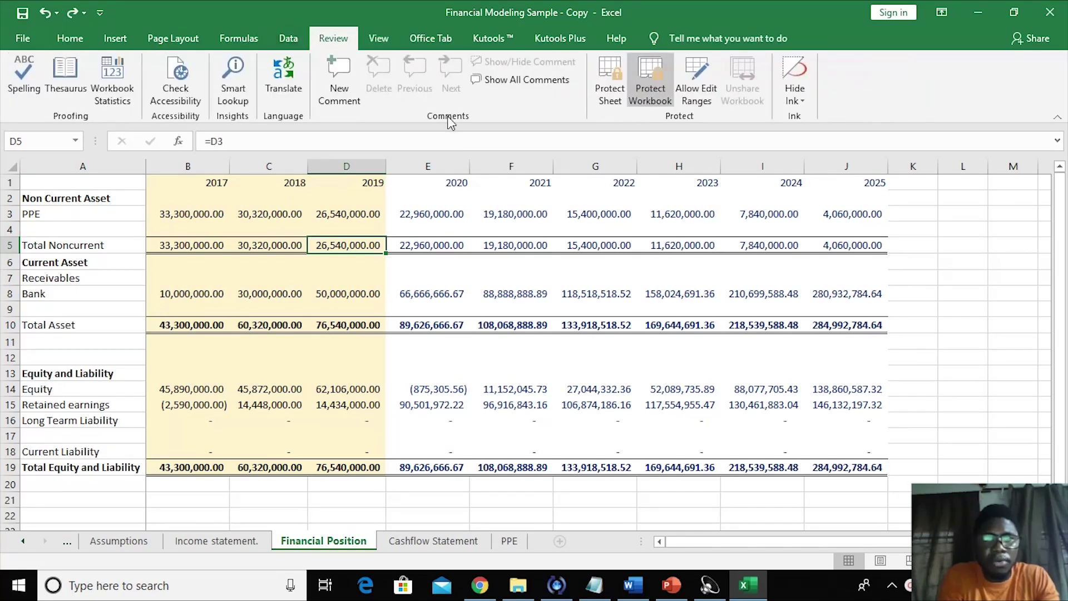
left_click(597, 98)
type("1234567")
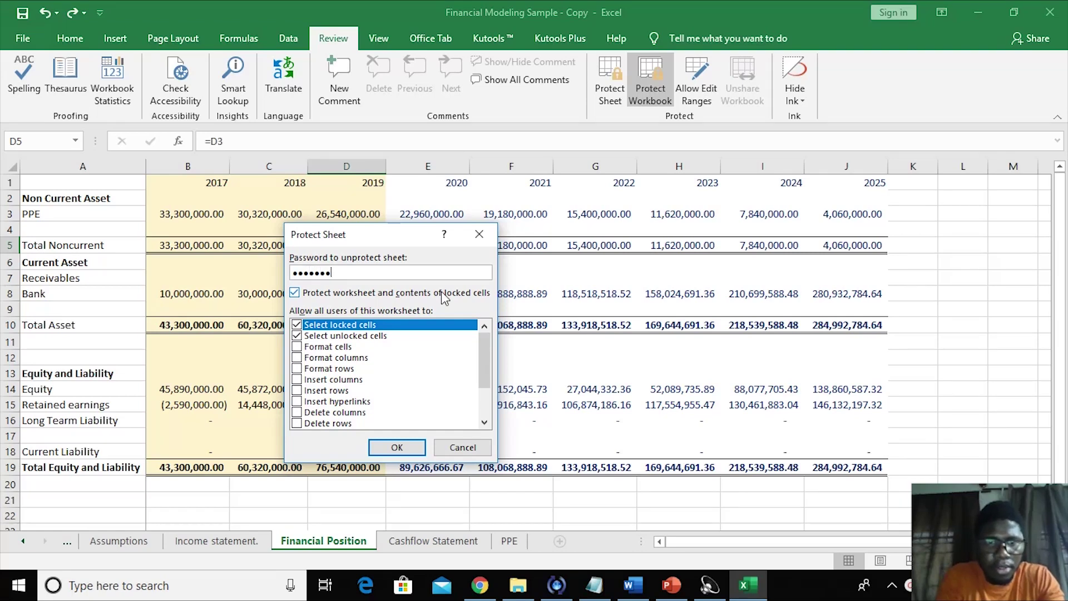
key("Return")
type("123")
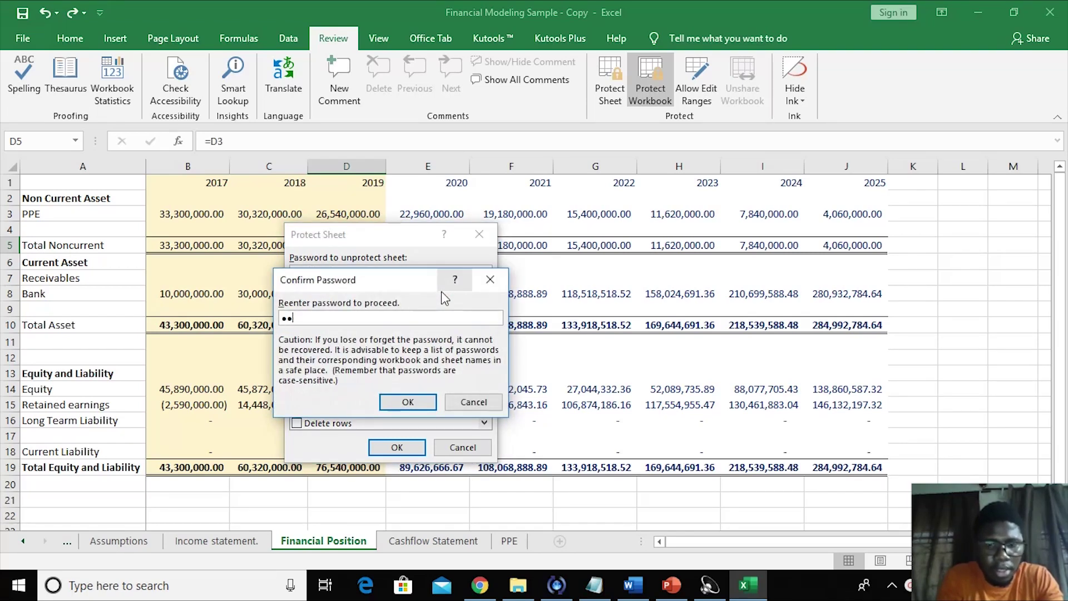
type("4567")
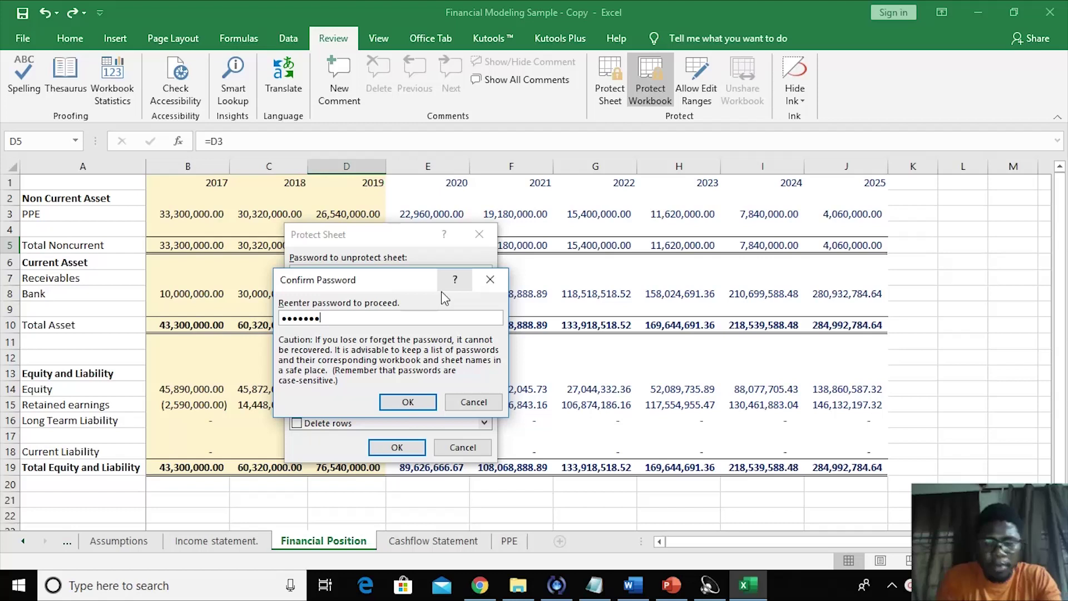
key("Return")
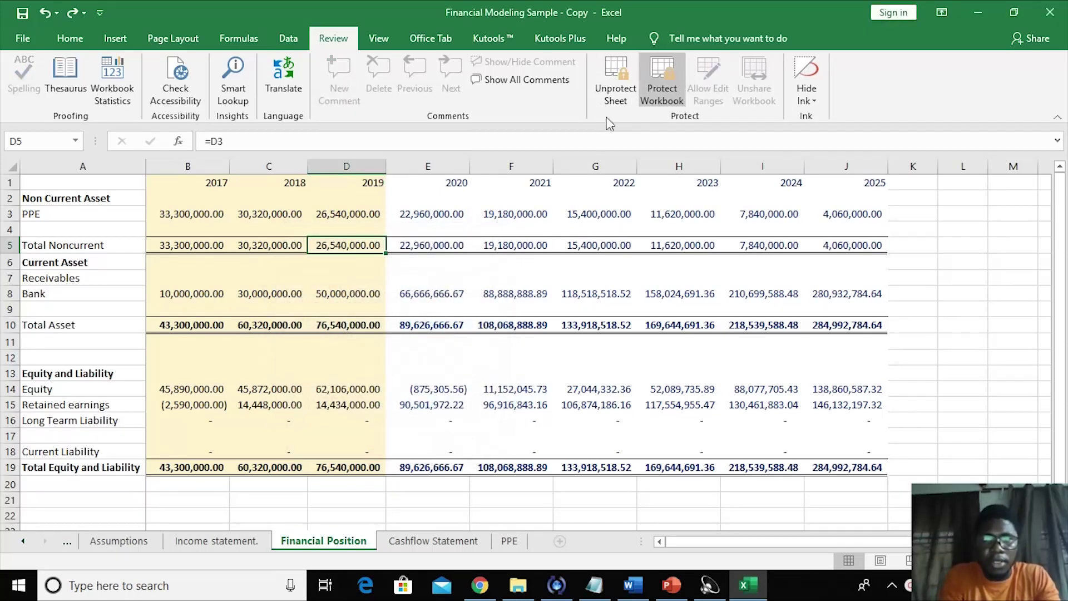
- Remove the workbook structure protection by entering its password
left_click(650, 92)
type("1234567")
key("Return")
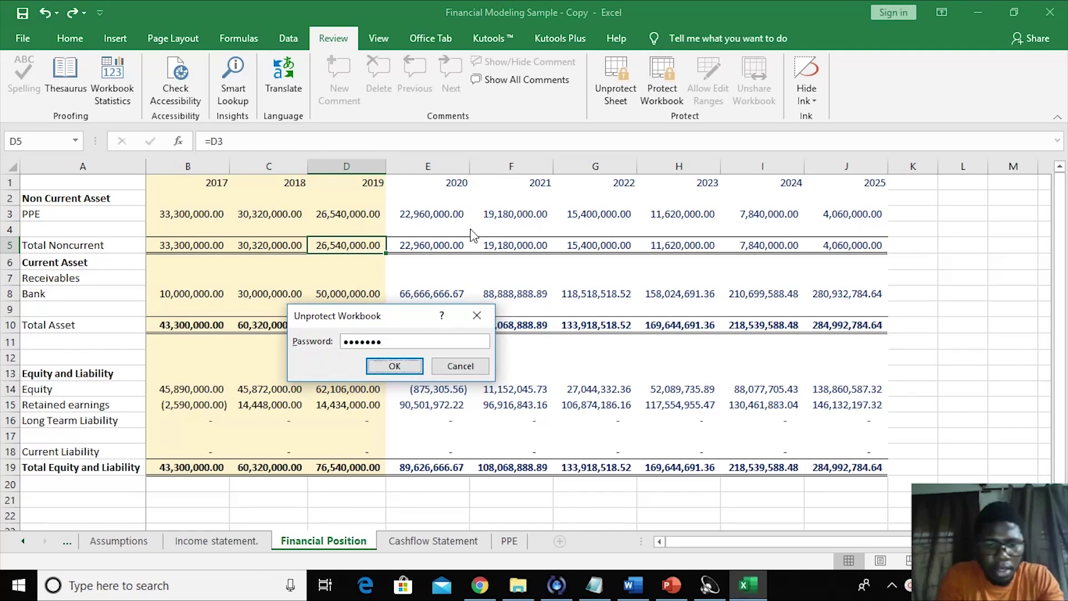
- On the Cashflow Statement sheet, freeze the first column
left_click(431, 541)
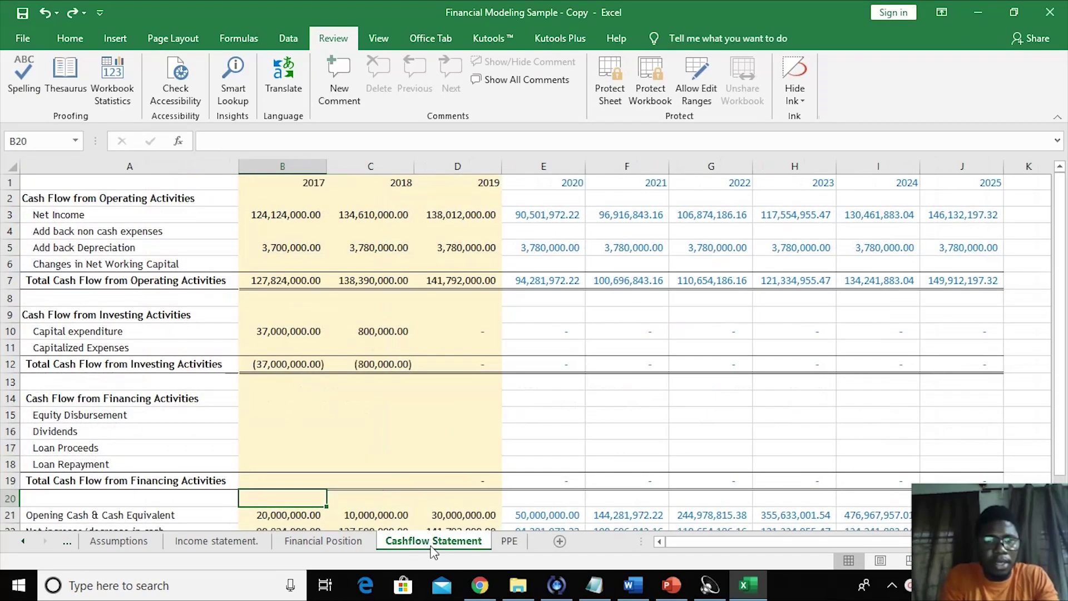
left_click(106, 184)
left_click(103, 170)
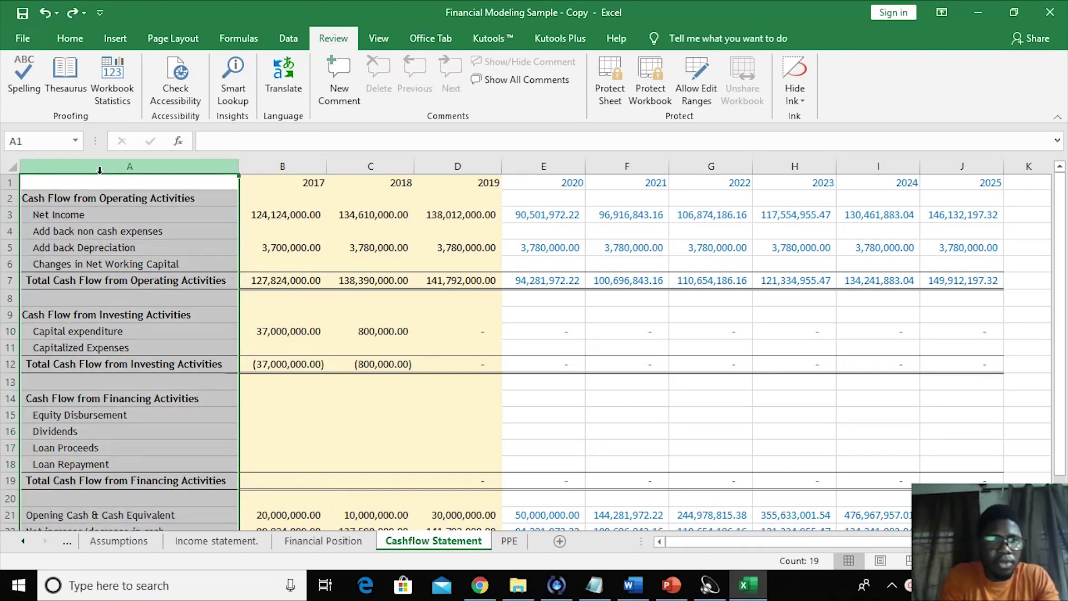
left_click(378, 38)
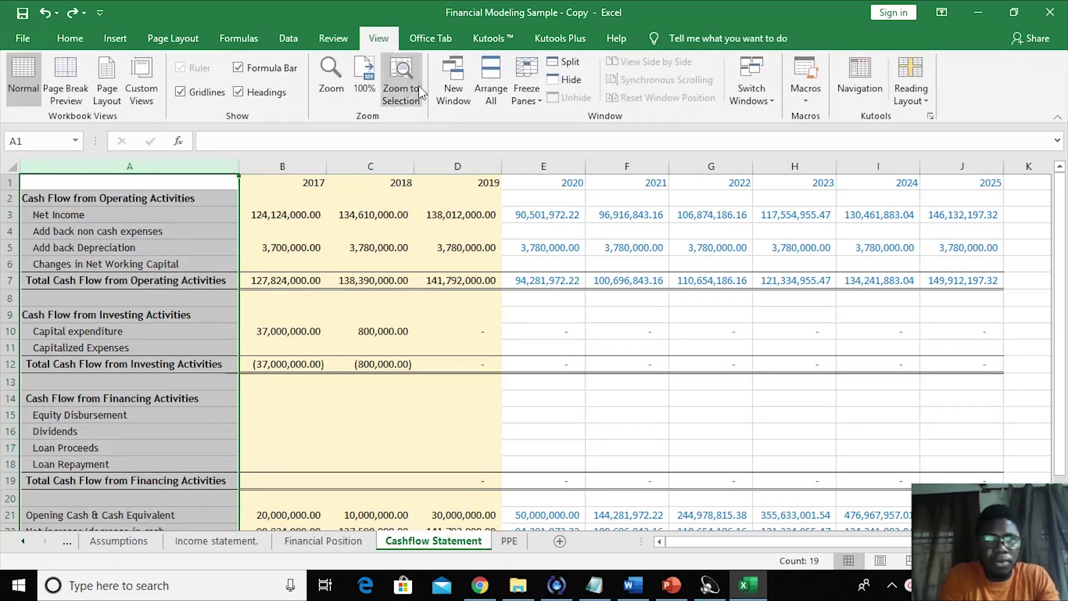
left_click(301, 213)
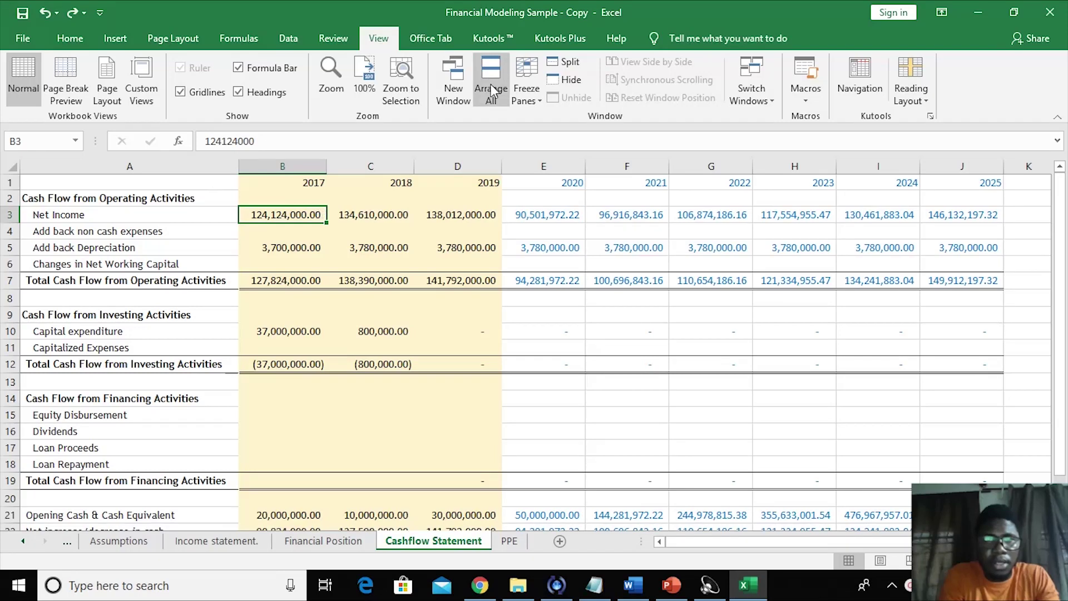
left_click(526, 89)
left_click(546, 201)
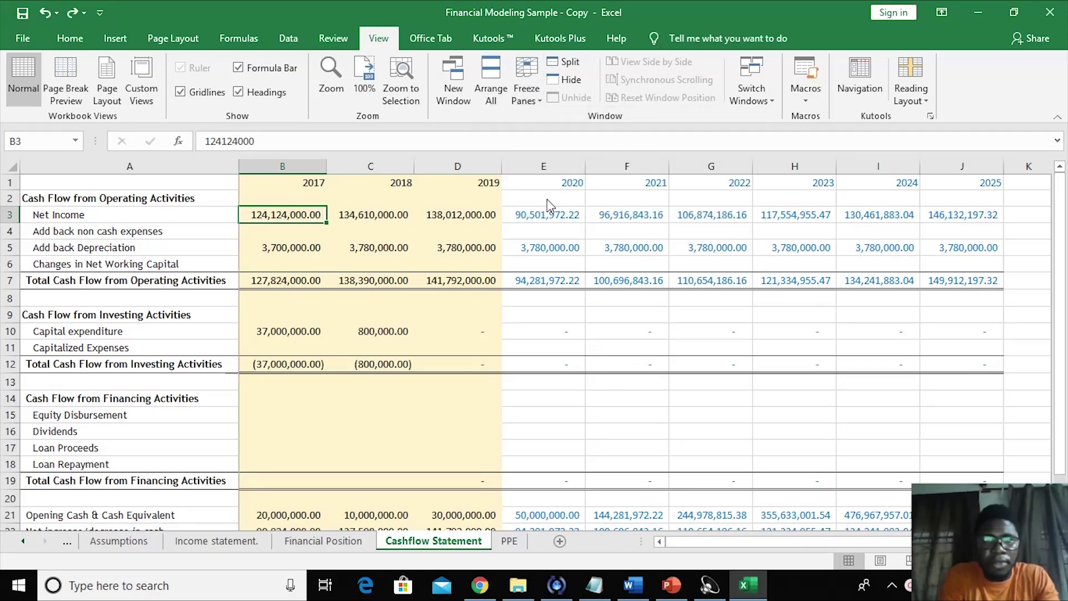
- Protect the Cashflow Statement sheet with a new password, entered twice
left_click(366, 303)
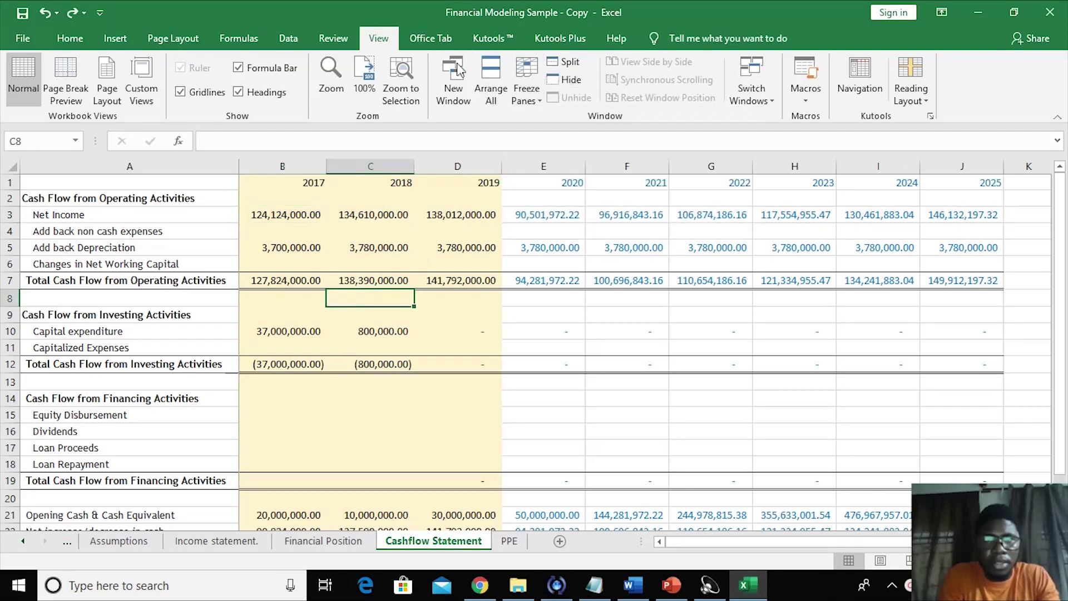
left_click(335, 39)
left_click(602, 89)
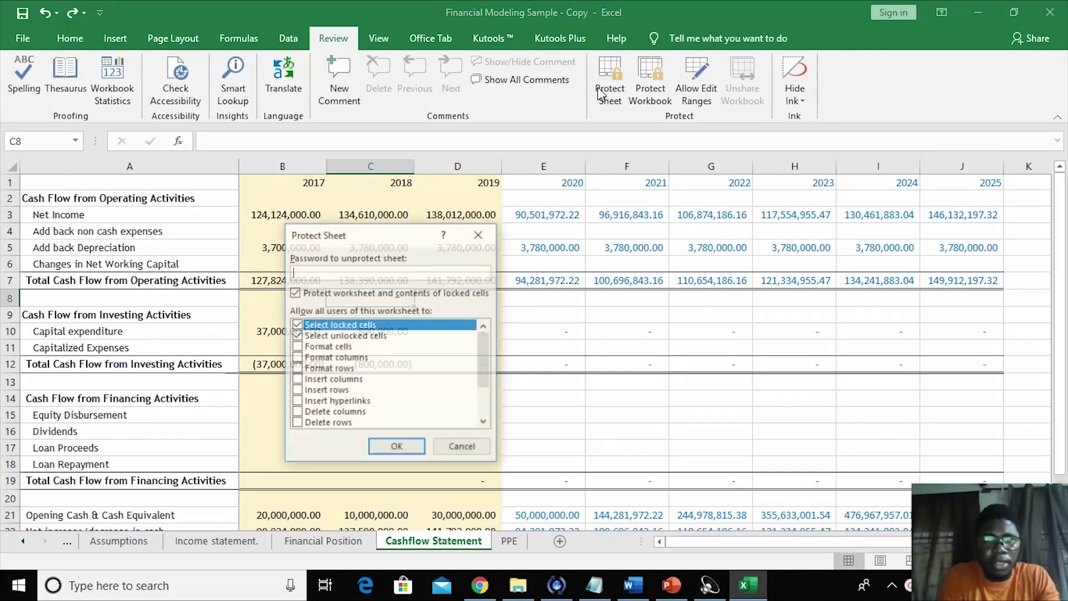
type("12345678")
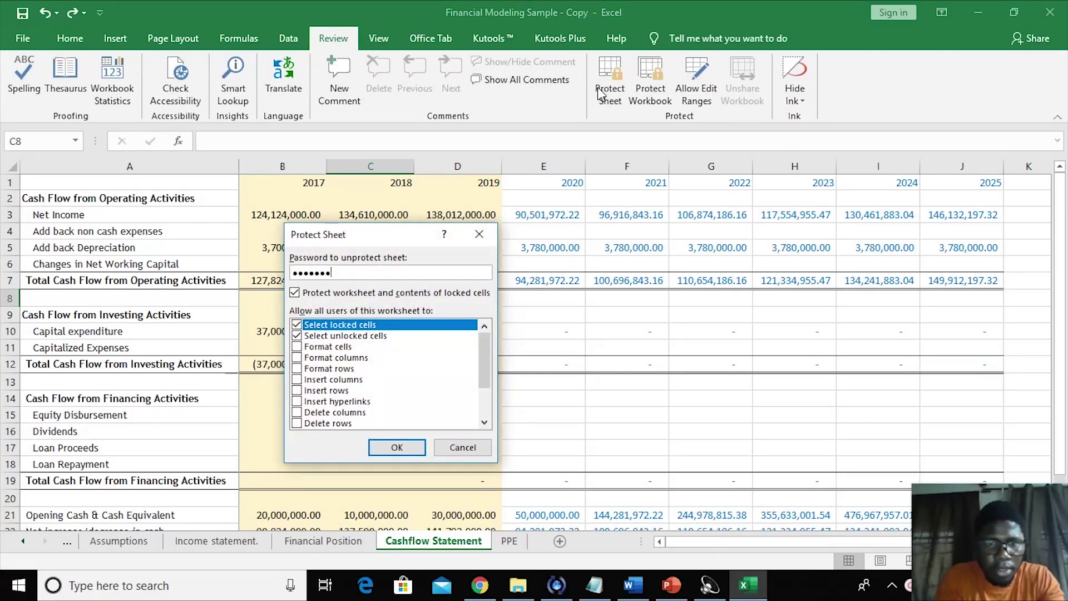
key("Return")
type("12345678")
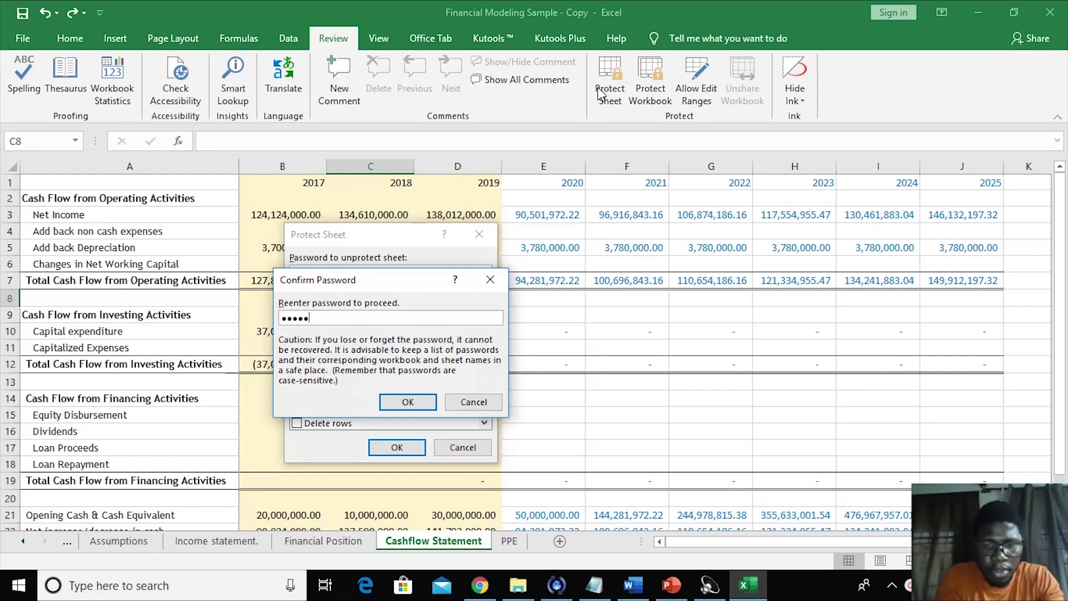
key("Return")
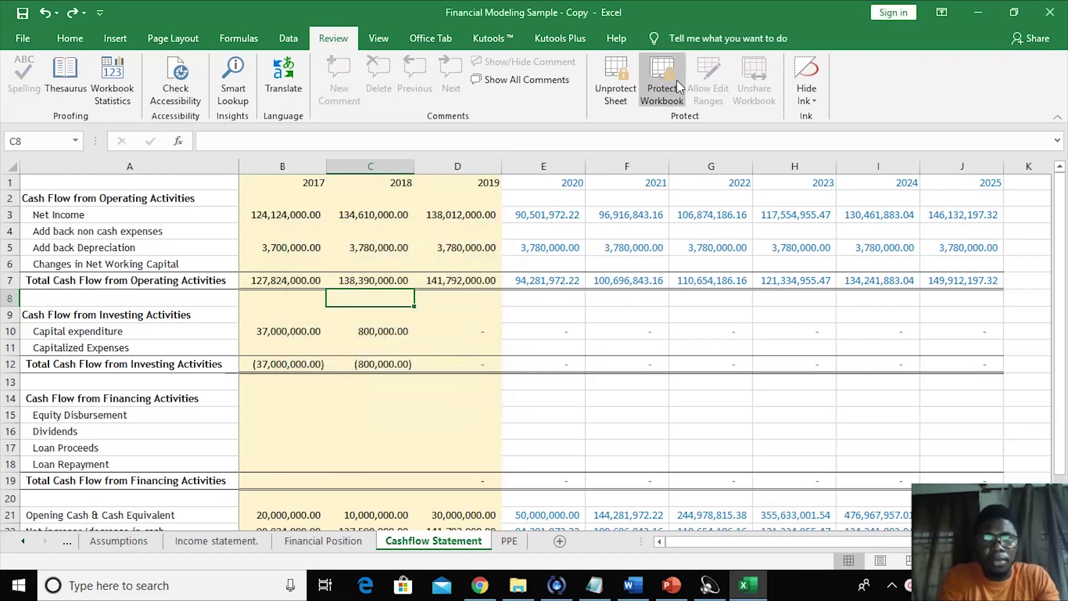
- Protect the workbook structure again with the same password, entered and confirmed
left_click(677, 83)
type("1234567")
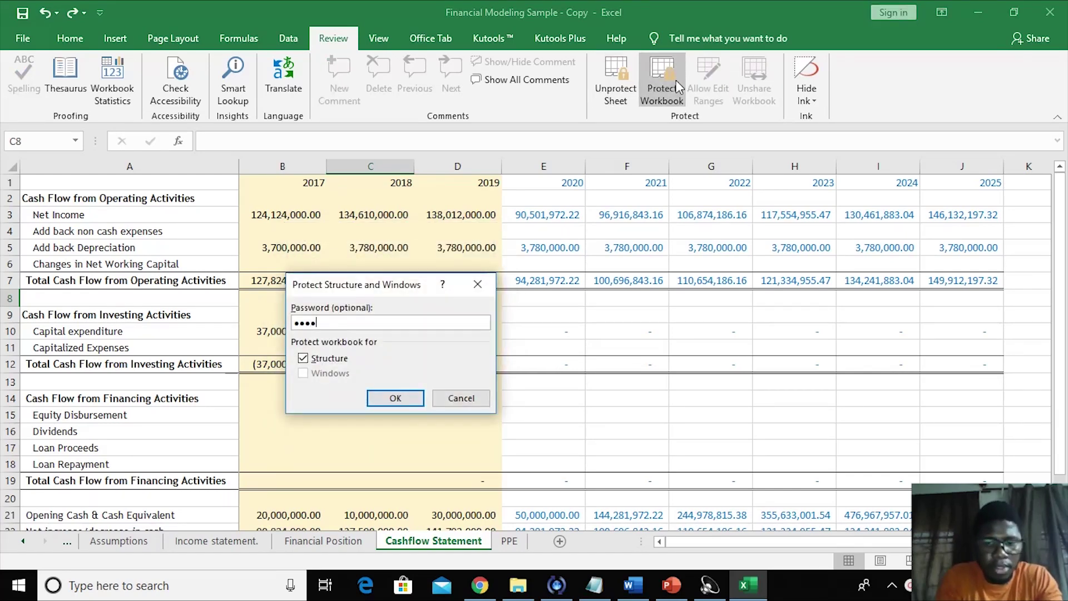
type("8")
key("Return")
type("12345678")
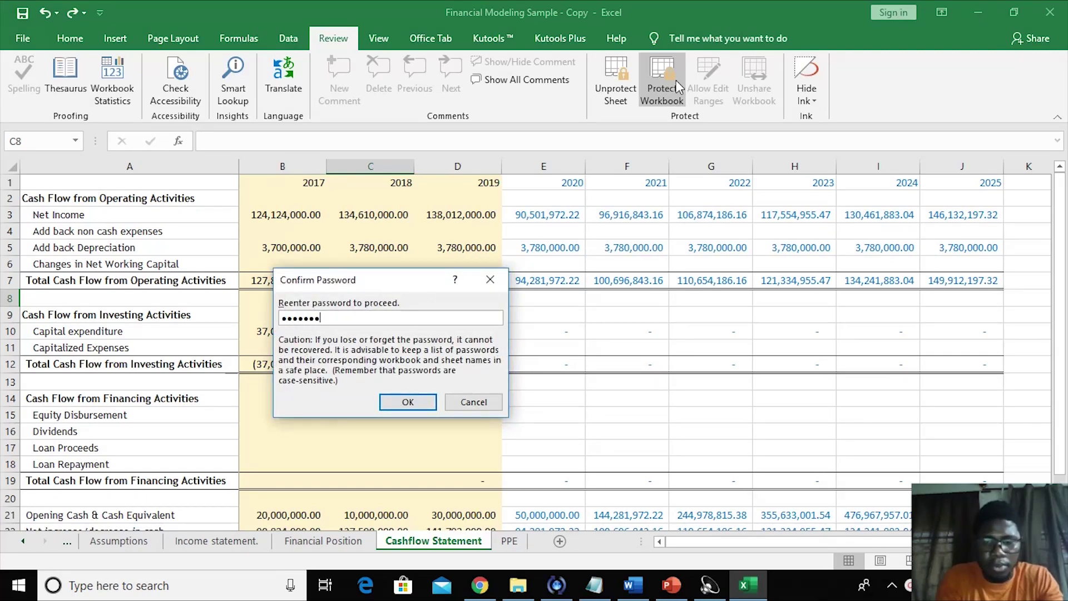
key("Return")
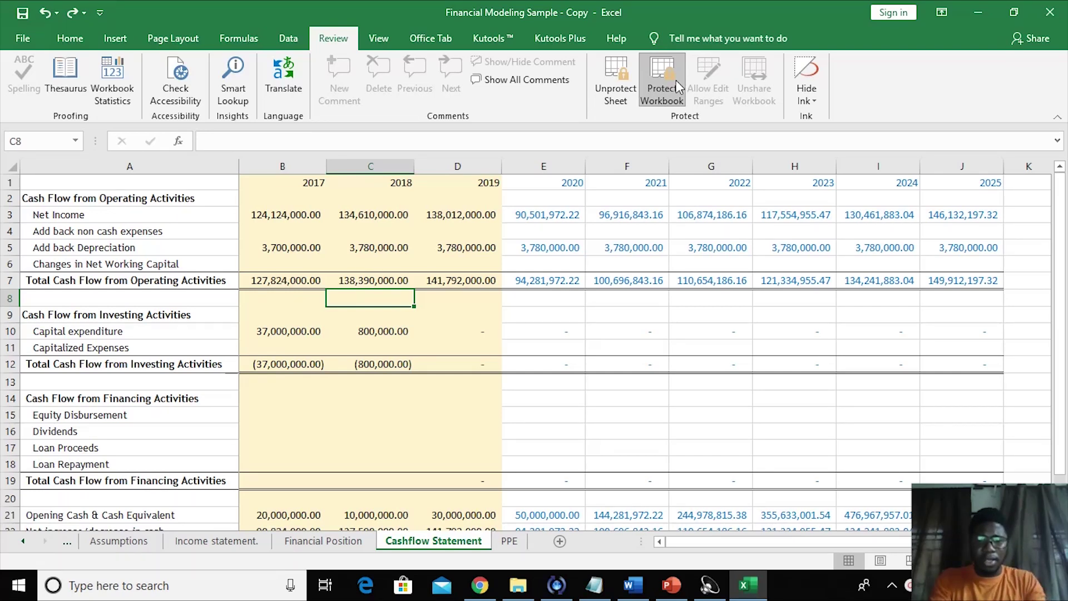
- Switch to the PowerPoint deck and show slide 5, 'Hallmark of Good Financial Model'
left_click(671, 585)
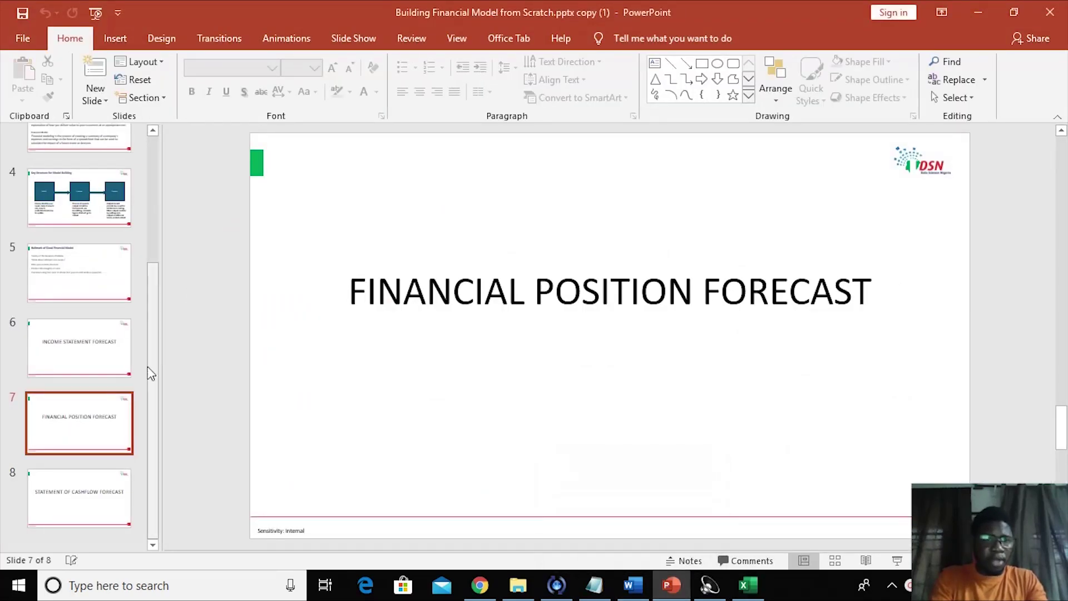
left_click(92, 301)
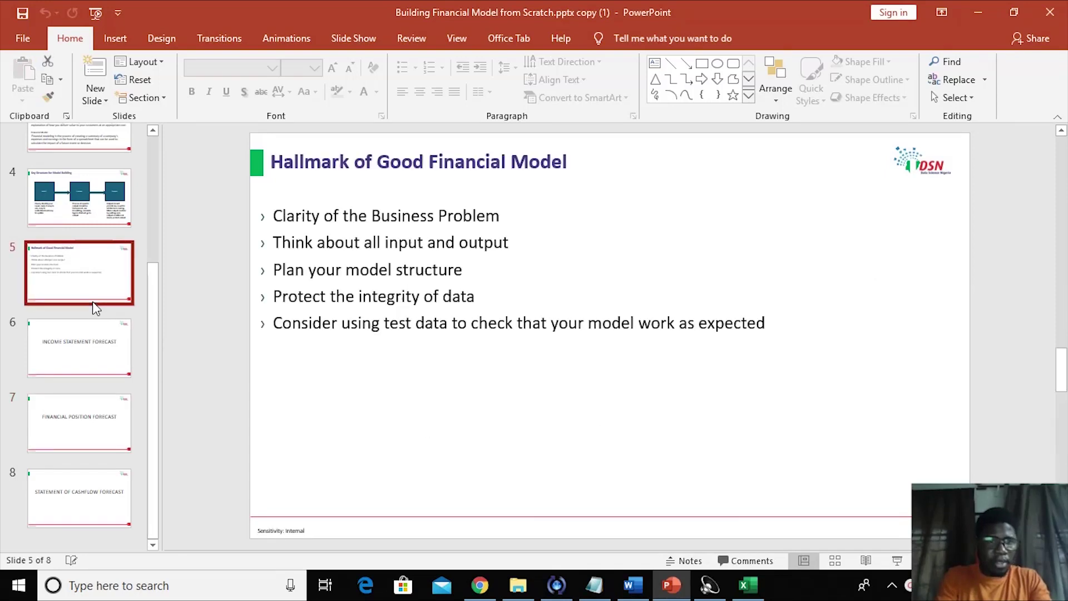